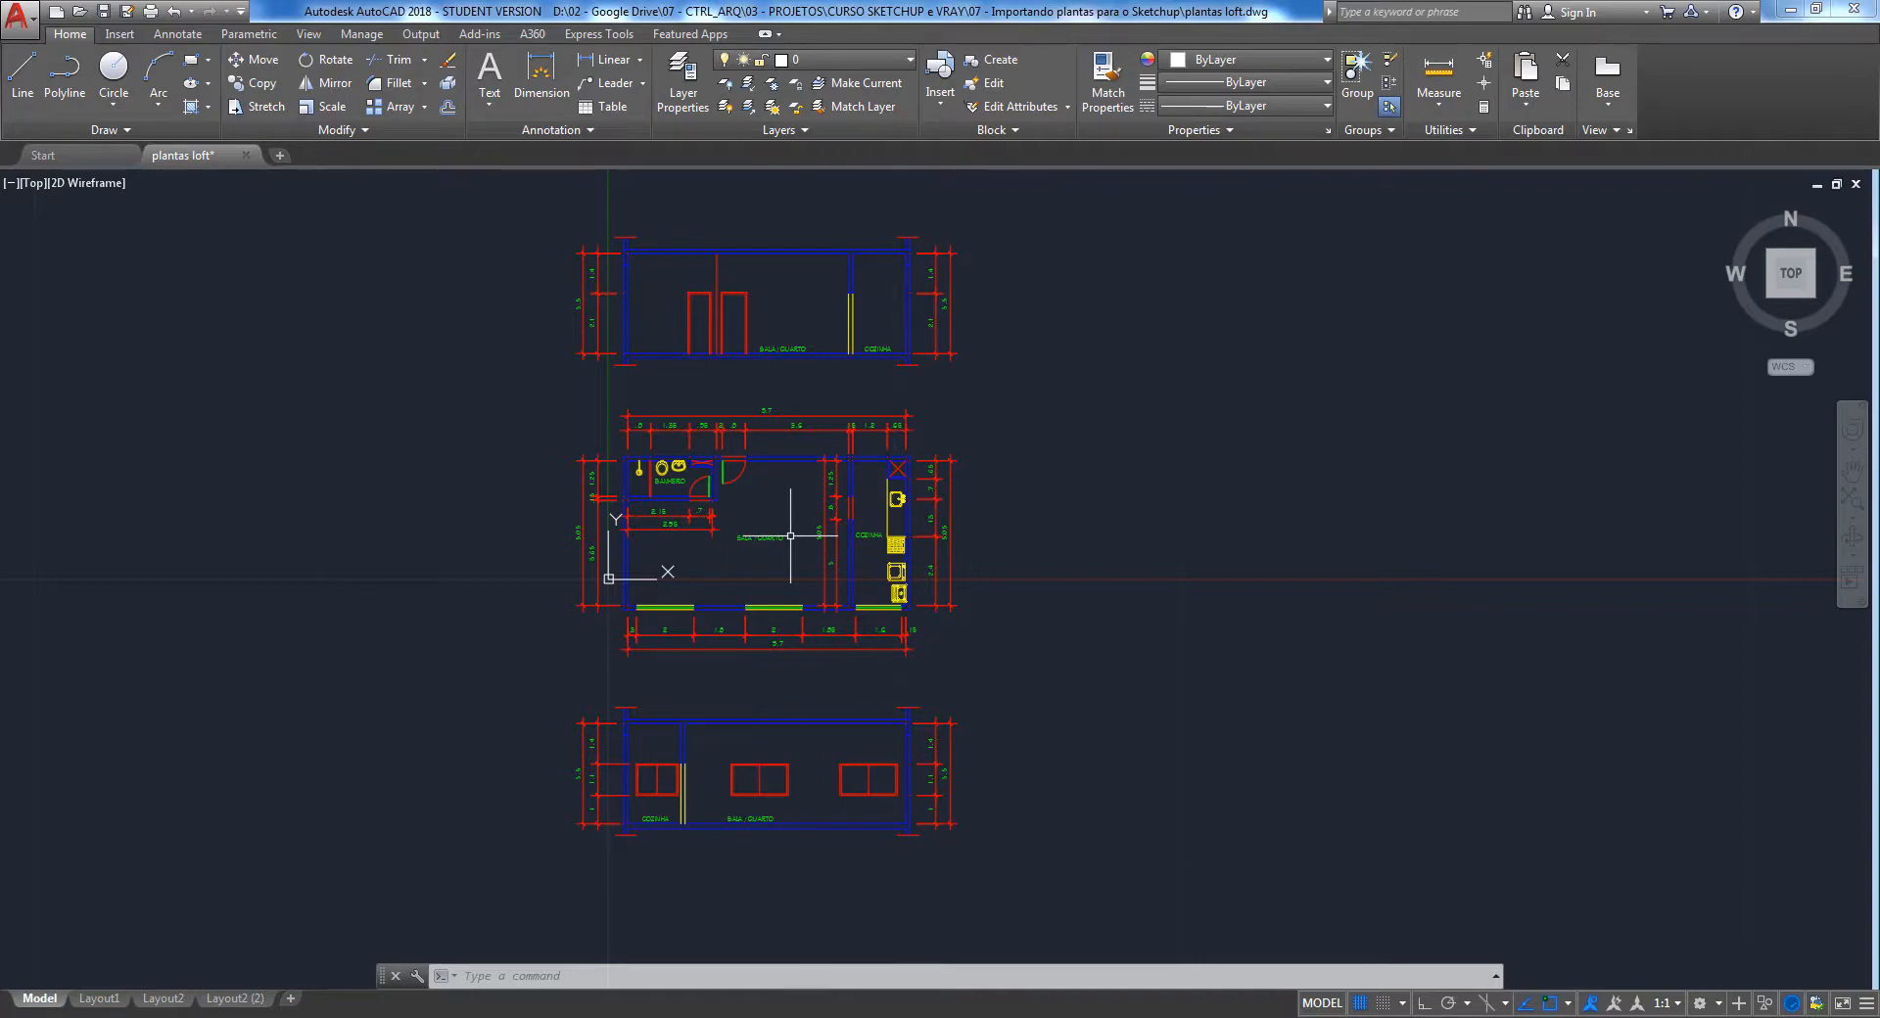
Examine the loft floor plan and the two section drawings with their dimensions
{"action": "scroll", "coordinate": [749, 514], "scroll_direction": "up", "scroll_amount": 4}
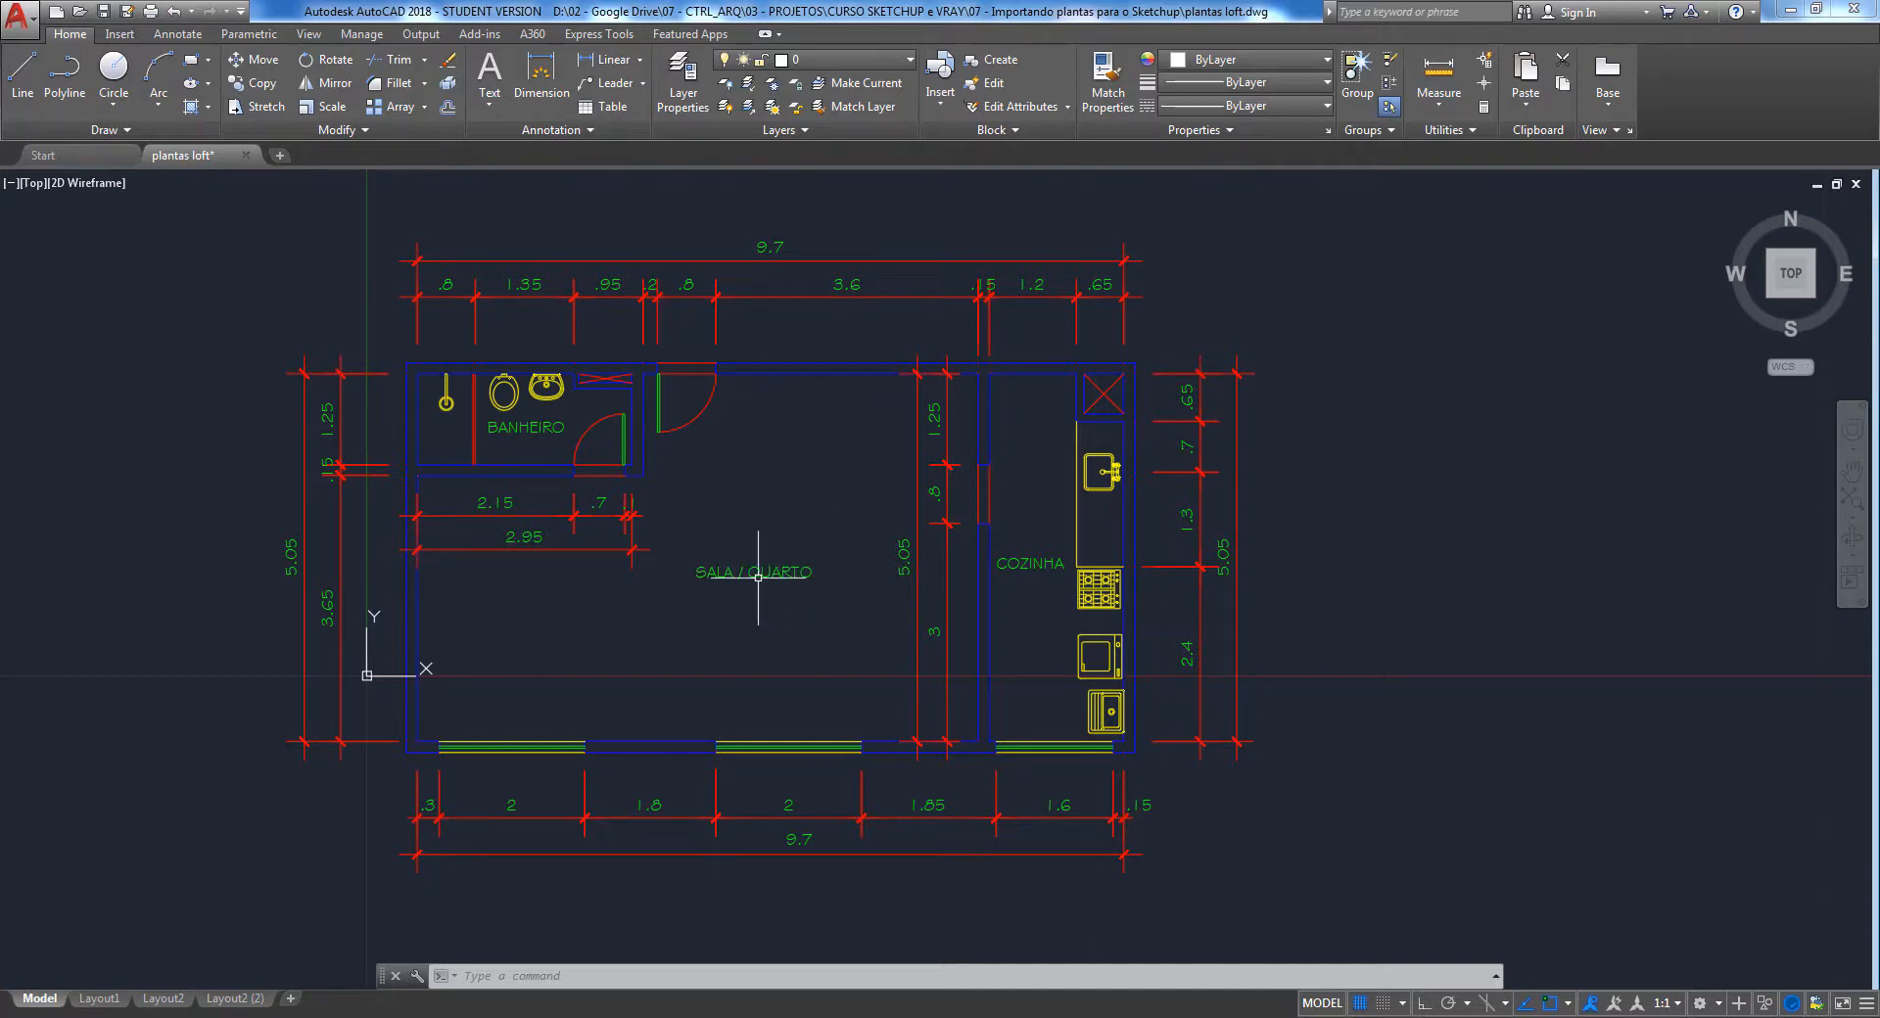
{"action": "mouse_move", "coordinate": [789, 566]}
{"action": "scroll", "coordinate": [785, 538], "scroll_direction": "down", "scroll_amount": 5}
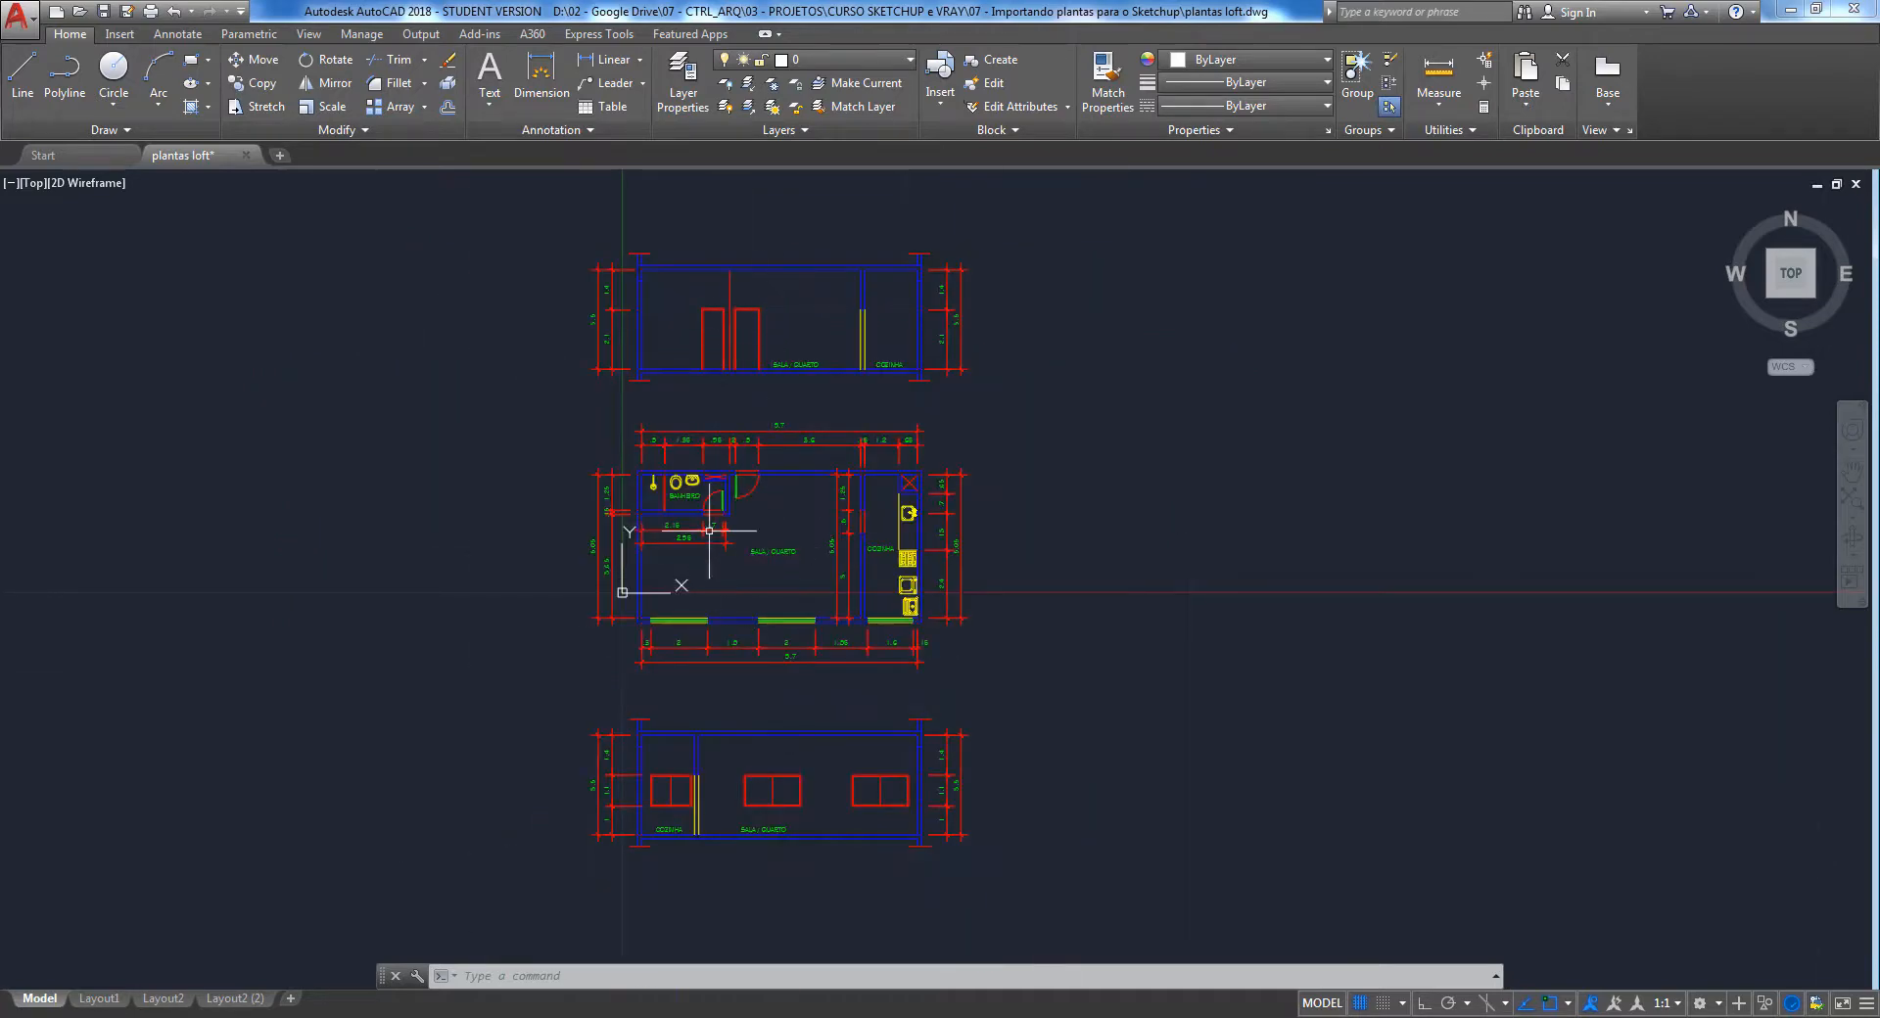
{"action": "scroll", "coordinate": [748, 580], "scroll_direction": "up", "scroll_amount": 4}
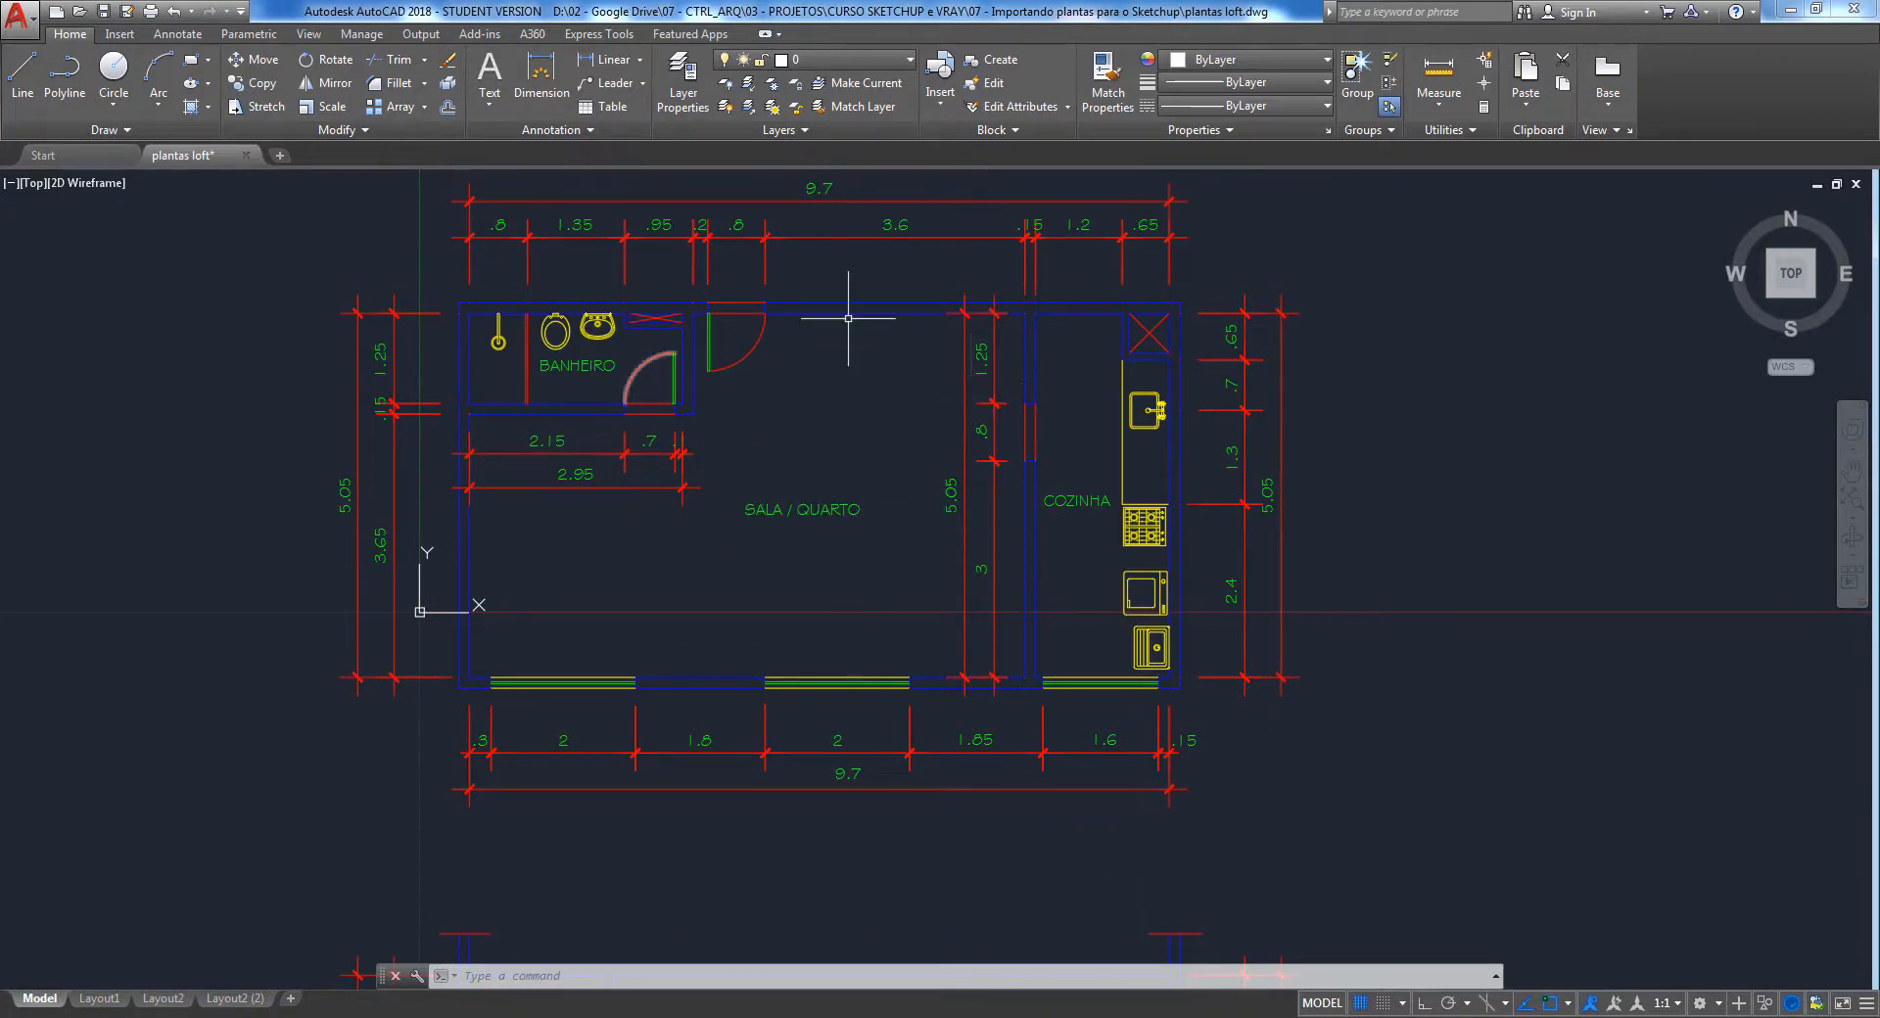
{"action": "scroll", "coordinate": [806, 561], "scroll_direction": "down", "scroll_amount": 4}
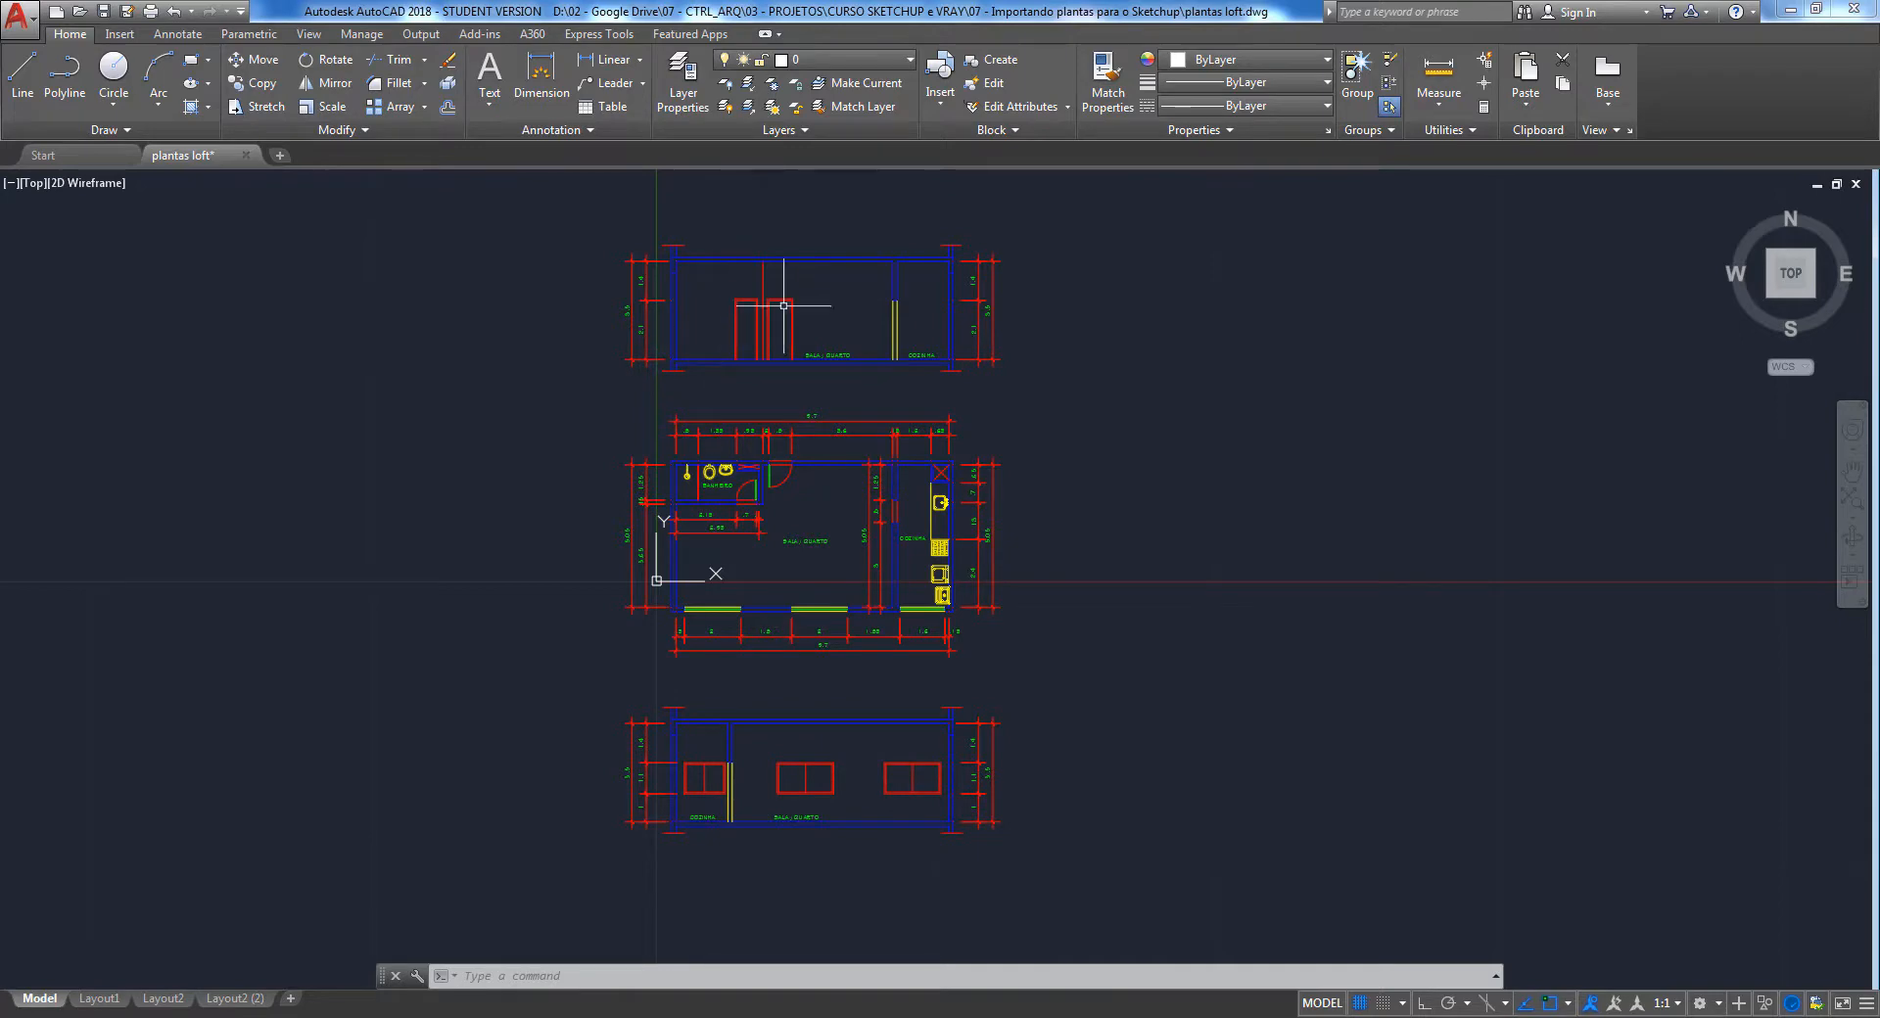
{"action": "scroll", "coordinate": [813, 534], "scroll_direction": "up", "scroll_amount": 4}
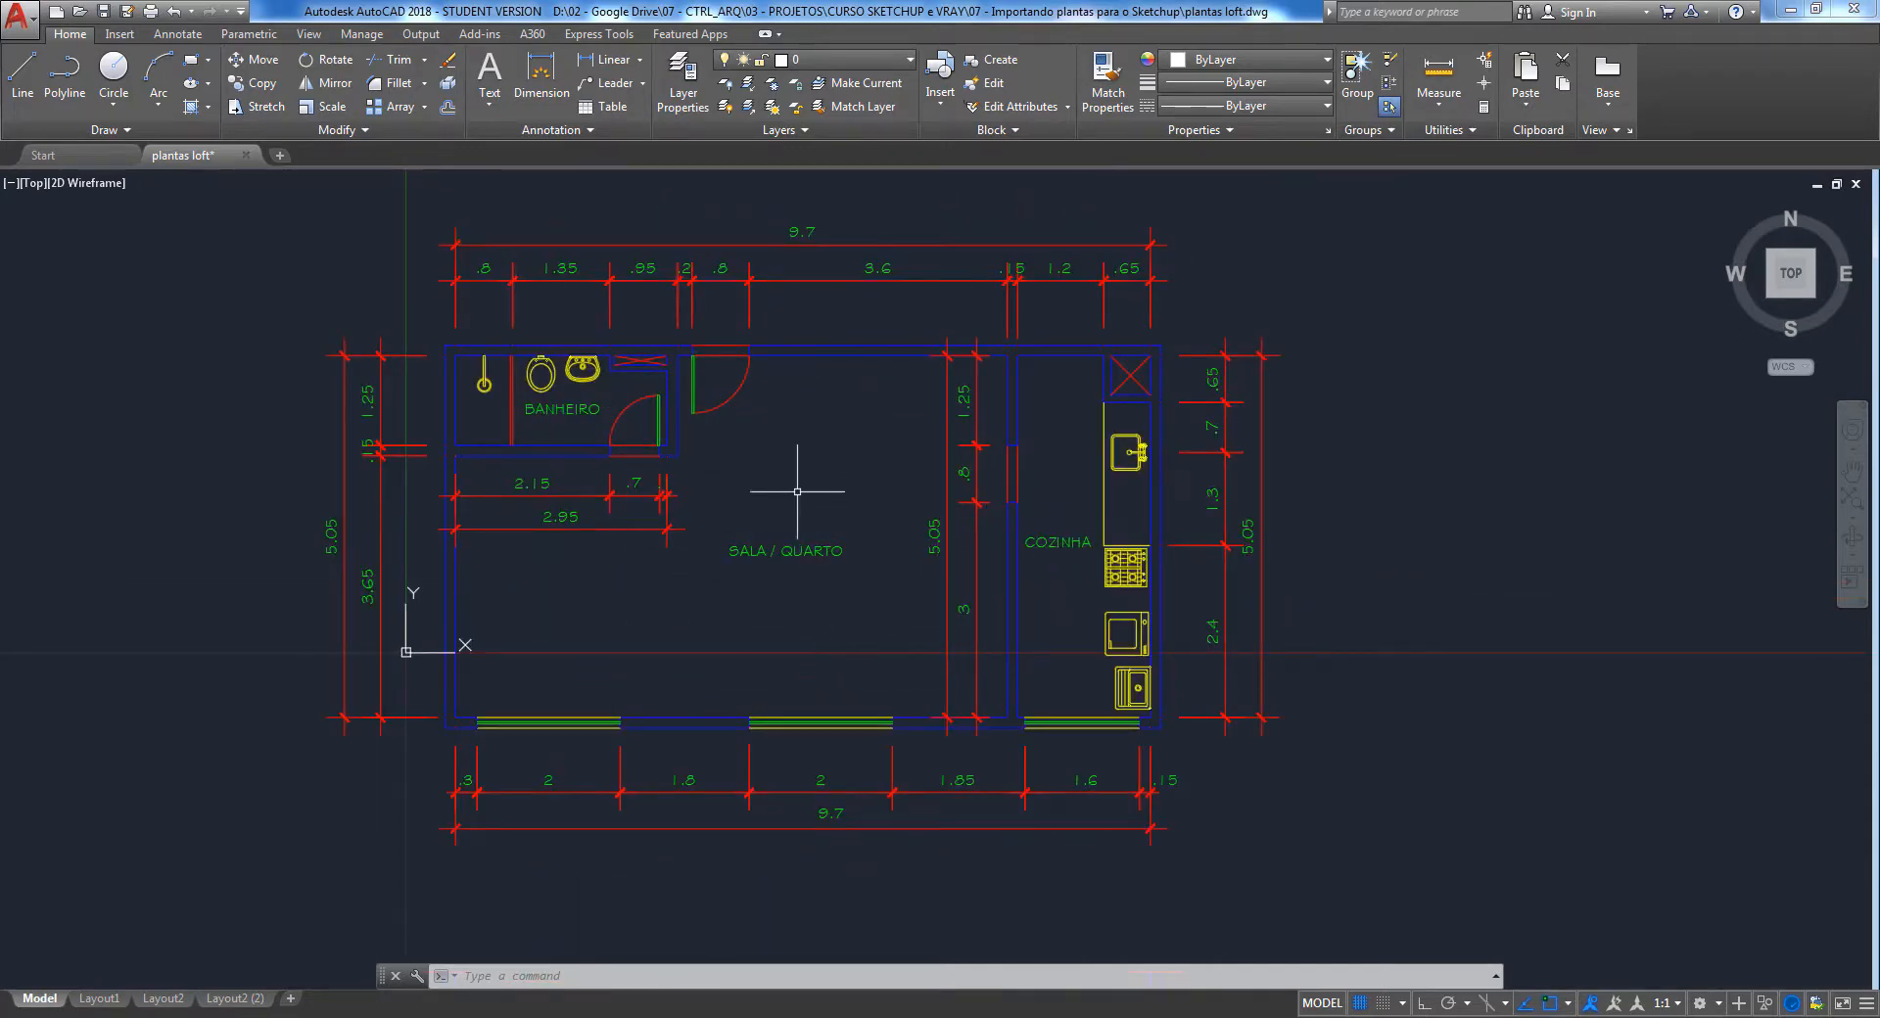
{"action": "scroll", "coordinate": [774, 587], "scroll_direction": "down", "scroll_amount": 4}
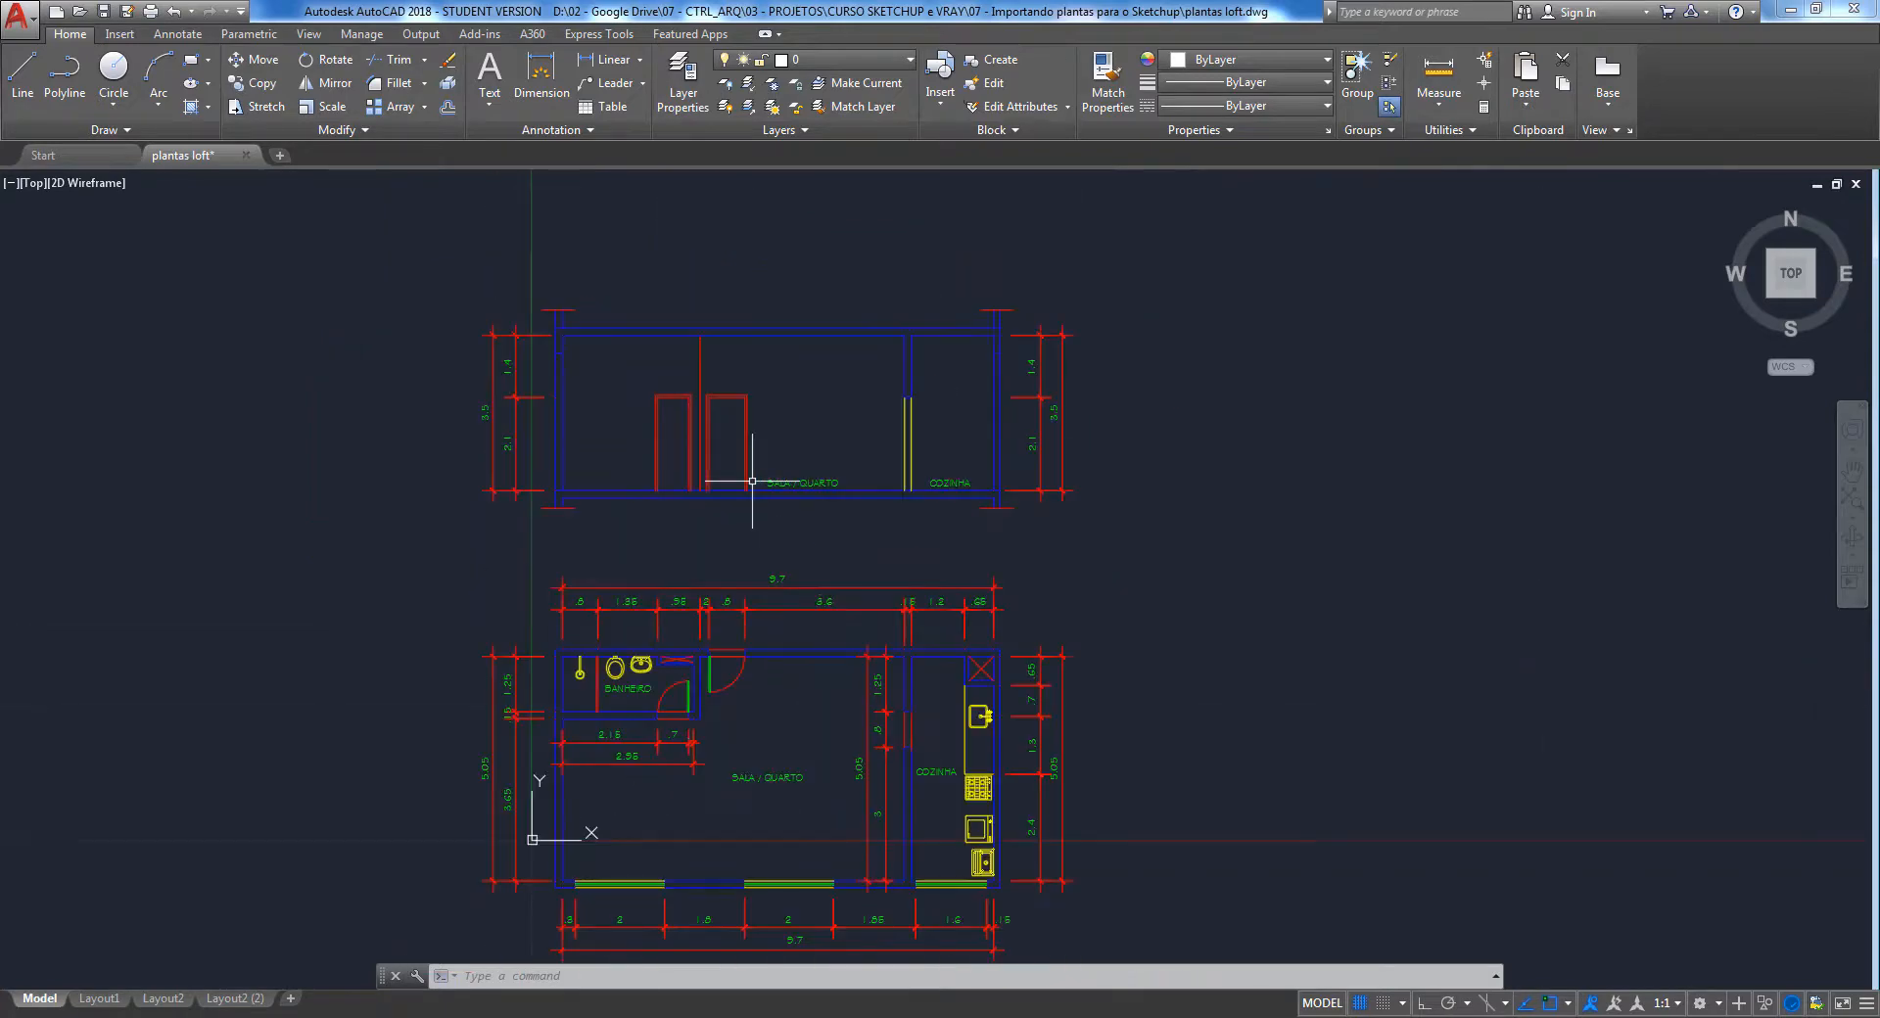
{"action": "scroll", "coordinate": [755, 490], "scroll_direction": "up", "scroll_amount": 4}
{"action": "scroll", "coordinate": [773, 372], "scroll_direction": "down", "scroll_amount": 2}
{"action": "scroll", "coordinate": [762, 355], "scroll_direction": "down", "scroll_amount": 3}
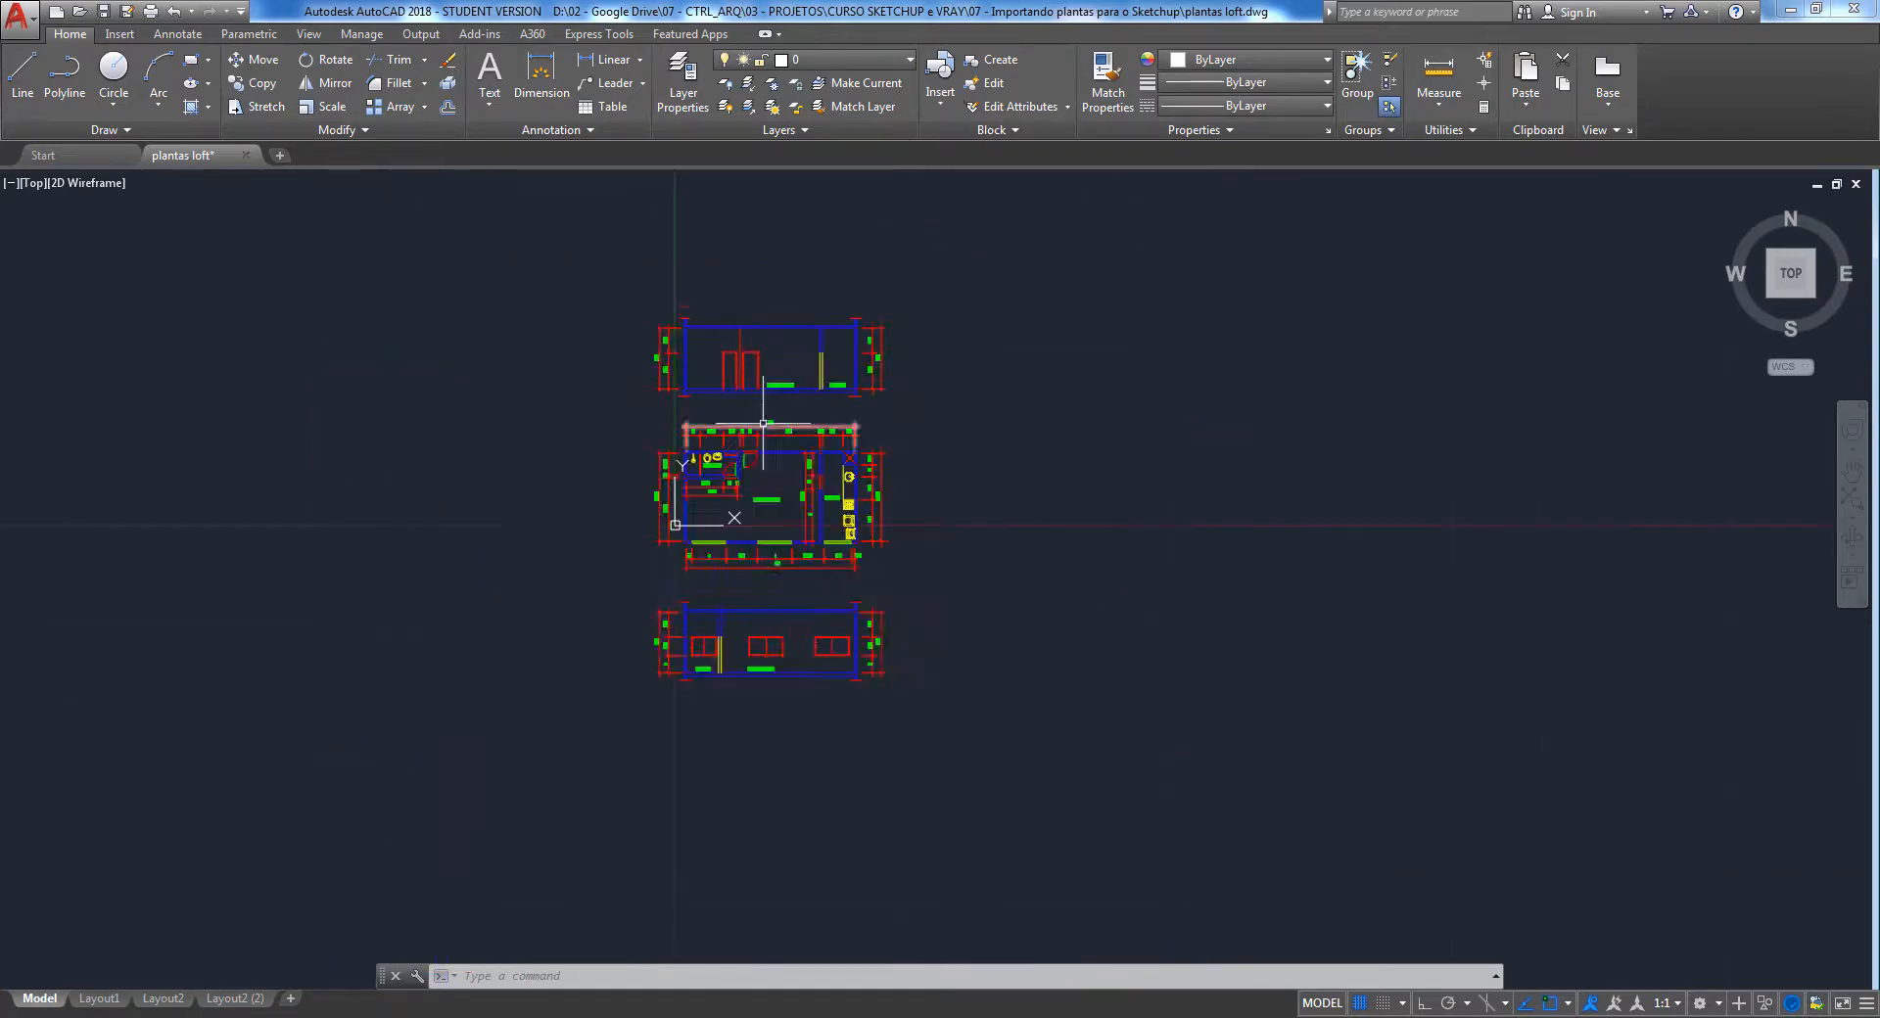
{"action": "scroll", "coordinate": [769, 649], "scroll_direction": "up", "scroll_amount": 5}
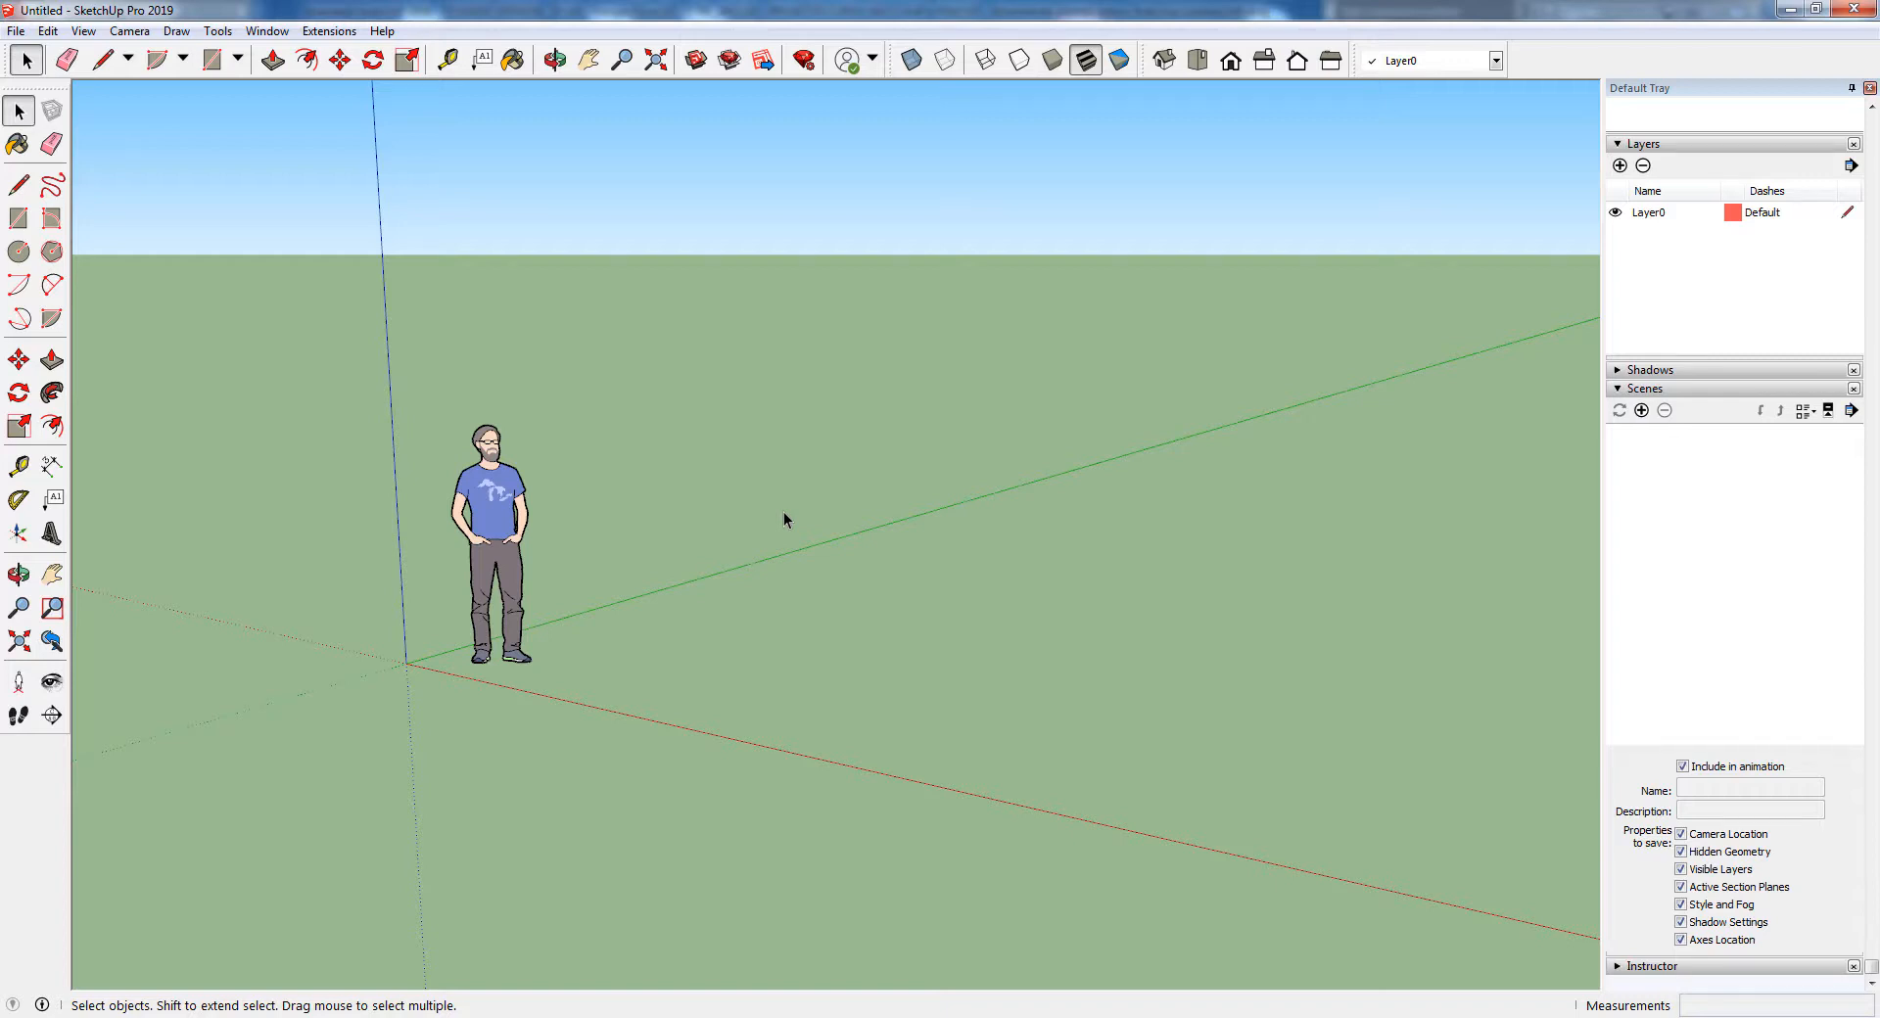
In SketchUp, set the default drawing template to Simple with units in Meters
{"action": "left_click", "coordinate": [267, 30]}
{"action": "left_click", "coordinate": [298, 155]}
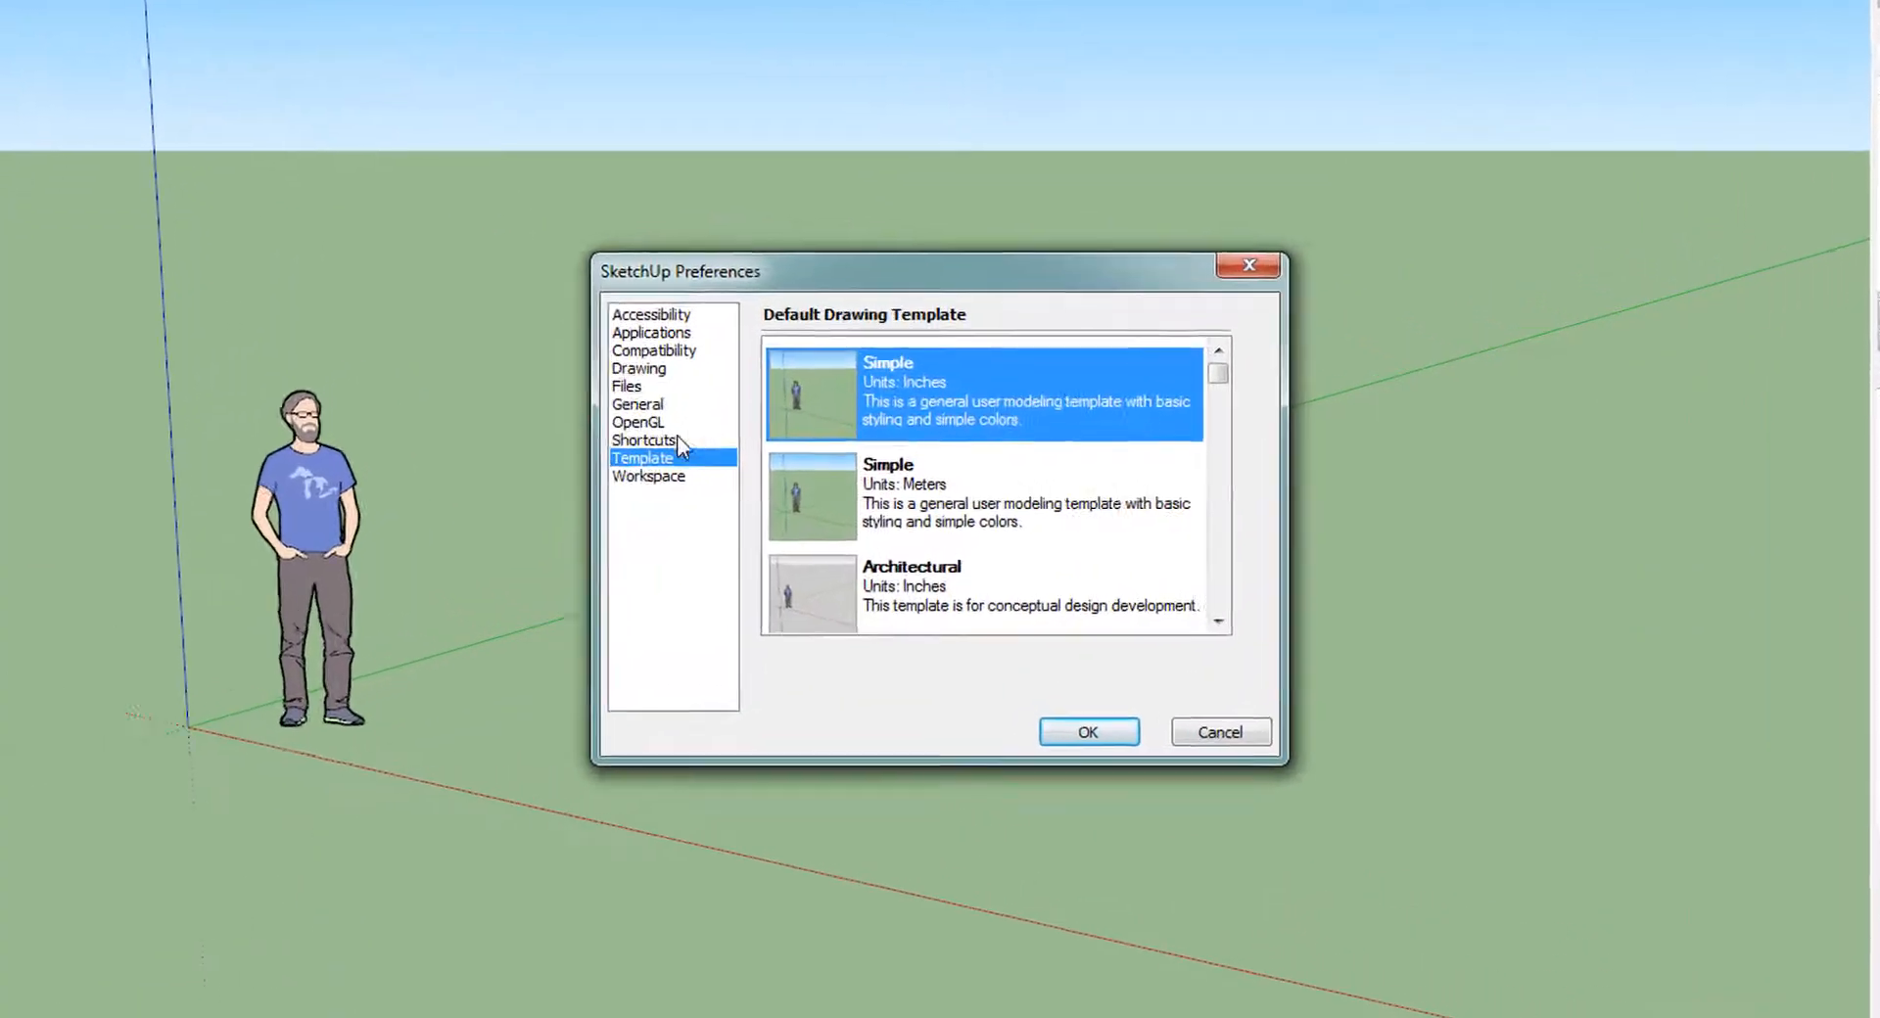
{"action": "left_click", "coordinate": [653, 351]}
{"action": "left_click", "coordinate": [634, 458]}
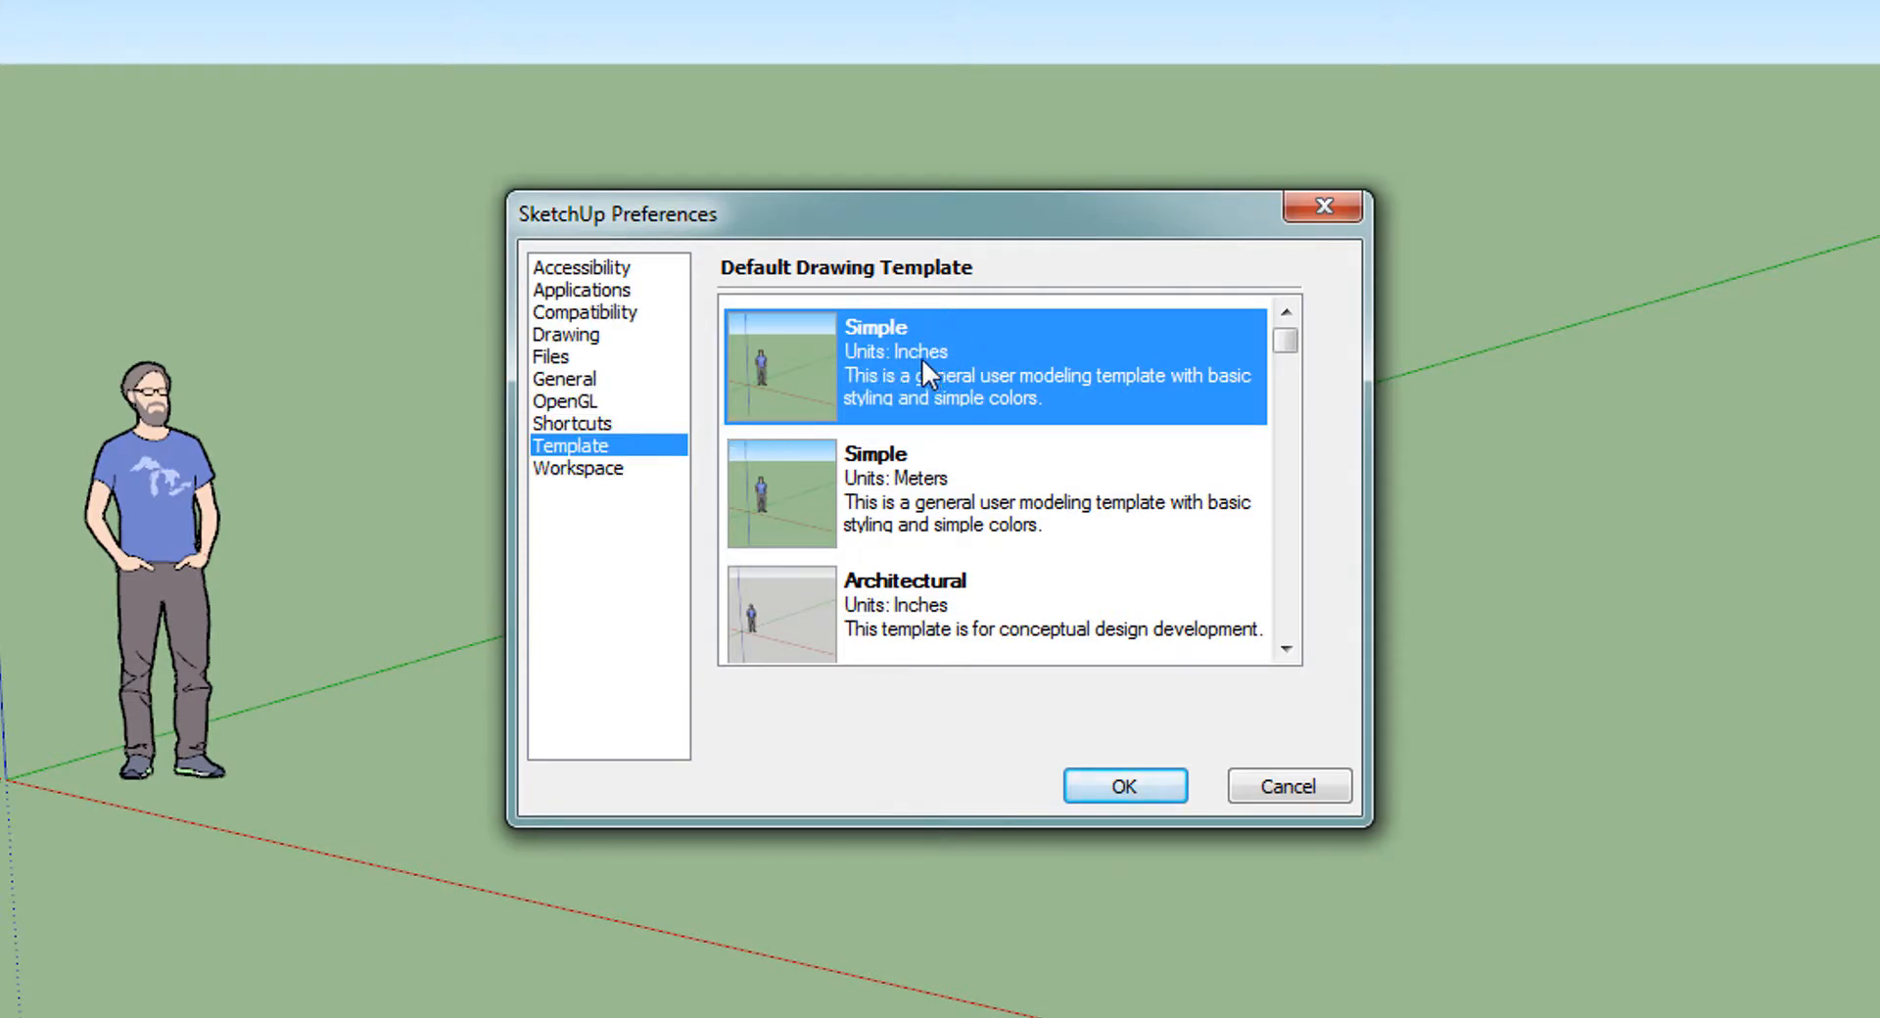
{"action": "left_click", "coordinate": [883, 479]}
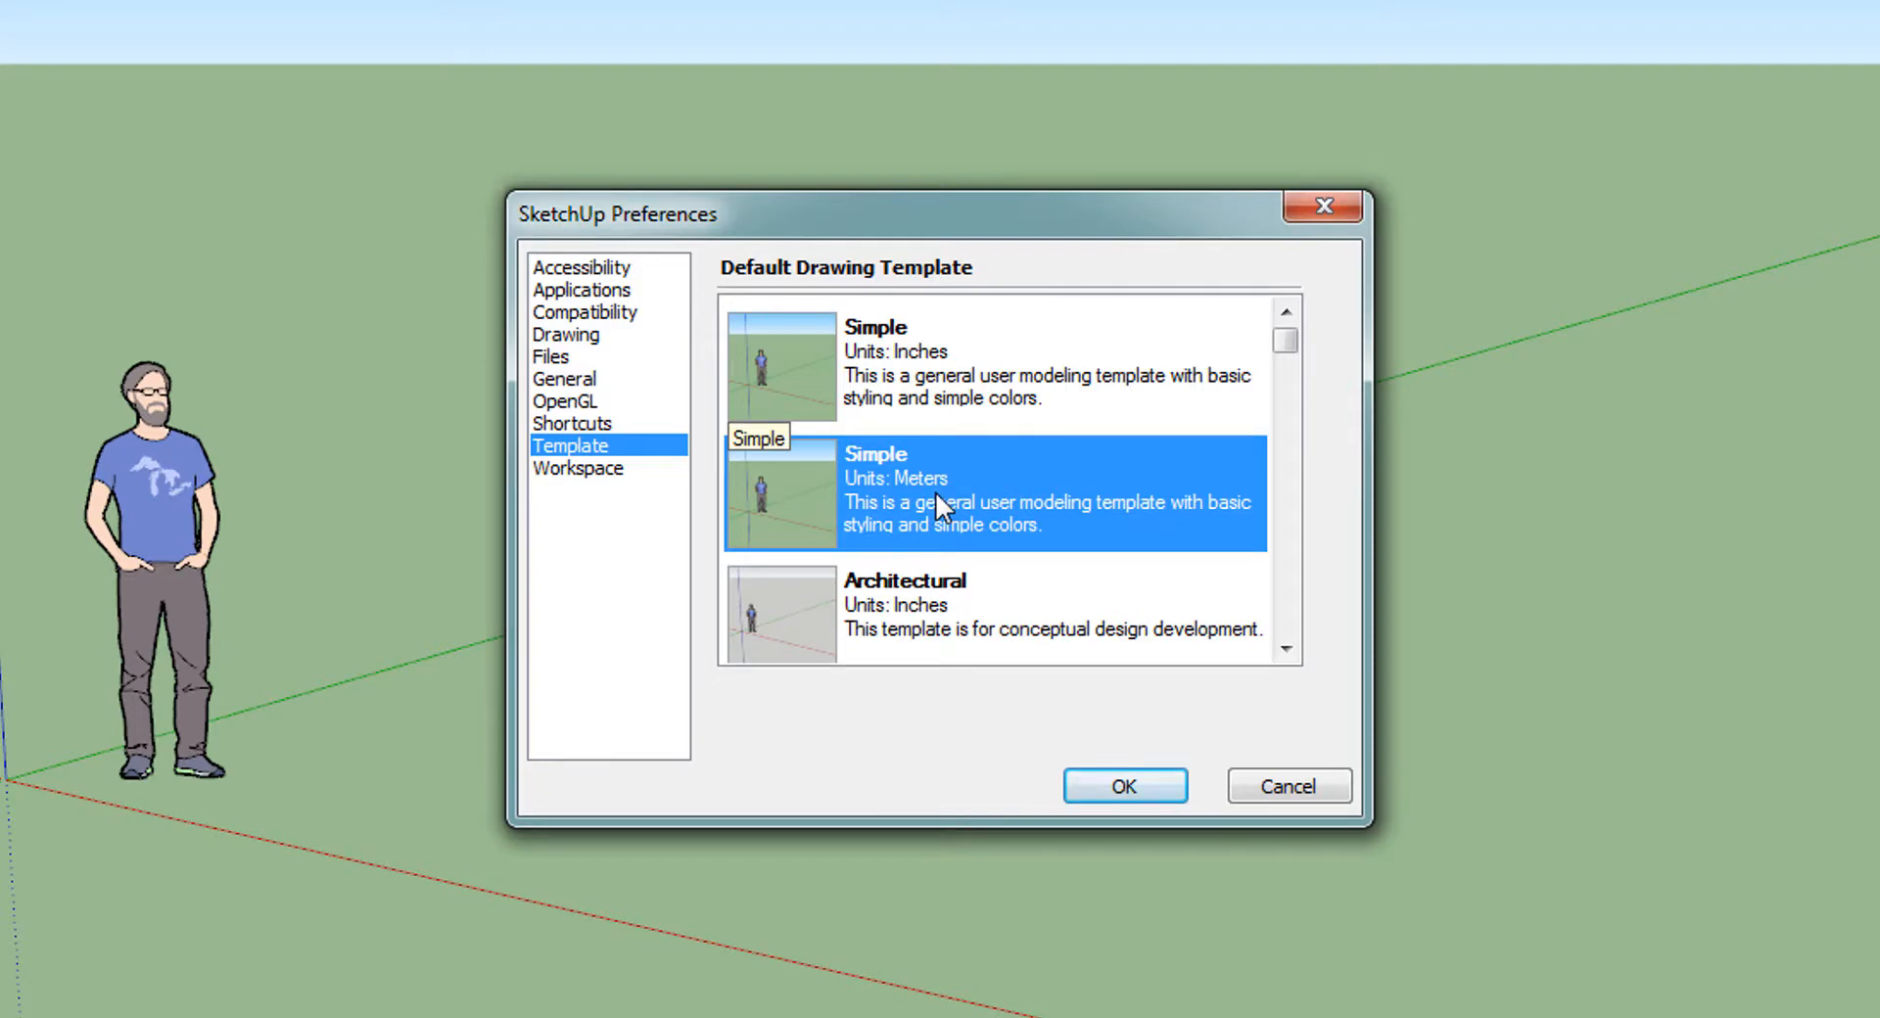
{"action": "left_click", "coordinate": [1124, 786]}
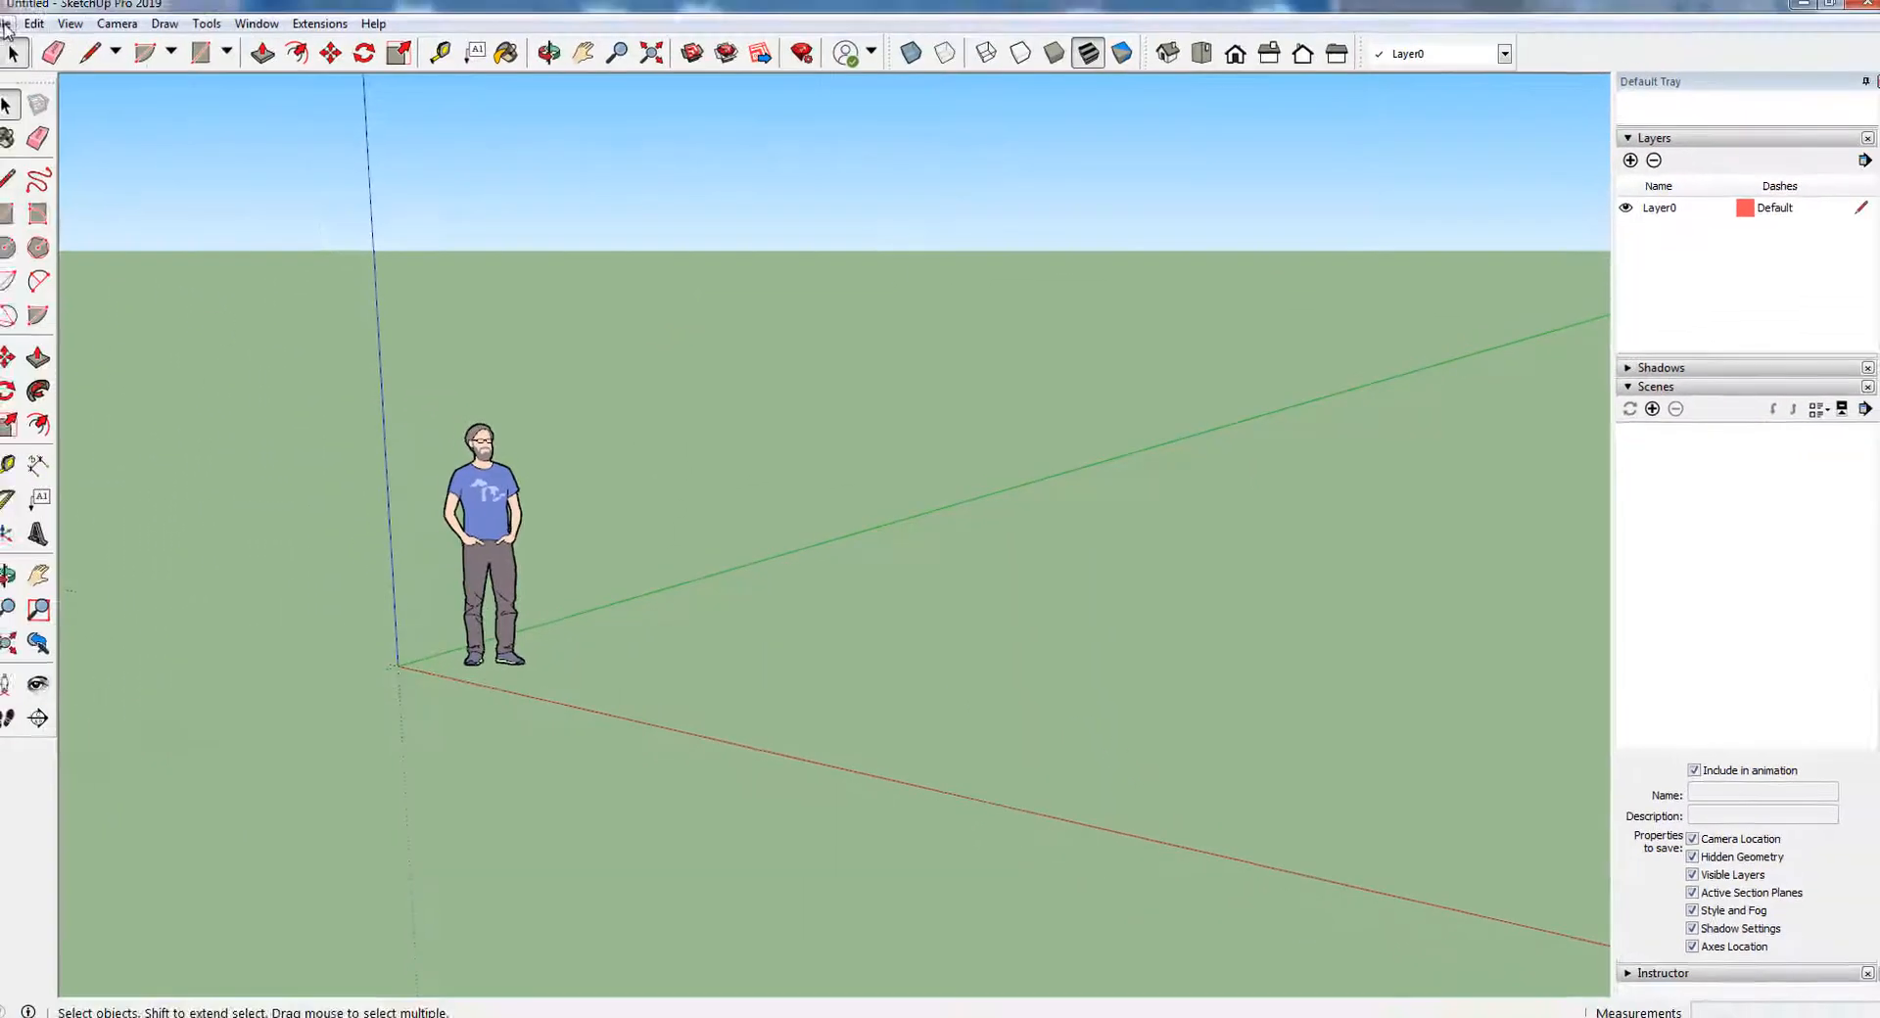
Start a new model so that it uses the metric template
{"action": "left_click", "coordinate": [16, 30]}
{"action": "left_click", "coordinate": [36, 55]}
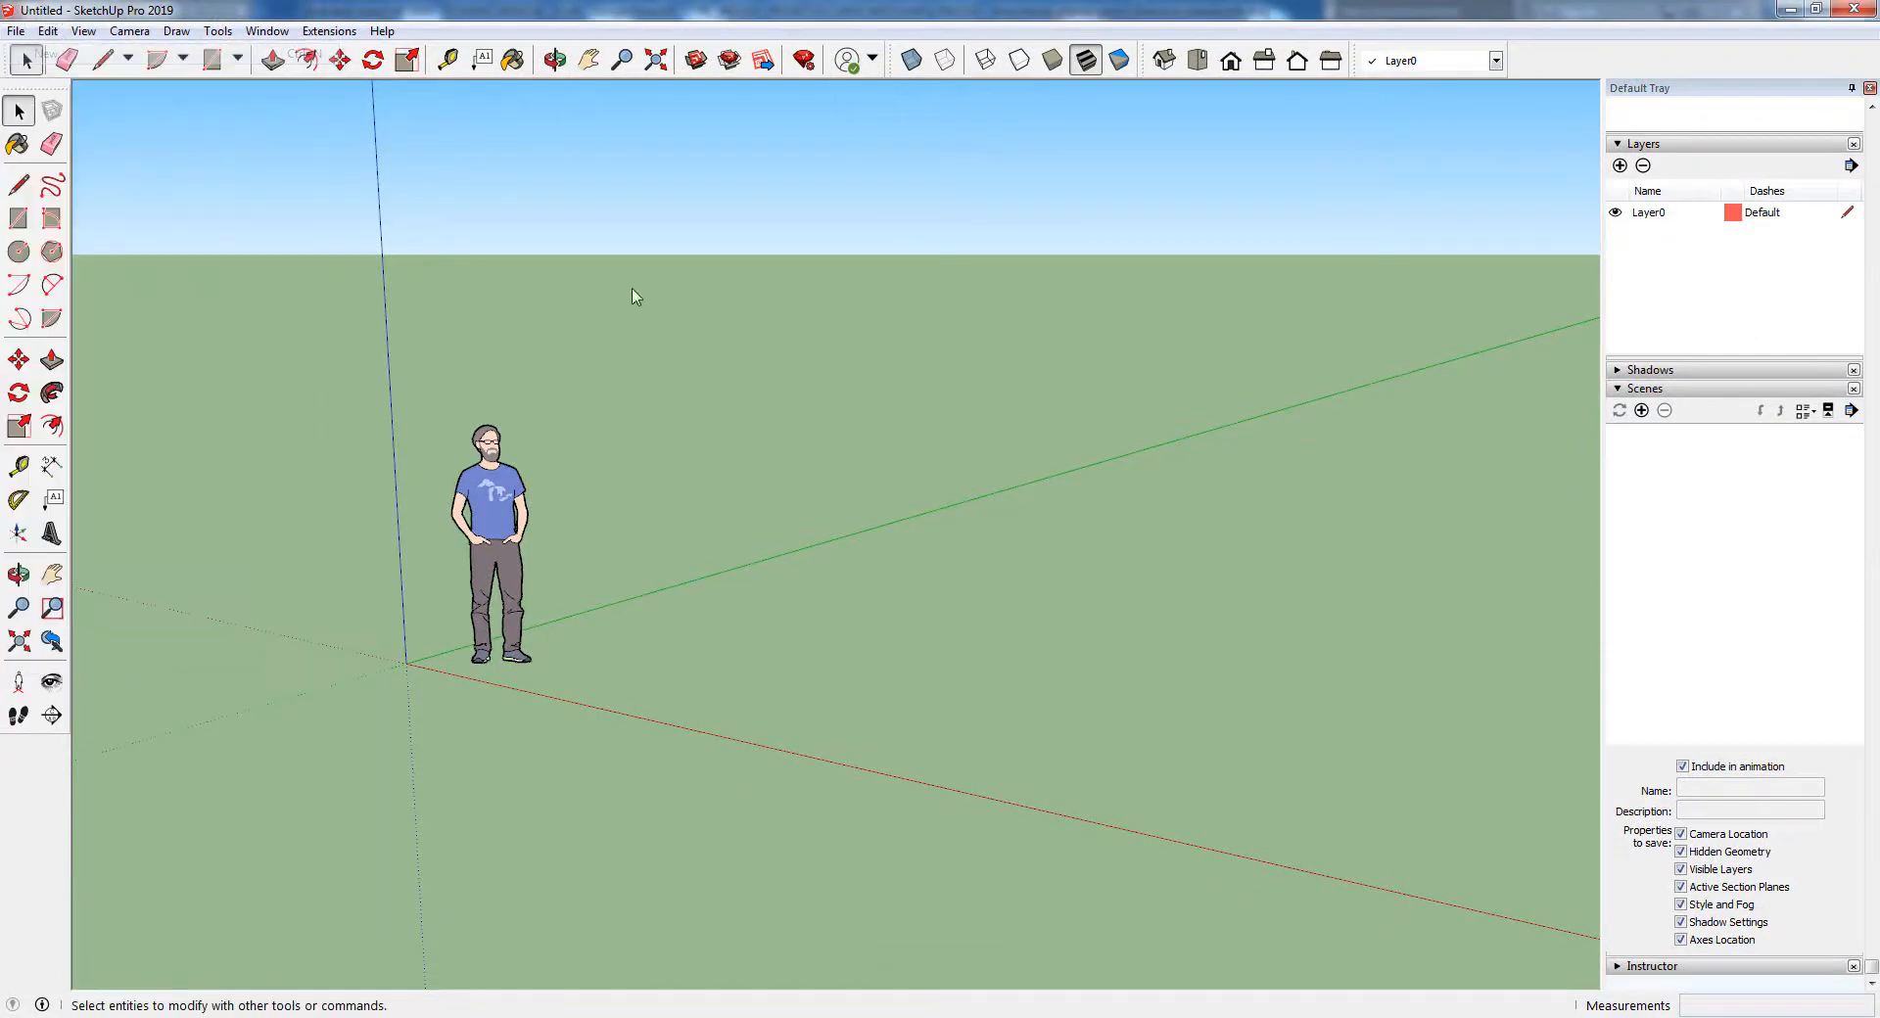
{"action": "middle_click_drag", "start_coordinate": [978, 530], "coordinate": [699, 536], "text": "shift"}
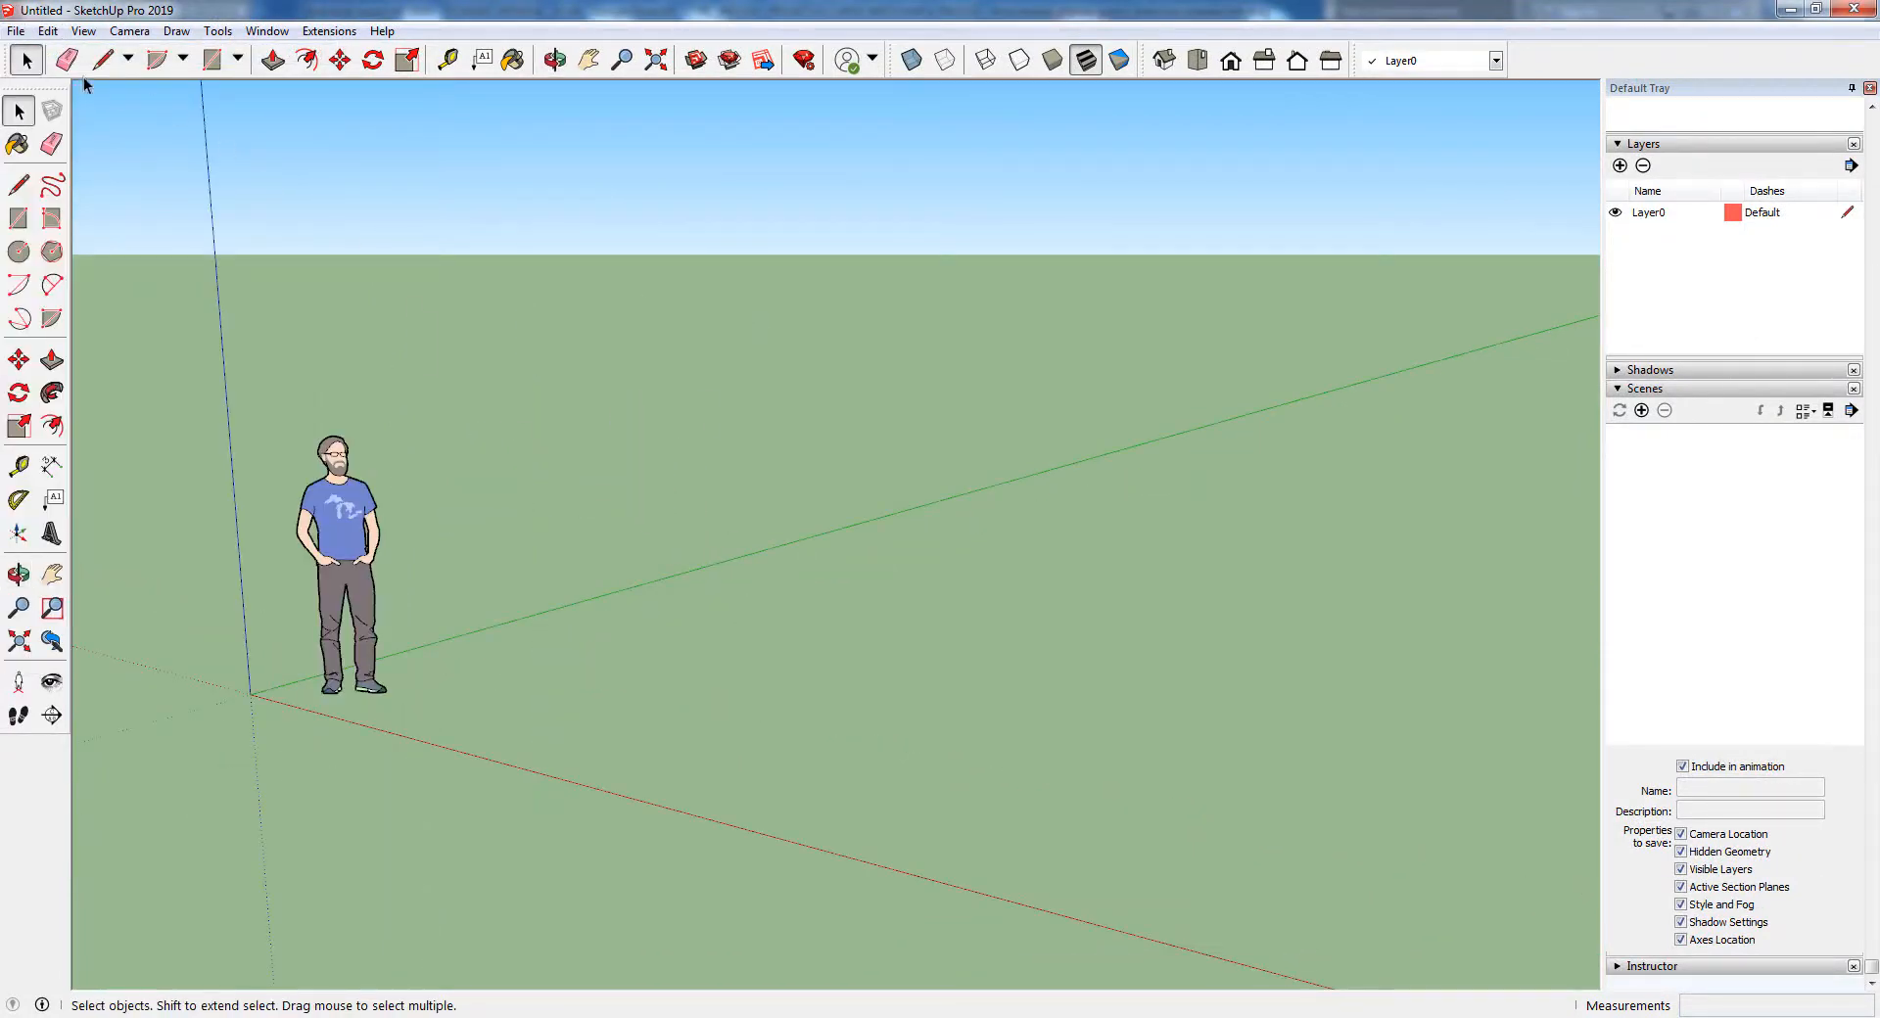
Start an import with the file type AutoCAD Files (*.dwg, *.dxf) and select the plantas loft drawing
{"action": "left_click", "coordinate": [16, 31]}
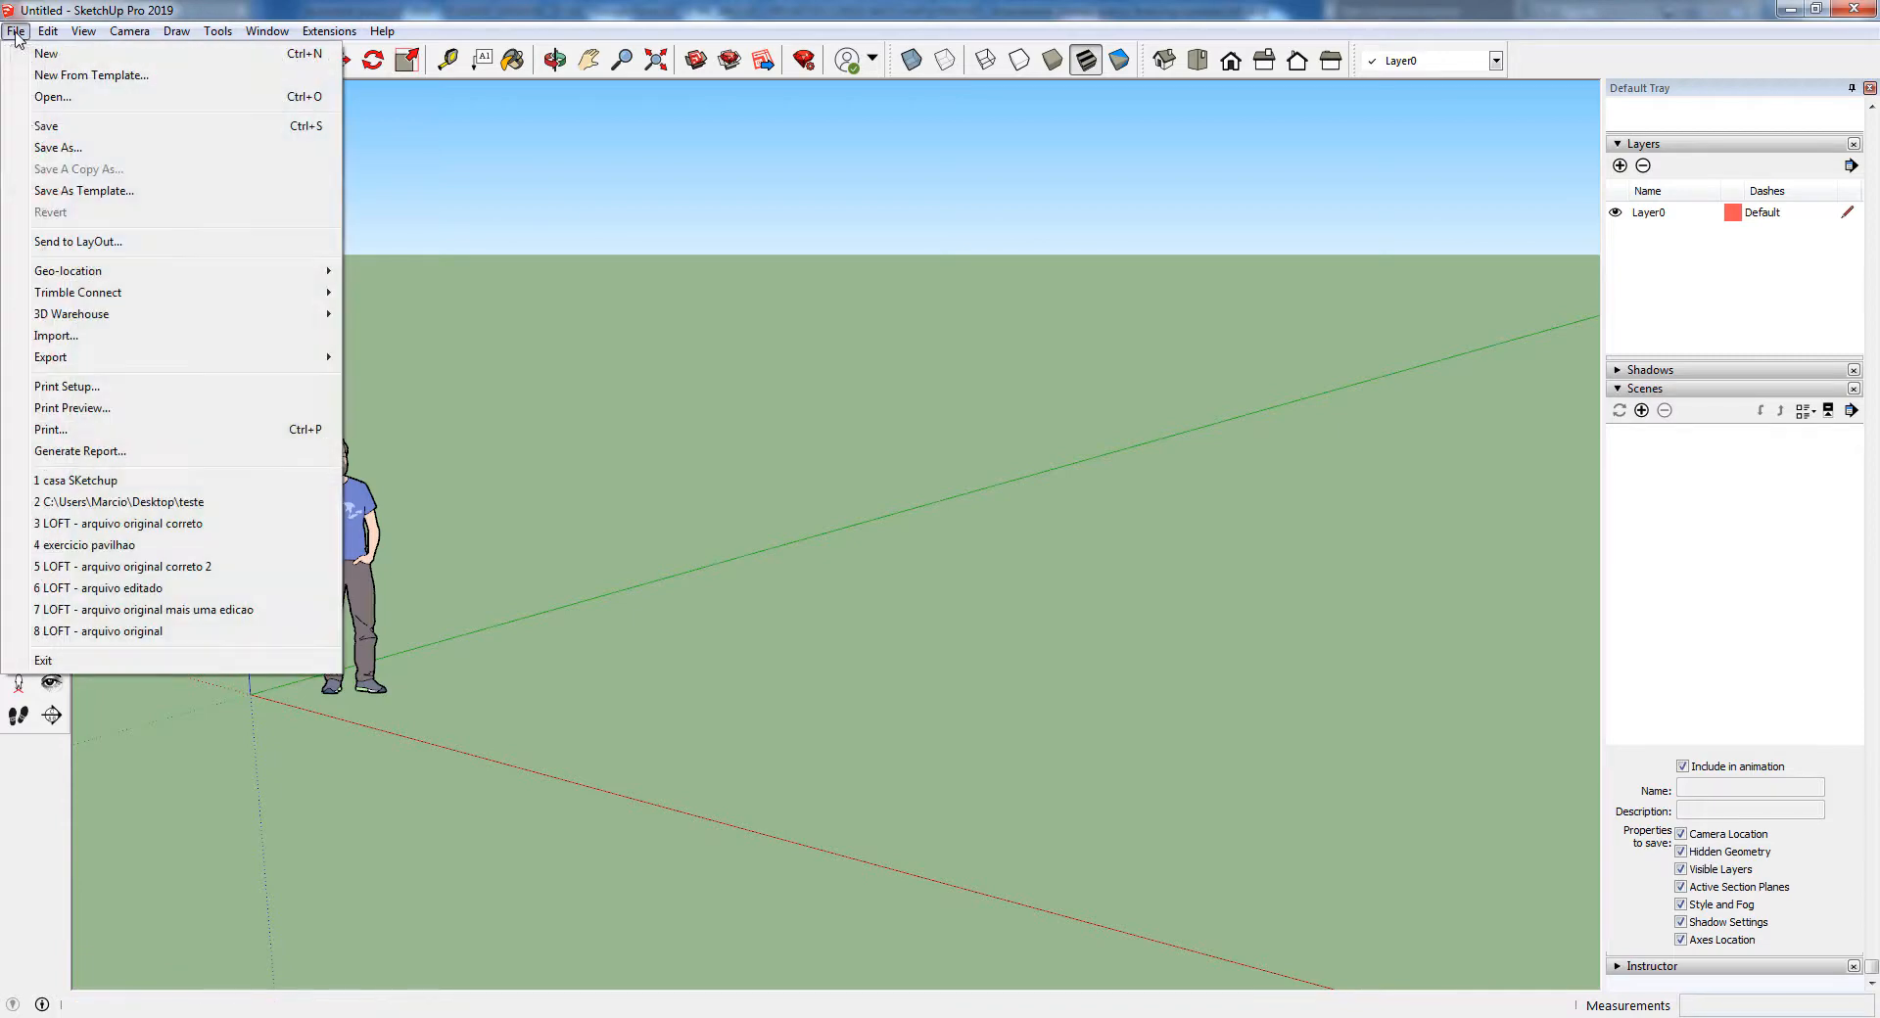
{"action": "left_click", "coordinate": [57, 335]}
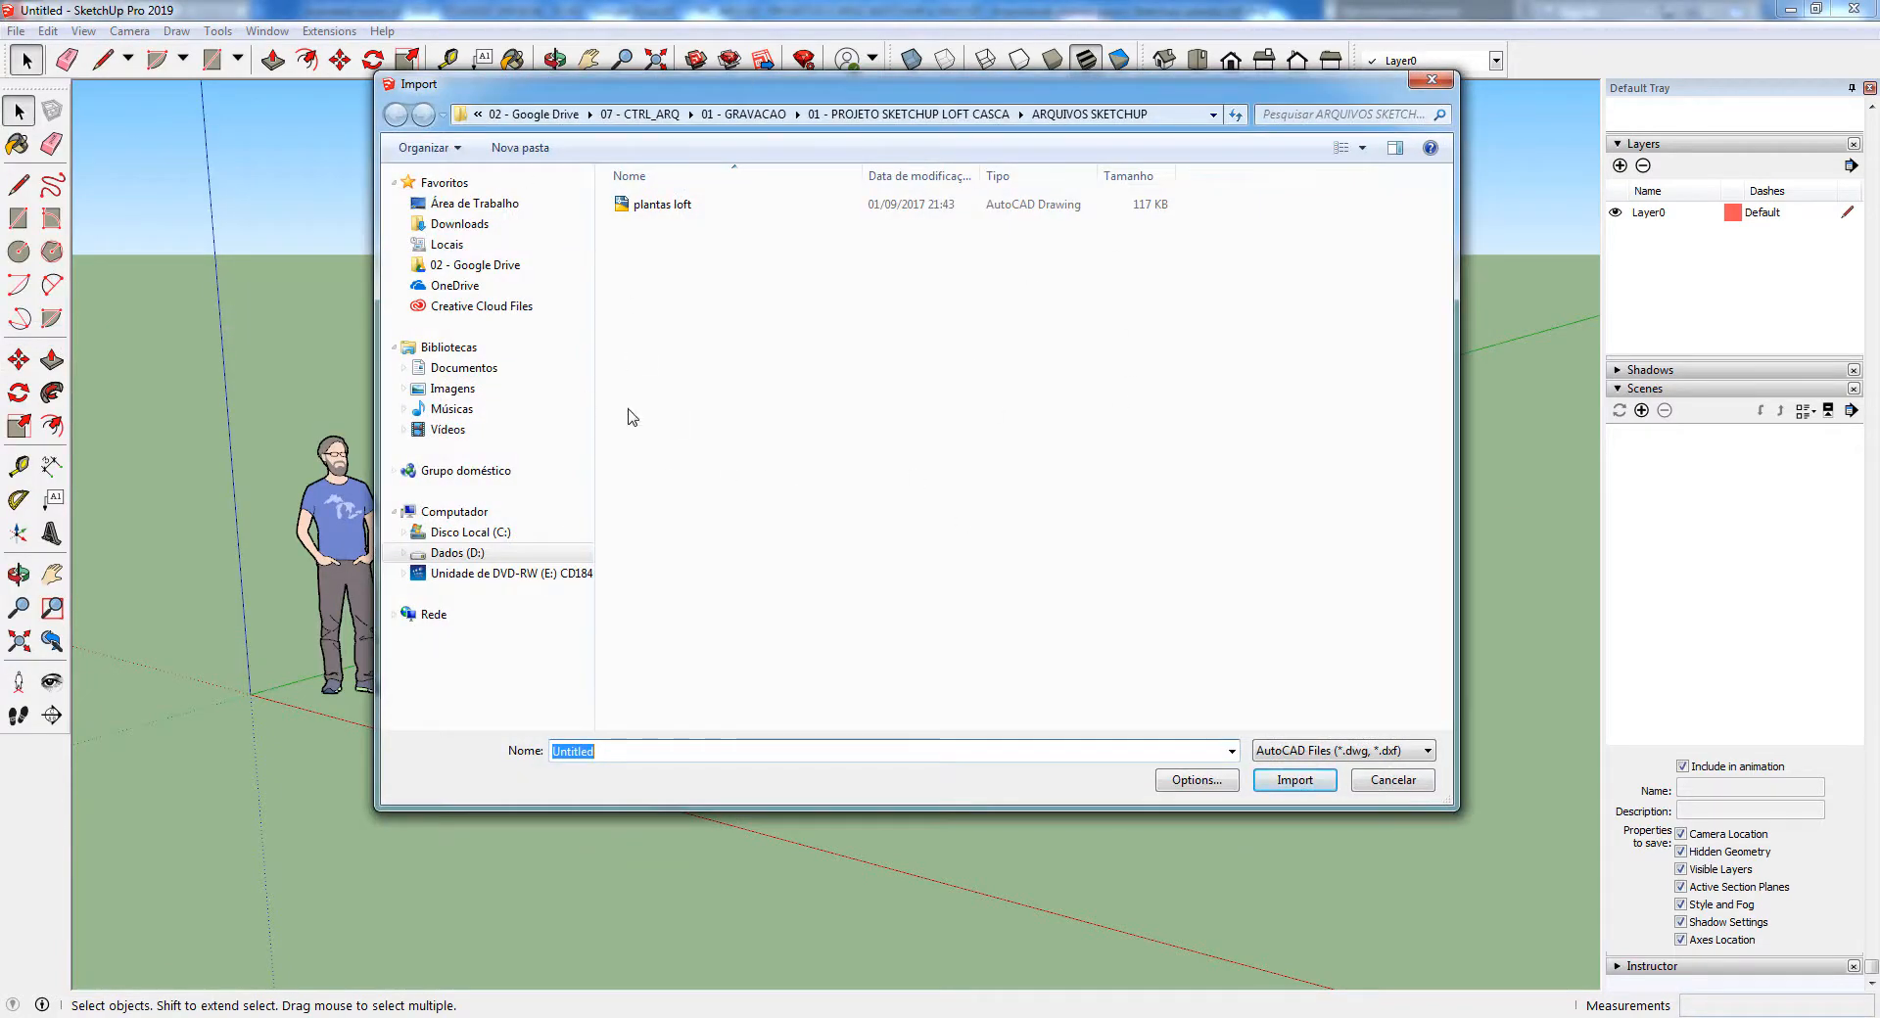
{"action": "left_click", "coordinate": [1356, 751]}
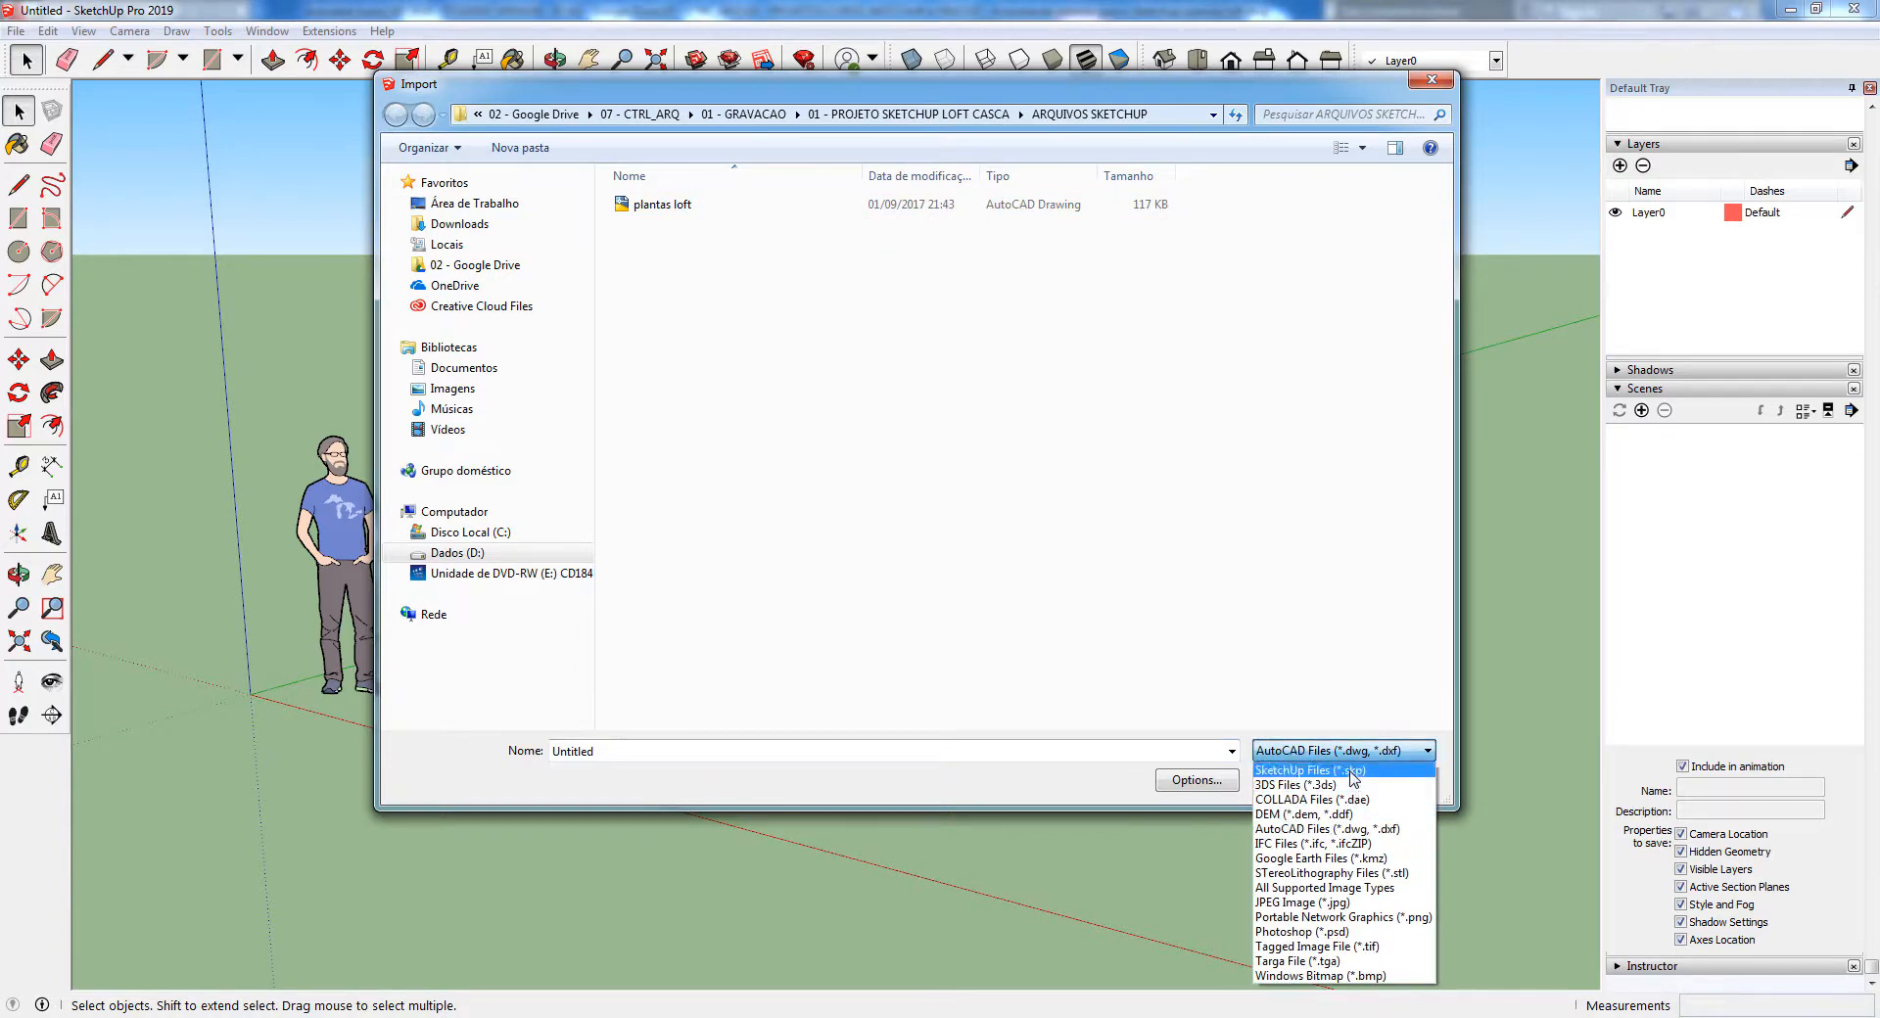
{"action": "left_click", "coordinate": [1353, 772]}
{"action": "left_click", "coordinate": [1353, 751]}
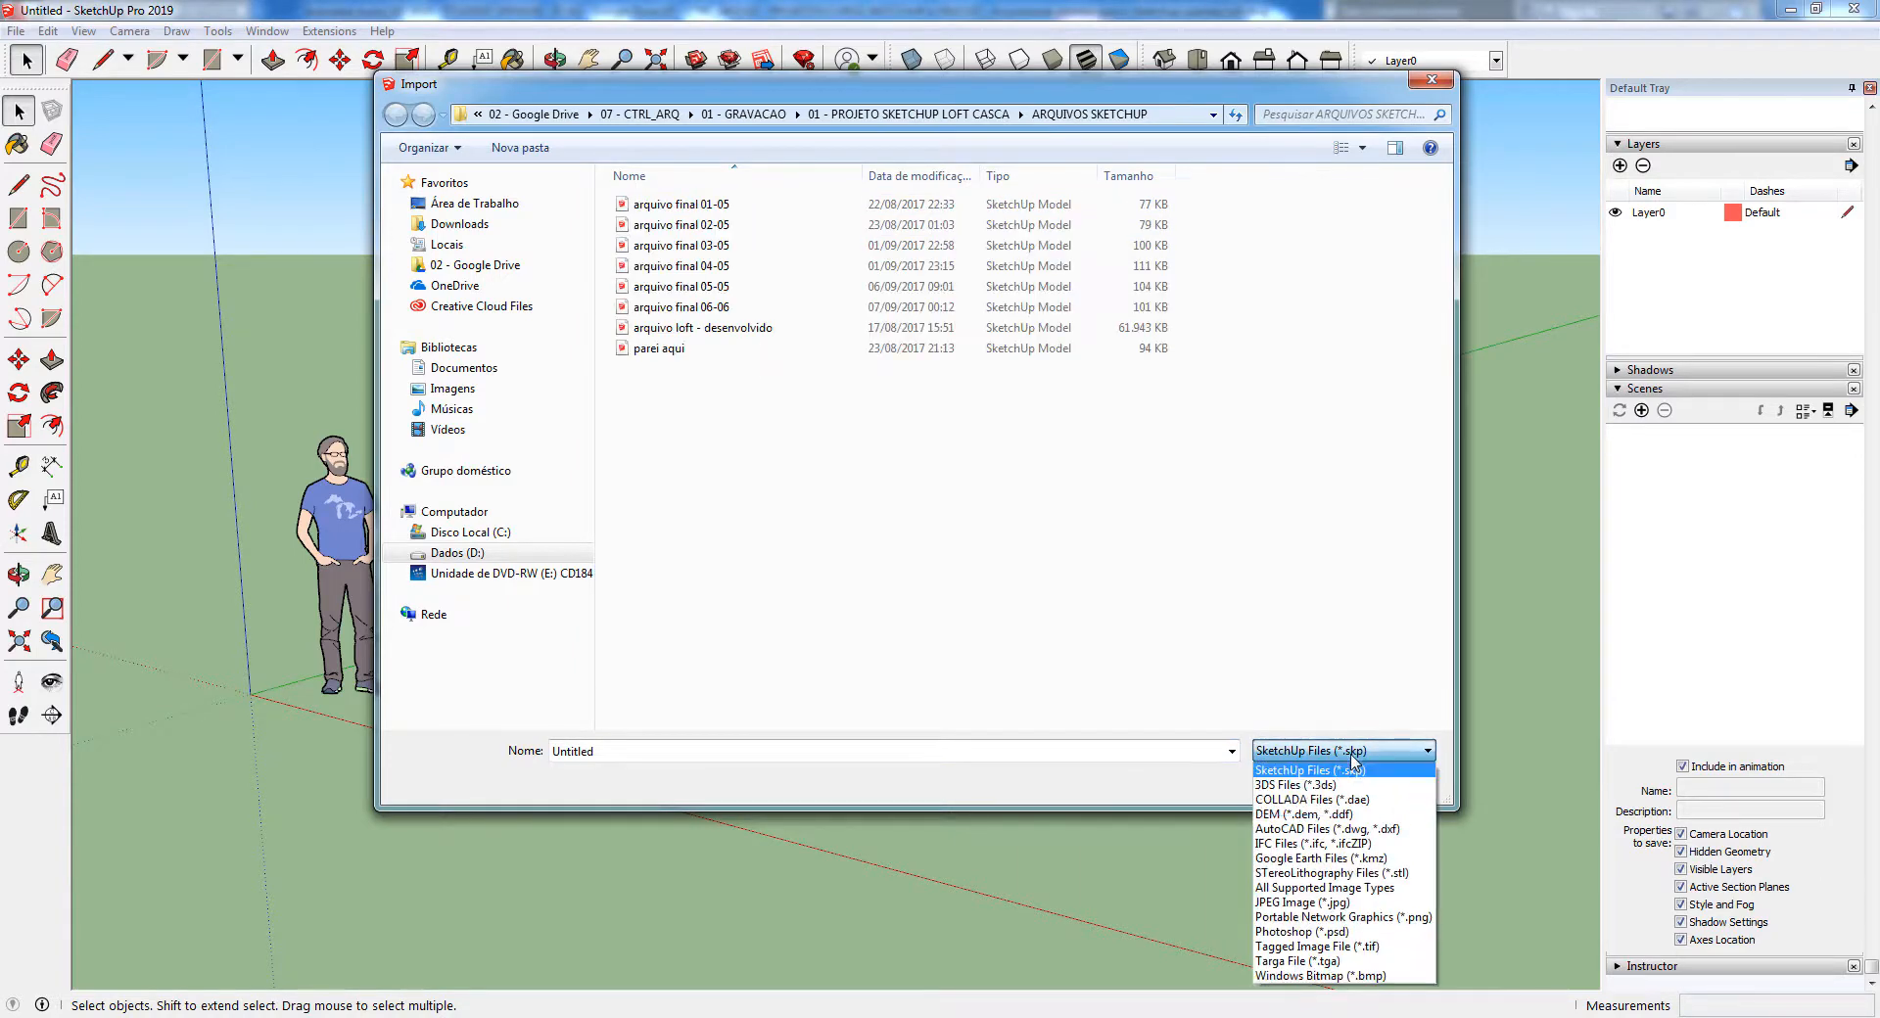
{"action": "left_click", "coordinate": [1343, 829]}
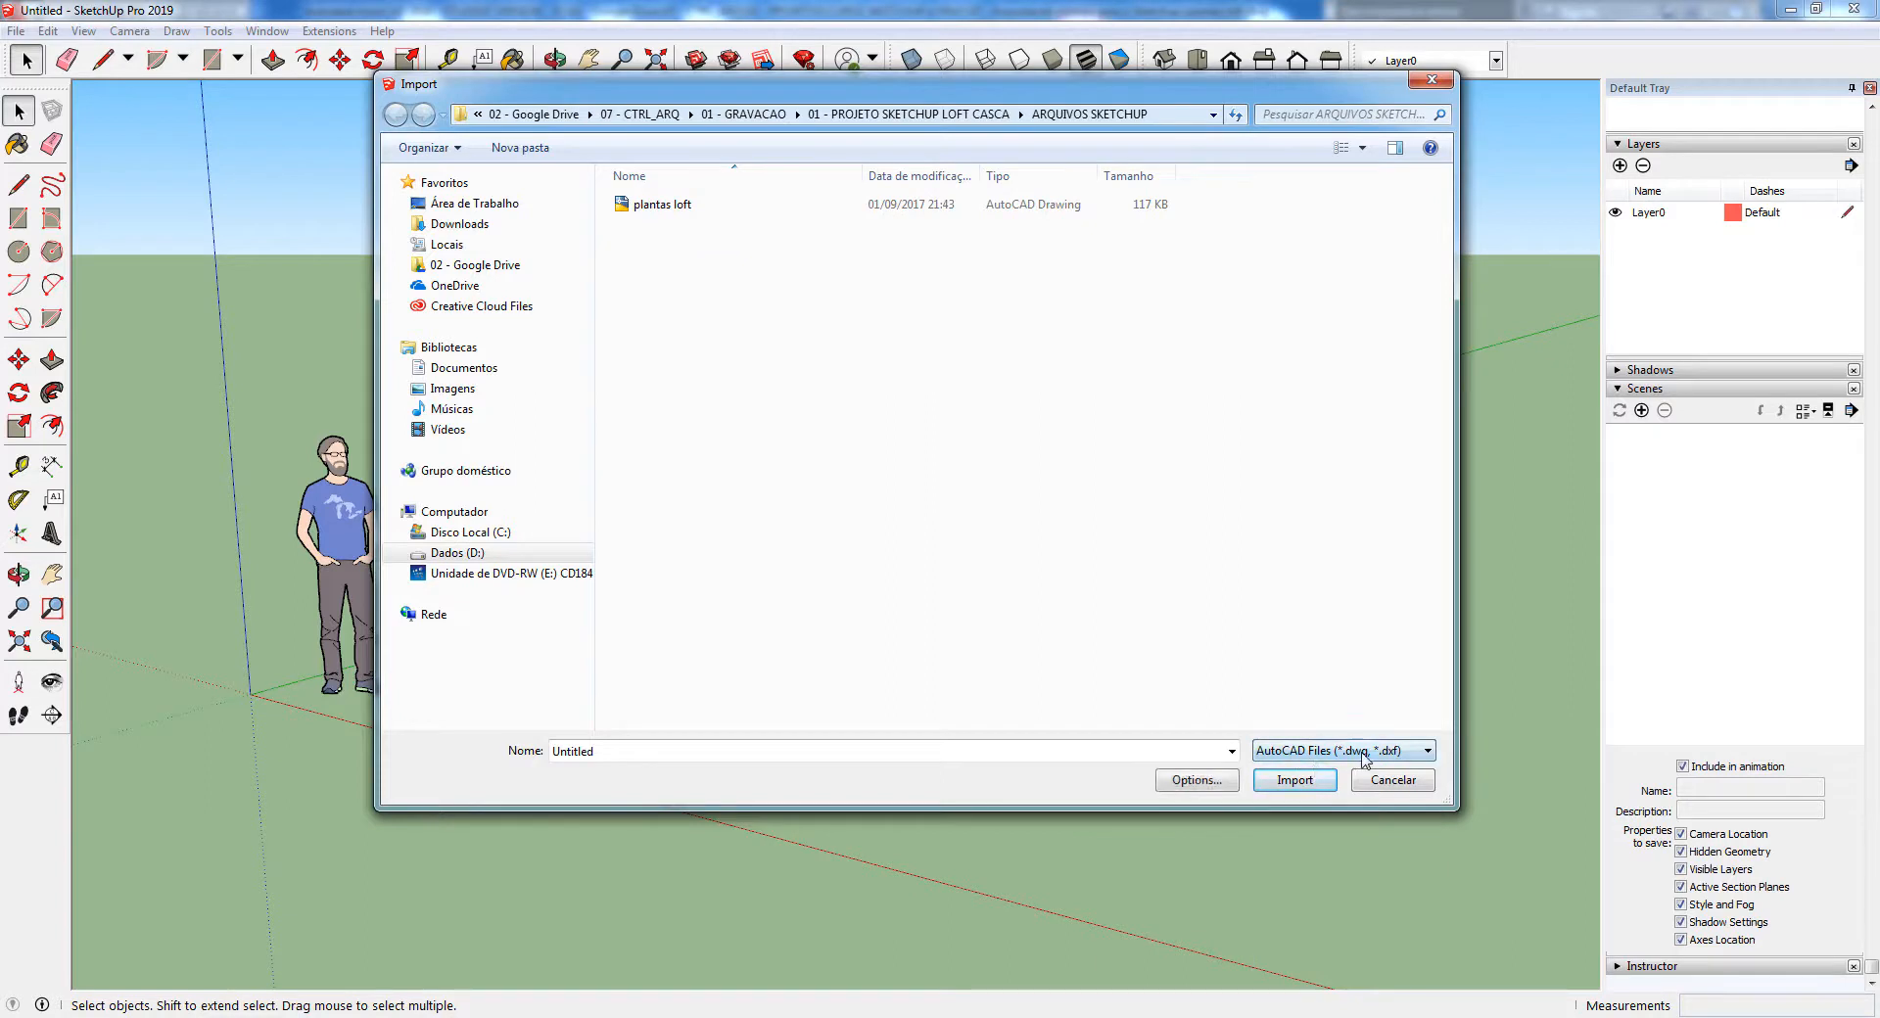
{"action": "left_click", "coordinate": [663, 206]}
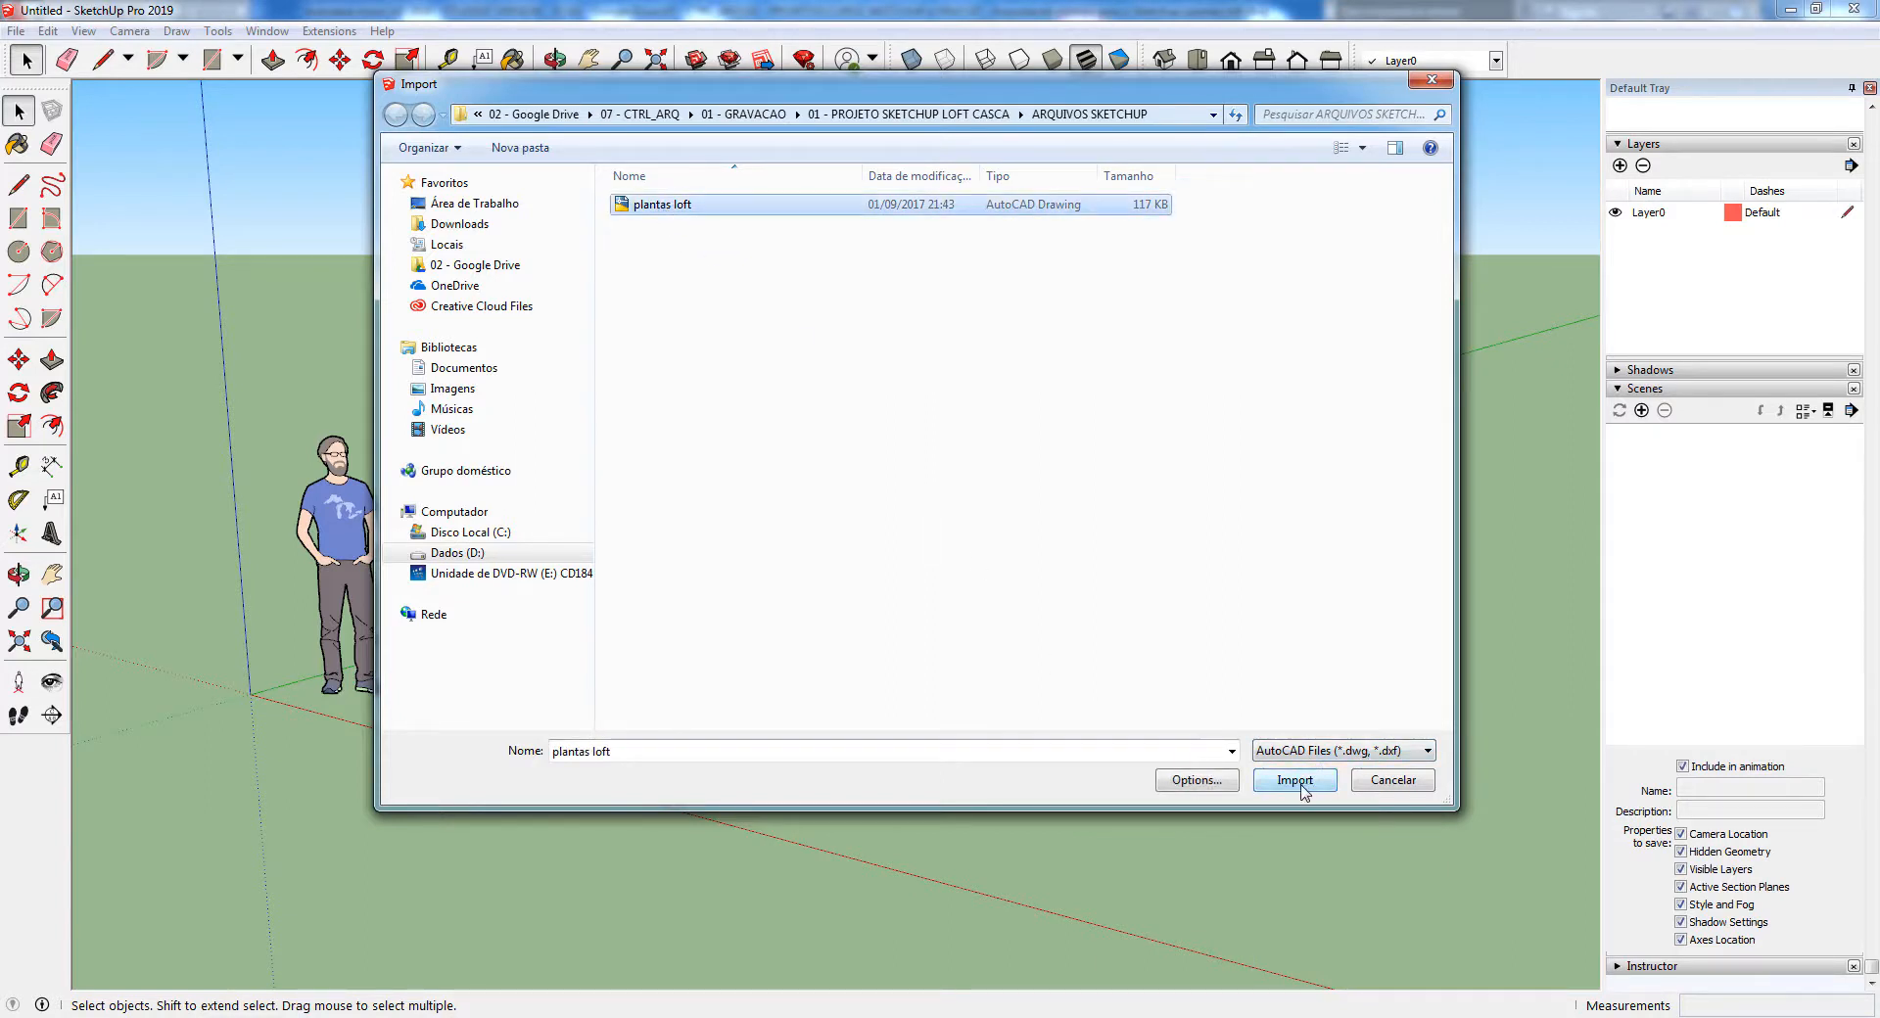
Open the AutoCAD DWG/DXF import options and review the available scale units
{"action": "left_click", "coordinate": [1219, 782]}
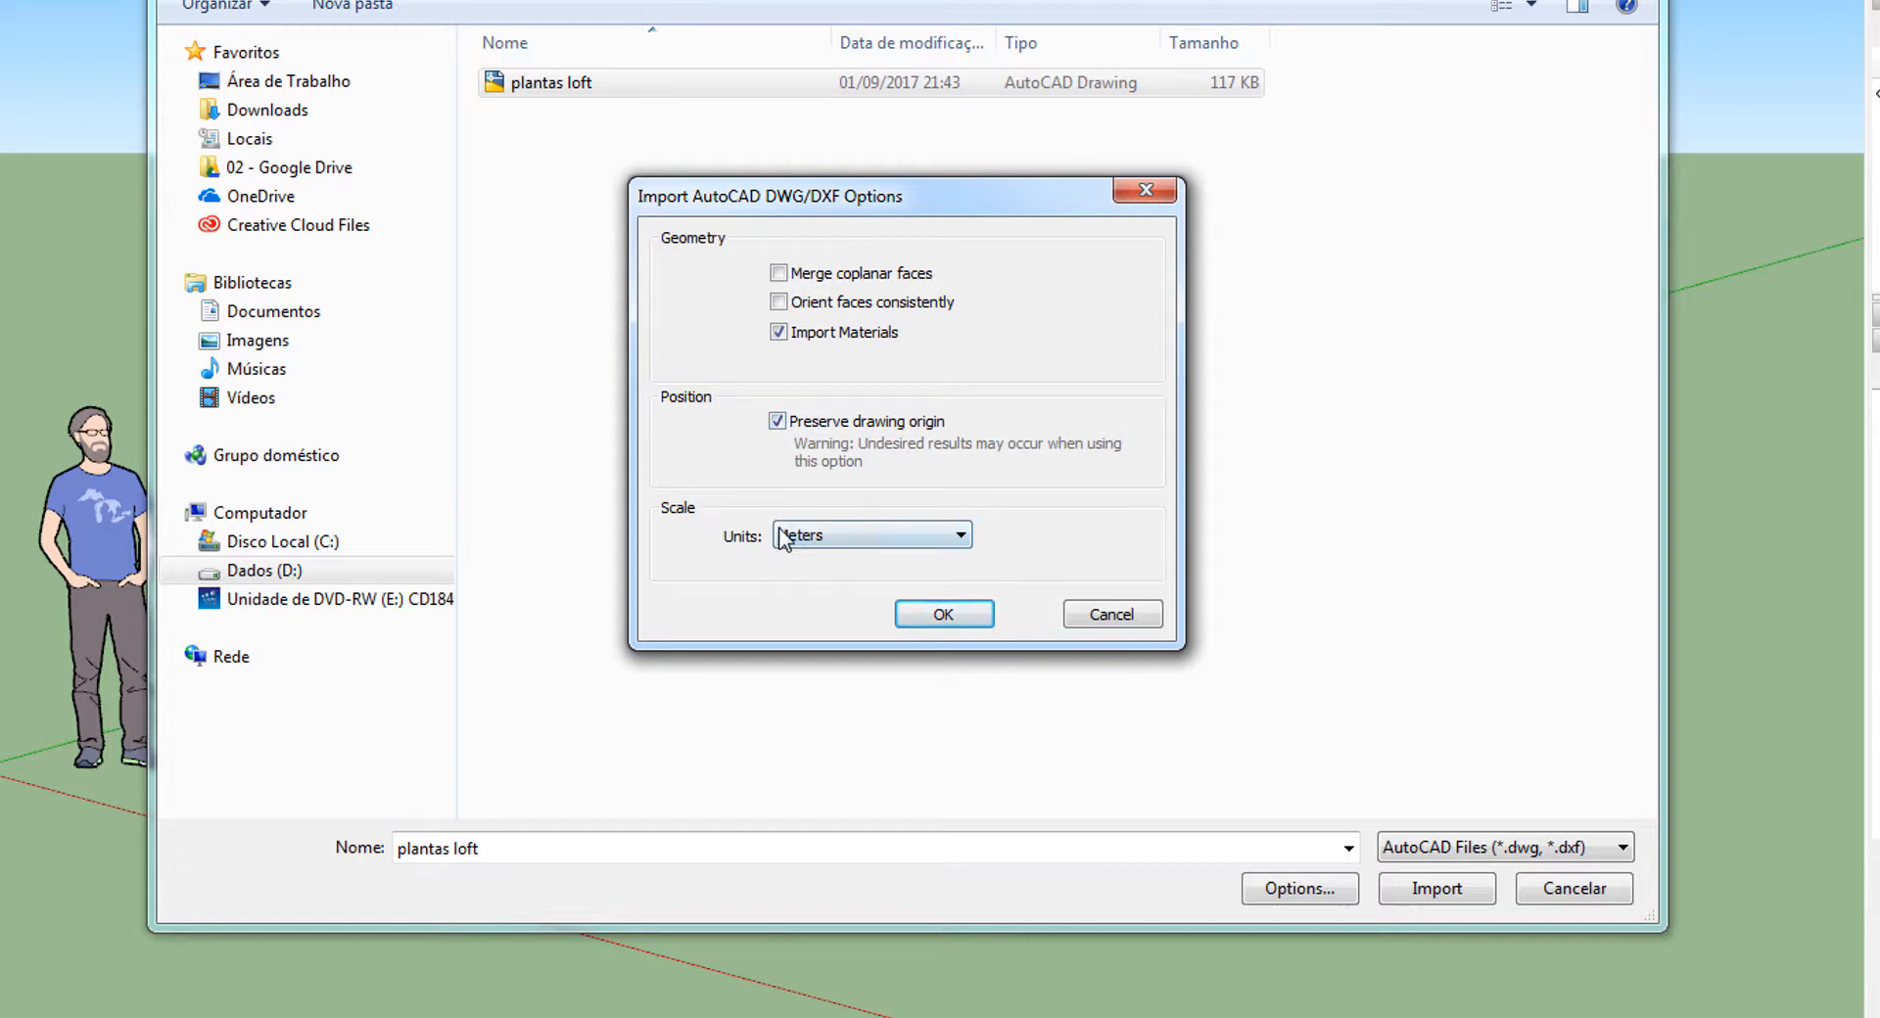
{"action": "left_click", "coordinate": [860, 539]}
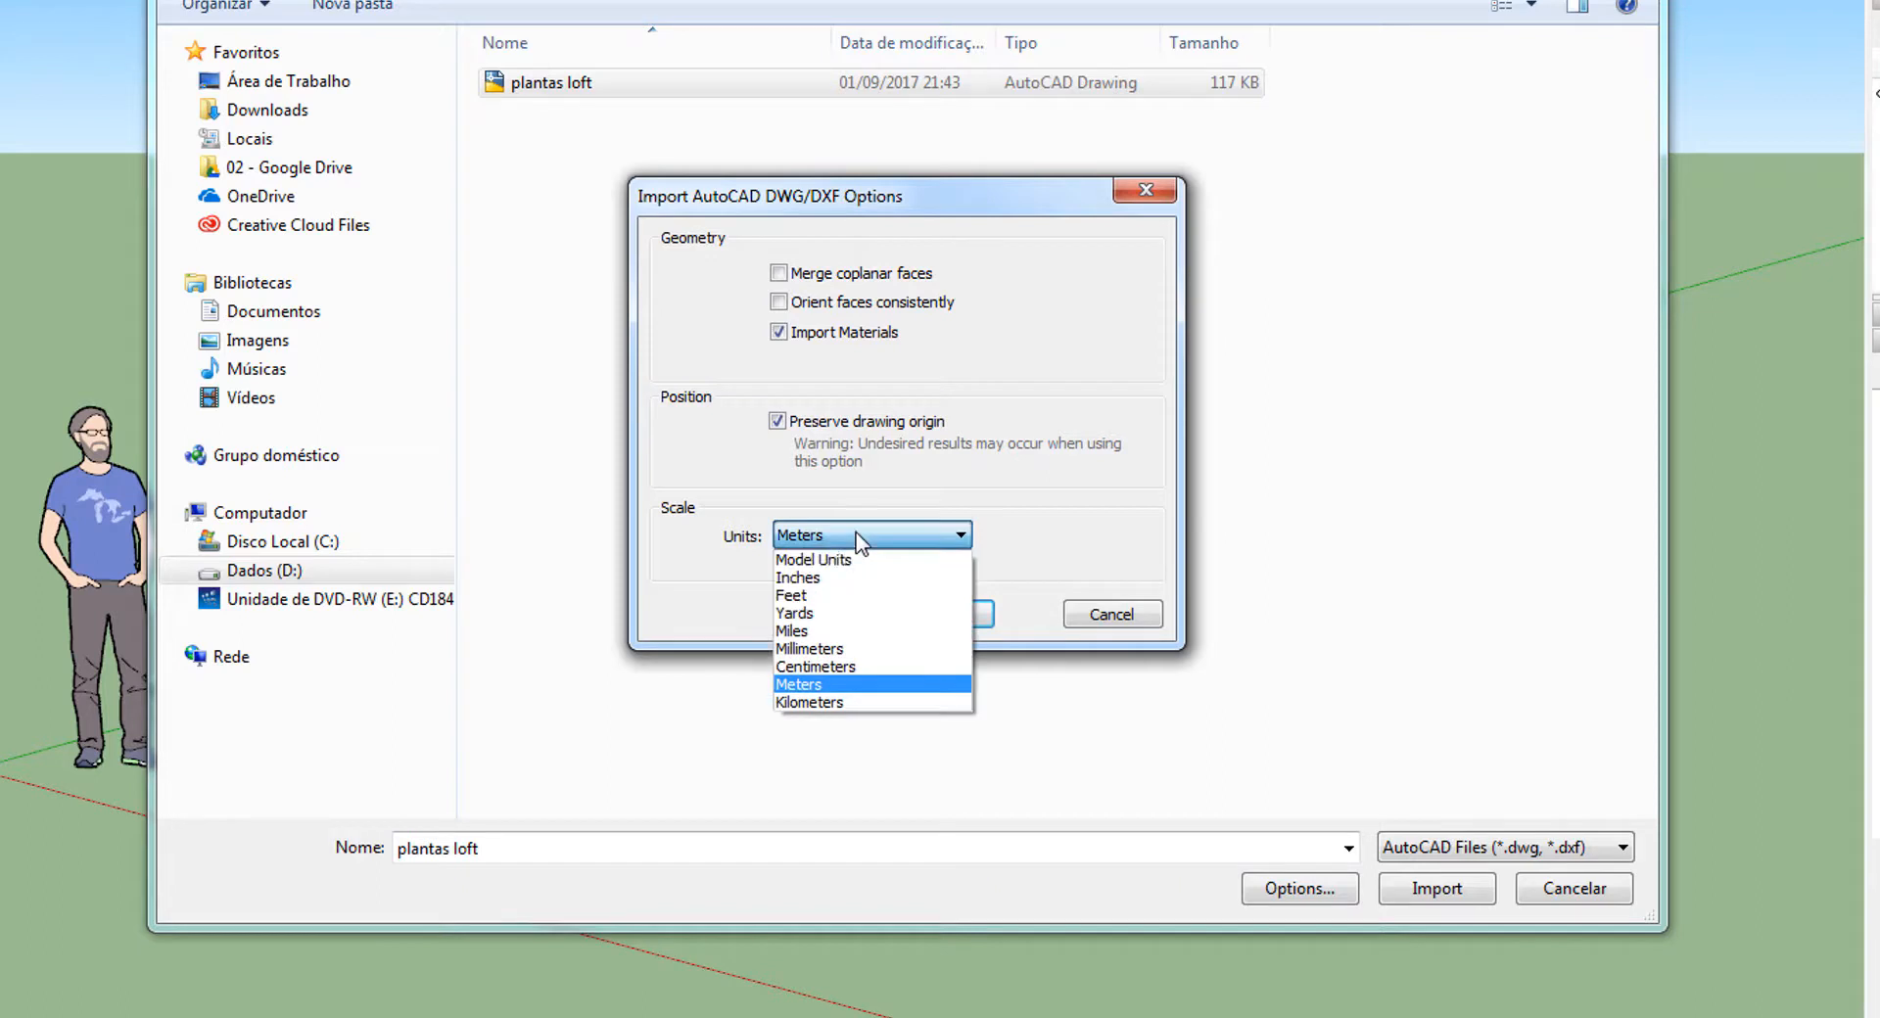
{"action": "left_click", "coordinate": [812, 558]}
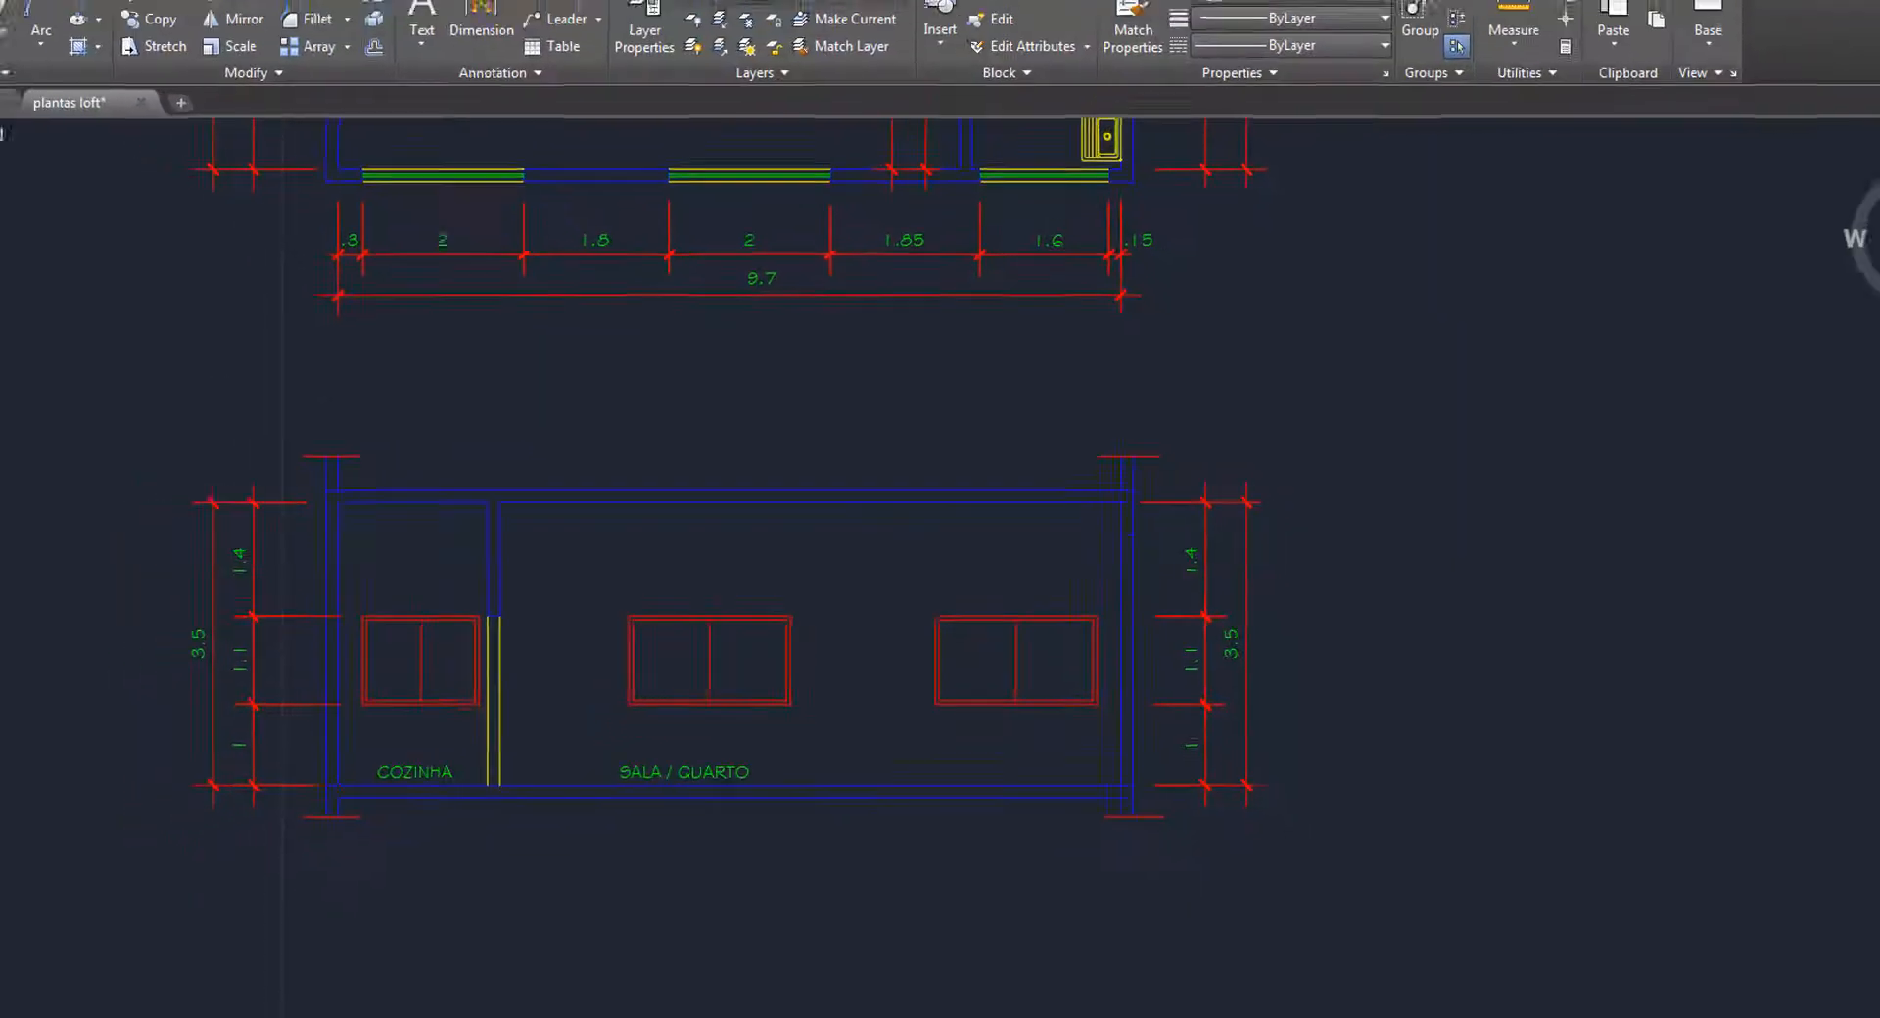
Switch to AutoCAD and check which unit the floor plan dimensions are drawn in
{"action": "scroll", "coordinate": [697, 685], "scroll_direction": "down", "scroll_amount": 5}
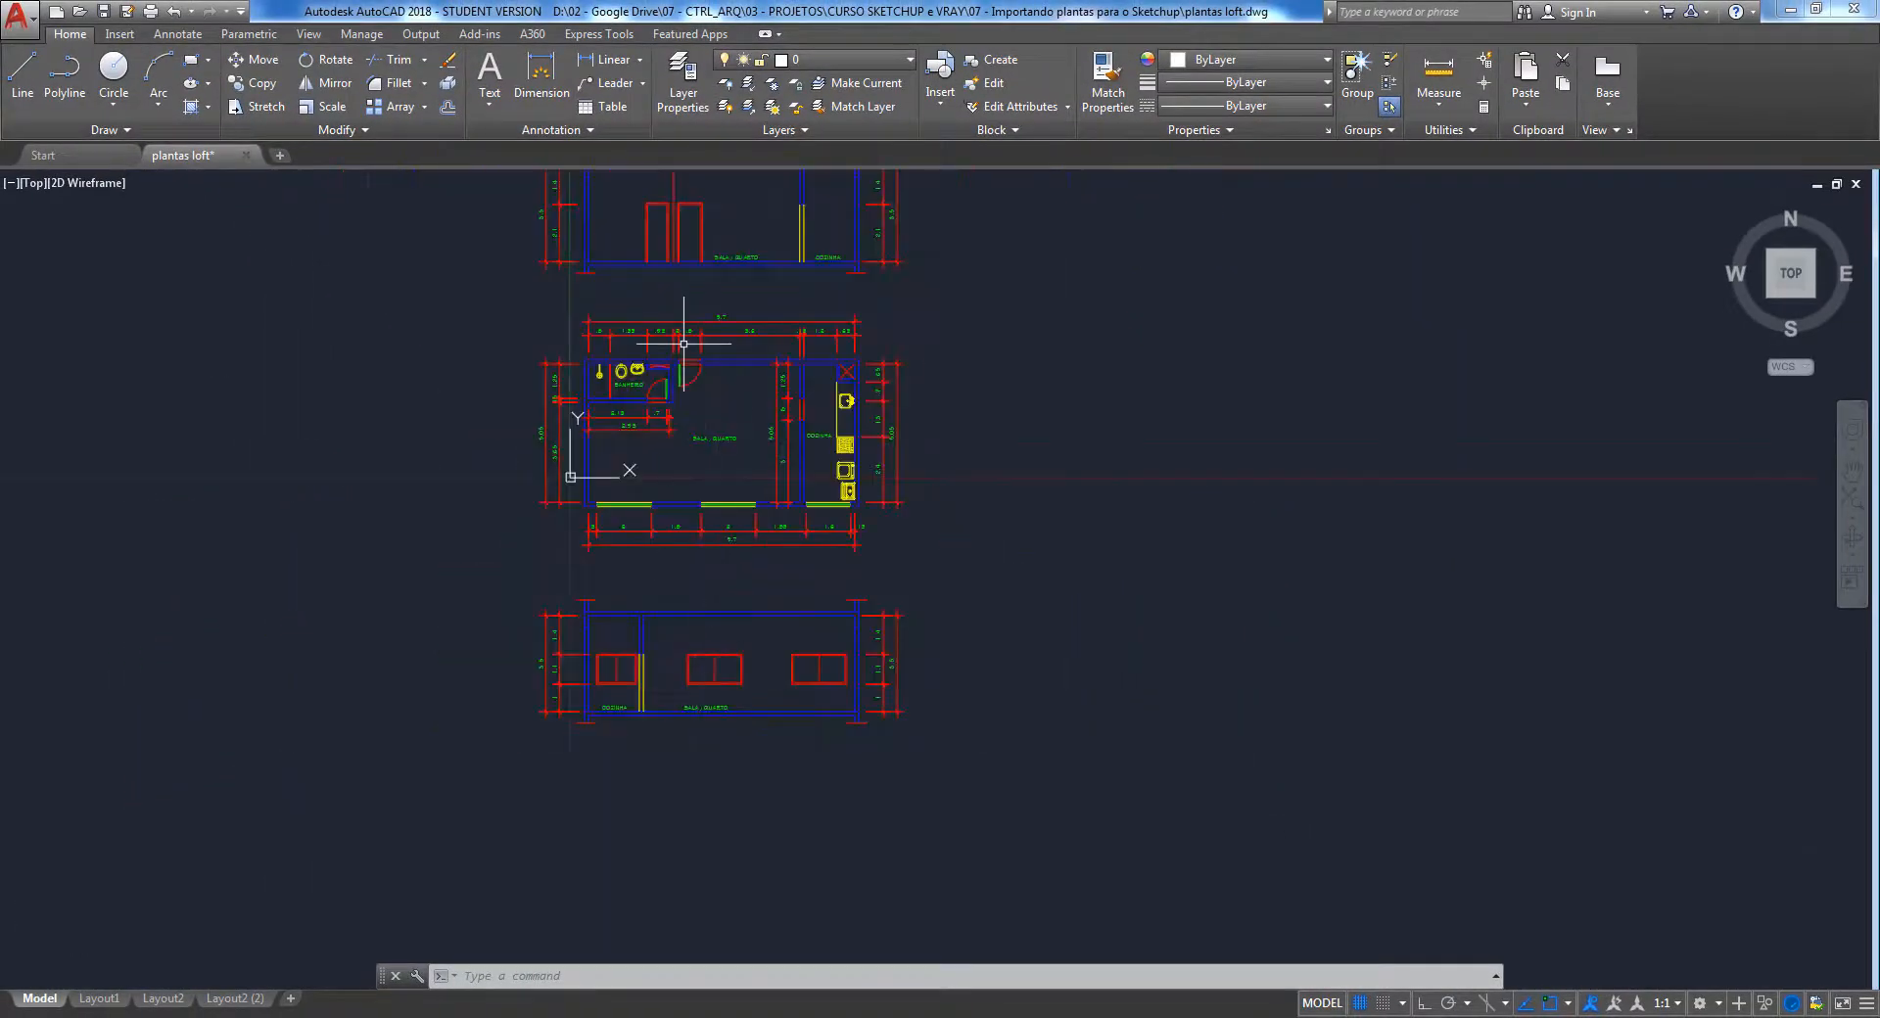
{"action": "scroll", "coordinate": [694, 338], "scroll_direction": "up", "scroll_amount": 6}
{"action": "scroll", "coordinate": [694, 331], "scroll_direction": "up", "scroll_amount": 2}
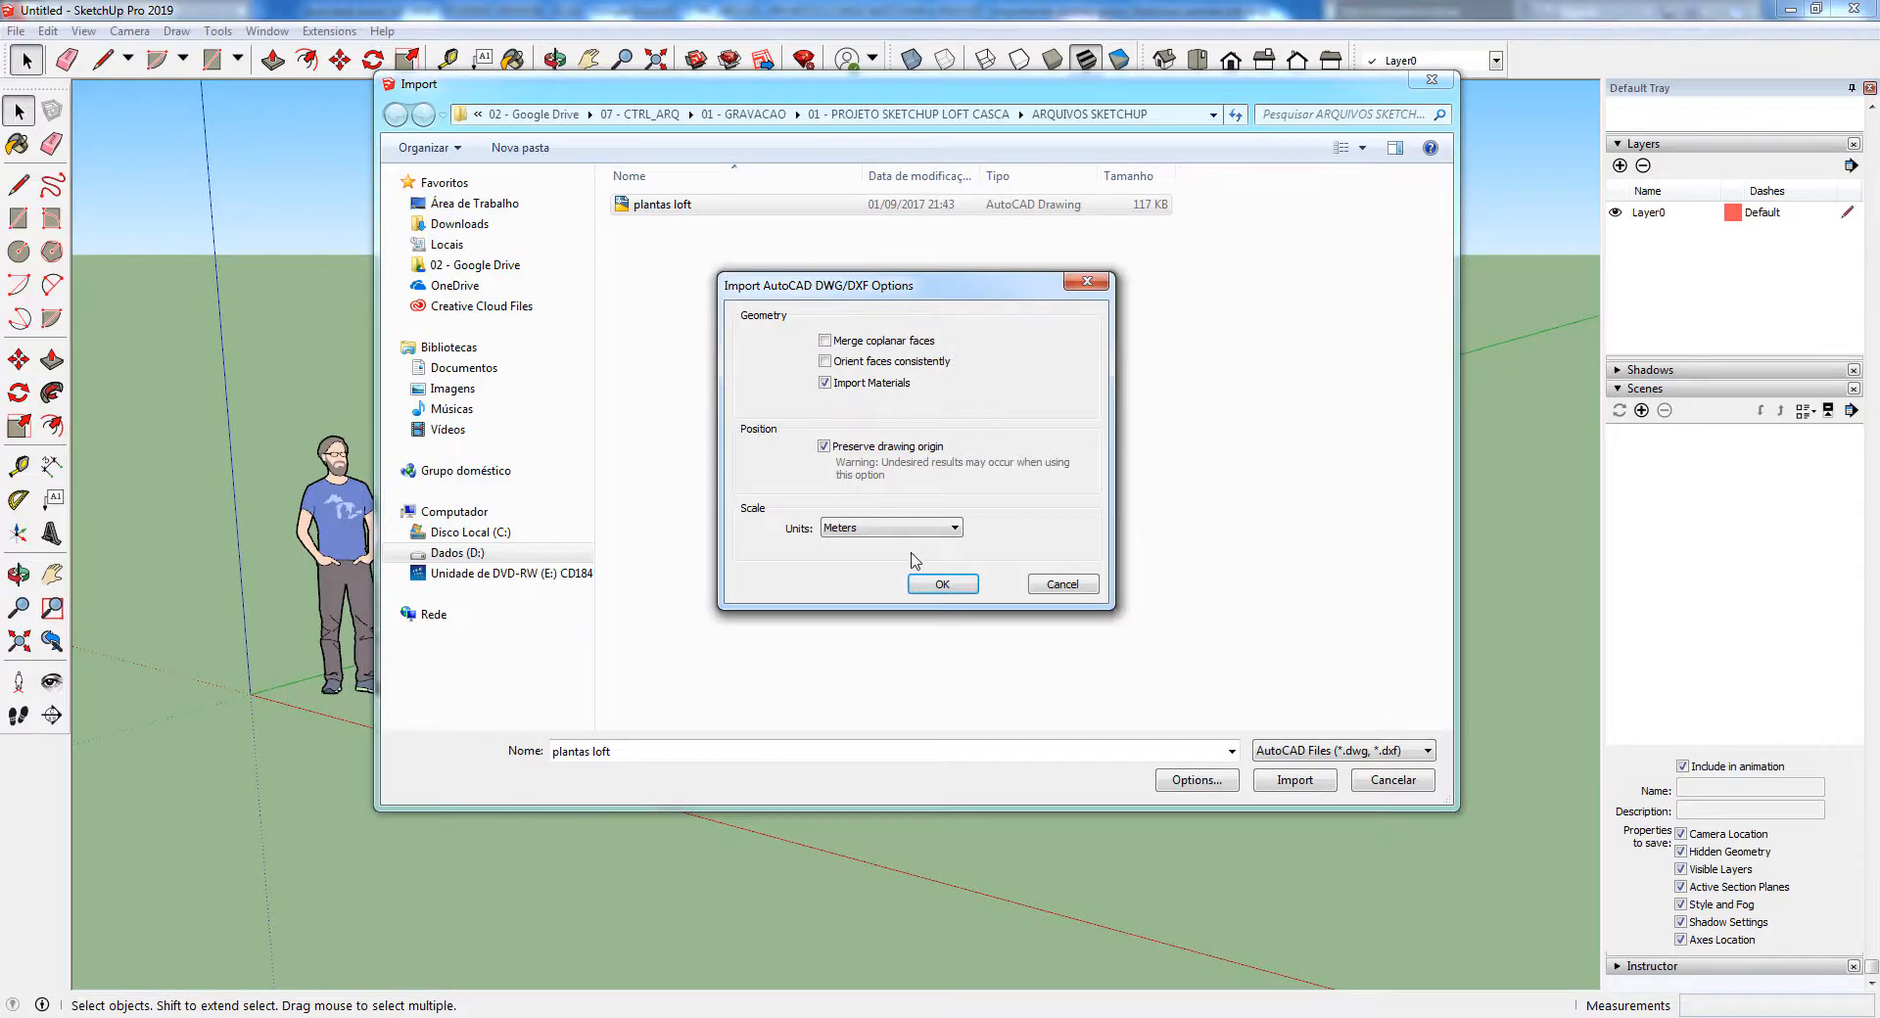
Back in SketchUp, confirm Meters as the import scale unit and import the plantas loft drawing, dismissing the results summary
{"action": "left_click", "coordinate": [887, 530]}
{"action": "left_click", "coordinate": [855, 634]}
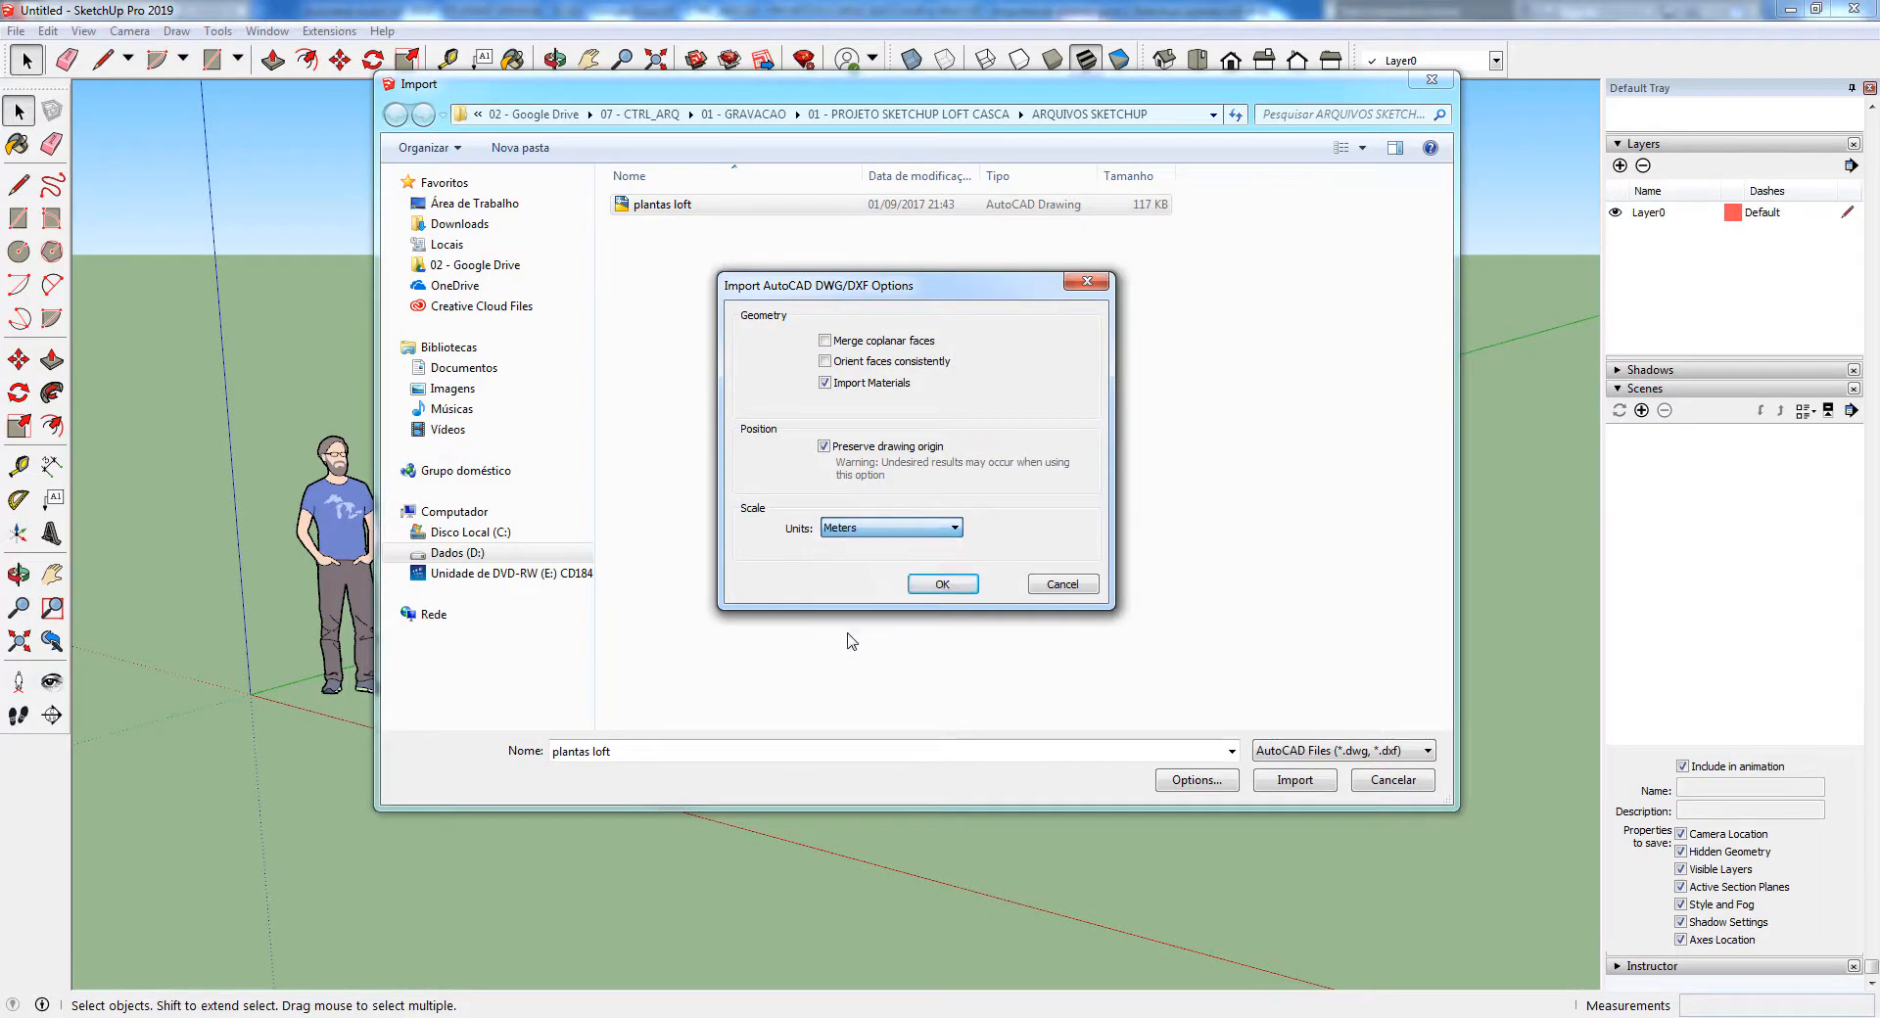
{"action": "left_click", "coordinate": [933, 584]}
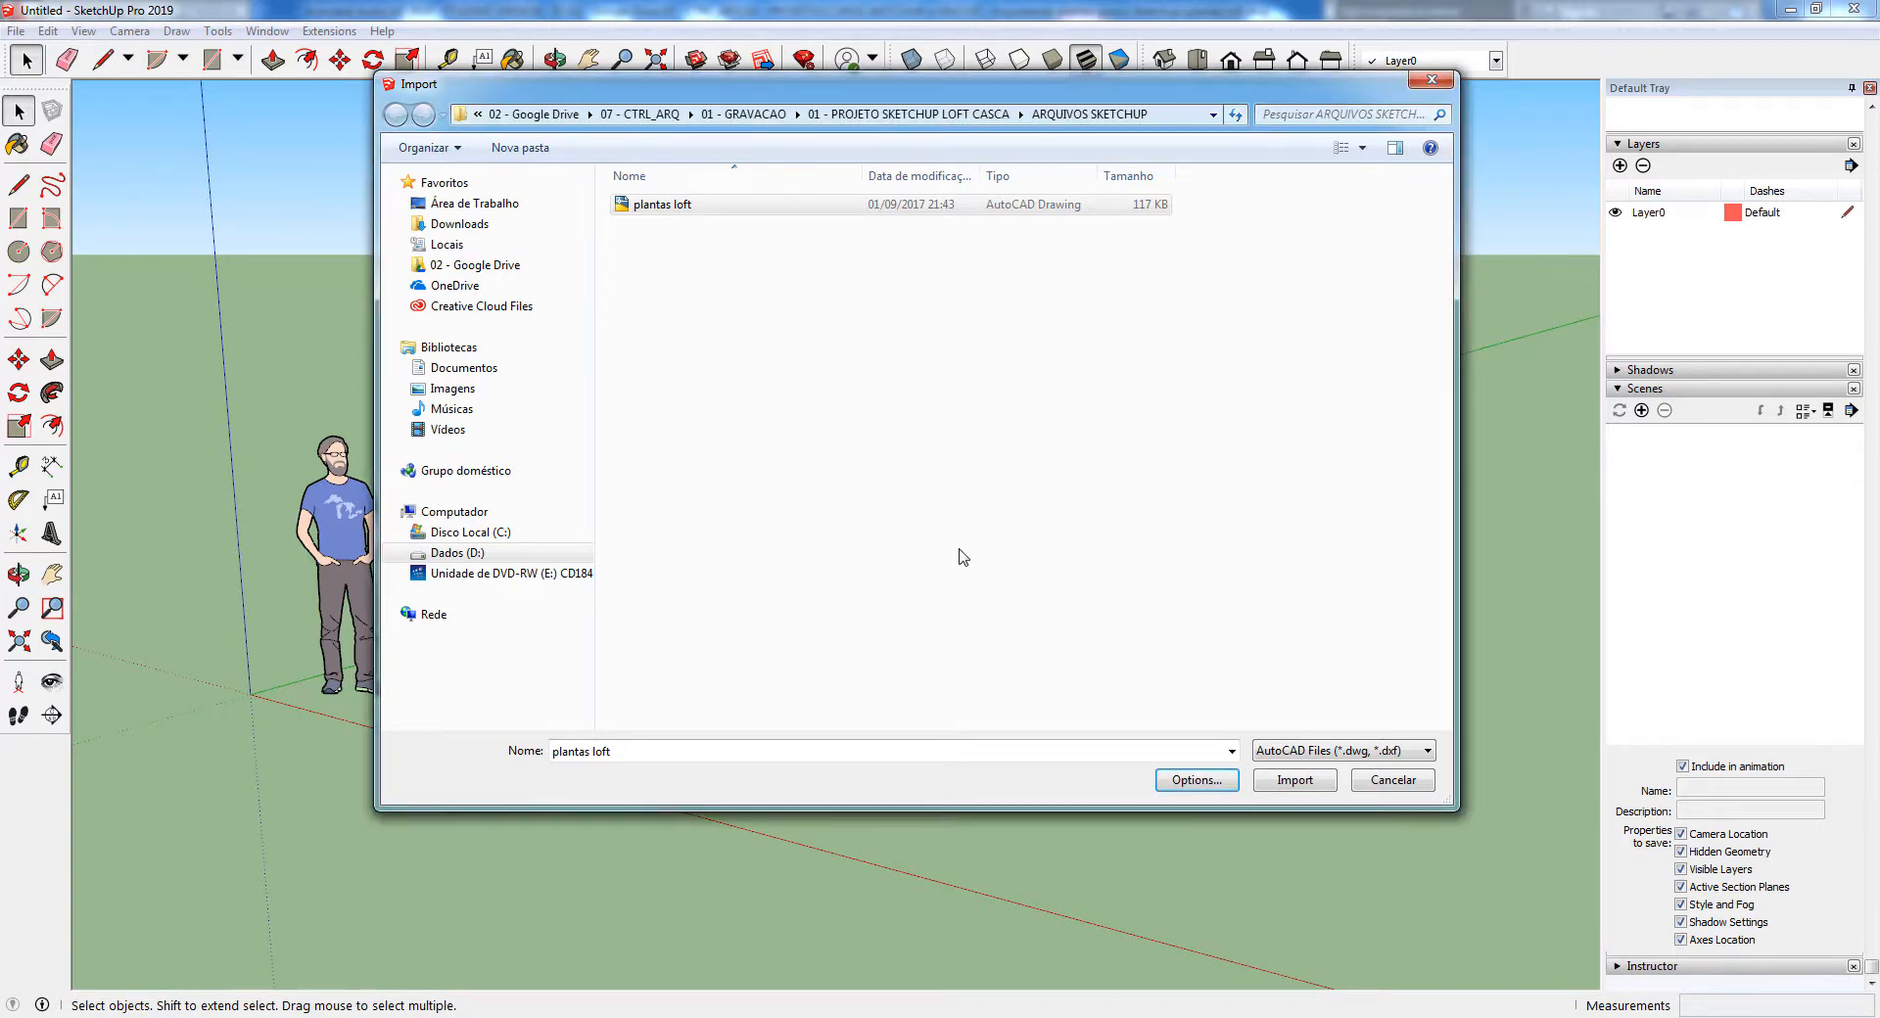
{"action": "left_click", "coordinate": [1325, 783]}
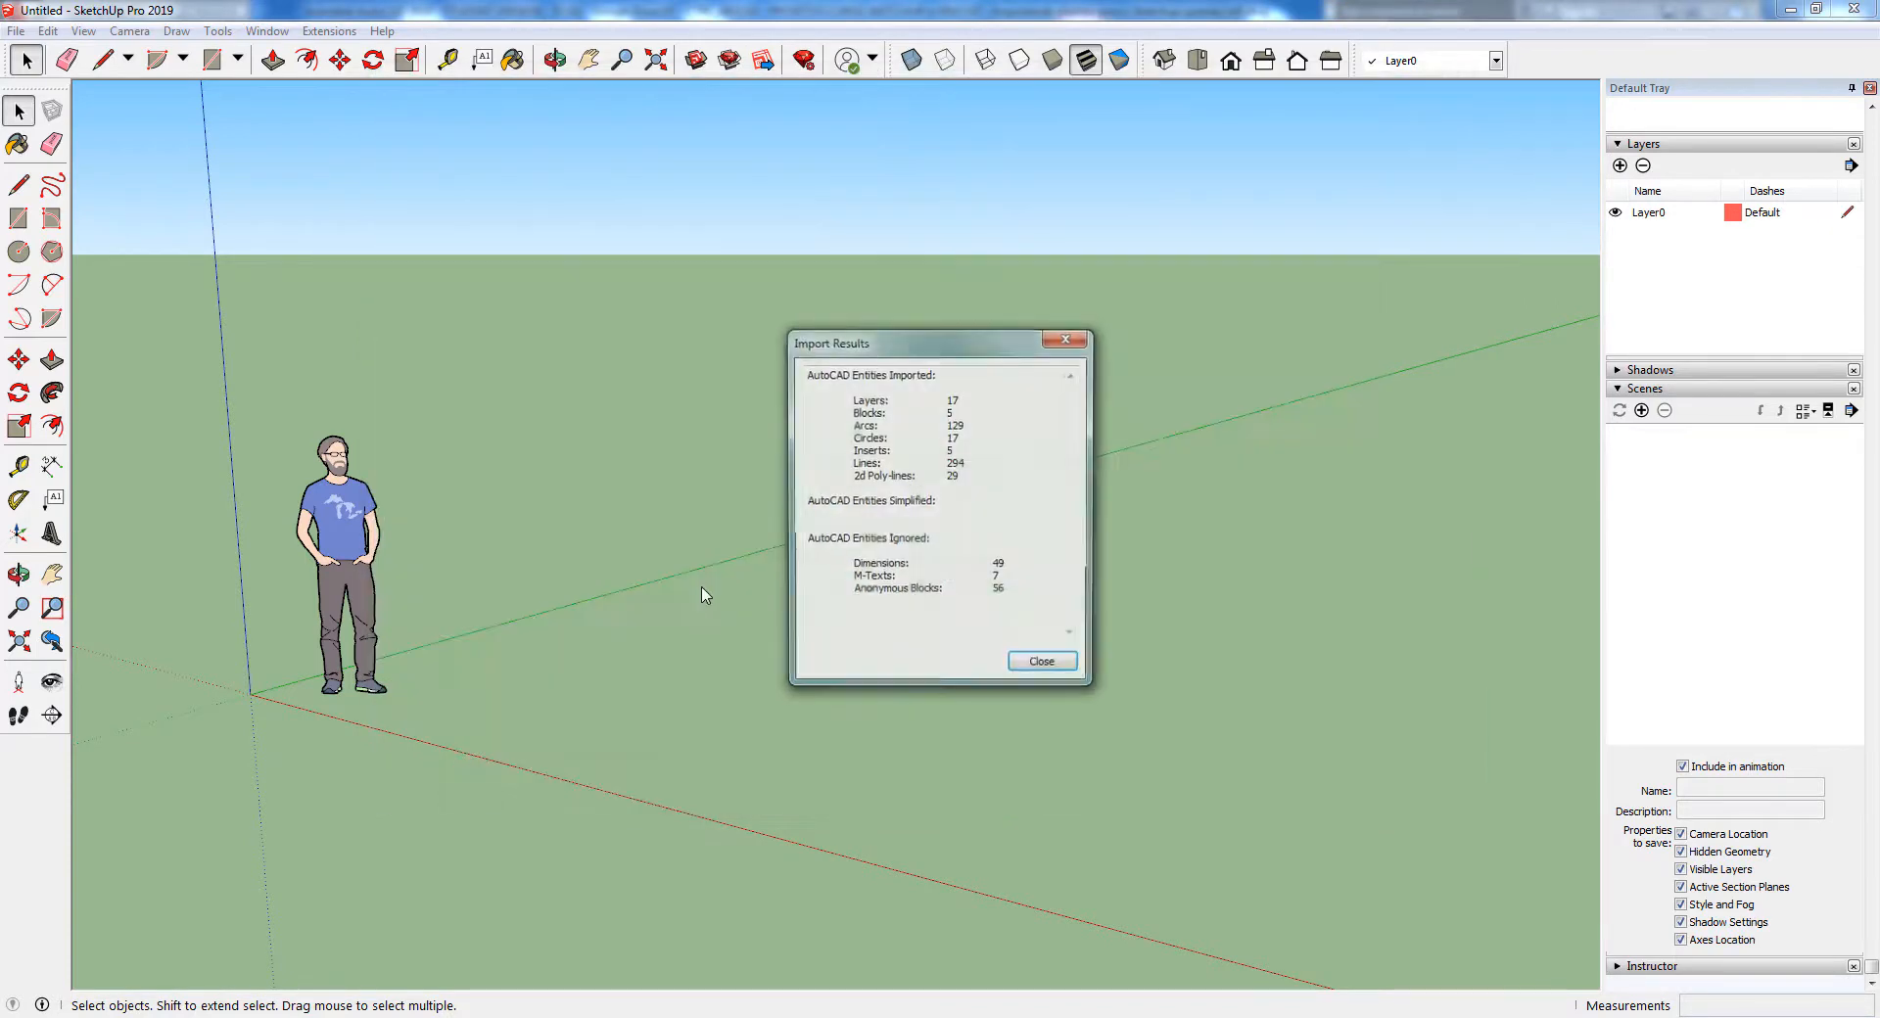
{"action": "left_click", "coordinate": [1044, 665]}
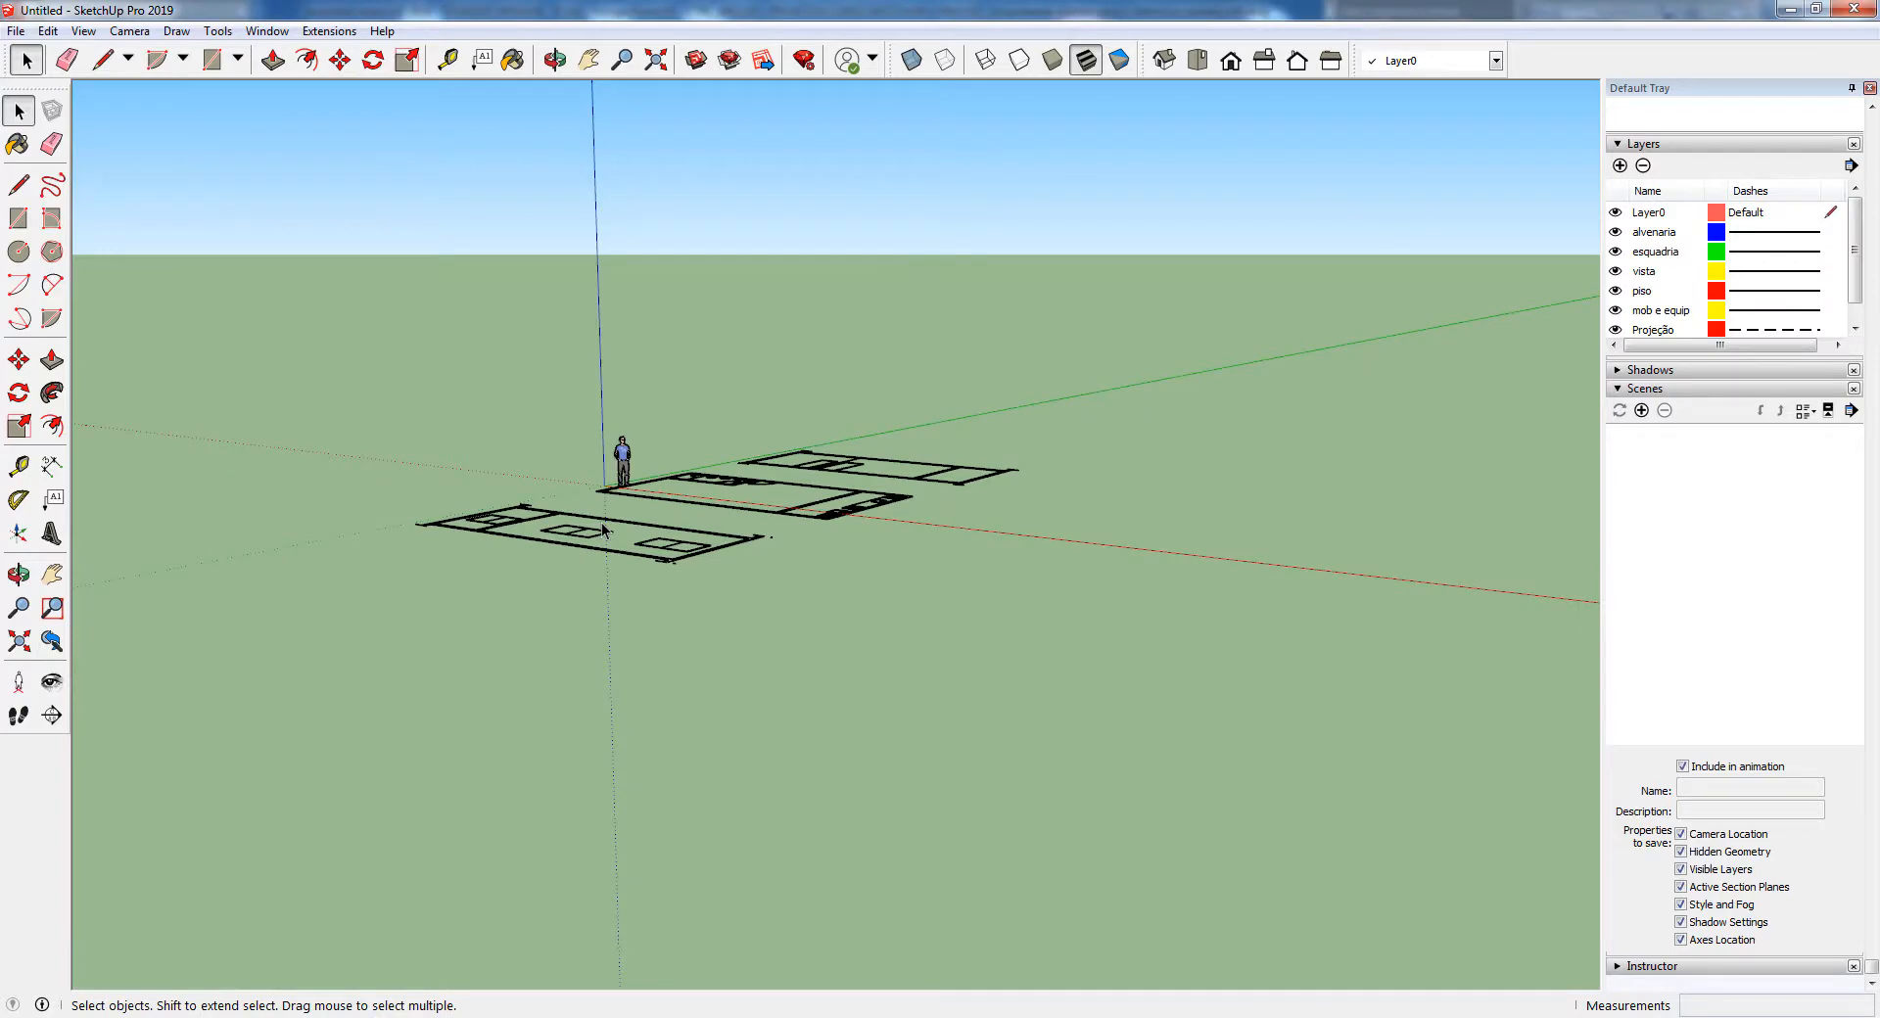
Measure the wall thickness at the imported floor plan's corner near the origin with the Tape Measure tool
{"action": "middle_click_drag", "start_coordinate": [609, 501], "coordinate": [661, 710]}
{"action": "scroll", "coordinate": [646, 505], "scroll_direction": "up", "scroll_amount": 4}
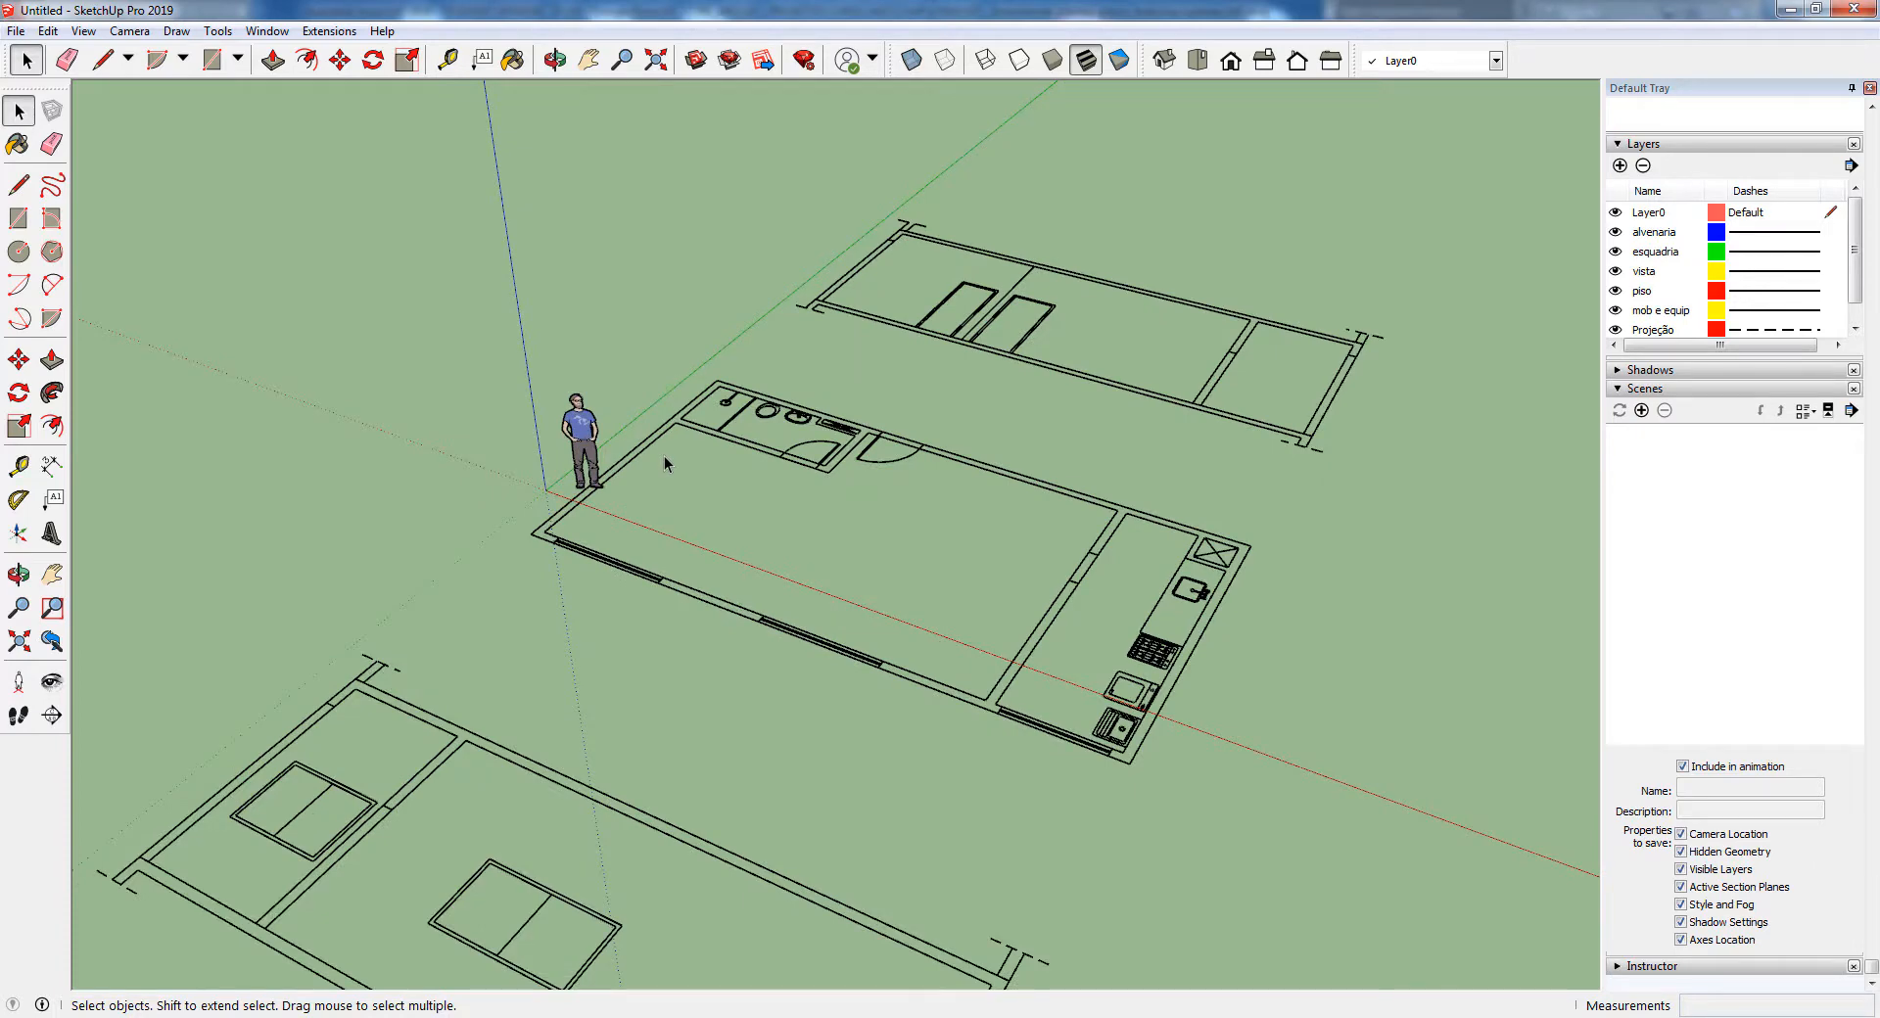
{"action": "scroll", "coordinate": [622, 478], "scroll_direction": "up", "scroll_amount": 3}
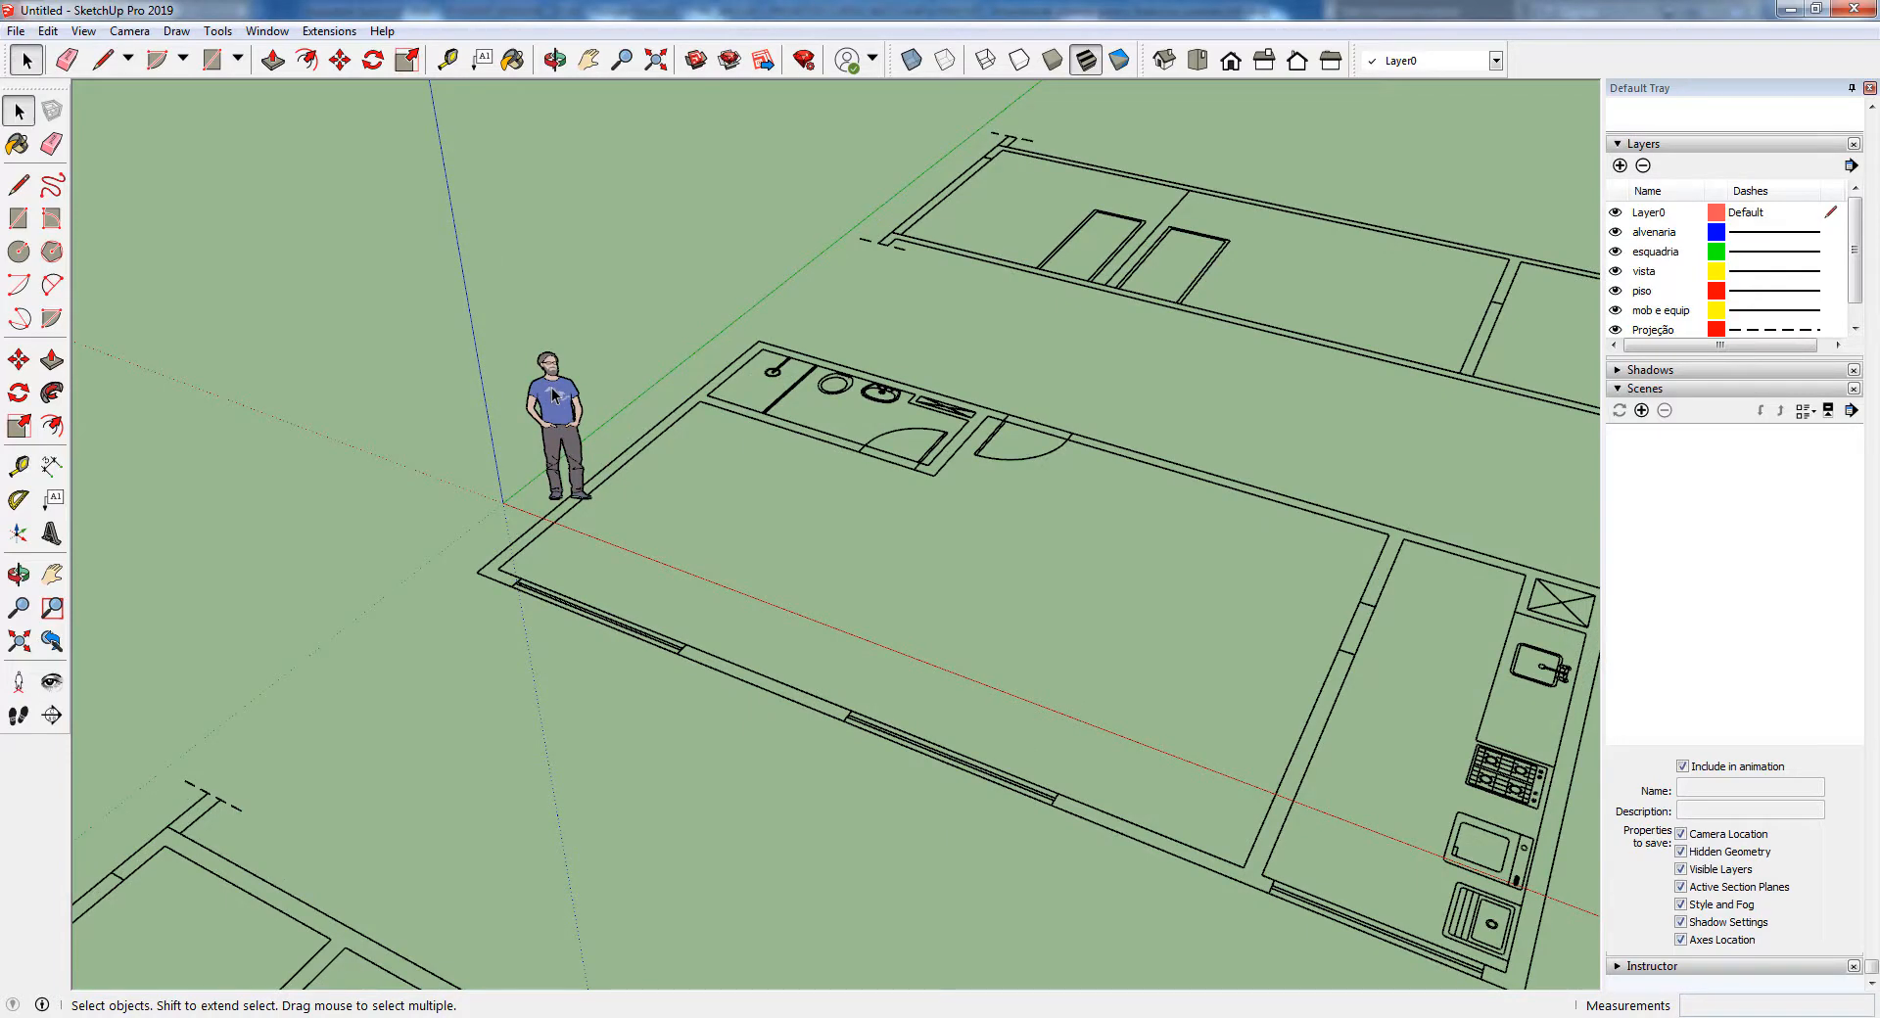
{"action": "scroll", "coordinate": [553, 394], "scroll_direction": "down", "scroll_amount": 1}
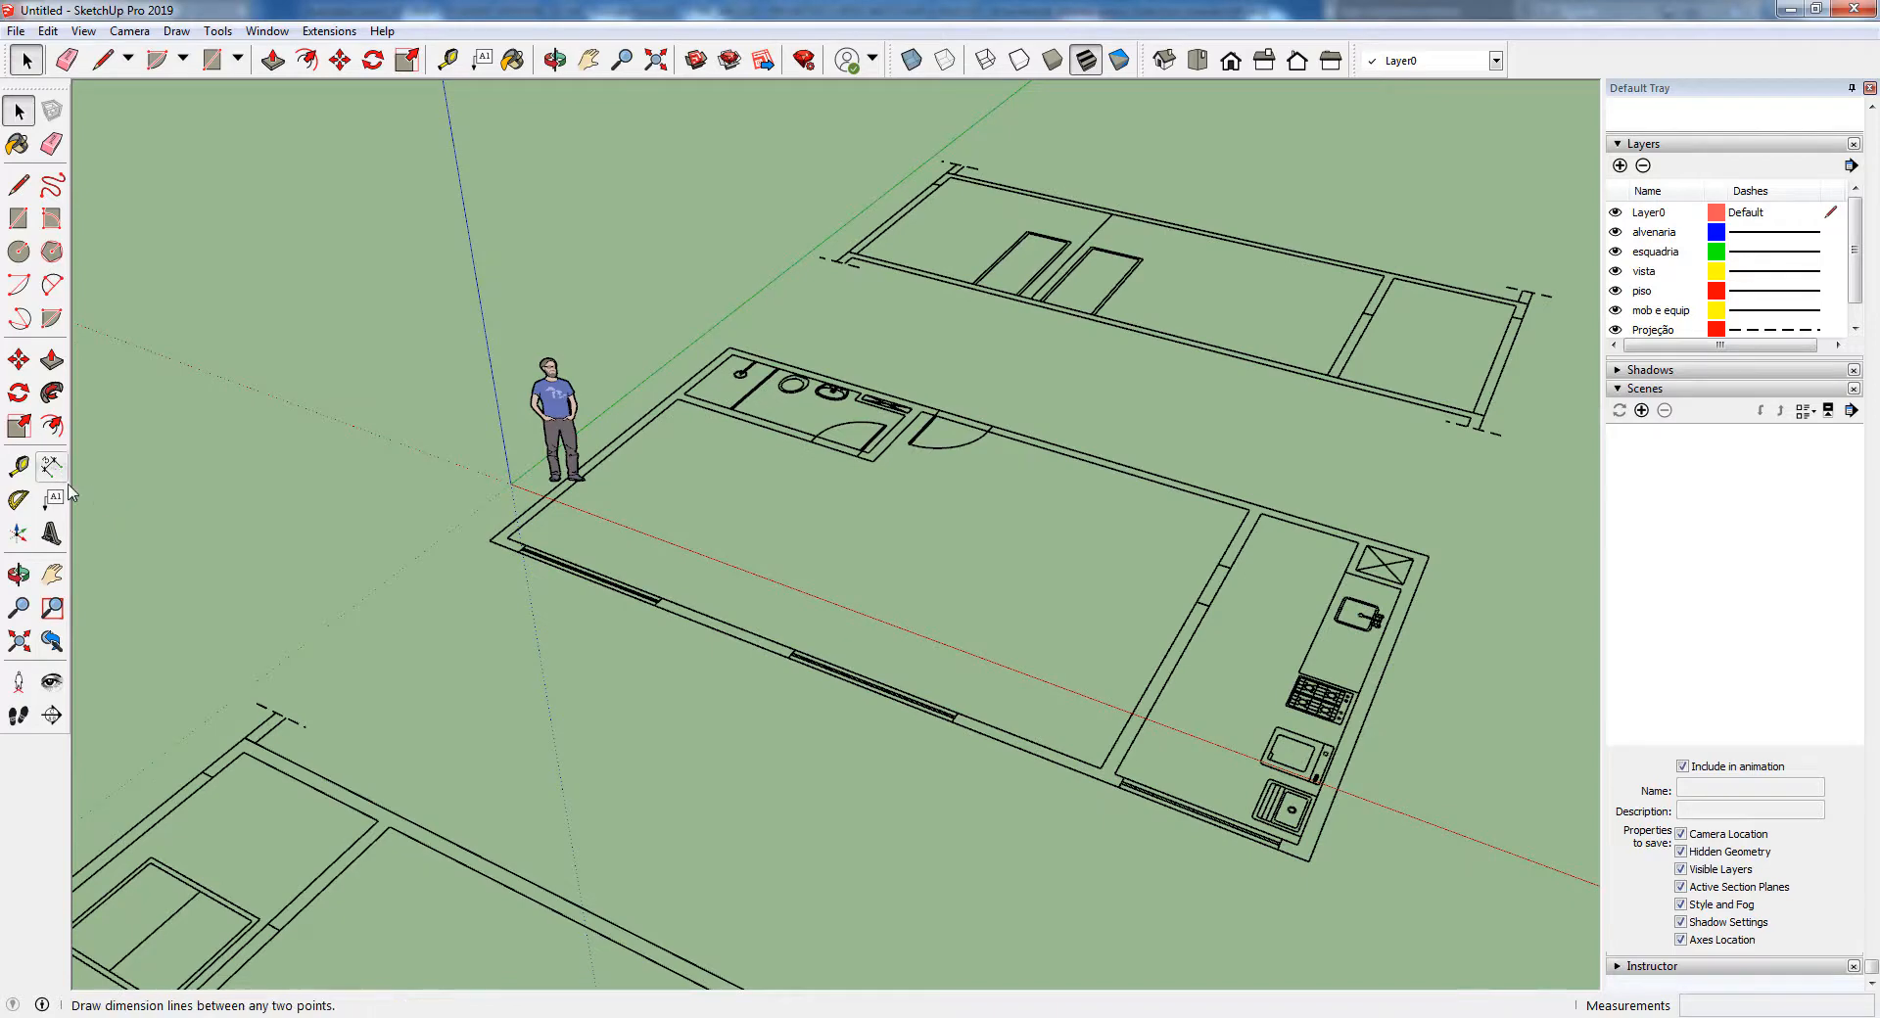
{"action": "left_click", "coordinate": [19, 466]}
{"action": "scroll", "coordinate": [542, 528], "scroll_direction": "up", "scroll_amount": 4}
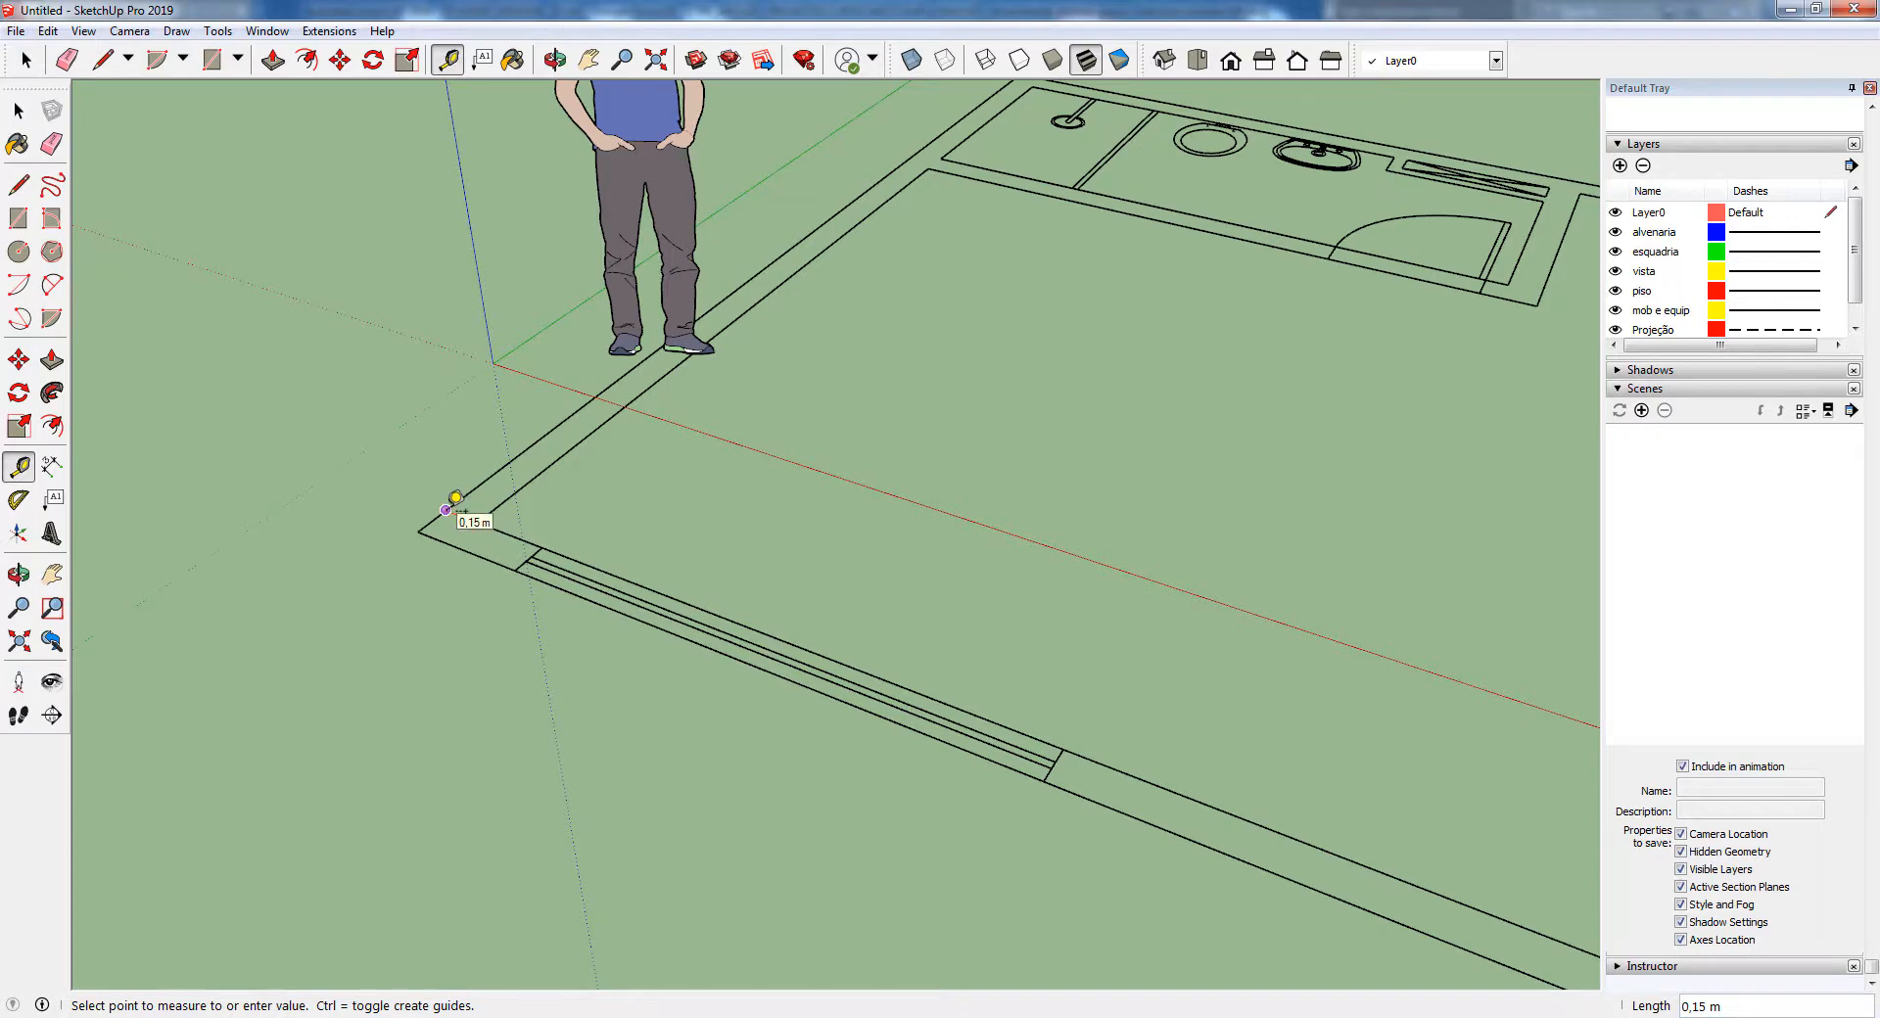
{"action": "scroll", "coordinate": [453, 497], "scroll_direction": "up", "scroll_amount": 2}
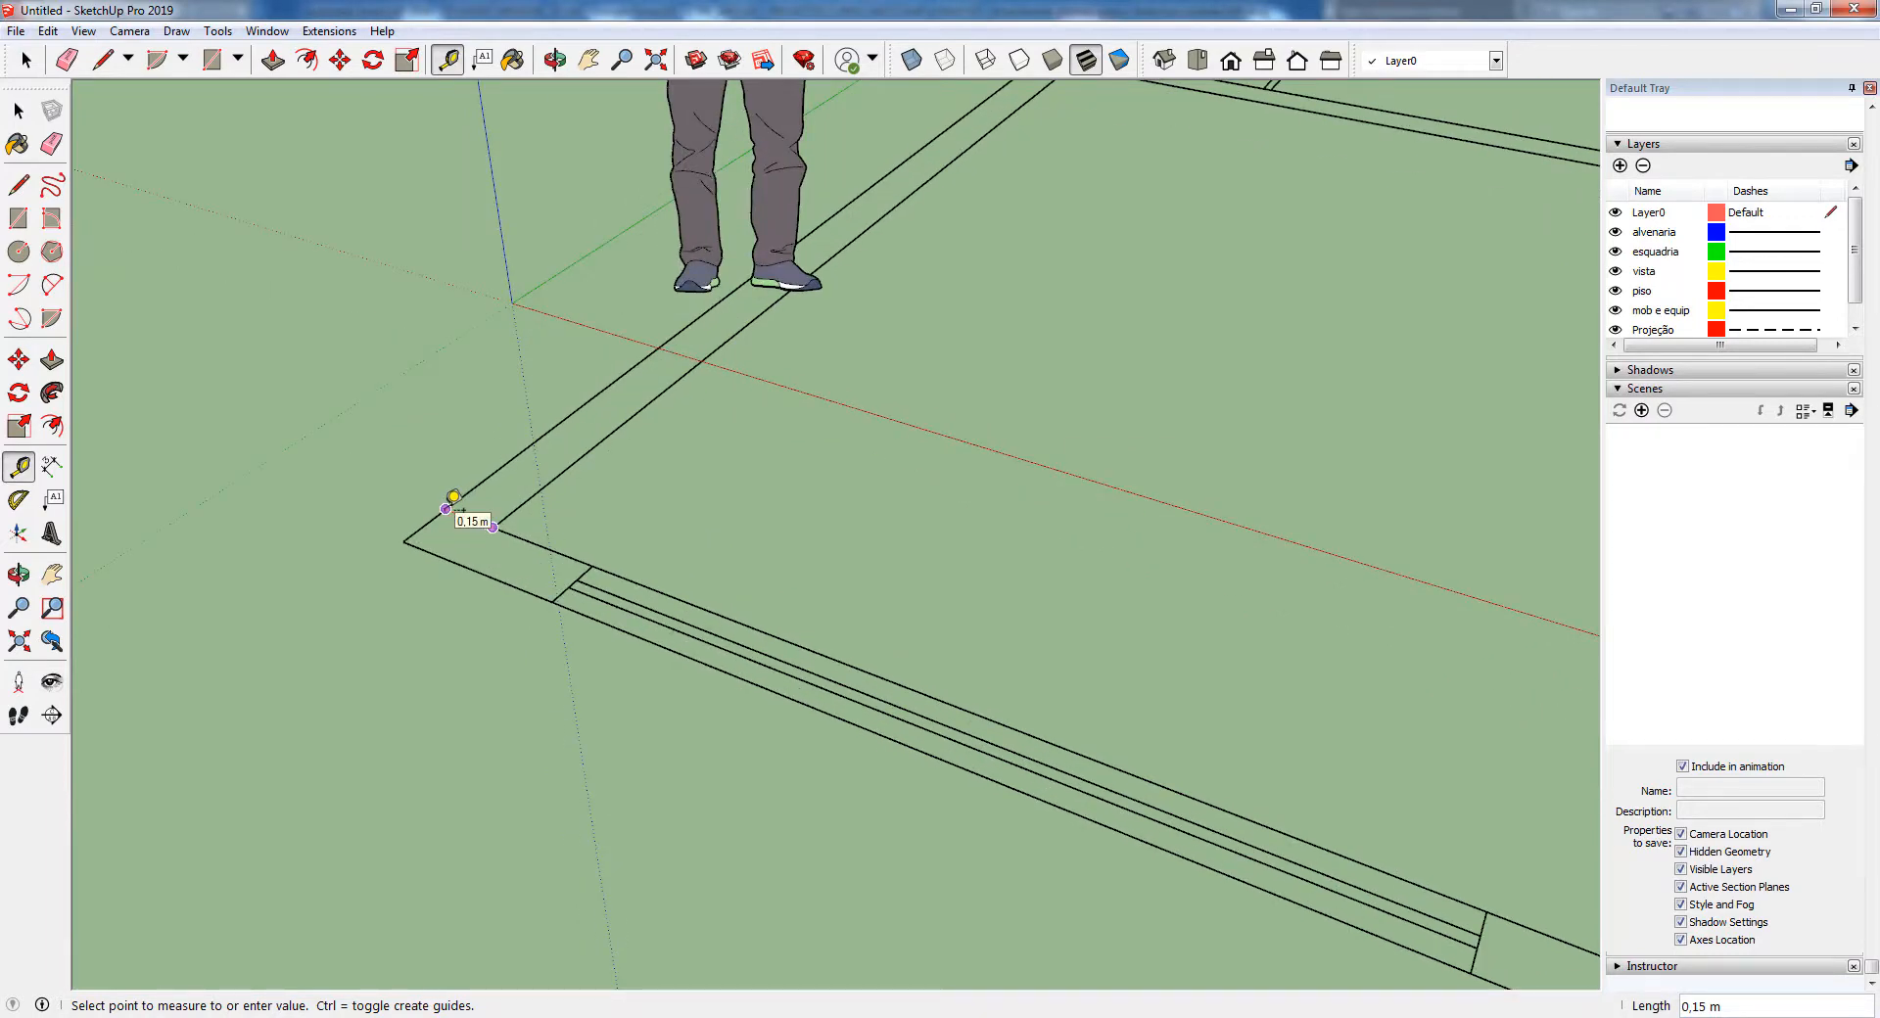
{"action": "scroll", "coordinate": [454, 497], "scroll_direction": "down", "scroll_amount": 8}
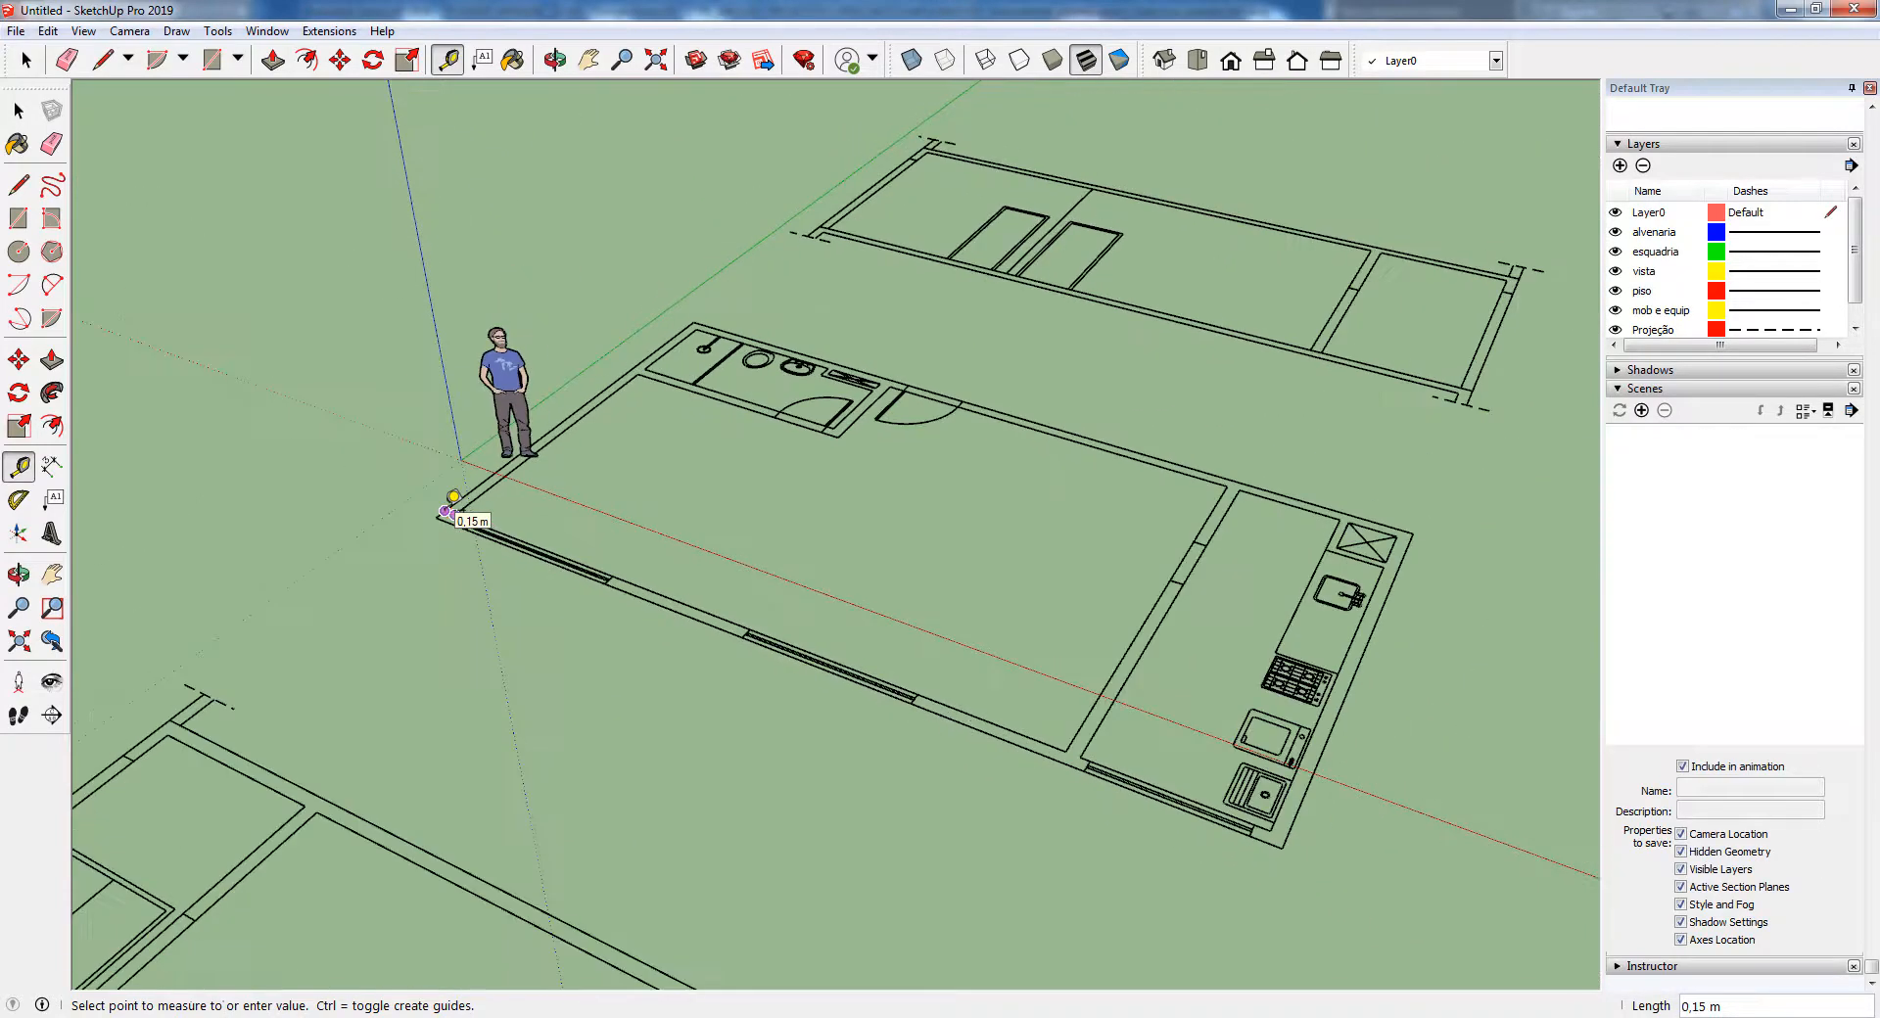
Select the whole imported drawing of the floor plan and sections to check how it is grouped
{"action": "scroll", "coordinate": [447, 511], "scroll_direction": "down", "scroll_amount": 6}
{"action": "key", "text": "space"}
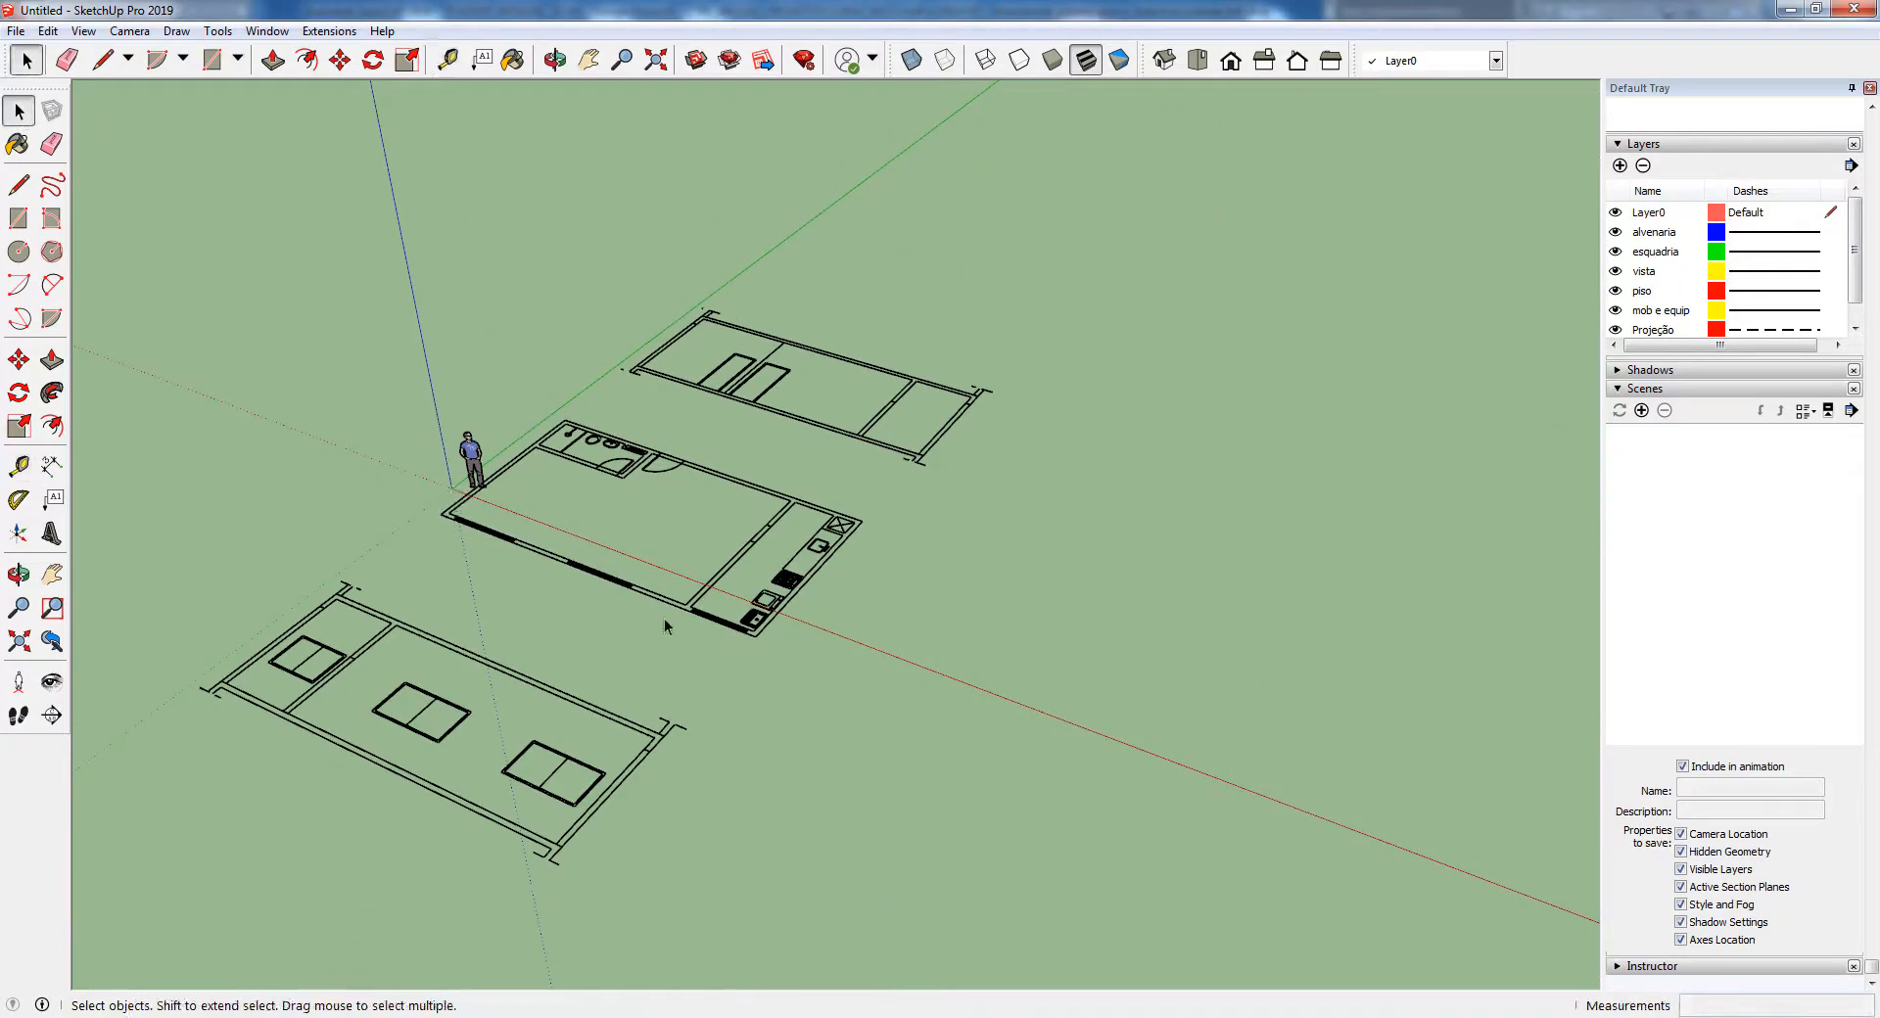
{"action": "middle_click_drag", "start_coordinate": [664, 619], "coordinate": [708, 536]}
{"action": "scroll", "coordinate": [689, 550], "scroll_direction": "up", "scroll_amount": 1}
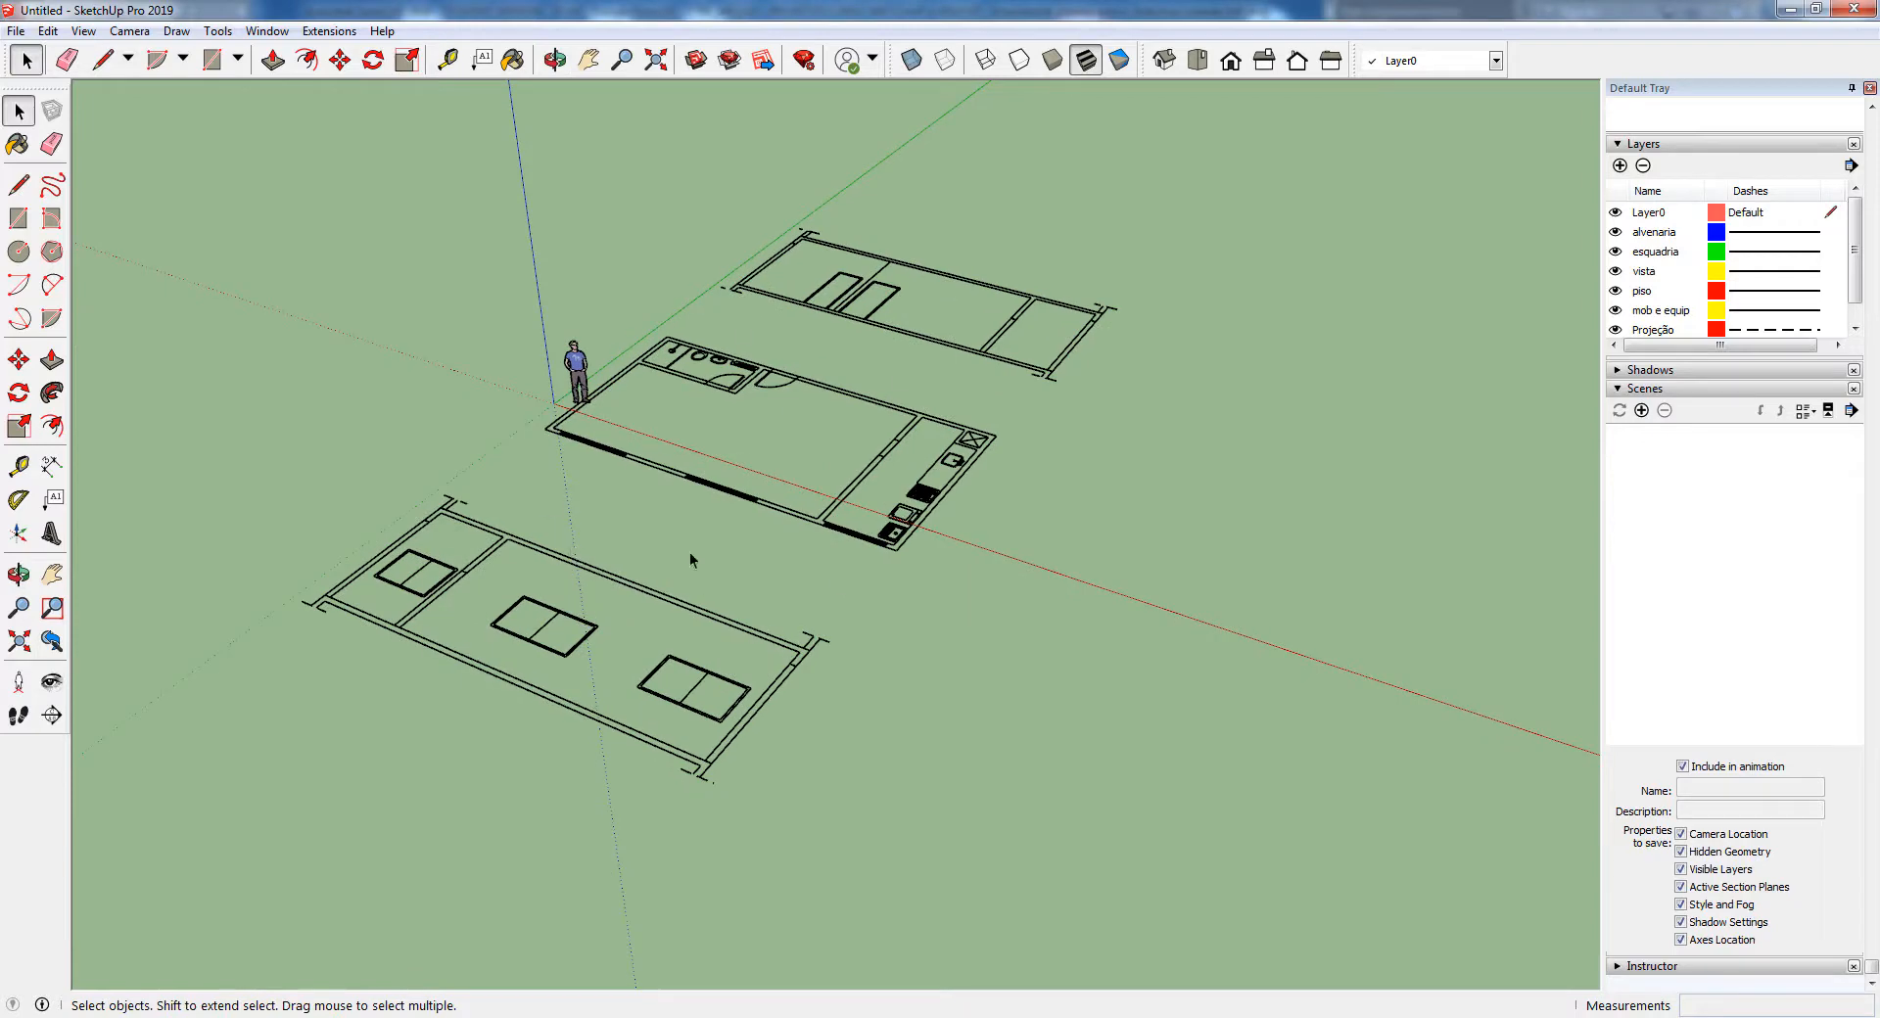
{"action": "scroll", "coordinate": [593, 576], "scroll_direction": "up", "scroll_amount": 2}
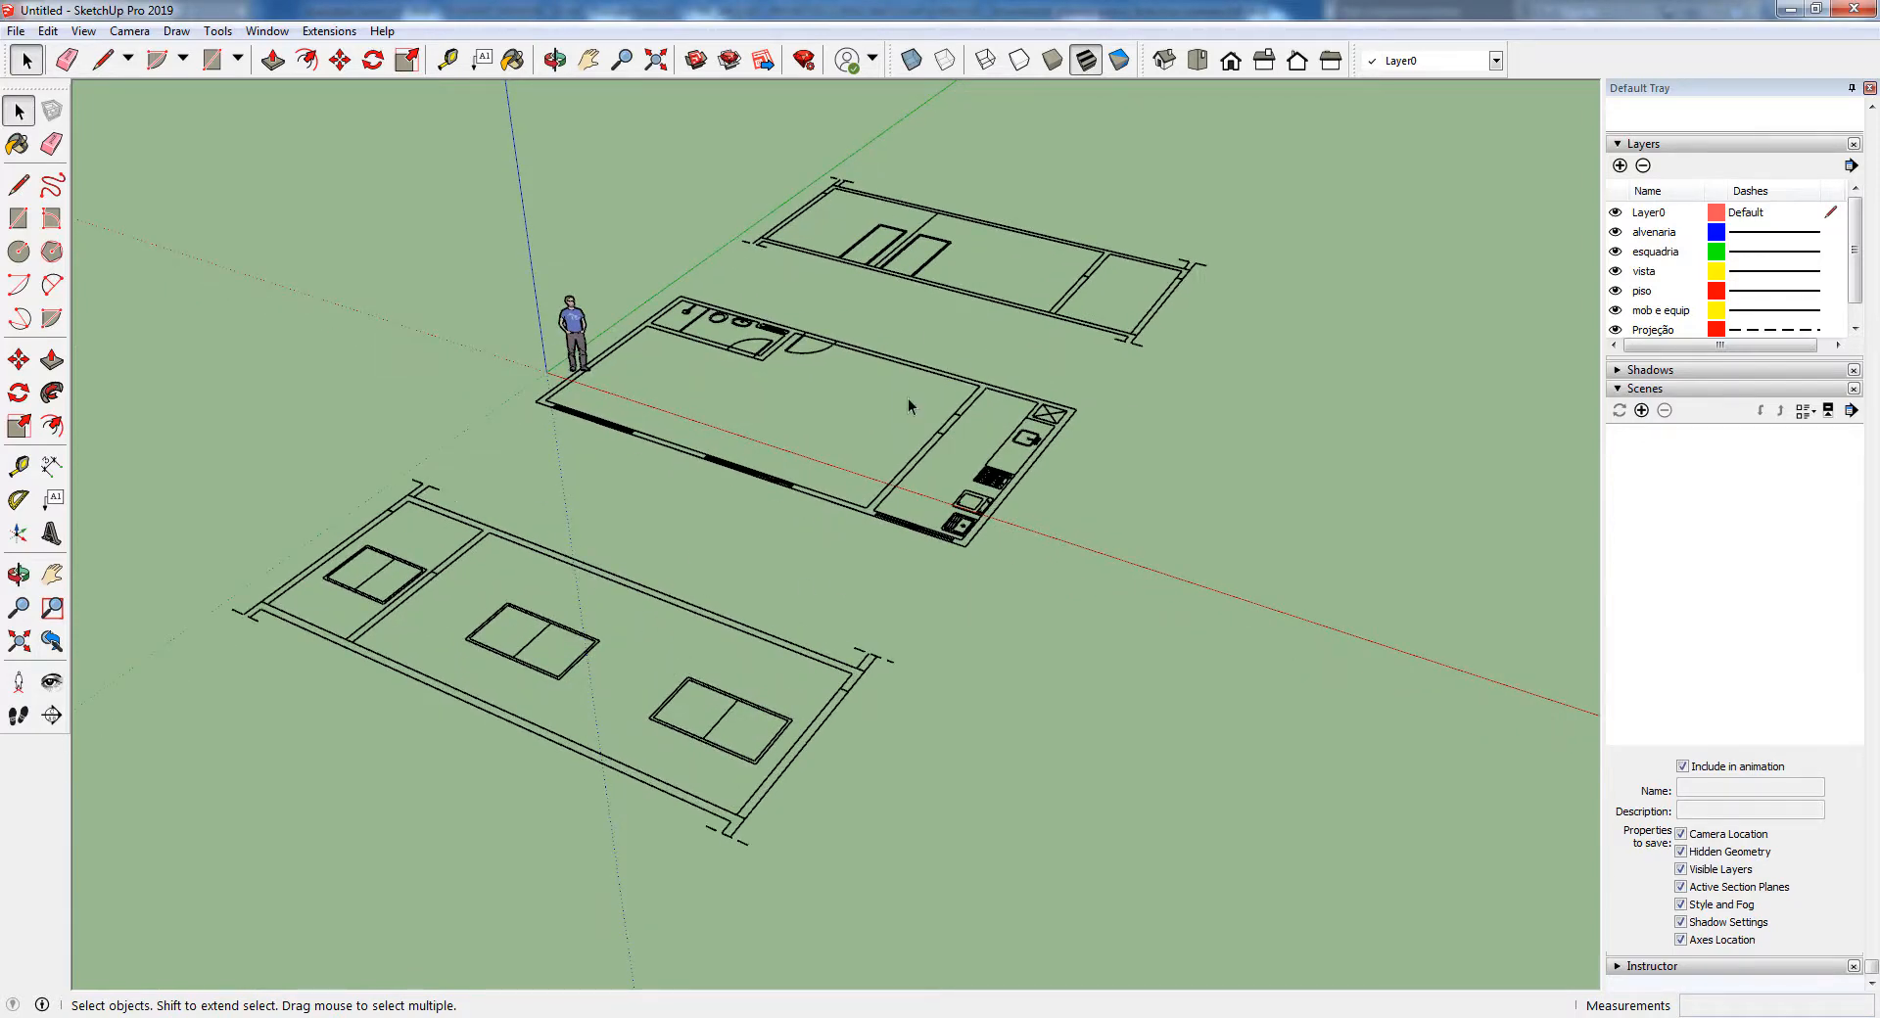
{"action": "left_click", "coordinate": [896, 366]}
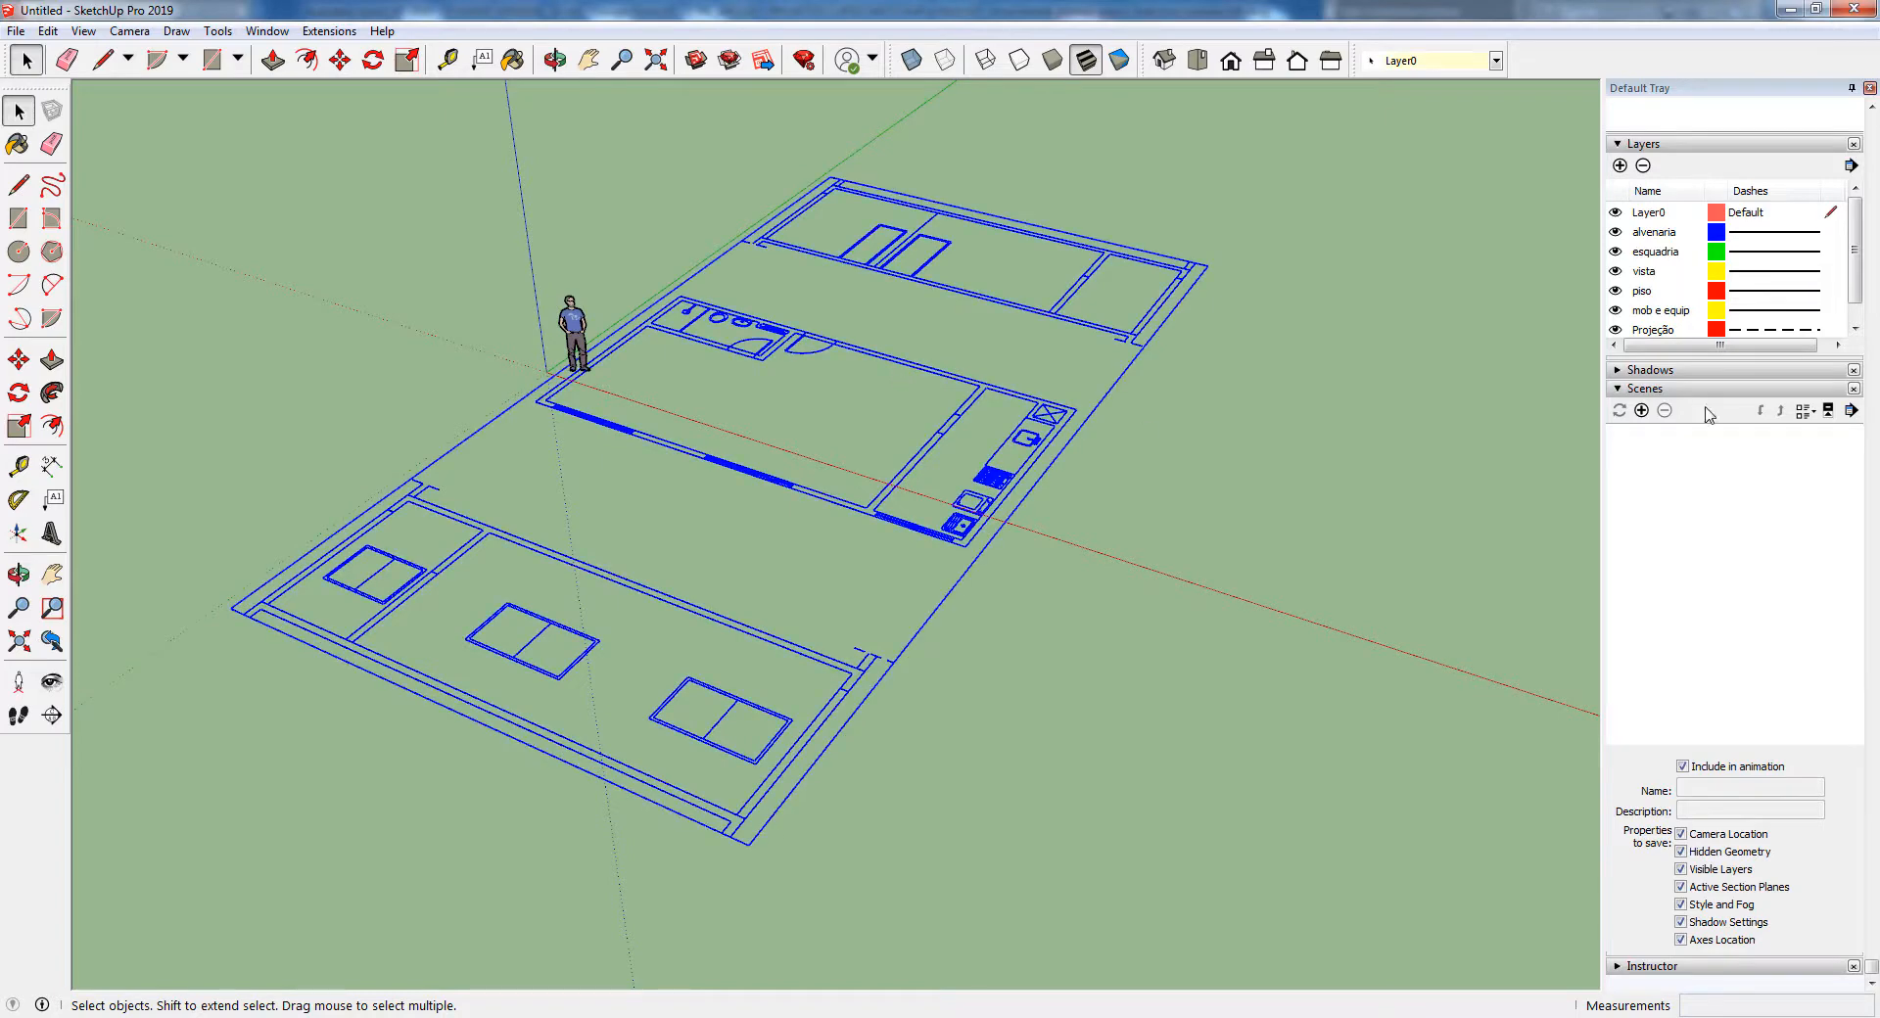
Compare the imported layers with the layer list in AutoCAD, return to SketchUp and clear the selection
{"action": "mouse_move", "coordinate": [1857, 199]}
{"action": "left_mouse_down"}
{"action": "mouse_move", "coordinate": [1857, 221]}
{"action": "mouse_move", "coordinate": [1857, 203]}
{"action": "left_mouse_up"}
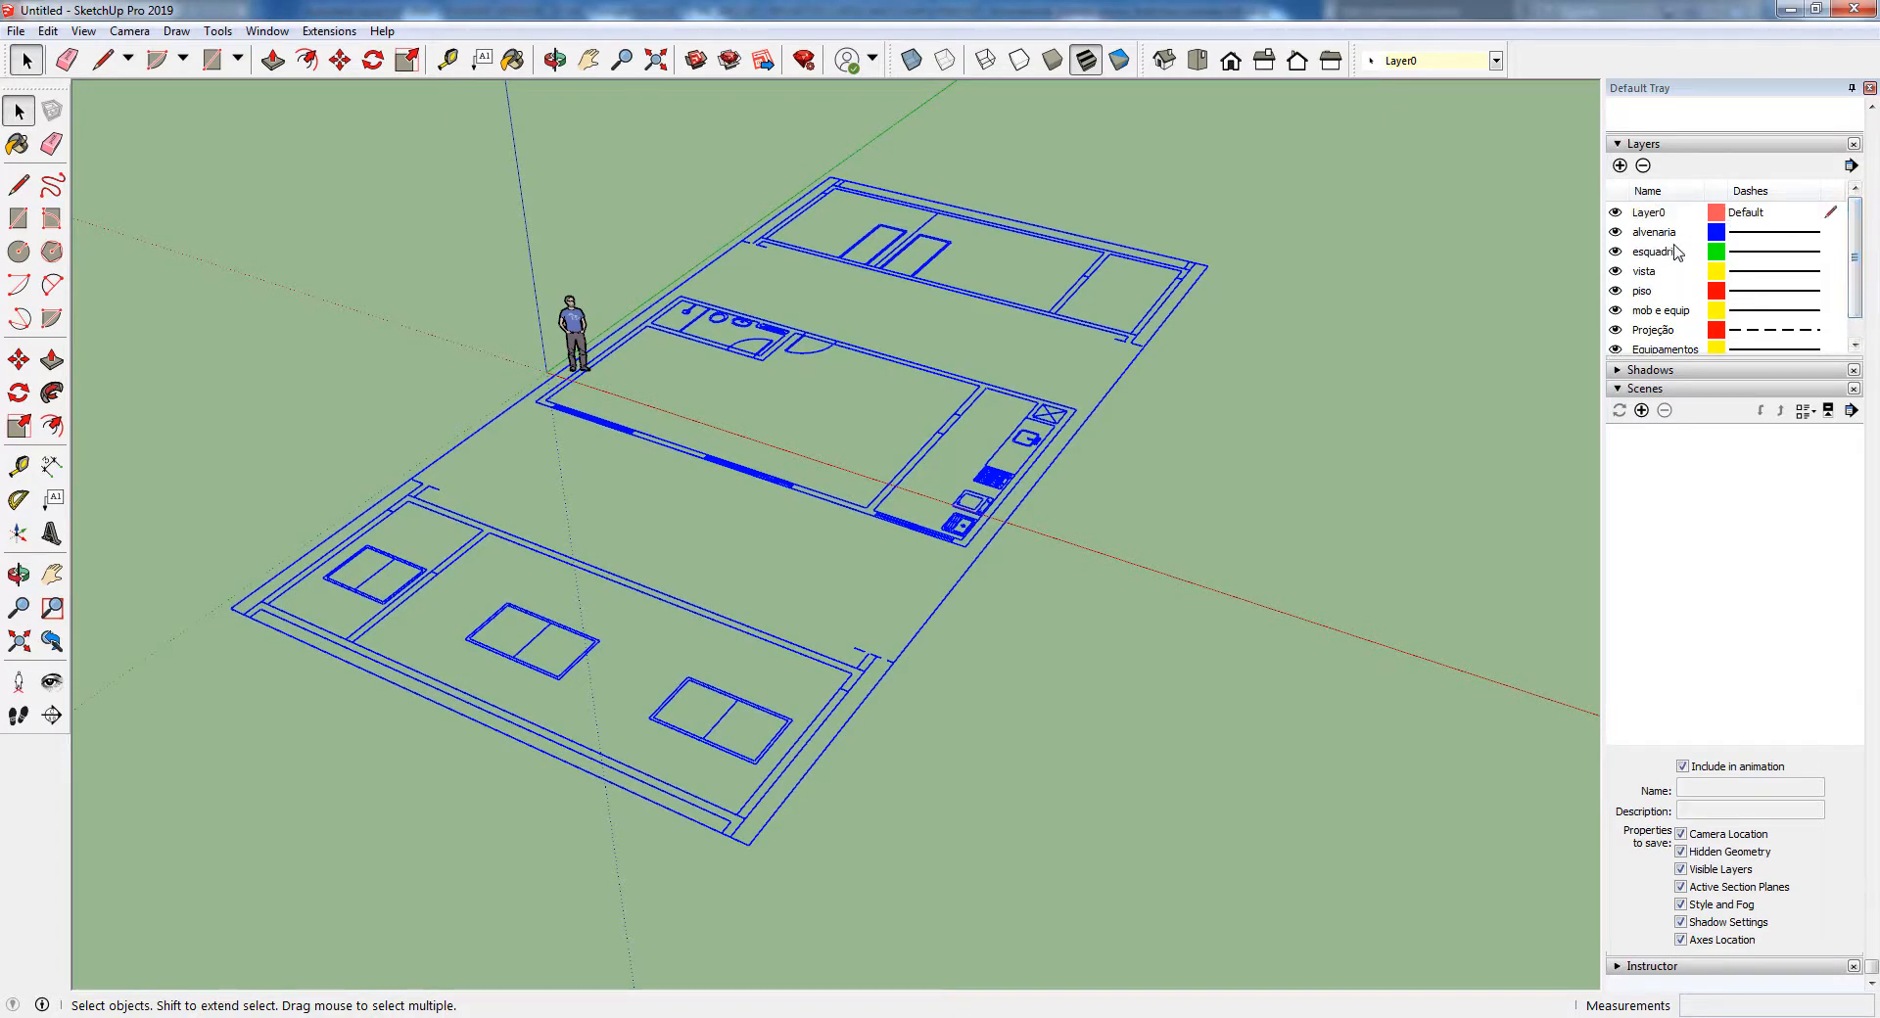
{"action": "key", "text": "alt+Tab"}
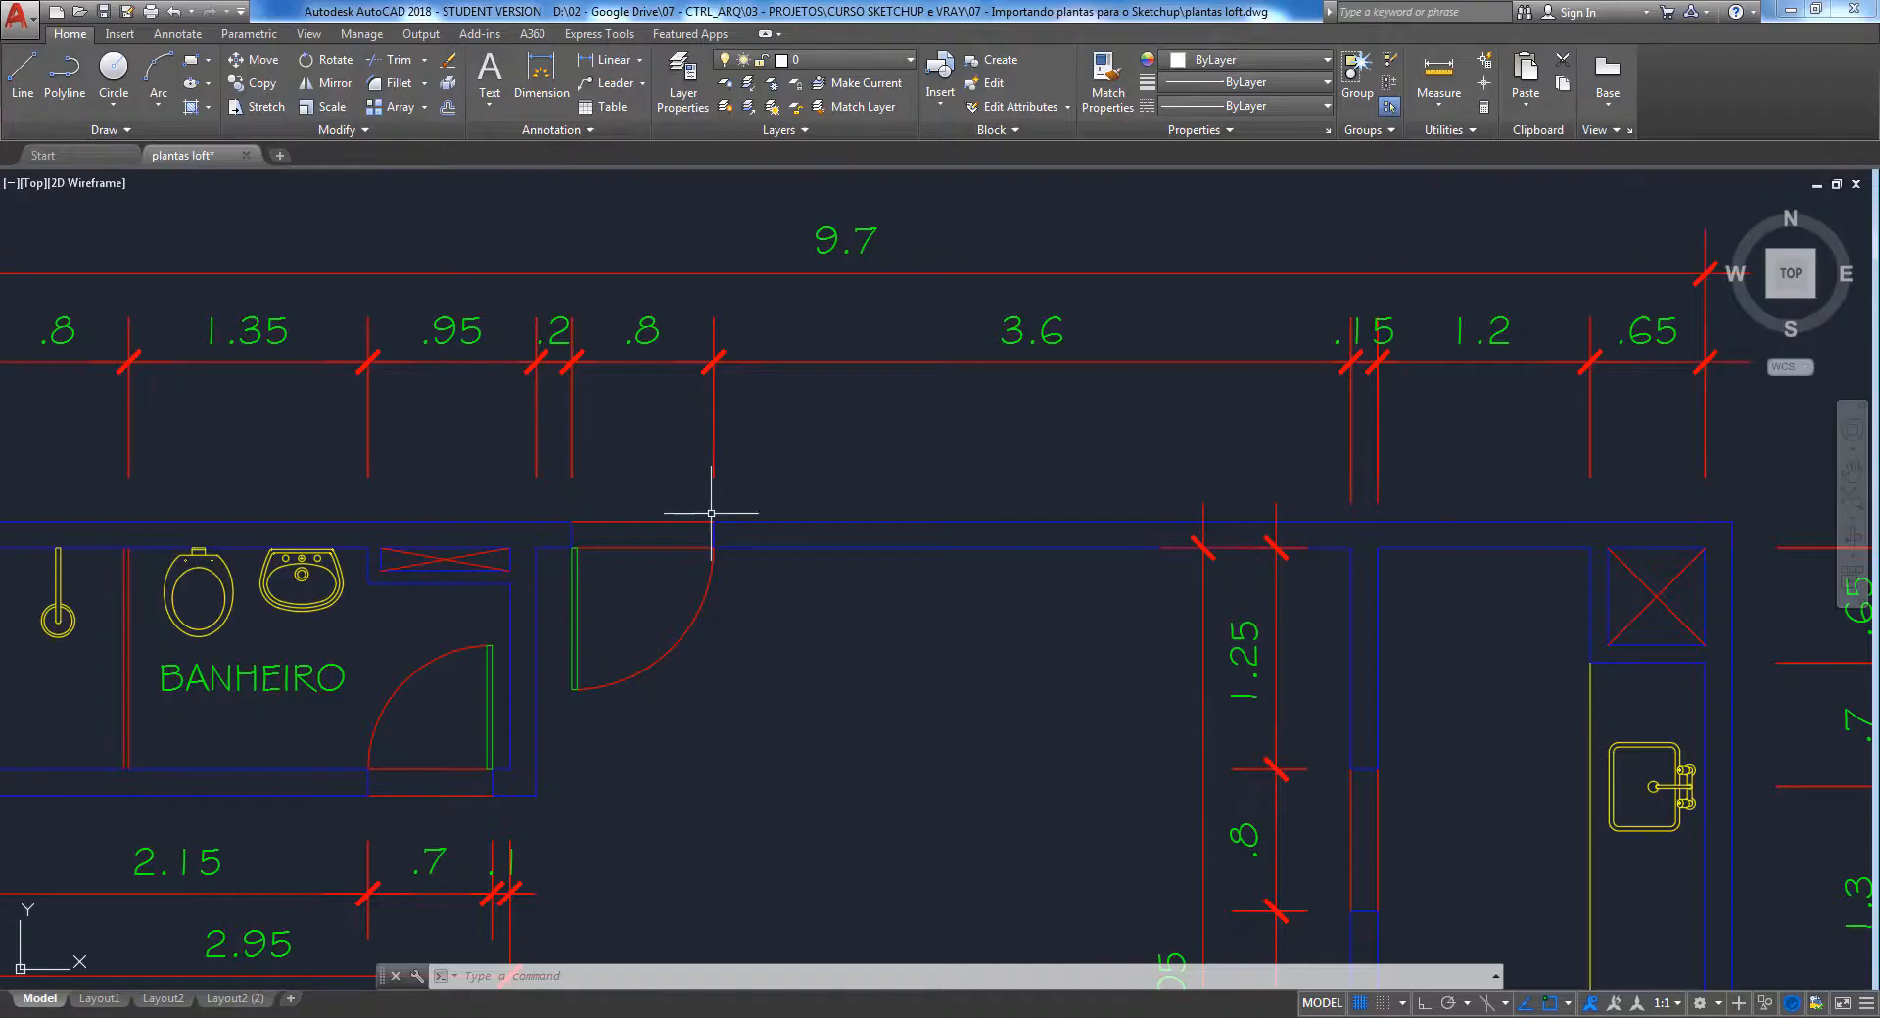
{"action": "left_click", "coordinate": [858, 61]}
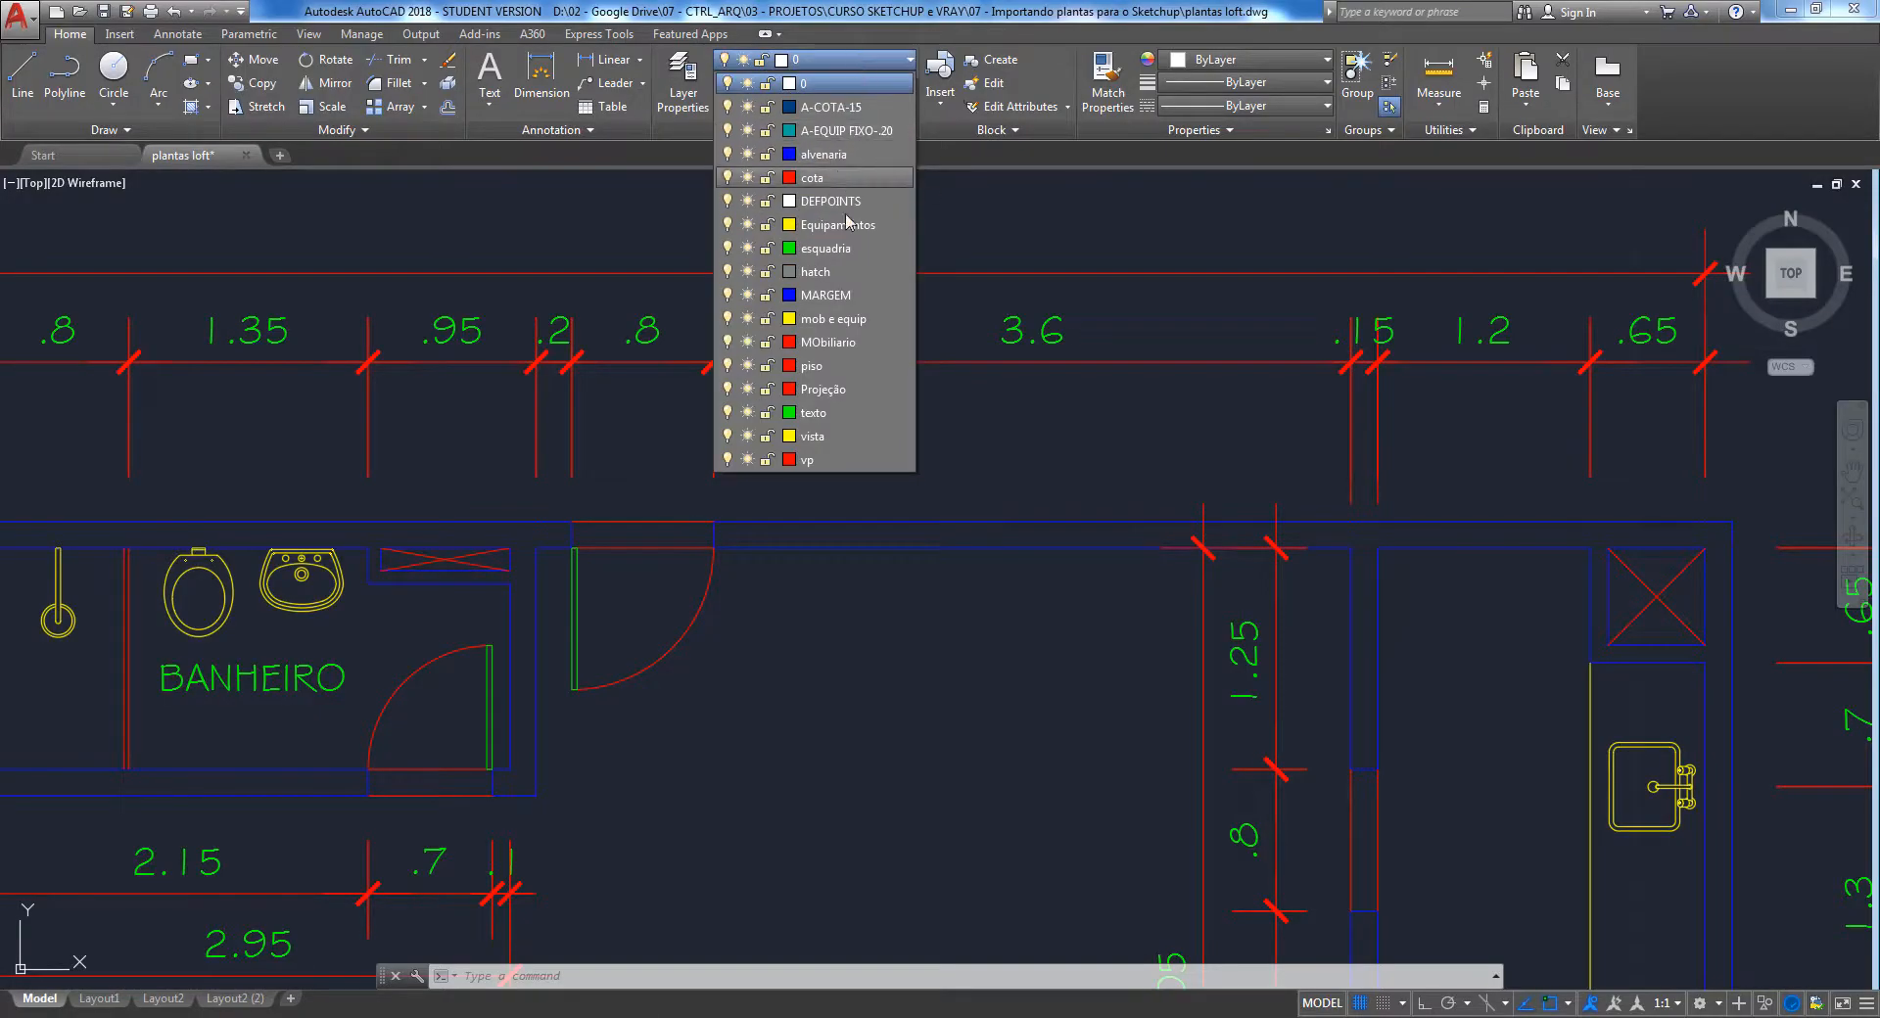
{"action": "key", "text": "alt+Tab"}
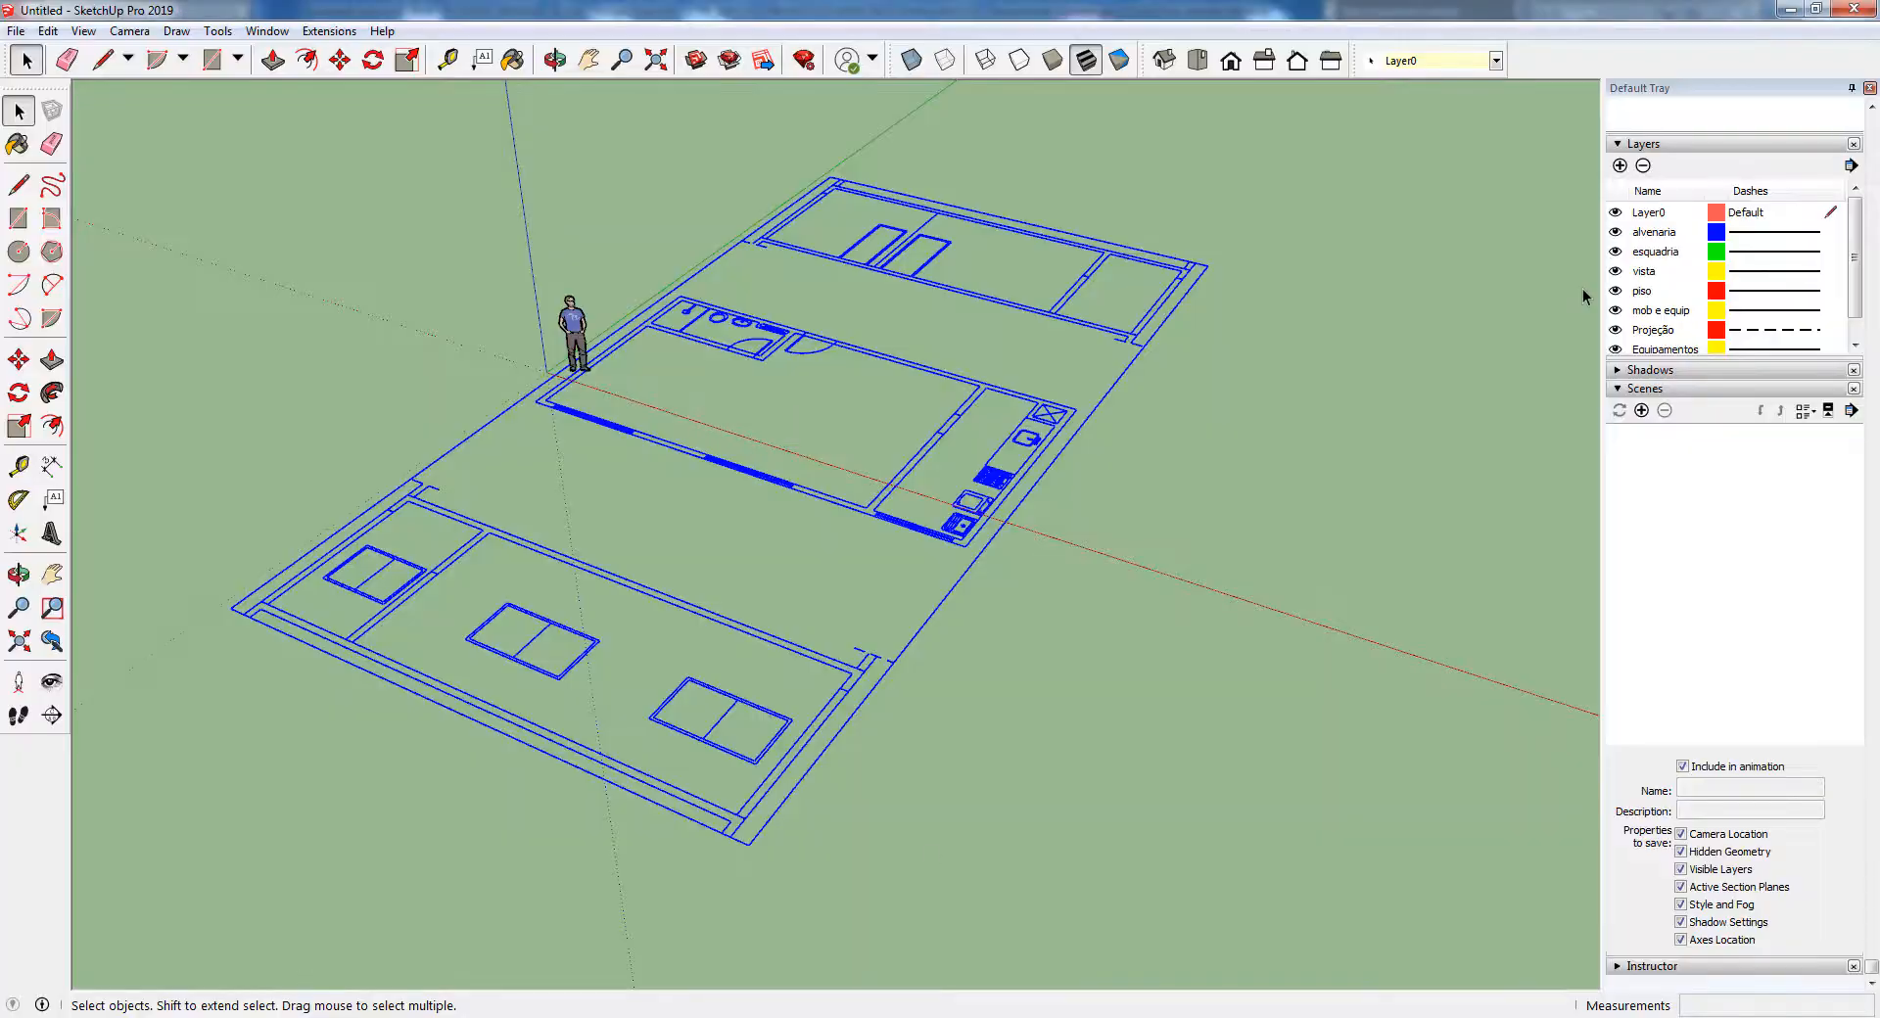
{"action": "left_click_drag", "start_coordinate": [1853, 272], "coordinate": [1857, 228]}
{"action": "left_click", "coordinate": [1297, 470]}
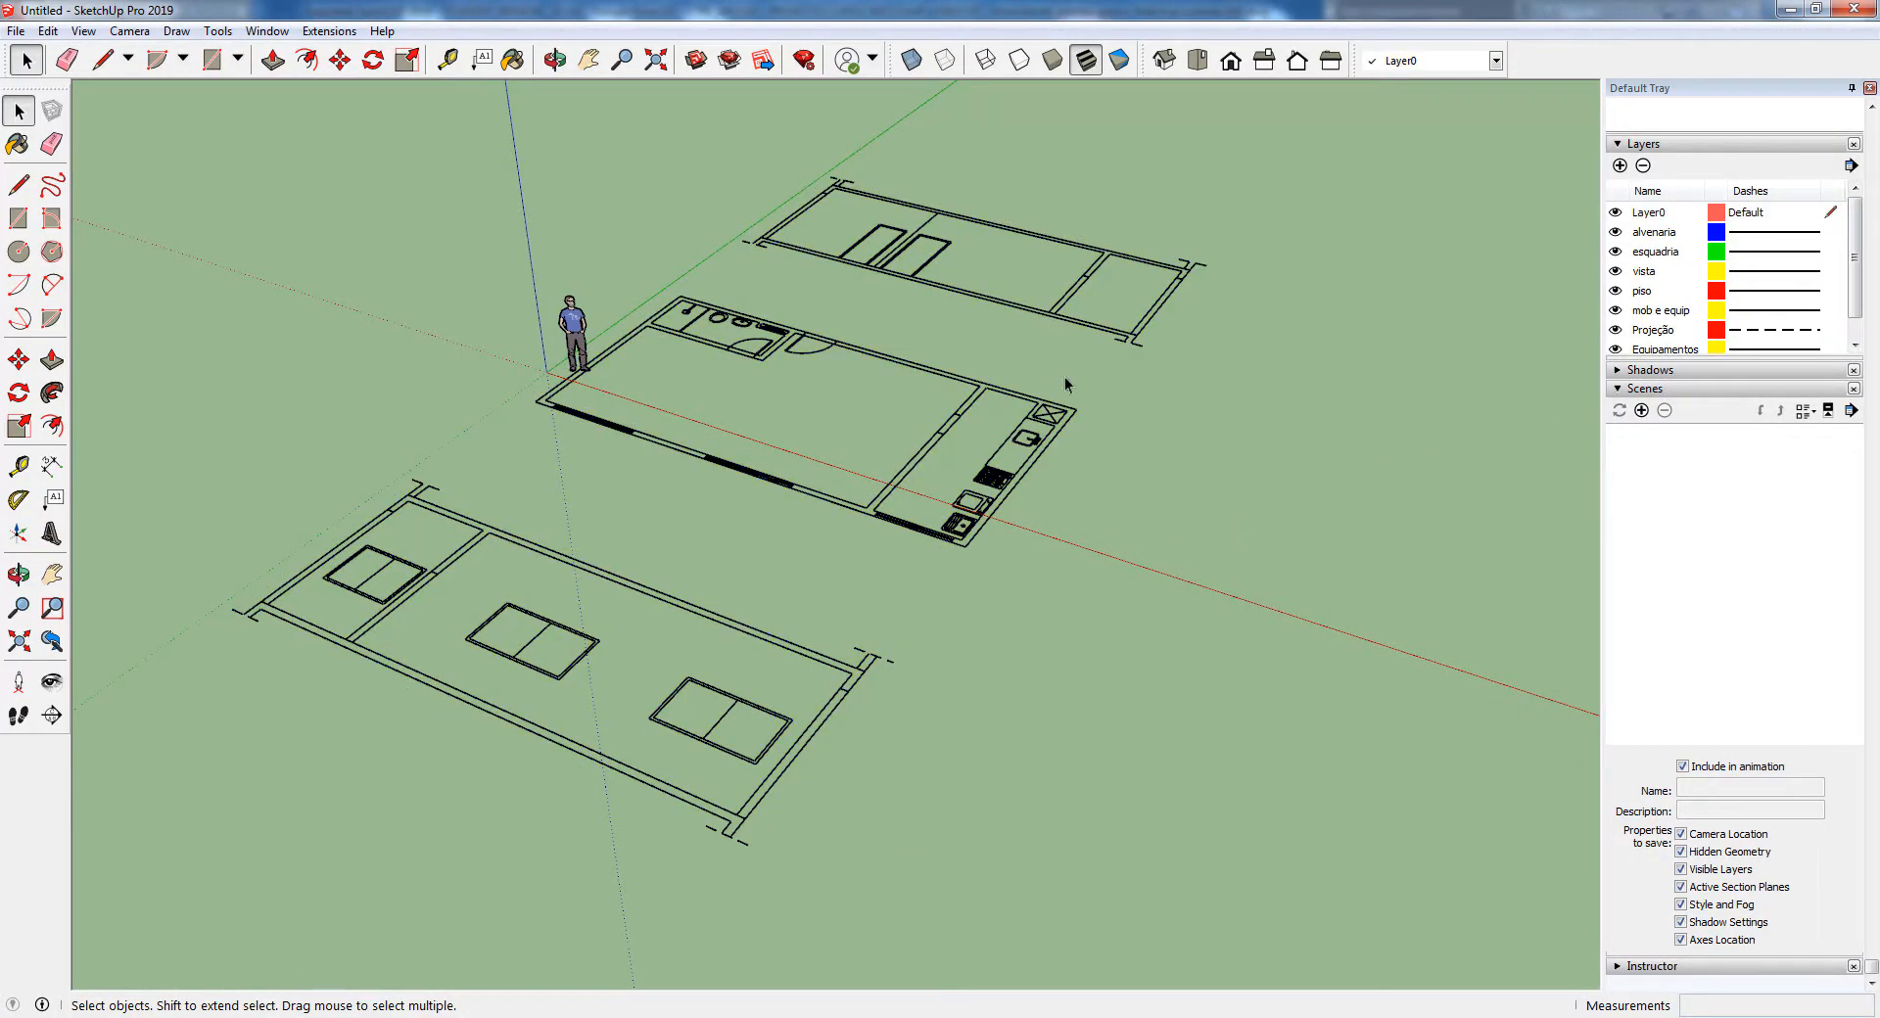
Open the imported group, select a line of the wall beside the kitchen to check its layer, and exit the group
{"action": "key", "text": "o"}
{"action": "key", "text": "space"}
{"action": "scroll", "coordinate": [979, 403], "scroll_direction": "up", "scroll_amount": 6}
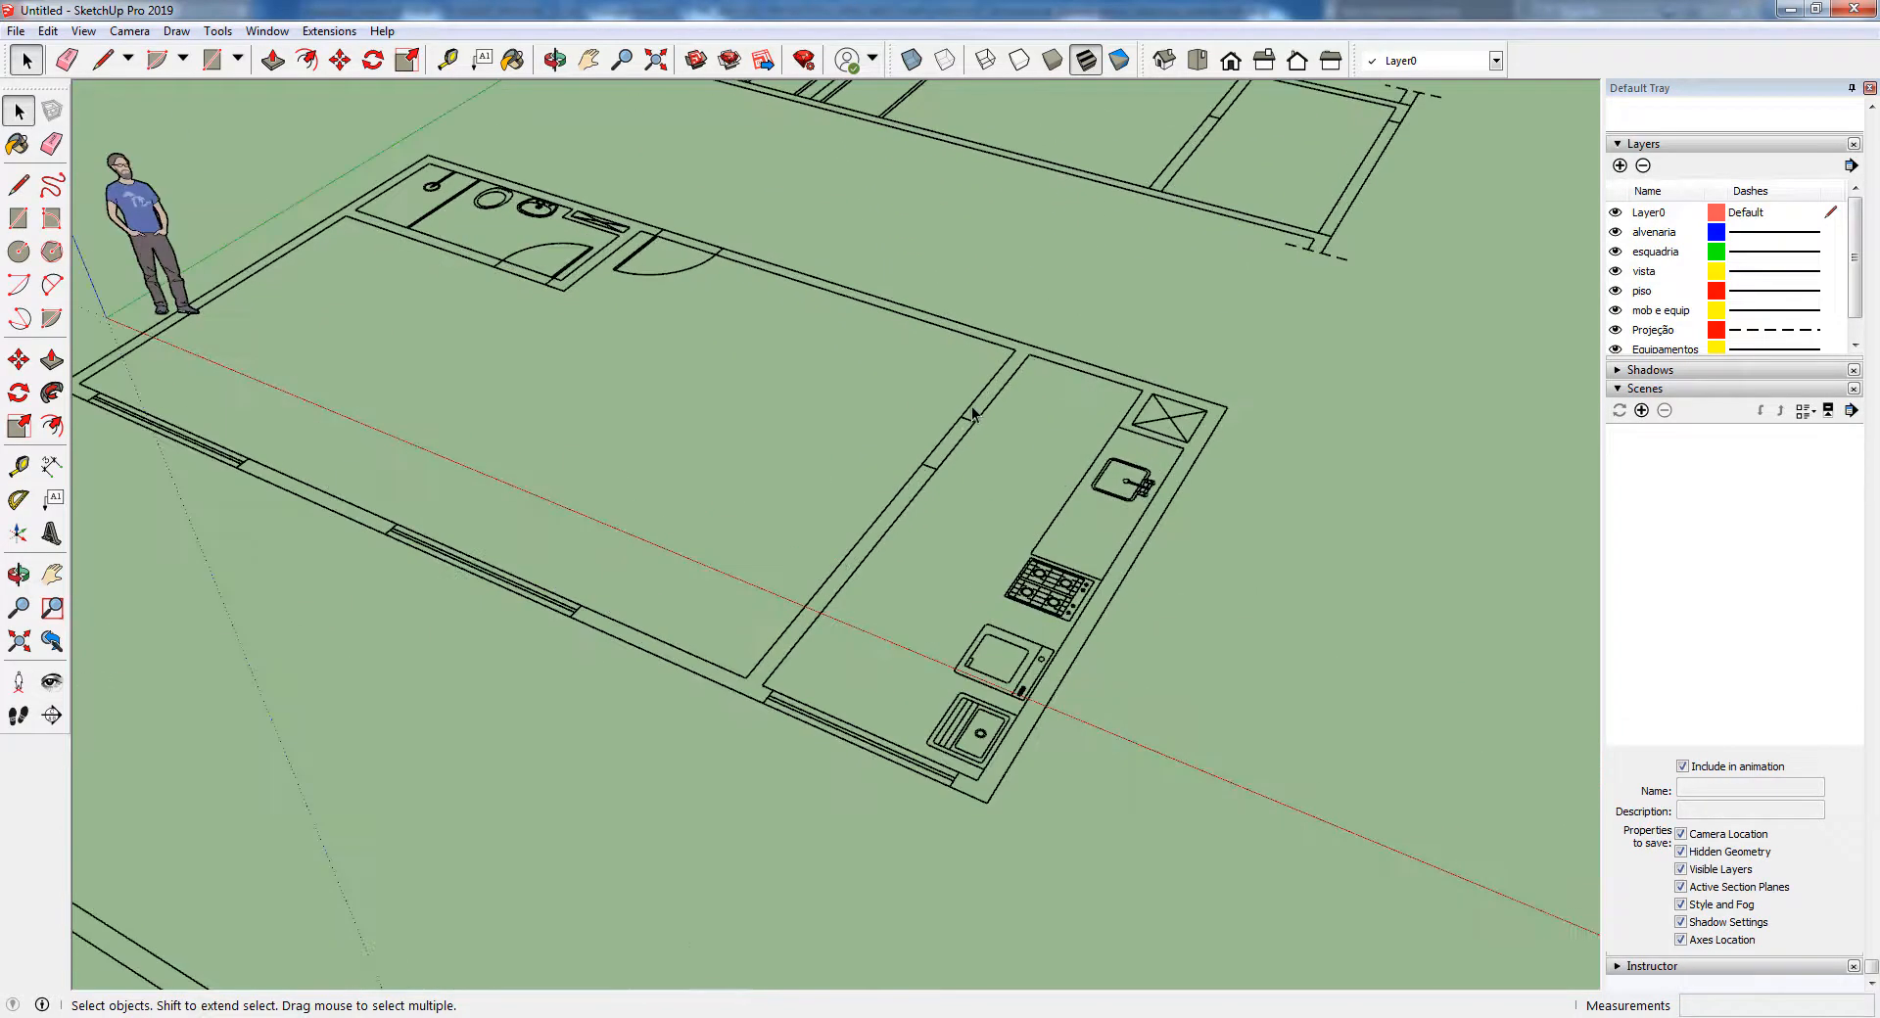
{"action": "triple_click", "coordinate": [980, 403]}
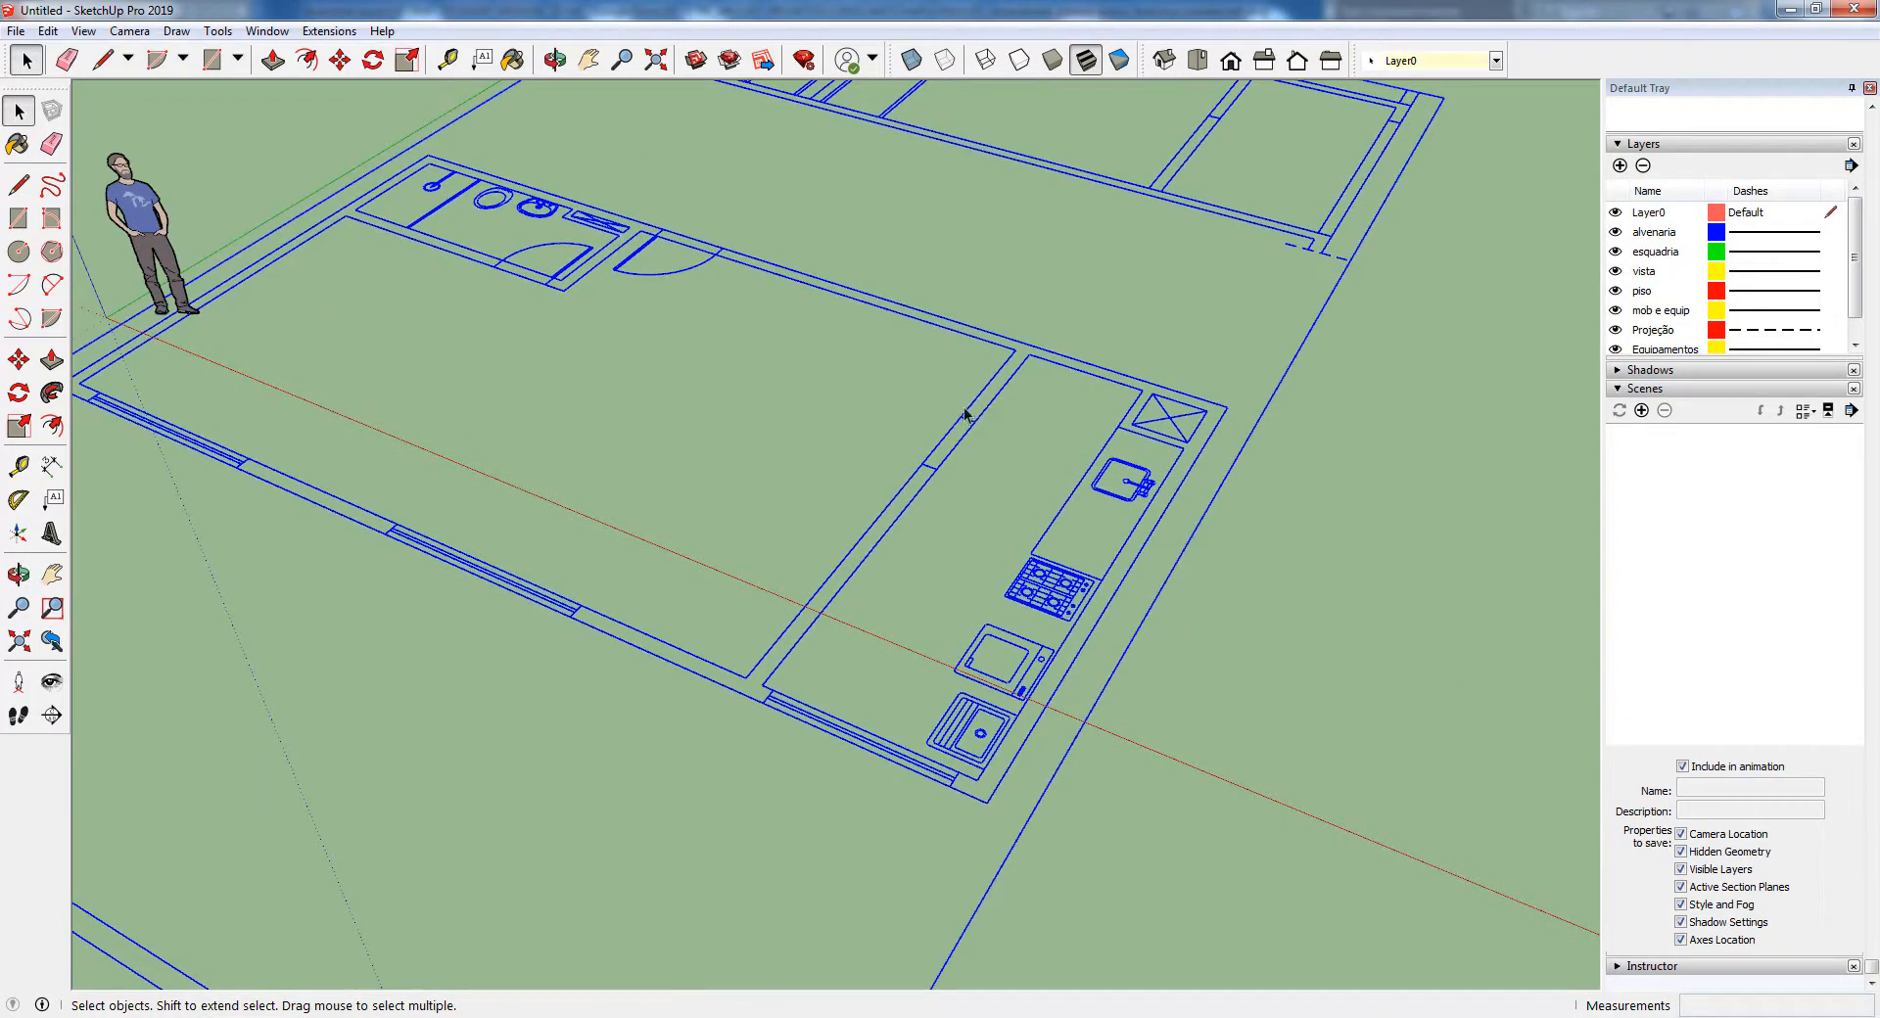
{"action": "scroll", "coordinate": [995, 384], "scroll_direction": "down", "scroll_amount": 8}
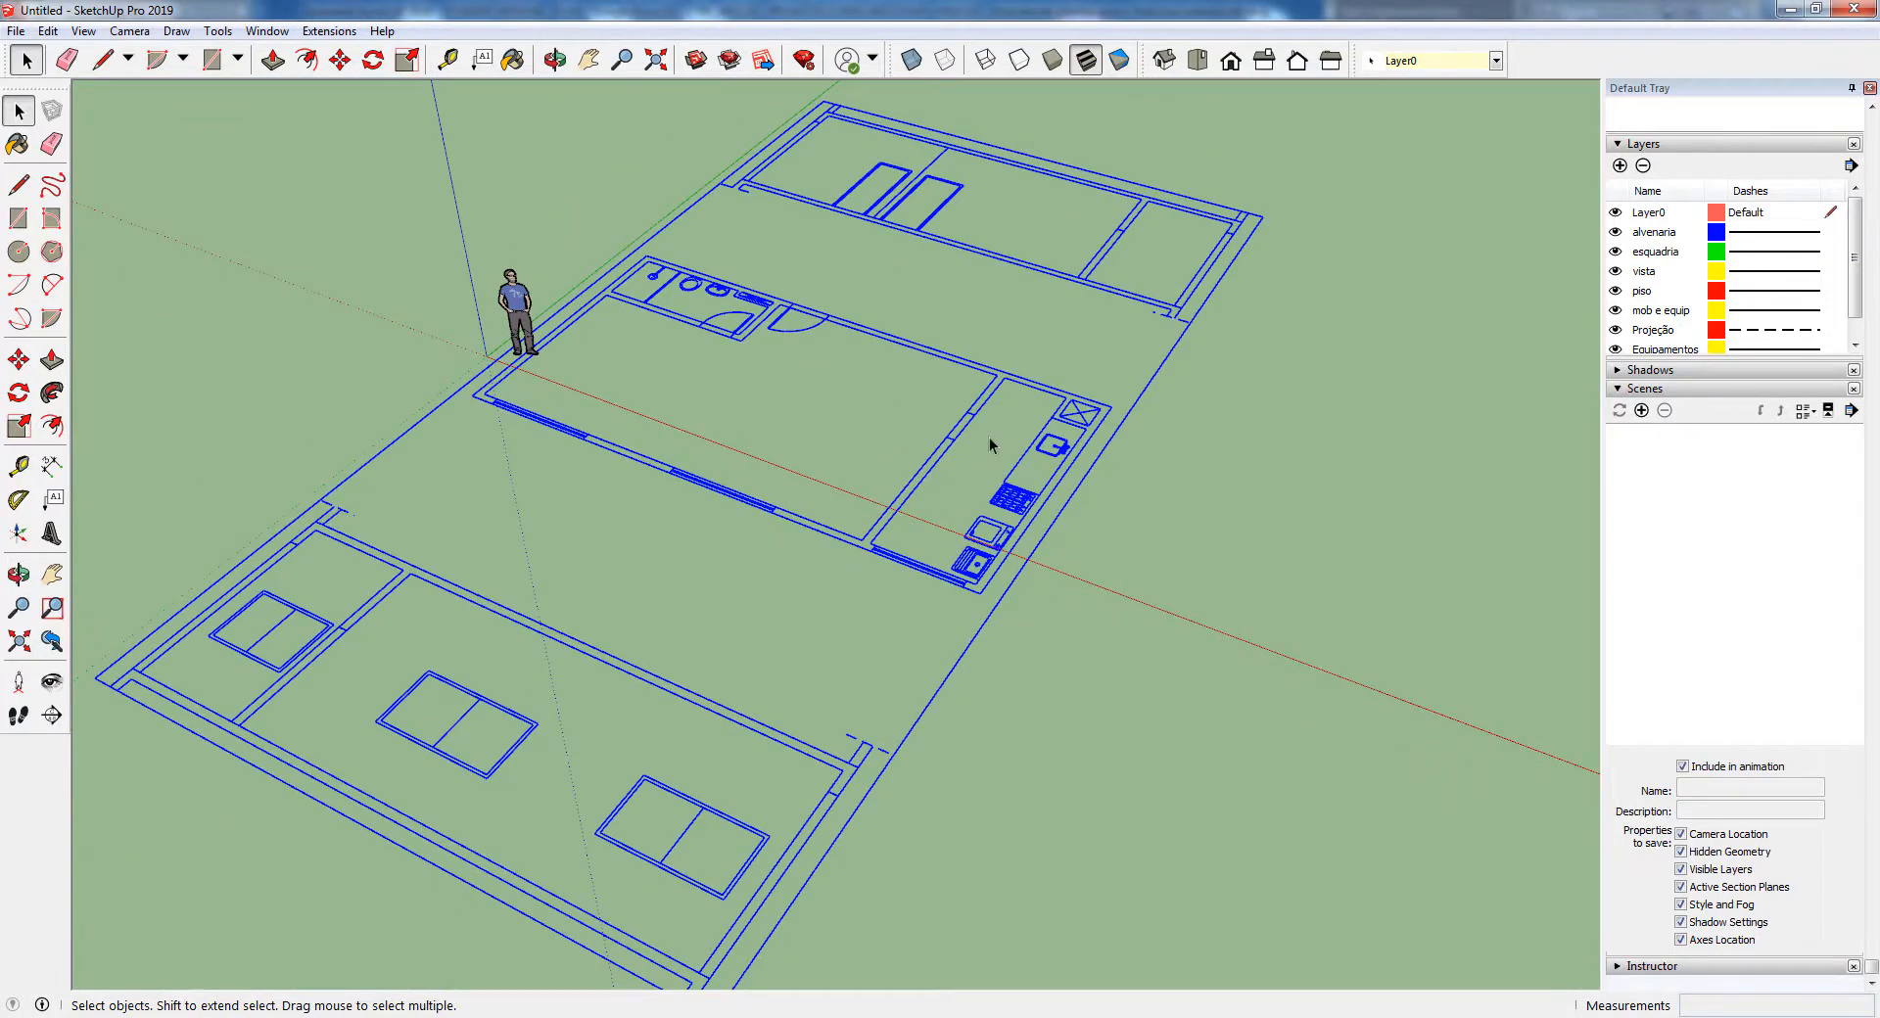
{"action": "scroll", "coordinate": [974, 423], "scroll_direction": "up", "scroll_amount": 5}
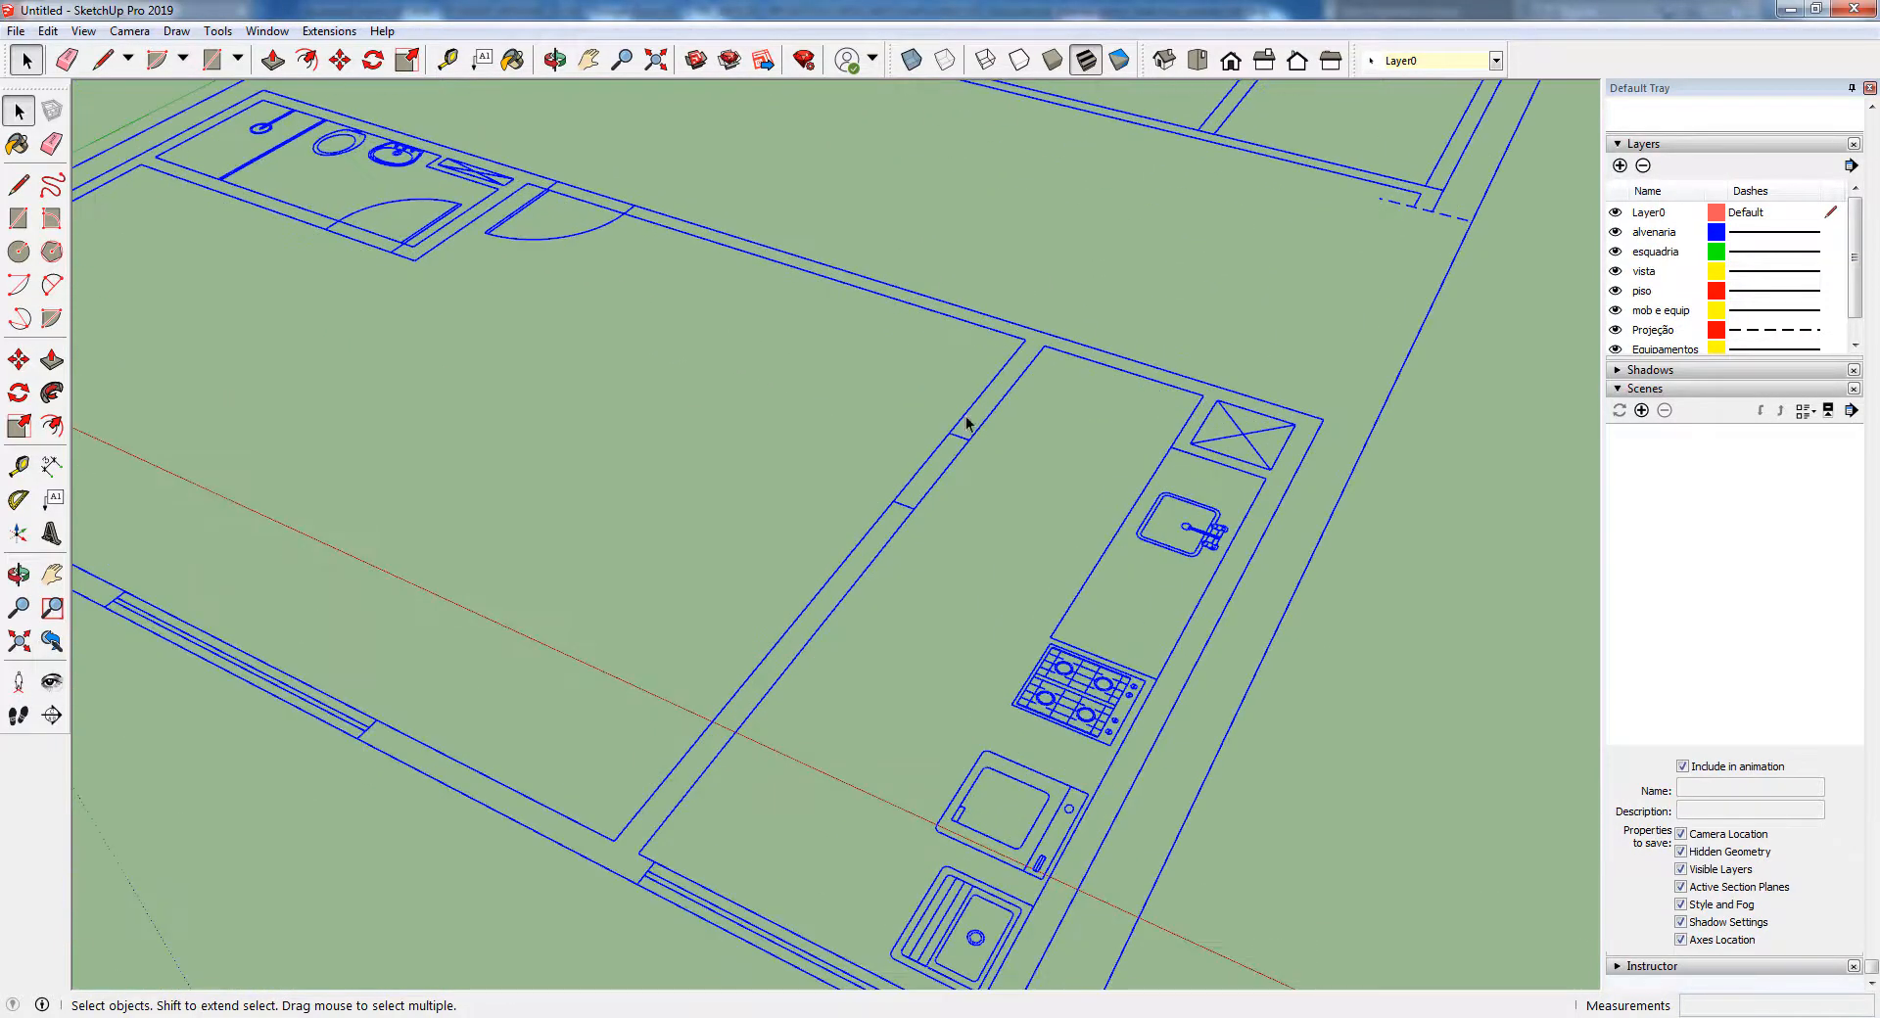
{"action": "double_click", "coordinate": [967, 423]}
{"action": "left_click", "coordinate": [967, 423]}
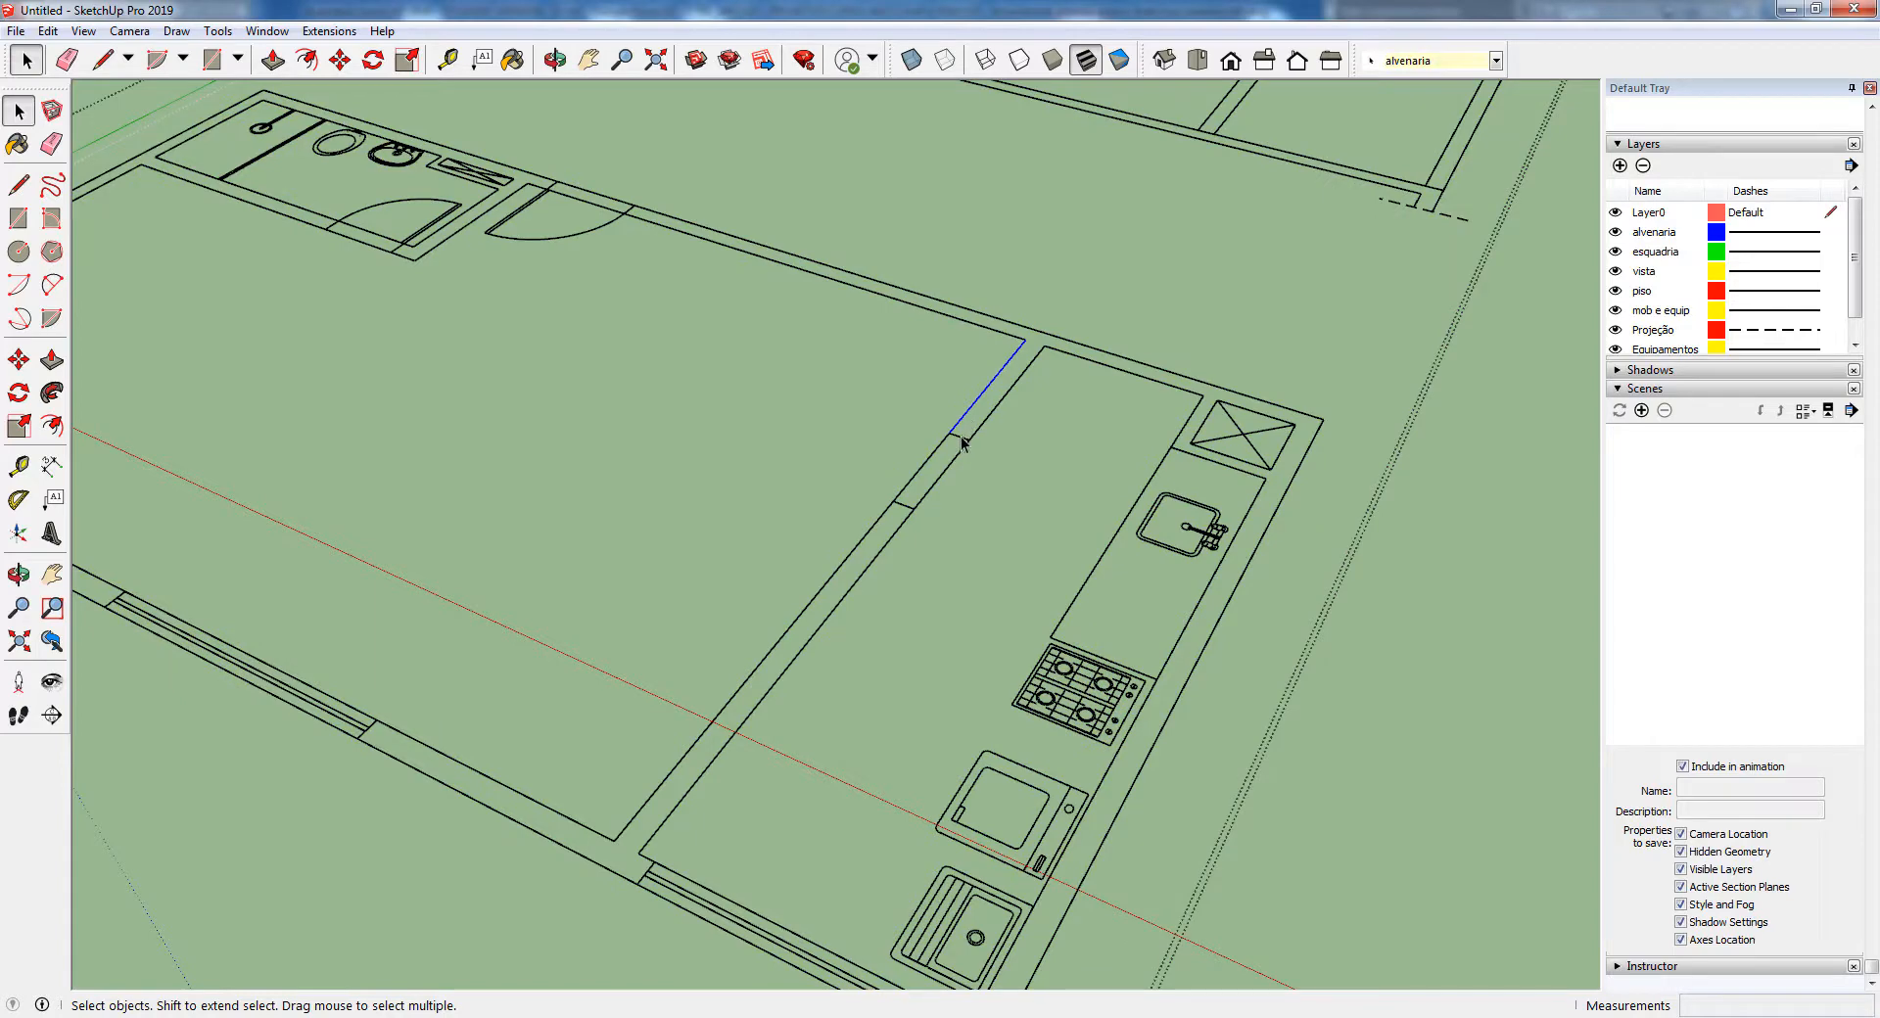
{"action": "scroll", "coordinate": [985, 443], "scroll_direction": "down", "scroll_amount": 6}
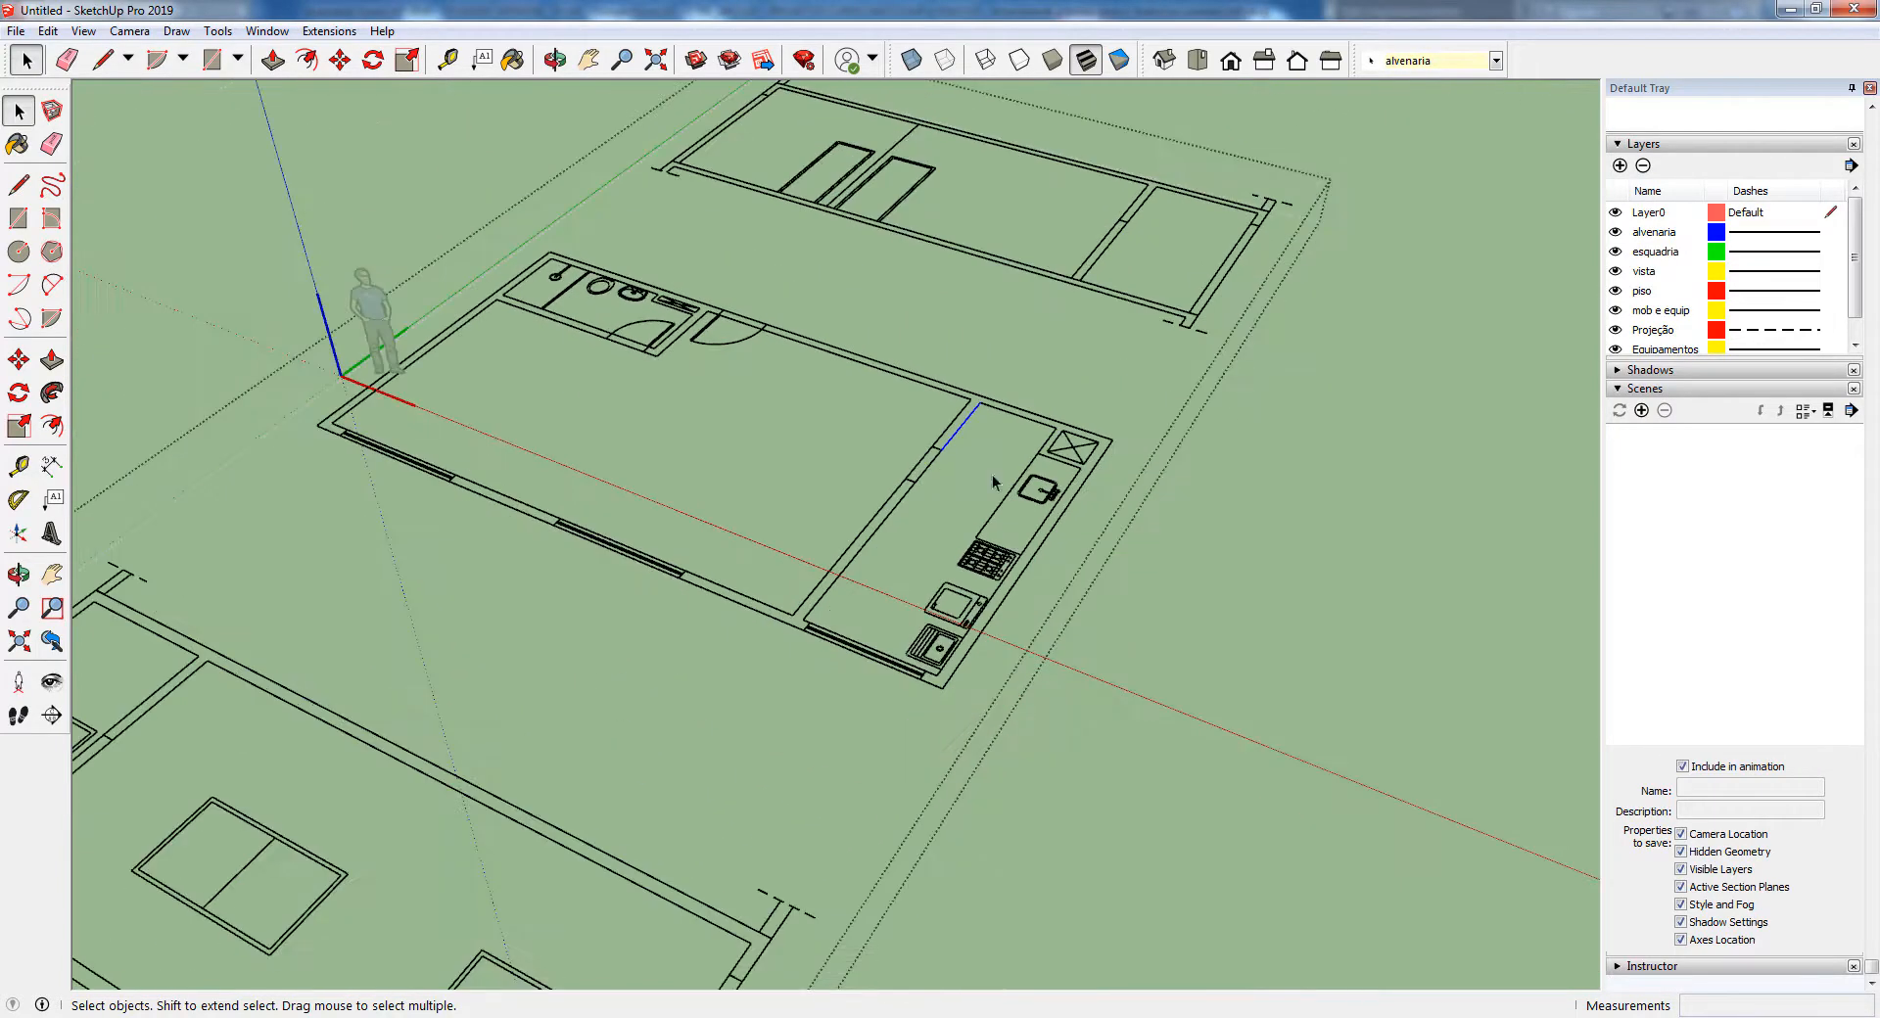
{"action": "left_click", "coordinate": [1368, 548]}
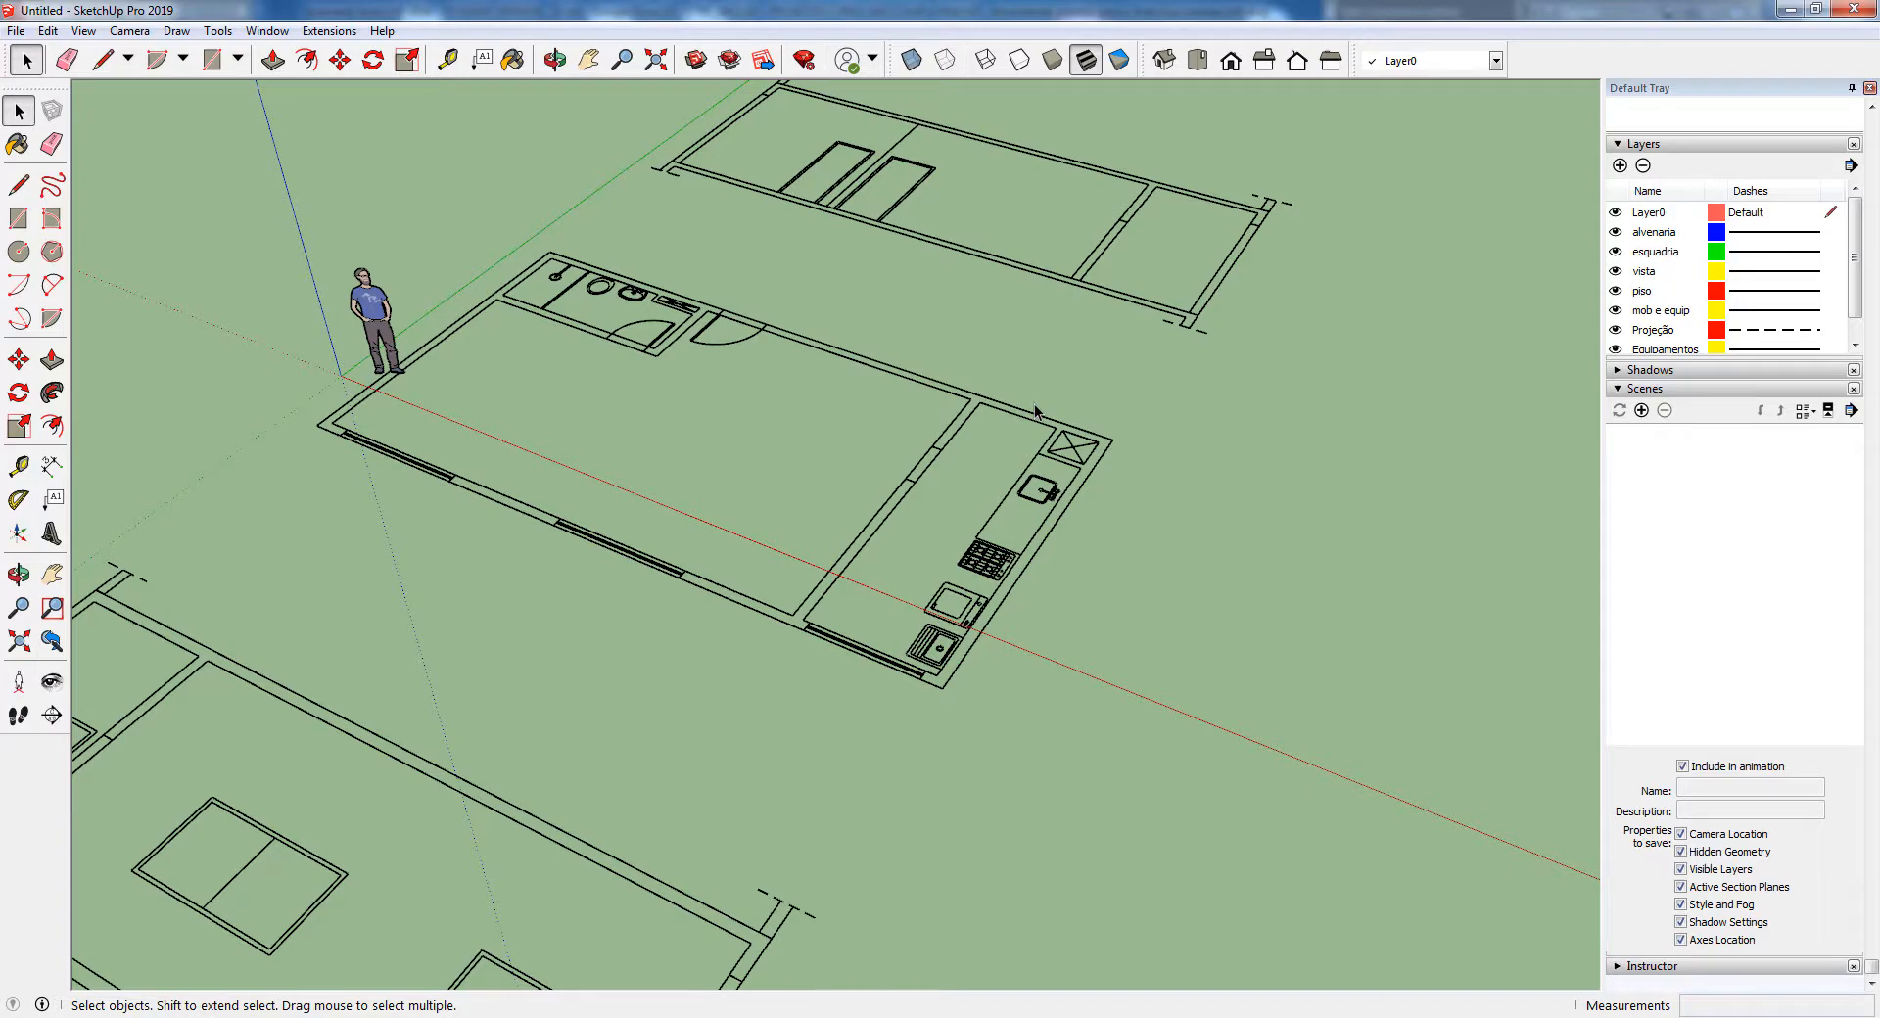
{"action": "scroll", "coordinate": [1034, 403], "scroll_direction": "up", "scroll_amount": 3}
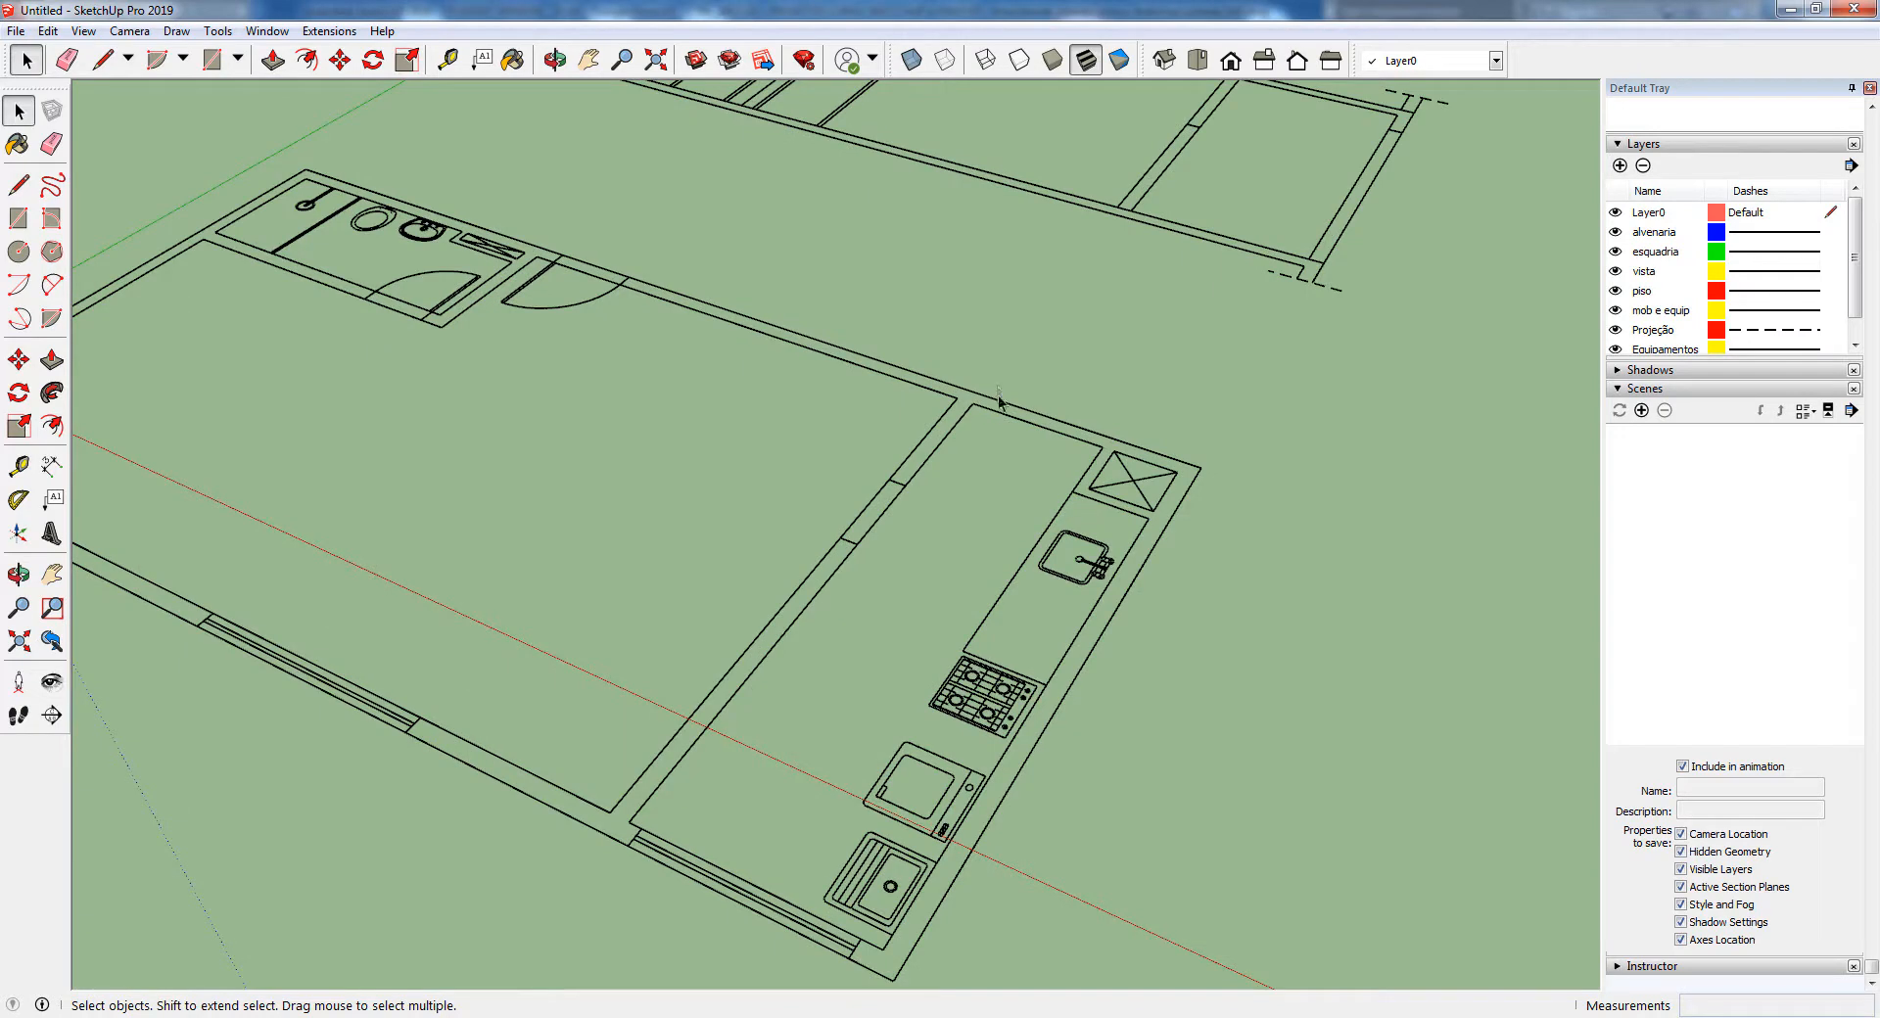
{"action": "scroll", "coordinate": [1106, 456], "scroll_direction": "up", "scroll_amount": 4}
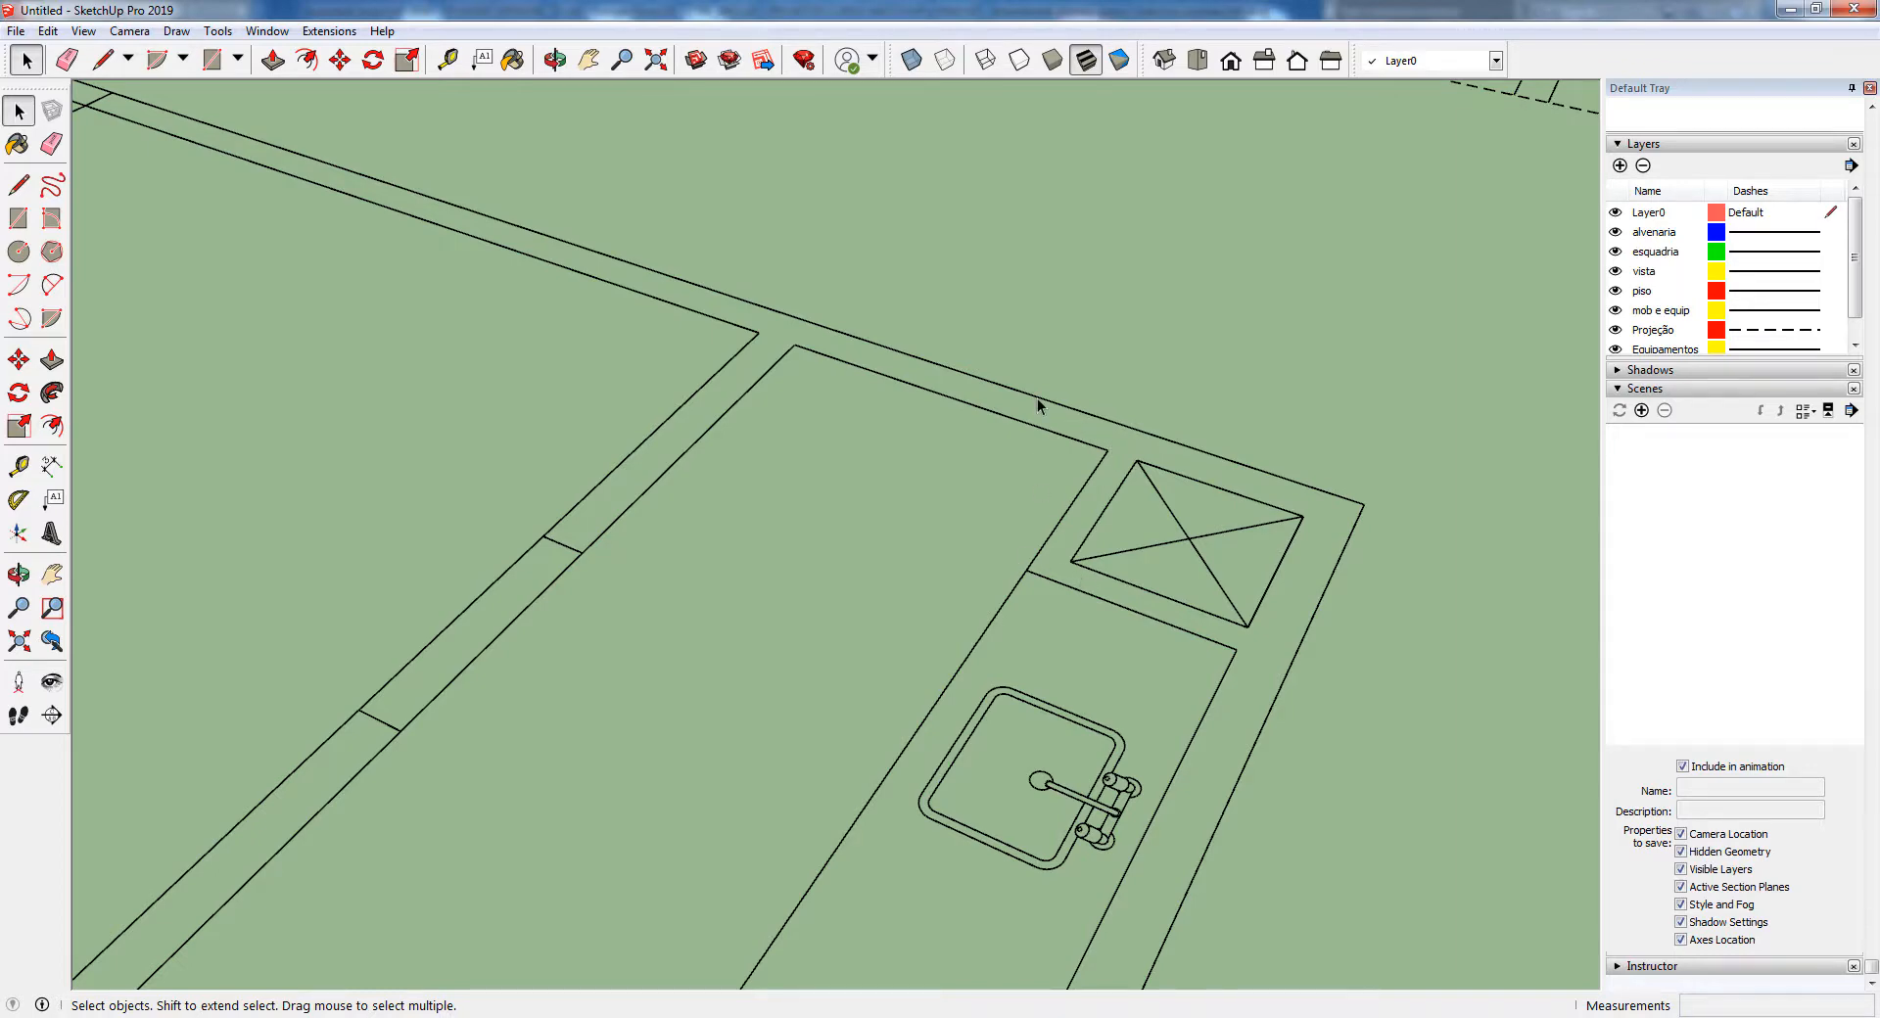
{"action": "scroll", "coordinate": [1038, 405], "scroll_direction": "down", "scroll_amount": 8}
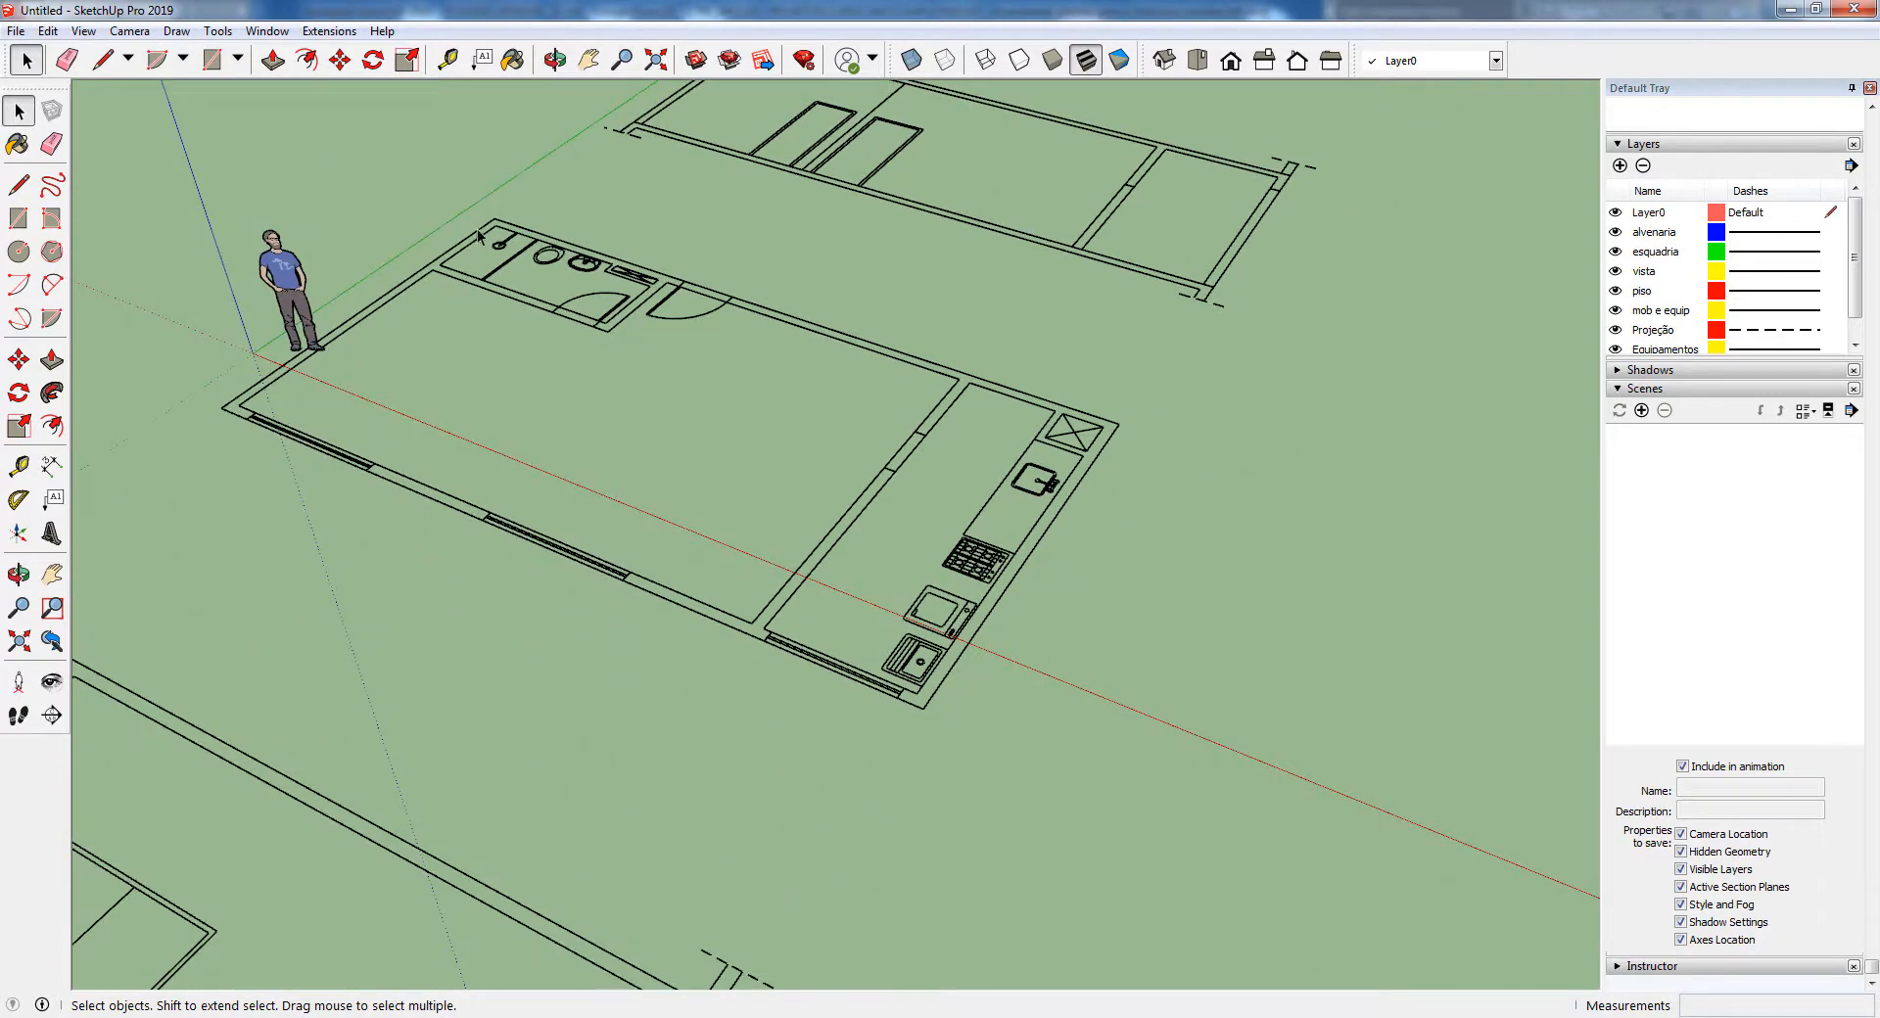
{"action": "scroll", "coordinate": [1069, 413], "scroll_direction": "up", "scroll_amount": 5}
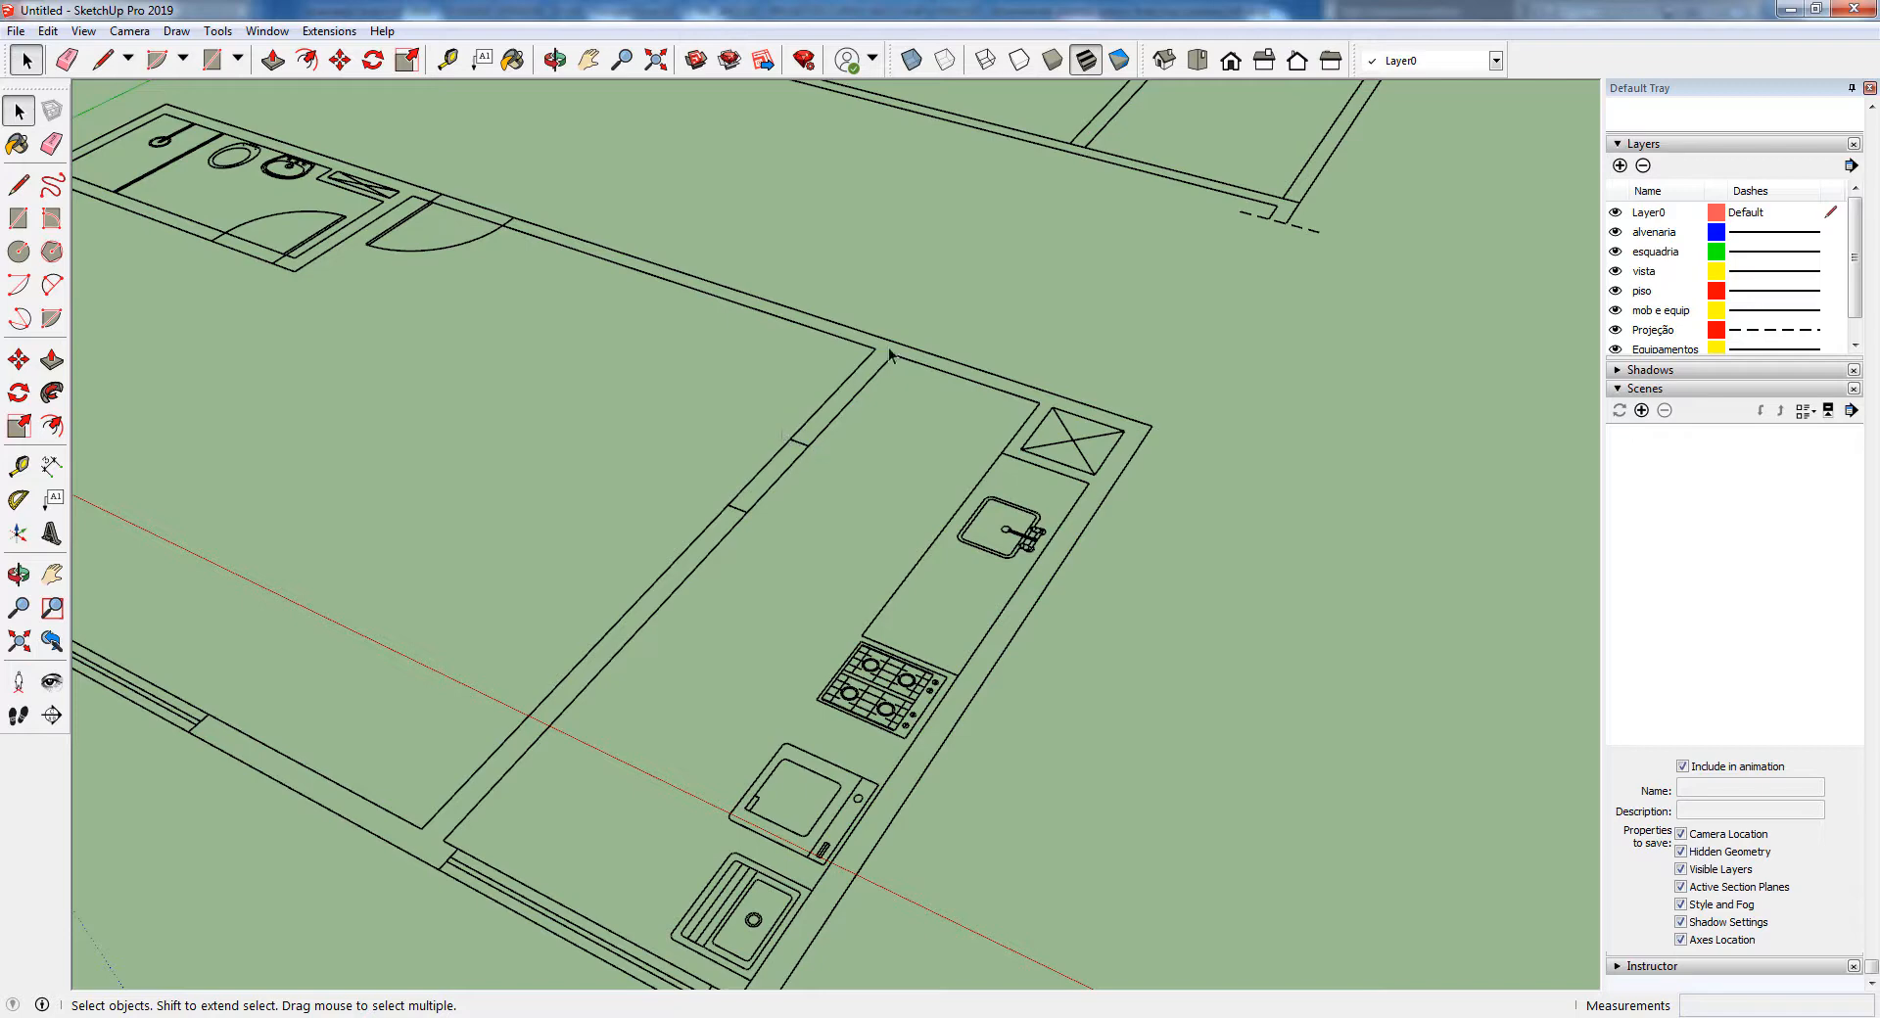
{"action": "scroll", "coordinate": [1063, 448], "scroll_direction": "down", "scroll_amount": 3}
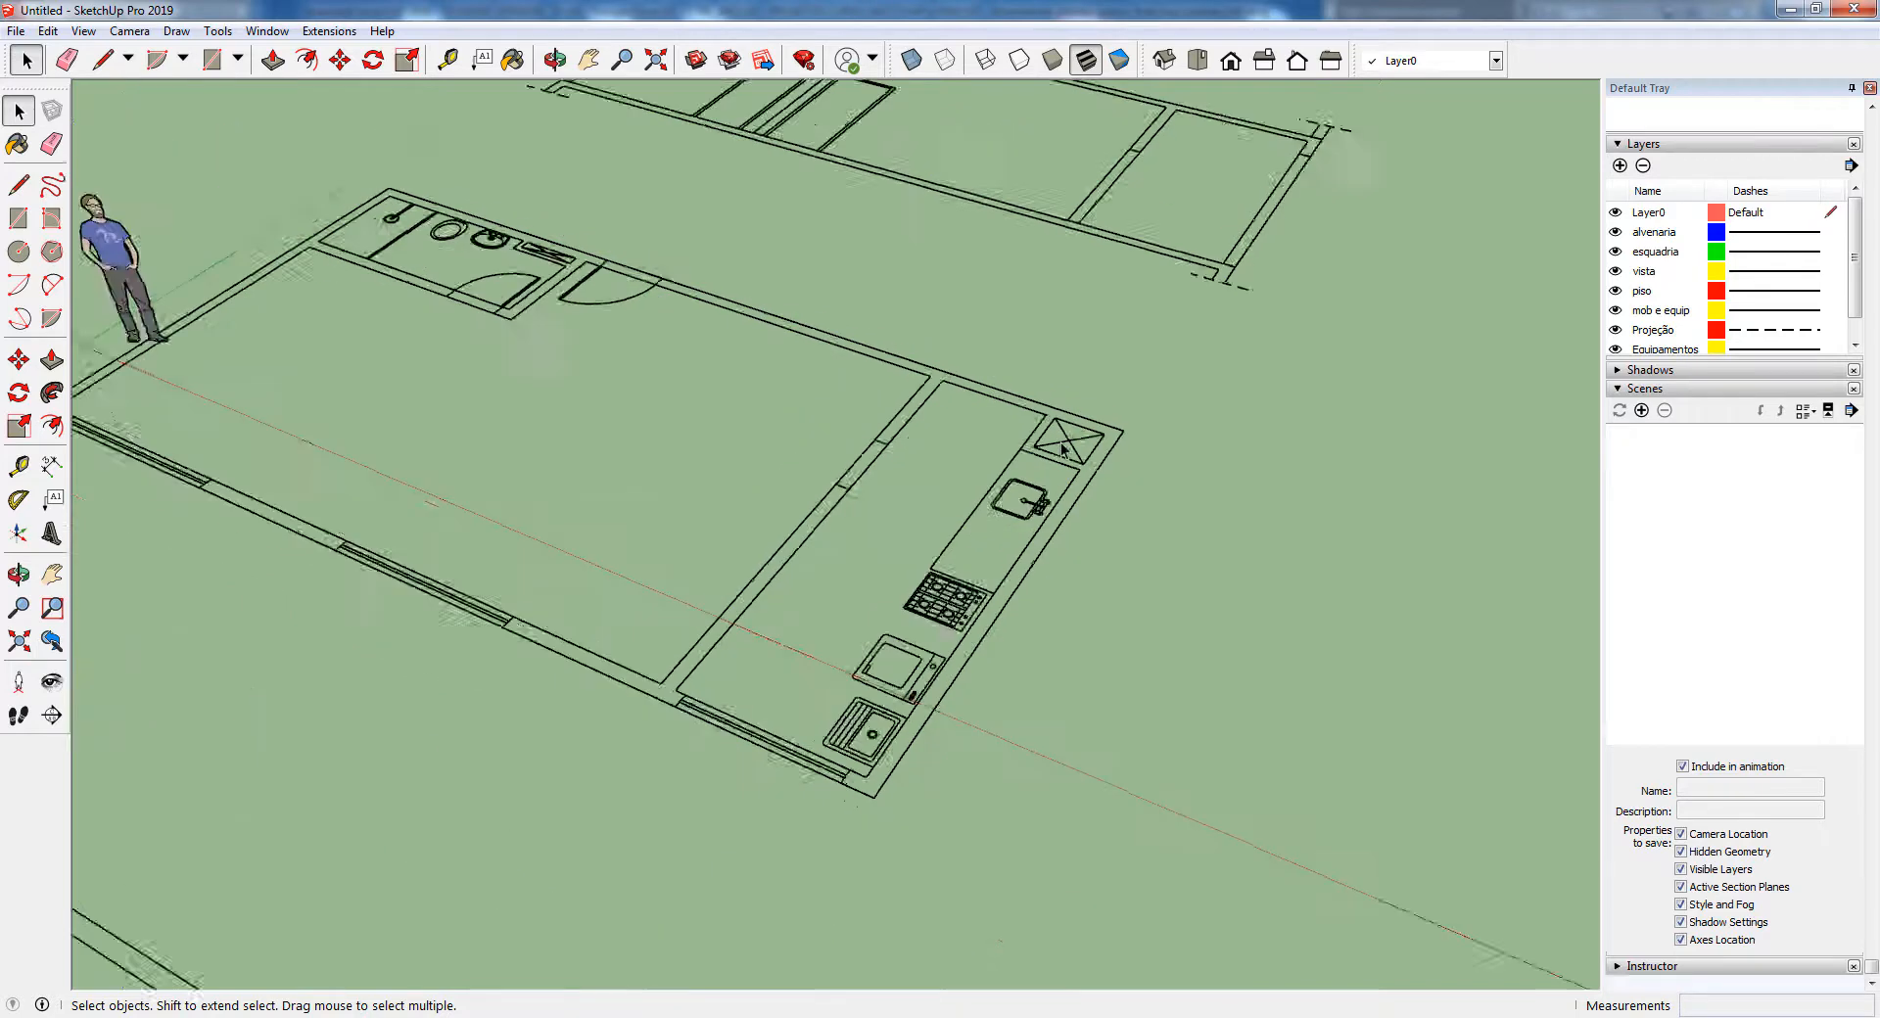
{"action": "scroll", "coordinate": [1062, 448], "scroll_direction": "down", "scroll_amount": 2}
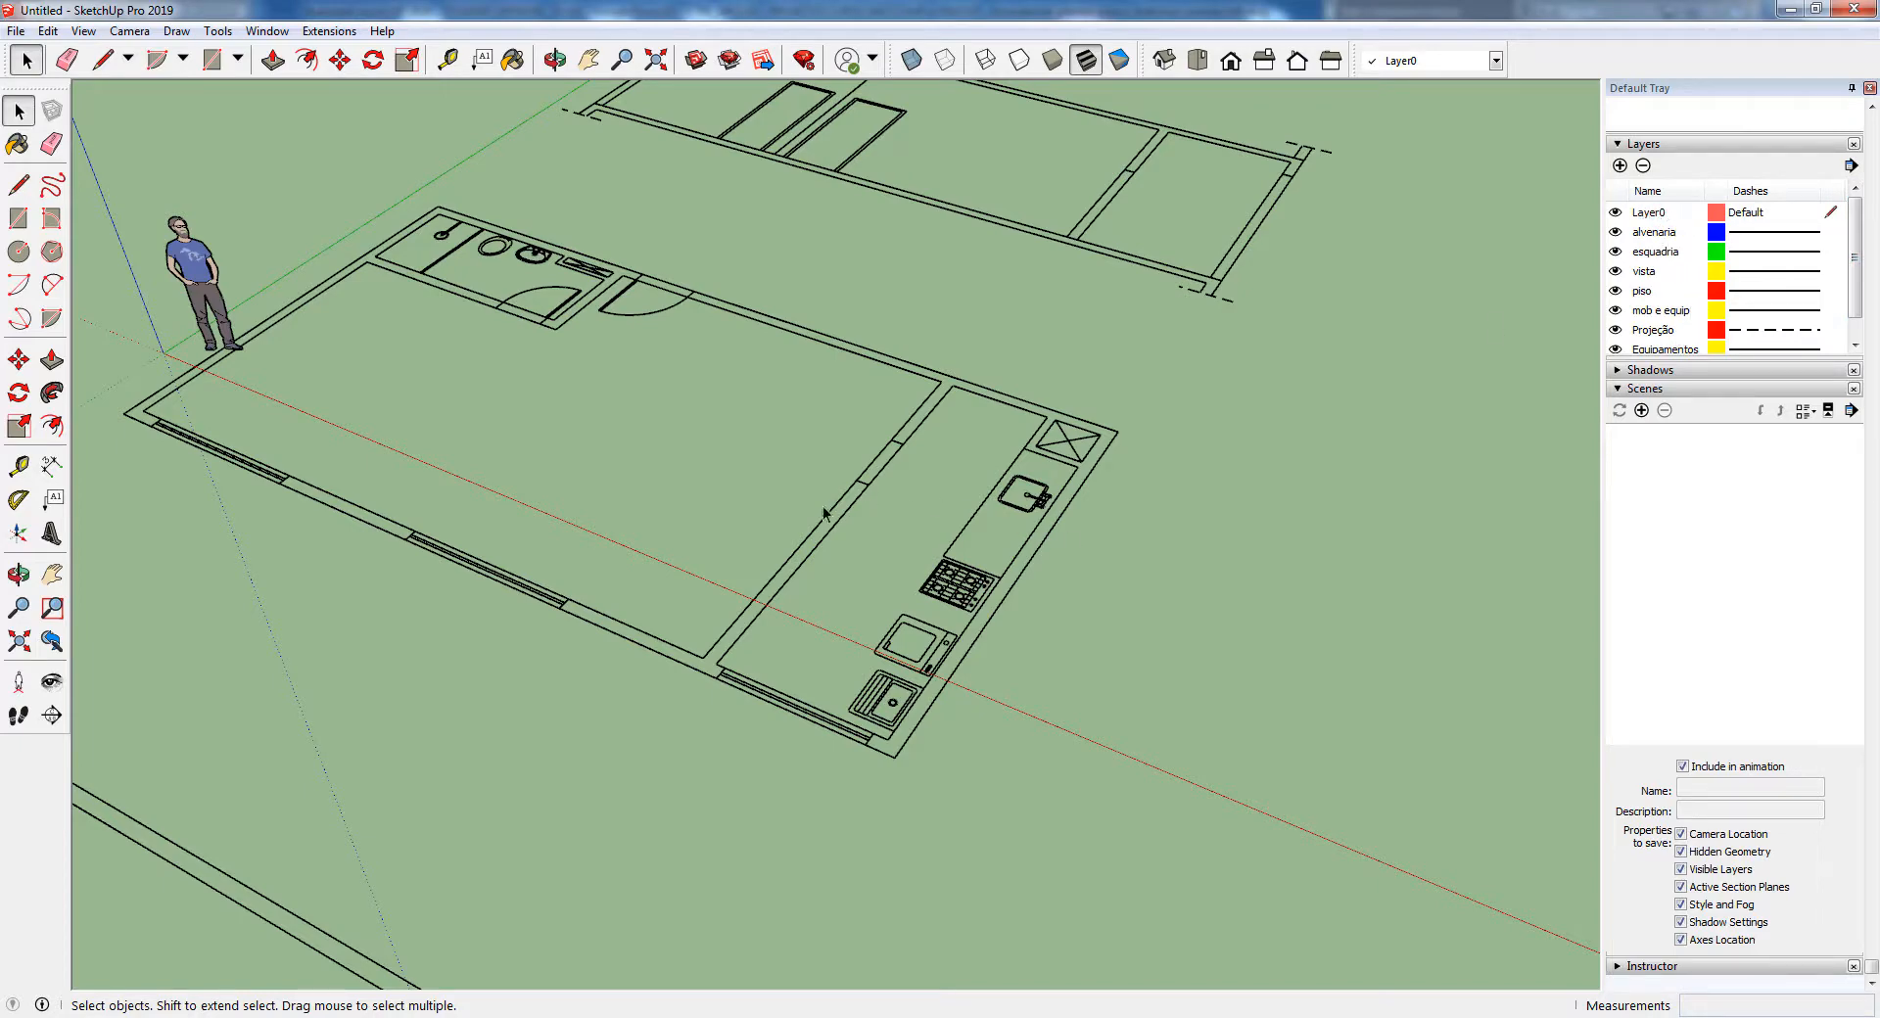
Delete all imported layers from alvenaria through the last one, moving their contents to the Default layer
{"action": "left_click", "coordinate": [1664, 233]}
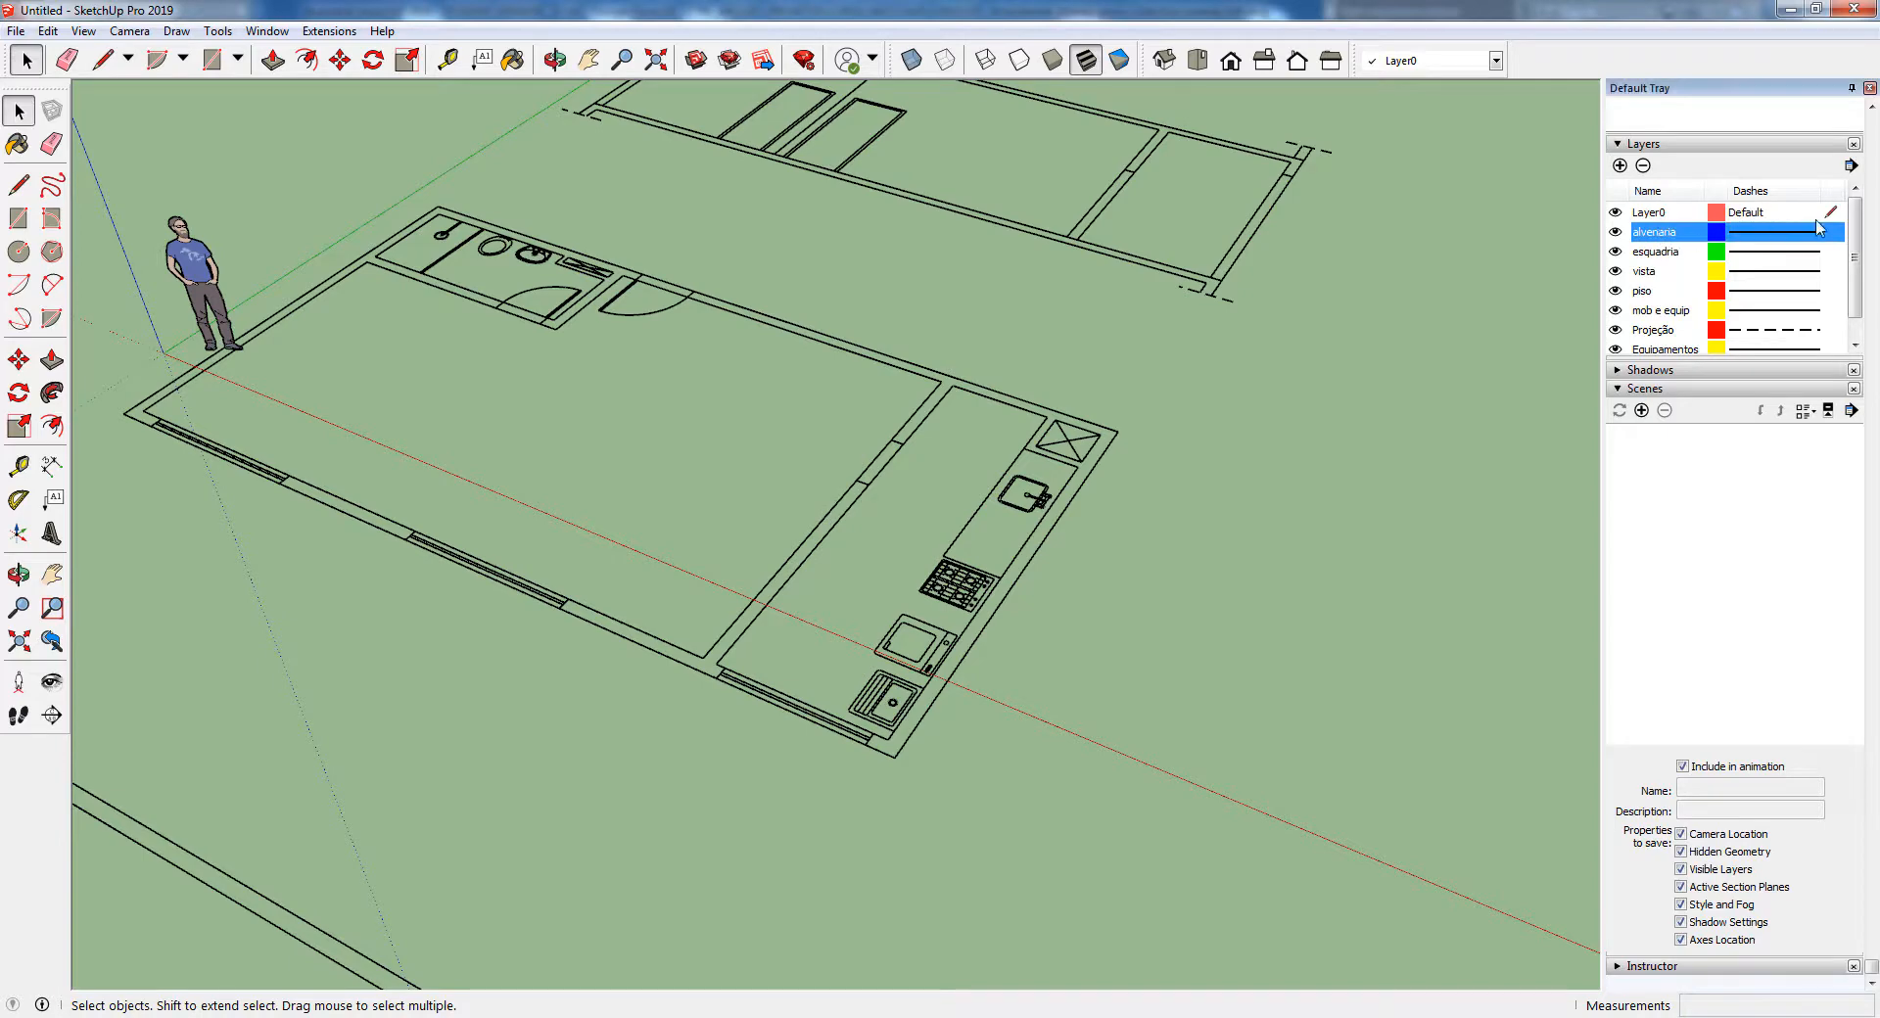
{"action": "mouse_move", "coordinate": [1853, 229]}
{"action": "left_mouse_down"}
{"action": "mouse_move", "coordinate": [1855, 303]}
{"action": "mouse_move", "coordinate": [1860, 242]}
{"action": "left_mouse_up"}
{"action": "left_click", "coordinate": [1684, 333], "text": "shift"}
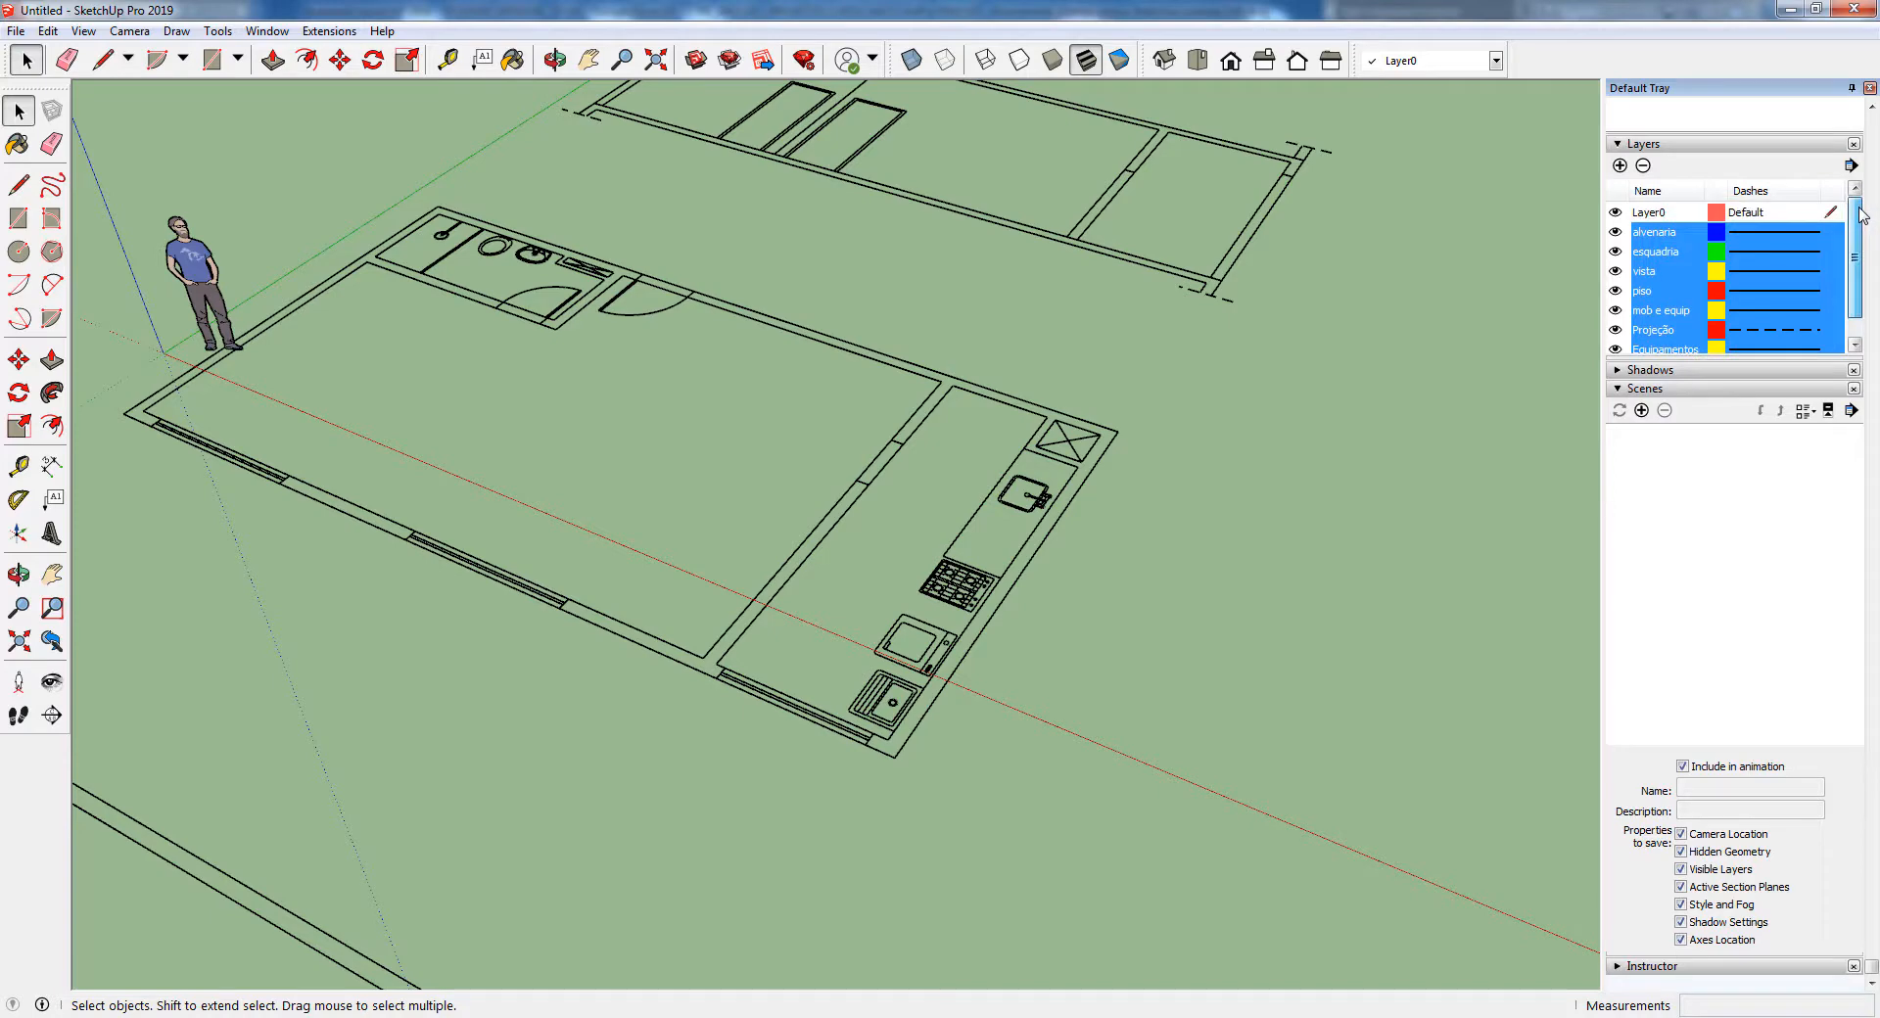
{"action": "left_click", "coordinate": [1645, 166]}
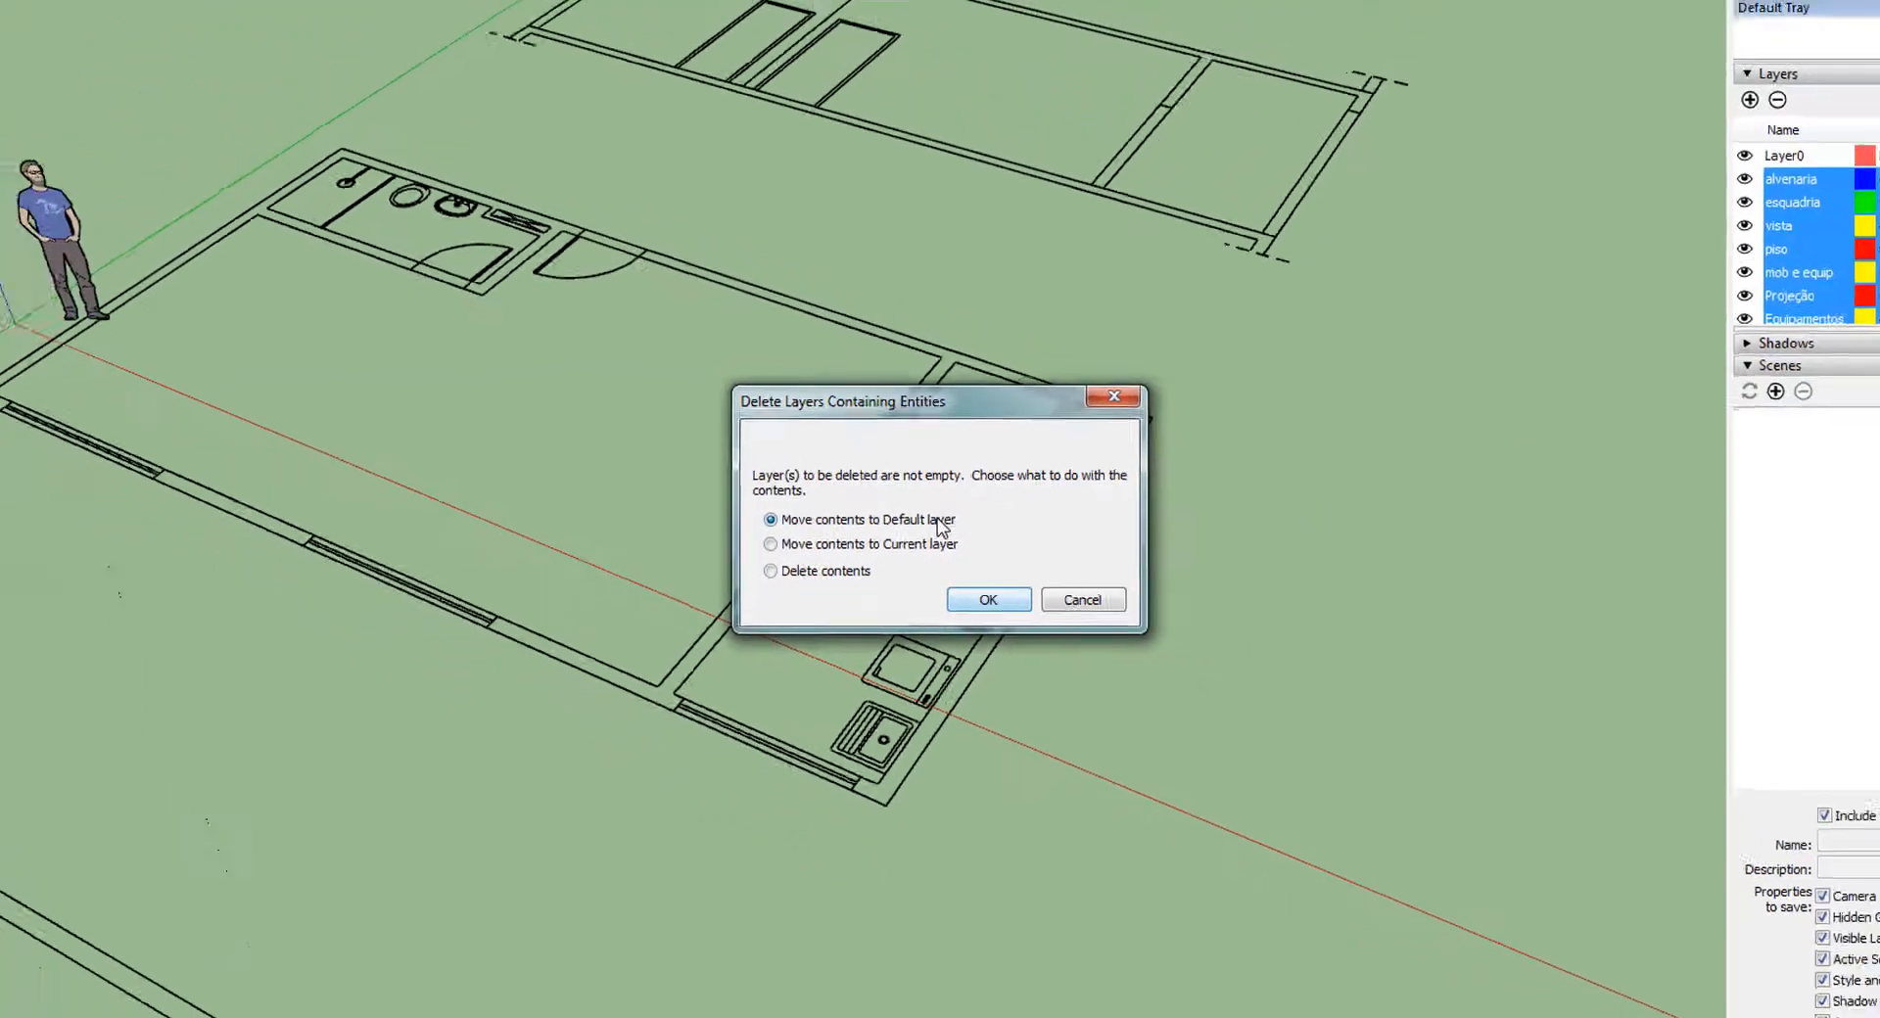
{"action": "left_click", "coordinate": [988, 600]}
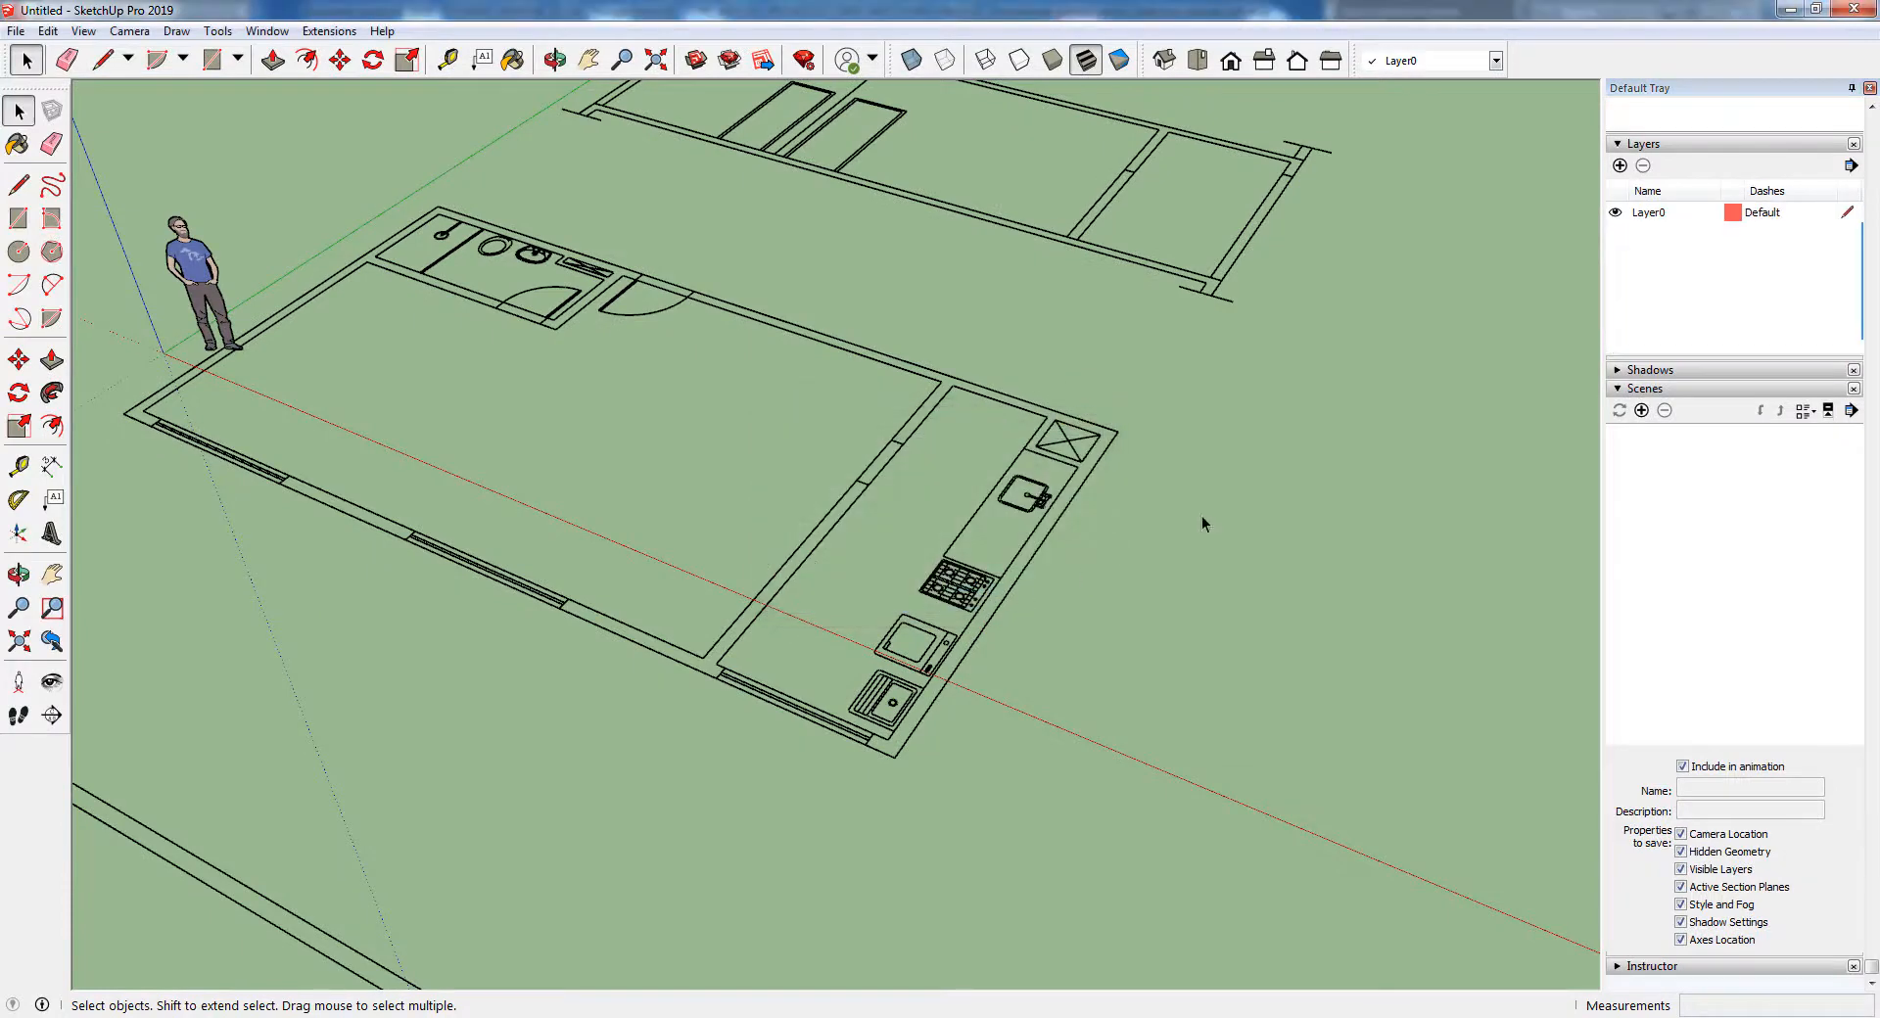
{"action": "scroll", "coordinate": [1141, 393], "scroll_direction": "down", "scroll_amount": 5}
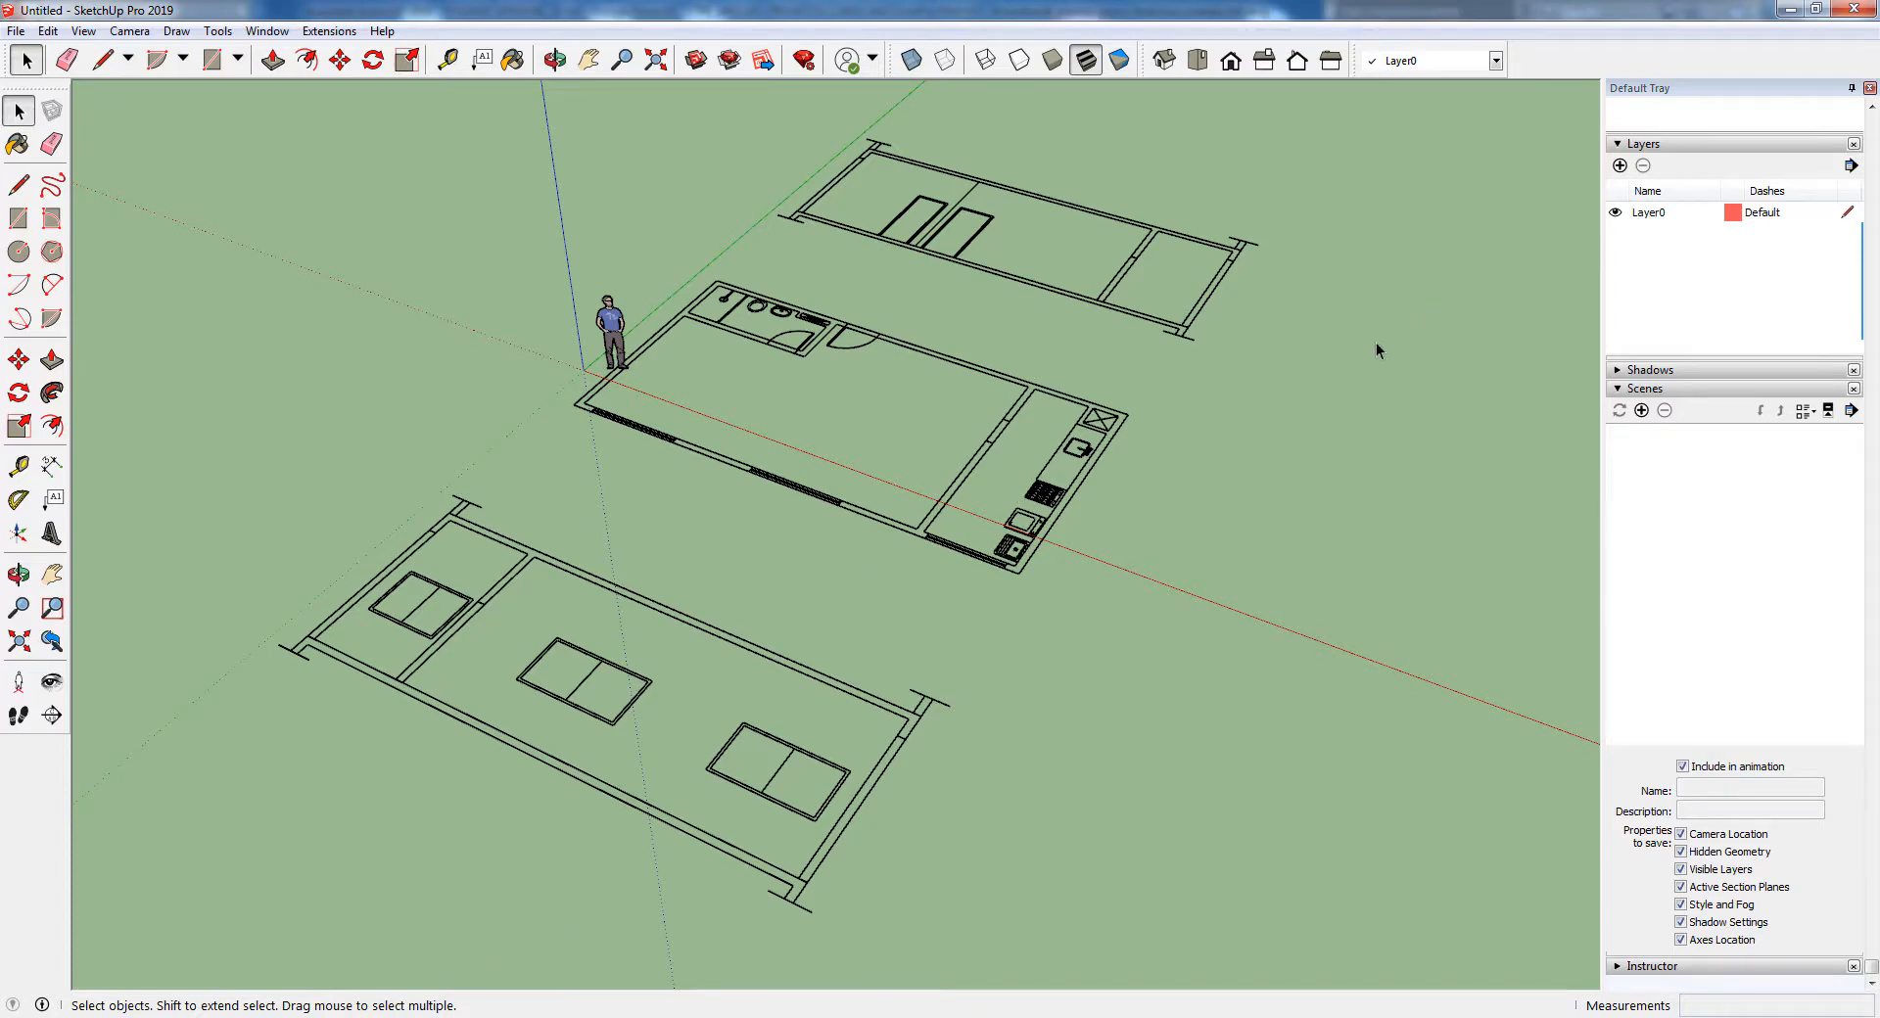
Select the imported drawing to check that plan and sections still form one group, and clear the selection
{"action": "left_click", "coordinate": [888, 340]}
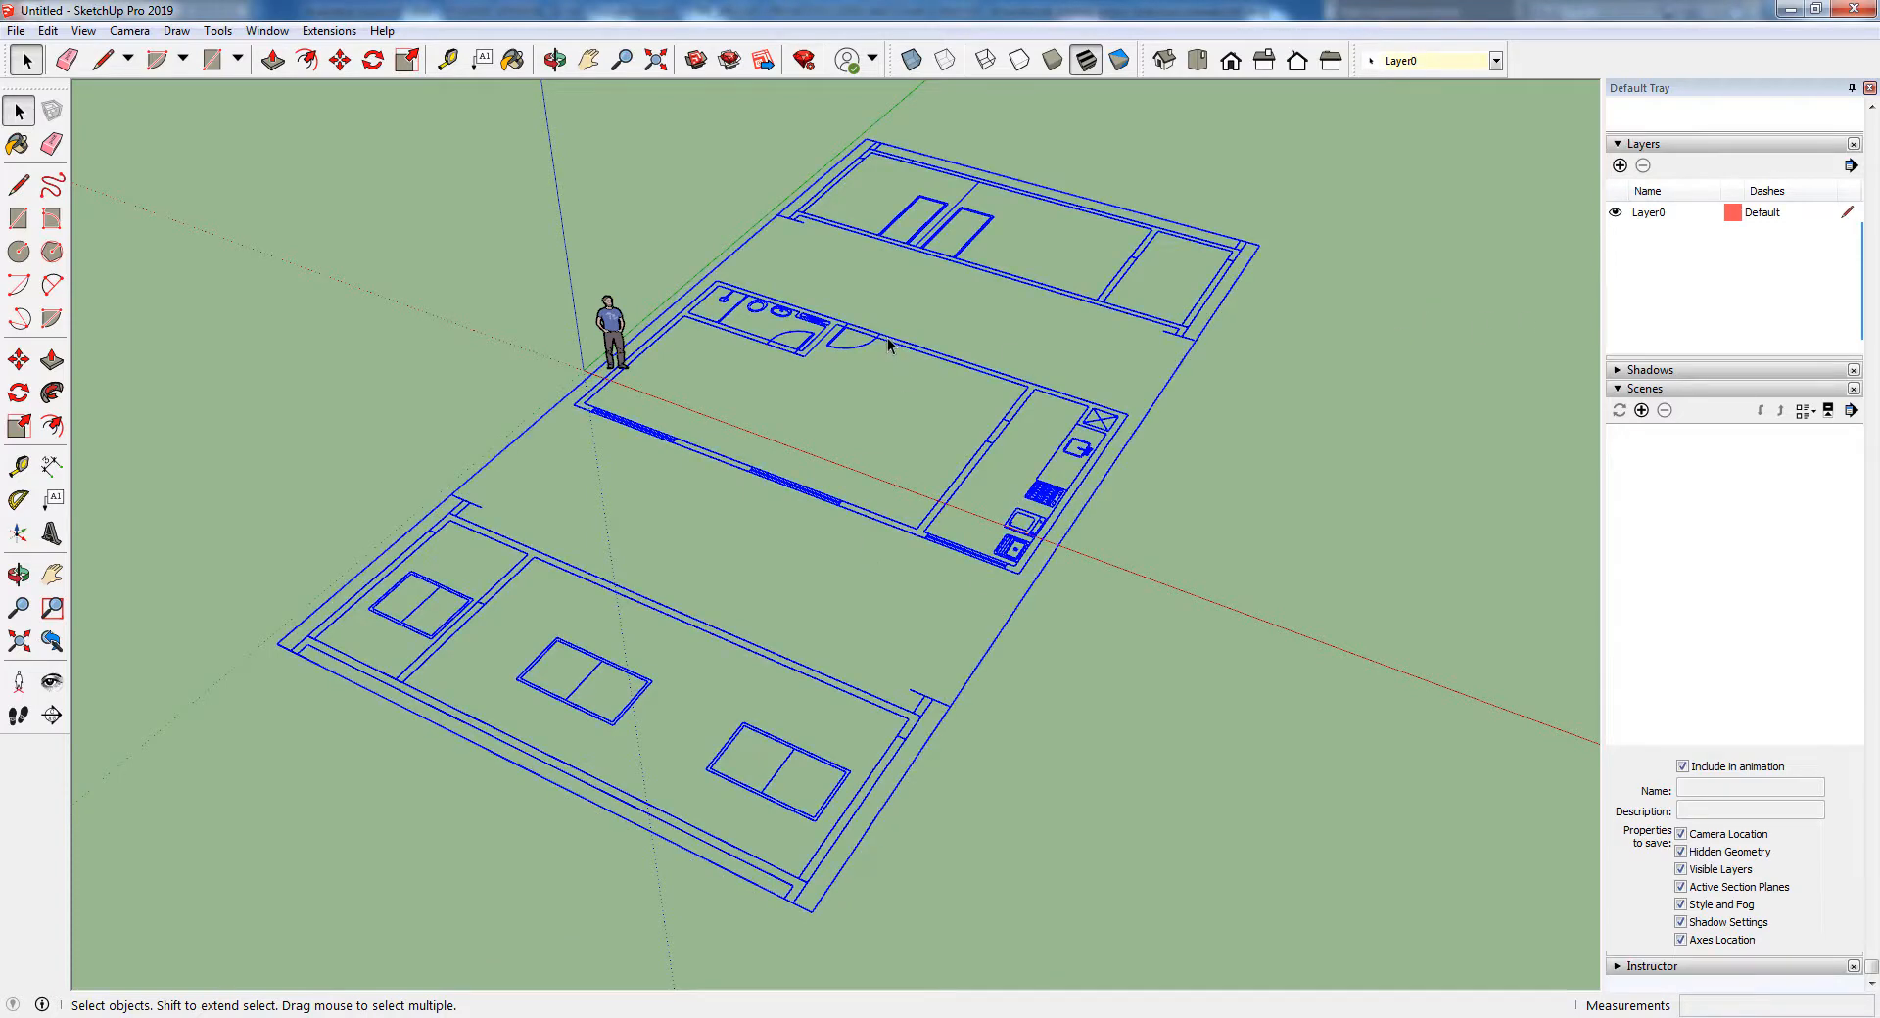
{"action": "scroll", "coordinate": [859, 361], "scroll_direction": "down", "scroll_amount": 1}
{"action": "mouse_move", "coordinate": [851, 466]}
{"action": "middle_mouse_down"}
{"action": "mouse_move", "coordinate": [918, 479]}
{"action": "mouse_move", "coordinate": [832, 491]}
{"action": "middle_mouse_up"}
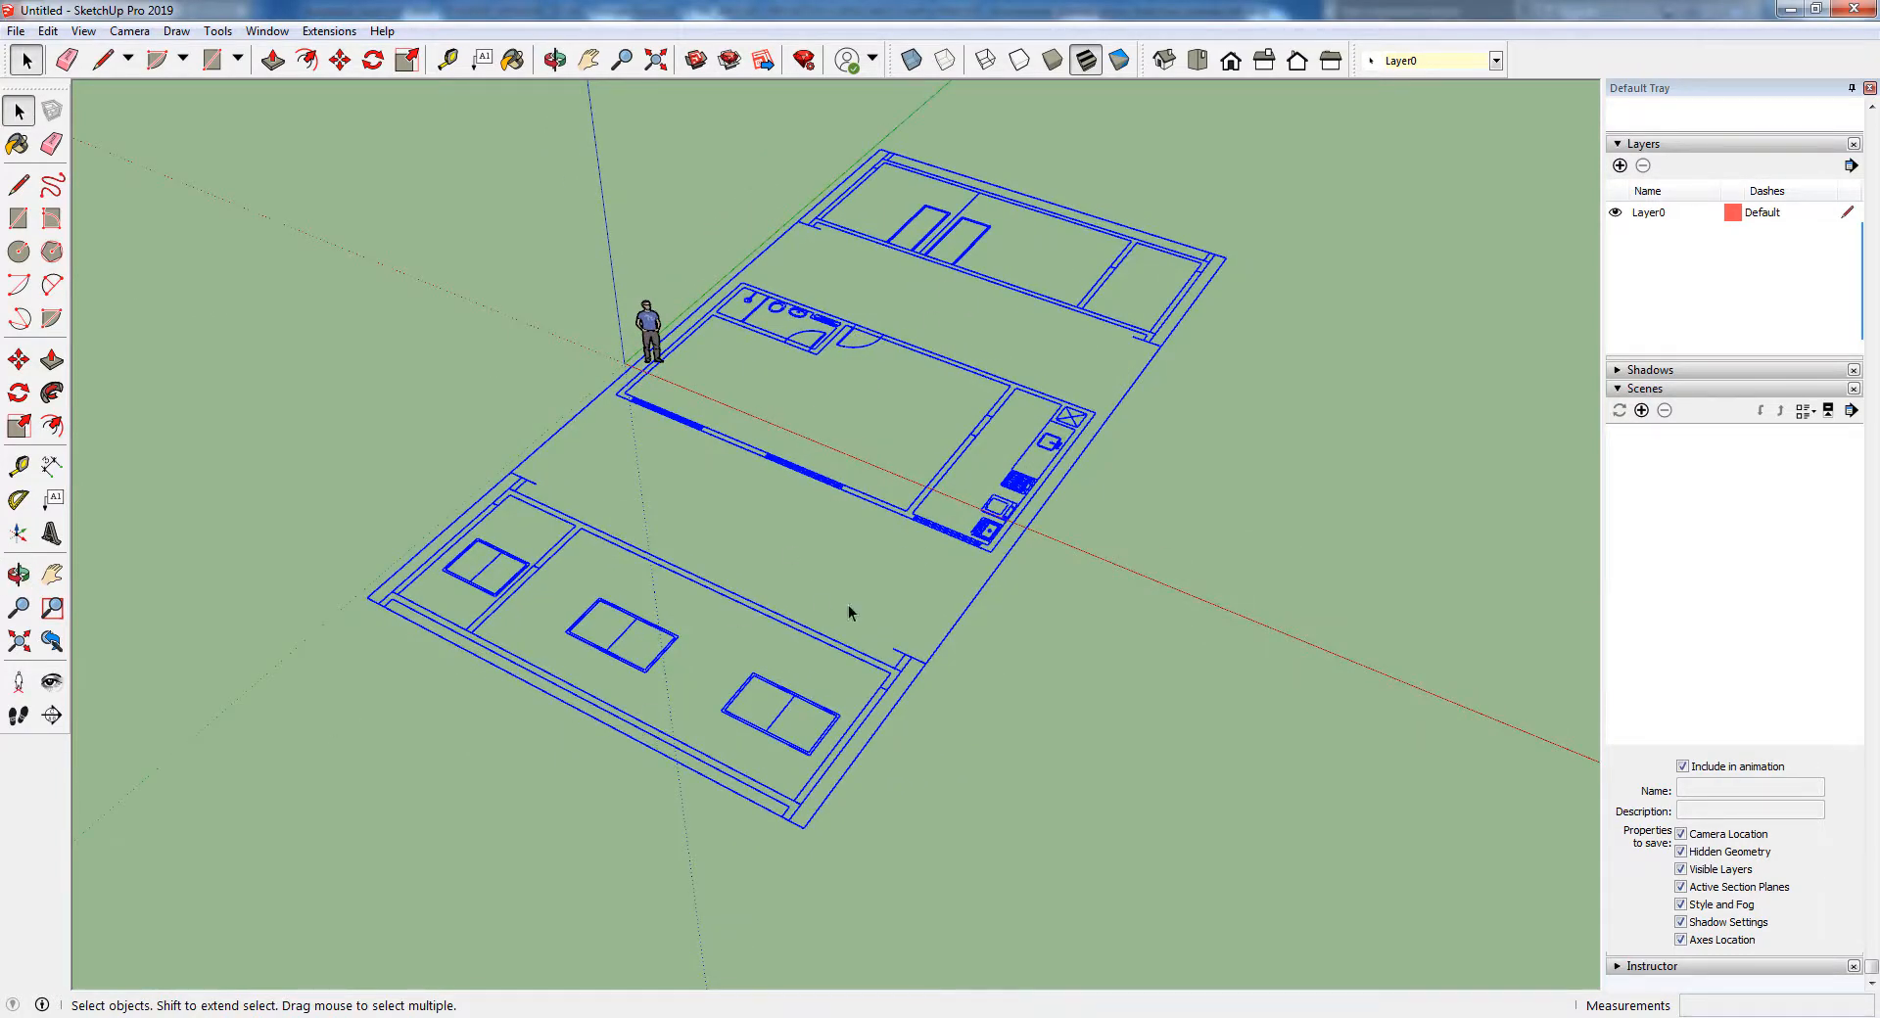
{"action": "left_click", "coordinate": [1273, 554]}
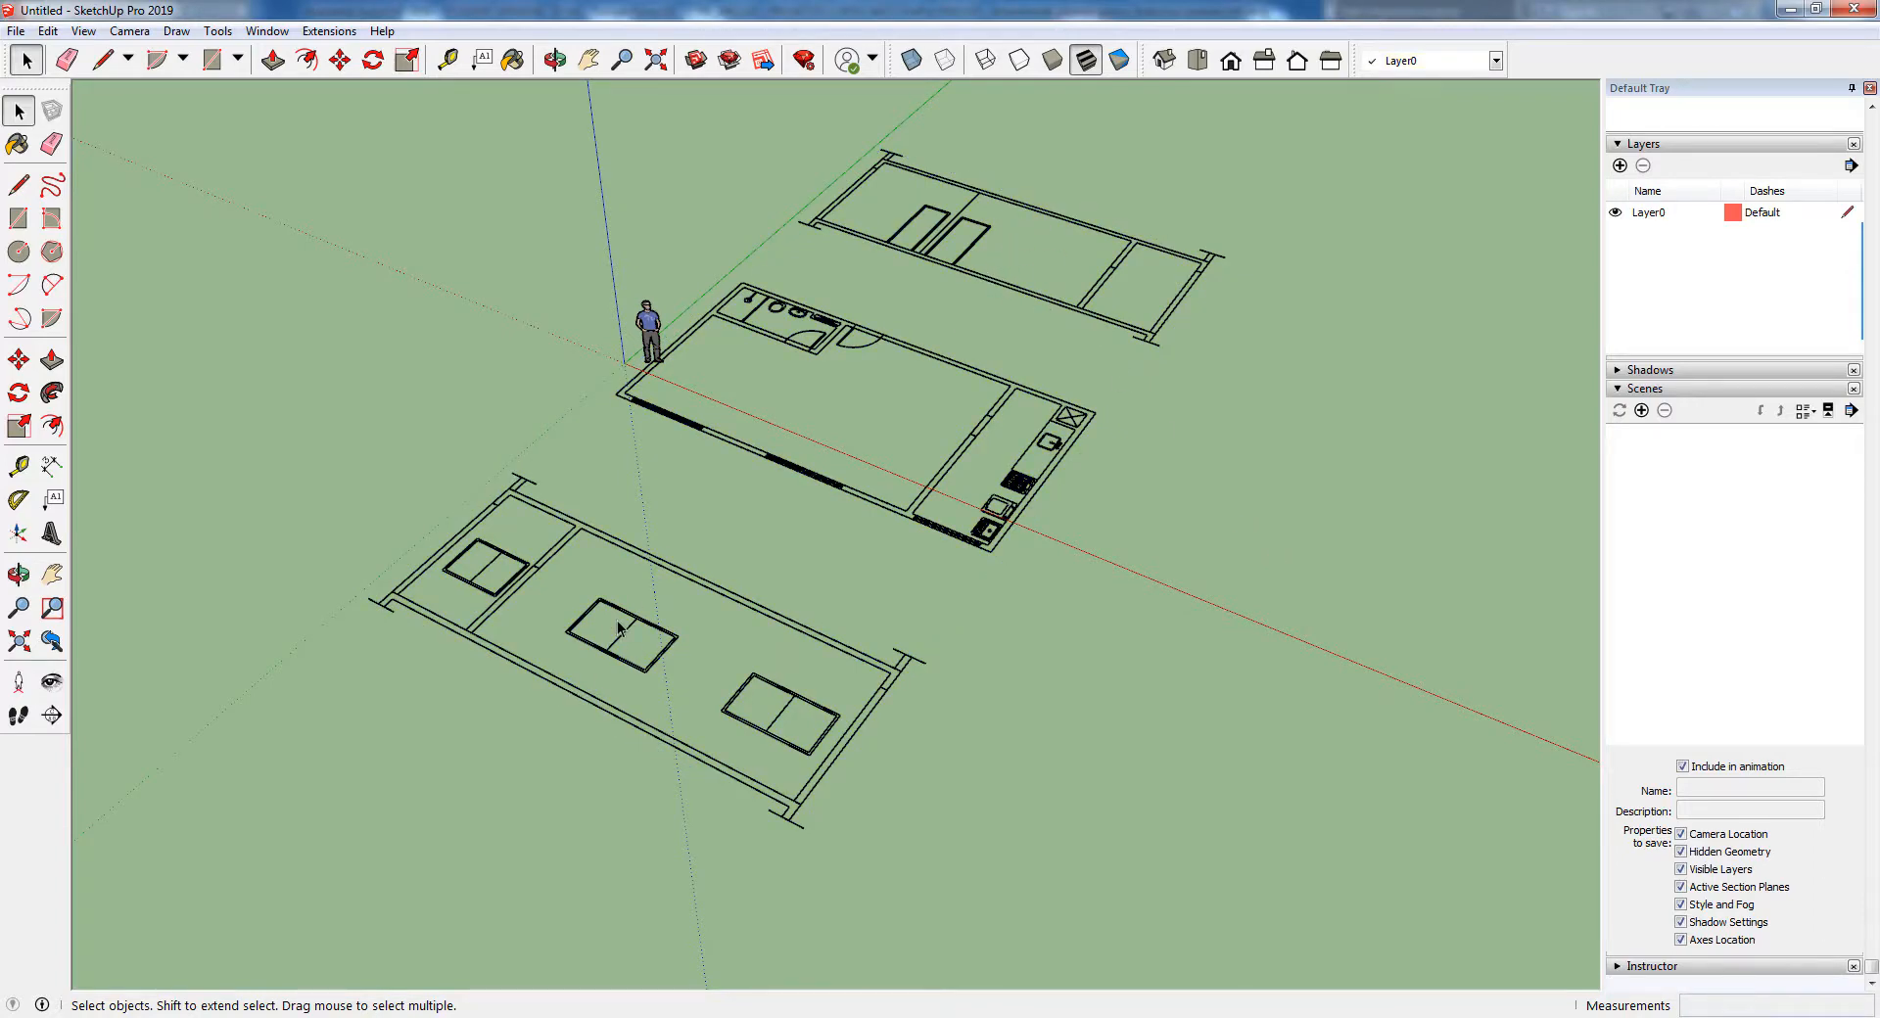
Delete the human scale figure standing near the origin
{"action": "scroll", "coordinate": [653, 341], "scroll_direction": "up", "scroll_amount": 3}
{"action": "left_click", "coordinate": [652, 340]}
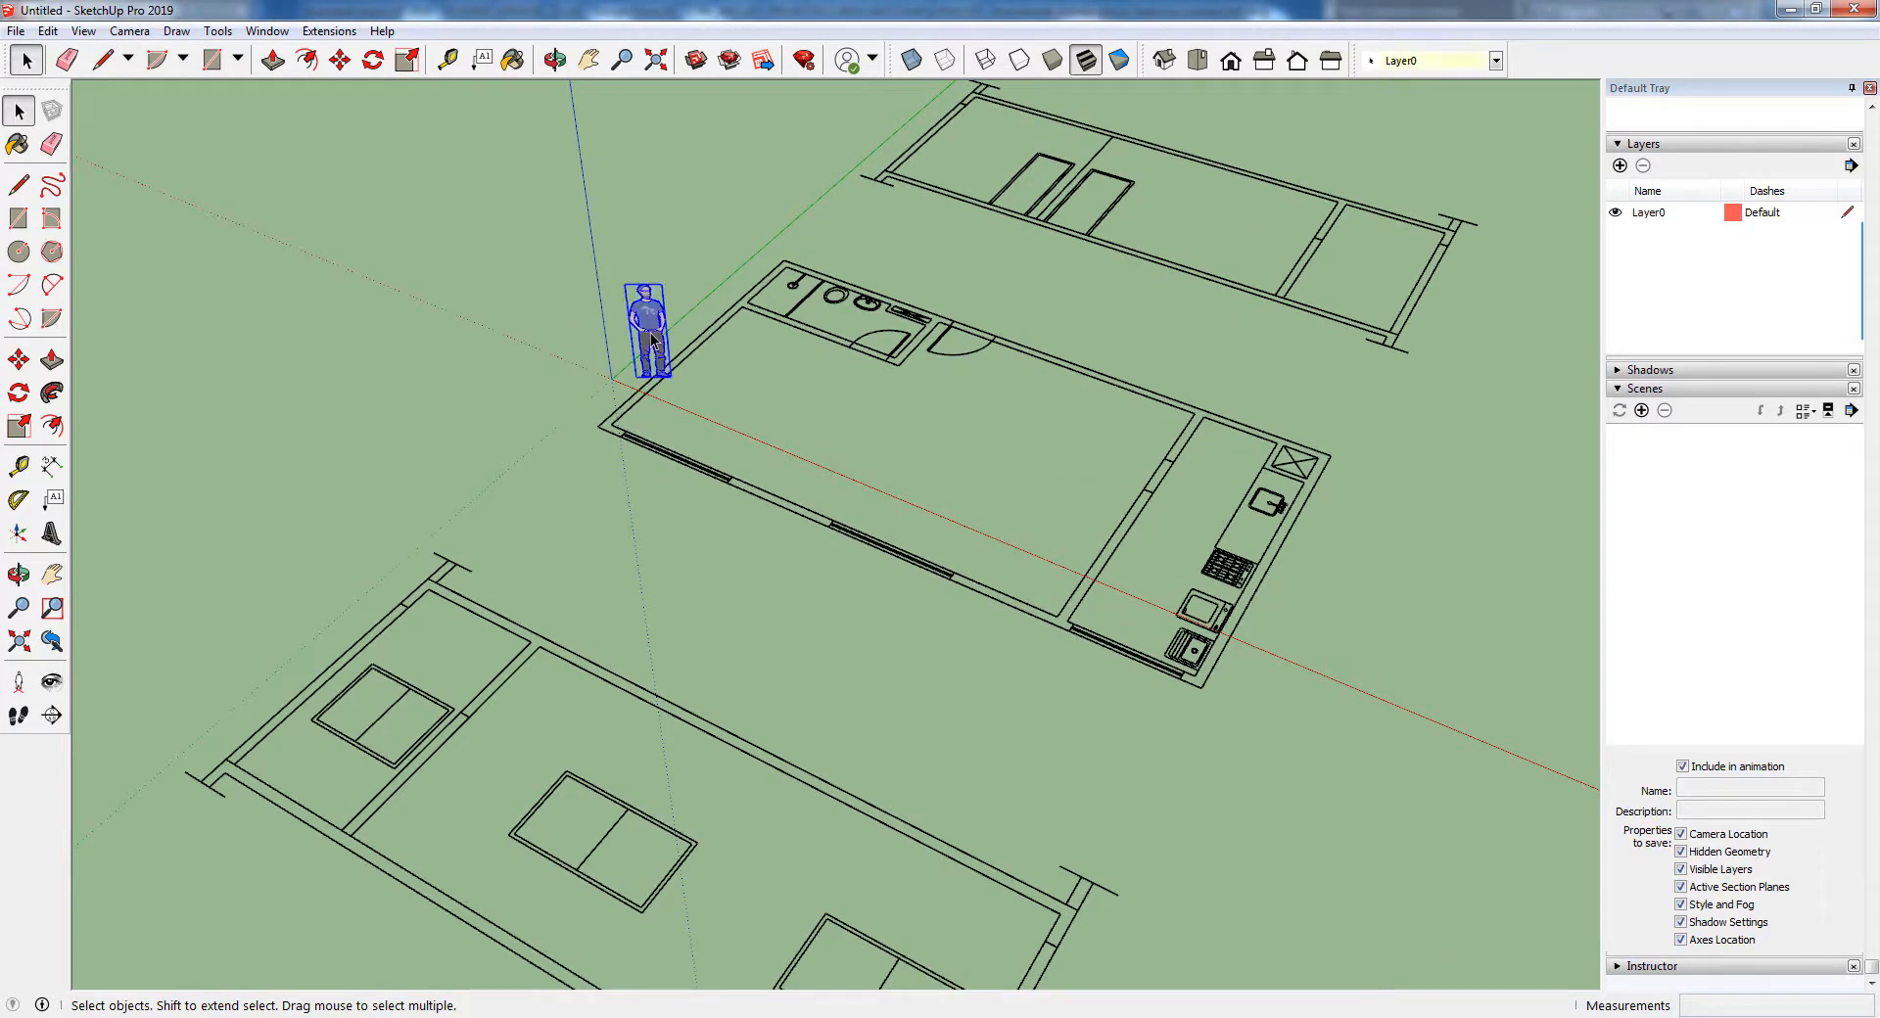
{"action": "key", "text": "Delete"}
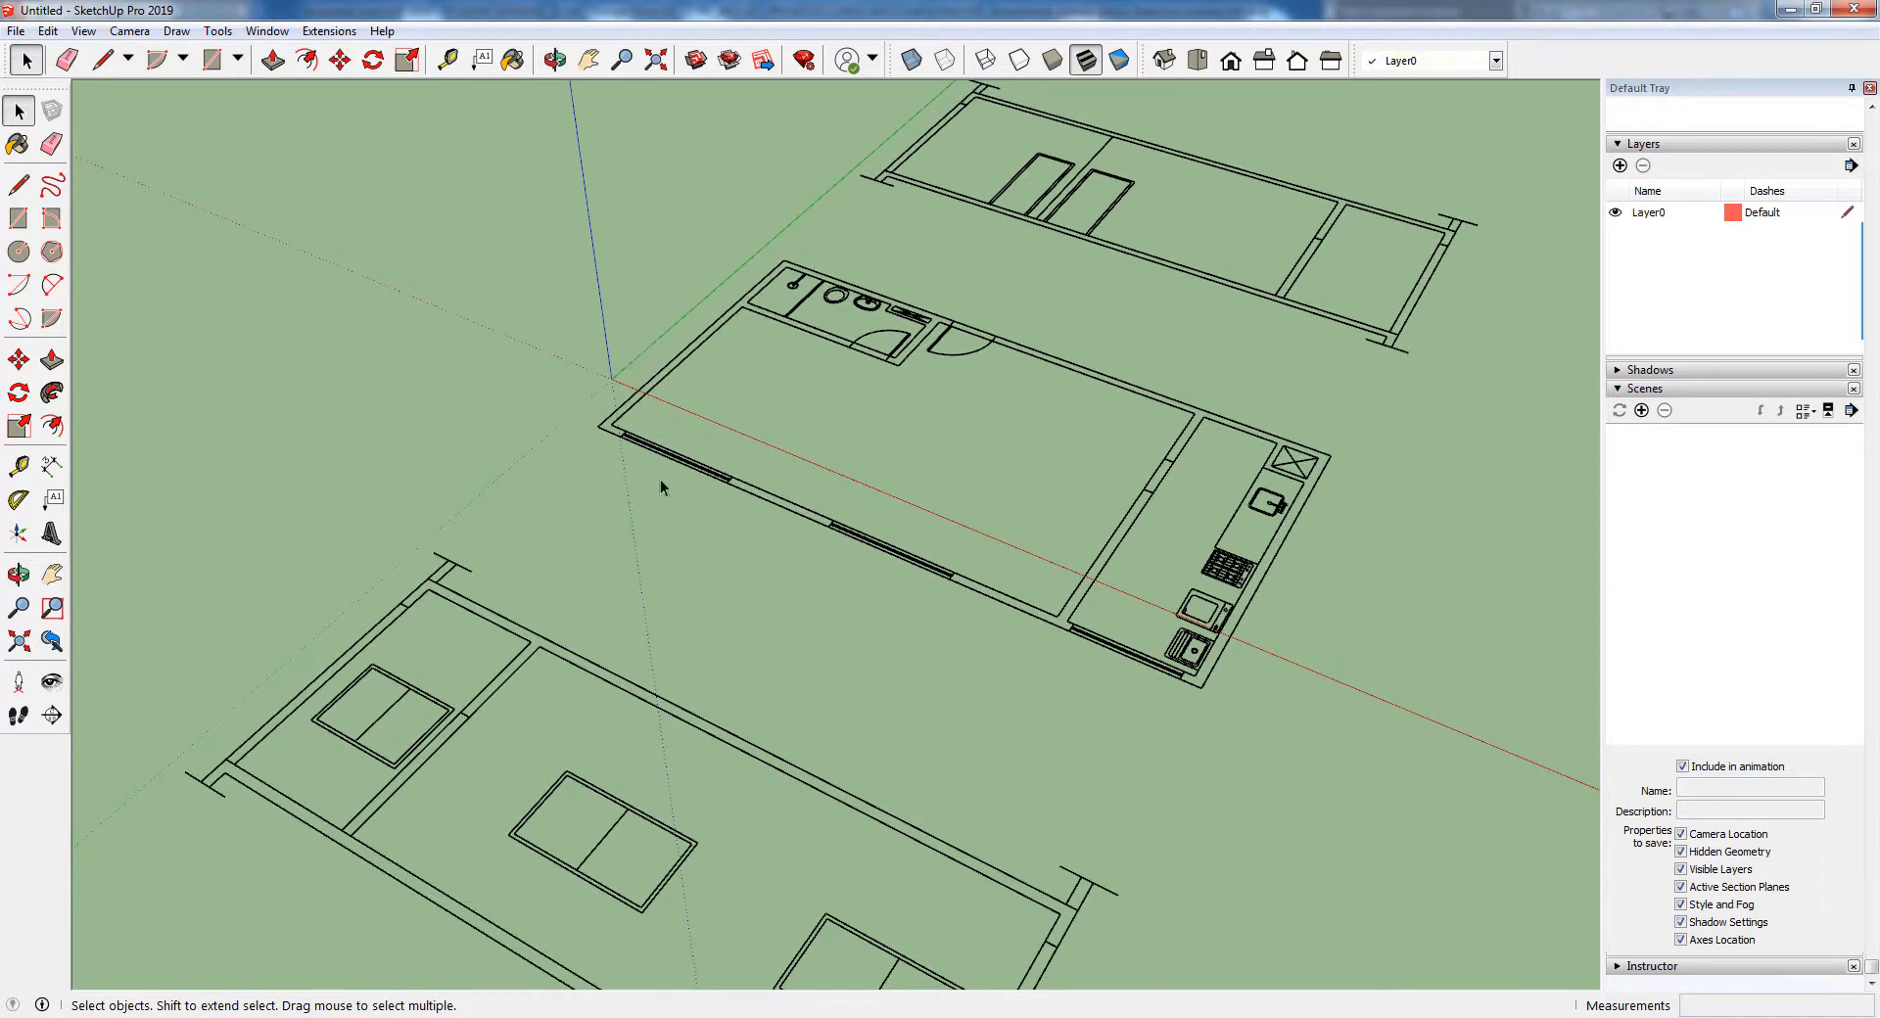
Open the imported drawing for editing and delete the section with the two doors behind the floor plan
{"action": "scroll", "coordinate": [649, 420], "scroll_direction": "down", "scroll_amount": 3}
{"action": "triple_click", "coordinate": [737, 477]}
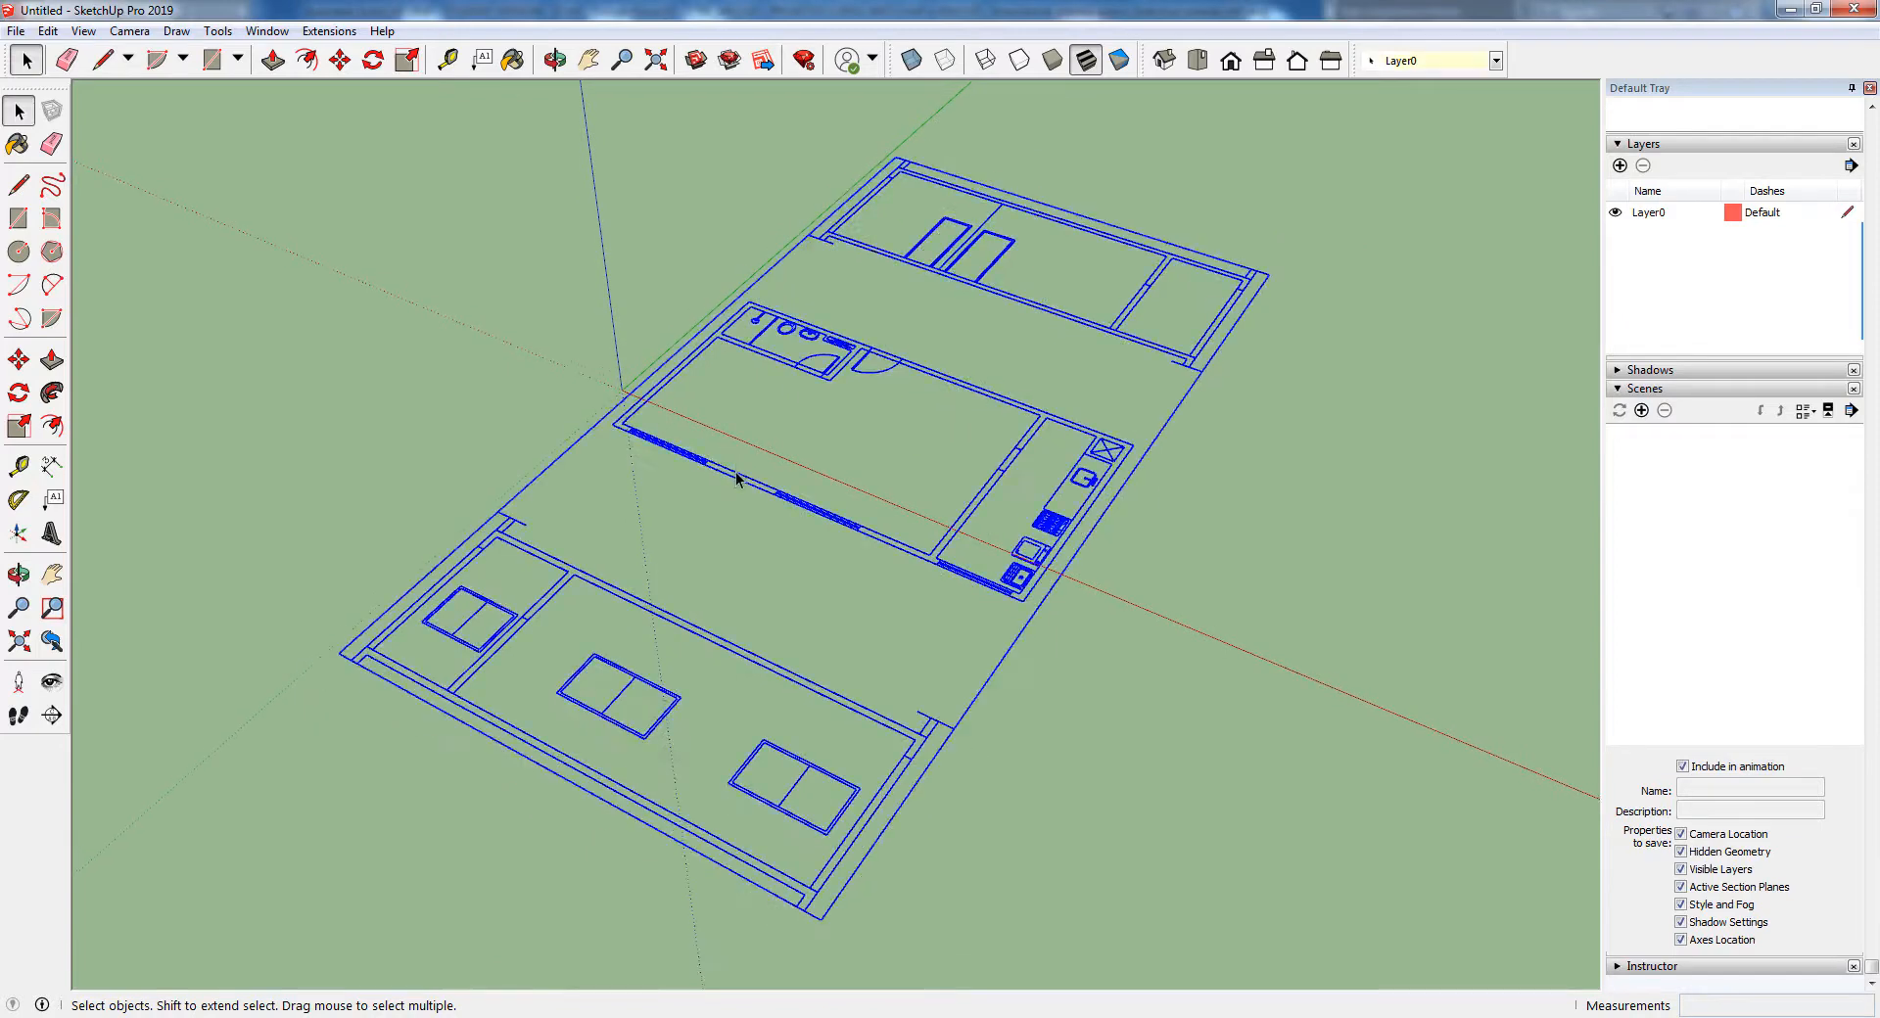
{"action": "scroll", "coordinate": [736, 478], "scroll_direction": "down", "scroll_amount": 1}
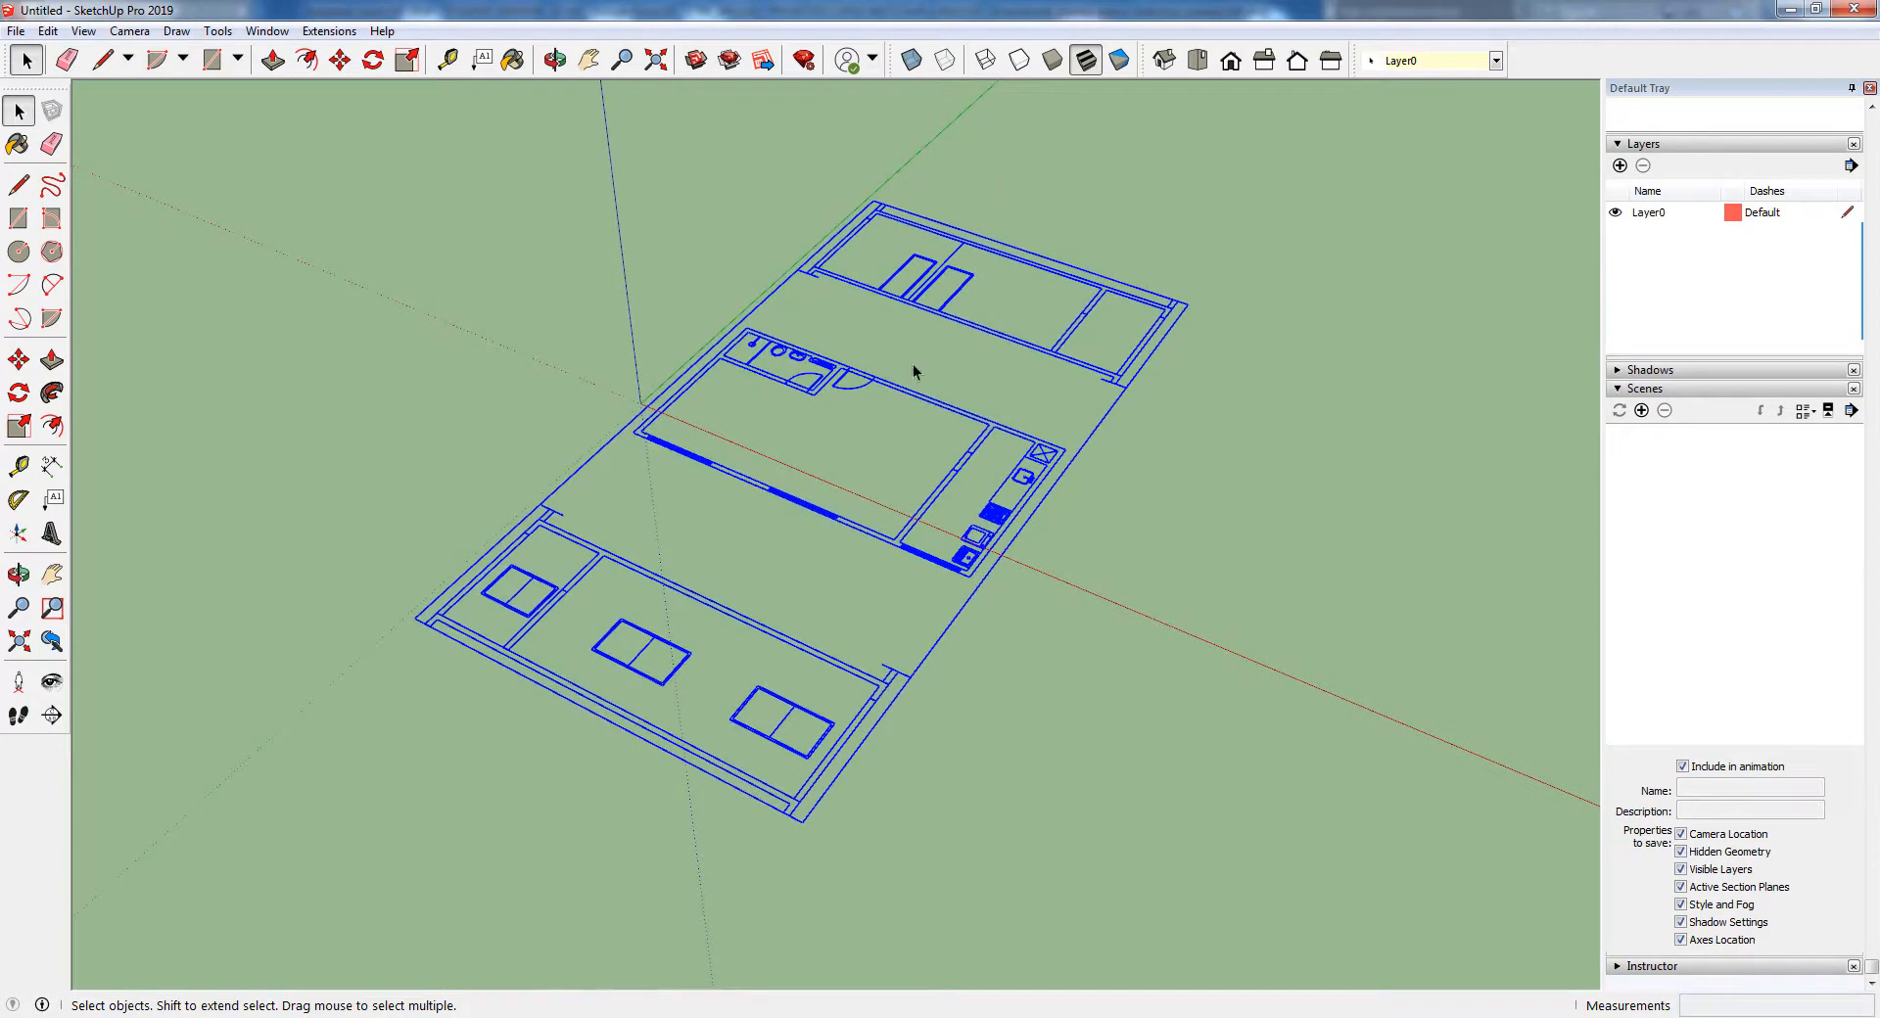
{"action": "scroll", "coordinate": [873, 507], "scroll_direction": "up", "scroll_amount": 1}
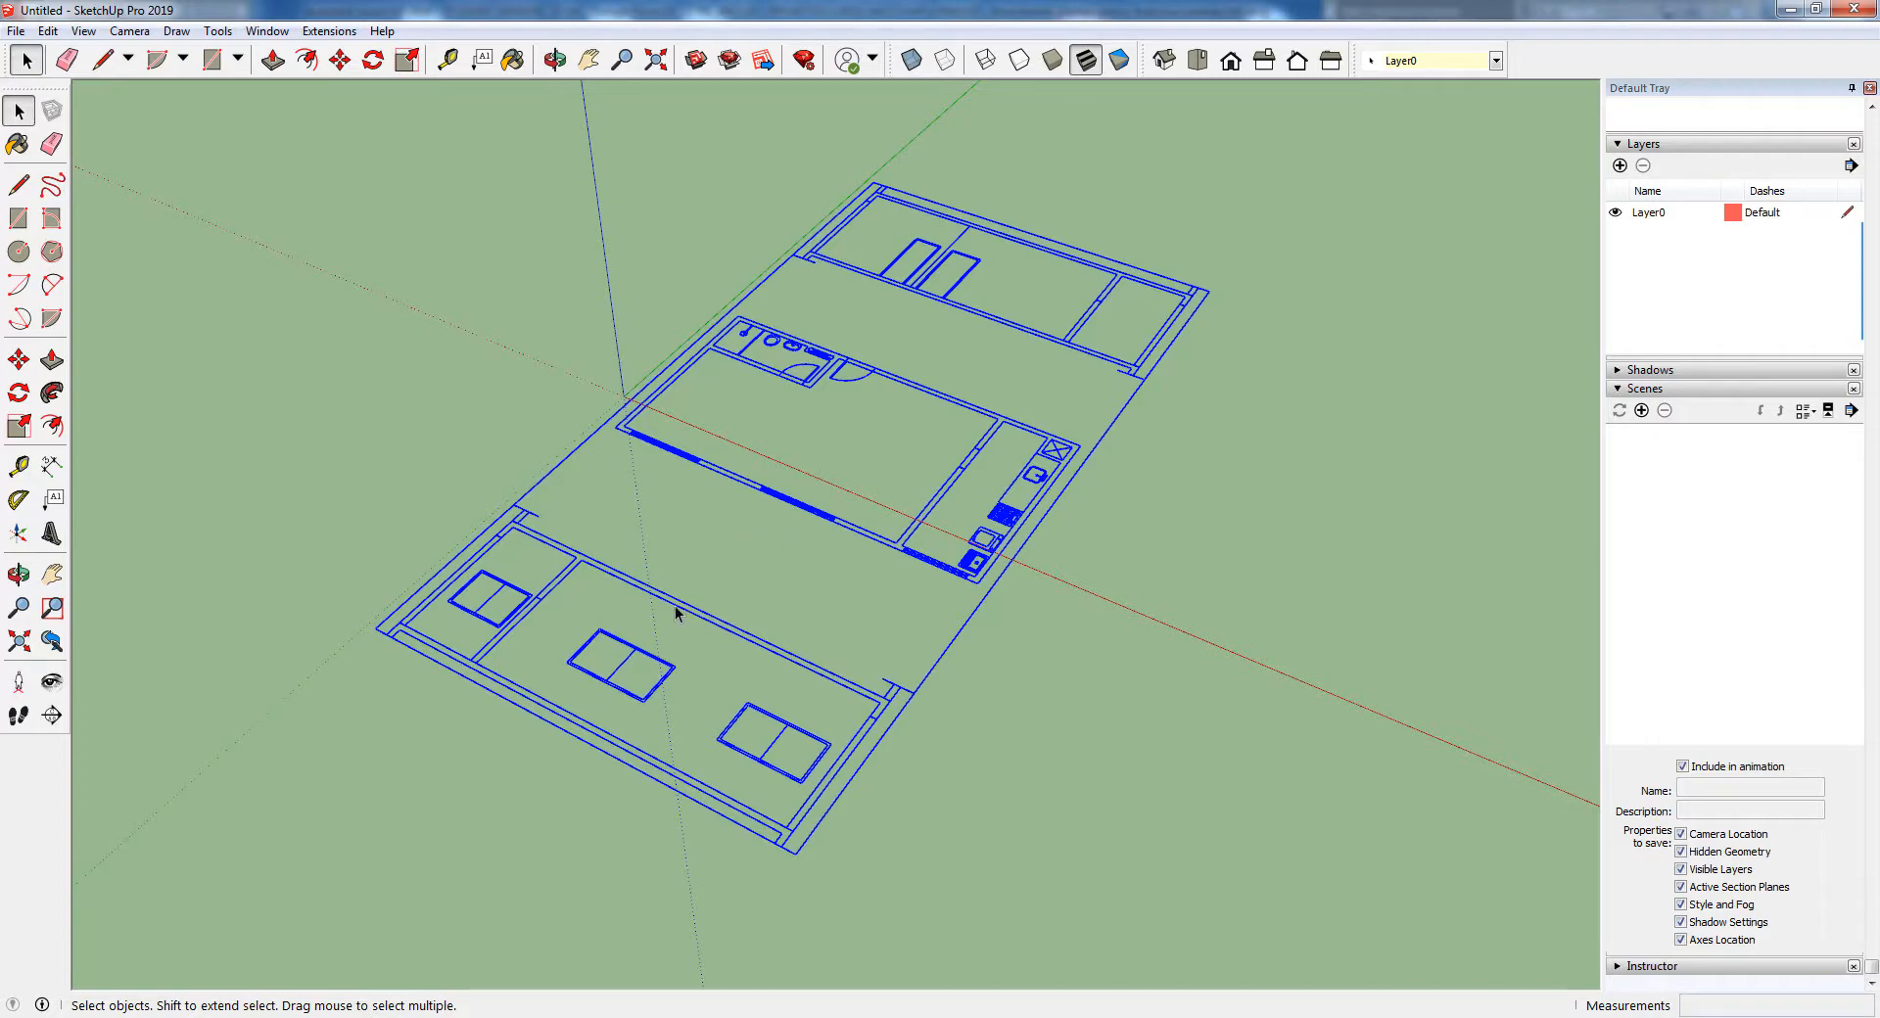
{"action": "double_click", "coordinate": [819, 374]}
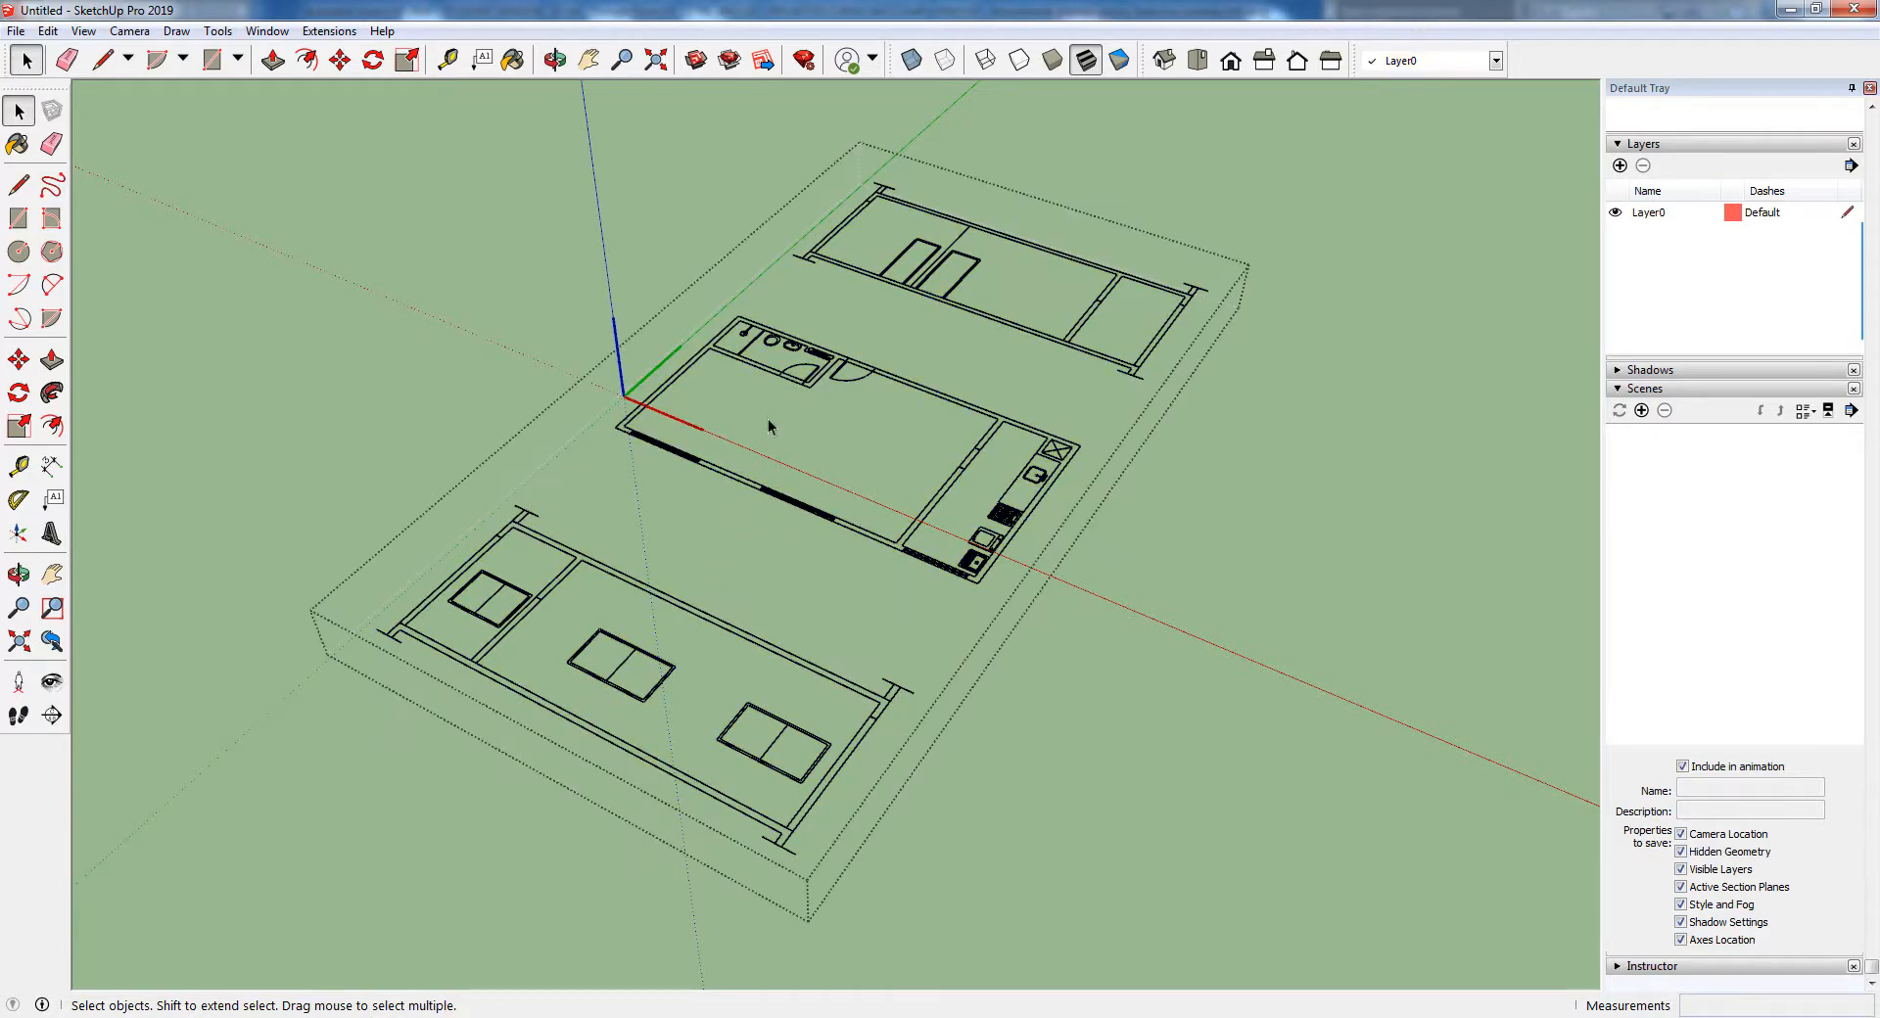
{"action": "middle_click_drag", "start_coordinate": [770, 421], "coordinate": [942, 509]}
{"action": "mouse_move", "coordinate": [601, 140]}
{"action": "left_mouse_down"}
{"action": "mouse_move", "coordinate": [642, 192]}
{"action": "mouse_move", "coordinate": [927, 277]}
{"action": "mouse_move", "coordinate": [1042, 285]}
{"action": "left_mouse_up"}
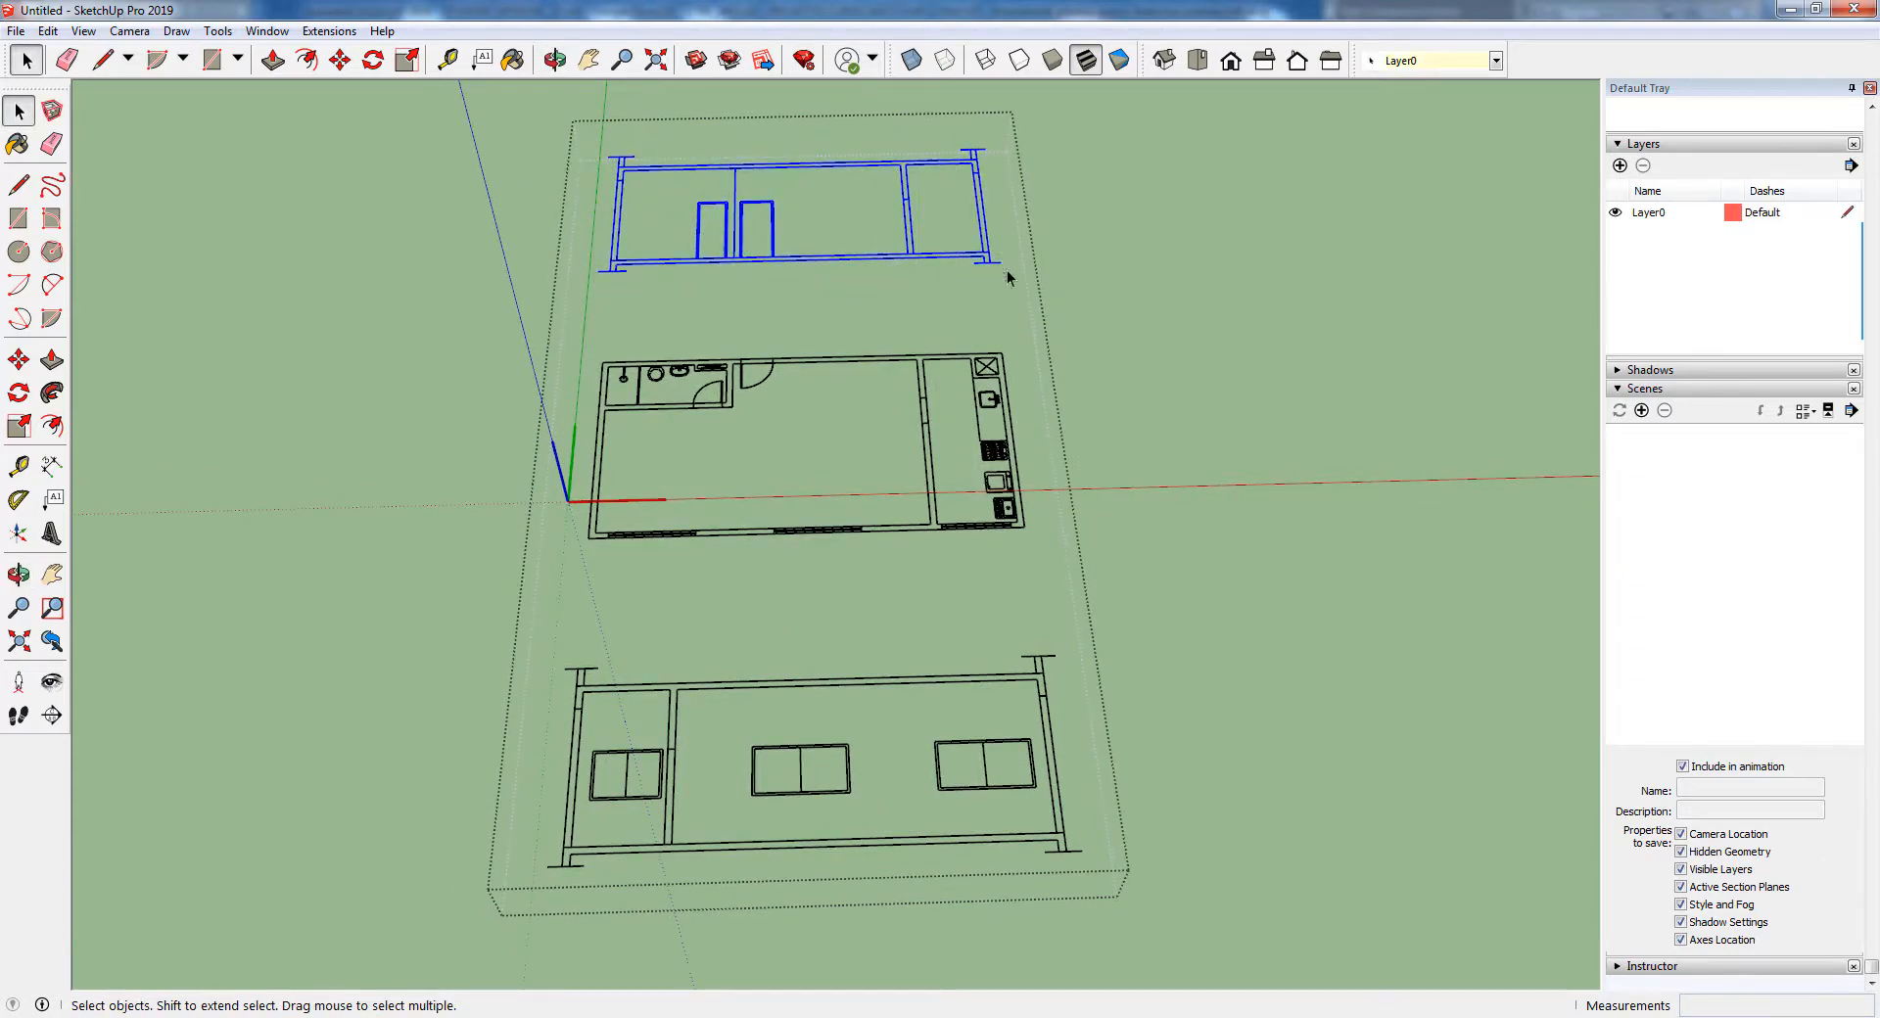
{"action": "scroll", "coordinate": [754, 217], "scroll_direction": "up", "scroll_amount": 2}
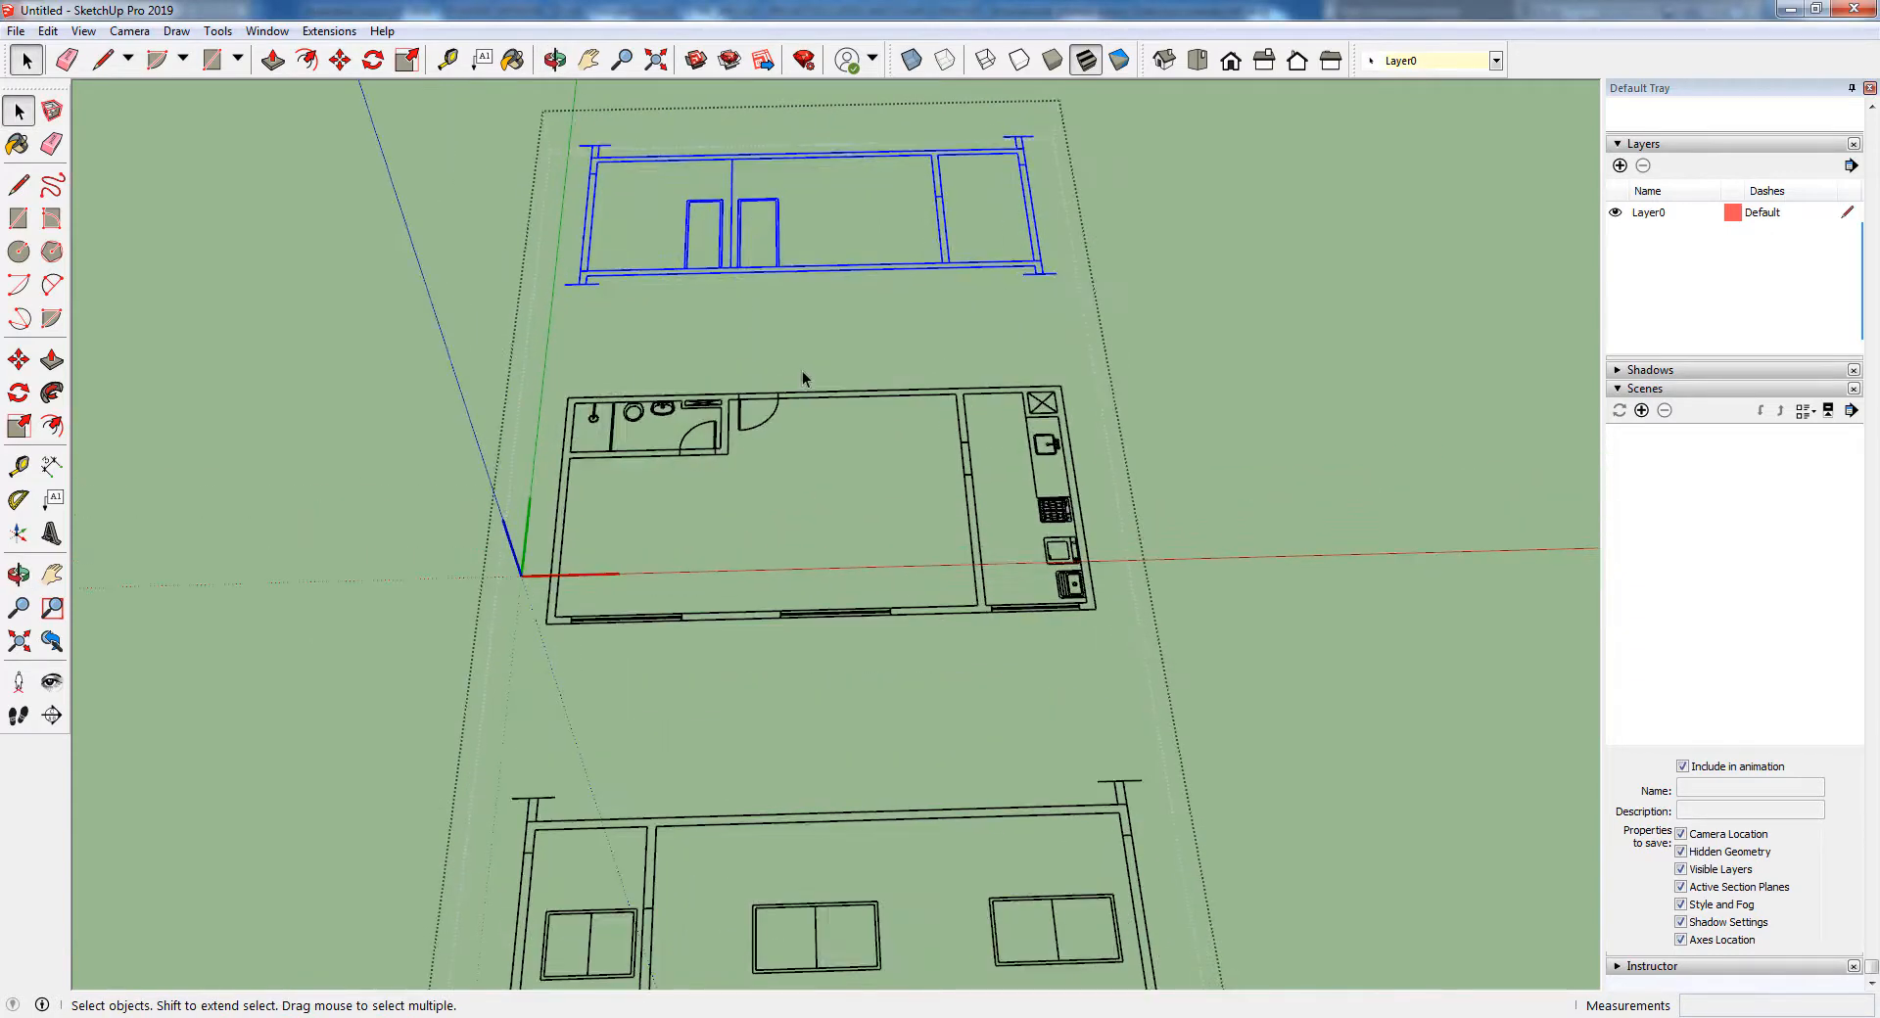
{"action": "scroll", "coordinate": [802, 377], "scroll_direction": "down", "scroll_amount": 3}
{"action": "key", "text": "Delete"}
Exit the imported component, explode it into separate geometry, and clear the selection
{"action": "mouse_move", "coordinate": [693, 255]}
{"action": "middle_mouse_down"}
{"action": "mouse_move", "coordinate": [713, 216]}
{"action": "mouse_move", "coordinate": [653, 607]}
{"action": "mouse_move", "coordinate": [756, 591]}
{"action": "middle_mouse_up"}
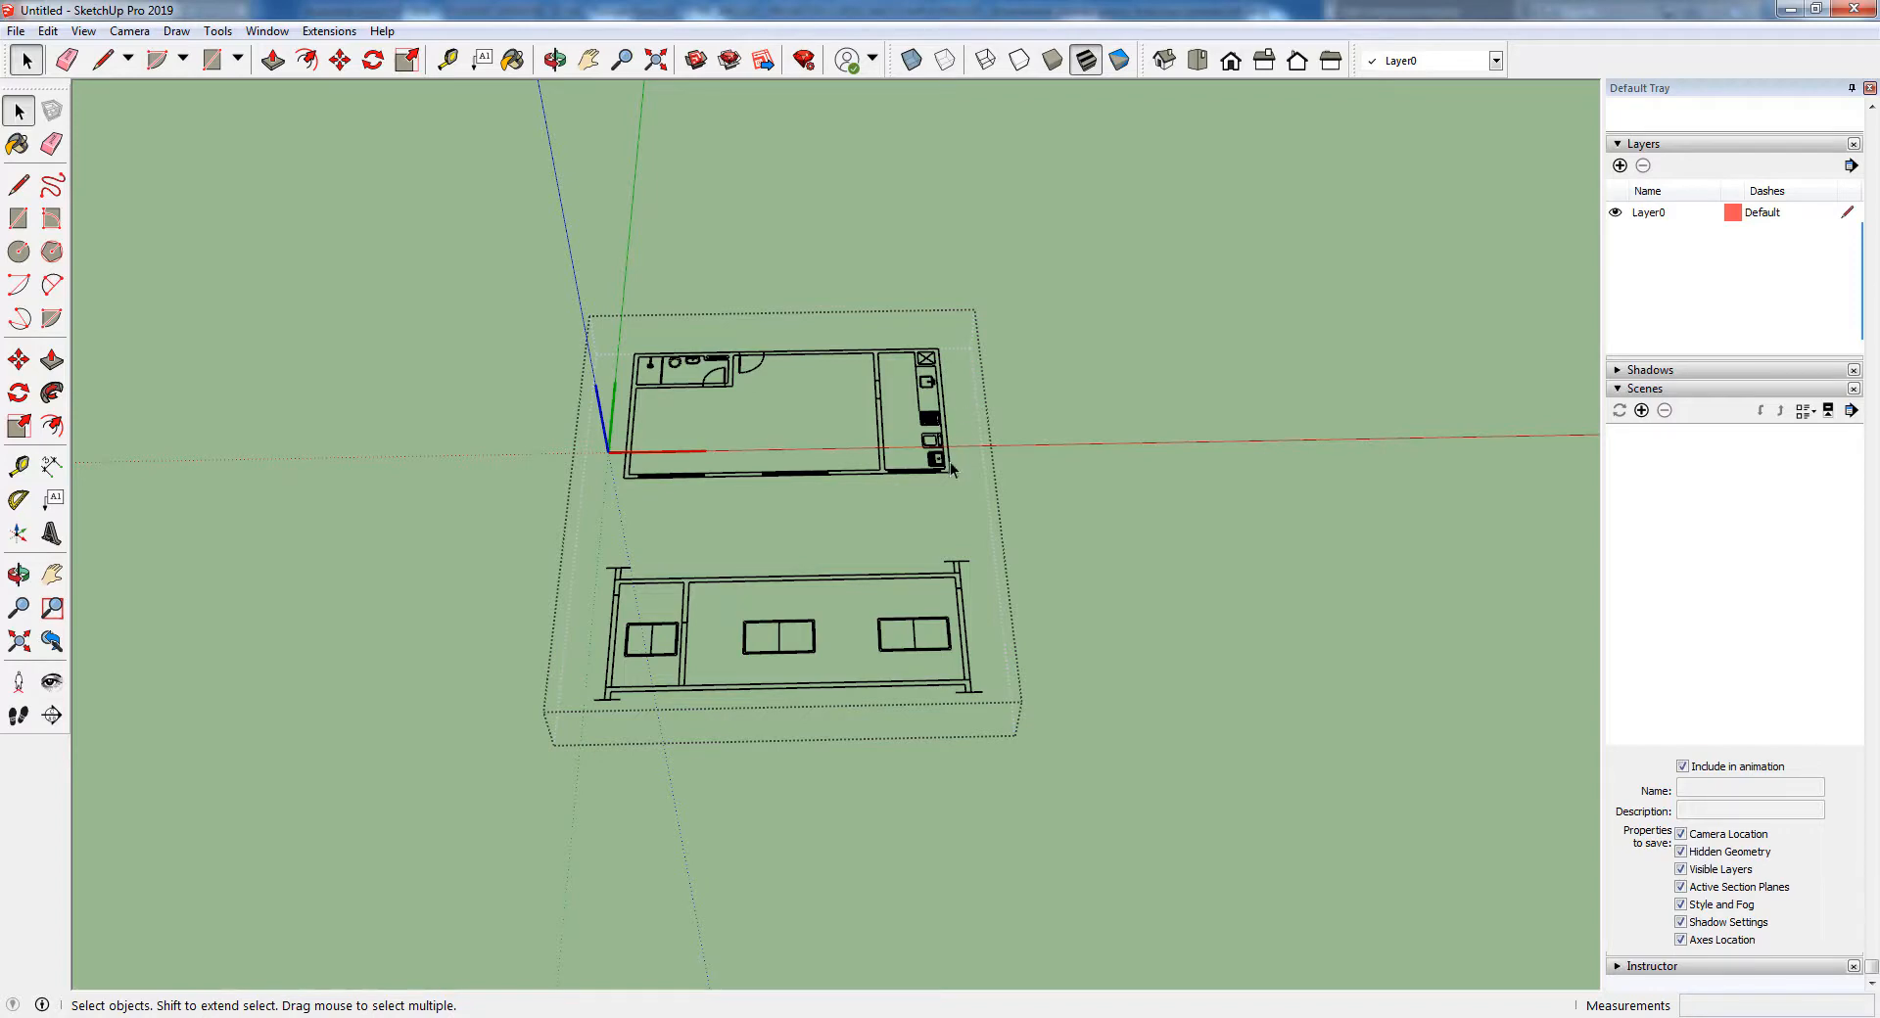
{"action": "middle_click_drag", "start_coordinate": [769, 536], "coordinate": [925, 475]}
{"action": "left_click", "coordinate": [902, 500]}
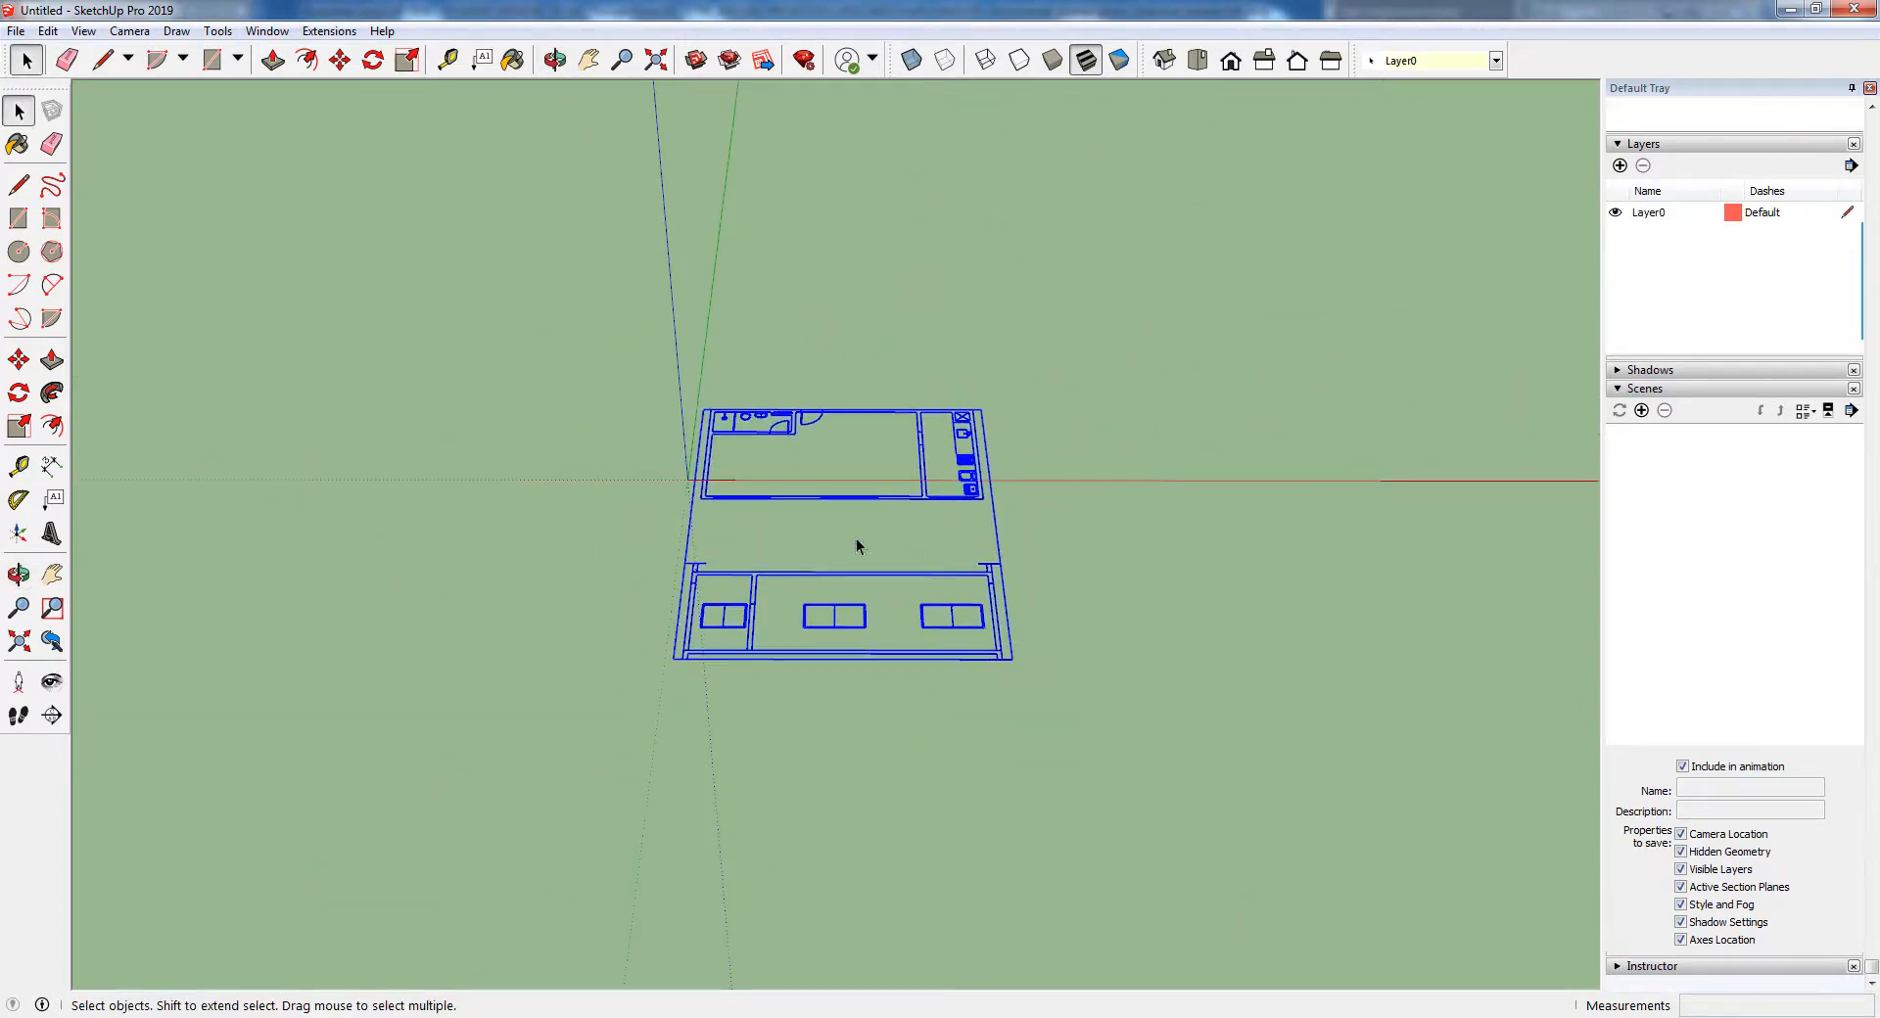
{"action": "middle_click_drag", "start_coordinate": [855, 538], "coordinate": [822, 630]}
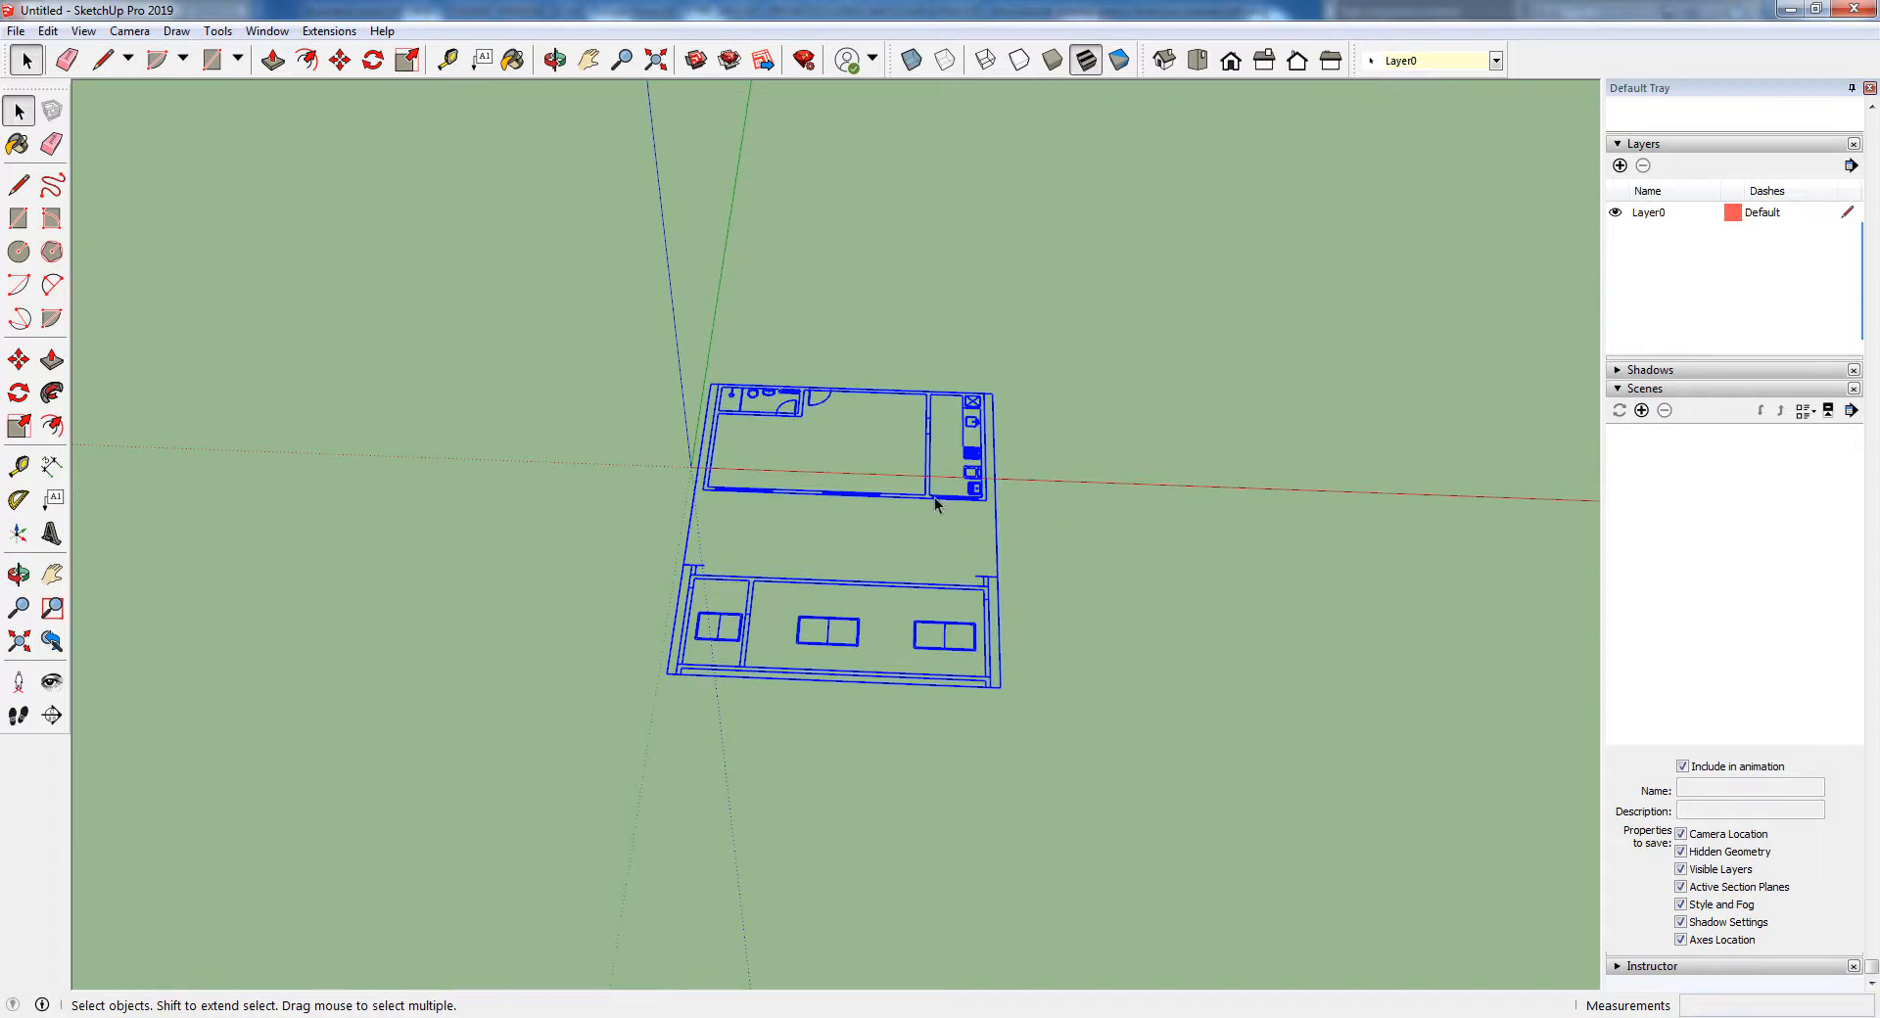
{"action": "scroll", "coordinate": [923, 627], "scroll_direction": "up", "scroll_amount": 4}
{"action": "right_click", "coordinate": [873, 419]}
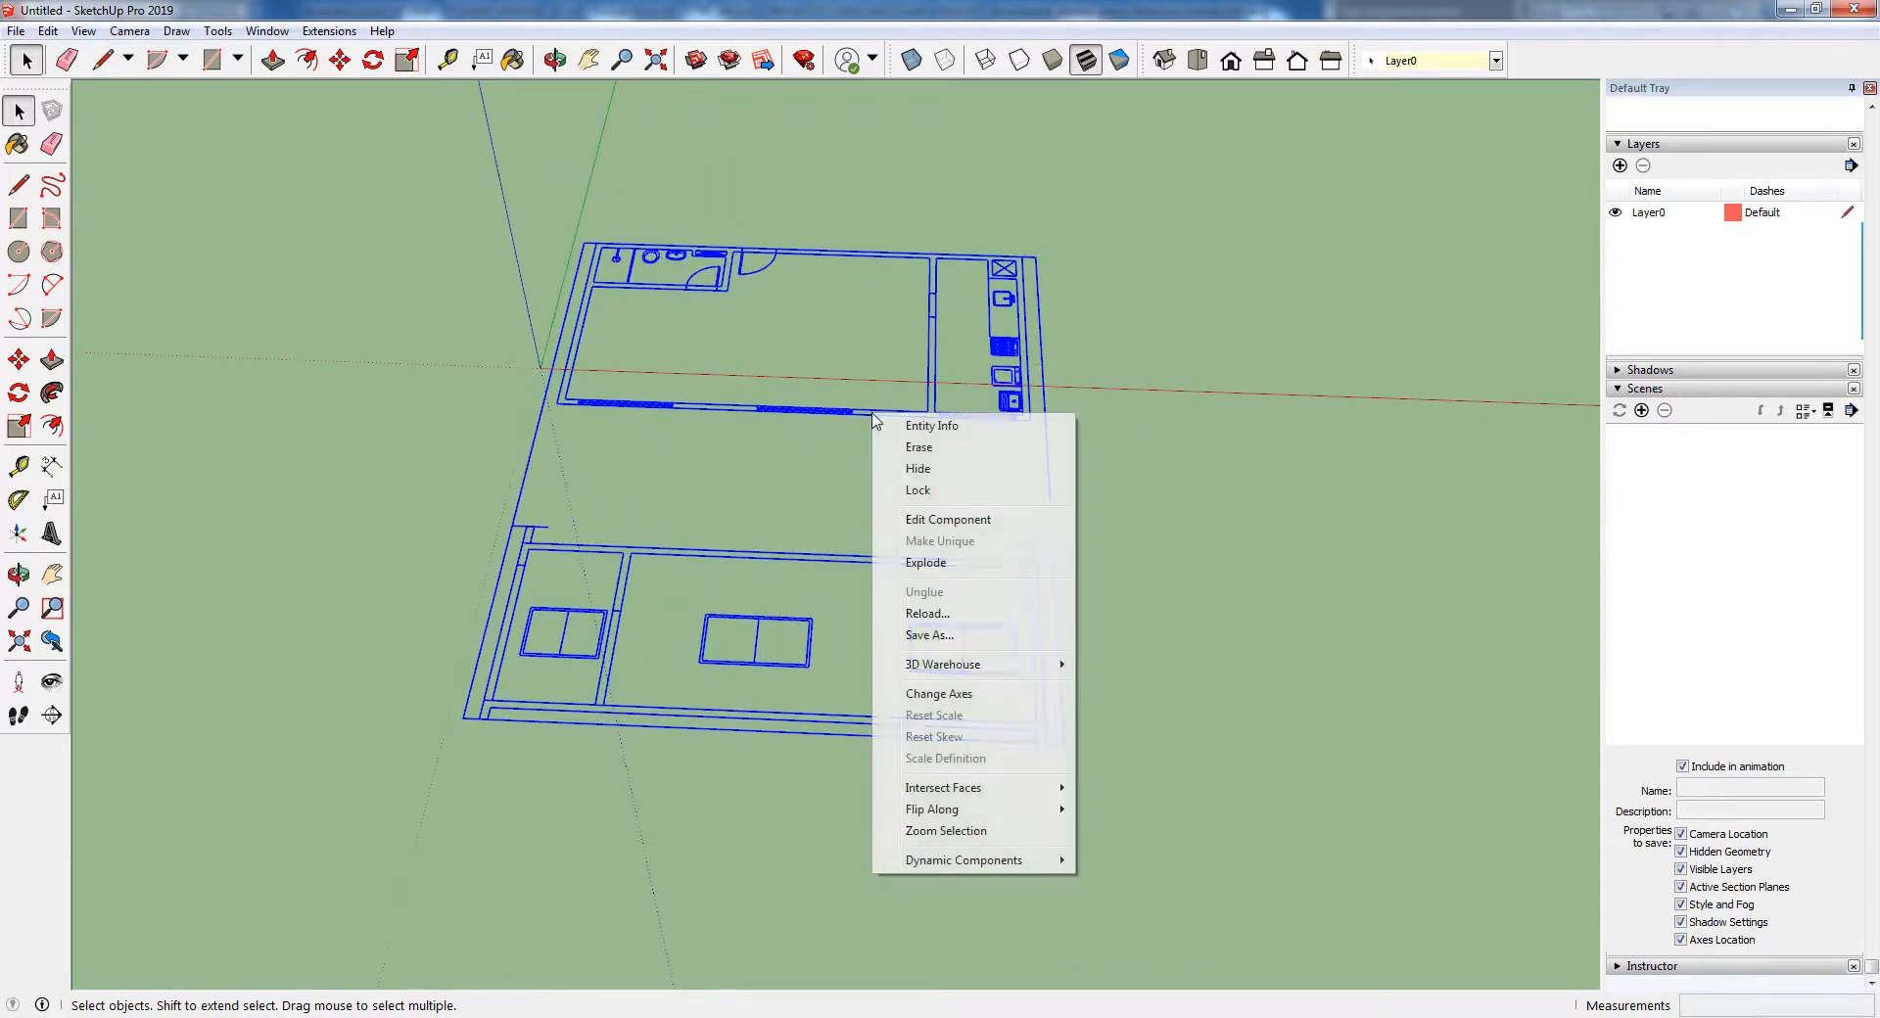
{"action": "left_click", "coordinate": [954, 566]}
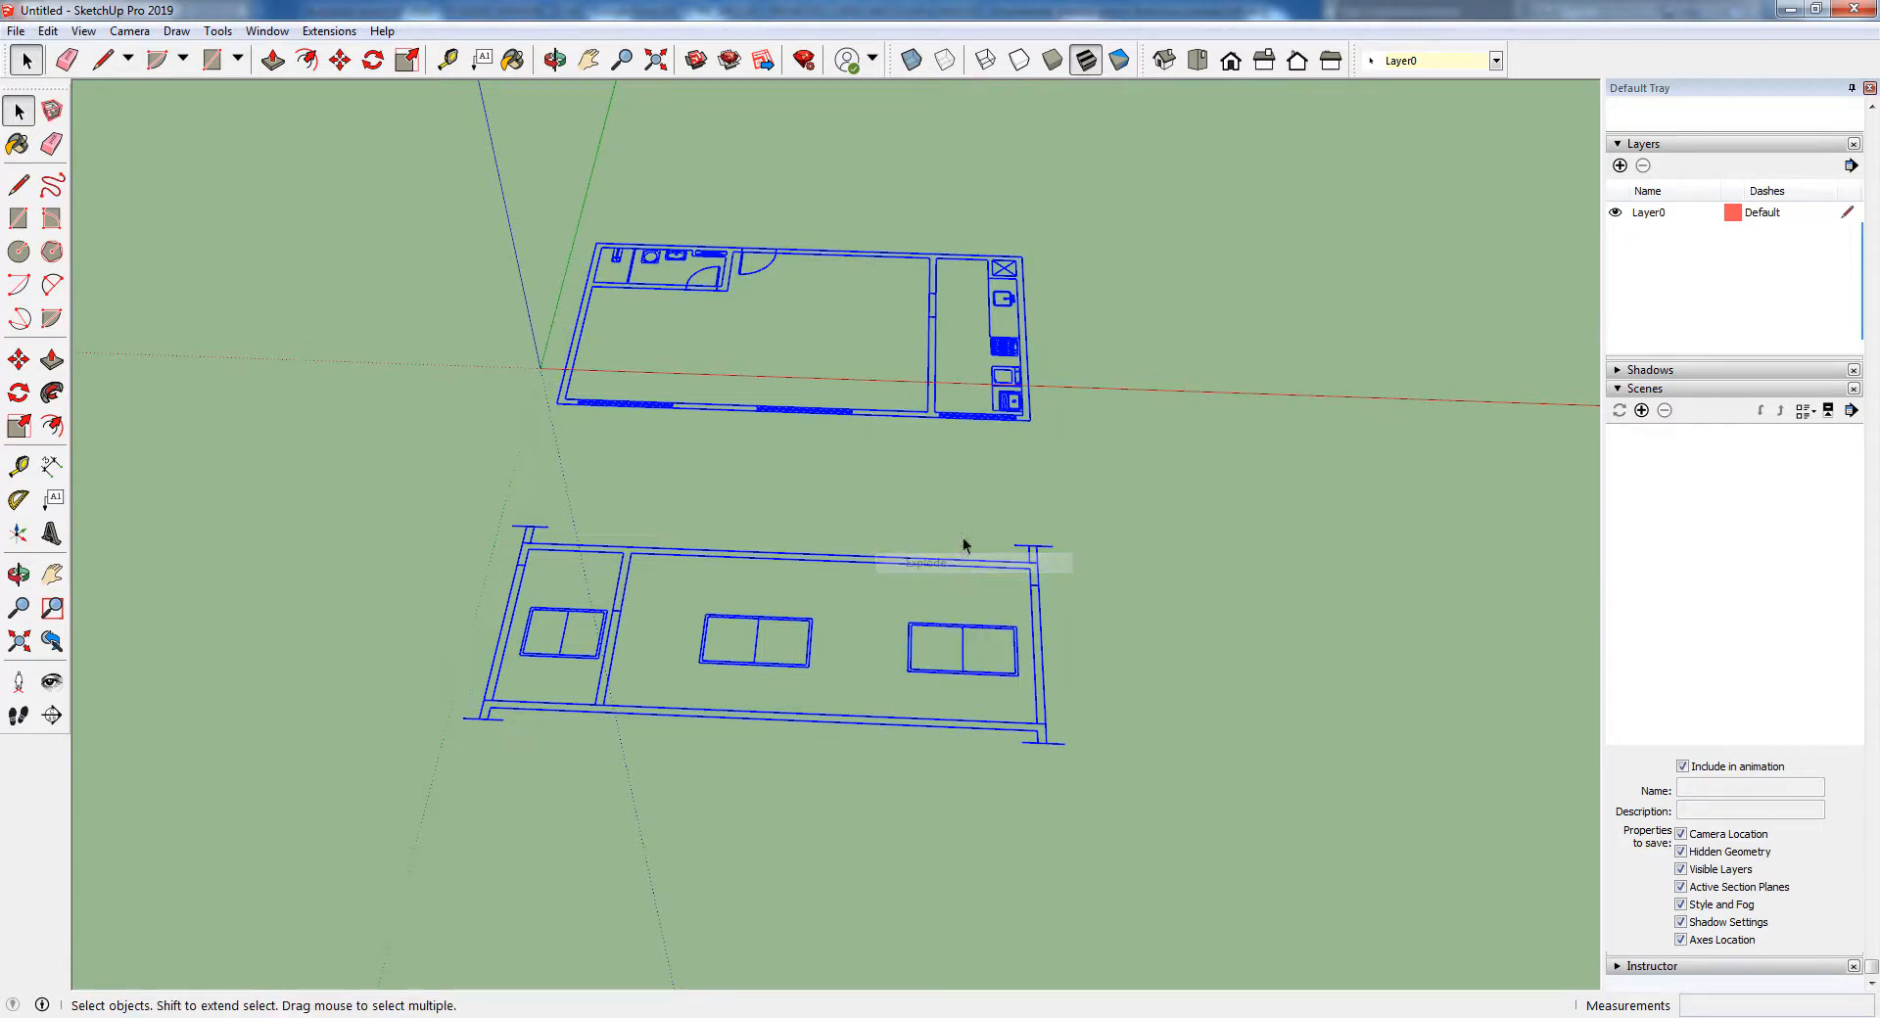
{"action": "left_click", "coordinate": [1061, 515]}
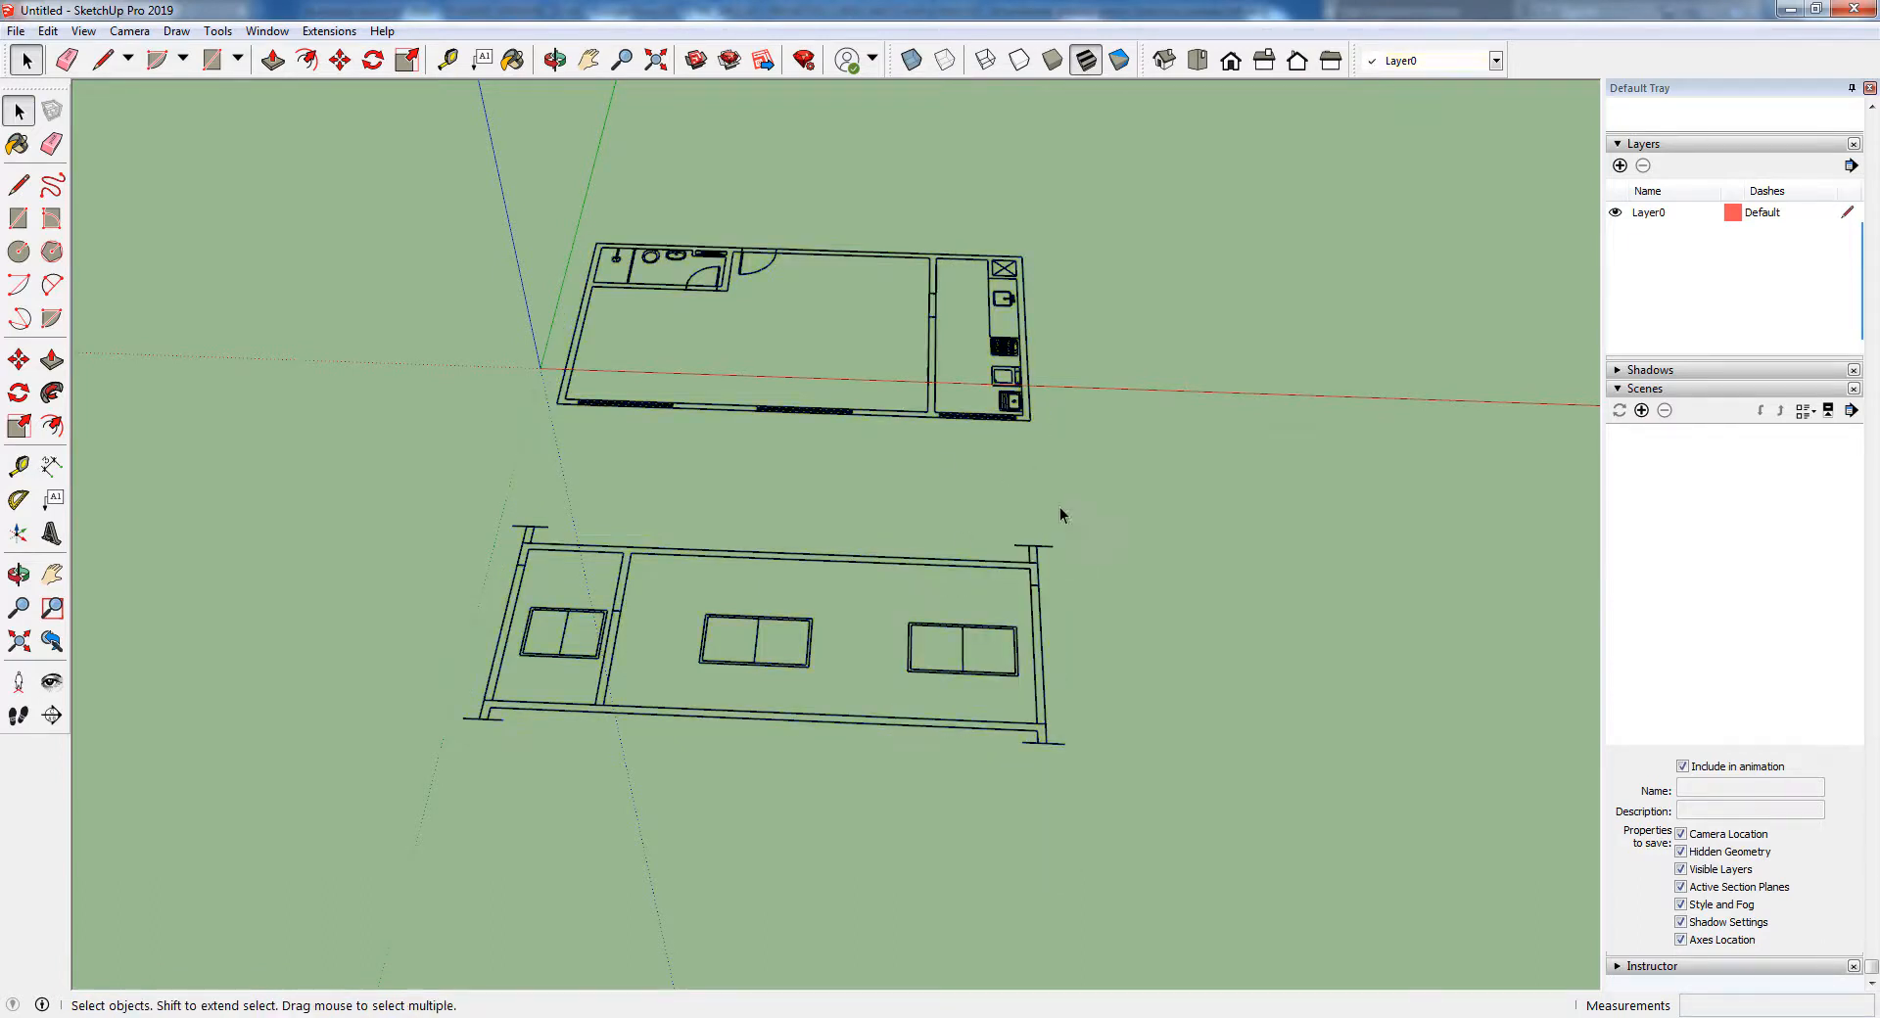
{"action": "left_click", "coordinate": [893, 416]}
{"action": "left_click", "coordinate": [965, 625]}
{"action": "left_click", "coordinate": [845, 646]}
Select all lines of the section with the three windows and make them a group
{"action": "middle_click_drag", "start_coordinate": [683, 513], "coordinate": [618, 595]}
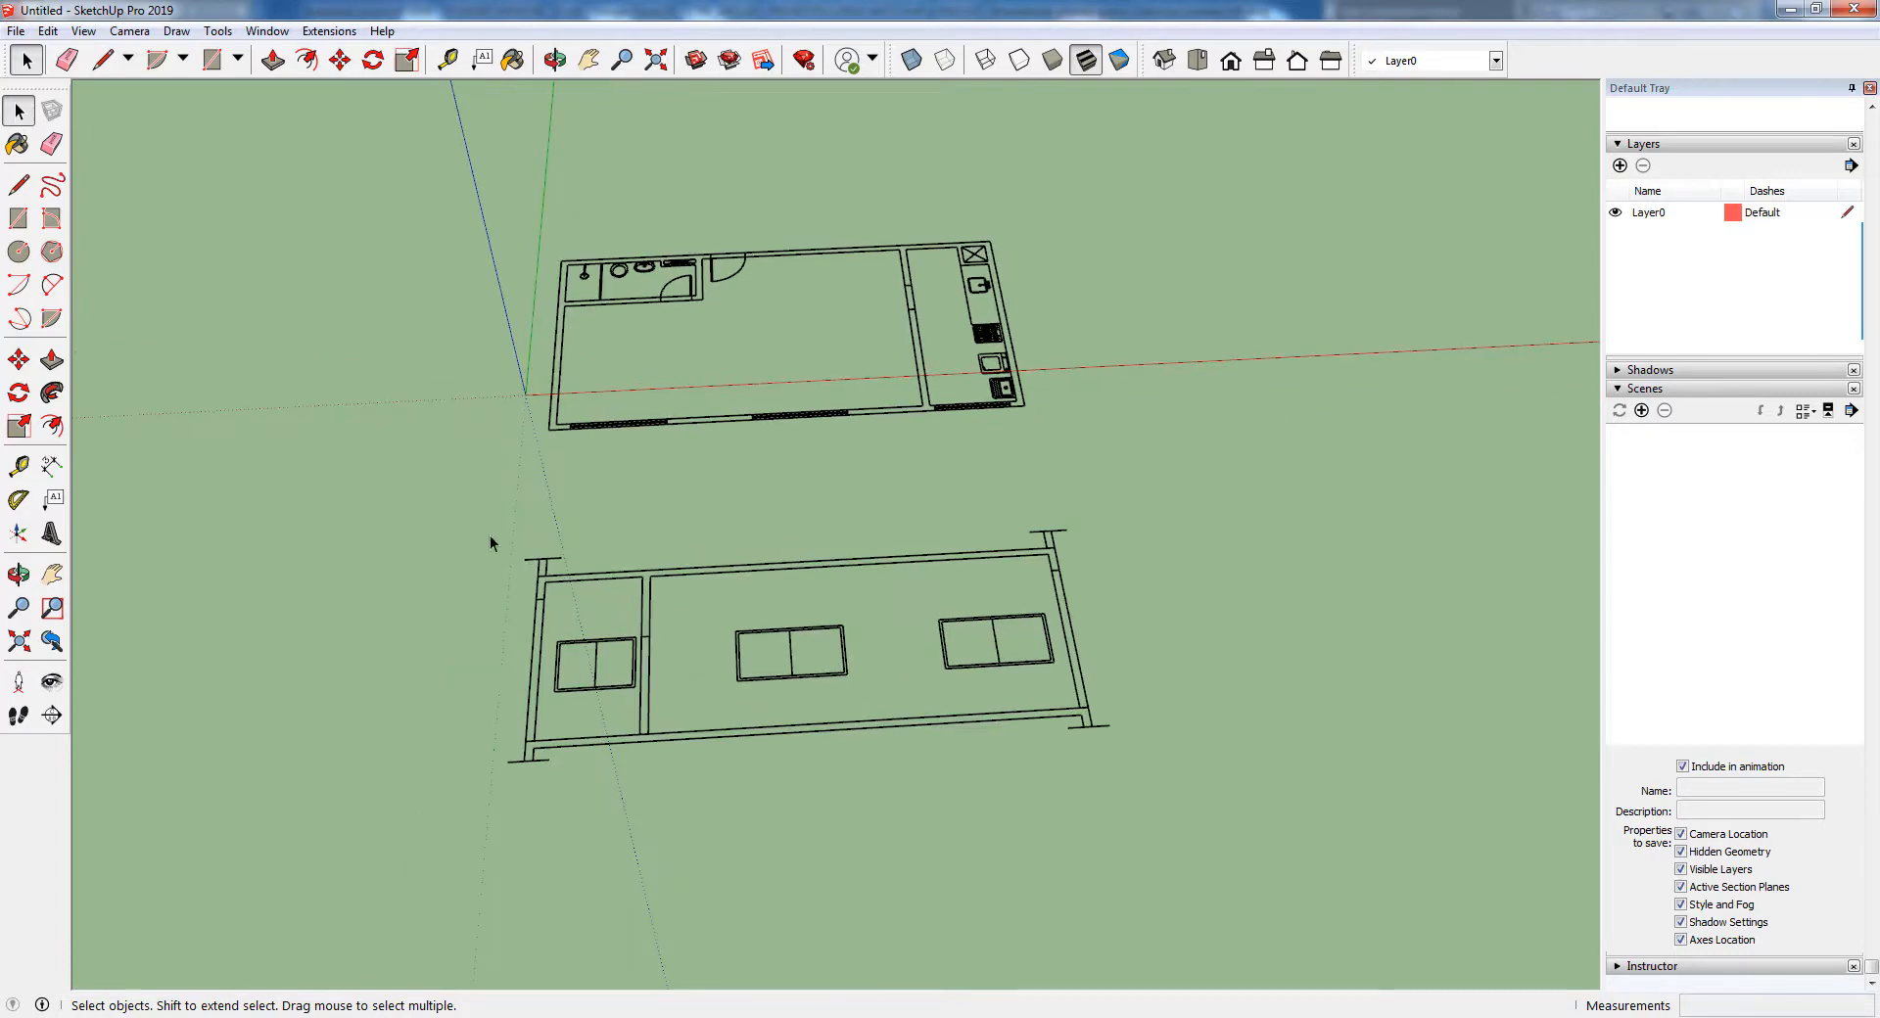
{"action": "left_click_drag", "start_coordinate": [440, 515], "coordinate": [1237, 808]}
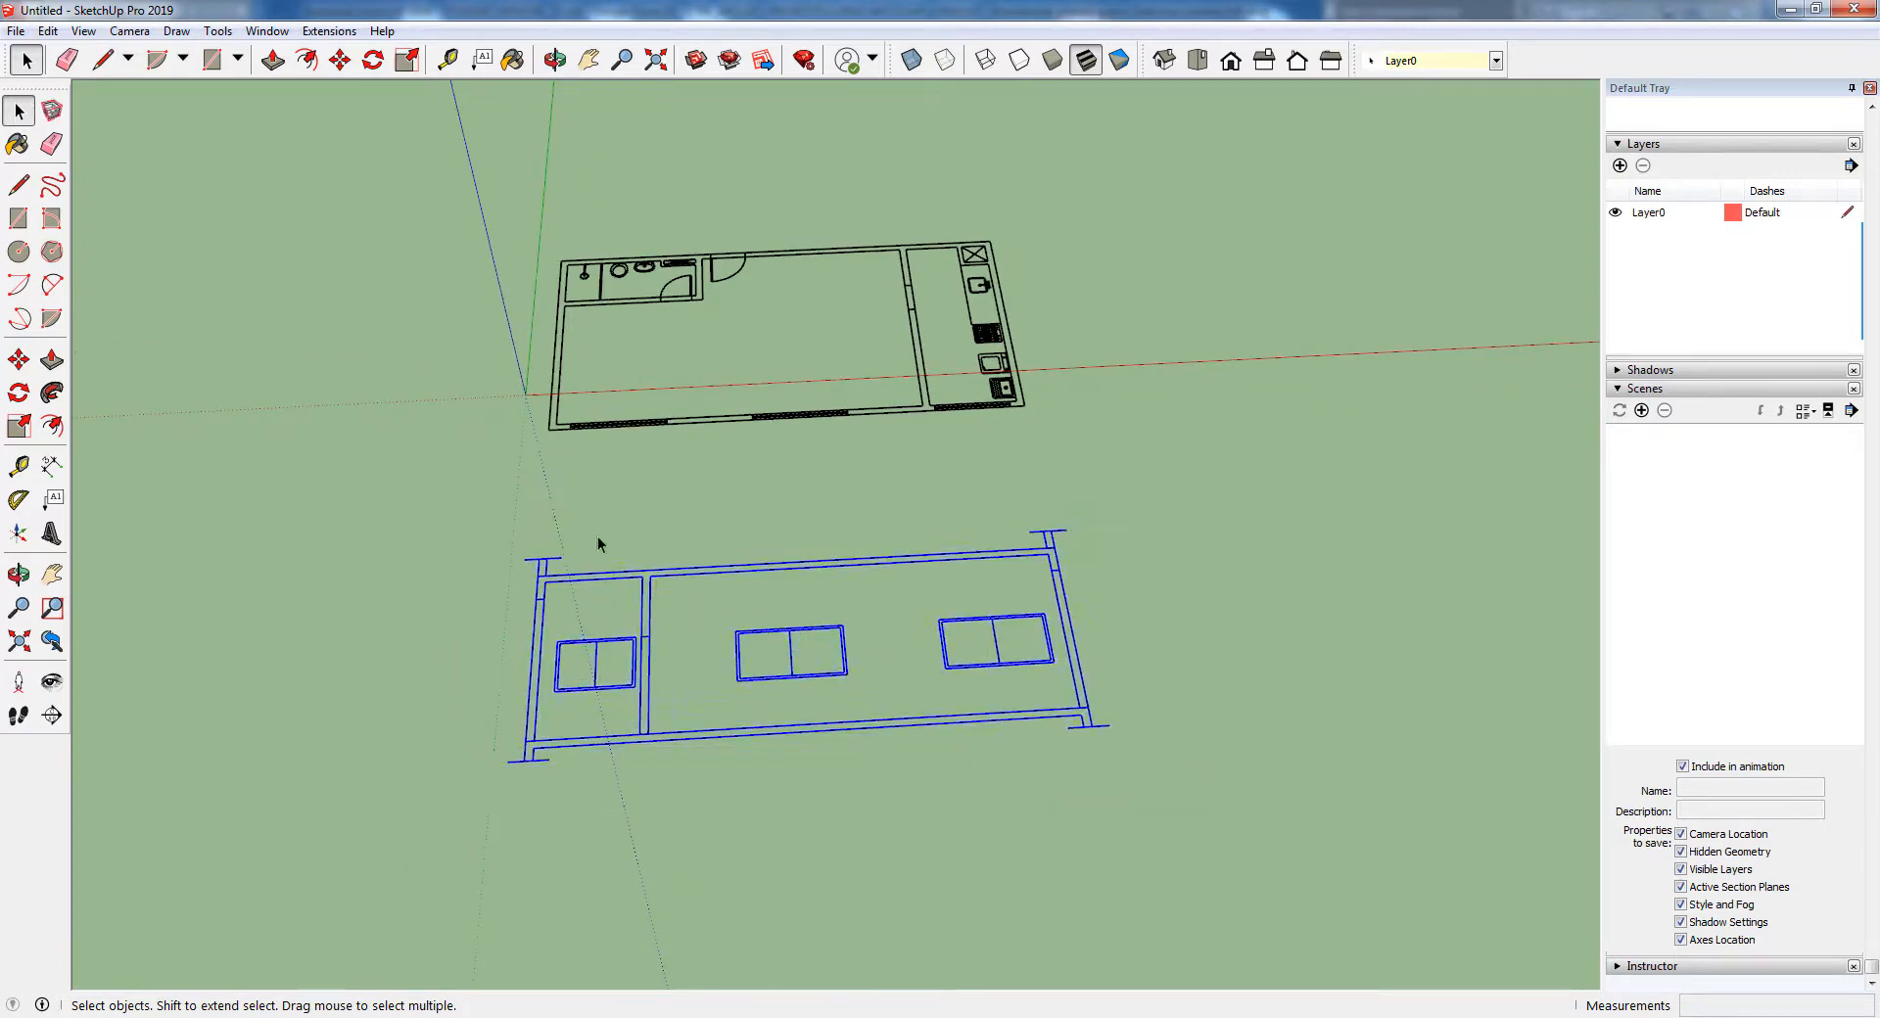
{"action": "left_click_drag", "start_coordinate": [498, 529], "coordinate": [1206, 827]}
{"action": "left_click_drag", "start_coordinate": [468, 503], "coordinate": [1095, 743]}
{"action": "right_click", "coordinate": [831, 574]}
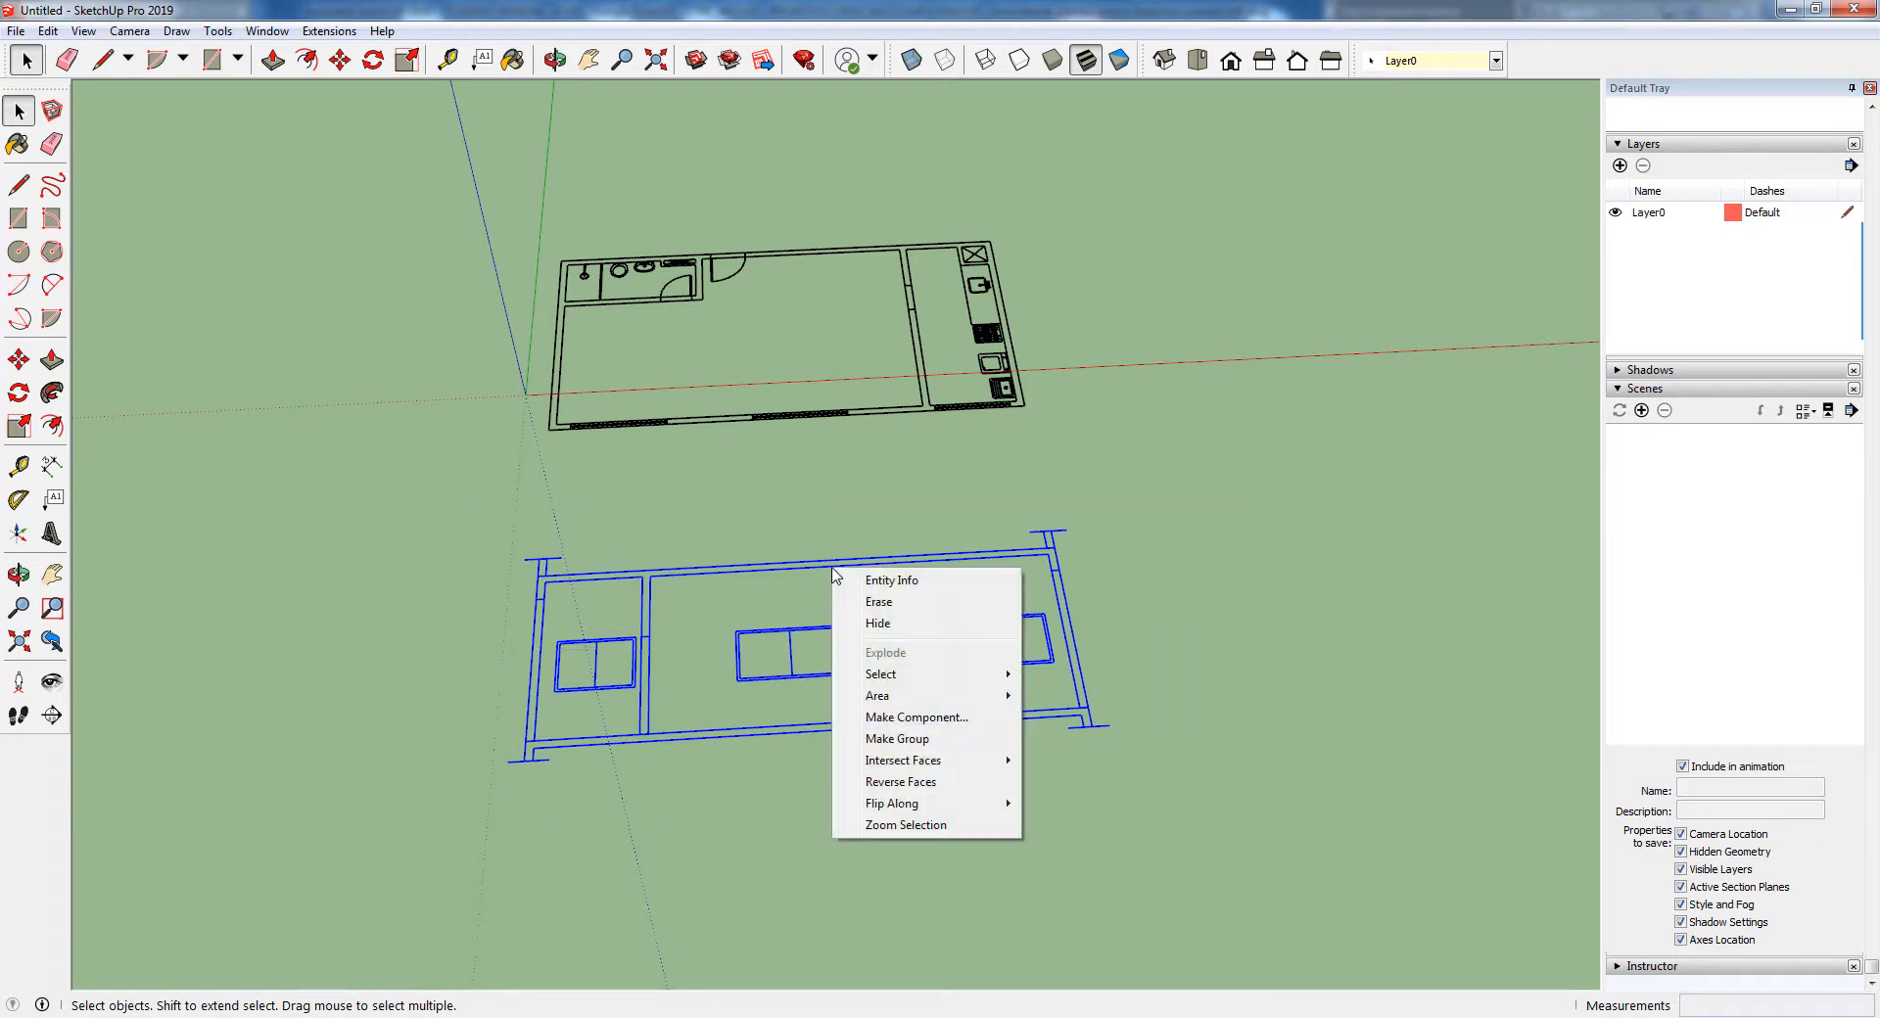
{"action": "left_click", "coordinate": [903, 741]}
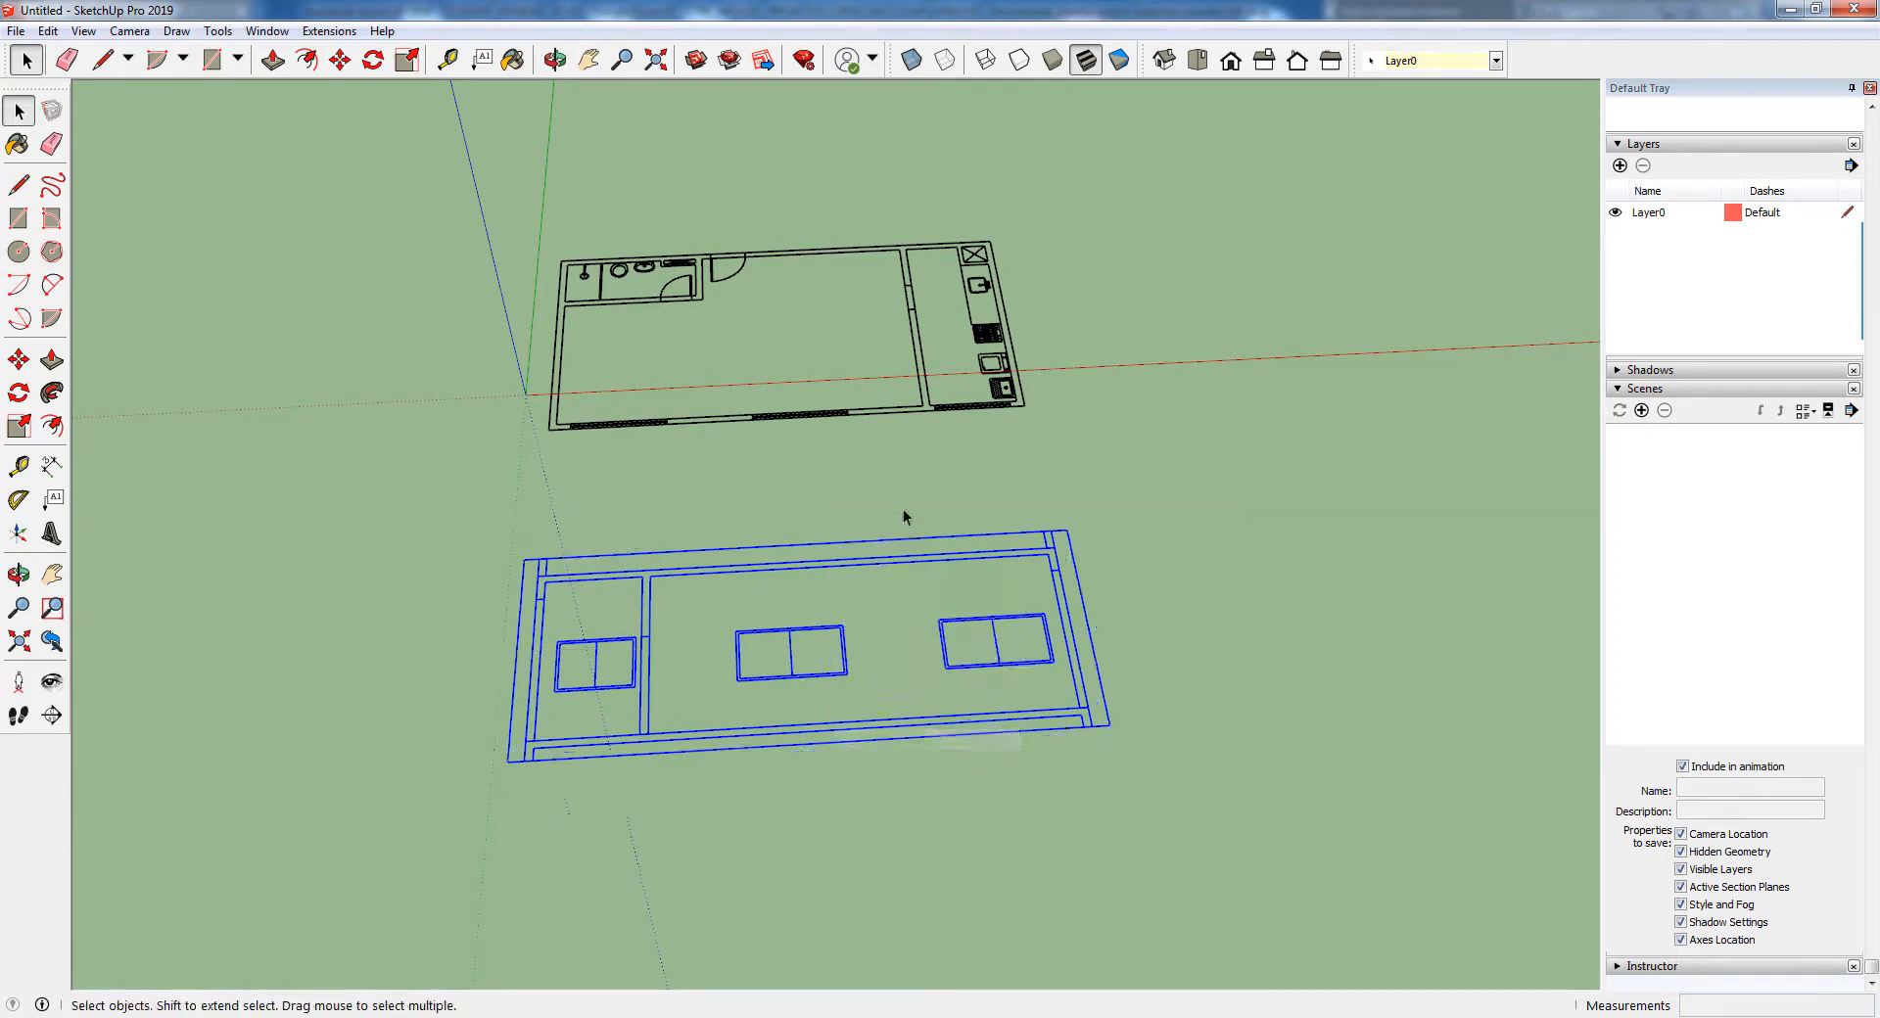
Select the whole floor plan with its fixtures and make it a separate group
{"action": "middle_click_drag", "start_coordinate": [902, 516], "coordinate": [842, 509]}
{"action": "left_click_drag", "start_coordinate": [996, 421], "coordinate": [1048, 431]}
{"action": "right_click", "coordinate": [928, 277]}
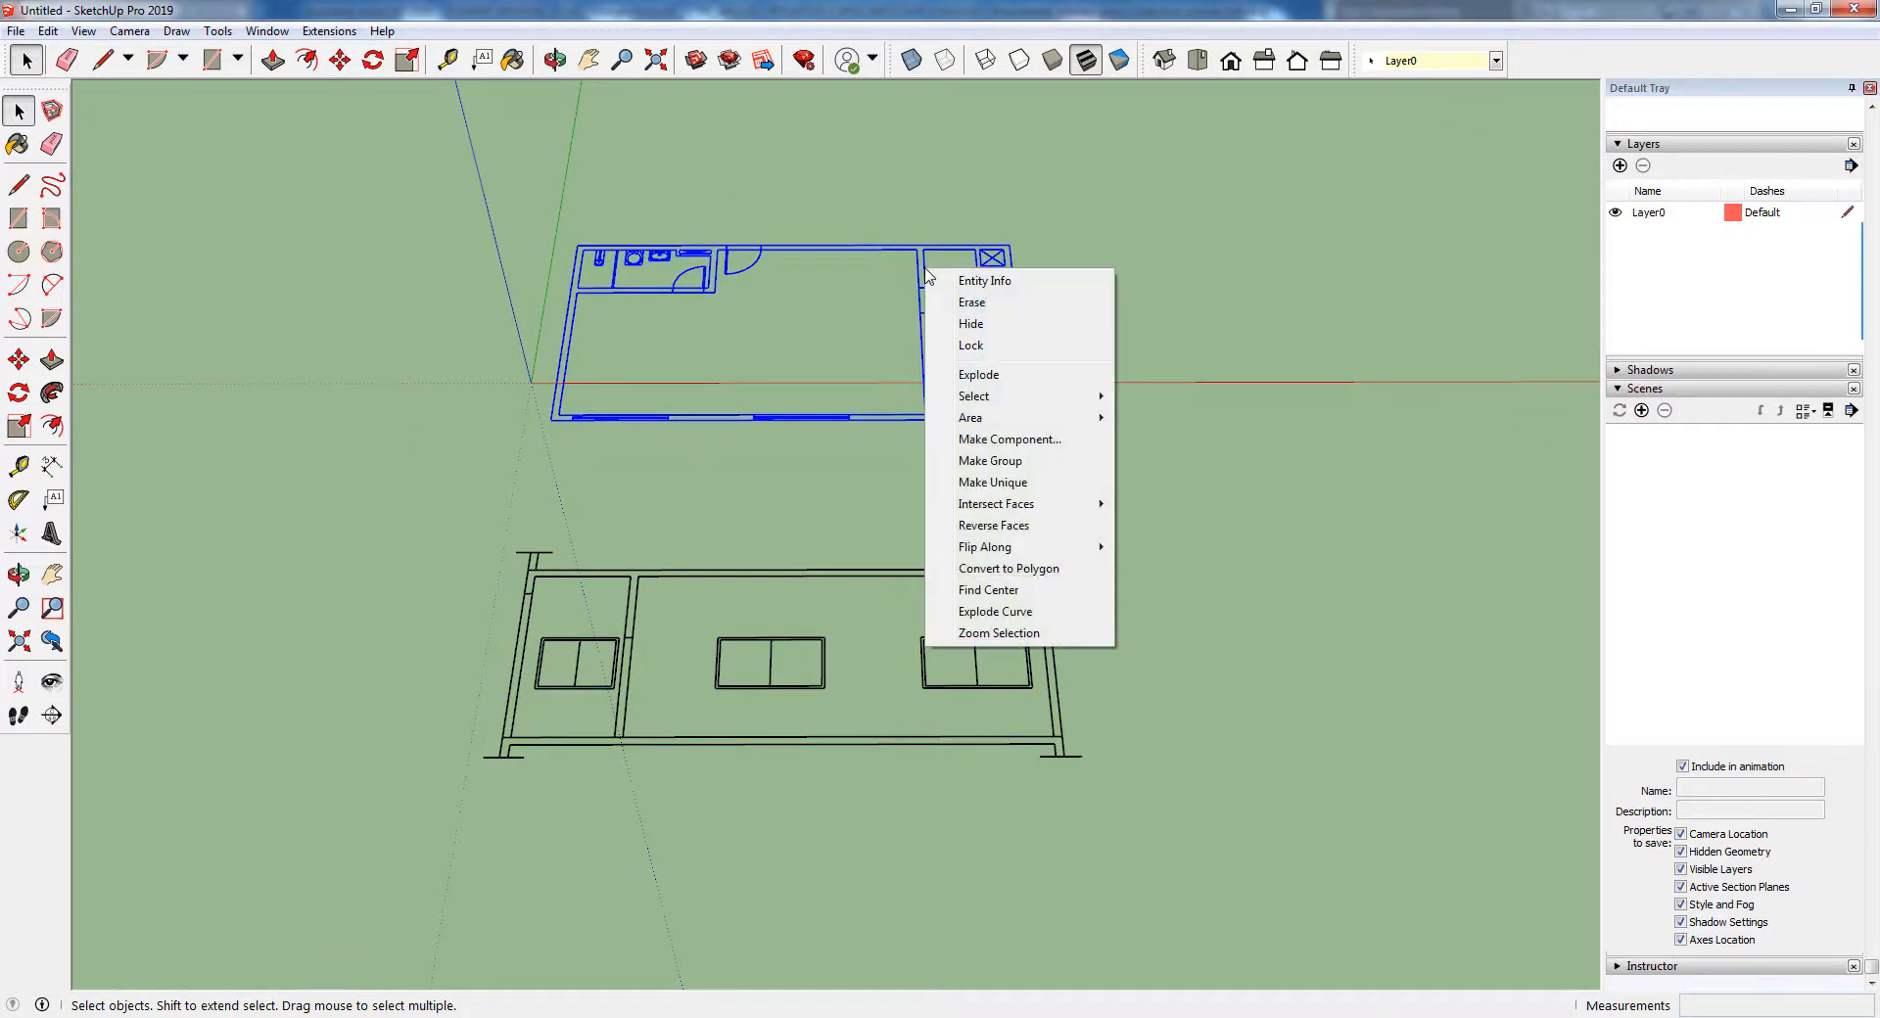
{"action": "left_click", "coordinate": [987, 461]}
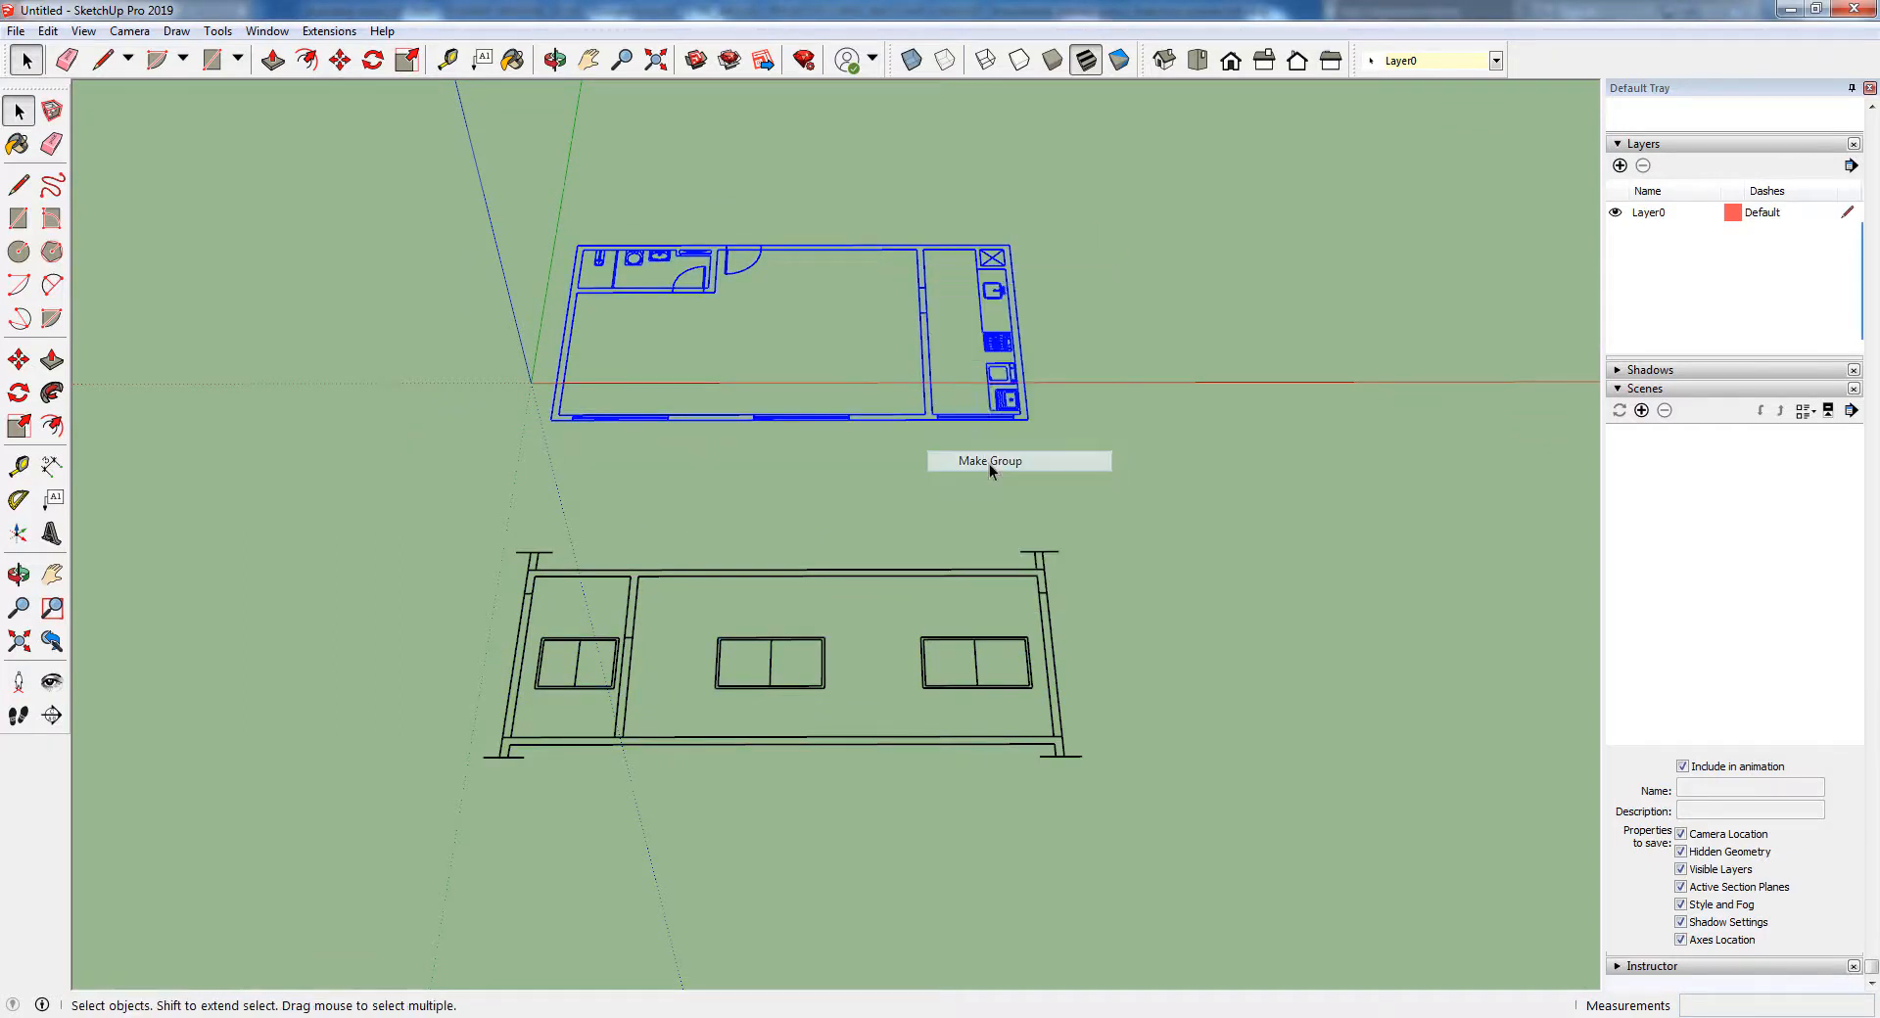
Rotate the section group upright by 90 degrees about the red axis, pivoting on a corner of its middle window
{"action": "left_click", "coordinate": [1043, 554]}
{"action": "middle_click_drag", "start_coordinate": [440, 686], "coordinate": [838, 530]}
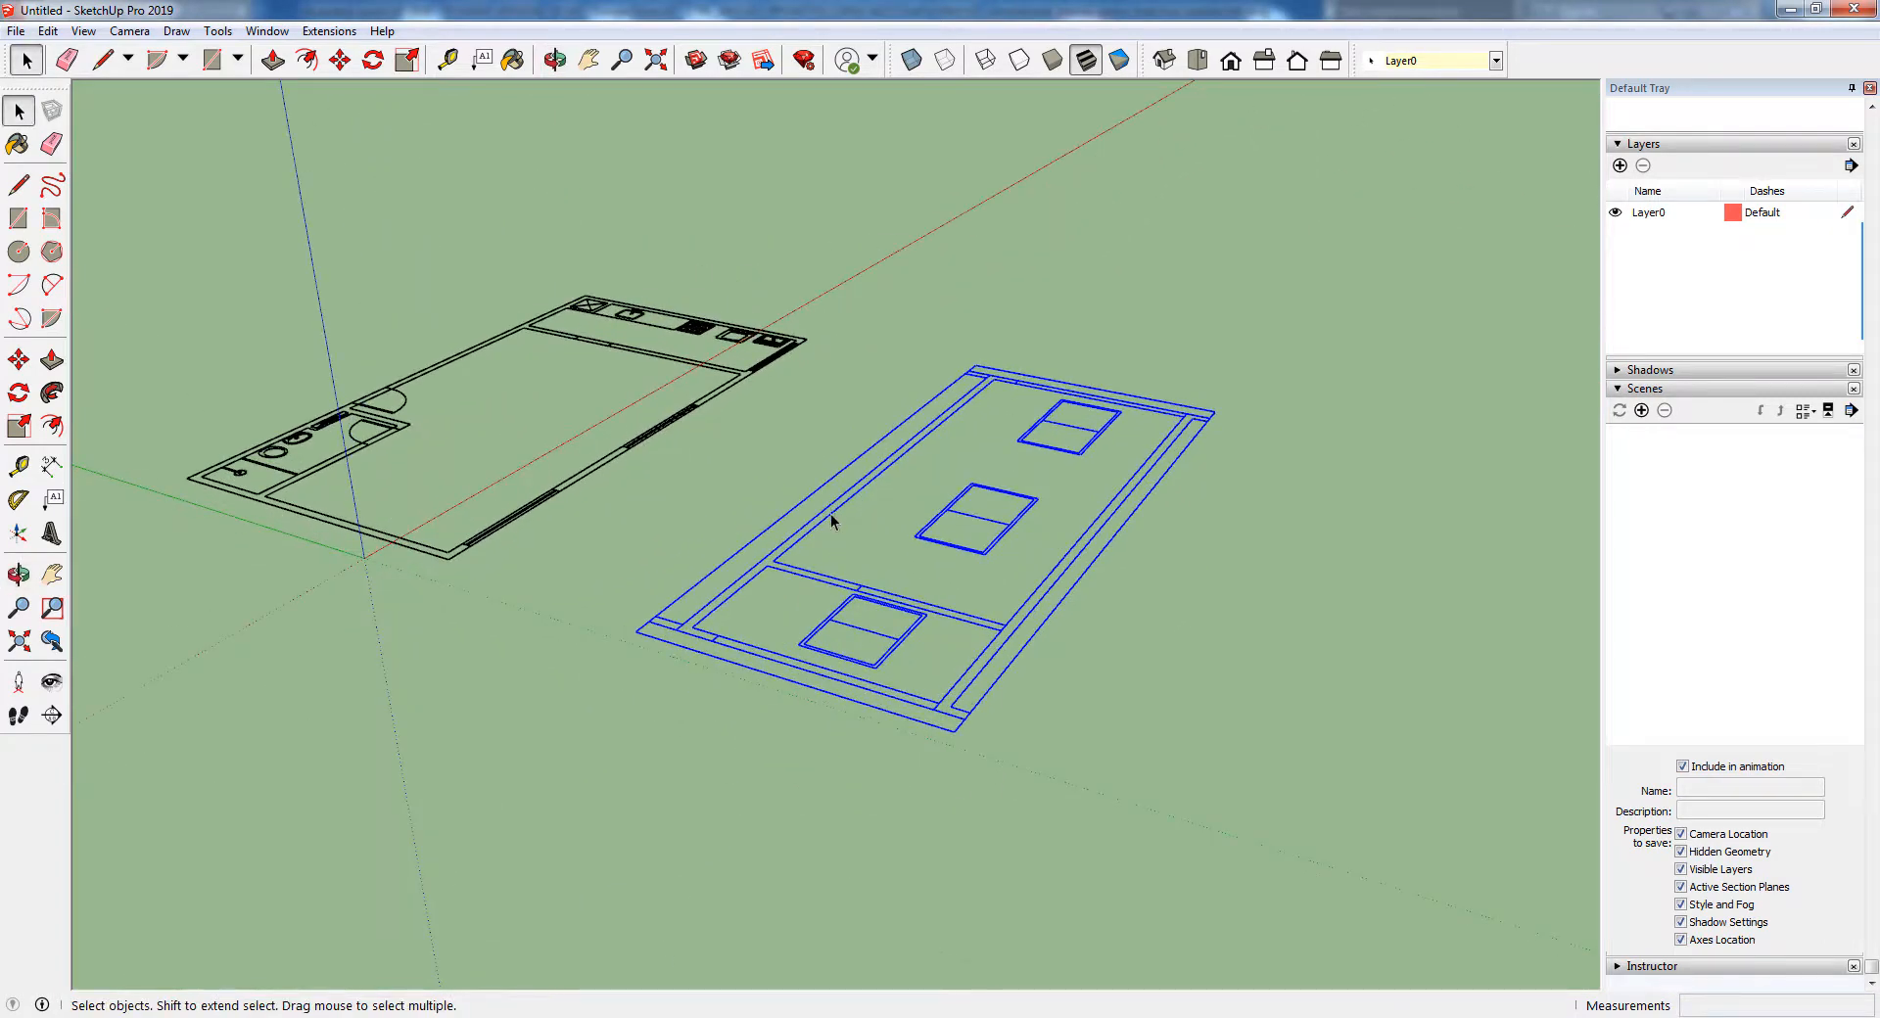
{"action": "left_click", "coordinate": [19, 393]}
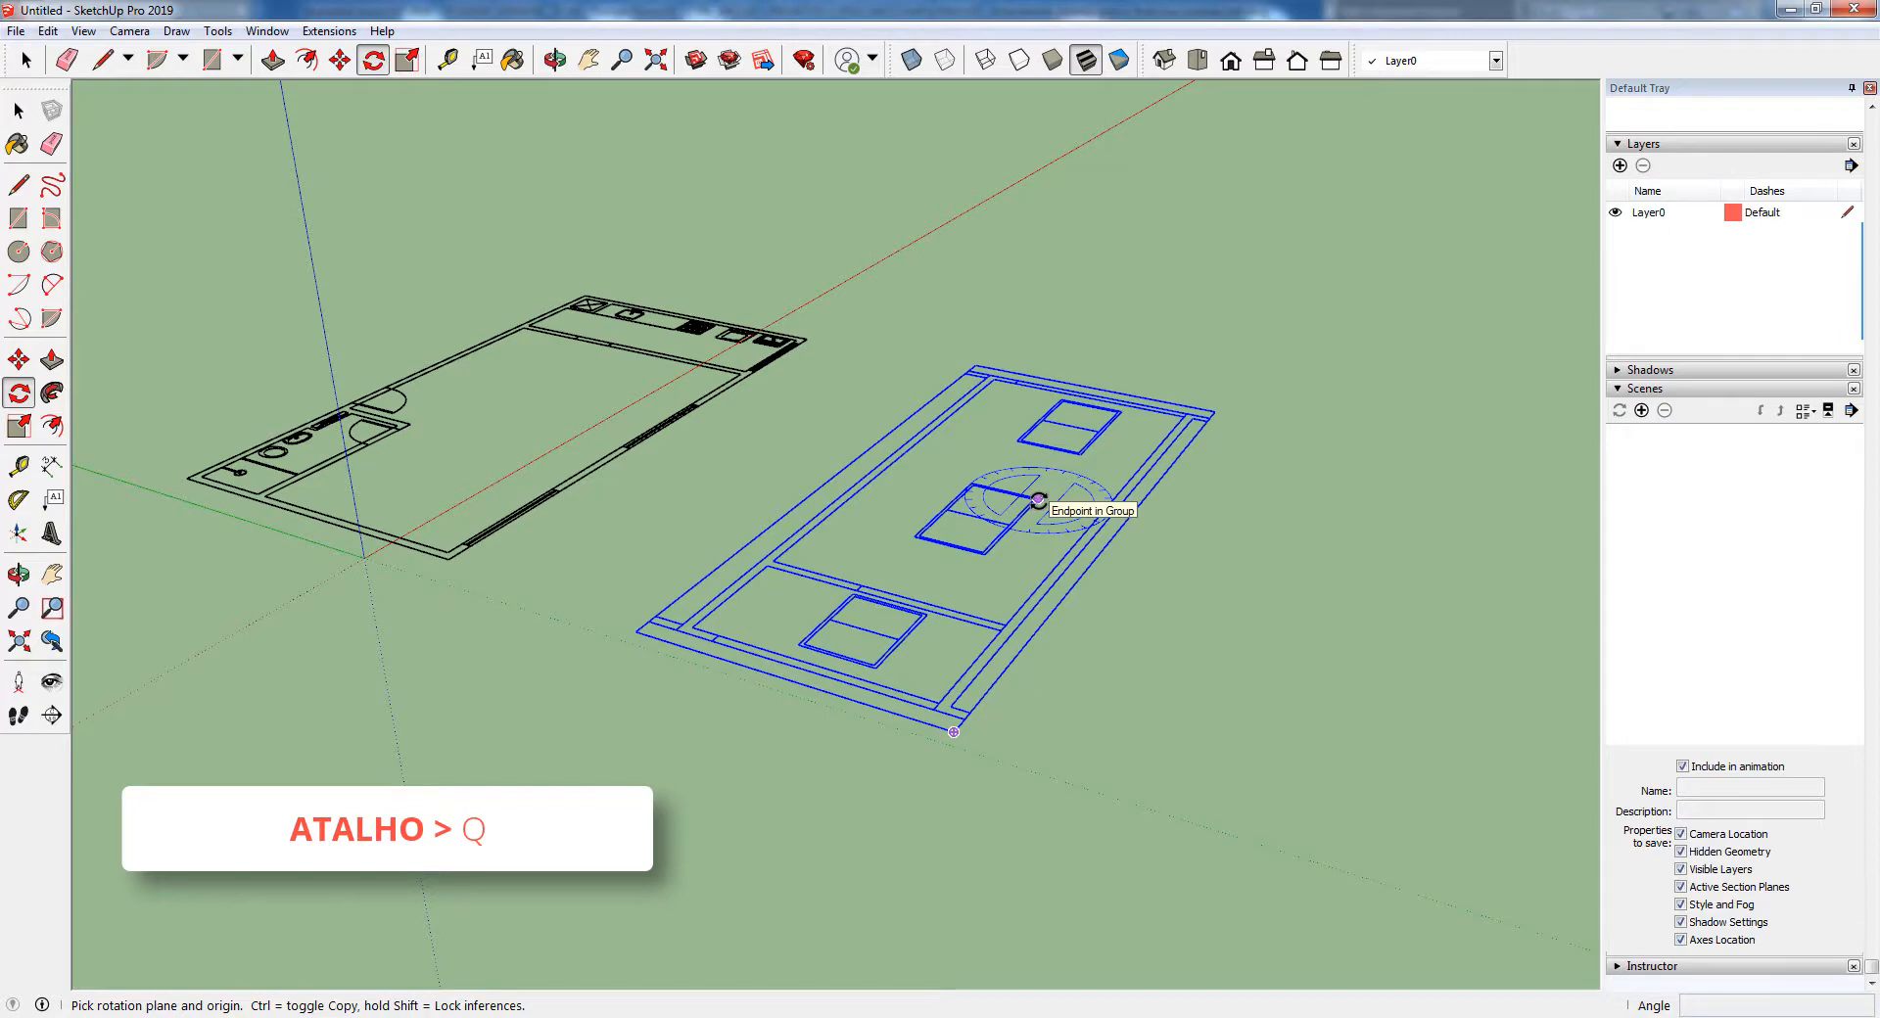
{"action": "key", "text": "Right"}
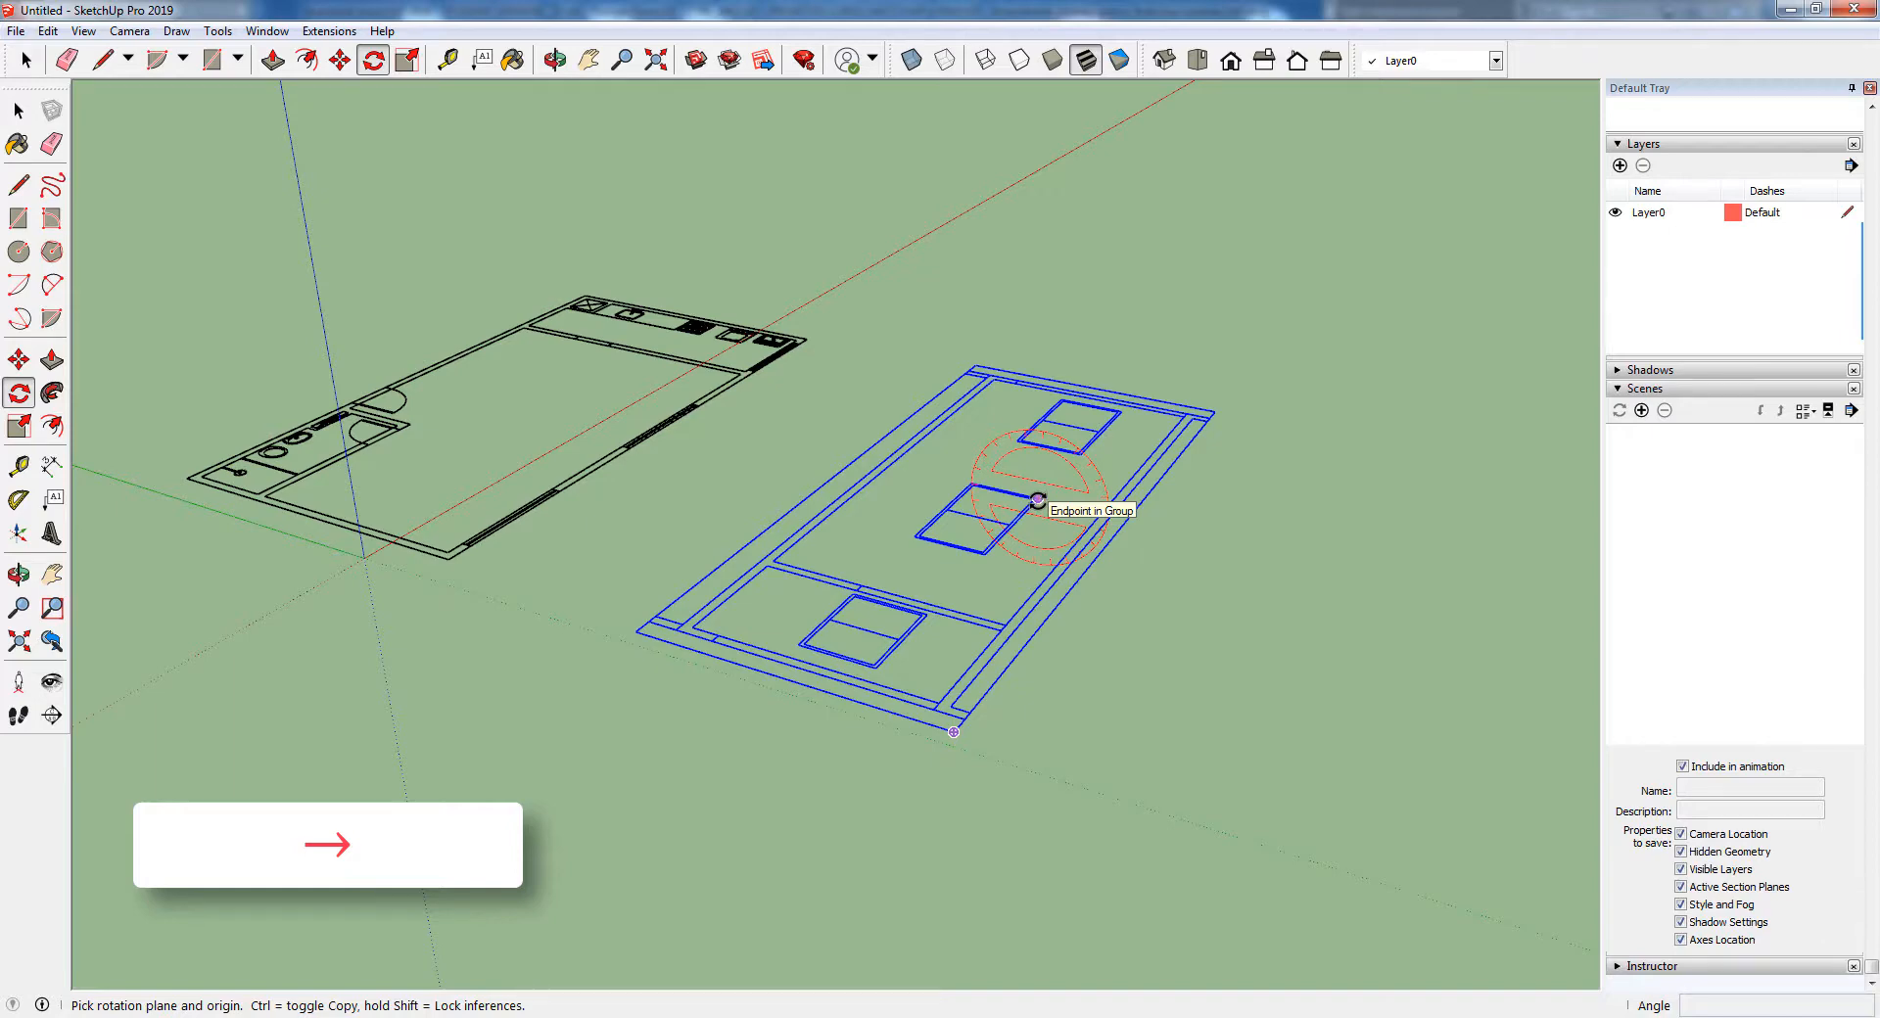
{"action": "left_click", "coordinate": [1038, 499]}
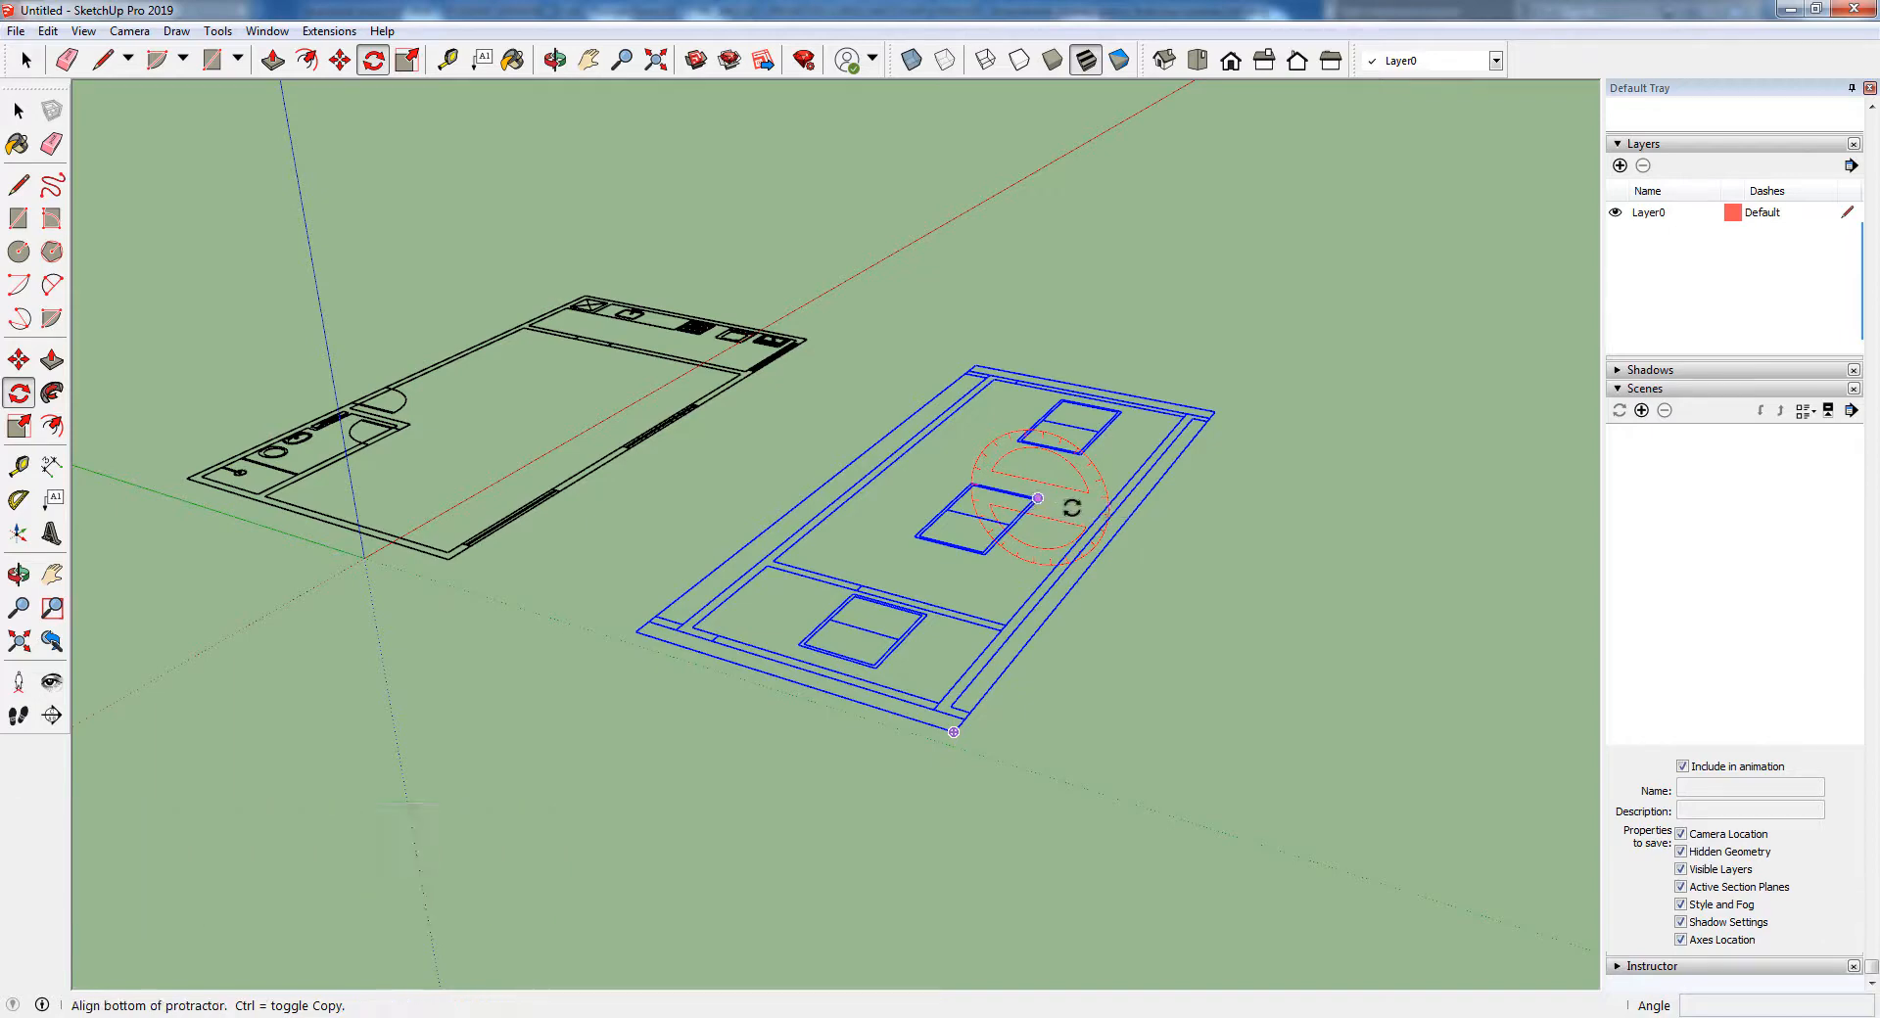
{"action": "left_click", "coordinate": [1312, 556]}
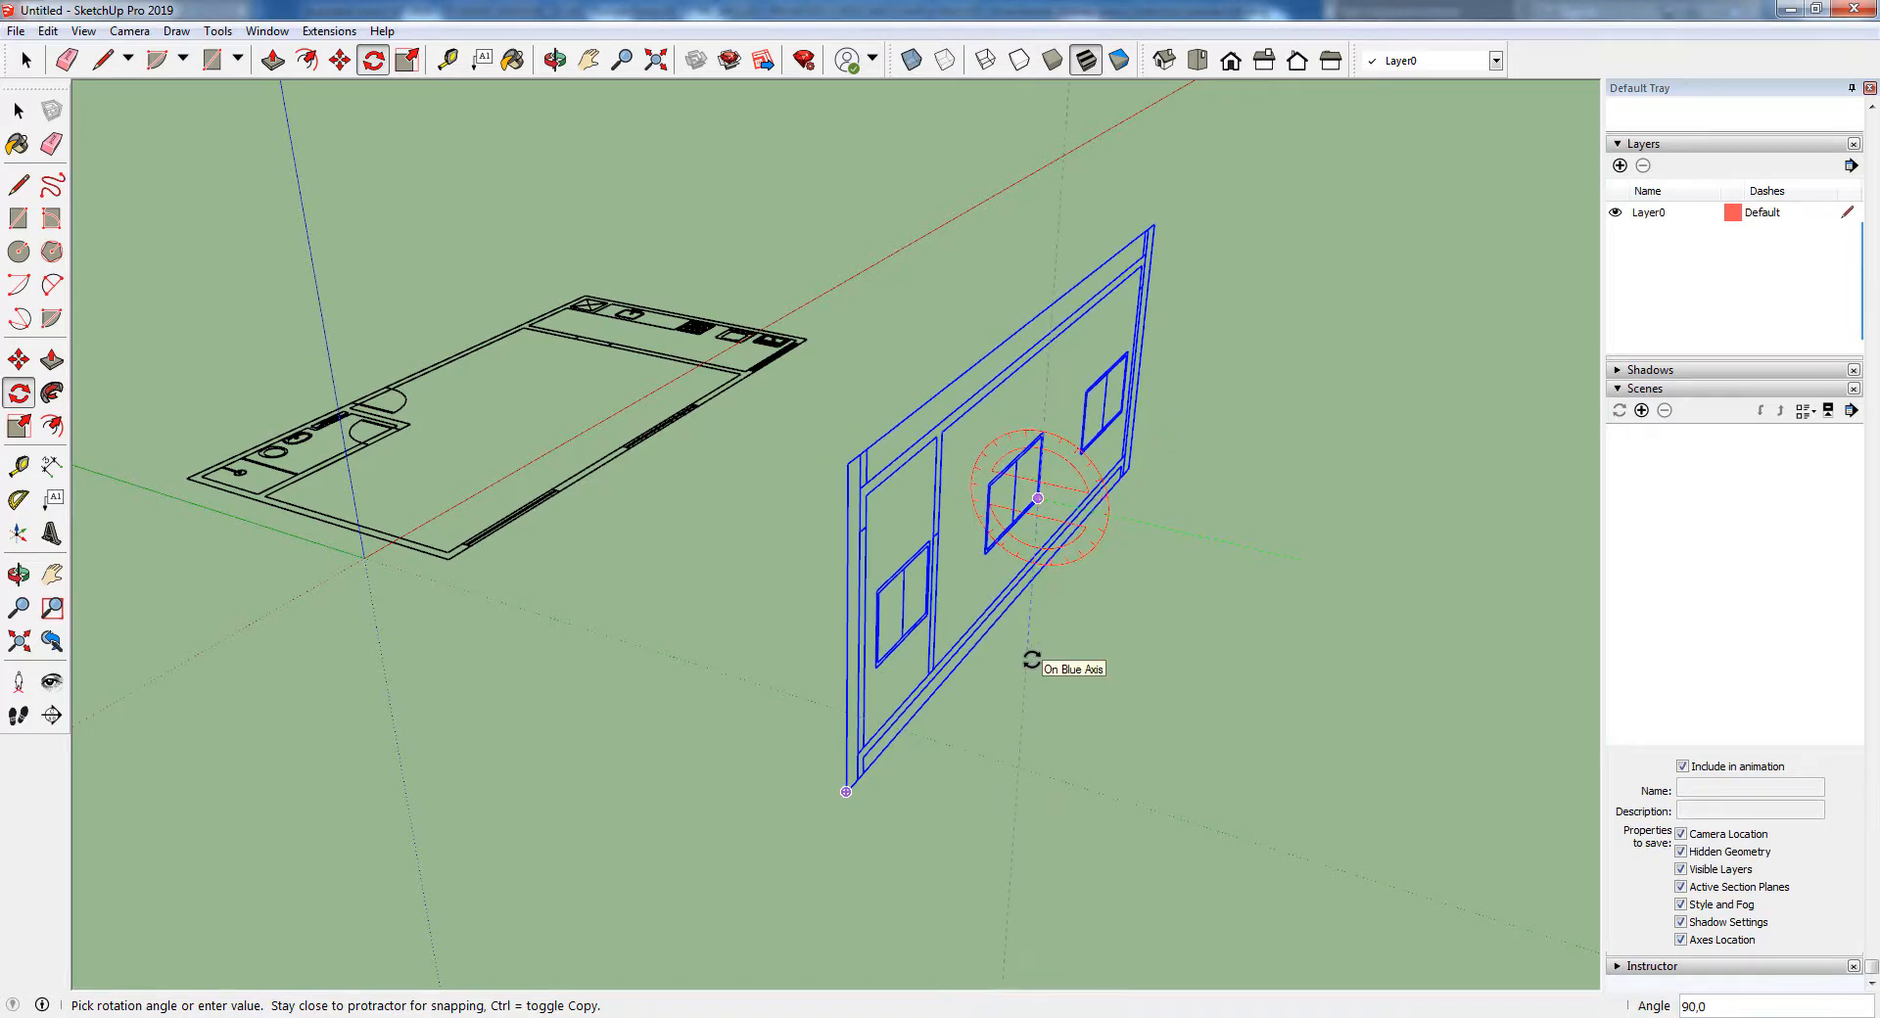
{"action": "left_click", "coordinate": [1038, 565]}
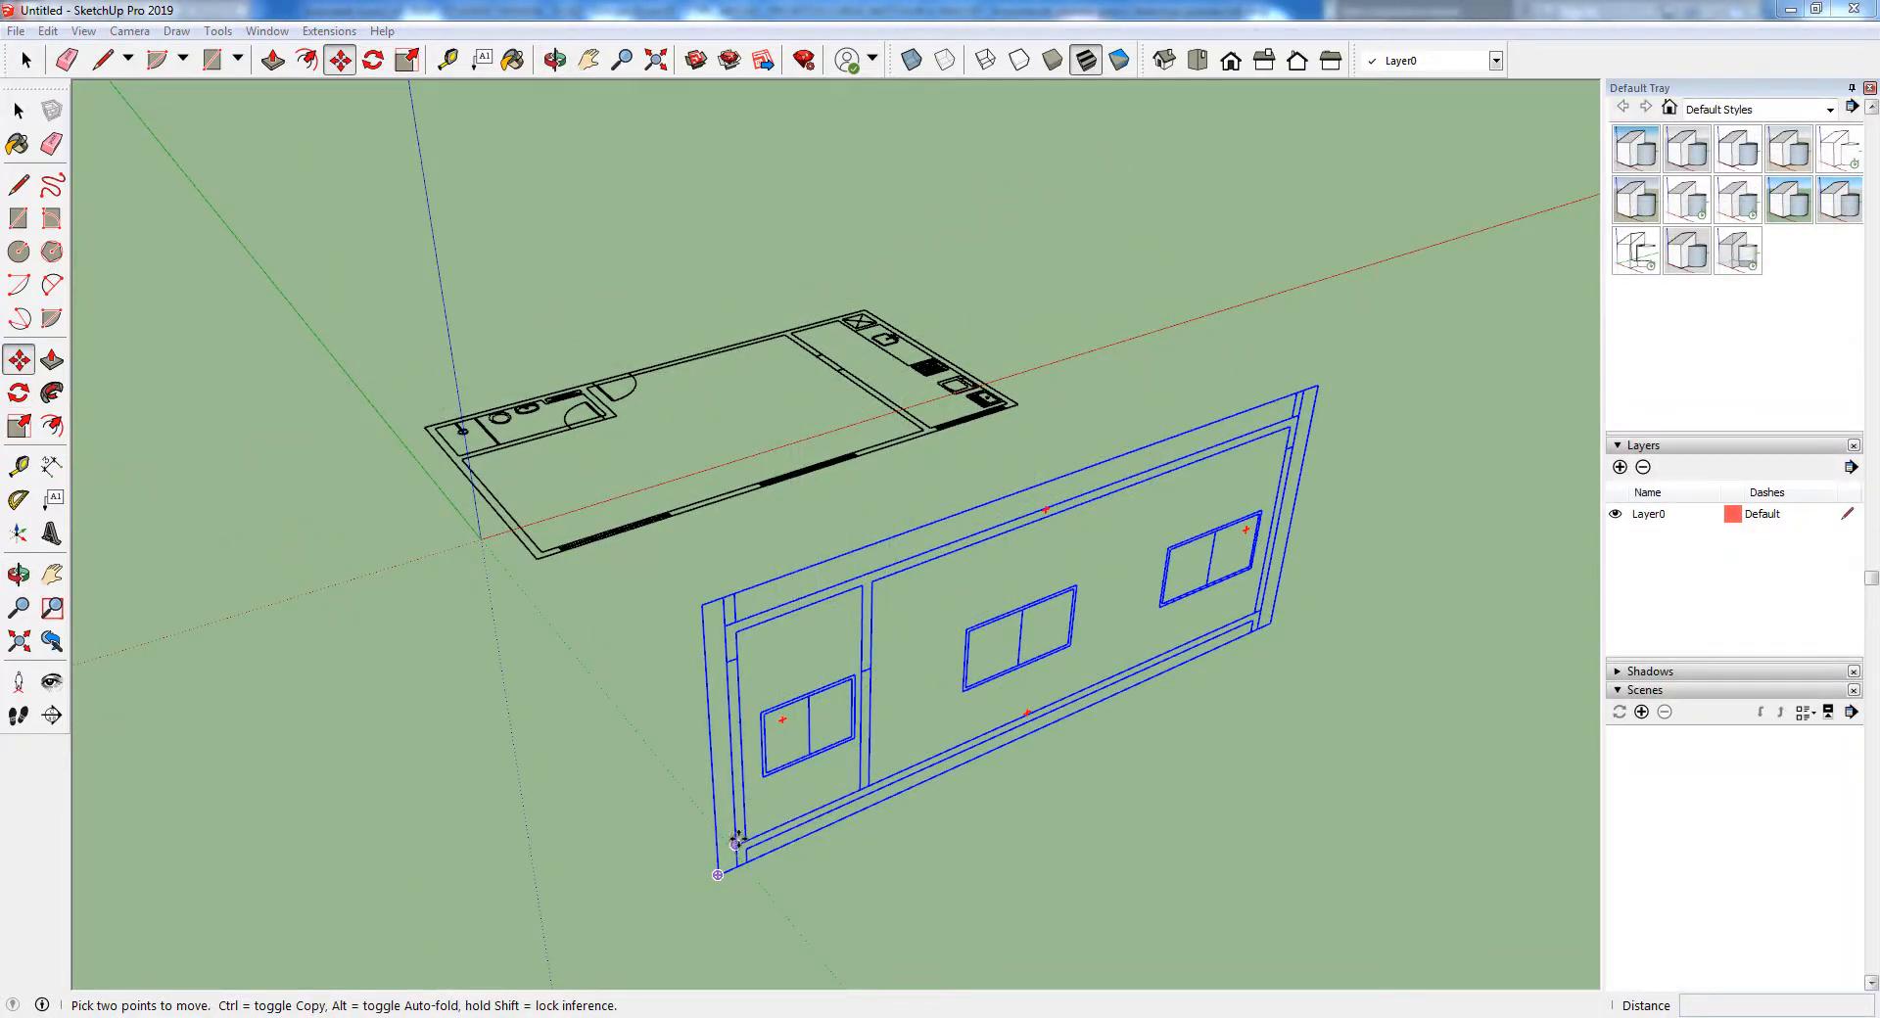
Move the upright section by its lower outer wall corner onto the outer corner of the plan's window wall
{"action": "left_click", "coordinate": [736, 840]}
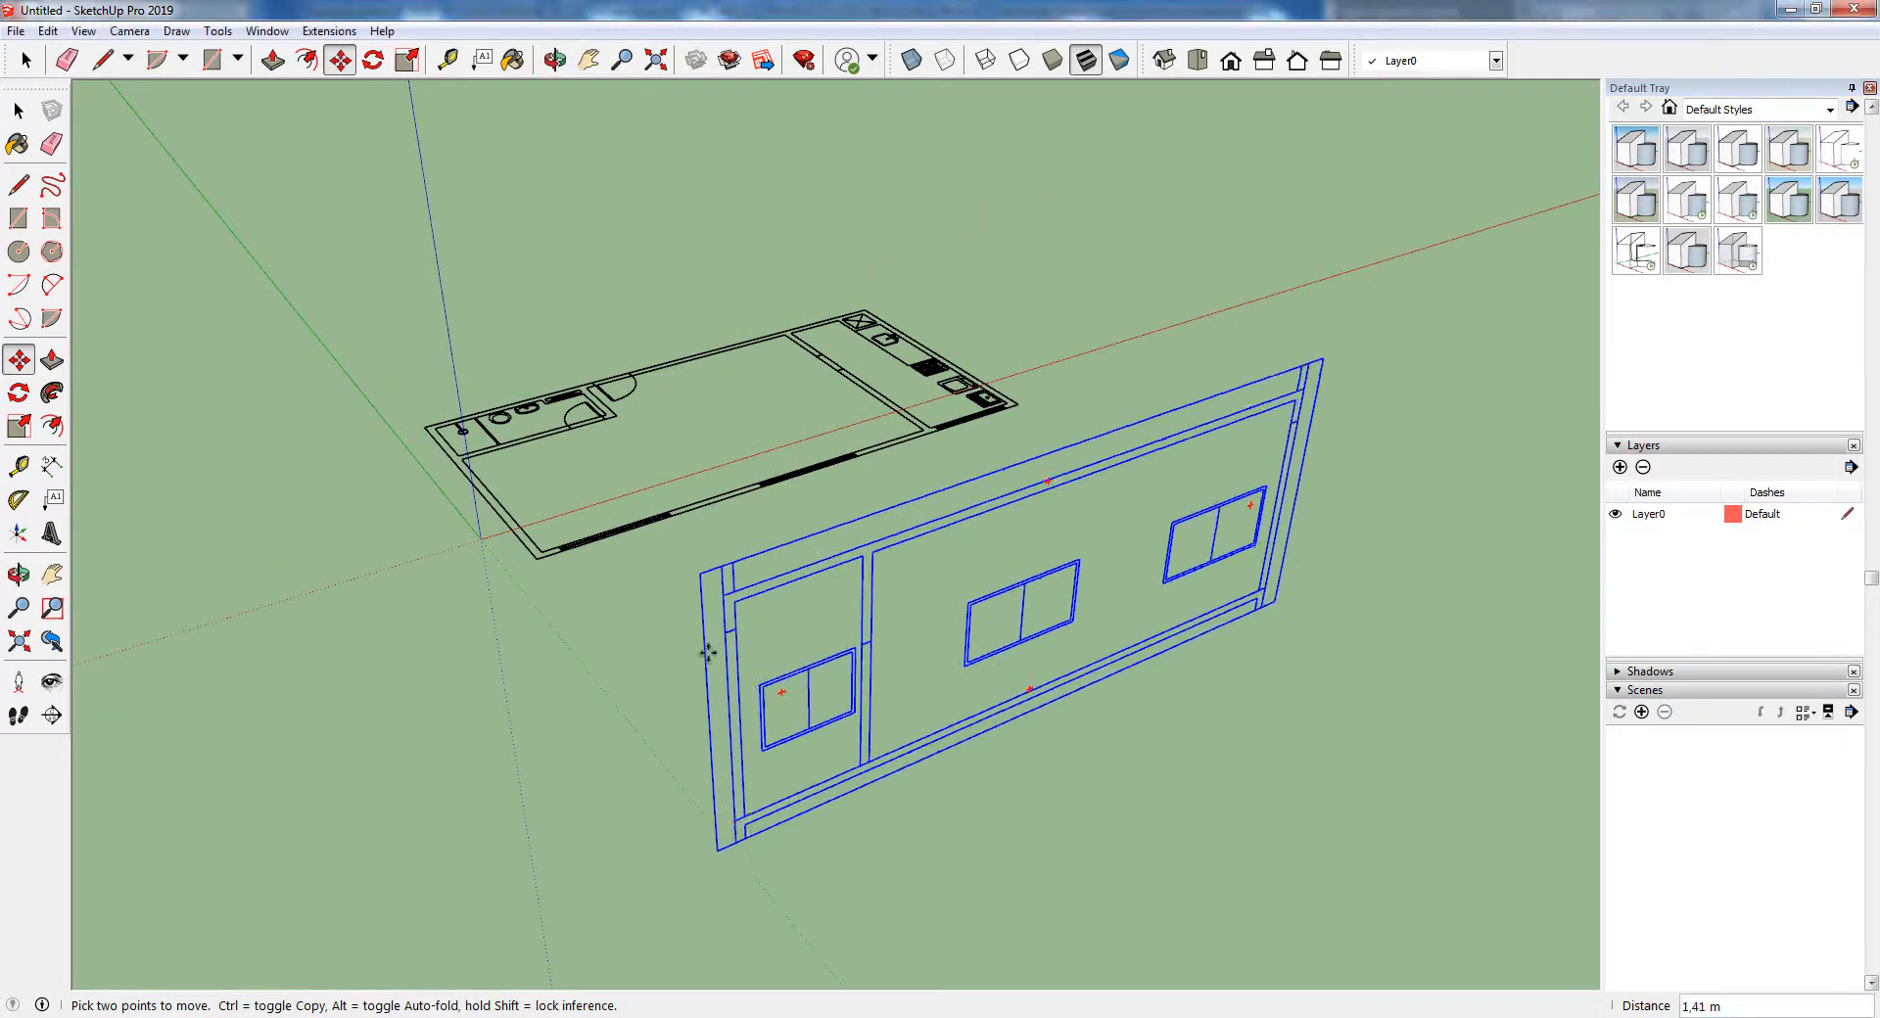
{"action": "scroll", "coordinate": [617, 531], "scroll_direction": "up", "scroll_amount": 3}
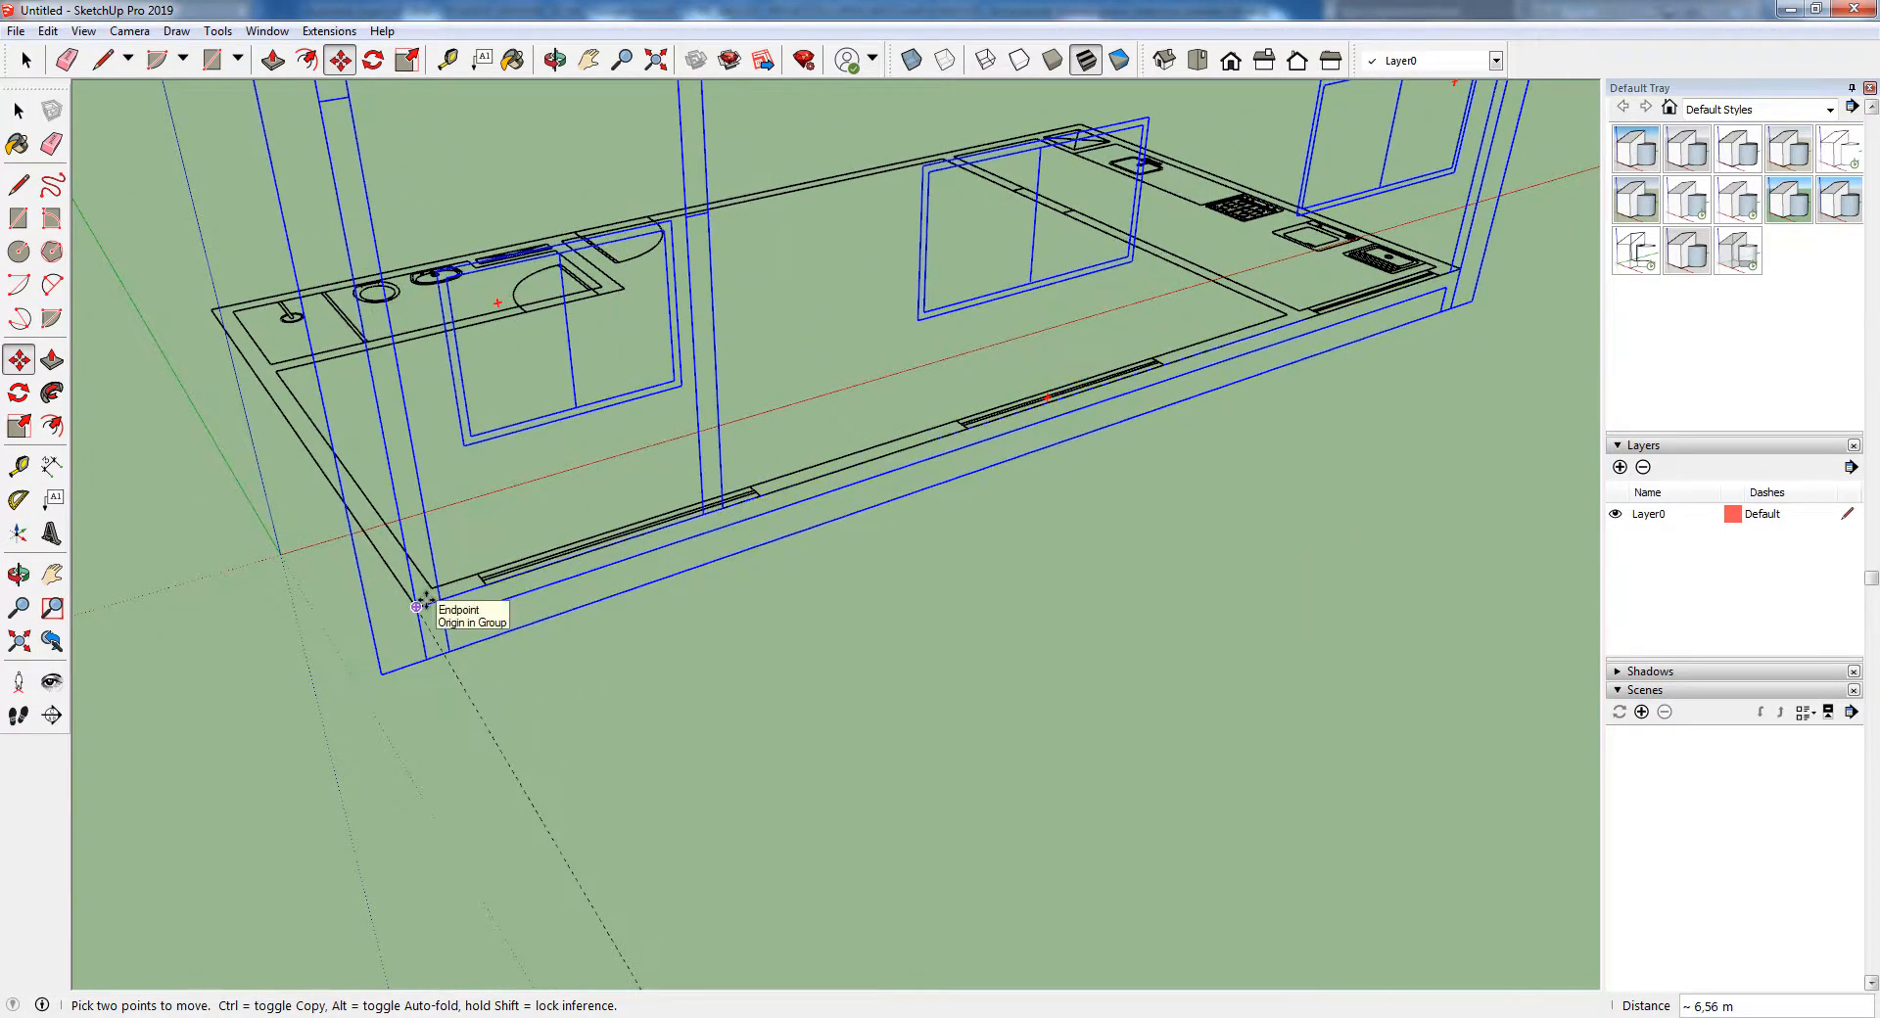
{"action": "left_click", "coordinate": [428, 601]}
Flip the section along the group's red axis to match the plan's kitchen end, and clear the selection
{"action": "middle_click_drag", "start_coordinate": [461, 684], "coordinate": [717, 629]}
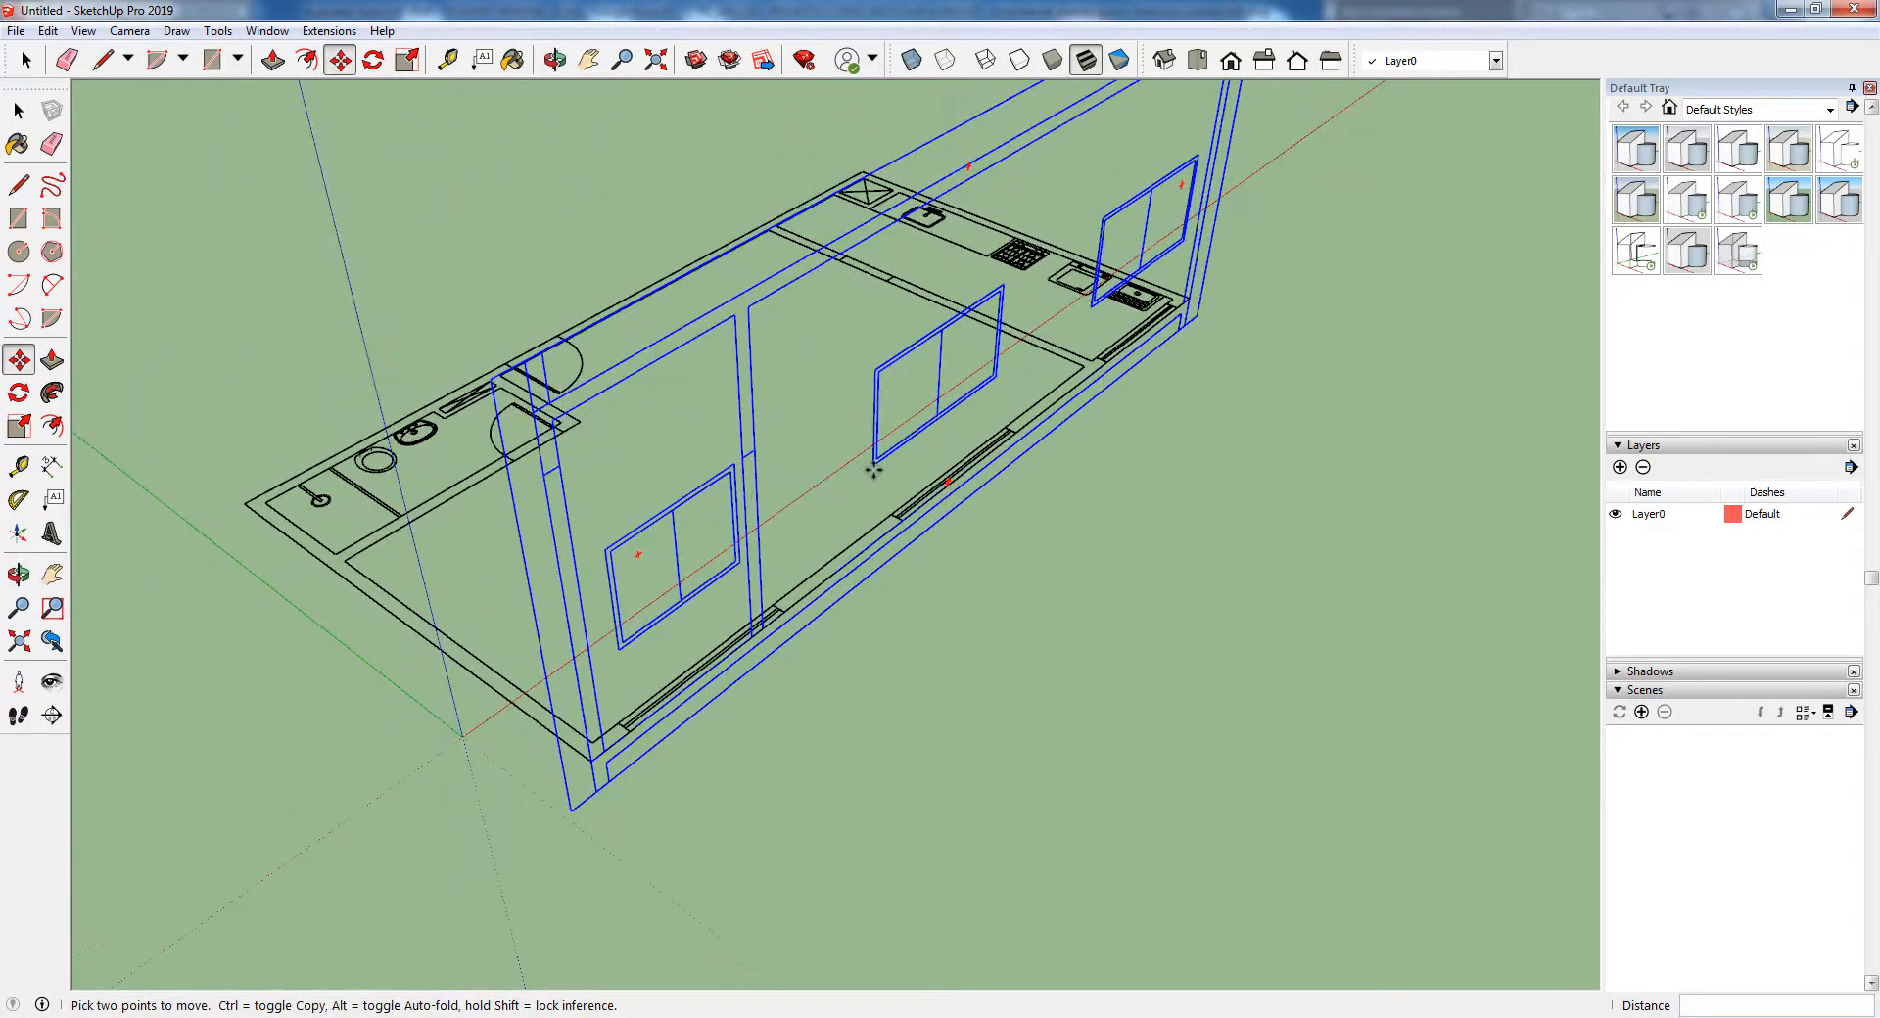
{"action": "middle_click_drag", "start_coordinate": [995, 525], "coordinate": [721, 527]}
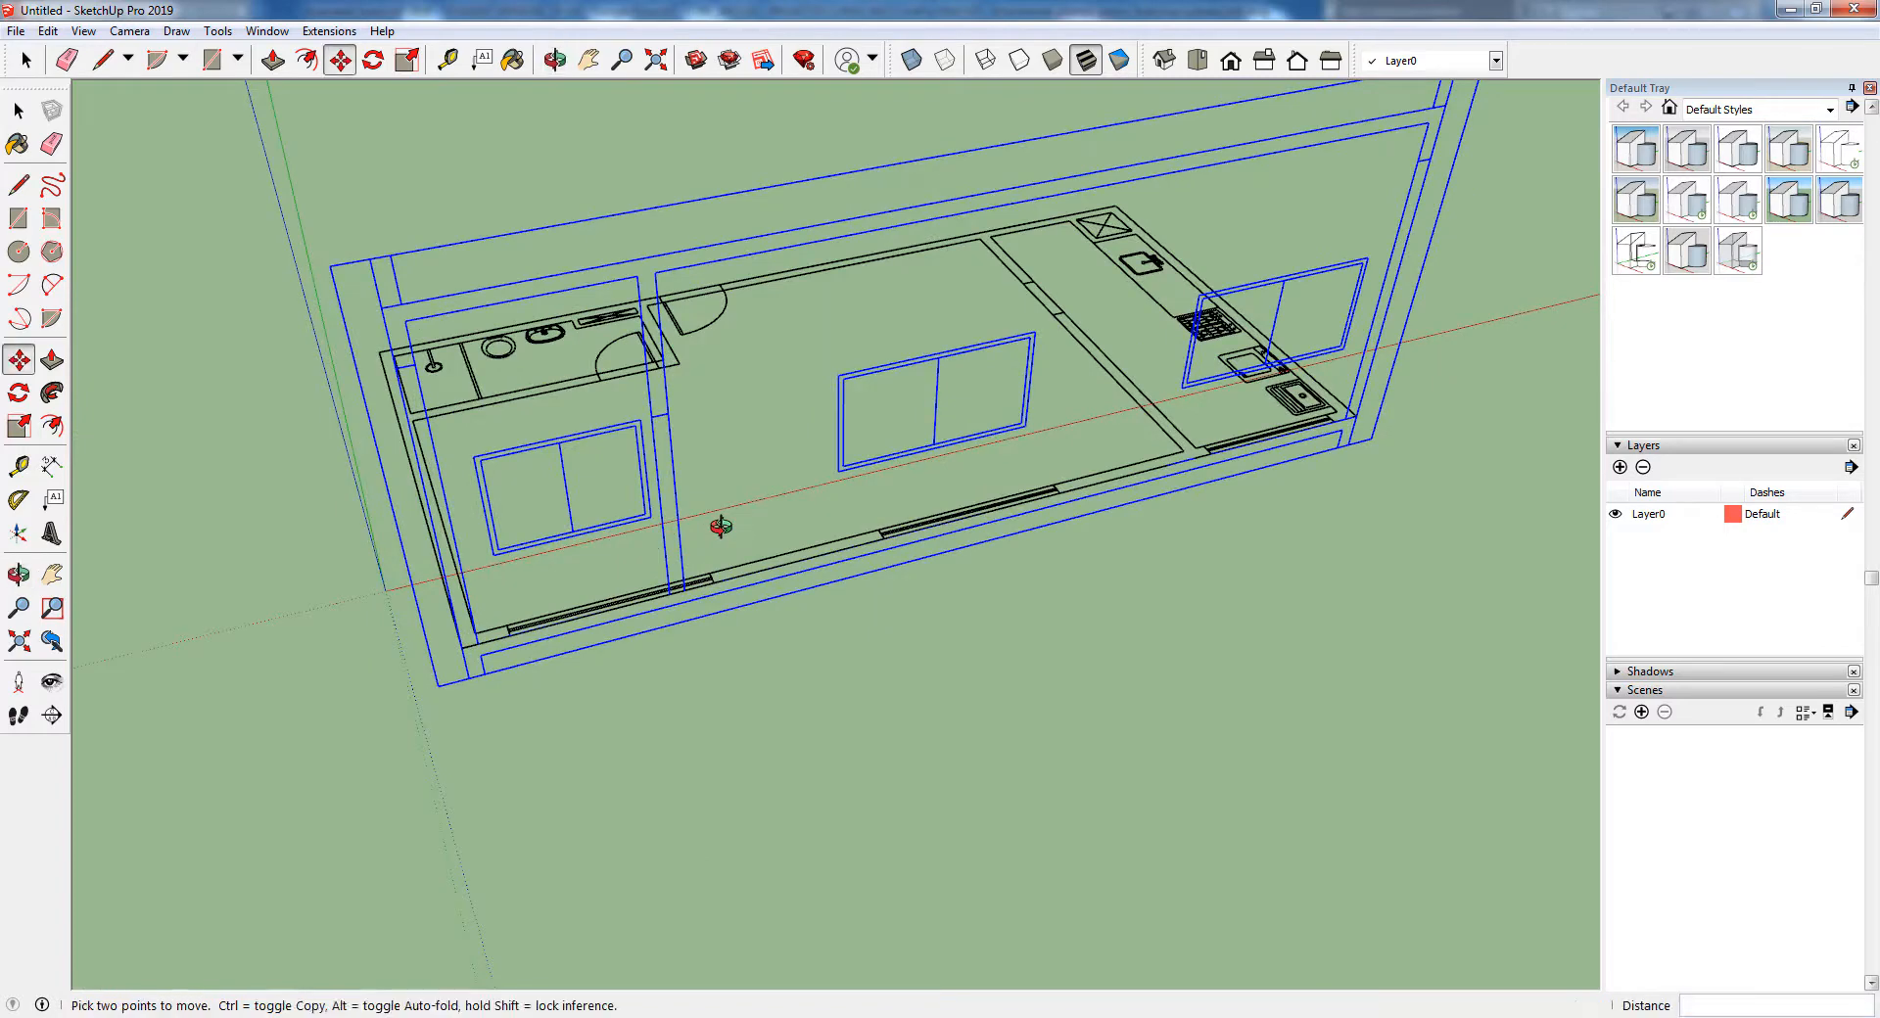
{"action": "scroll", "coordinate": [722, 528], "scroll_direction": "up", "scroll_amount": 1}
{"action": "middle_click_drag", "start_coordinate": [623, 636], "coordinate": [678, 413]}
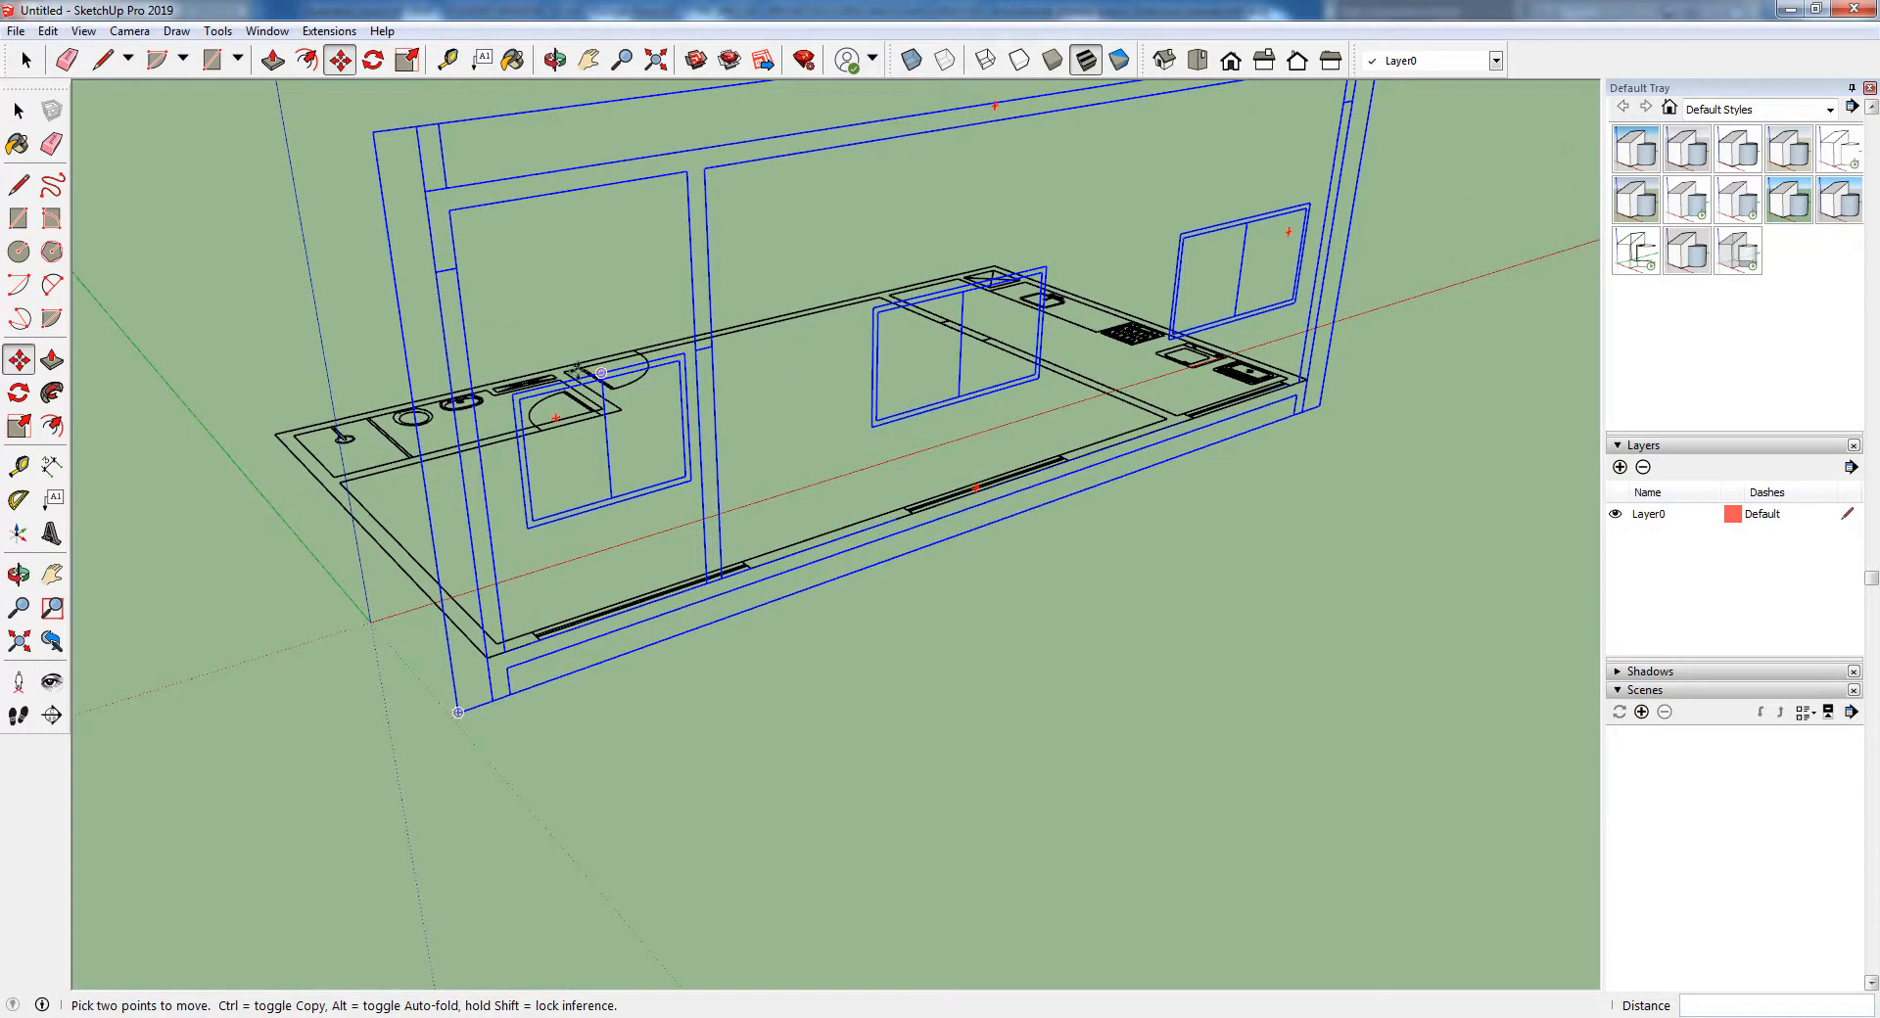
{"action": "middle_click_drag", "start_coordinate": [620, 468], "coordinate": [1116, 387]}
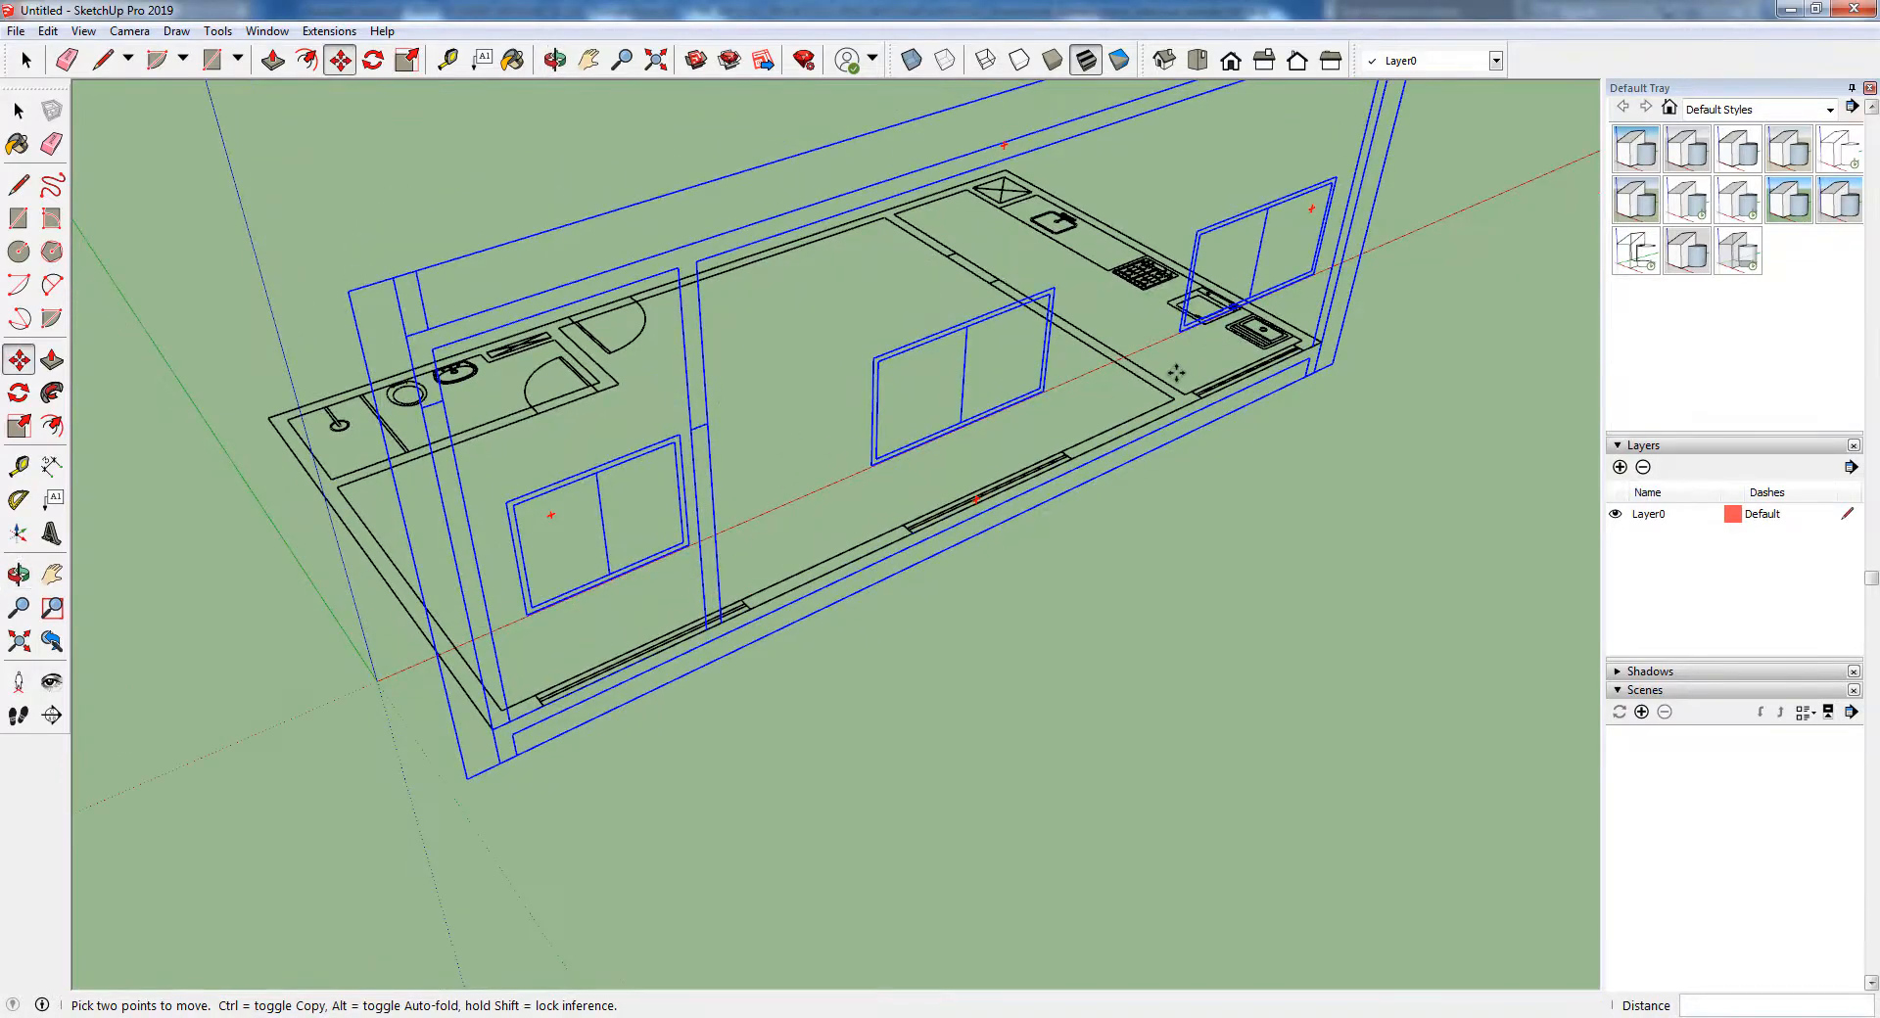
{"action": "middle_click_drag", "start_coordinate": [723, 544], "coordinate": [1067, 235]}
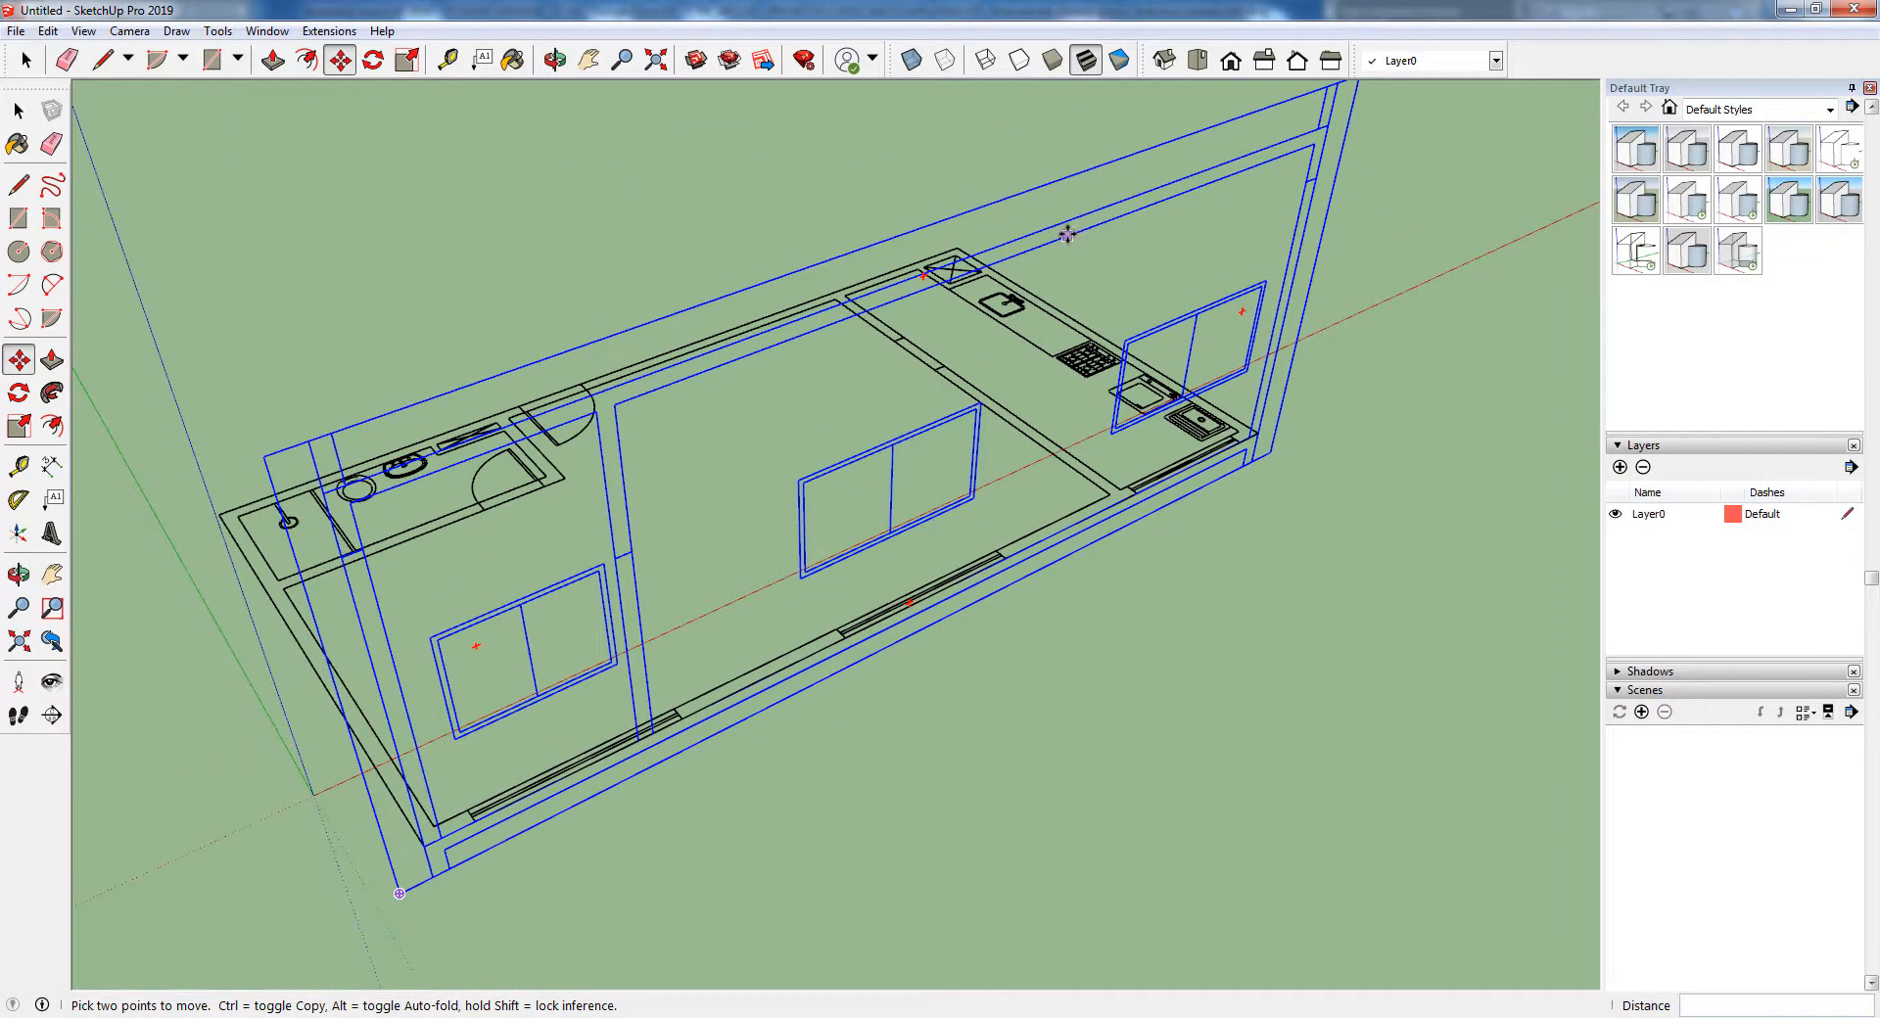
{"action": "right_click", "coordinate": [1068, 235]}
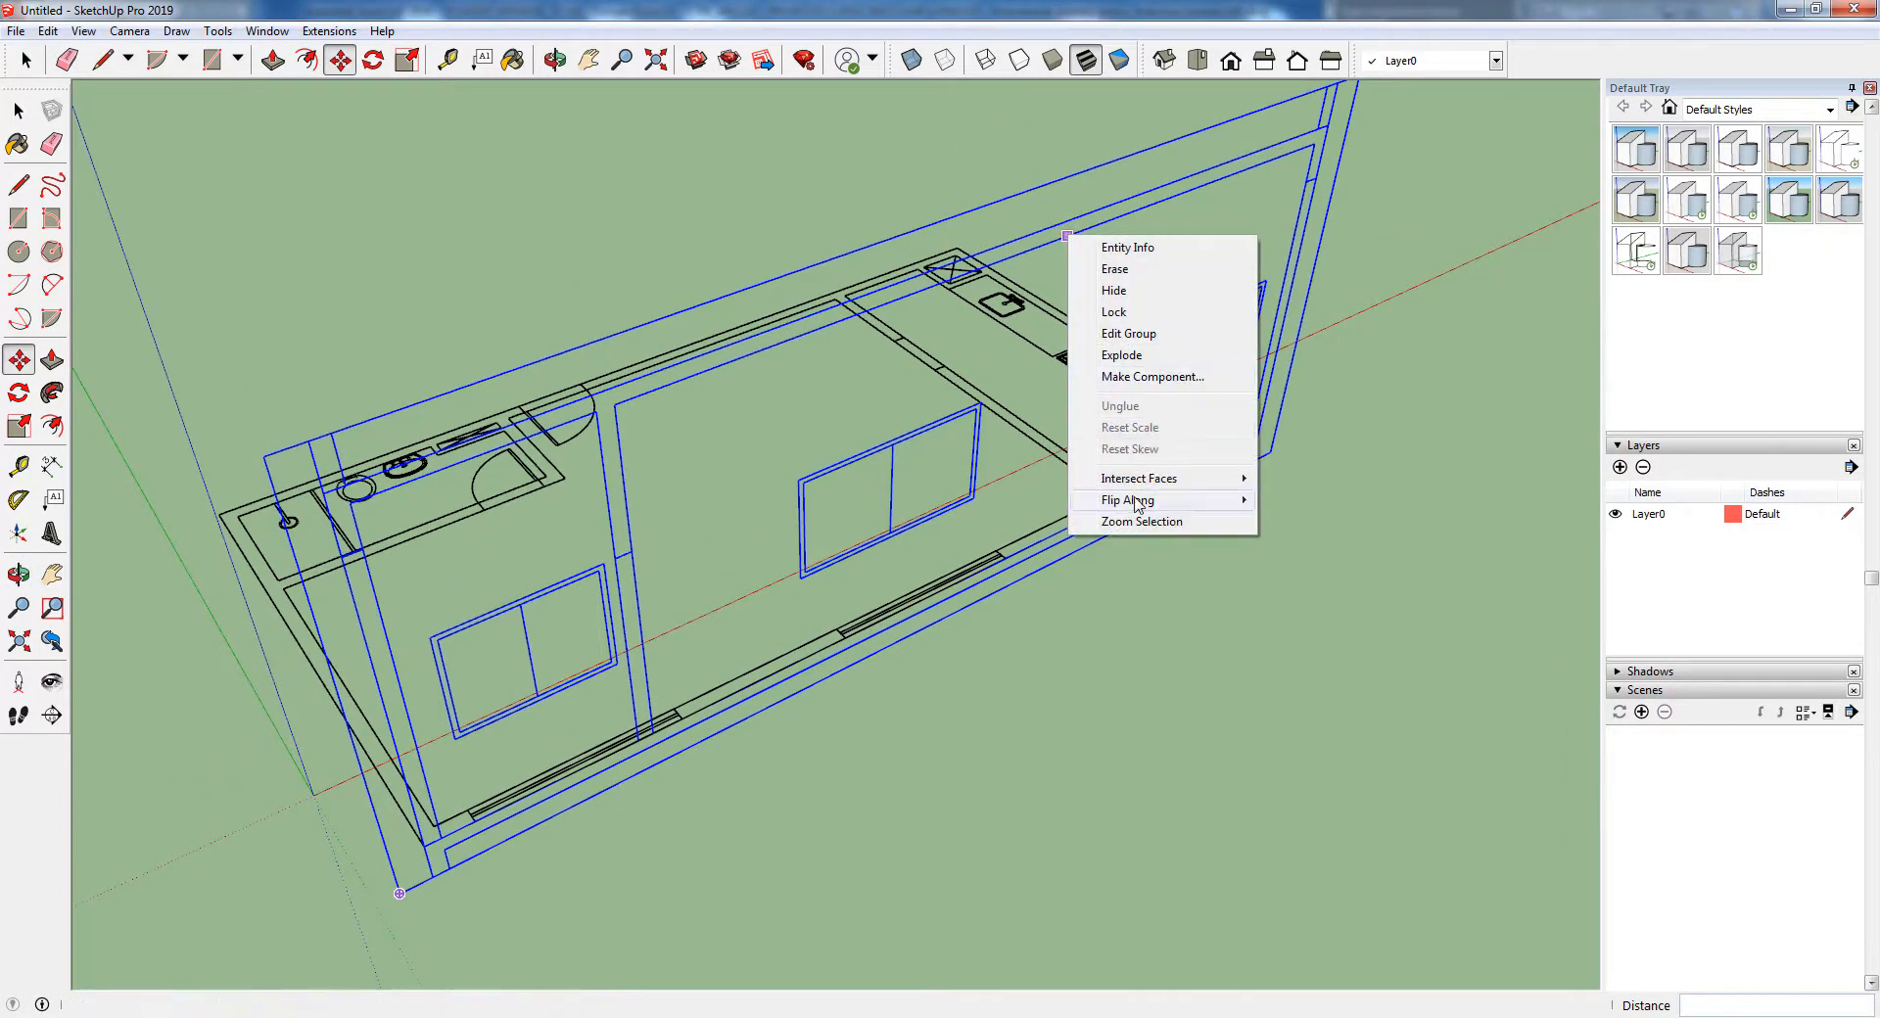
{"action": "mouse_move", "coordinate": [1138, 501]}
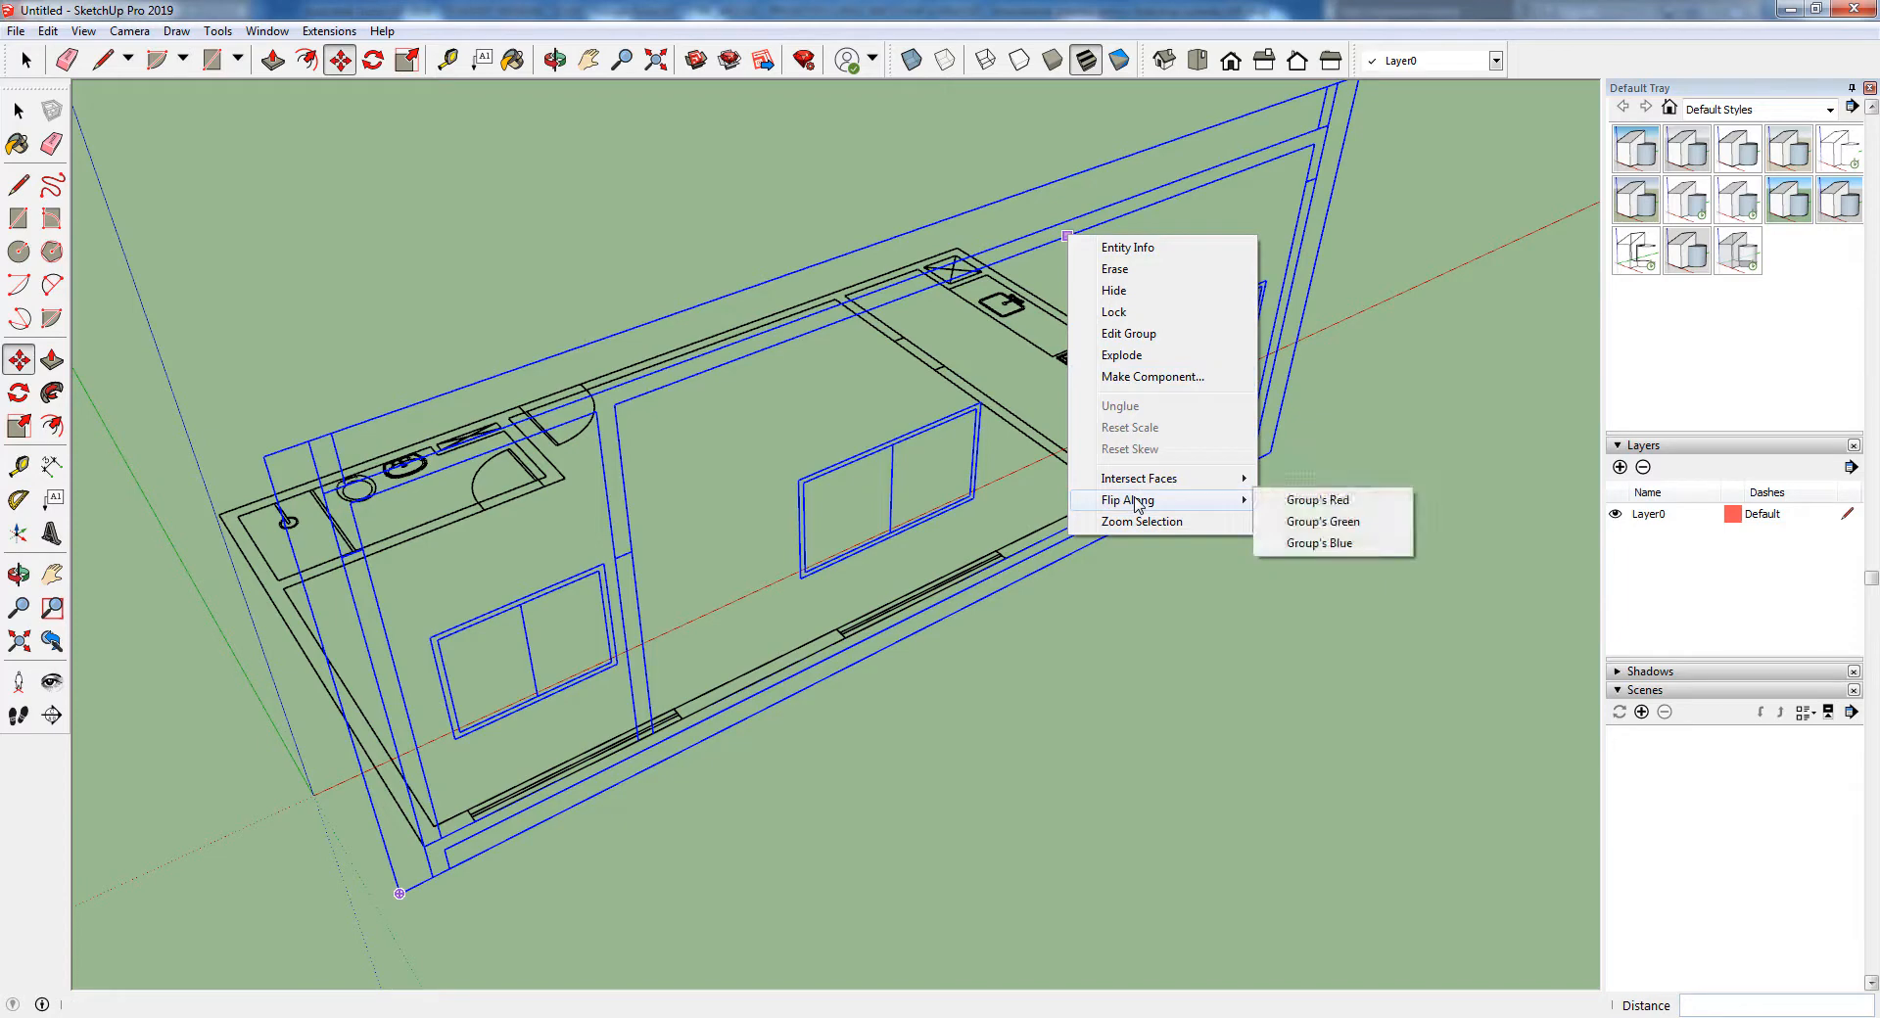
{"action": "left_click", "coordinate": [1322, 504]}
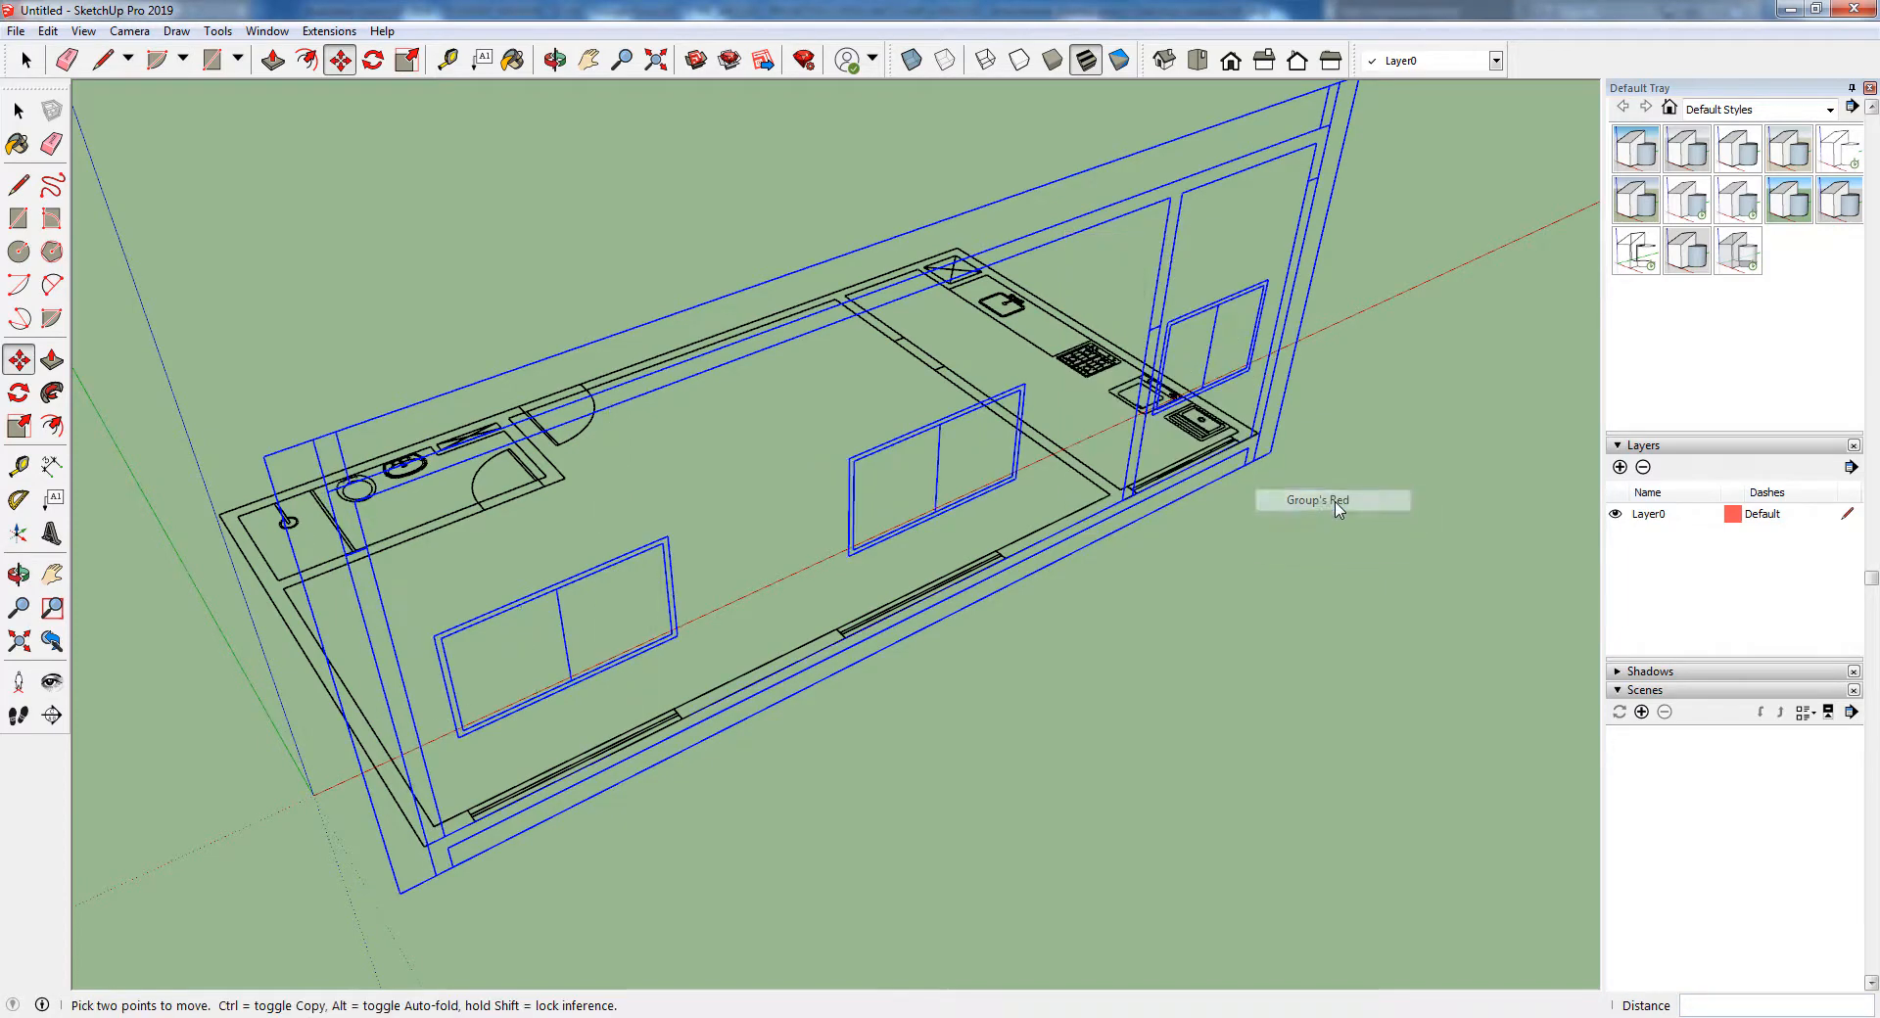
{"action": "key", "text": "space"}
{"action": "left_click", "coordinate": [1341, 451]}
{"action": "middle_click_drag", "start_coordinate": [1343, 472], "coordinate": [1272, 431]}
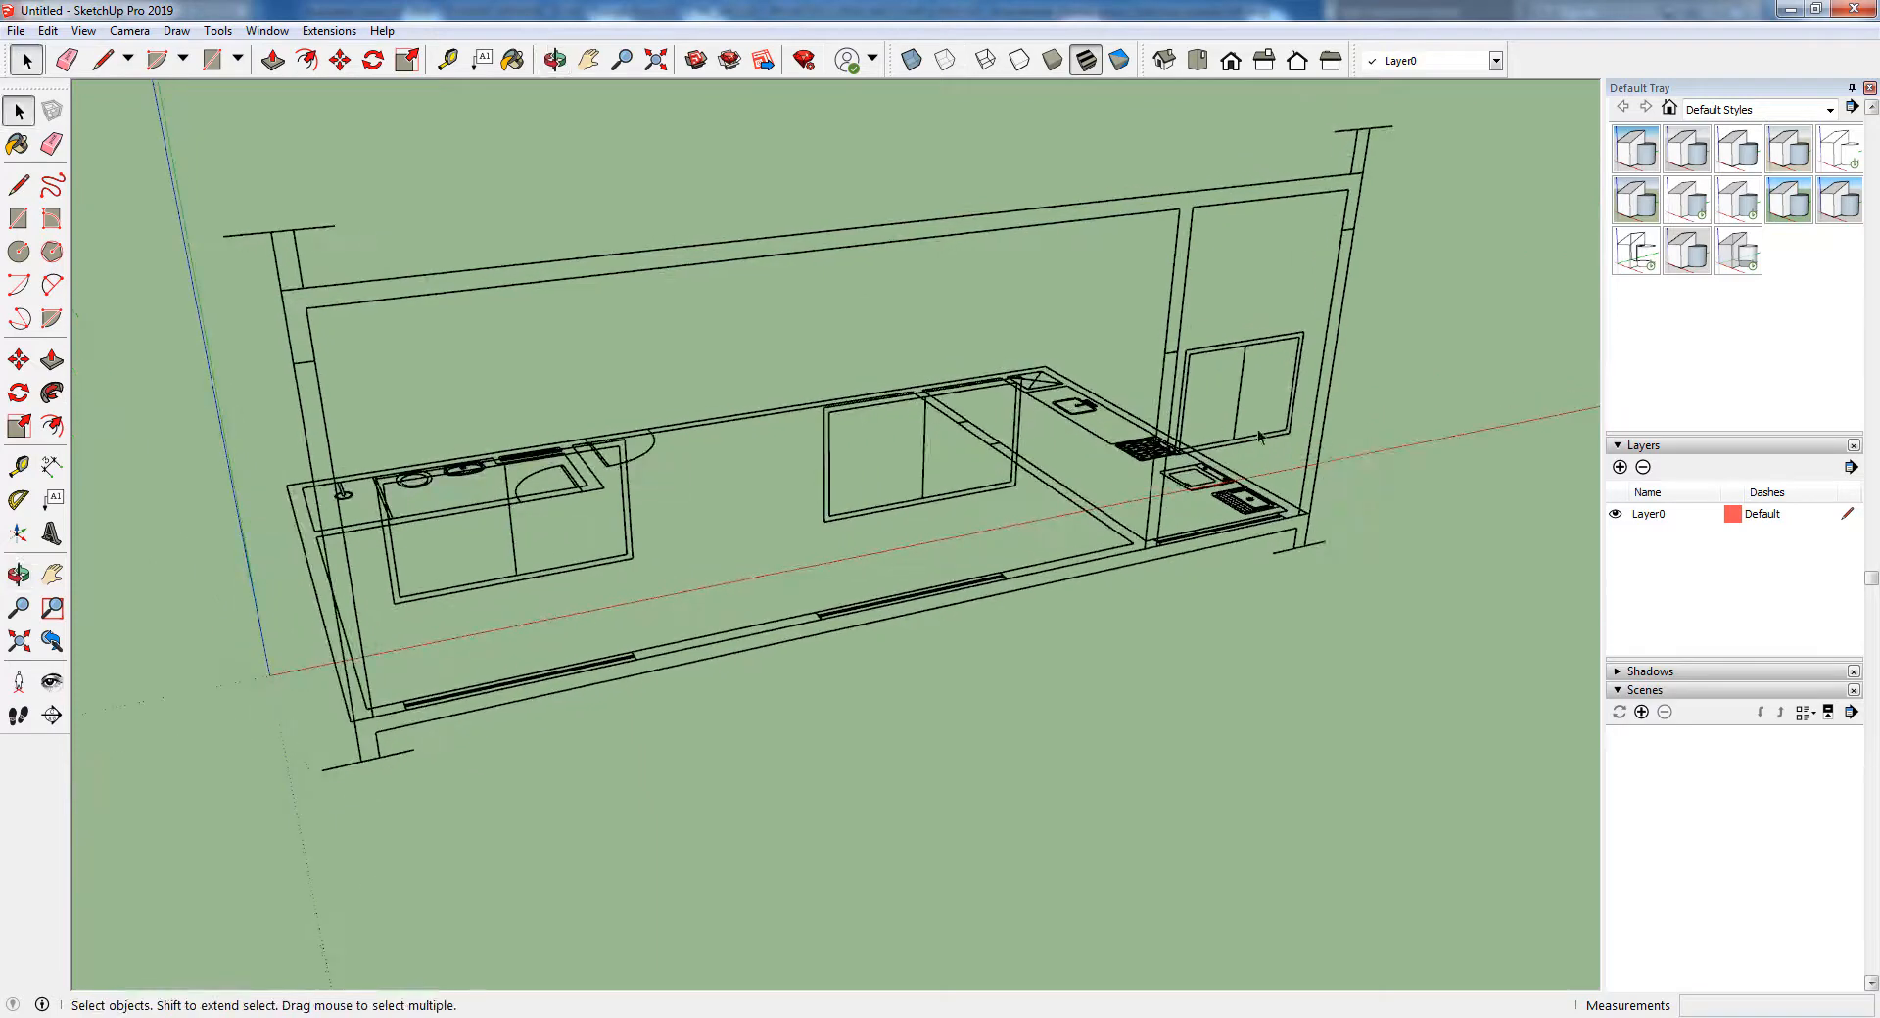
{"action": "scroll", "coordinate": [1273, 436], "scroll_direction": "up", "scroll_amount": 5}
{"action": "scroll", "coordinate": [1315, 501], "scroll_direction": "up", "scroll_amount": 2}
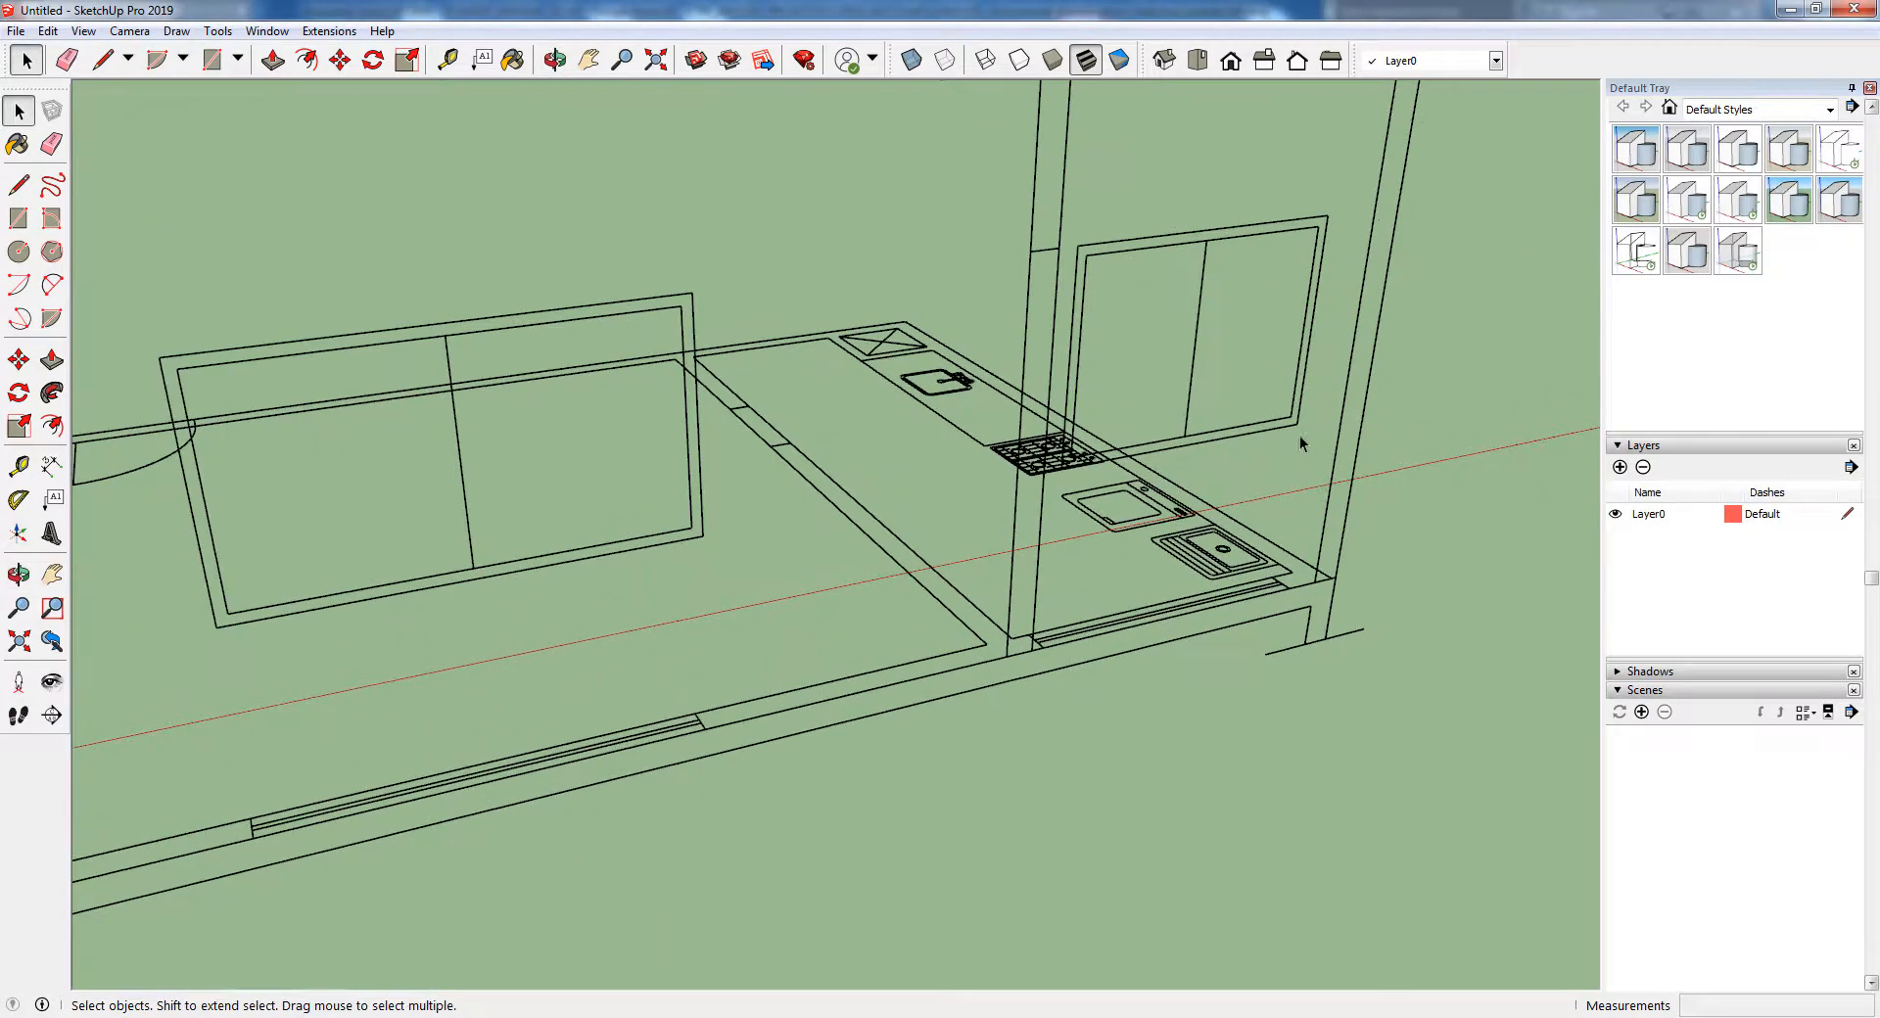
{"action": "scroll", "coordinate": [1143, 605], "scroll_direction": "down", "scroll_amount": 3}
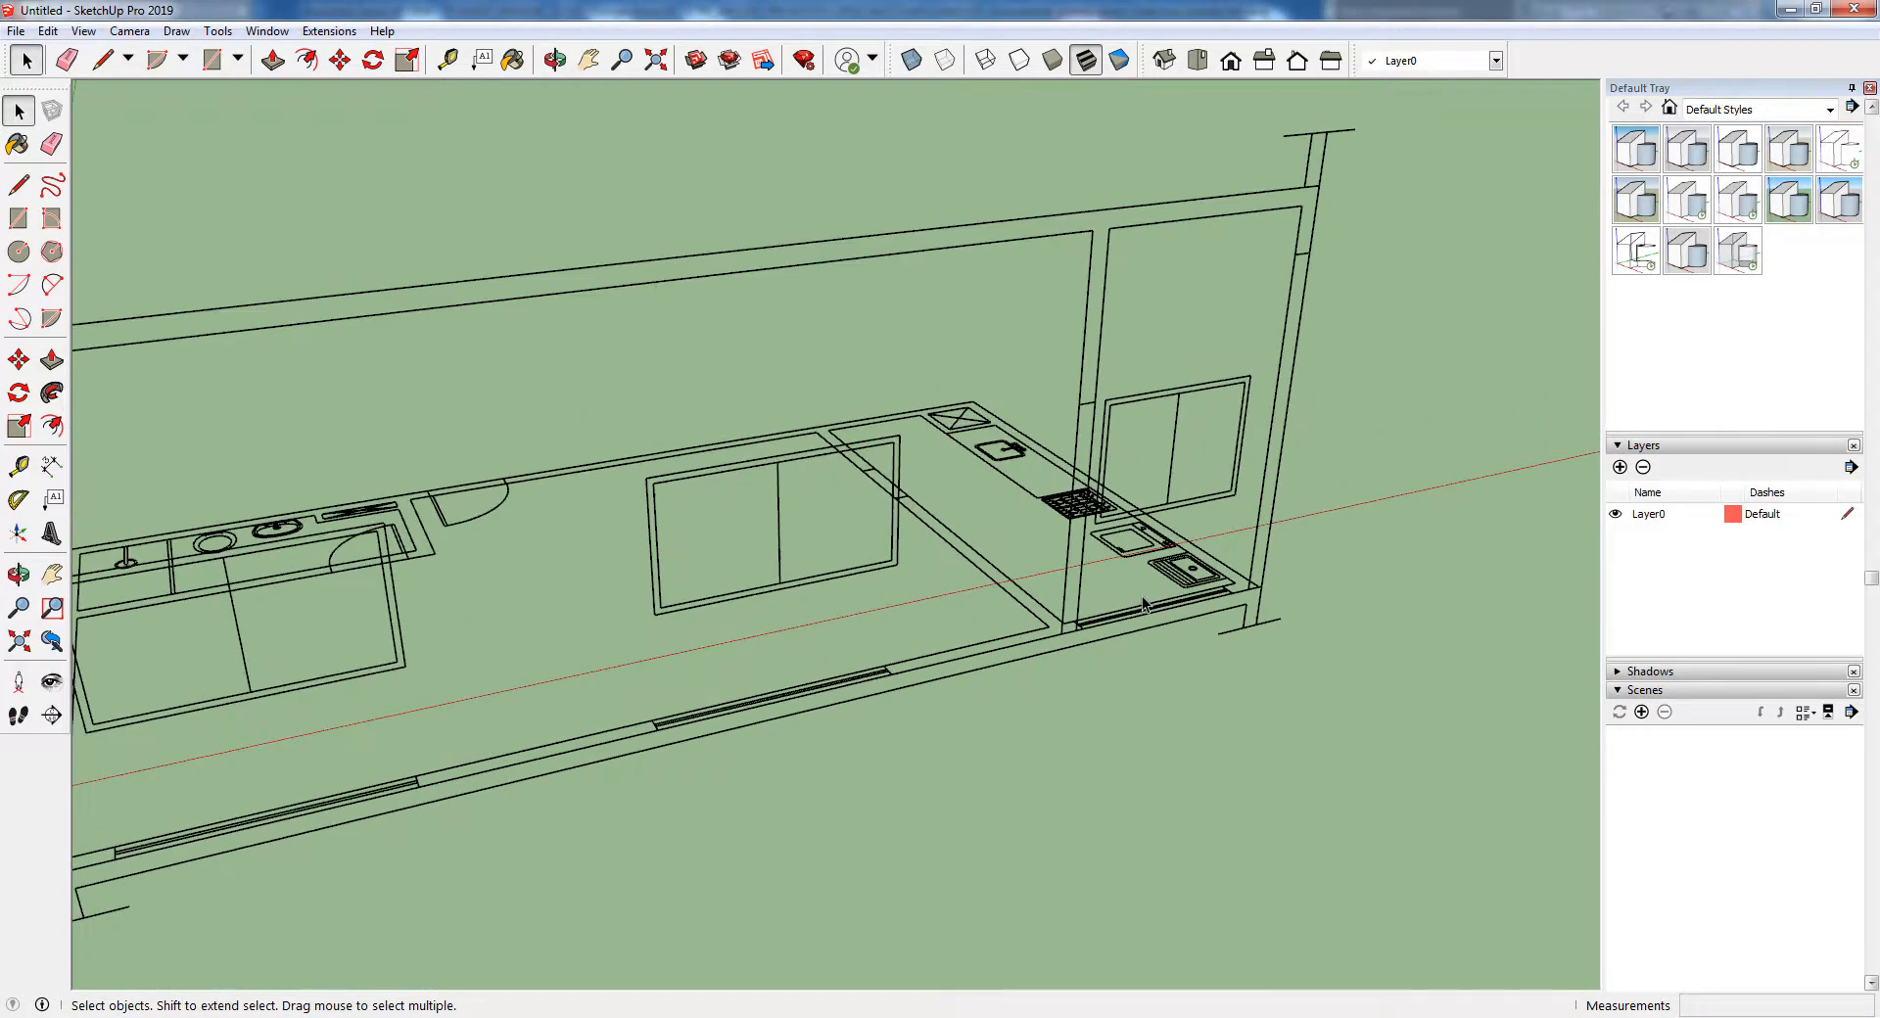
{"action": "scroll", "coordinate": [1144, 605], "scroll_direction": "down", "scroll_amount": 3}
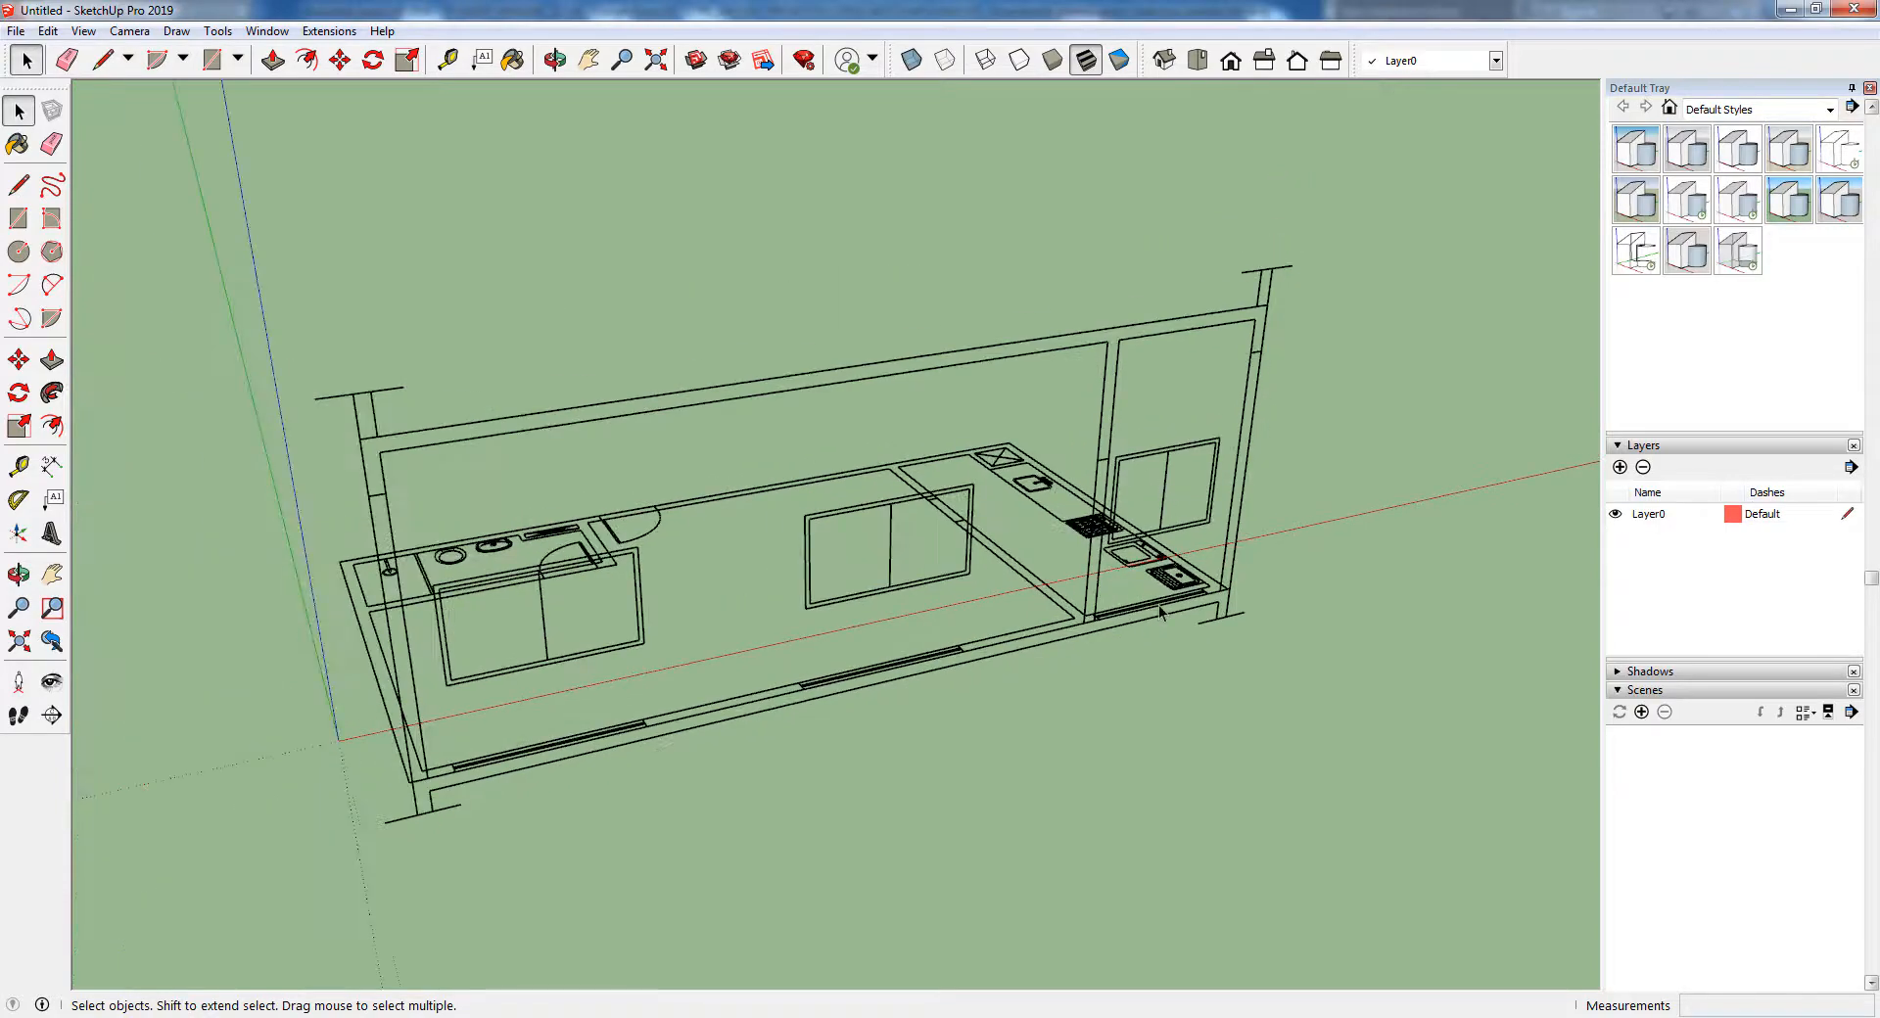
{"action": "scroll", "coordinate": [928, 678], "scroll_direction": "up", "scroll_amount": 1}
{"action": "middle_click_drag", "start_coordinate": [656, 607], "coordinate": [1355, 679]}
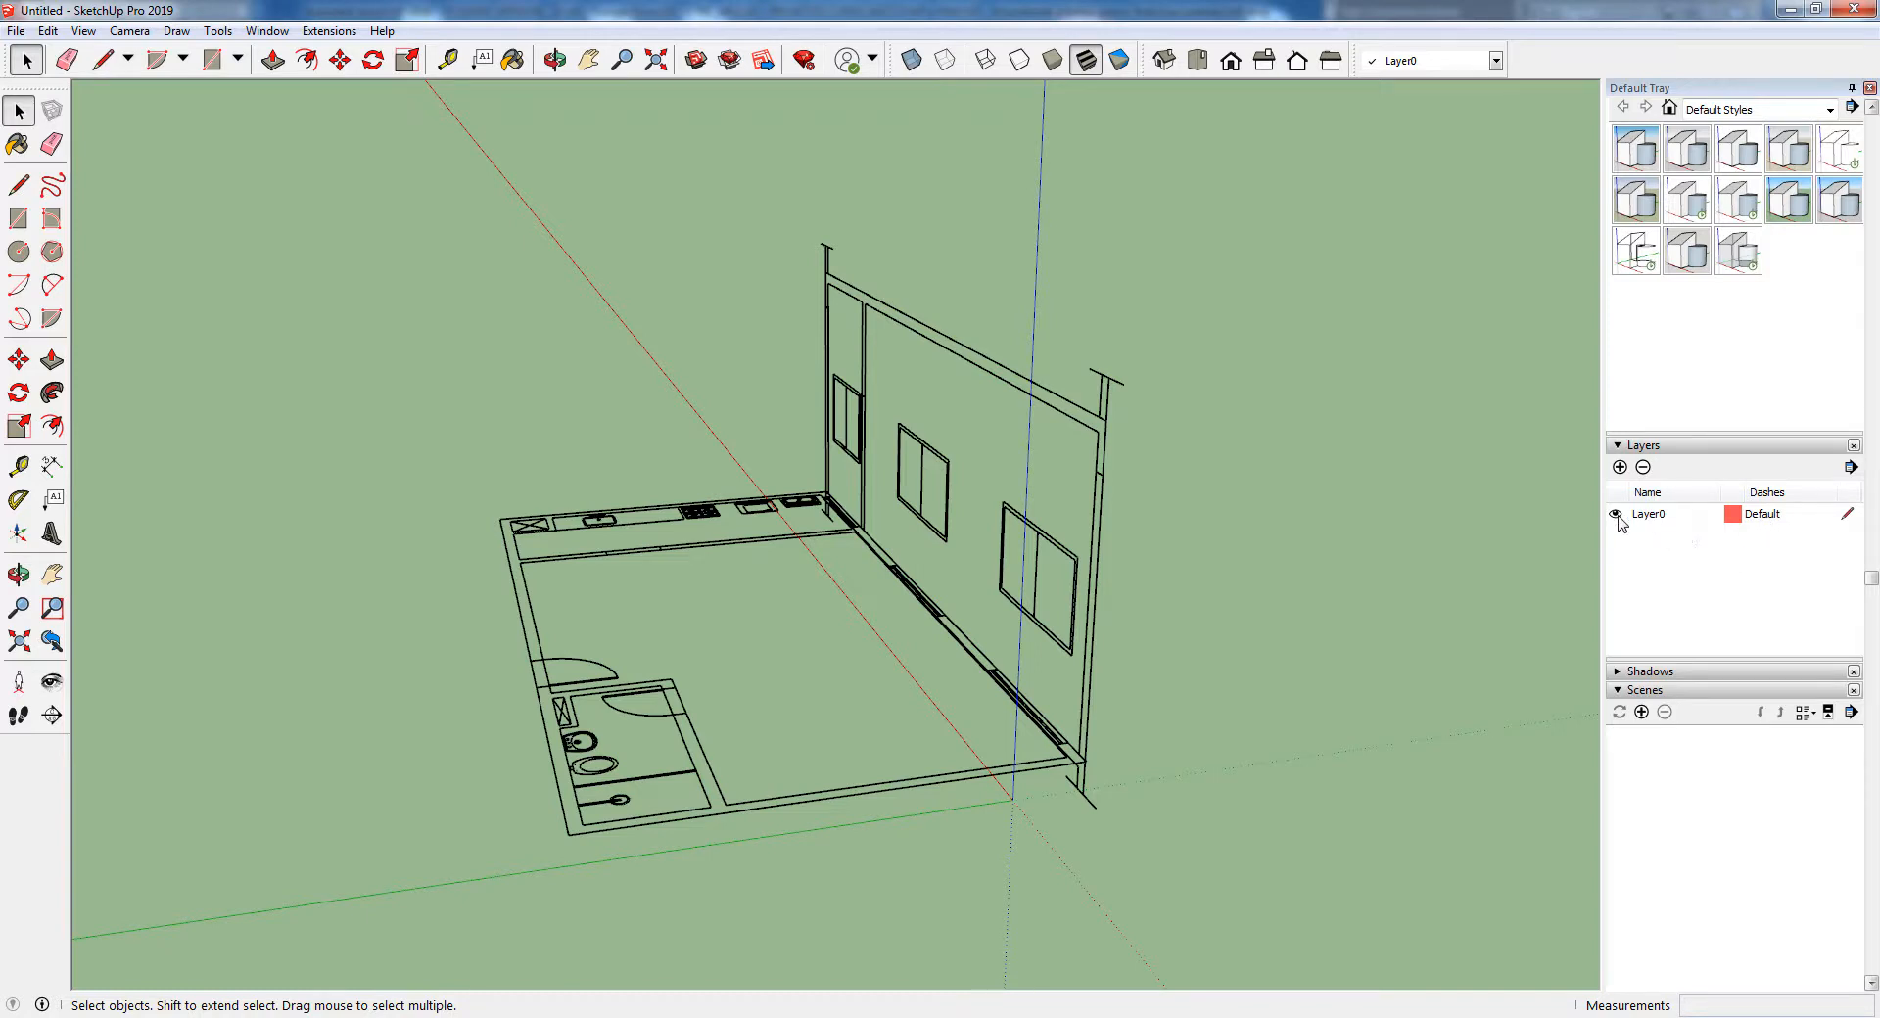
Add two new layers named "REF - planta baixa" and "REF - corte"
{"action": "left_click", "coordinate": [1620, 467]}
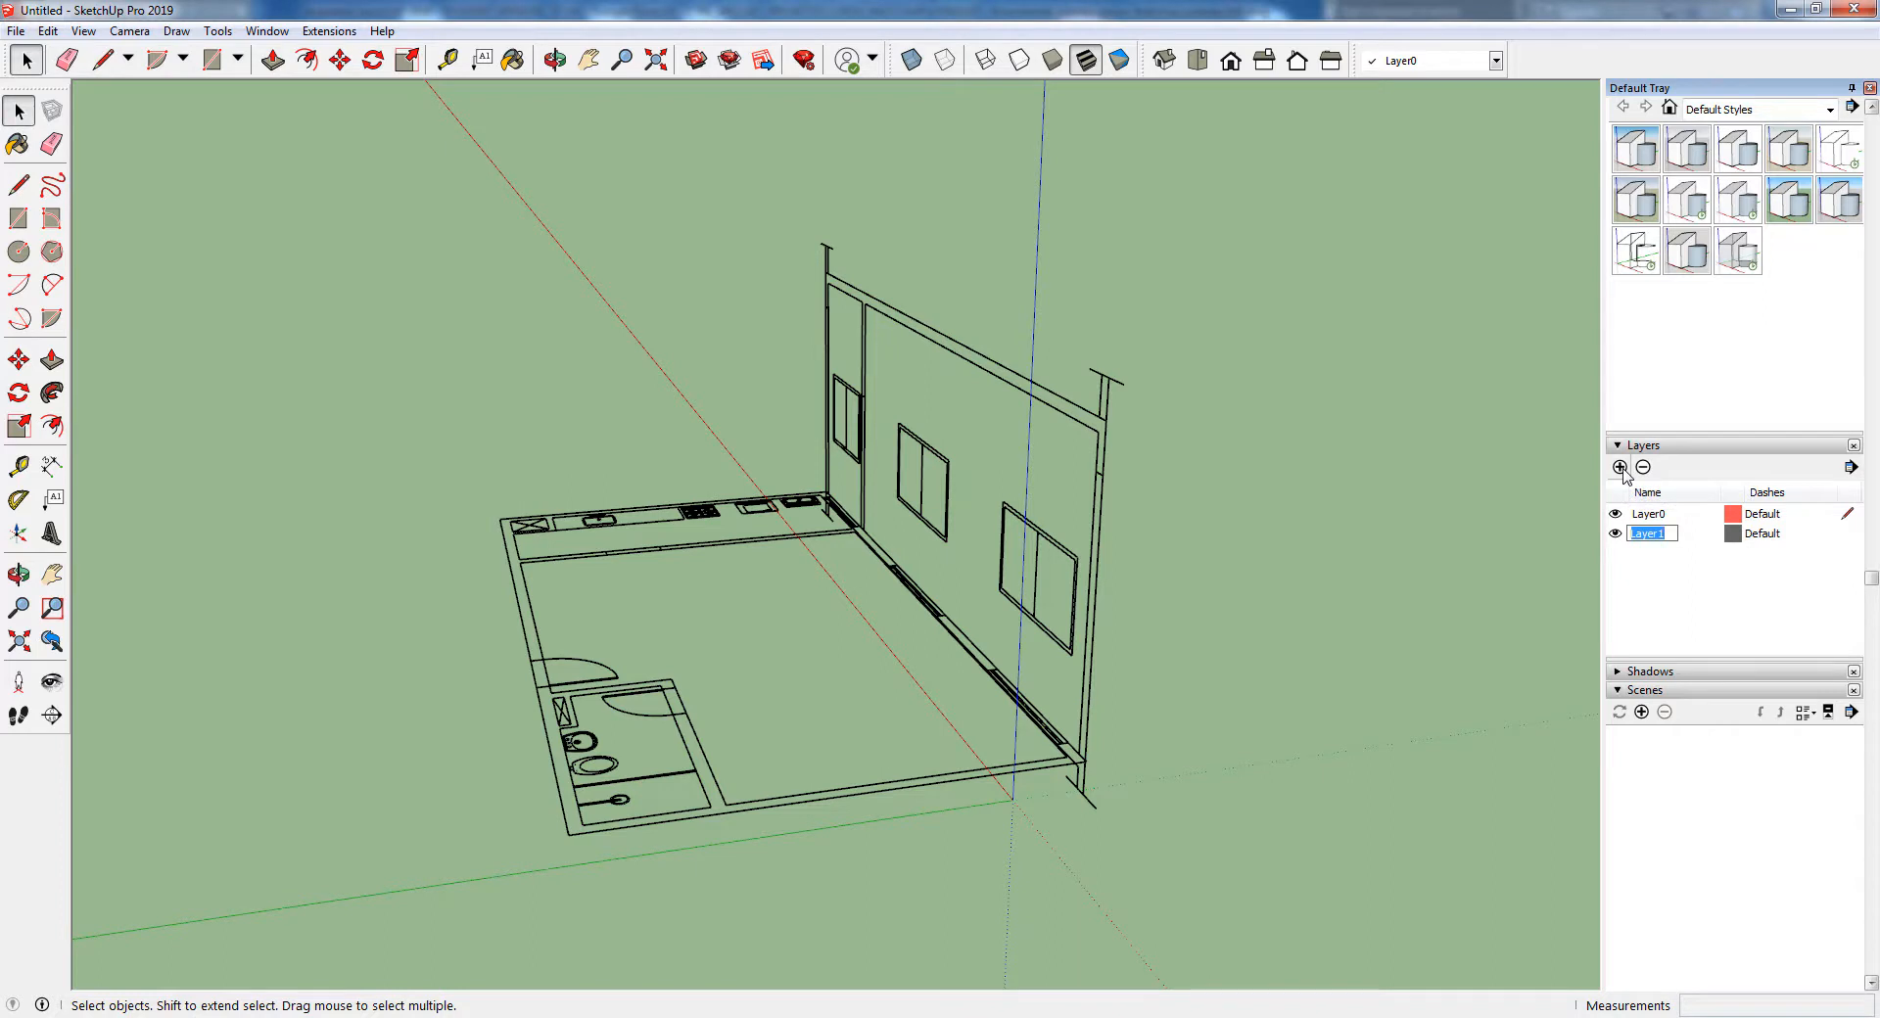
{"action": "type", "text": "REF-planta baixa"}
{"action": "key", "text": "Return"}
{"action": "left_click", "coordinate": [1620, 467]}
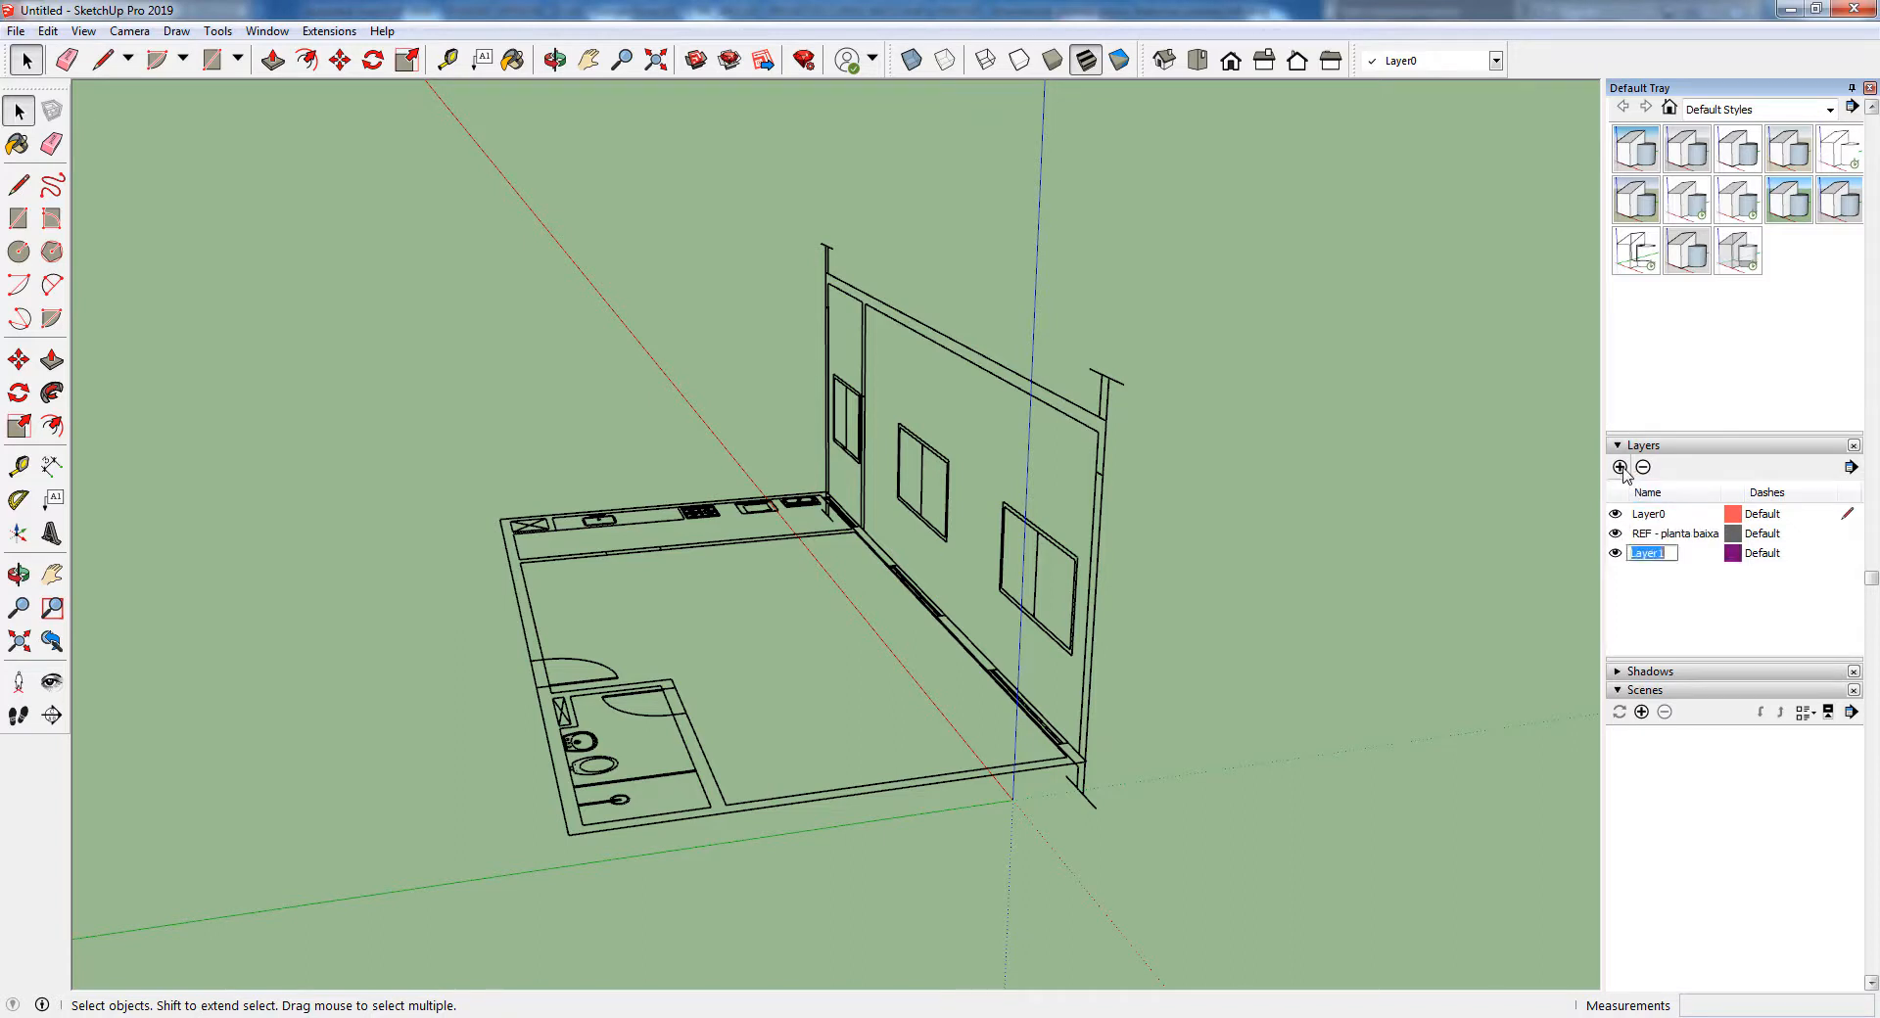
{"action": "type", "text": "REF - corte"}
{"action": "key", "text": "Return"}
Assign the upright section group to the REF - corte layer and the floor plan group to the REF - planta baixa layer
{"action": "left_click", "coordinate": [963, 353]}
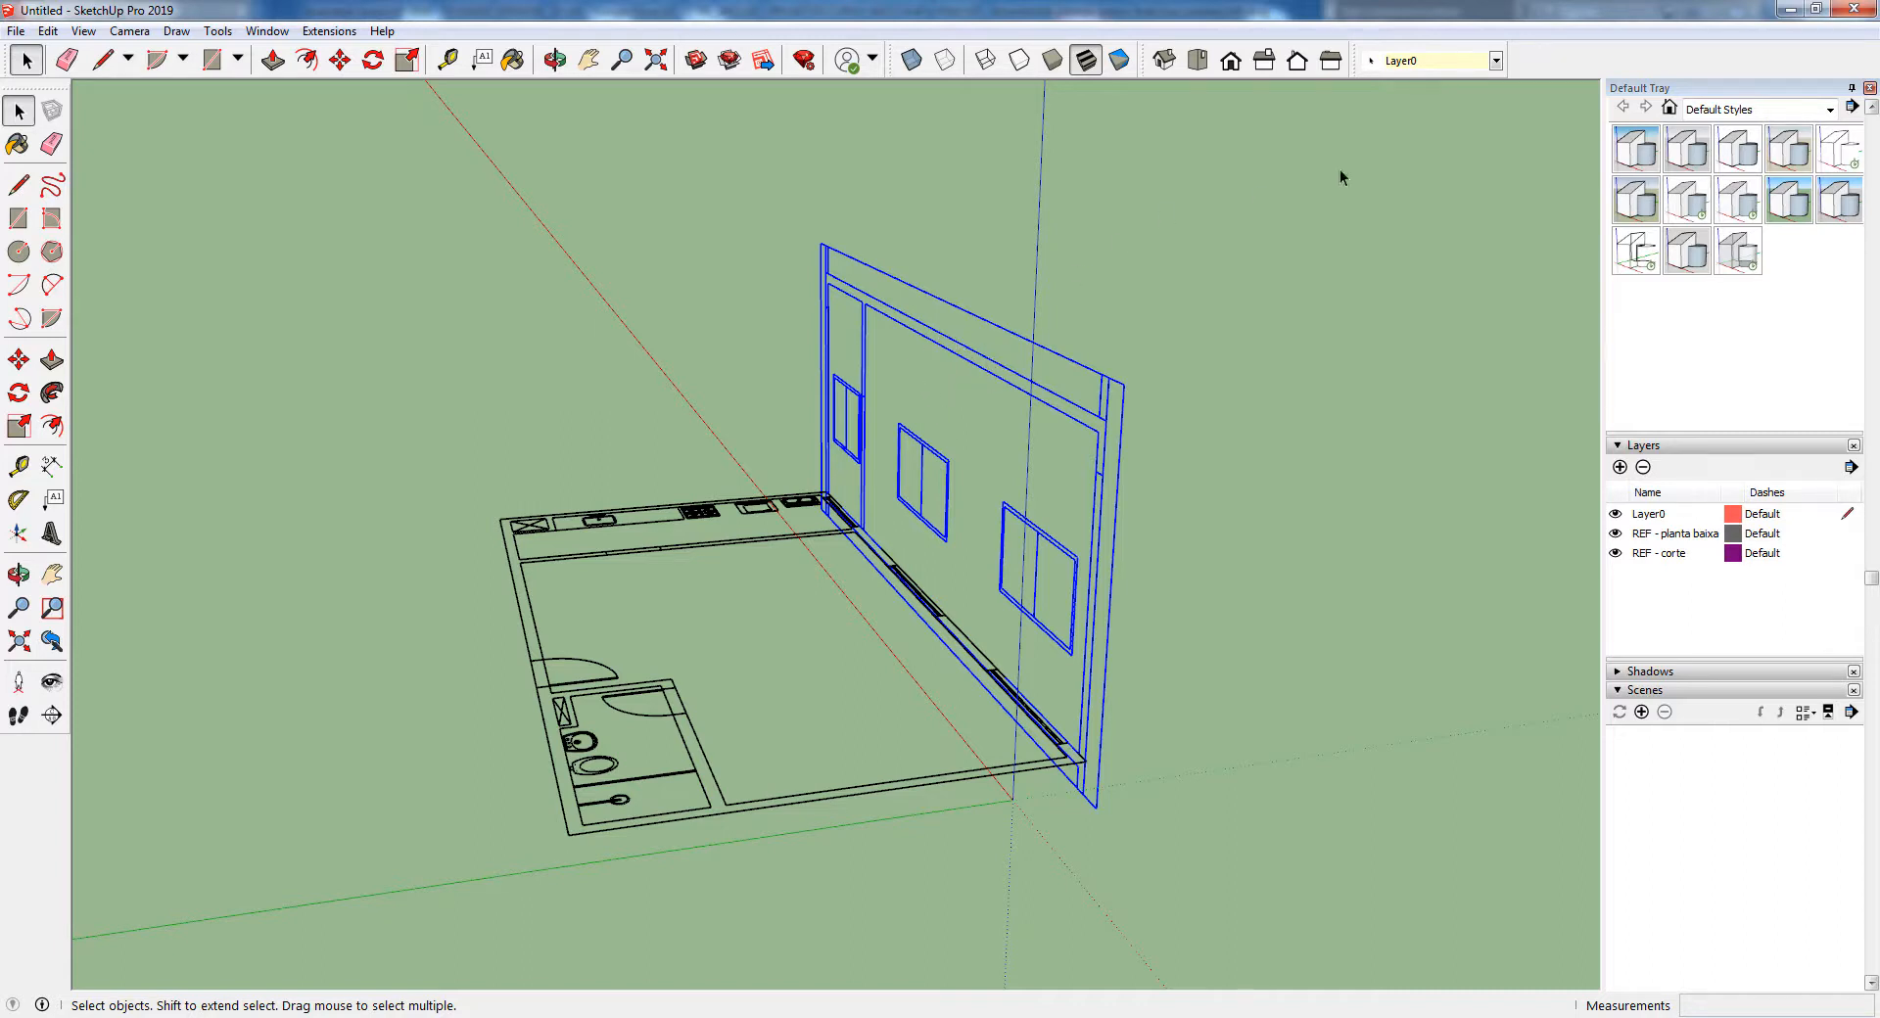
{"action": "left_click", "coordinate": [1495, 61]}
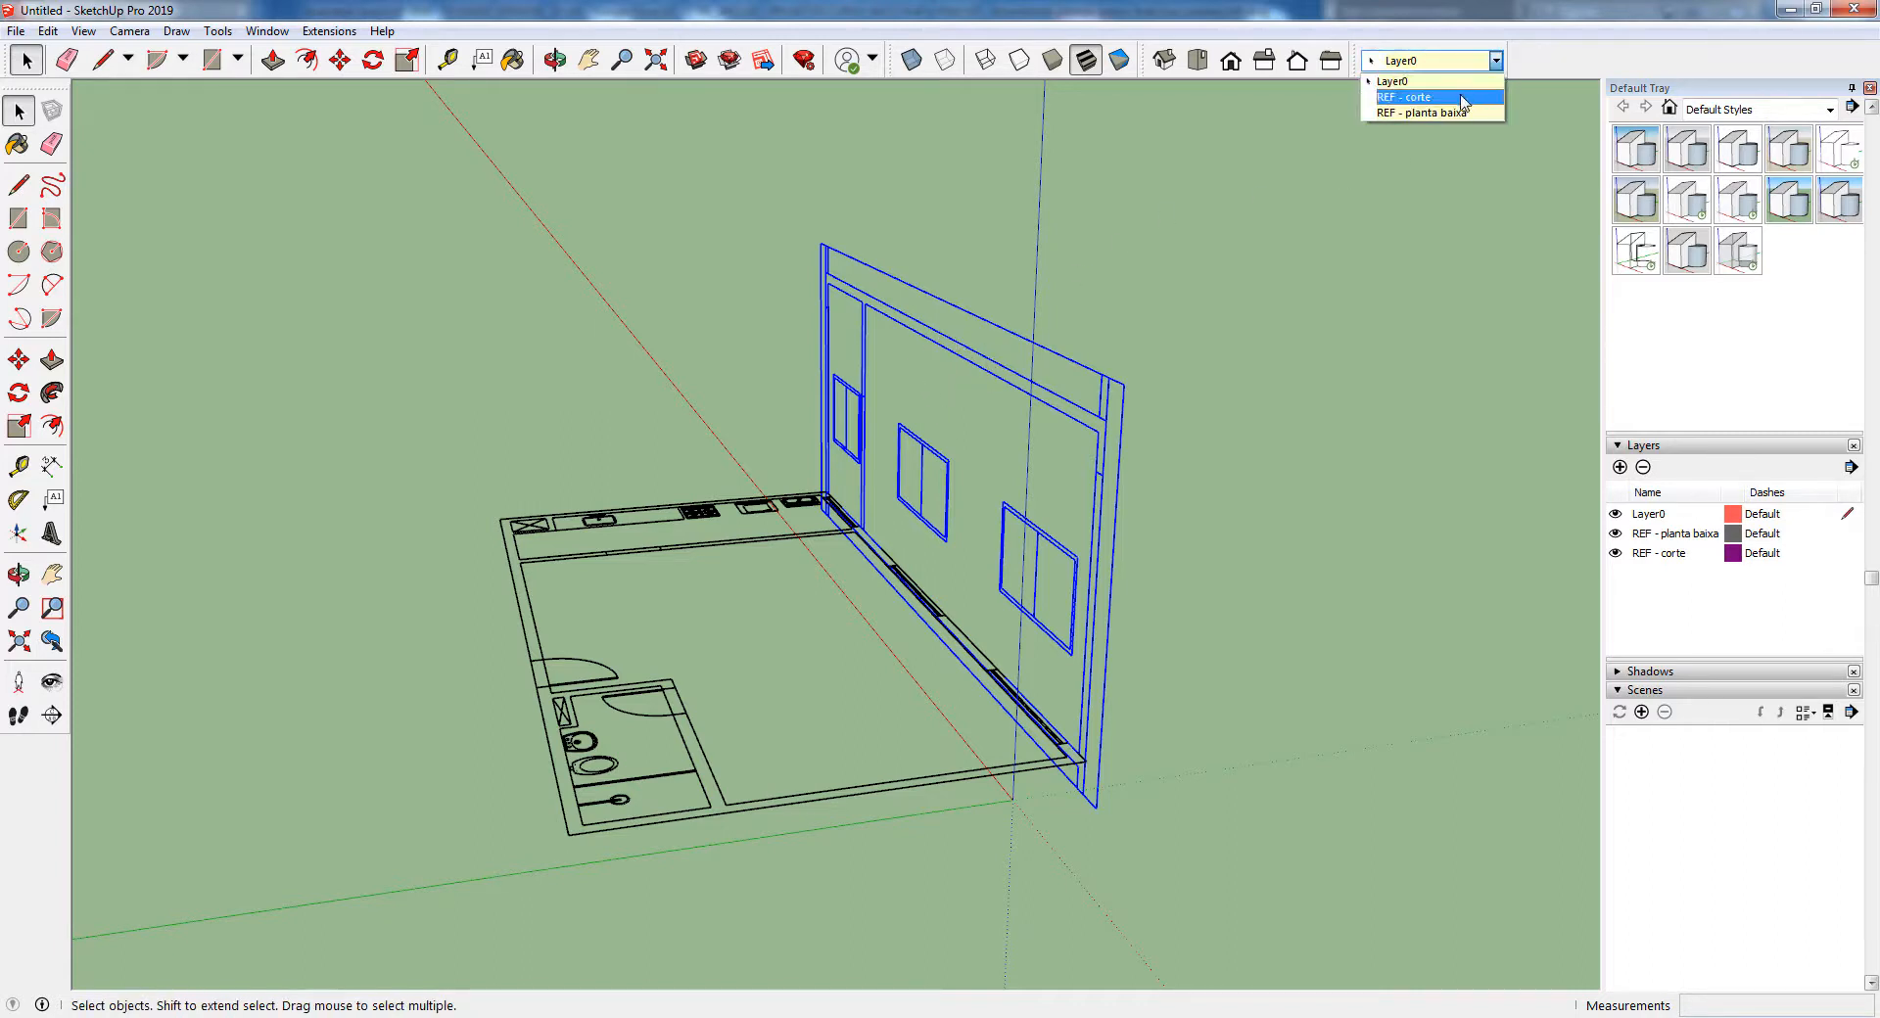
{"action": "left_click", "coordinate": [1456, 87]}
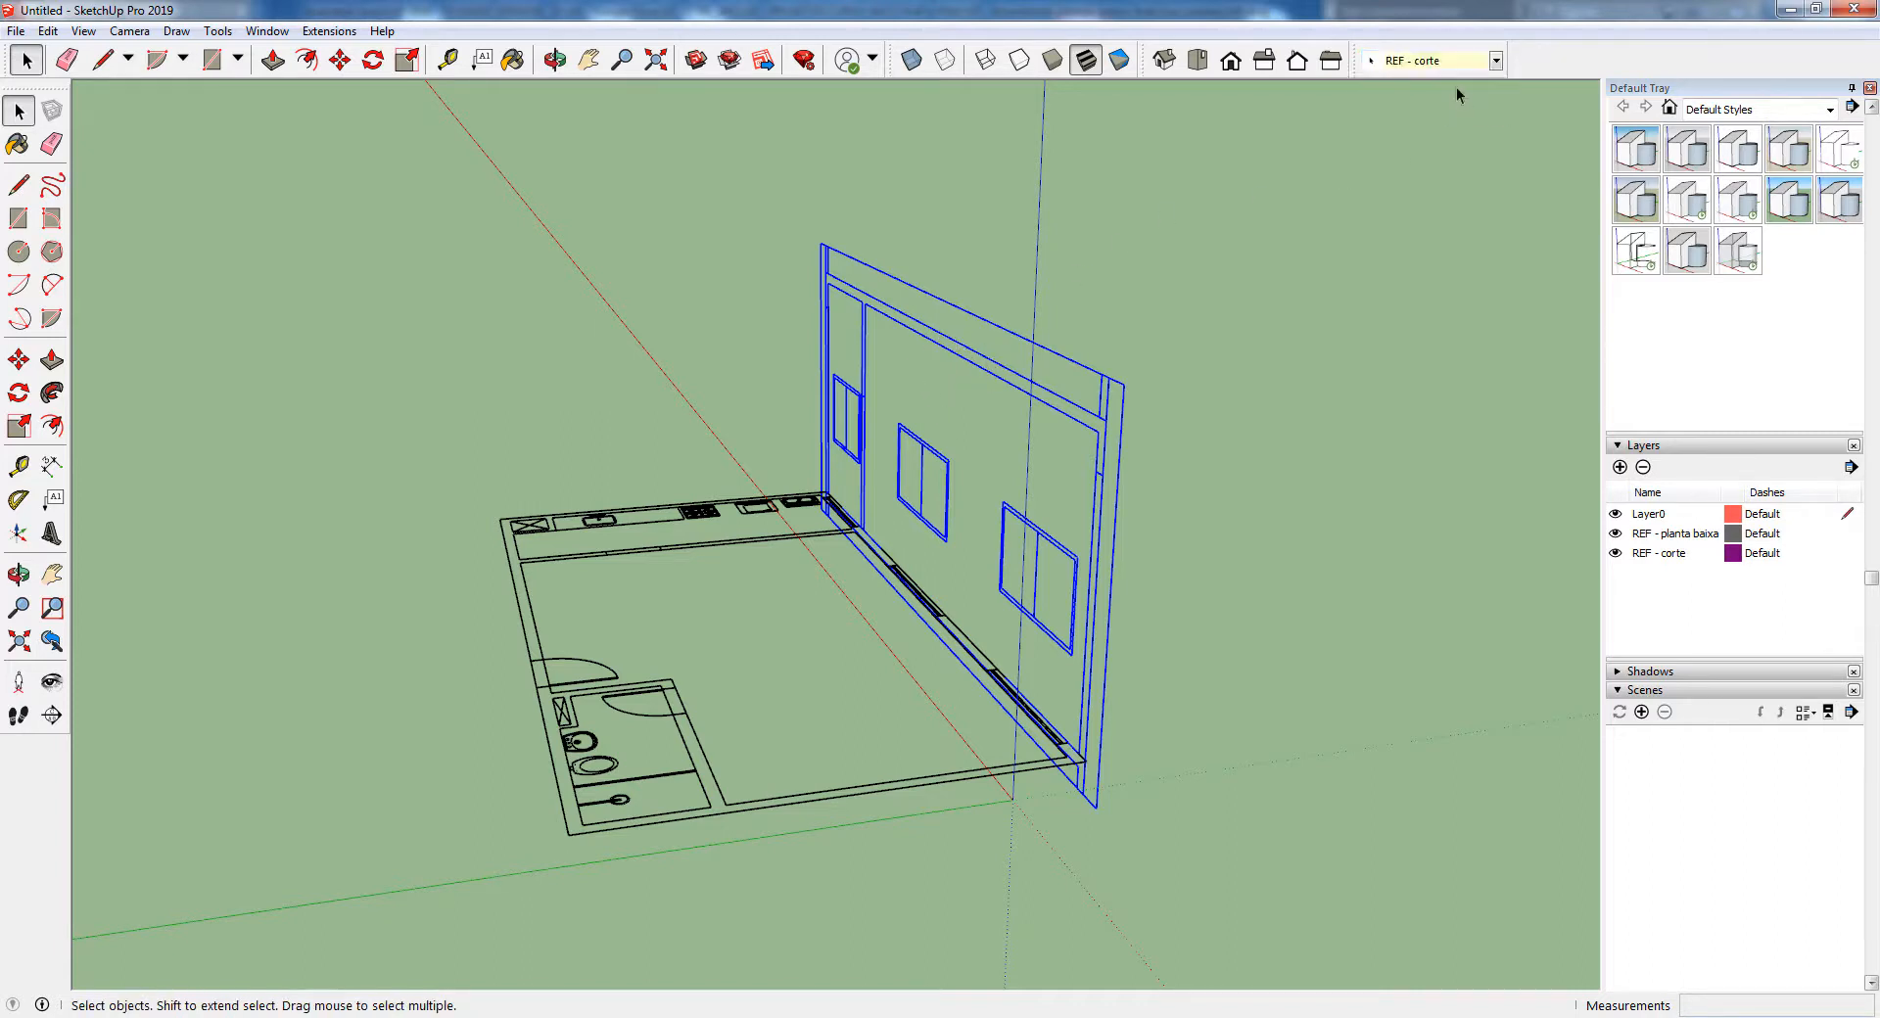
{"action": "left_click", "coordinate": [681, 554]}
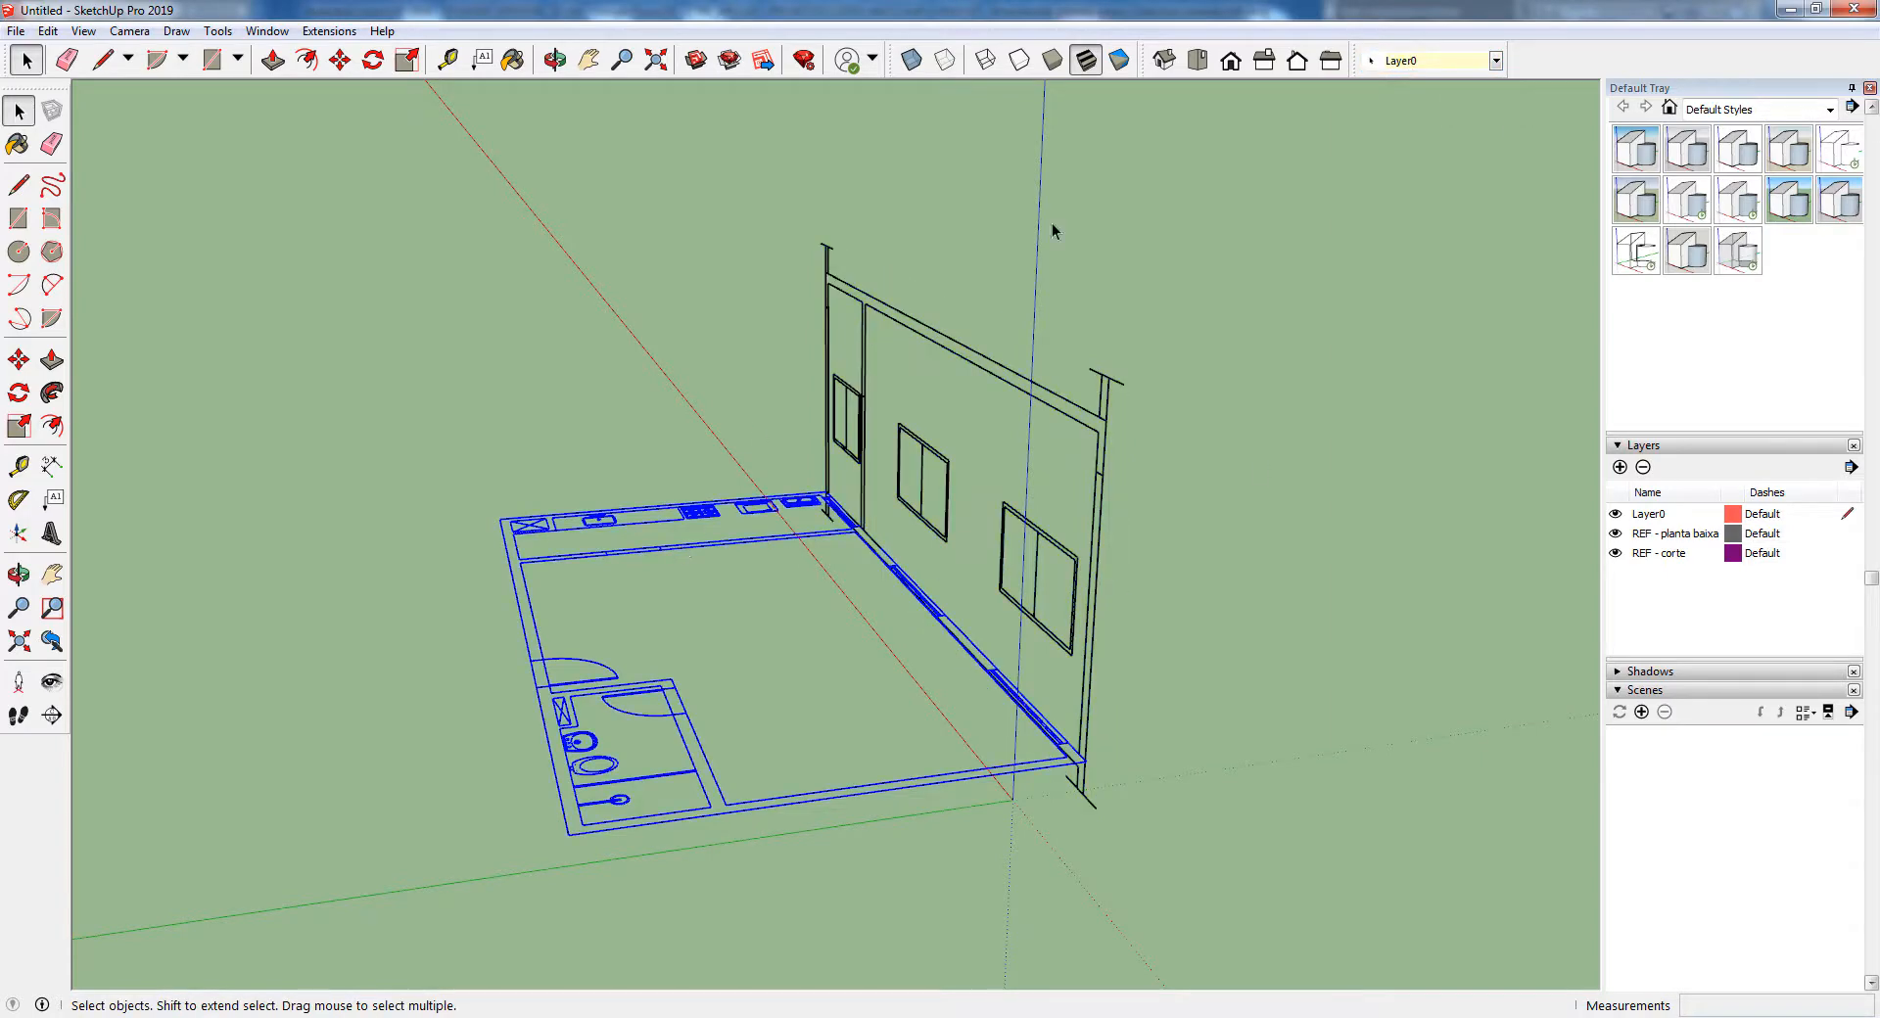
{"action": "left_click", "coordinate": [1495, 60]}
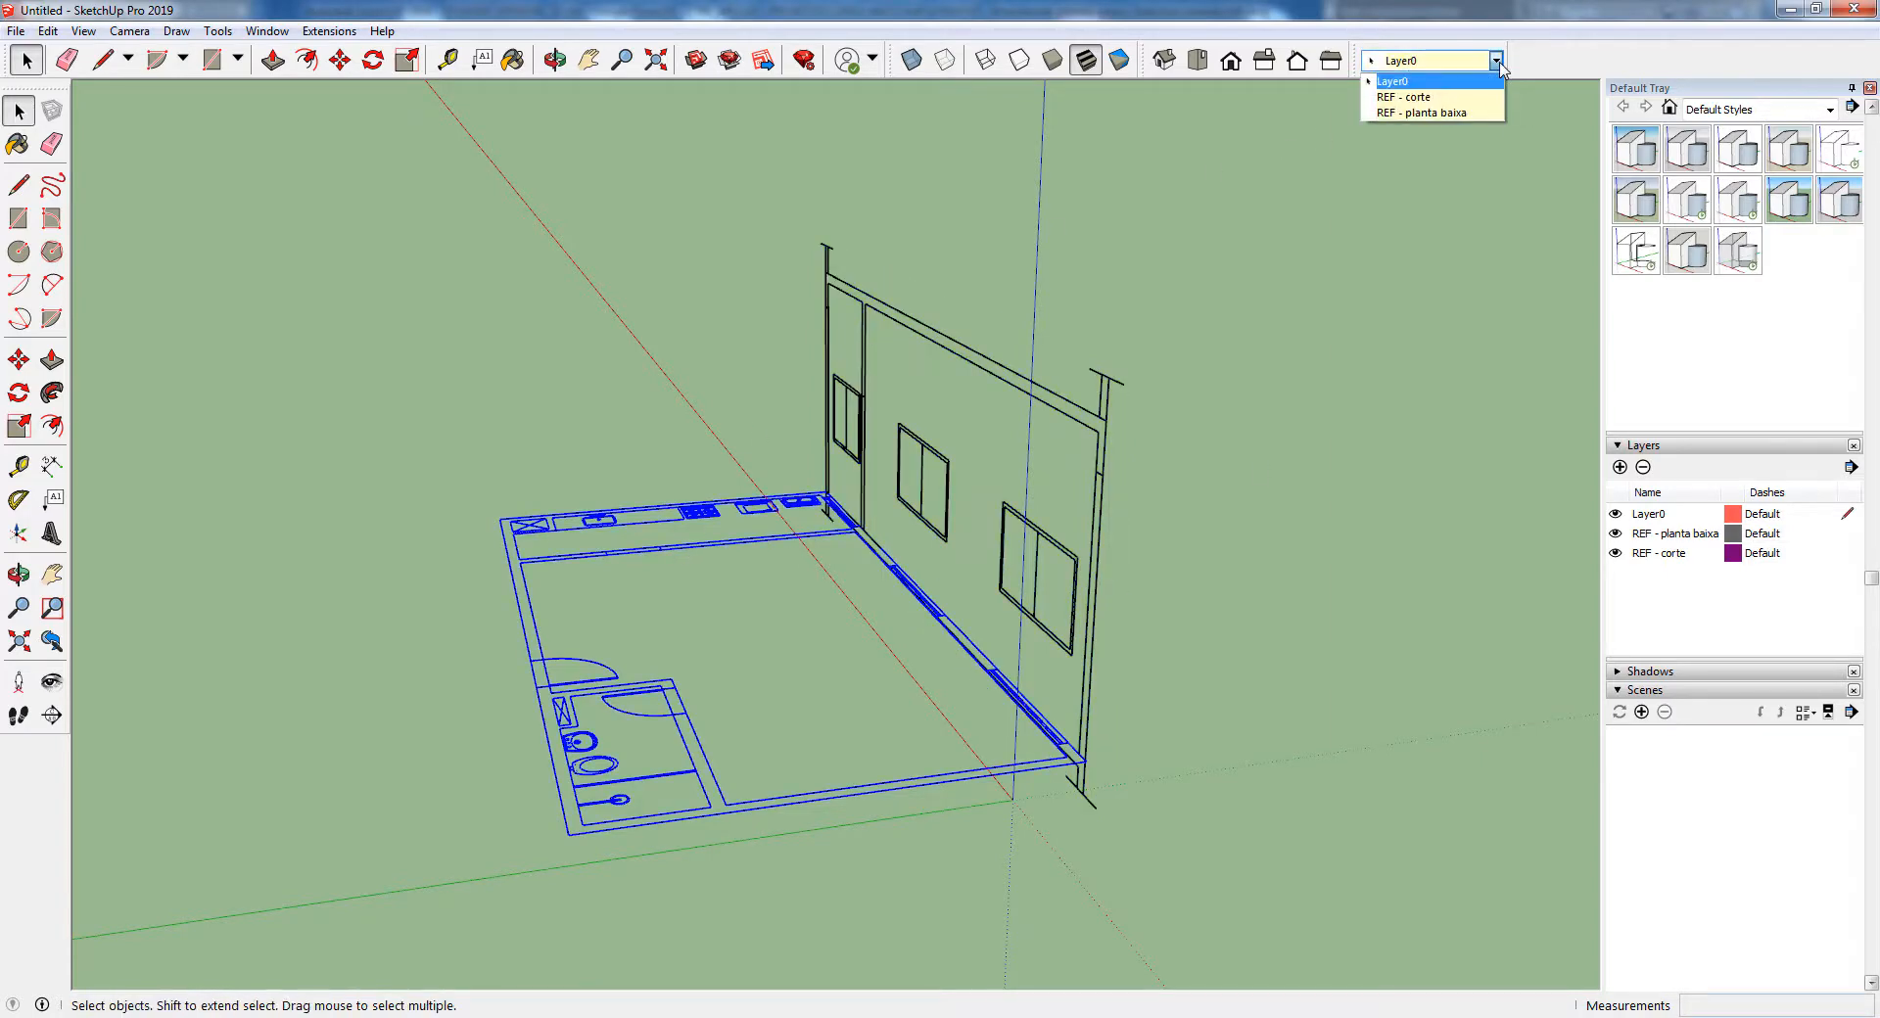
{"action": "left_click", "coordinate": [1463, 113]}
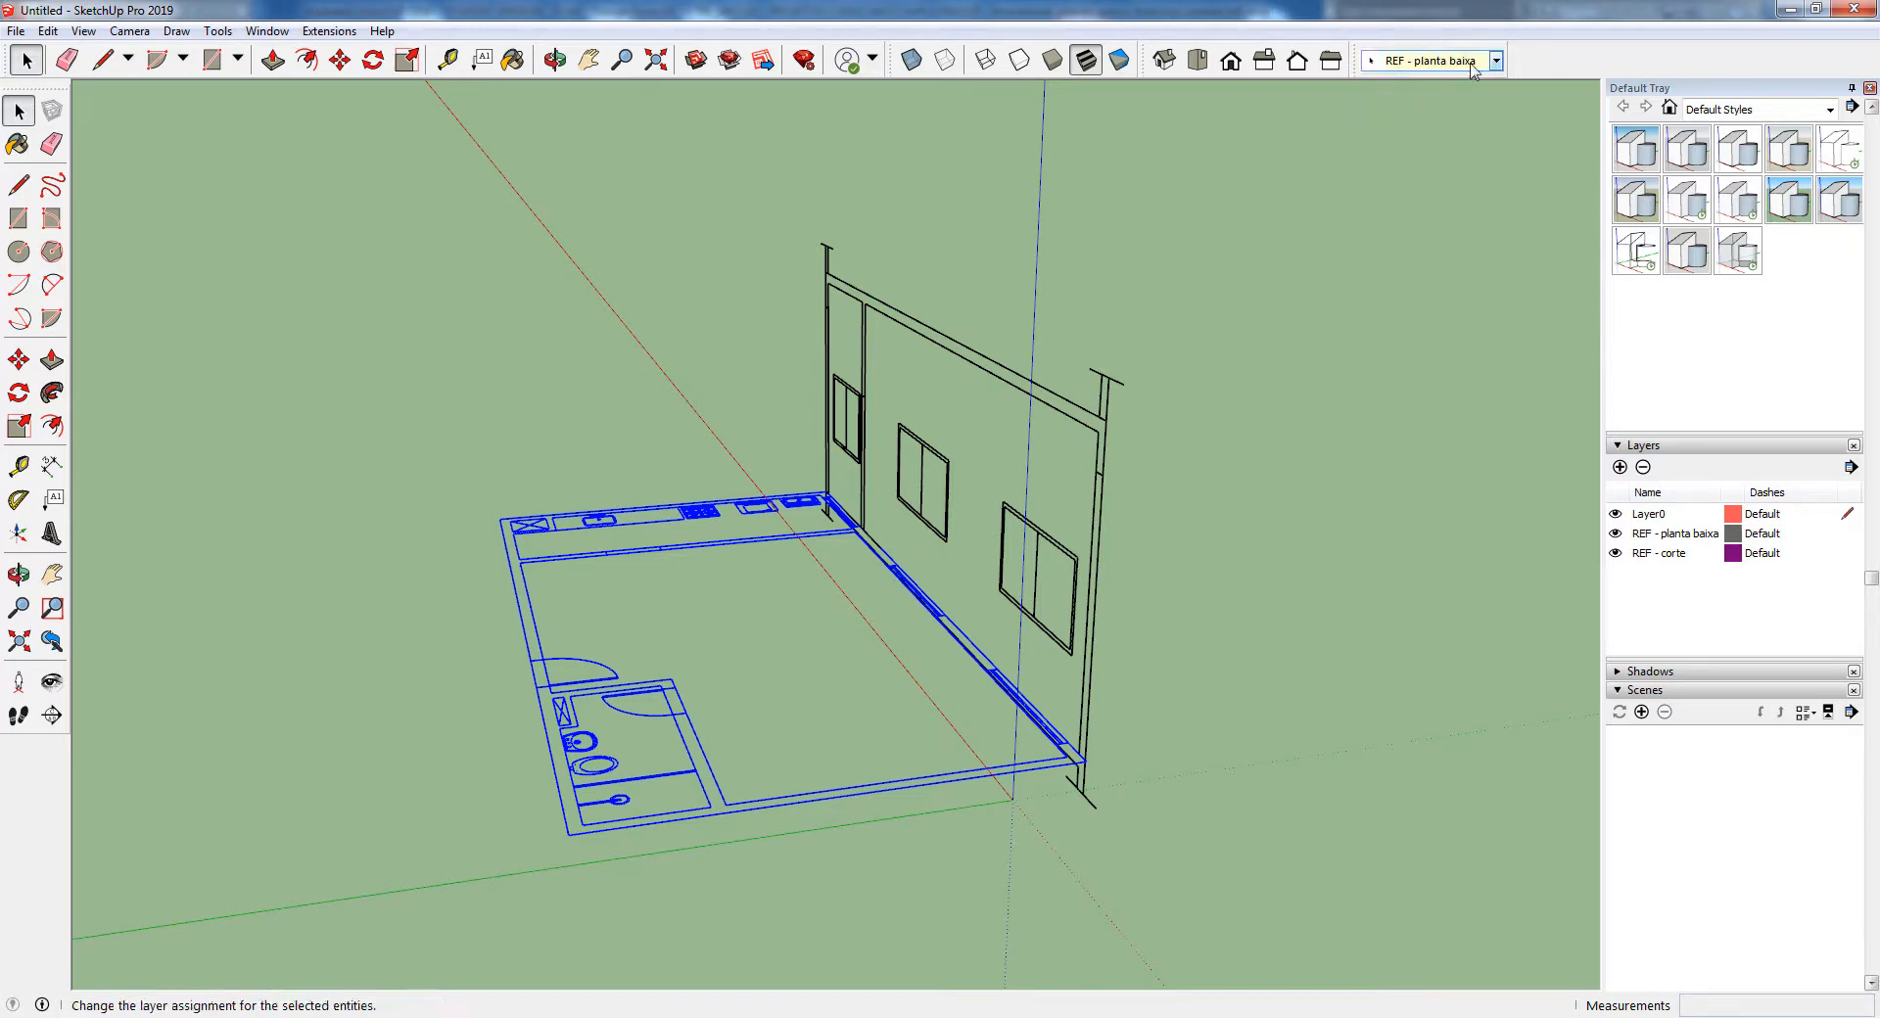
View the list of available toolbars and the floor plan group's layer assignment in Entity Info
{"action": "right_click", "coordinate": [1533, 63]}
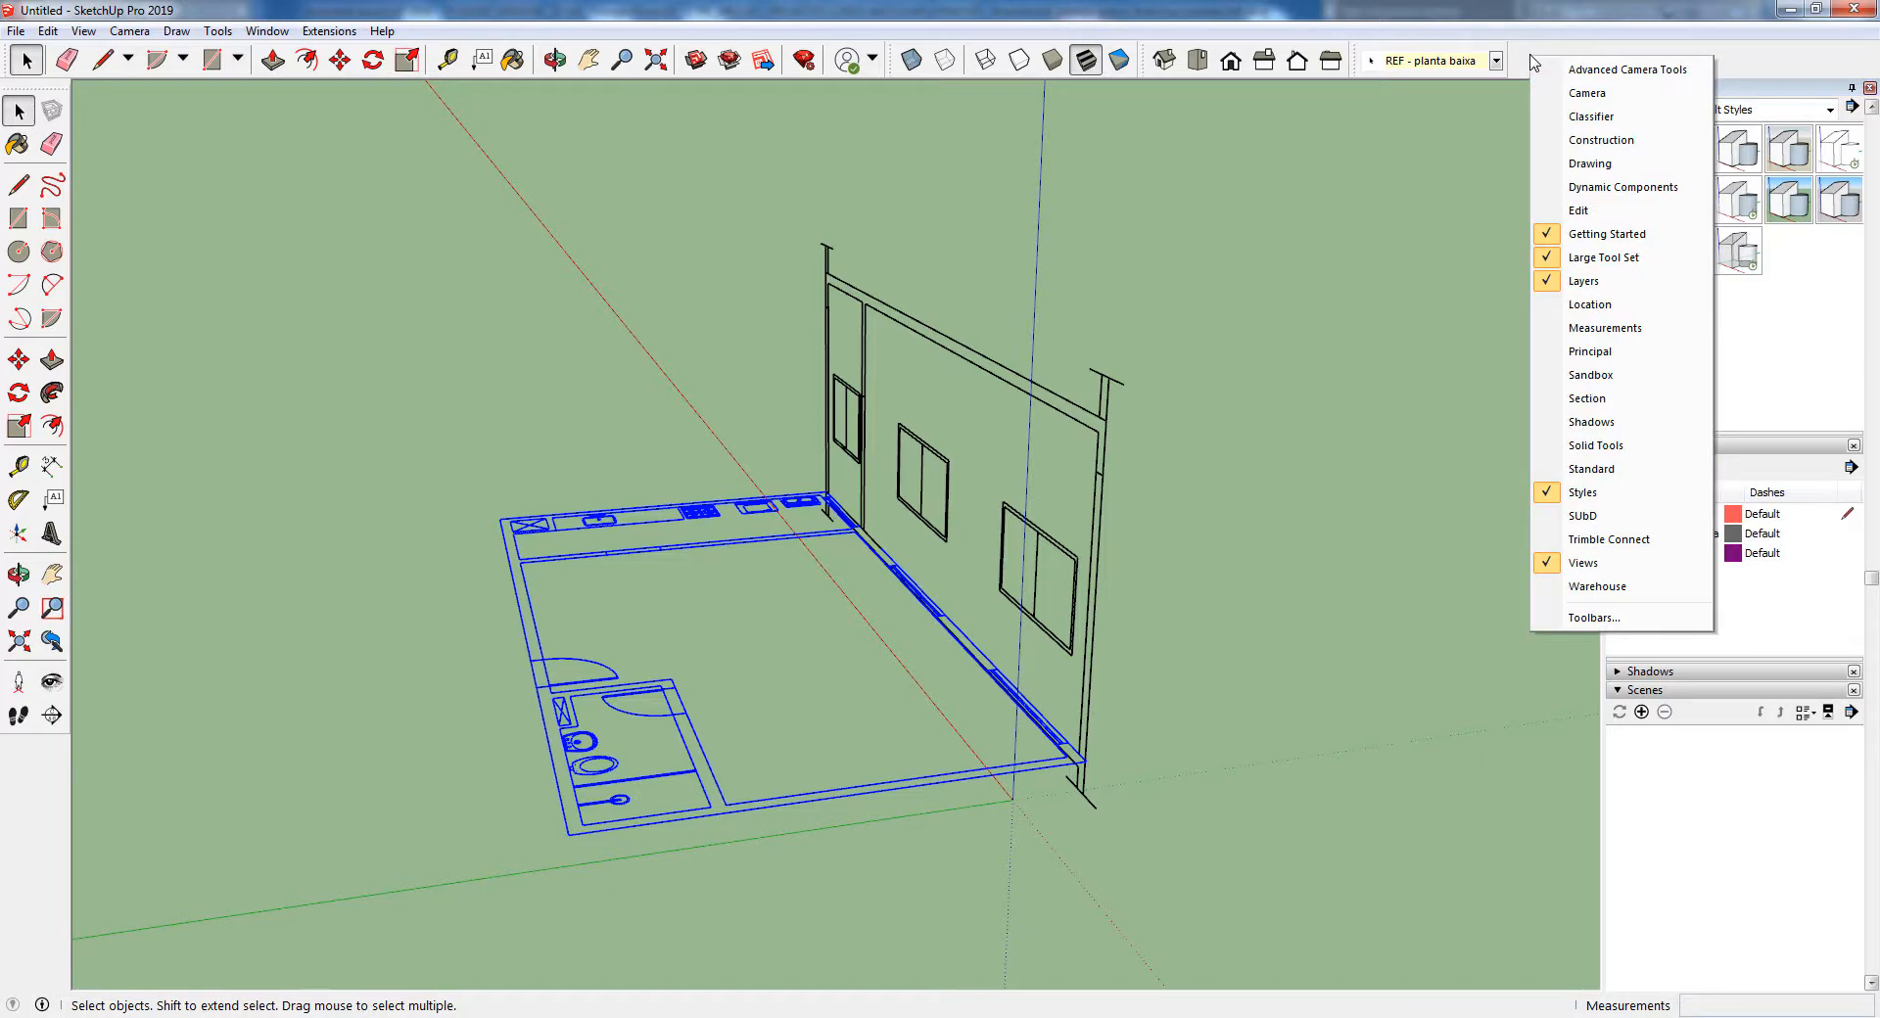
{"action": "left_click", "coordinate": [1782, 343]}
{"action": "left_click_drag", "start_coordinate": [1872, 578], "coordinate": [1873, 122]}
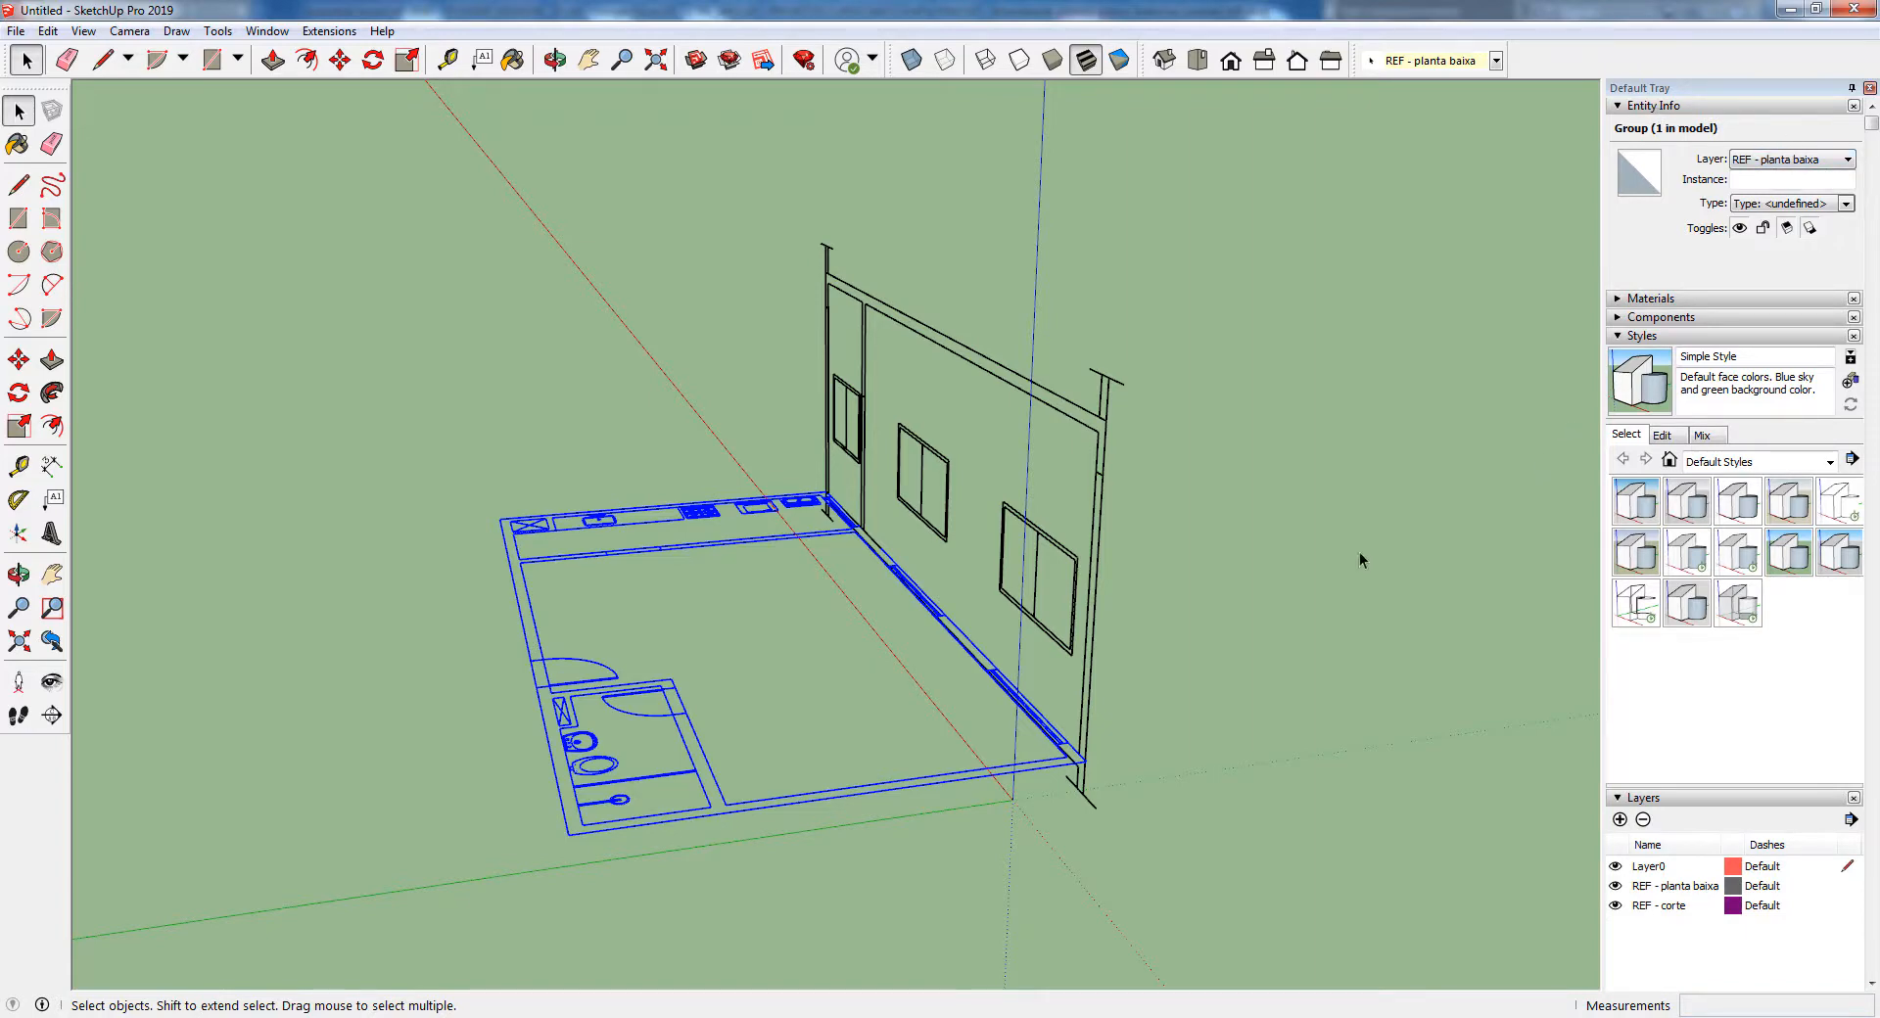
Clear the selection and test both reference layers by hiding and showing REF - corte and REF - planta baixa
{"action": "middle_click_drag", "start_coordinate": [1267, 590], "coordinate": [1035, 721]}
{"action": "left_click", "coordinate": [891, 684]}
{"action": "scroll", "coordinate": [1858, 700], "scroll_direction": "down", "scroll_amount": 3}
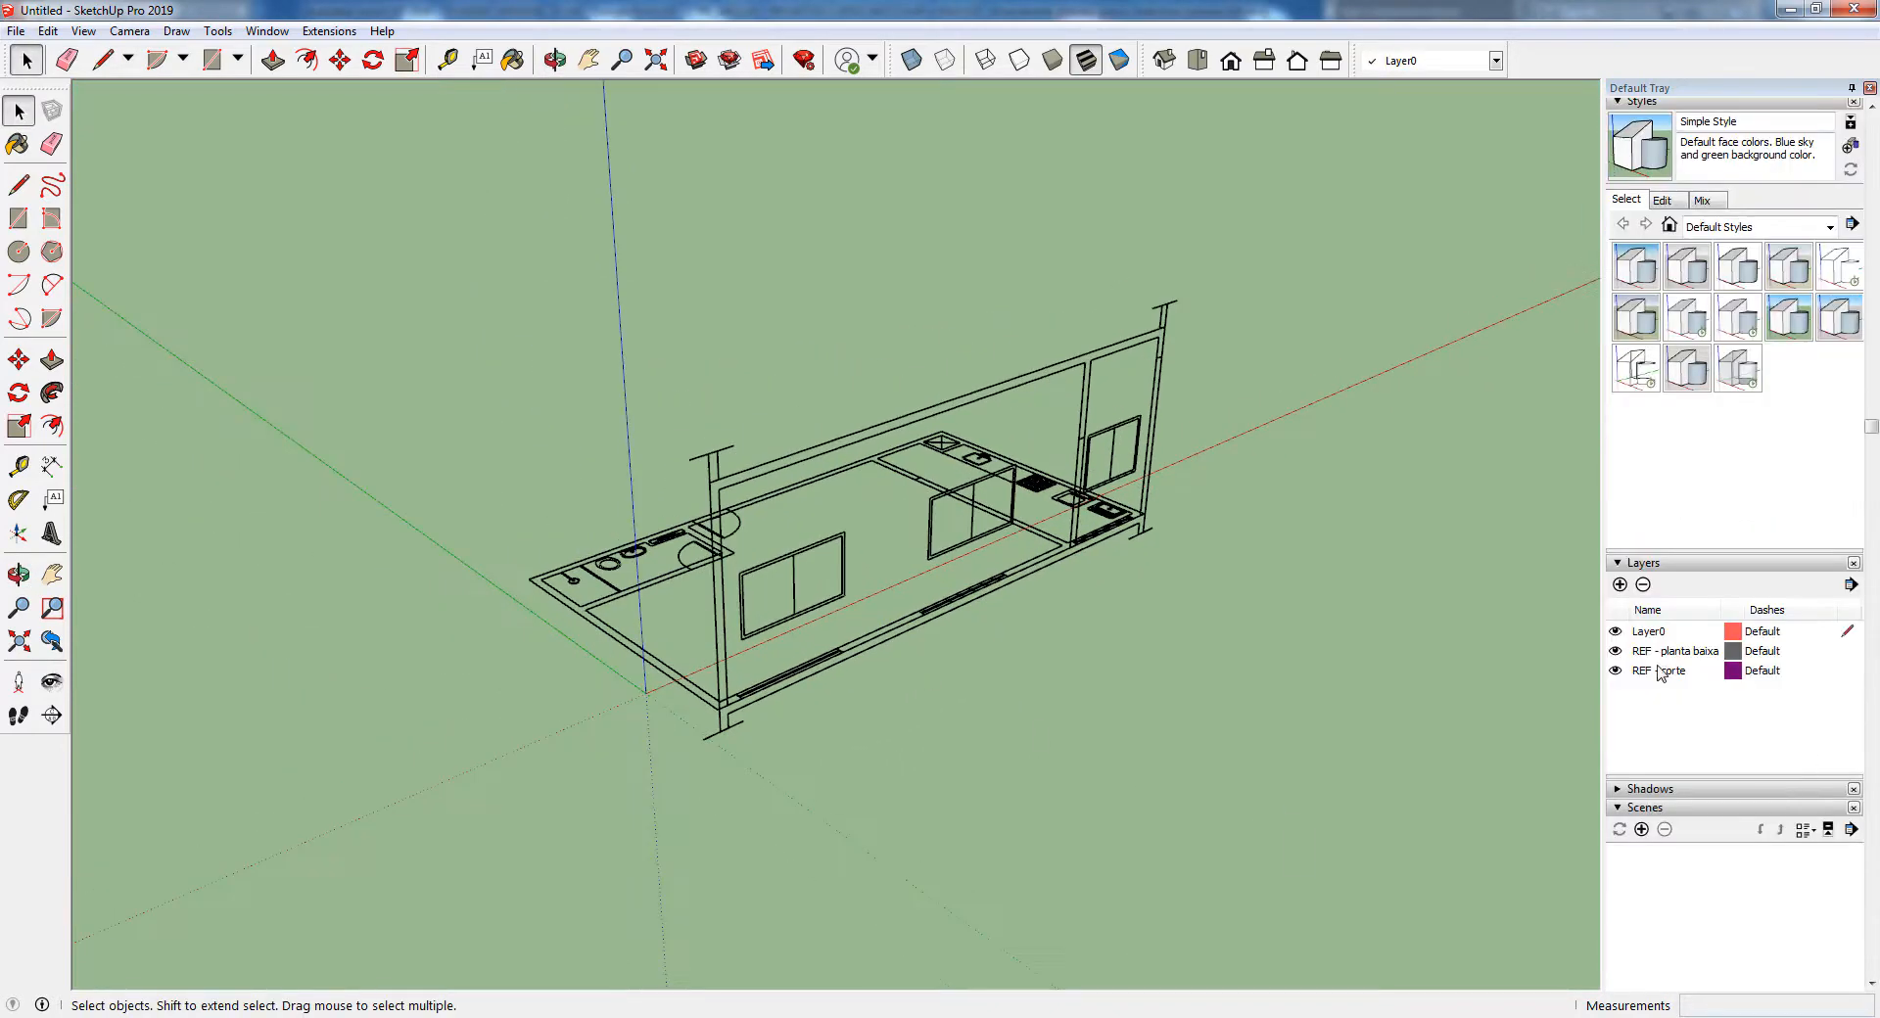
{"action": "left_click", "coordinate": [1615, 671]}
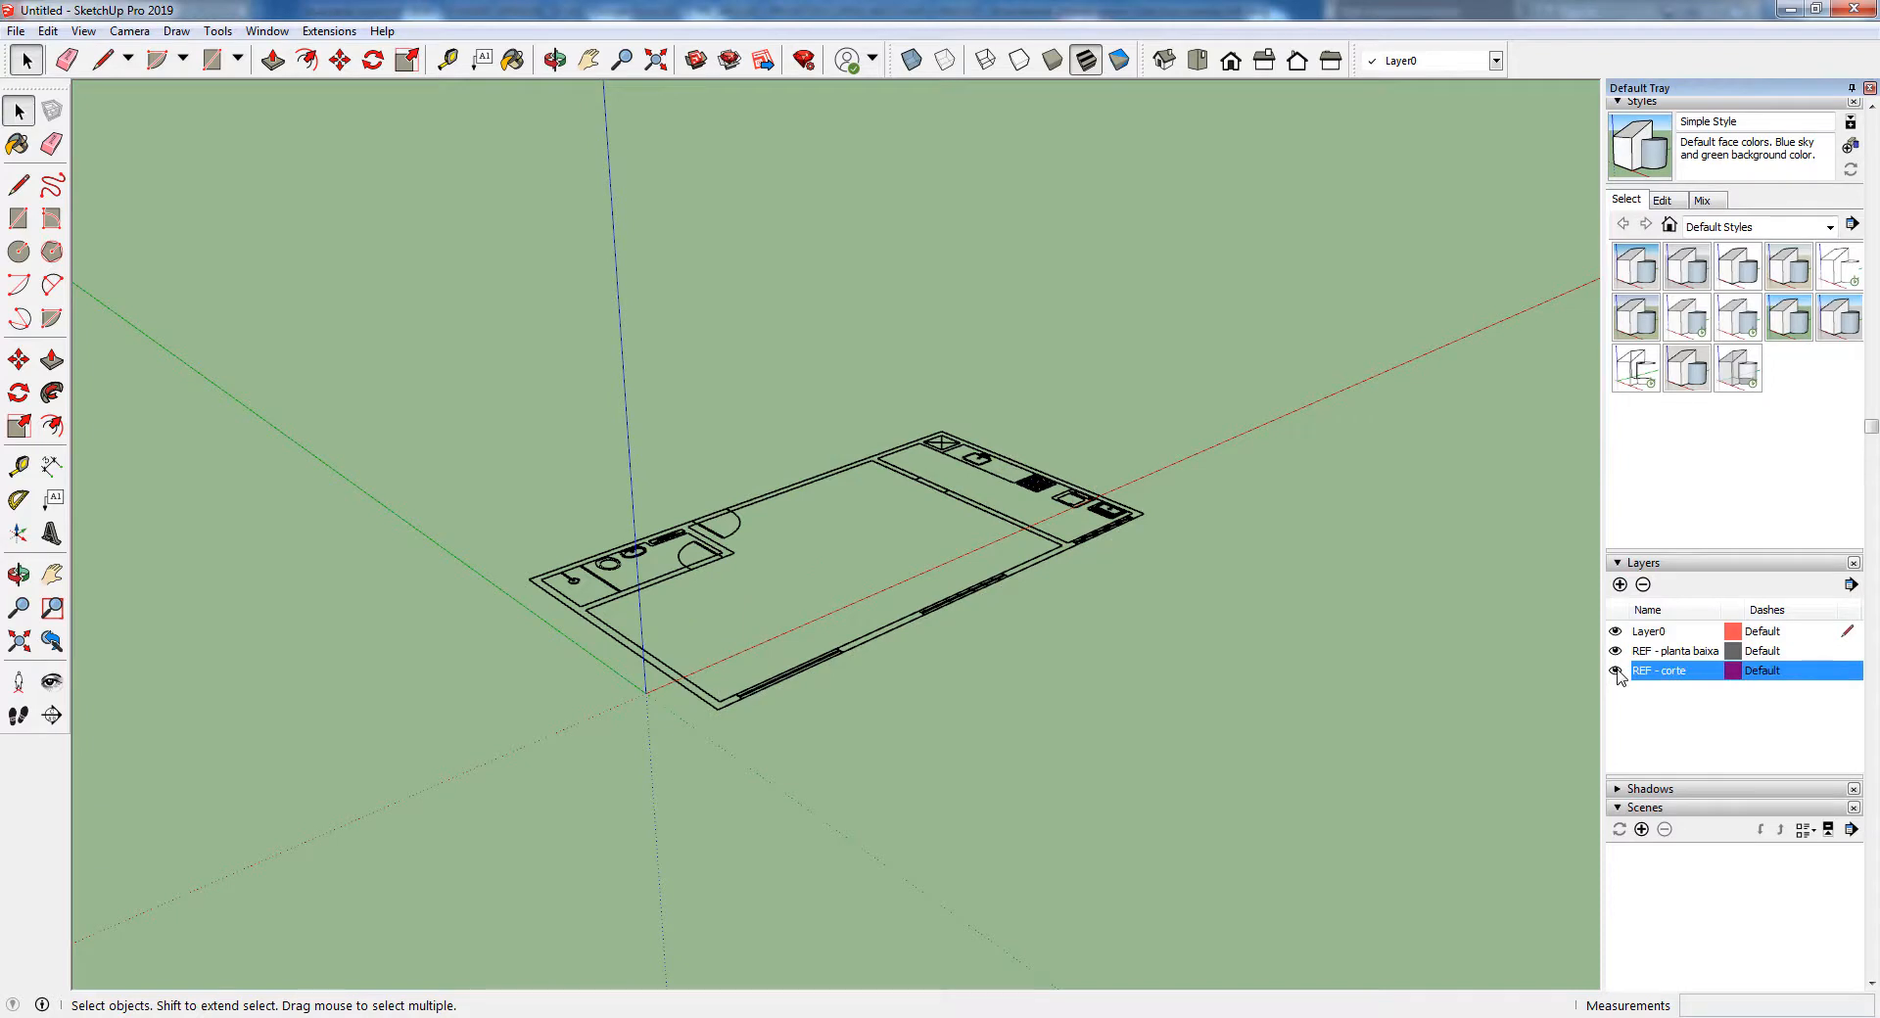
{"action": "left_click", "coordinate": [1615, 671]}
{"action": "left_click", "coordinate": [1615, 652]}
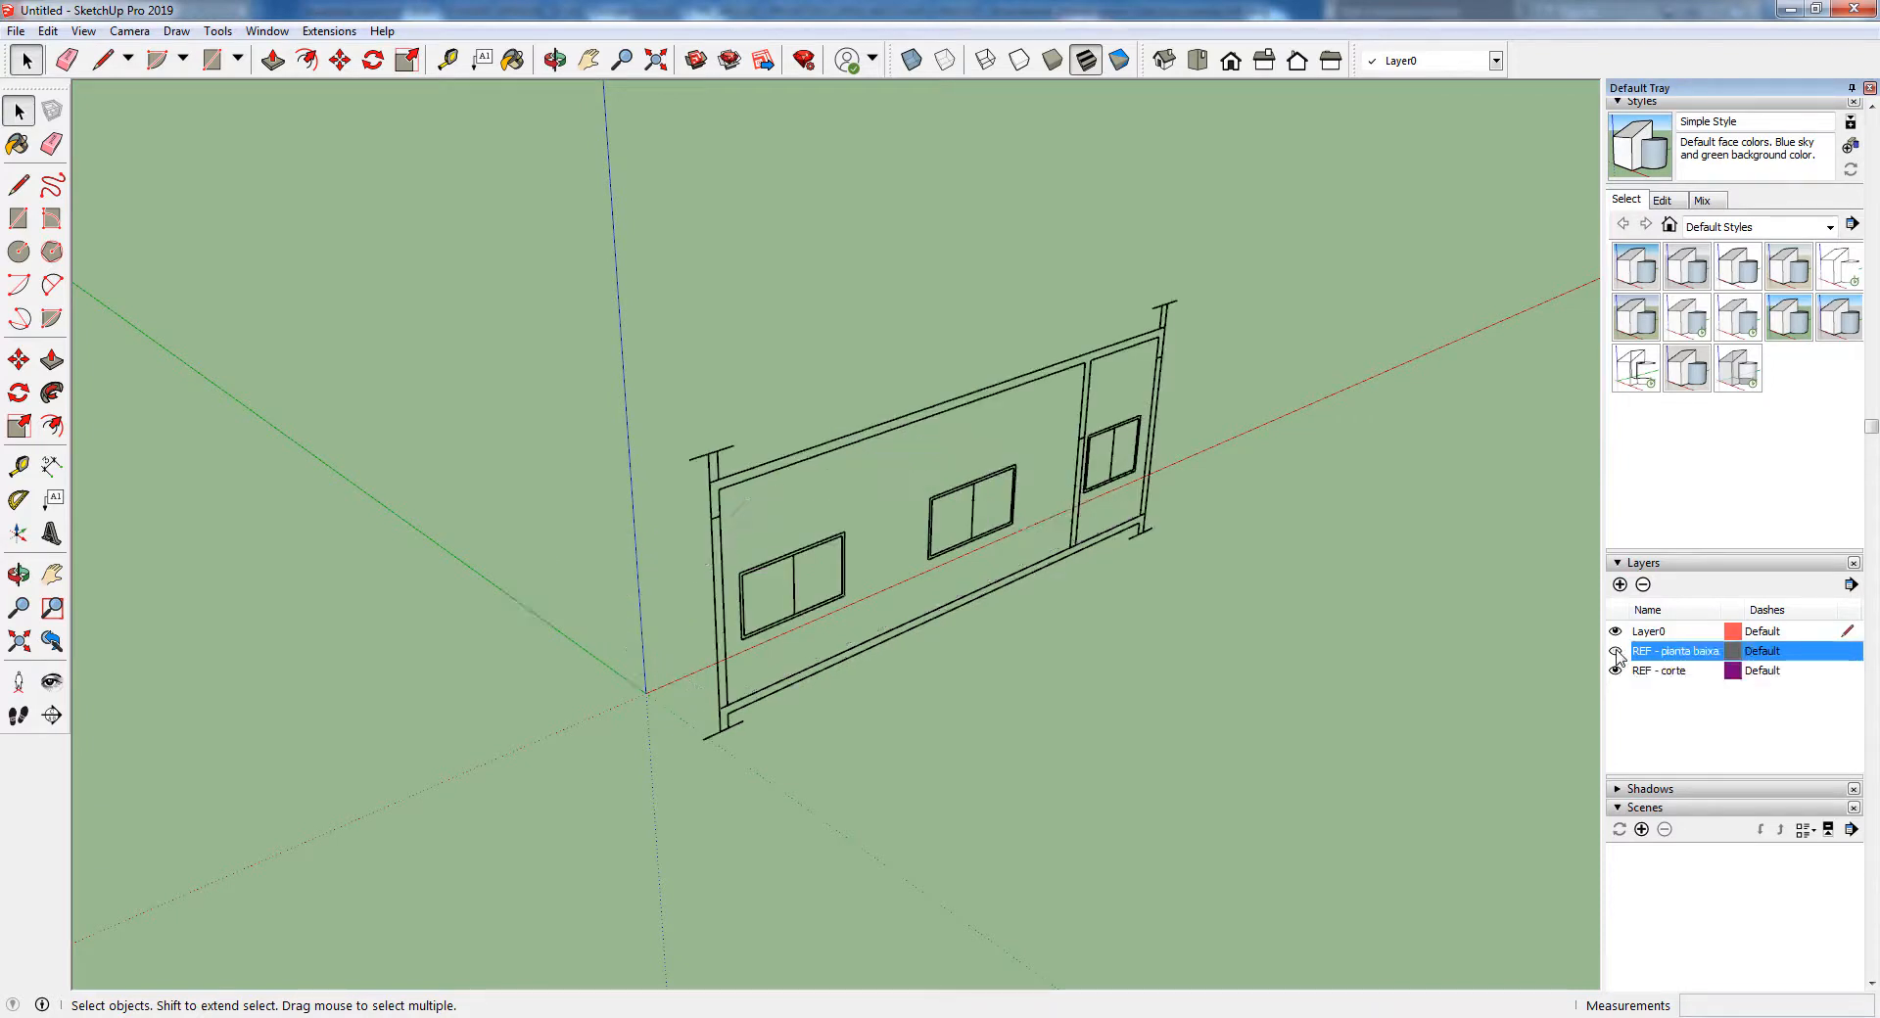
{"action": "left_click", "coordinate": [1616, 652]}
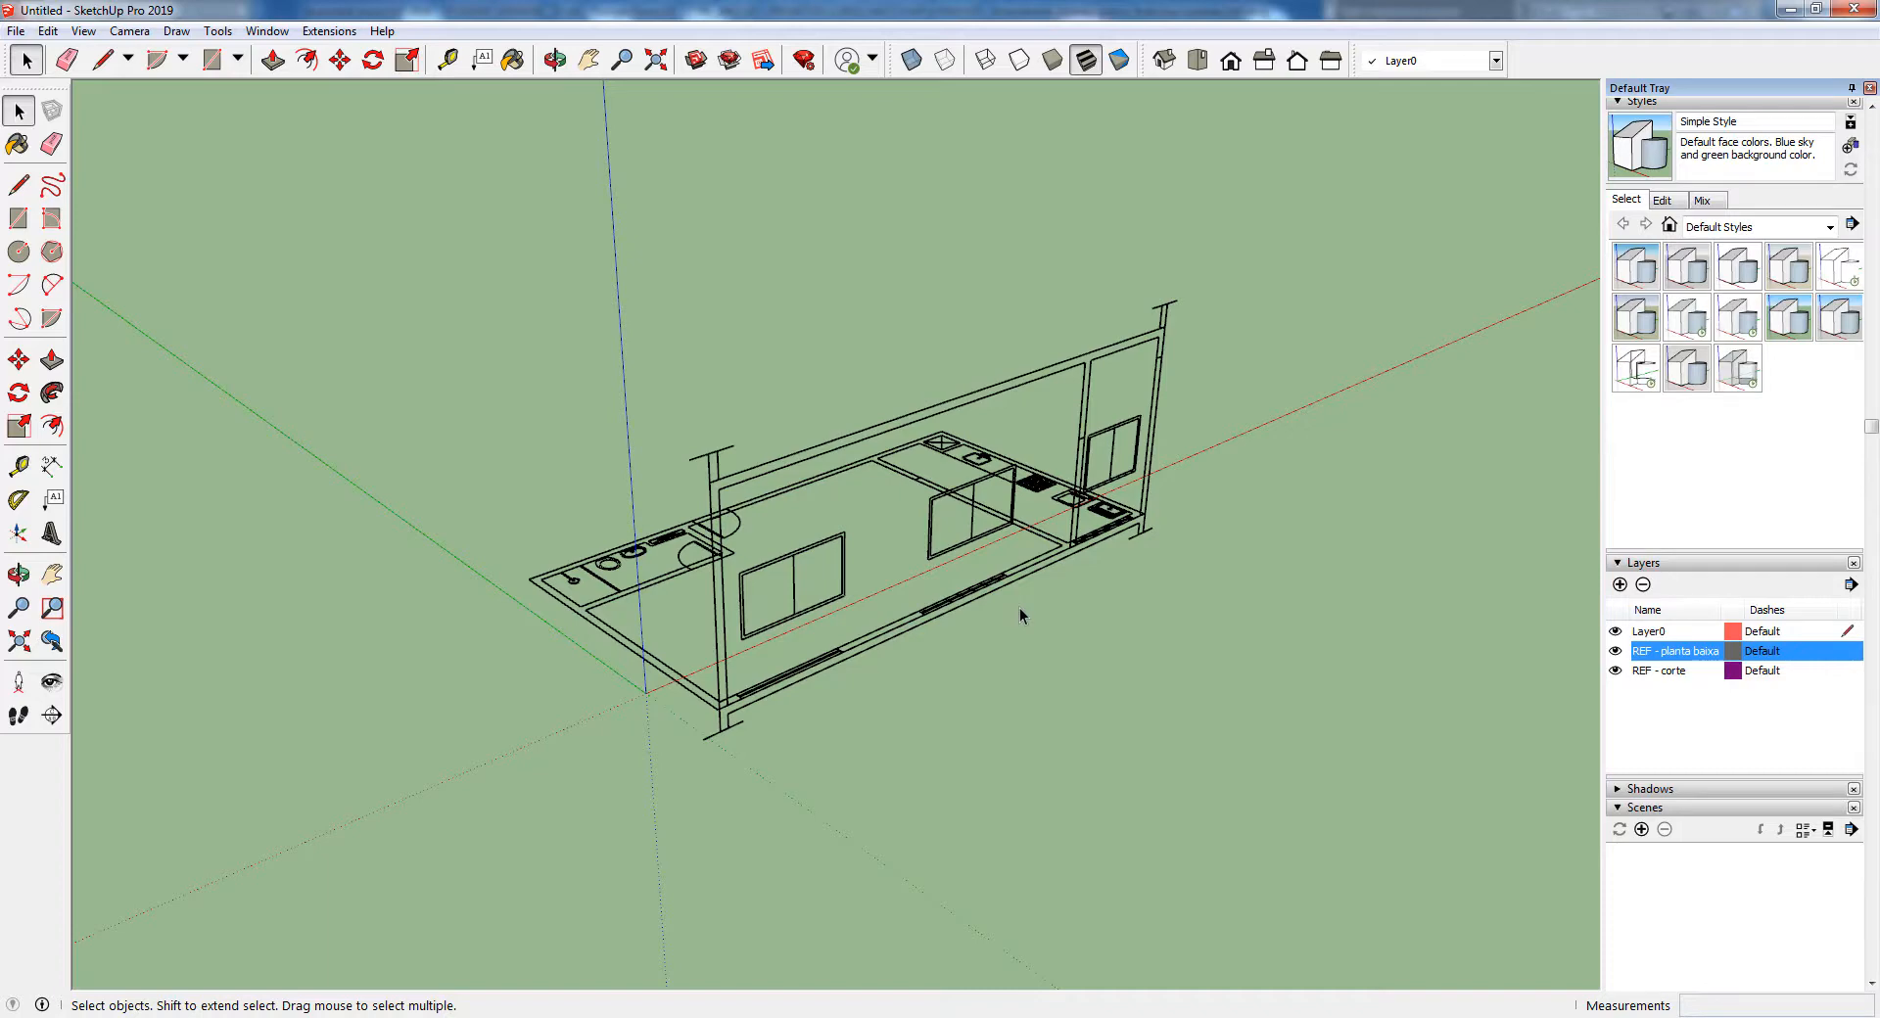
Hide the REF - corte layer so only the floor plan is displayed
{"action": "scroll", "coordinate": [987, 548], "scroll_direction": "up", "scroll_amount": 3}
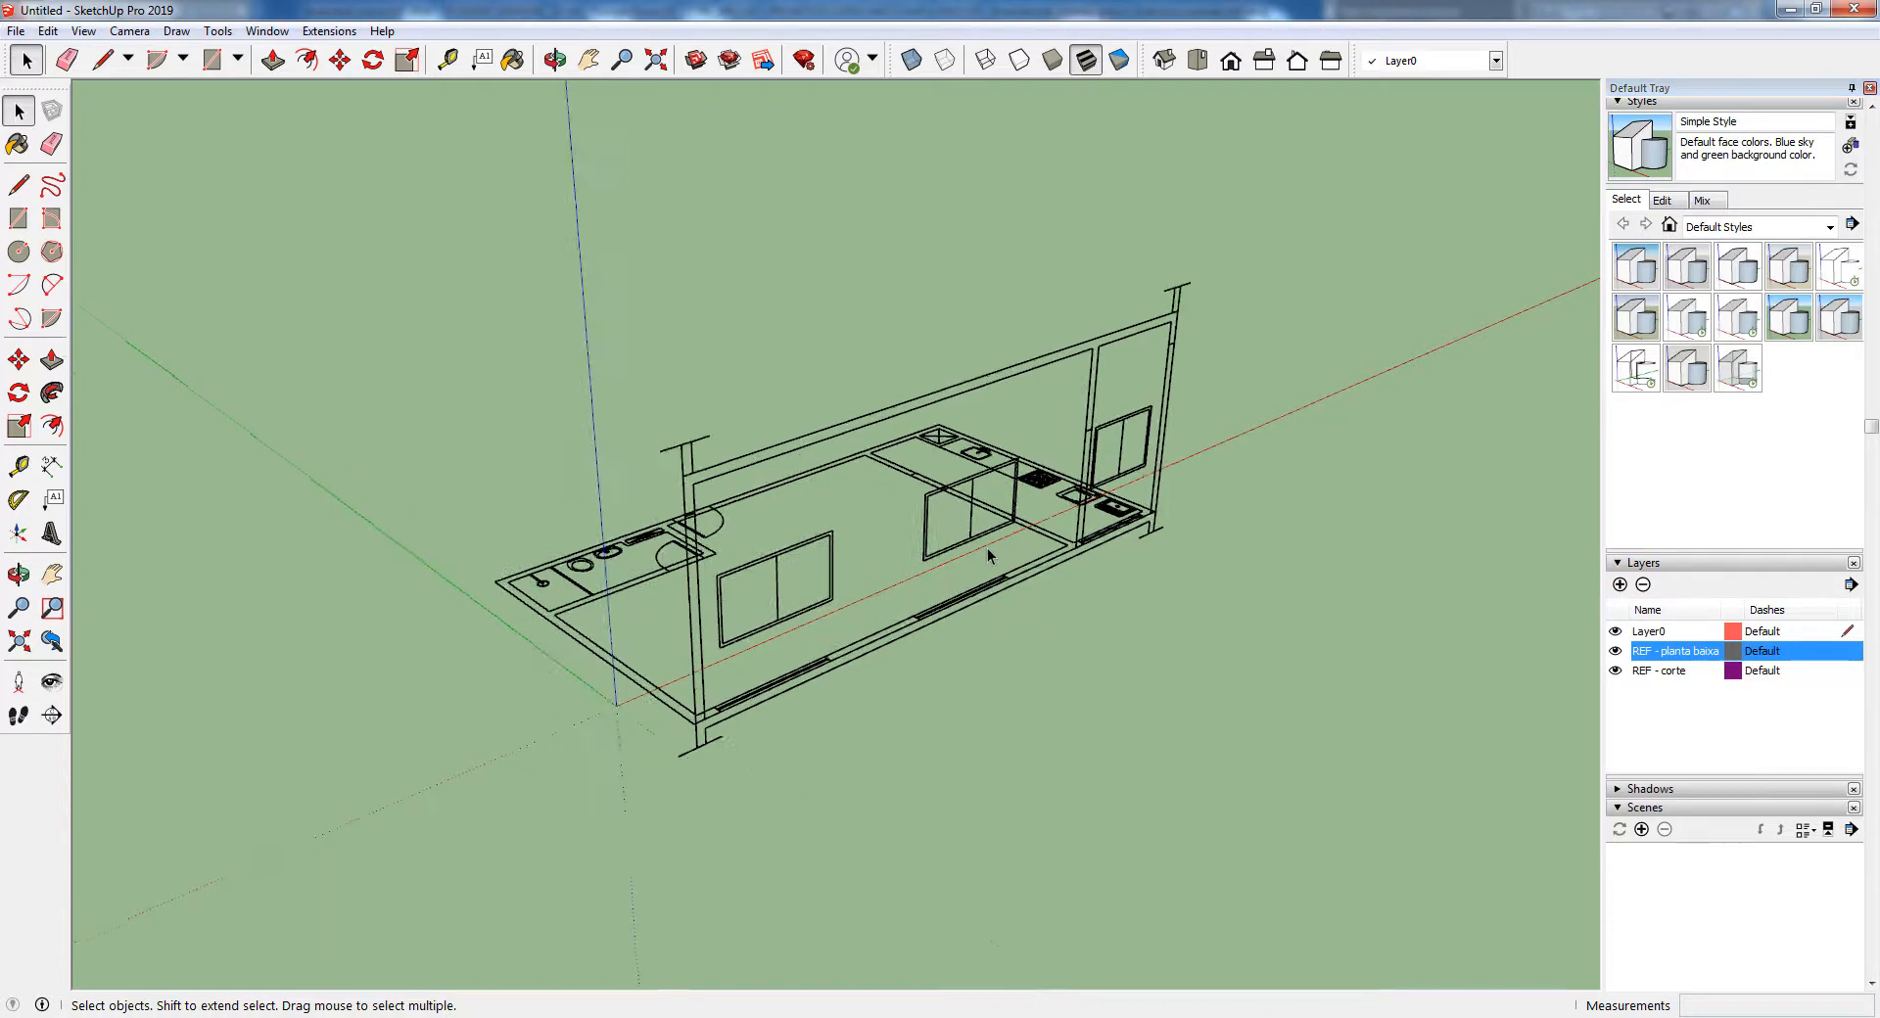
{"action": "middle_click_drag", "start_coordinate": [661, 721], "coordinate": [1503, 701]}
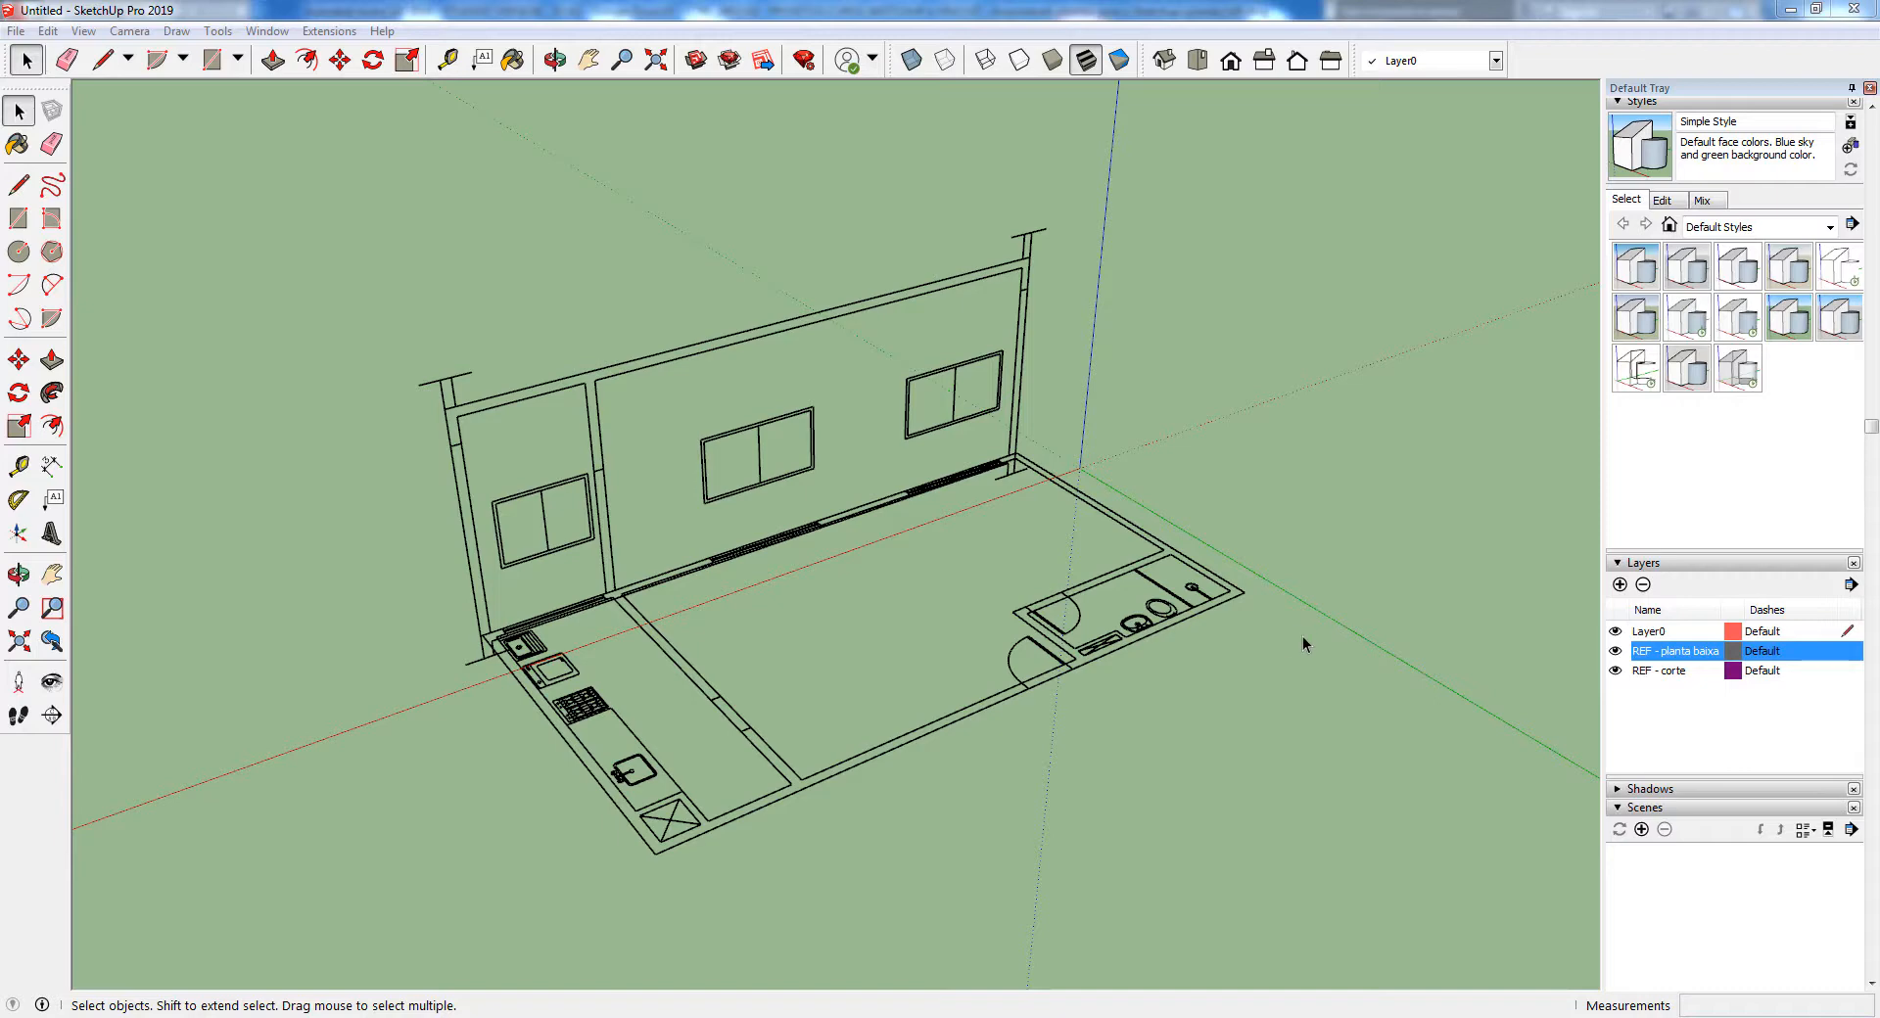
{"action": "middle_click_drag", "start_coordinate": [1288, 642], "coordinate": [664, 670]}
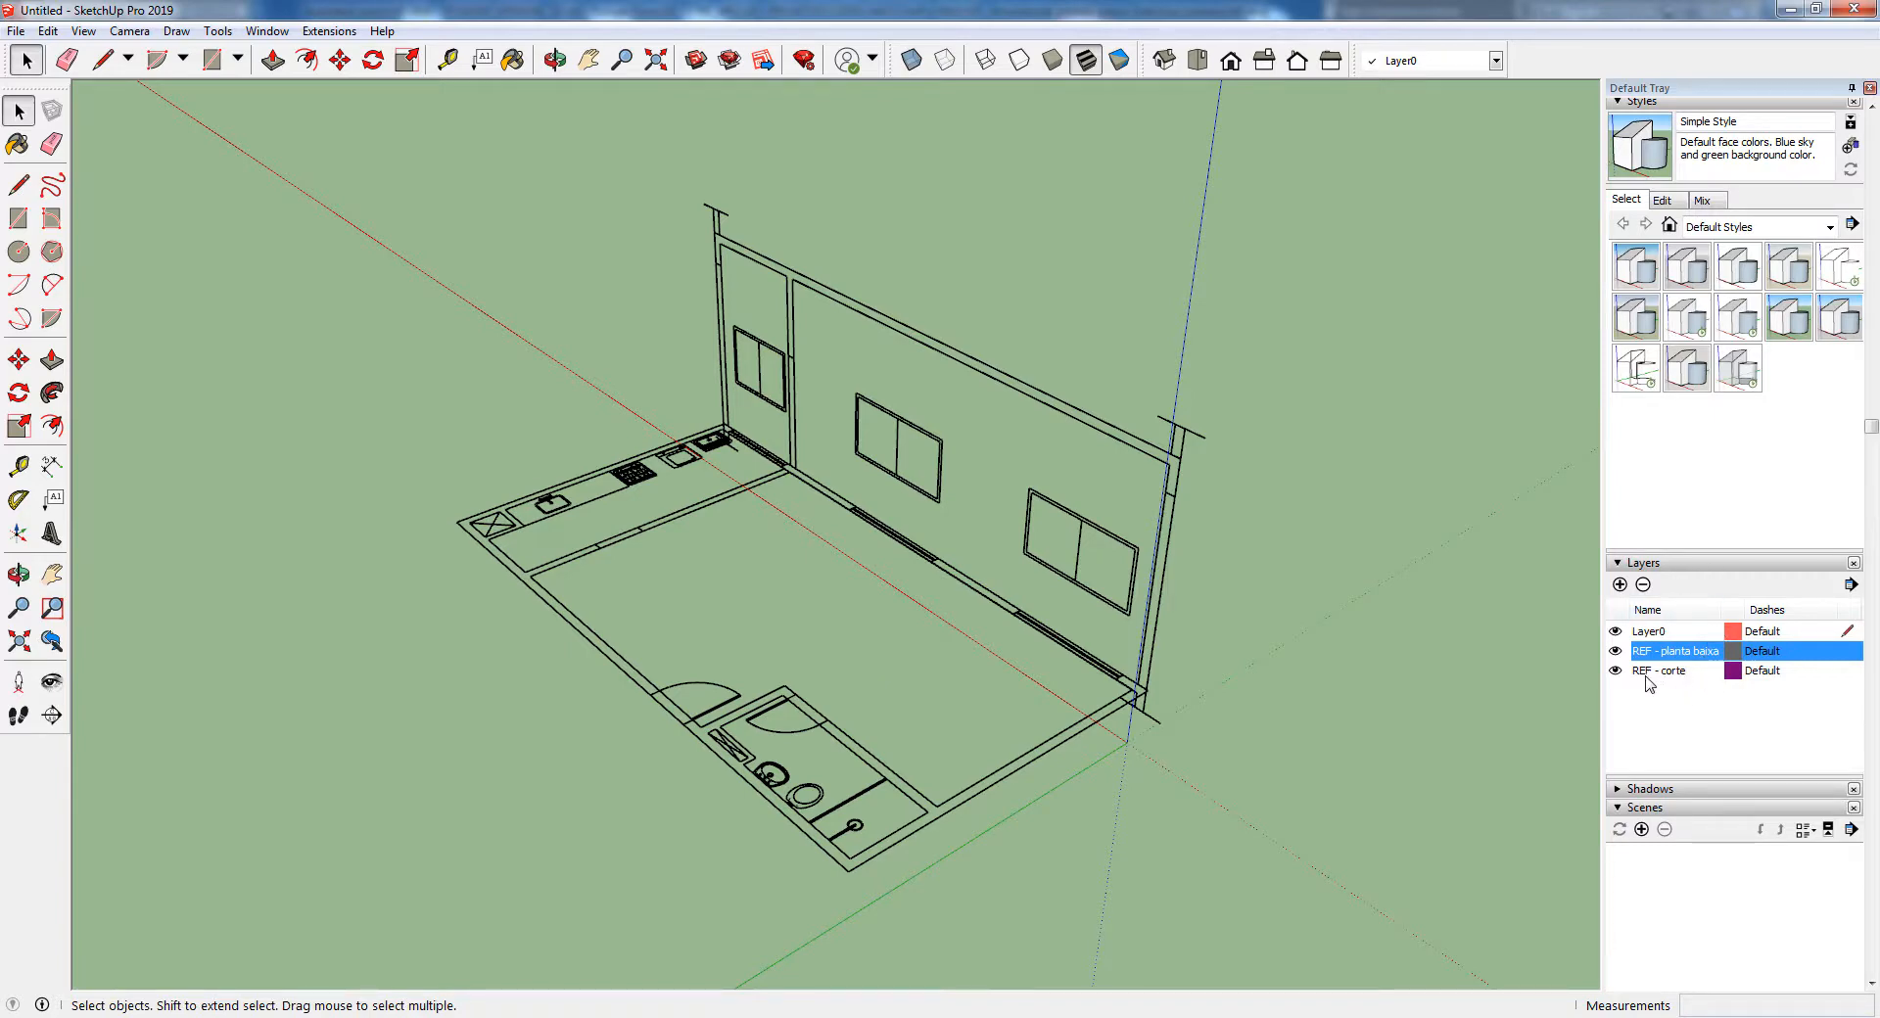
{"action": "left_click", "coordinate": [1615, 671]}
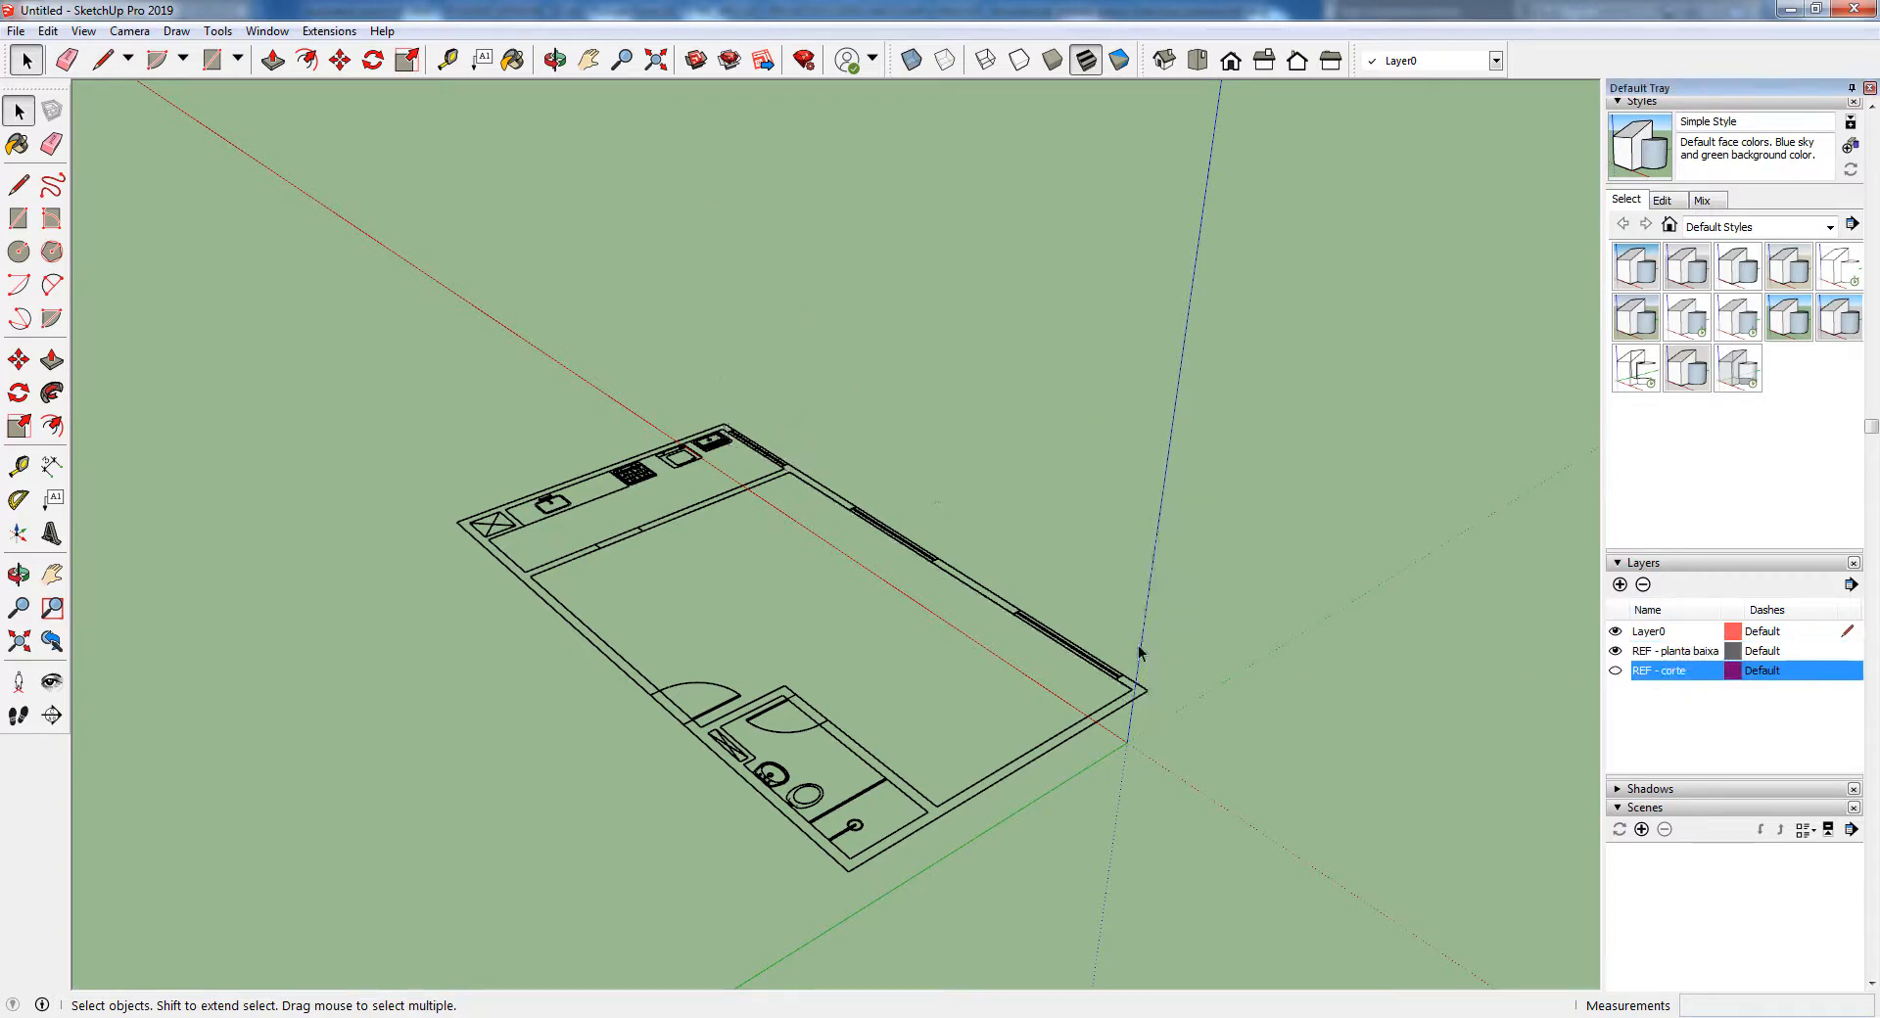
{"action": "middle_click_drag", "start_coordinate": [1151, 666], "coordinate": [617, 683]}
{"action": "middle_click_drag", "start_coordinate": [1008, 685], "coordinate": [282, 674]}
{"action": "middle_click_drag", "start_coordinate": [672, 650], "coordinate": [1145, 714]}
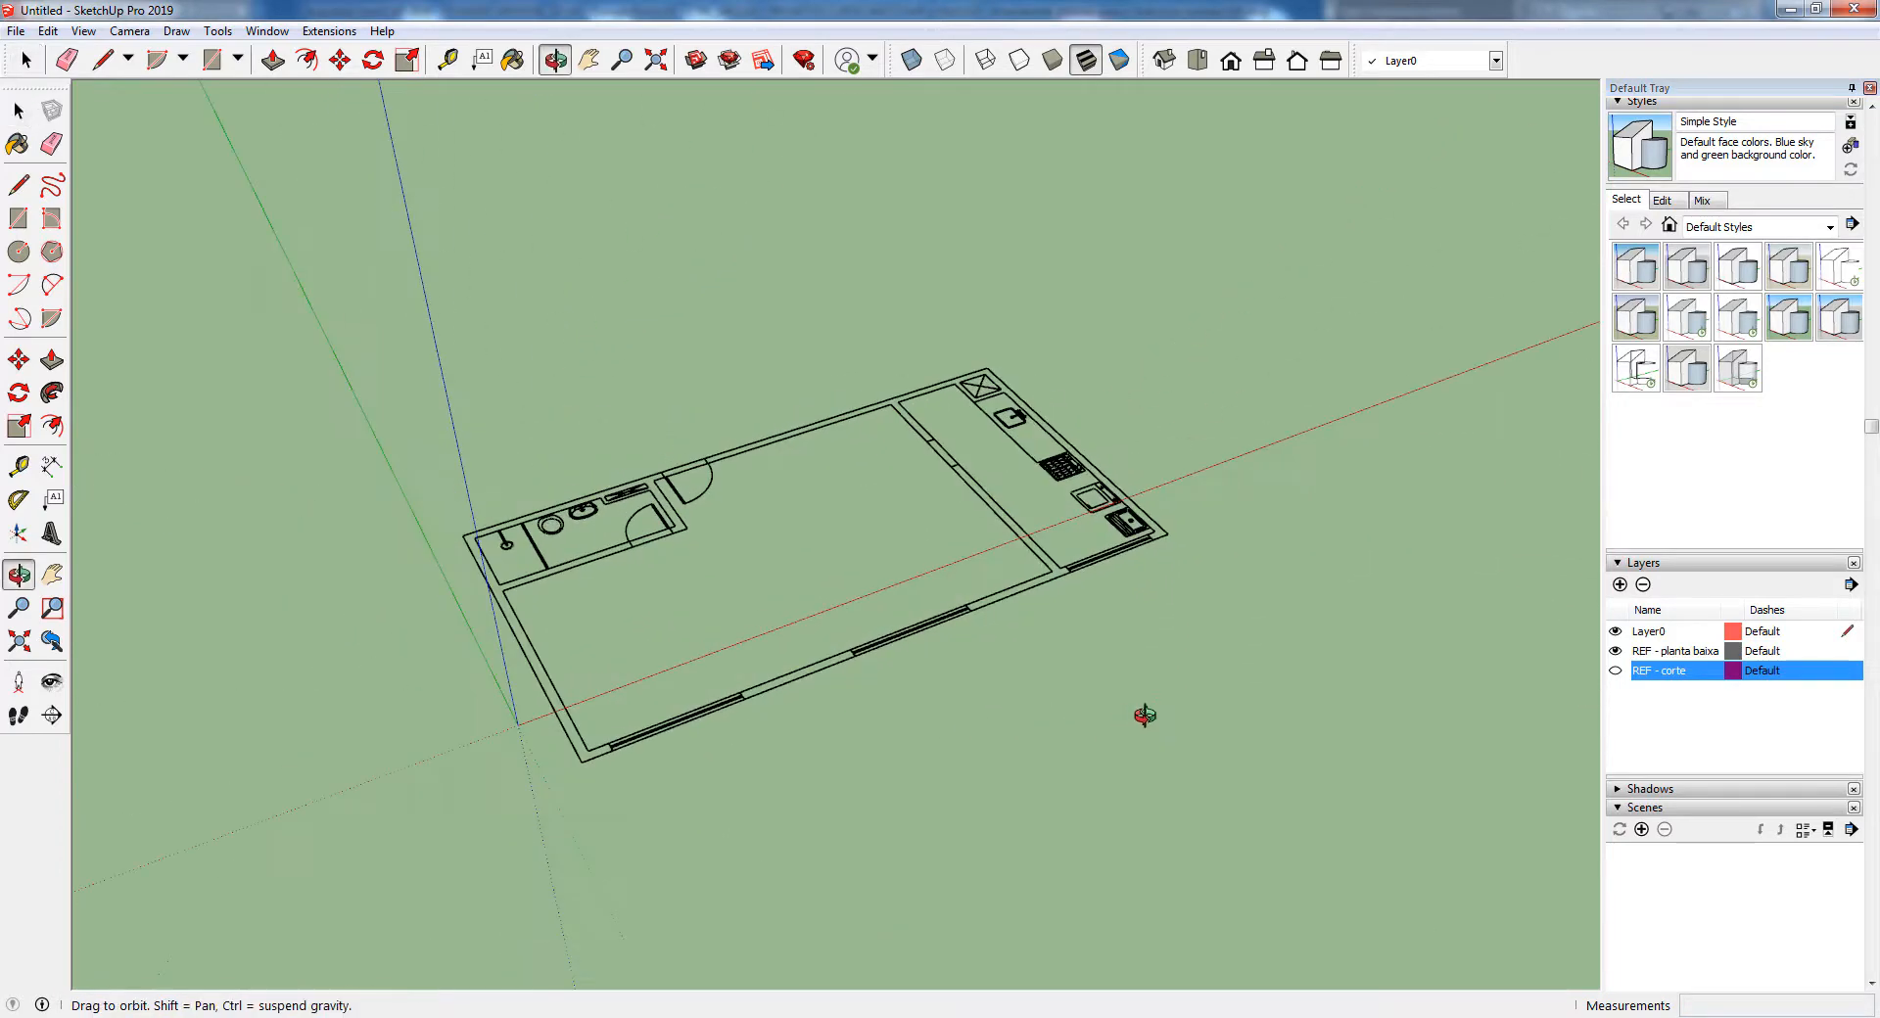
Draw a 0.15 m by 5.20 m rectangle over the plan's outer end wall beside the bathroom
{"action": "scroll", "coordinate": [859, 641], "scroll_direction": "up", "scroll_amount": 4}
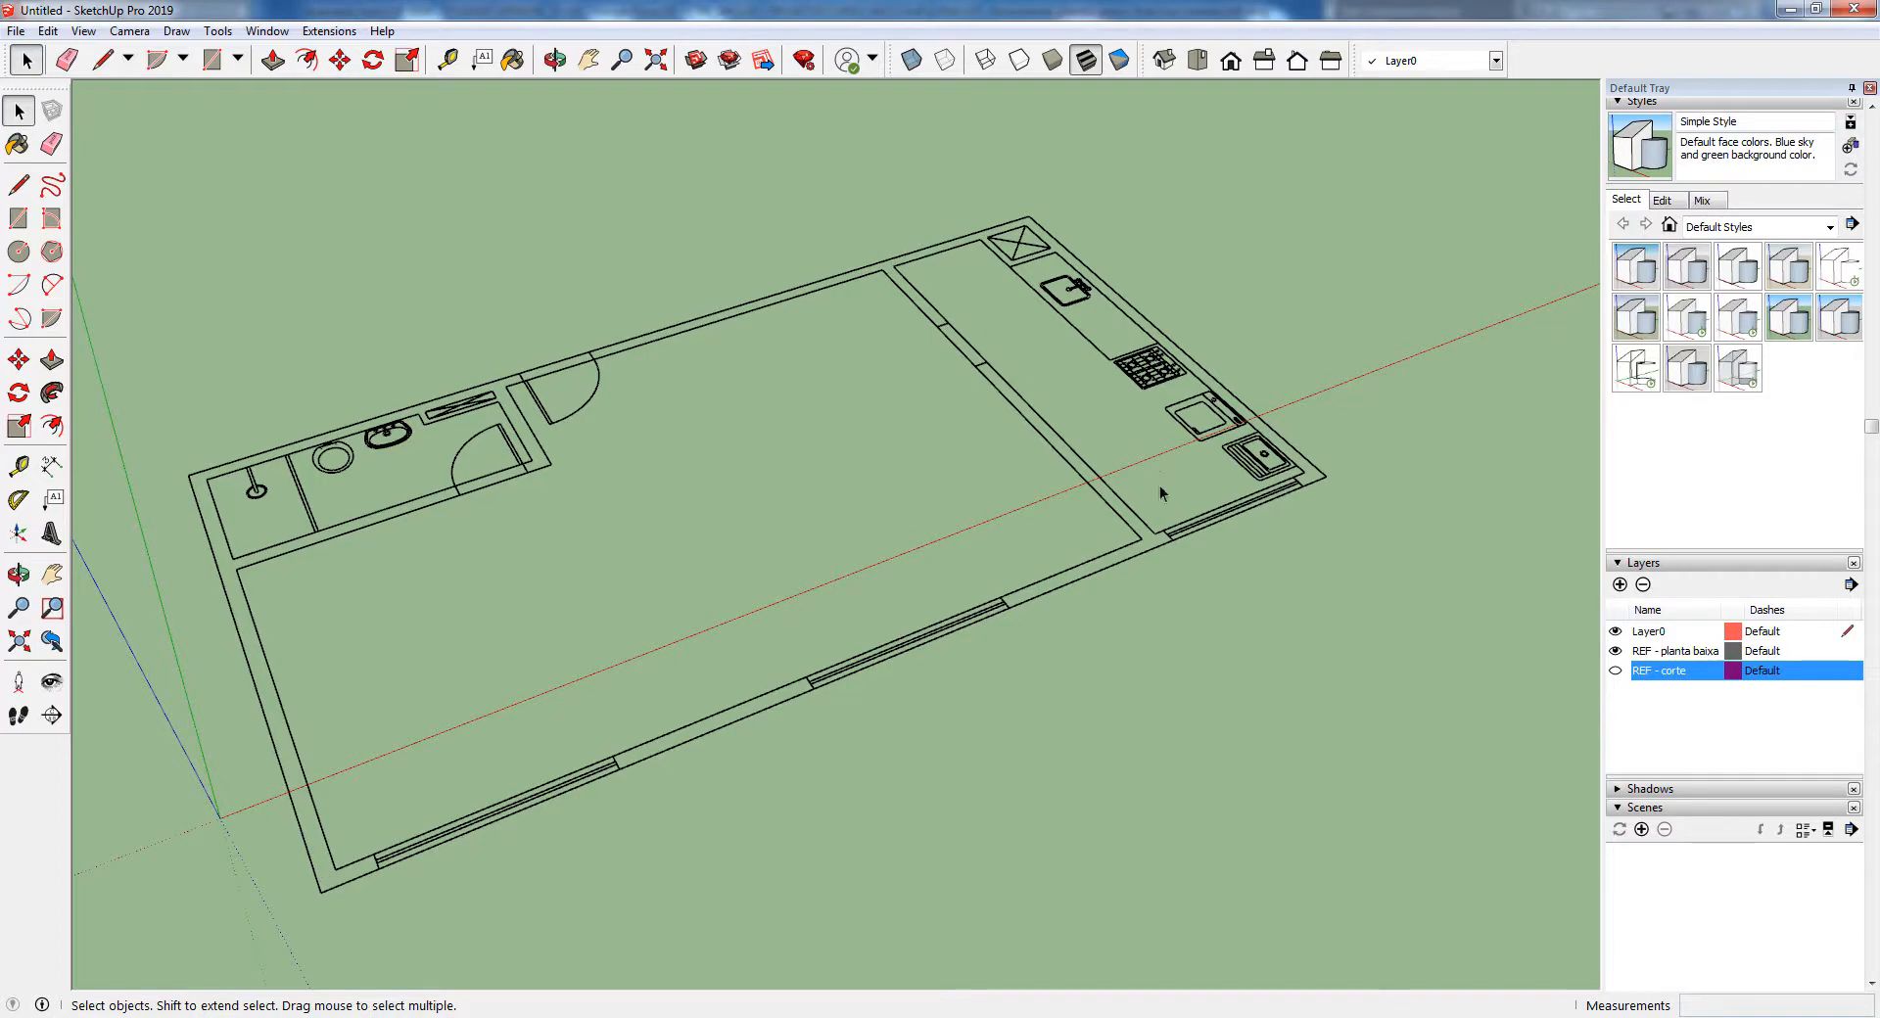
{"action": "middle_click_drag", "start_coordinate": [847, 661], "coordinate": [840, 605], "text": "shift"}
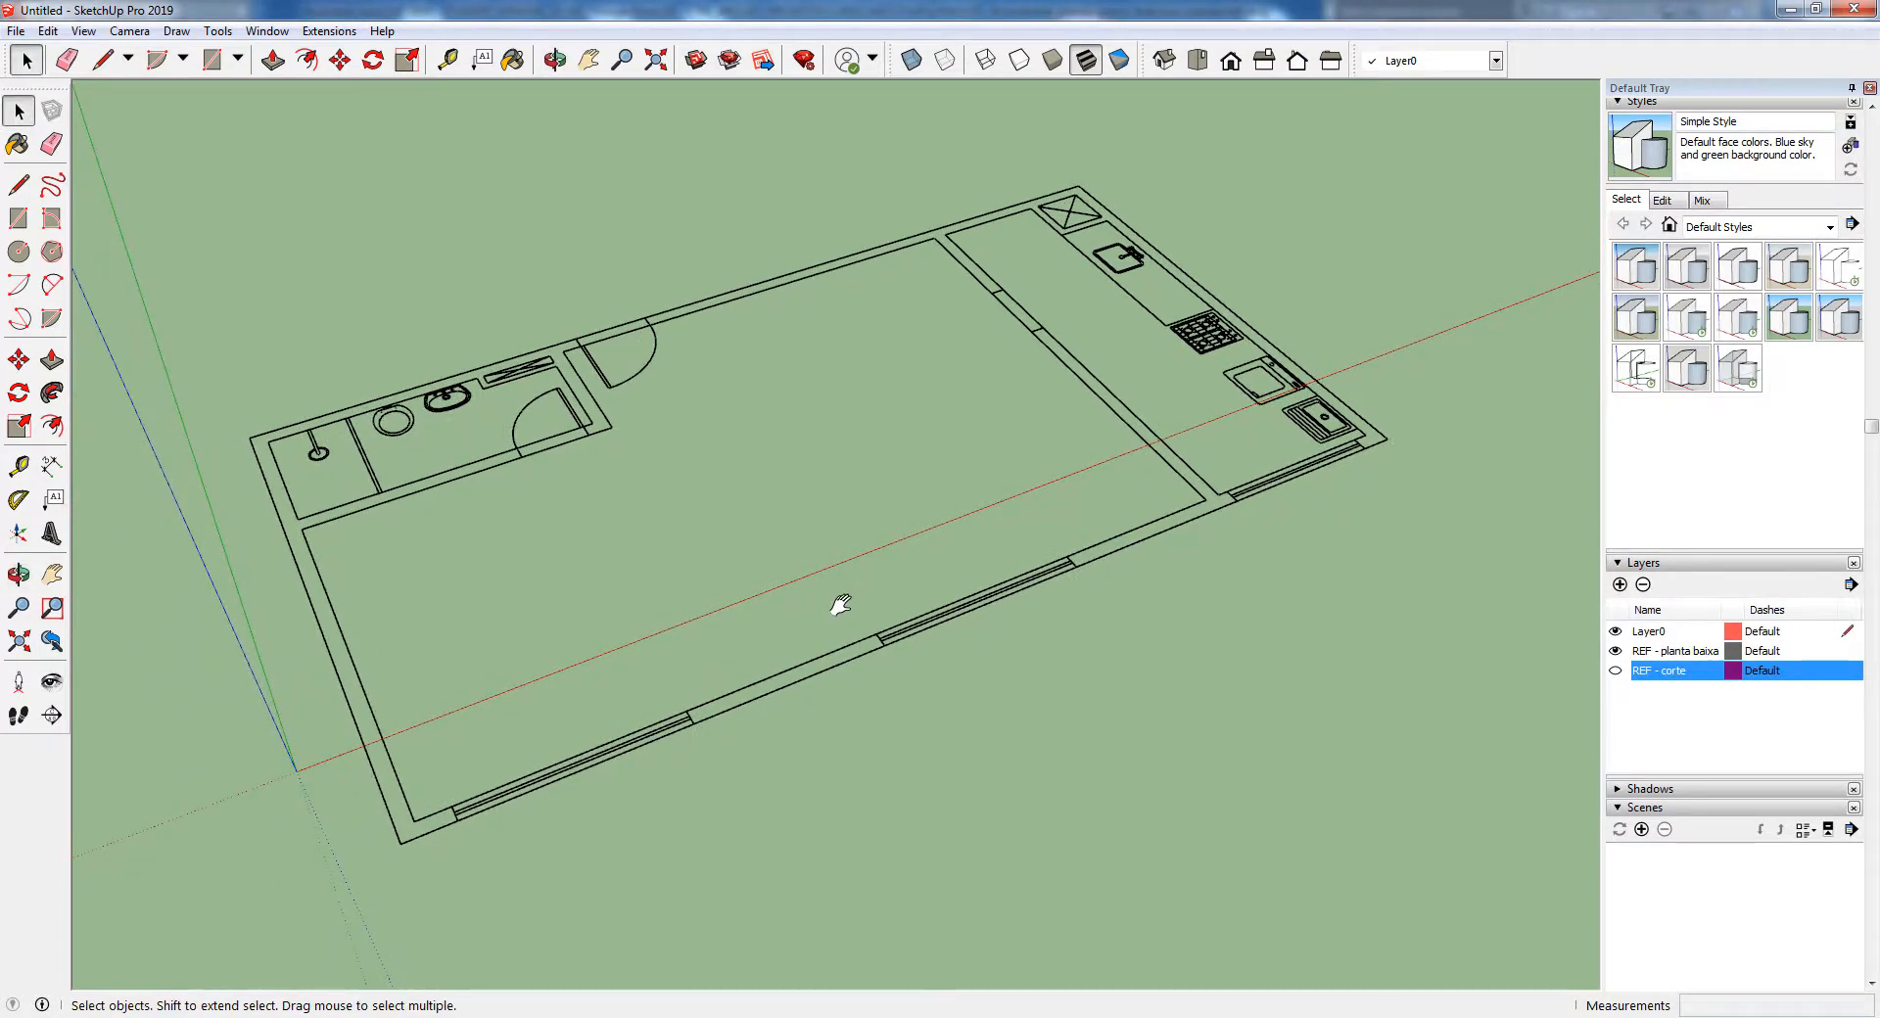
{"action": "left_click", "coordinate": [24, 220]}
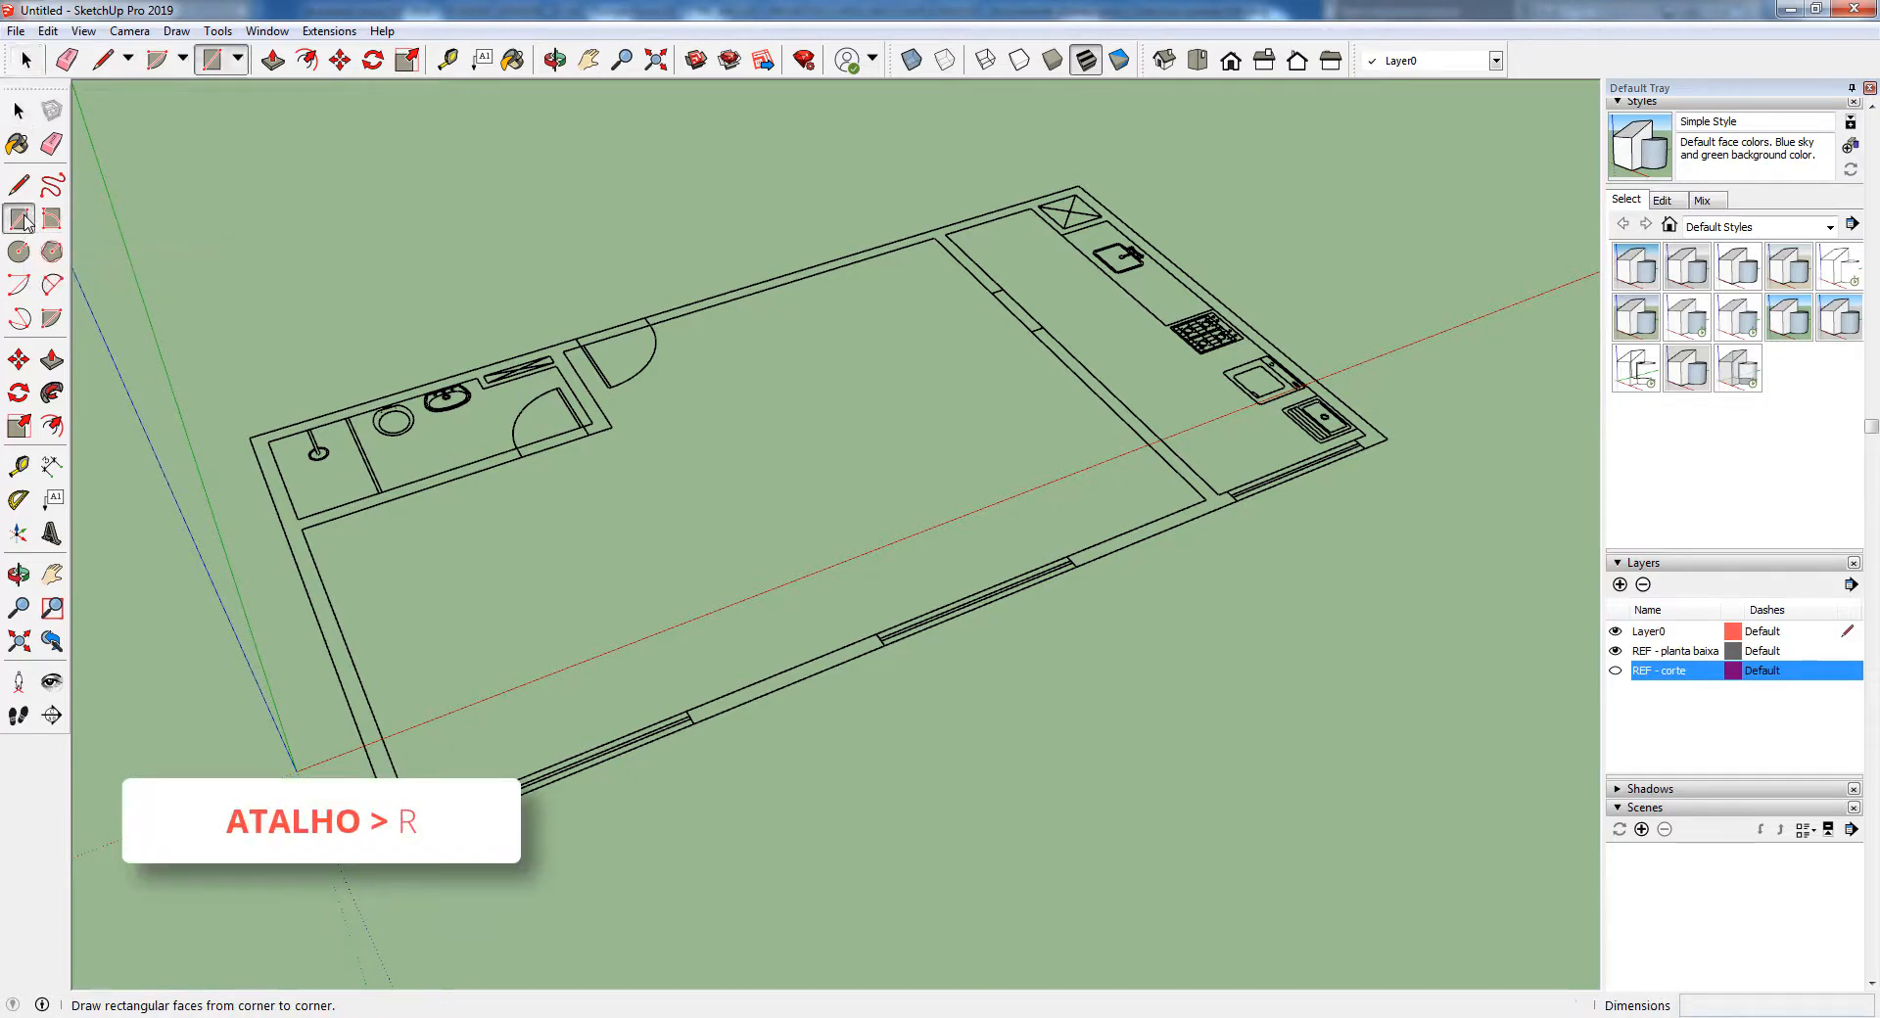
{"action": "left_click", "coordinate": [249, 438]}
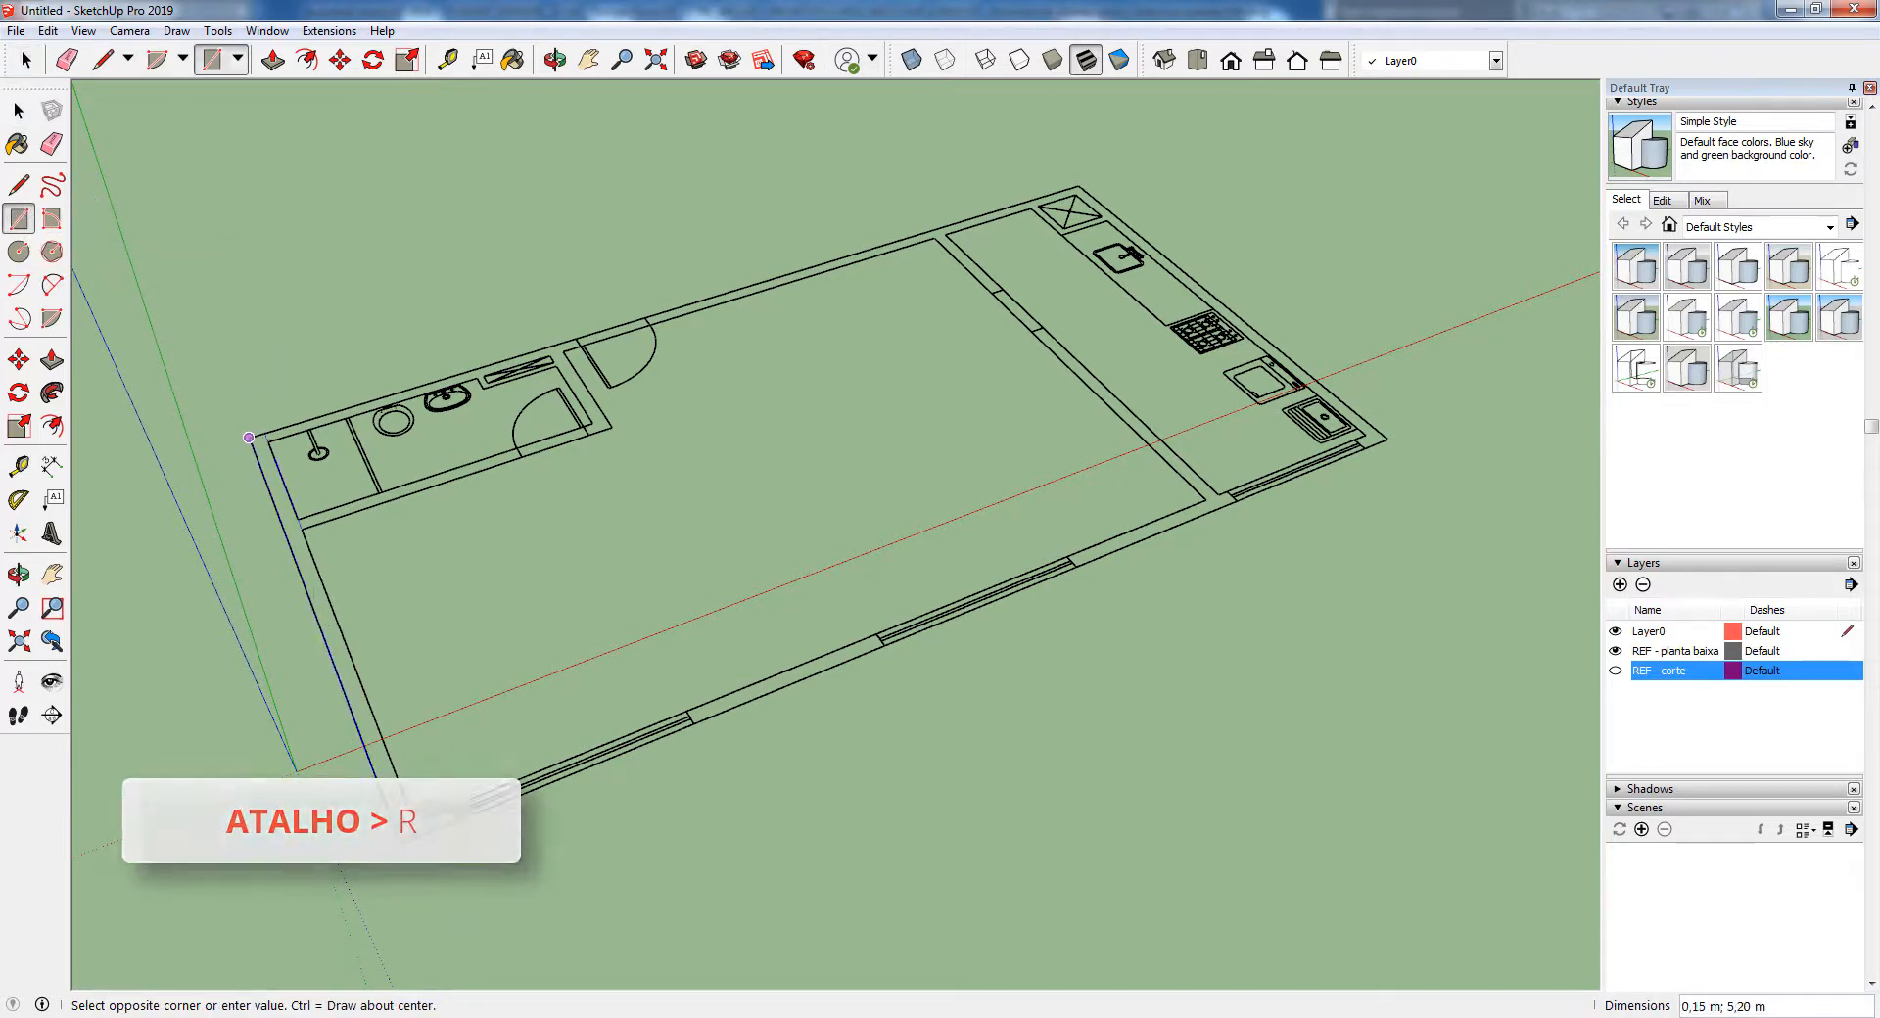
{"action": "left_click", "coordinate": [411, 824]}
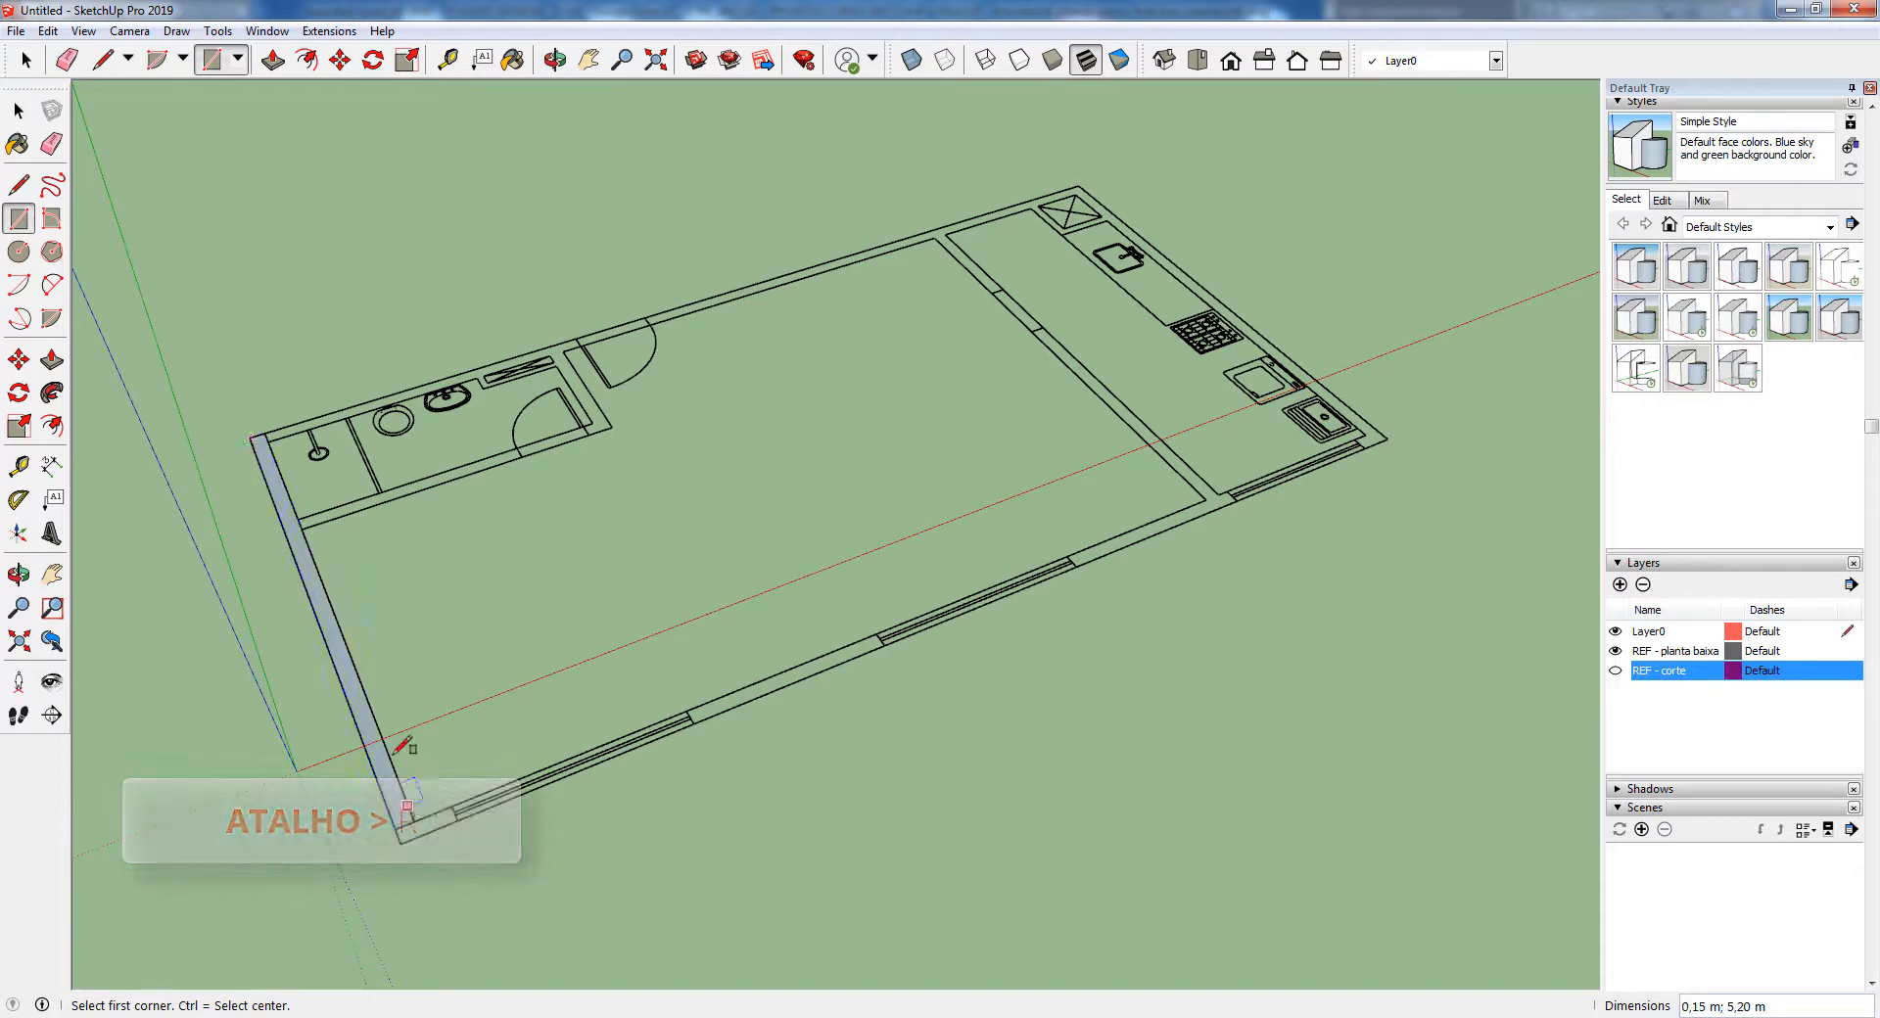
Draw a rectangle over the plan's window wall, 10.00 m long, from the outer corner to the kitchen end
{"action": "left_click", "coordinate": [400, 842]}
{"action": "scroll", "coordinate": [1374, 434], "scroll_direction": "up", "scroll_amount": 4}
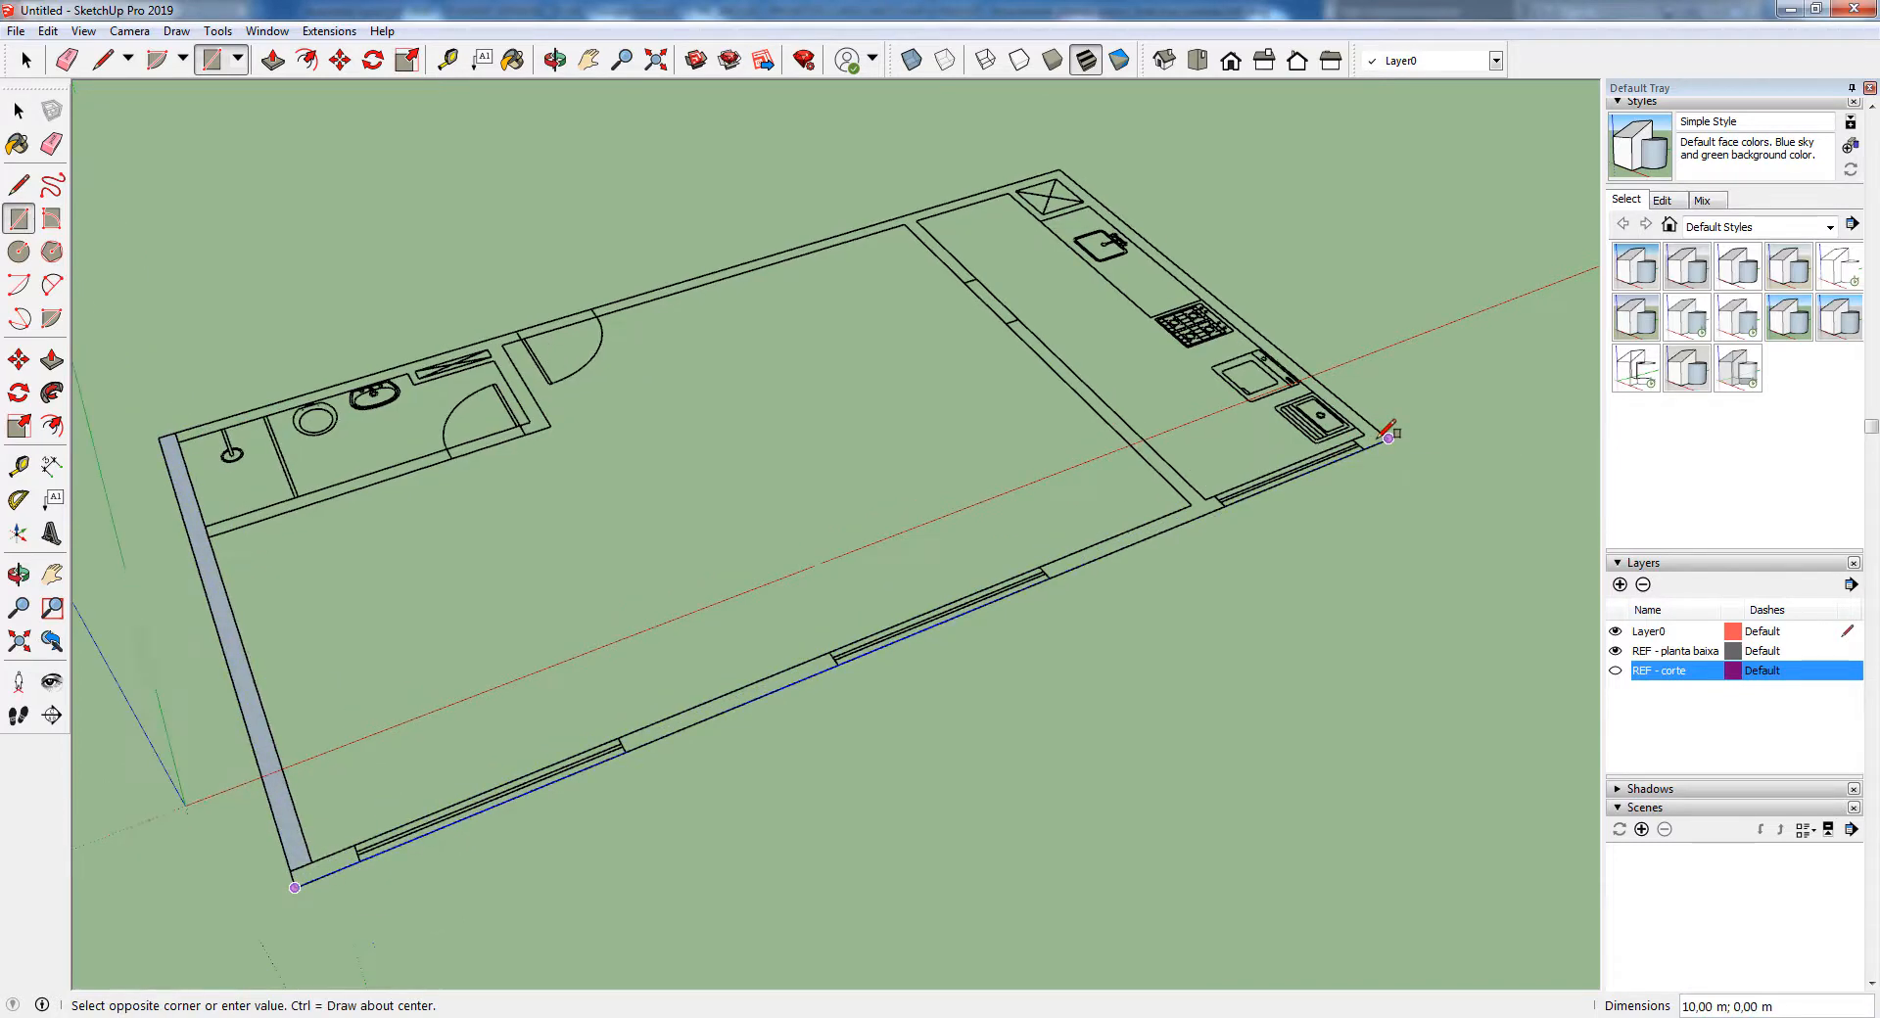
{"action": "left_click", "coordinate": [1391, 438]}
Draw a 0.15 m by 5.20 m rectangle over the outer end wall behind the kitchen counter
{"action": "left_click", "coordinate": [1390, 438]}
{"action": "scroll", "coordinate": [1390, 438], "scroll_direction": "down", "scroll_amount": 5}
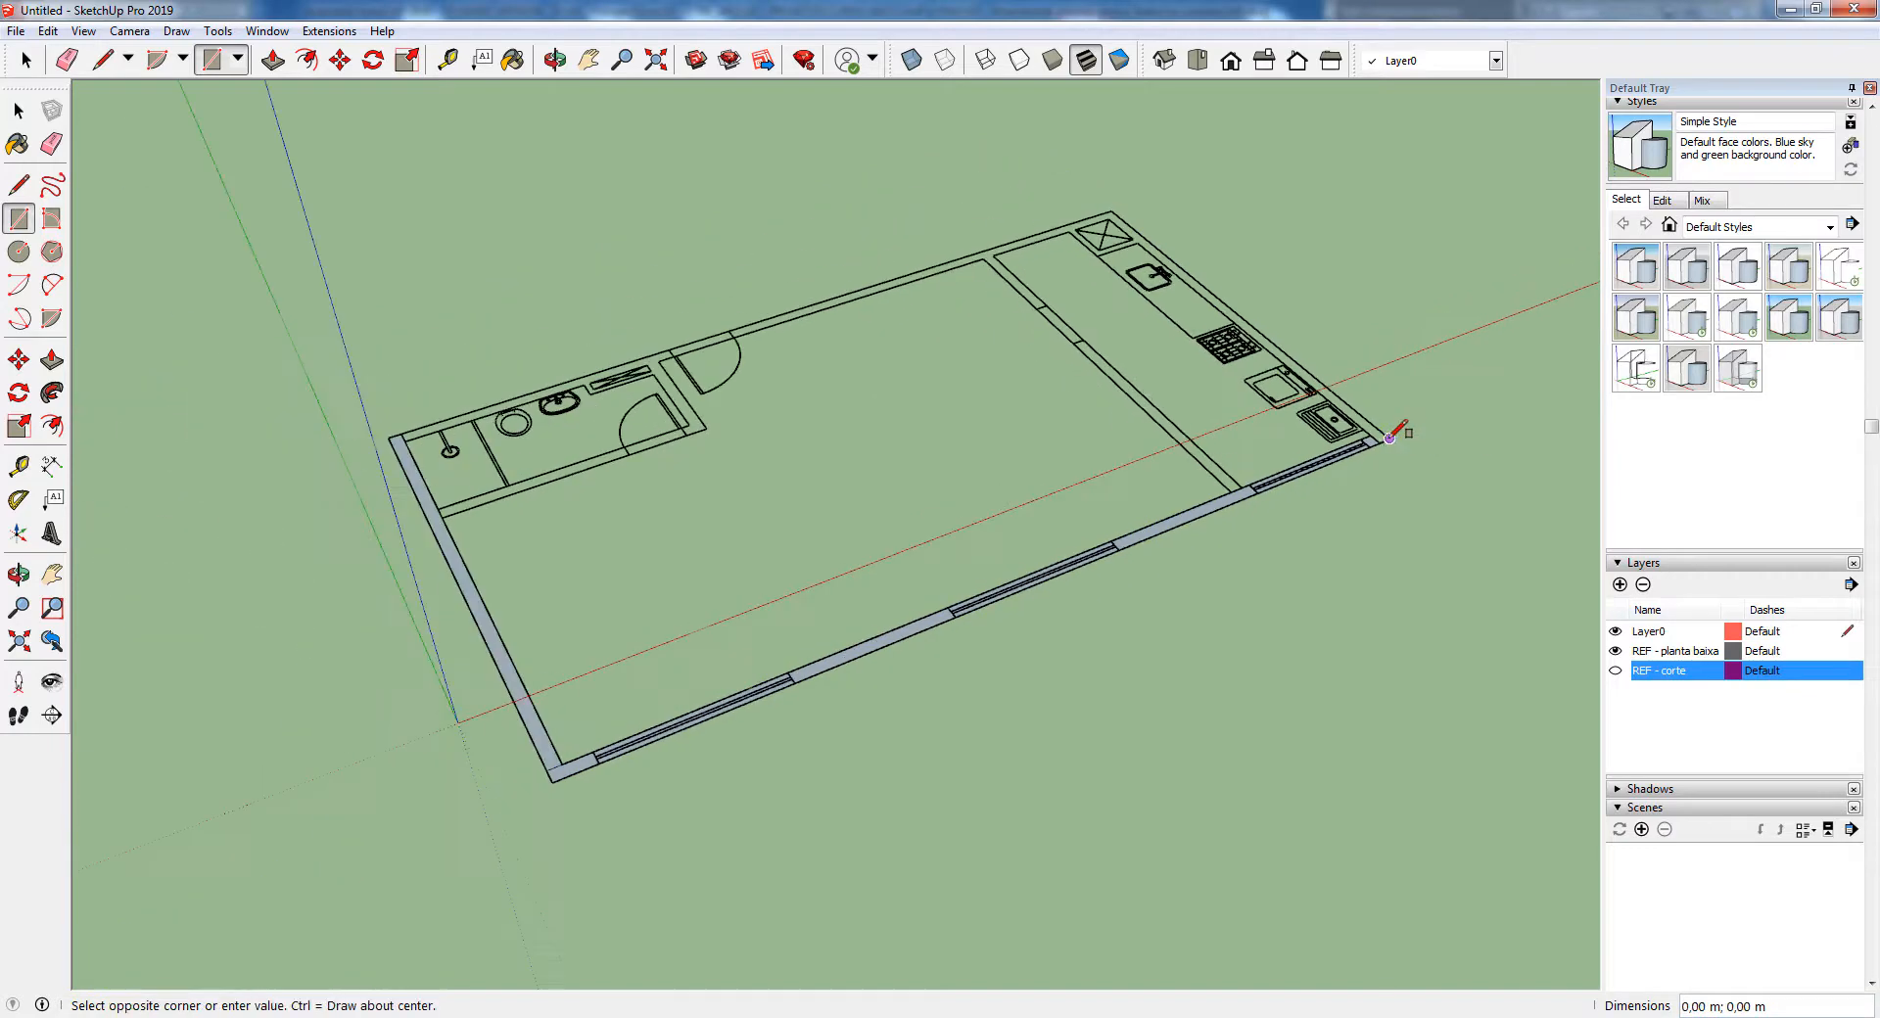
{"action": "scroll", "coordinate": [1322, 202], "scroll_direction": "up", "scroll_amount": 5}
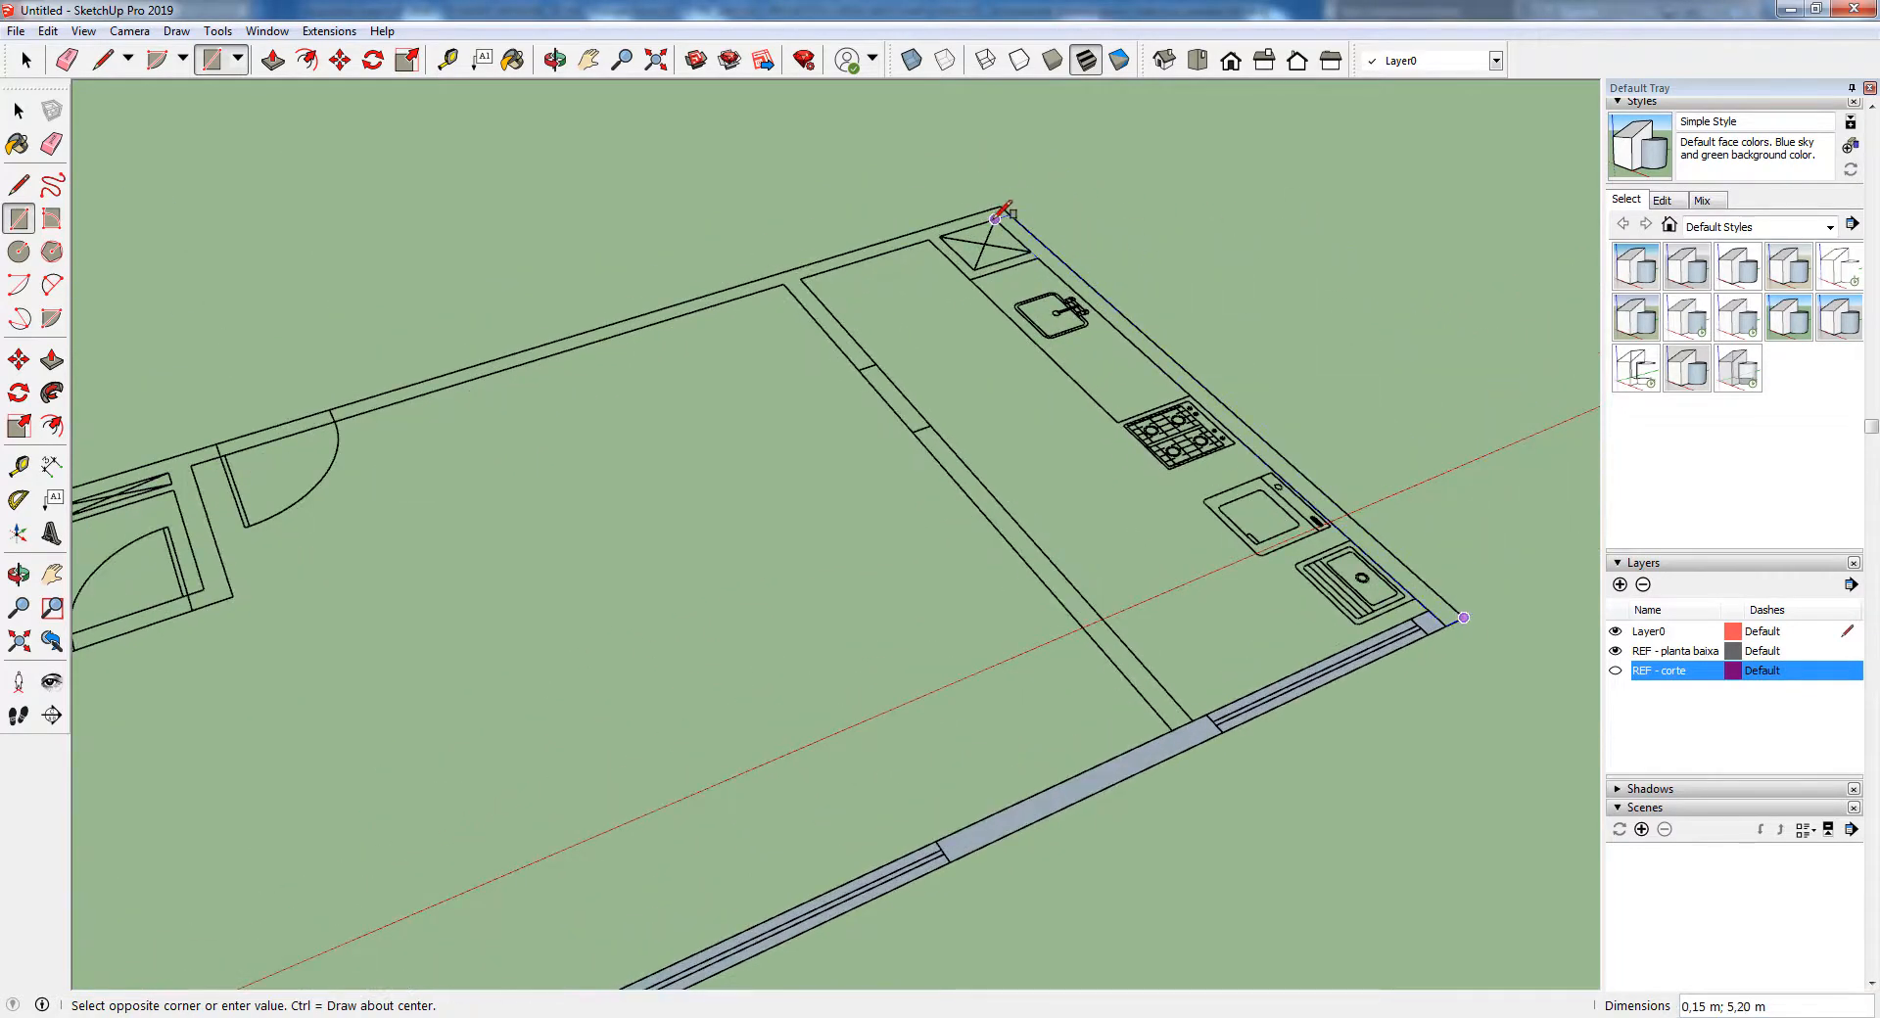
{"action": "left_click", "coordinate": [999, 211]}
{"action": "scroll", "coordinate": [1214, 235], "scroll_direction": "down", "scroll_amount": 3}
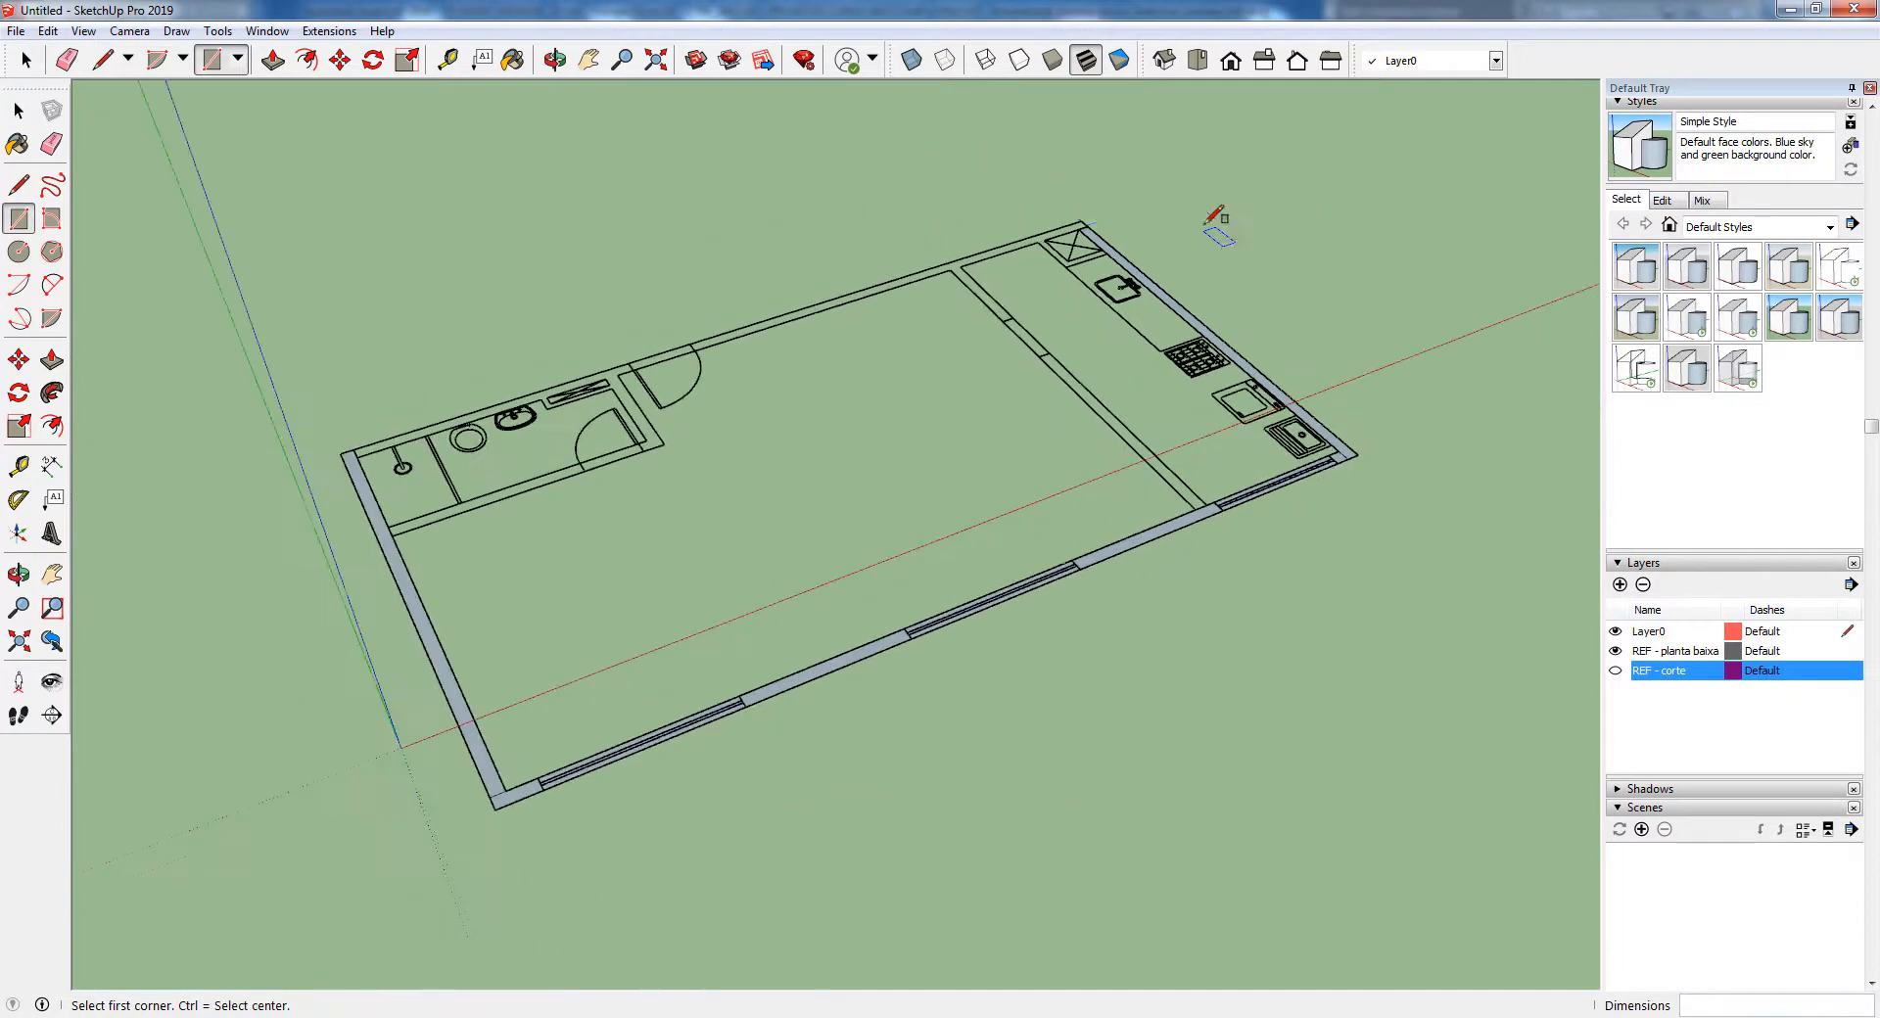
Draw a 9.85 m by 0.15 m rectangle over the plan's entrance wall, from the kitchen corner to the bathroom corner
{"action": "scroll", "coordinate": [1089, 209], "scroll_direction": "up", "scroll_amount": 3}
{"action": "left_click", "coordinate": [1081, 224]}
{"action": "scroll", "coordinate": [675, 337], "scroll_direction": "down", "scroll_amount": 5}
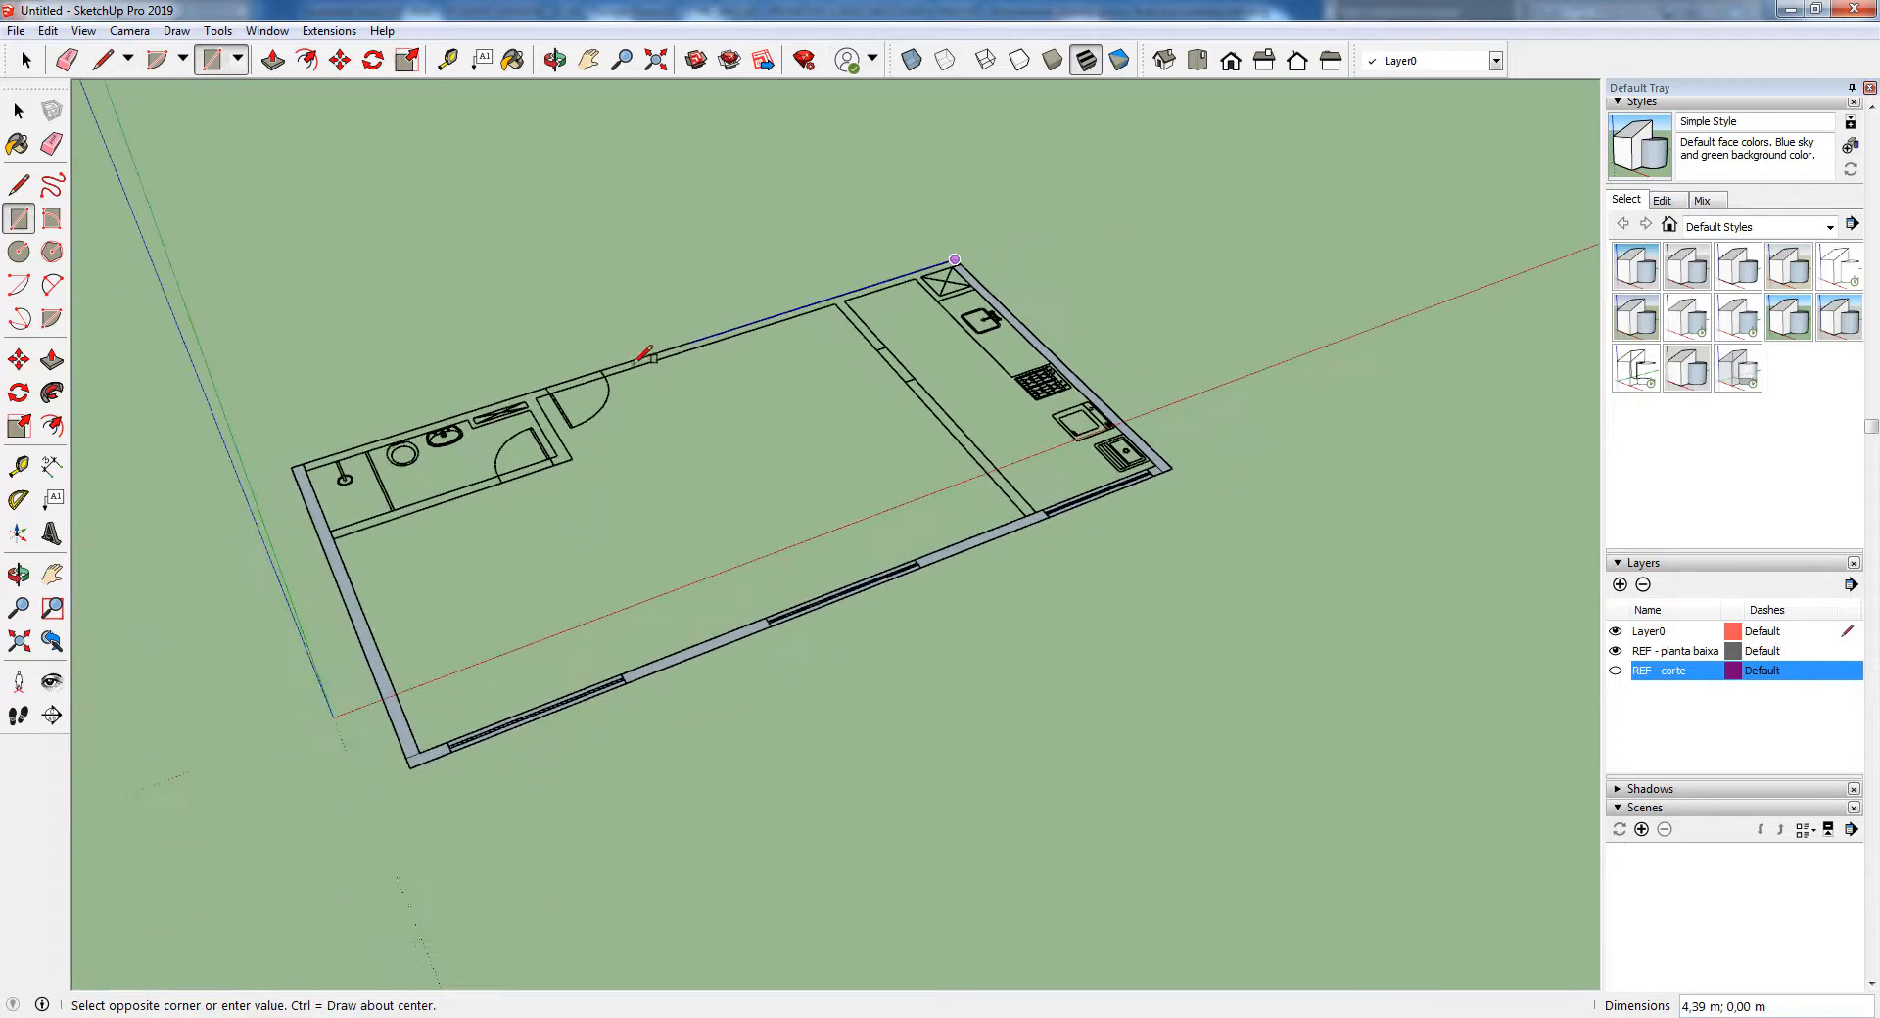
{"action": "scroll", "coordinate": [333, 460], "scroll_direction": "up", "scroll_amount": 6}
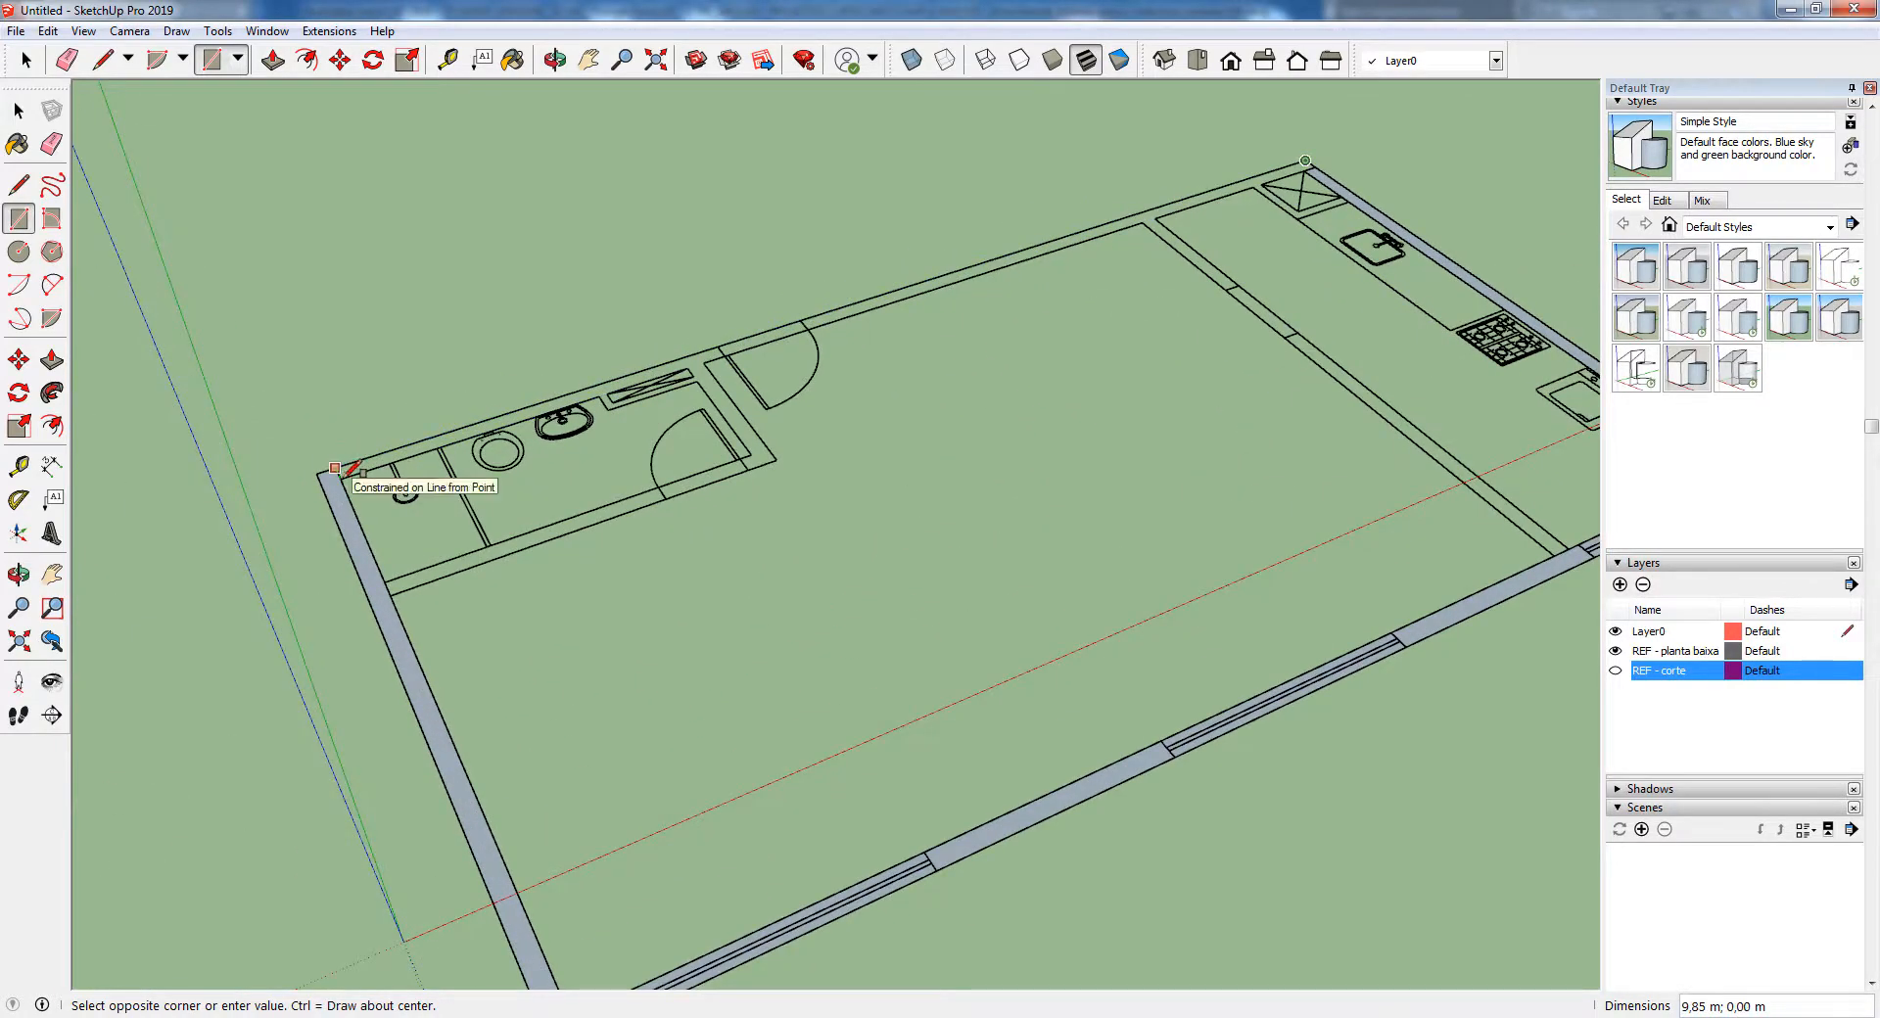
{"action": "left_click", "coordinate": [336, 468]}
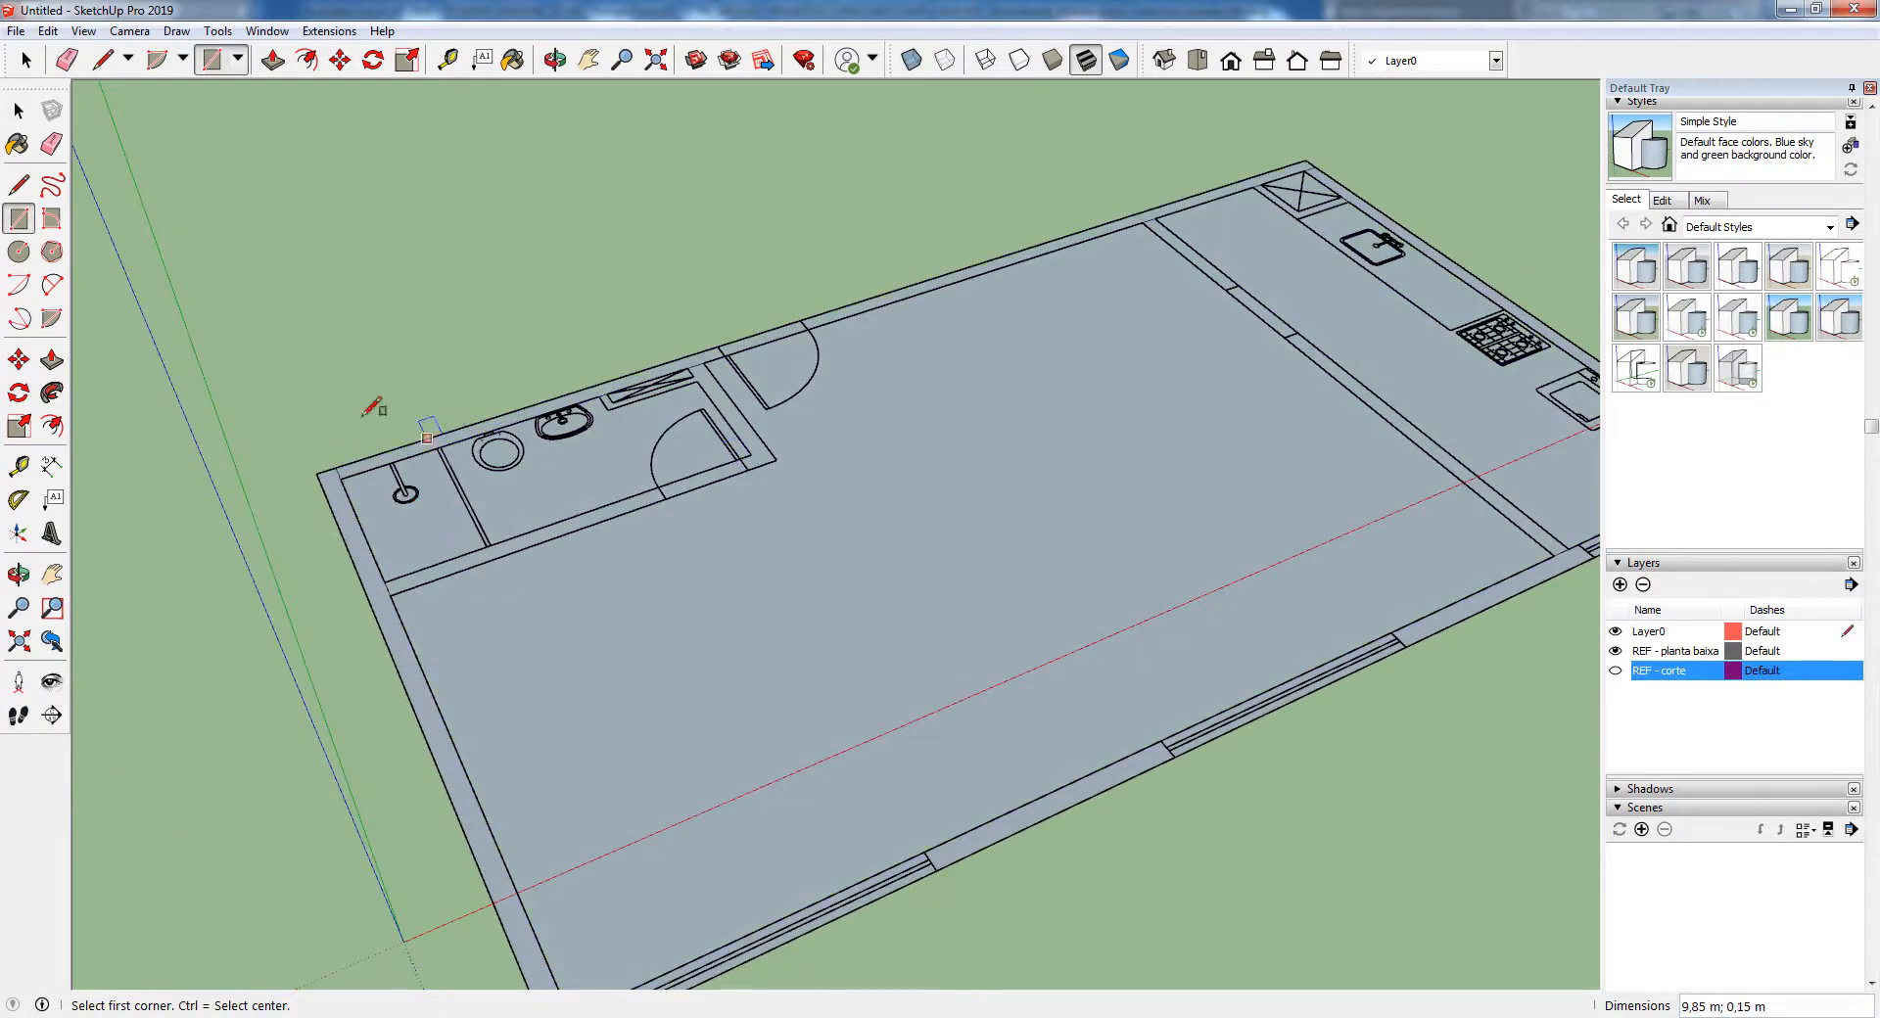
Delete the floor face filling the interior so only the outer wall faces are kept
{"action": "key", "text": "space"}
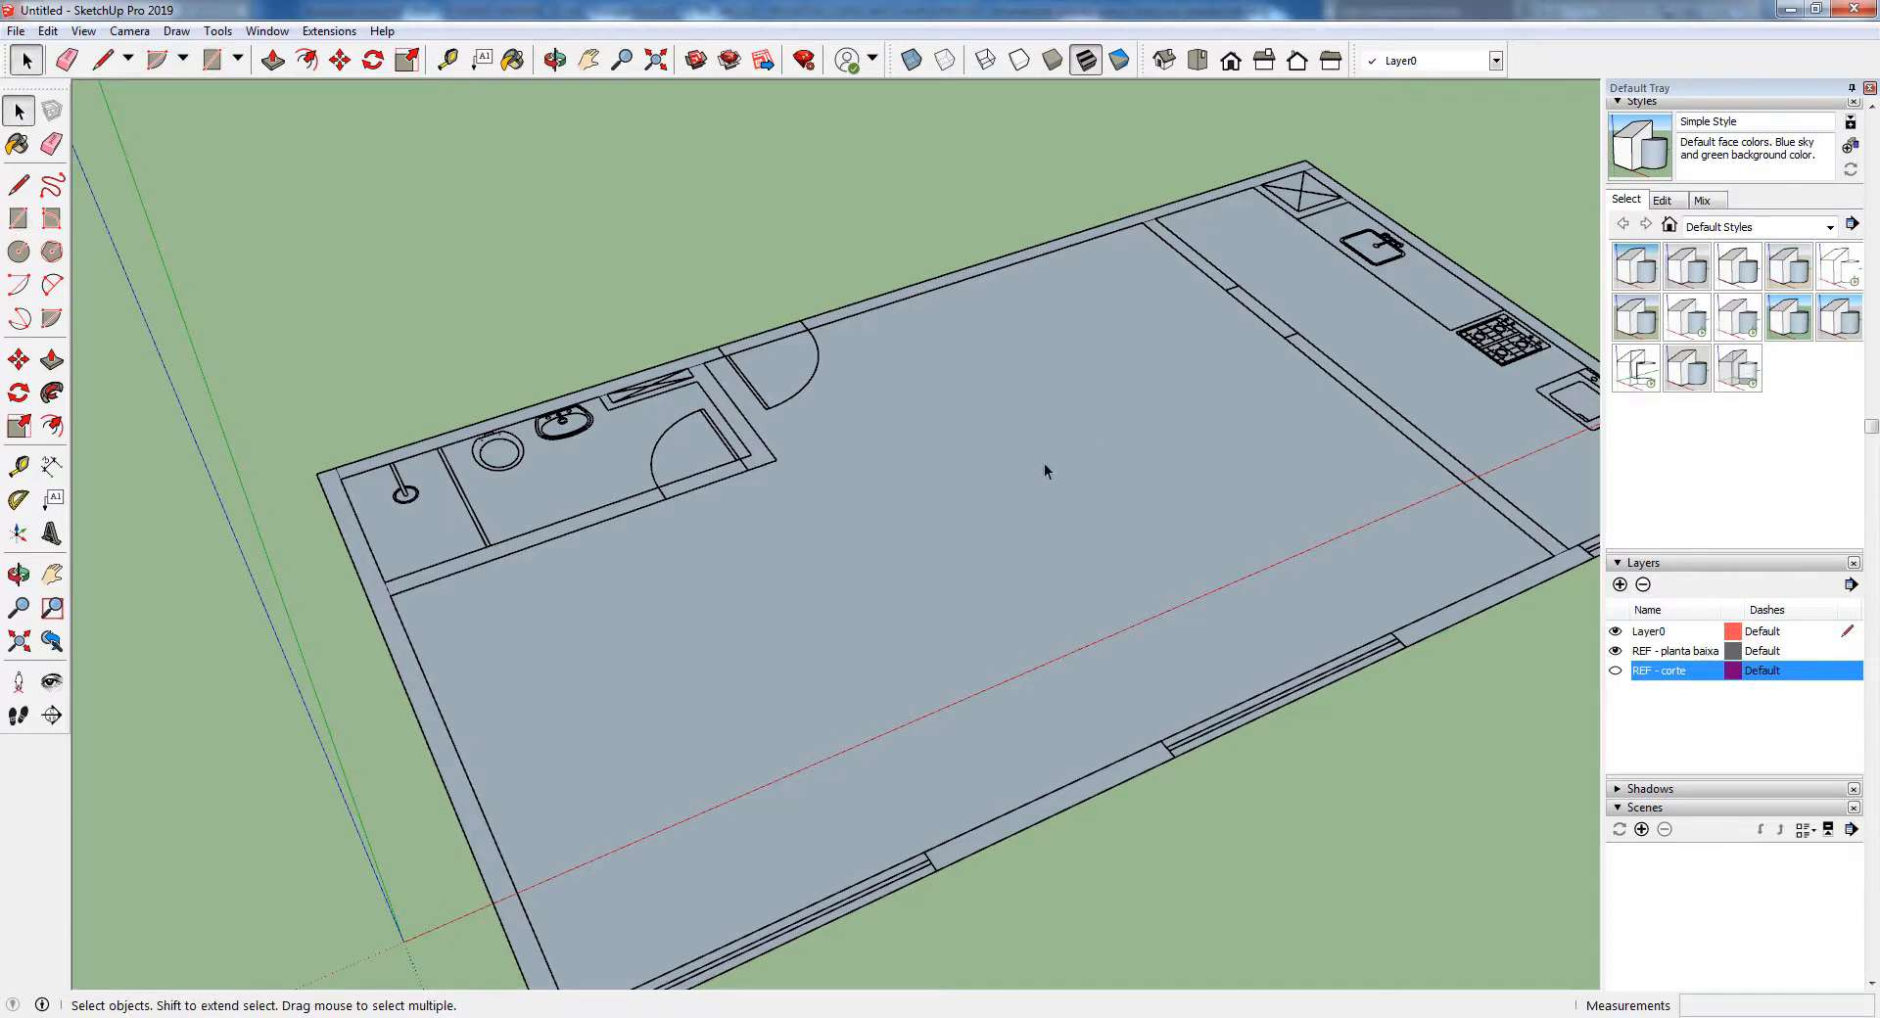
{"action": "scroll", "coordinate": [872, 494], "scroll_direction": "down", "scroll_amount": 2}
{"action": "left_click", "coordinate": [926, 489]}
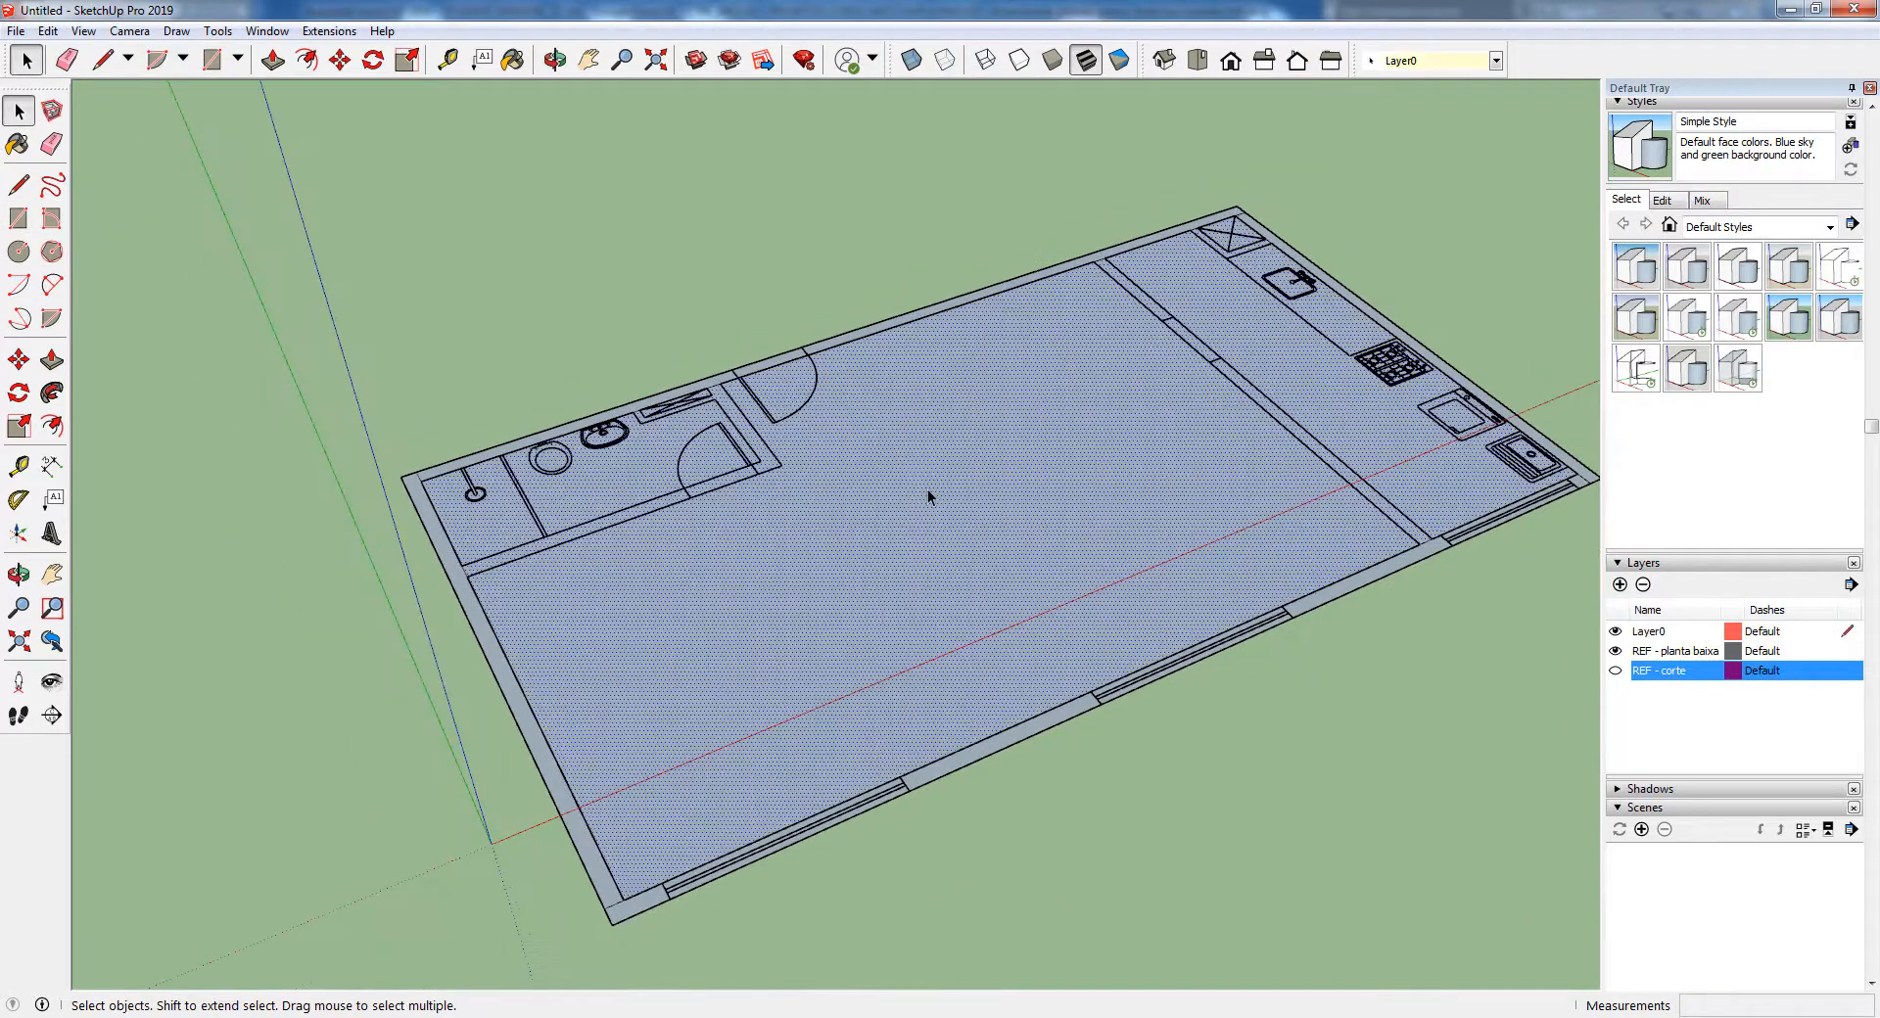
{"action": "key", "text": "Delete"}
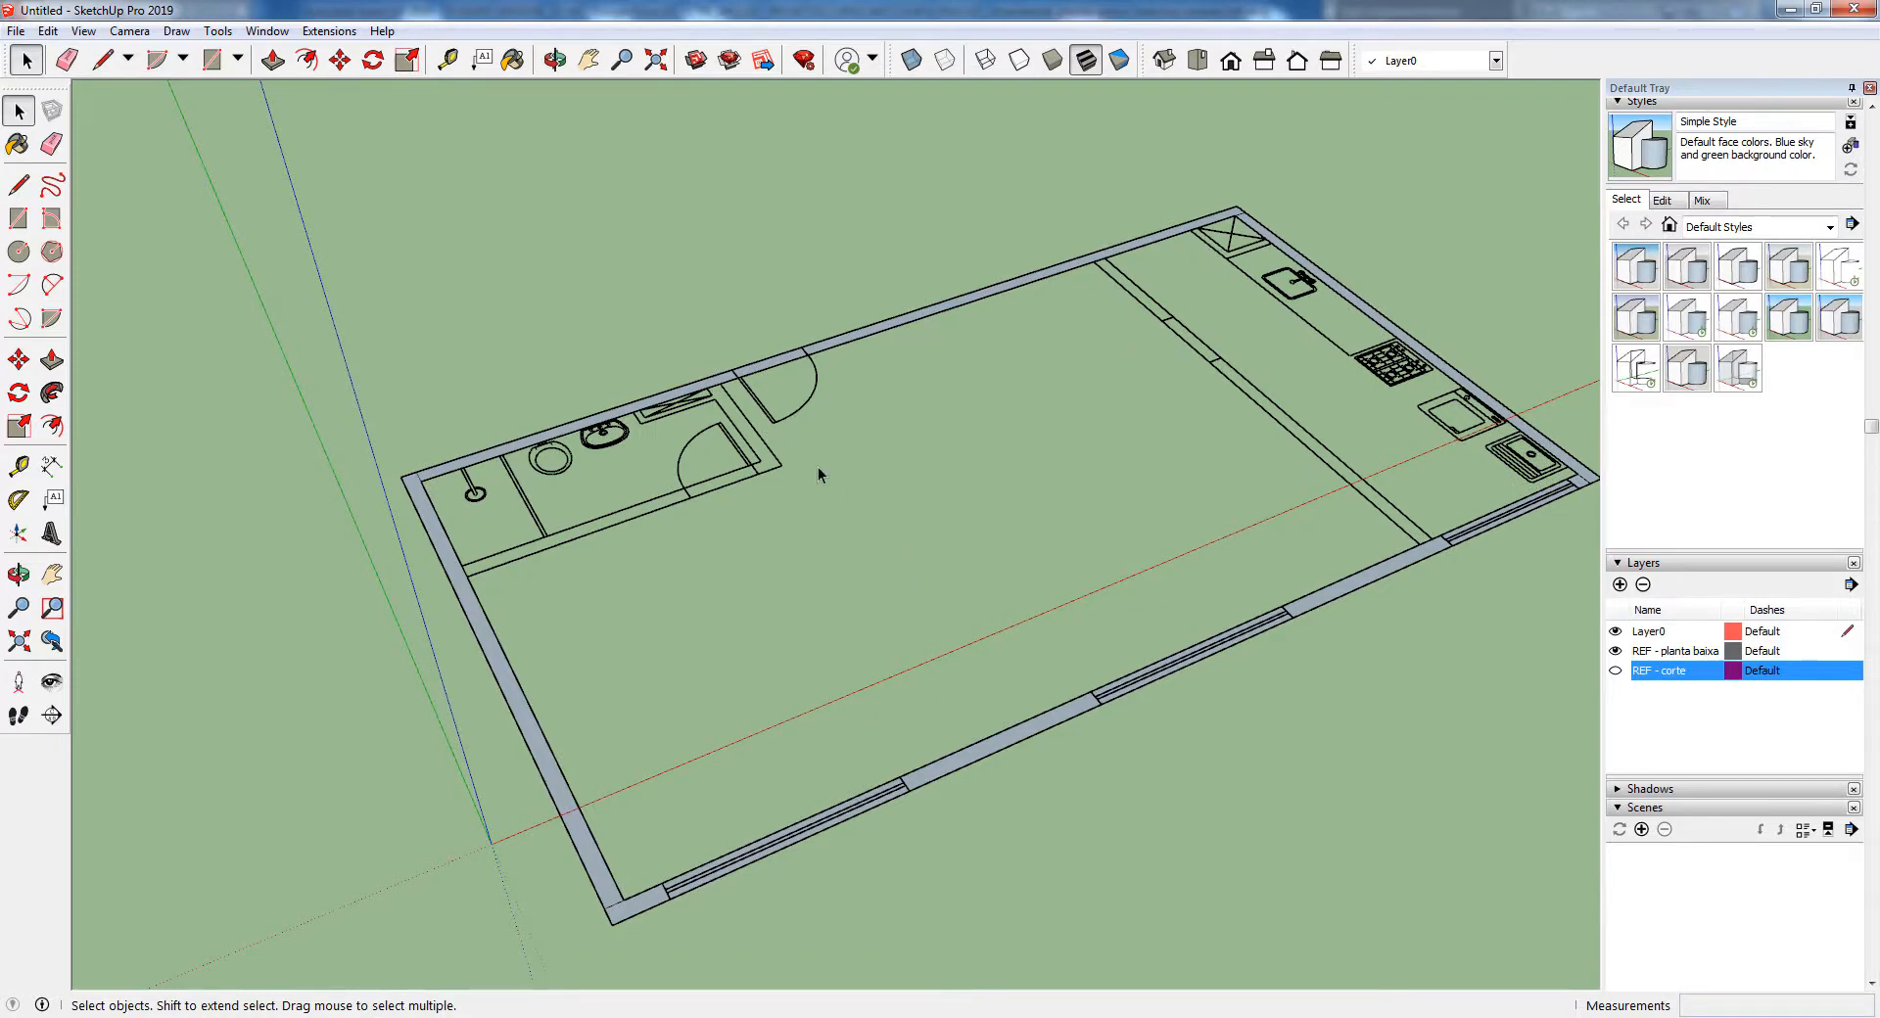
Draw rectangles over the bathroom's short wall beside the entrance door and its long wall, the long one 3.10 m by 0.15 m
{"action": "scroll", "coordinate": [720, 434], "scroll_direction": "up", "scroll_amount": 3}
{"action": "scroll", "coordinate": [721, 434], "scroll_direction": "up", "scroll_amount": 2}
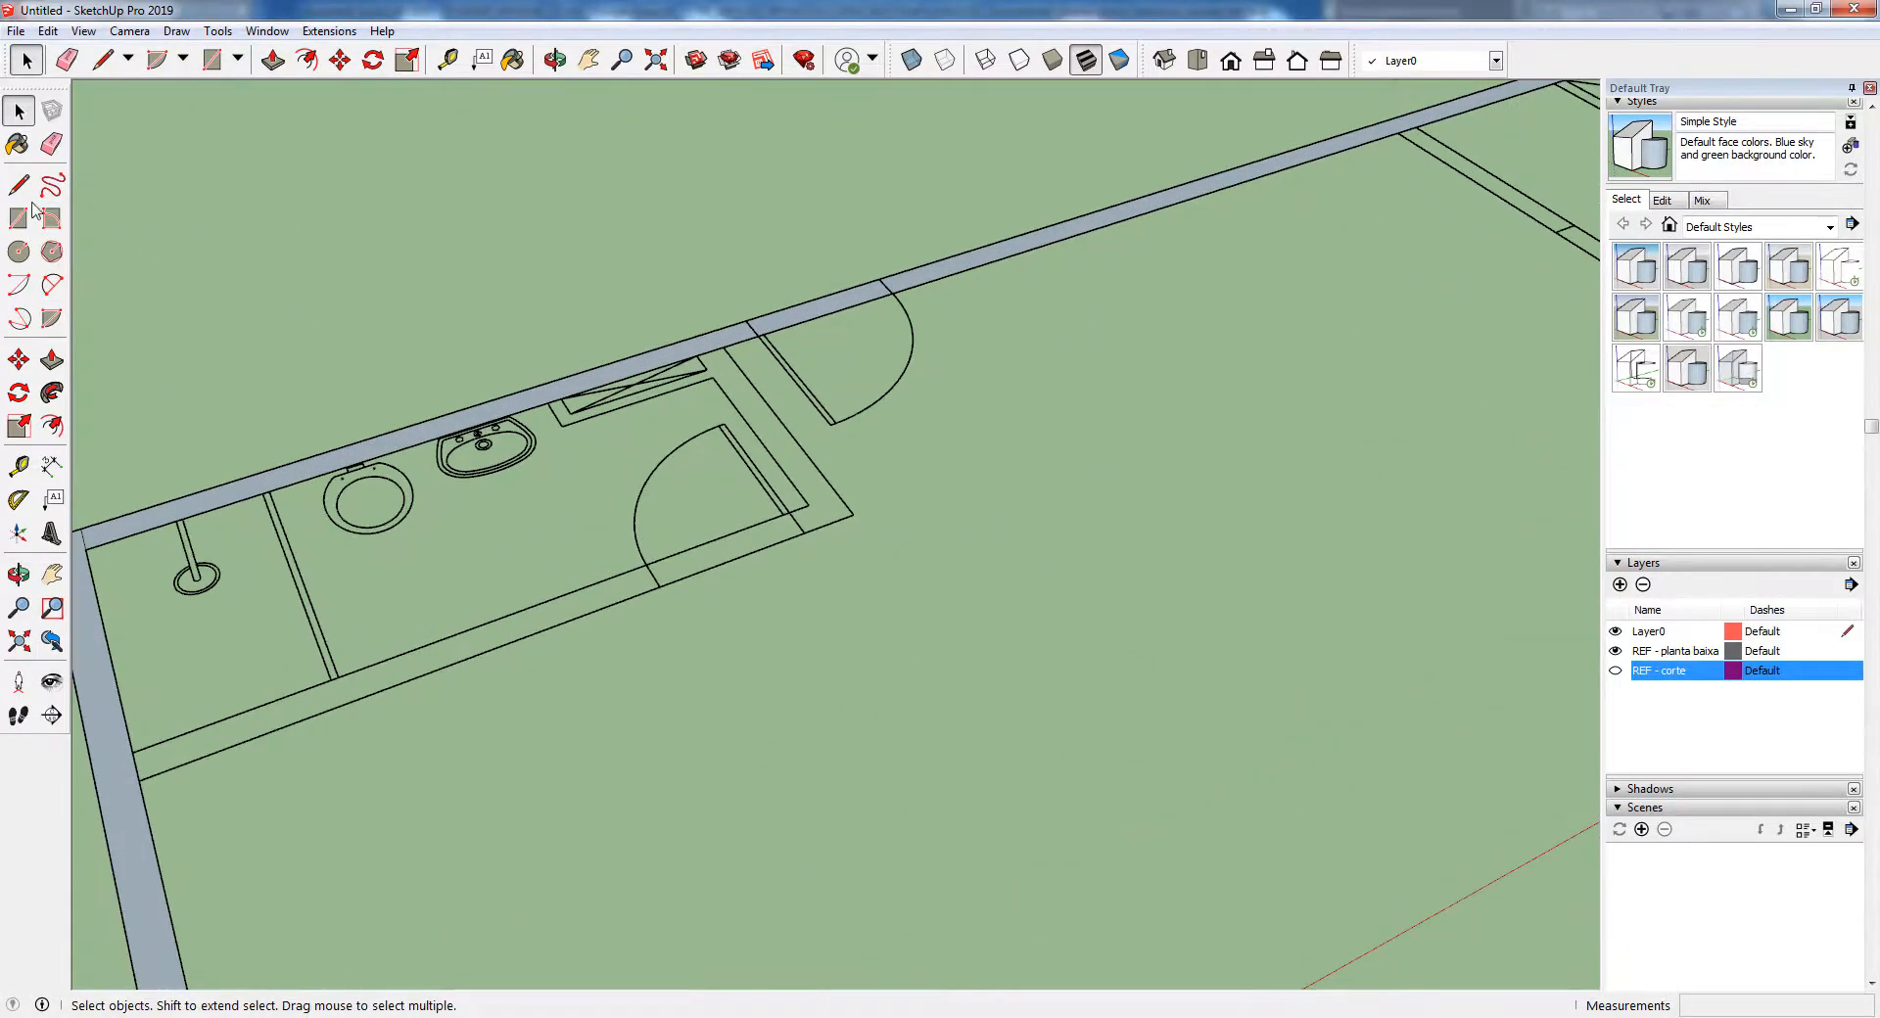
{"action": "left_click", "coordinate": [19, 217]}
{"action": "left_click", "coordinate": [722, 346]}
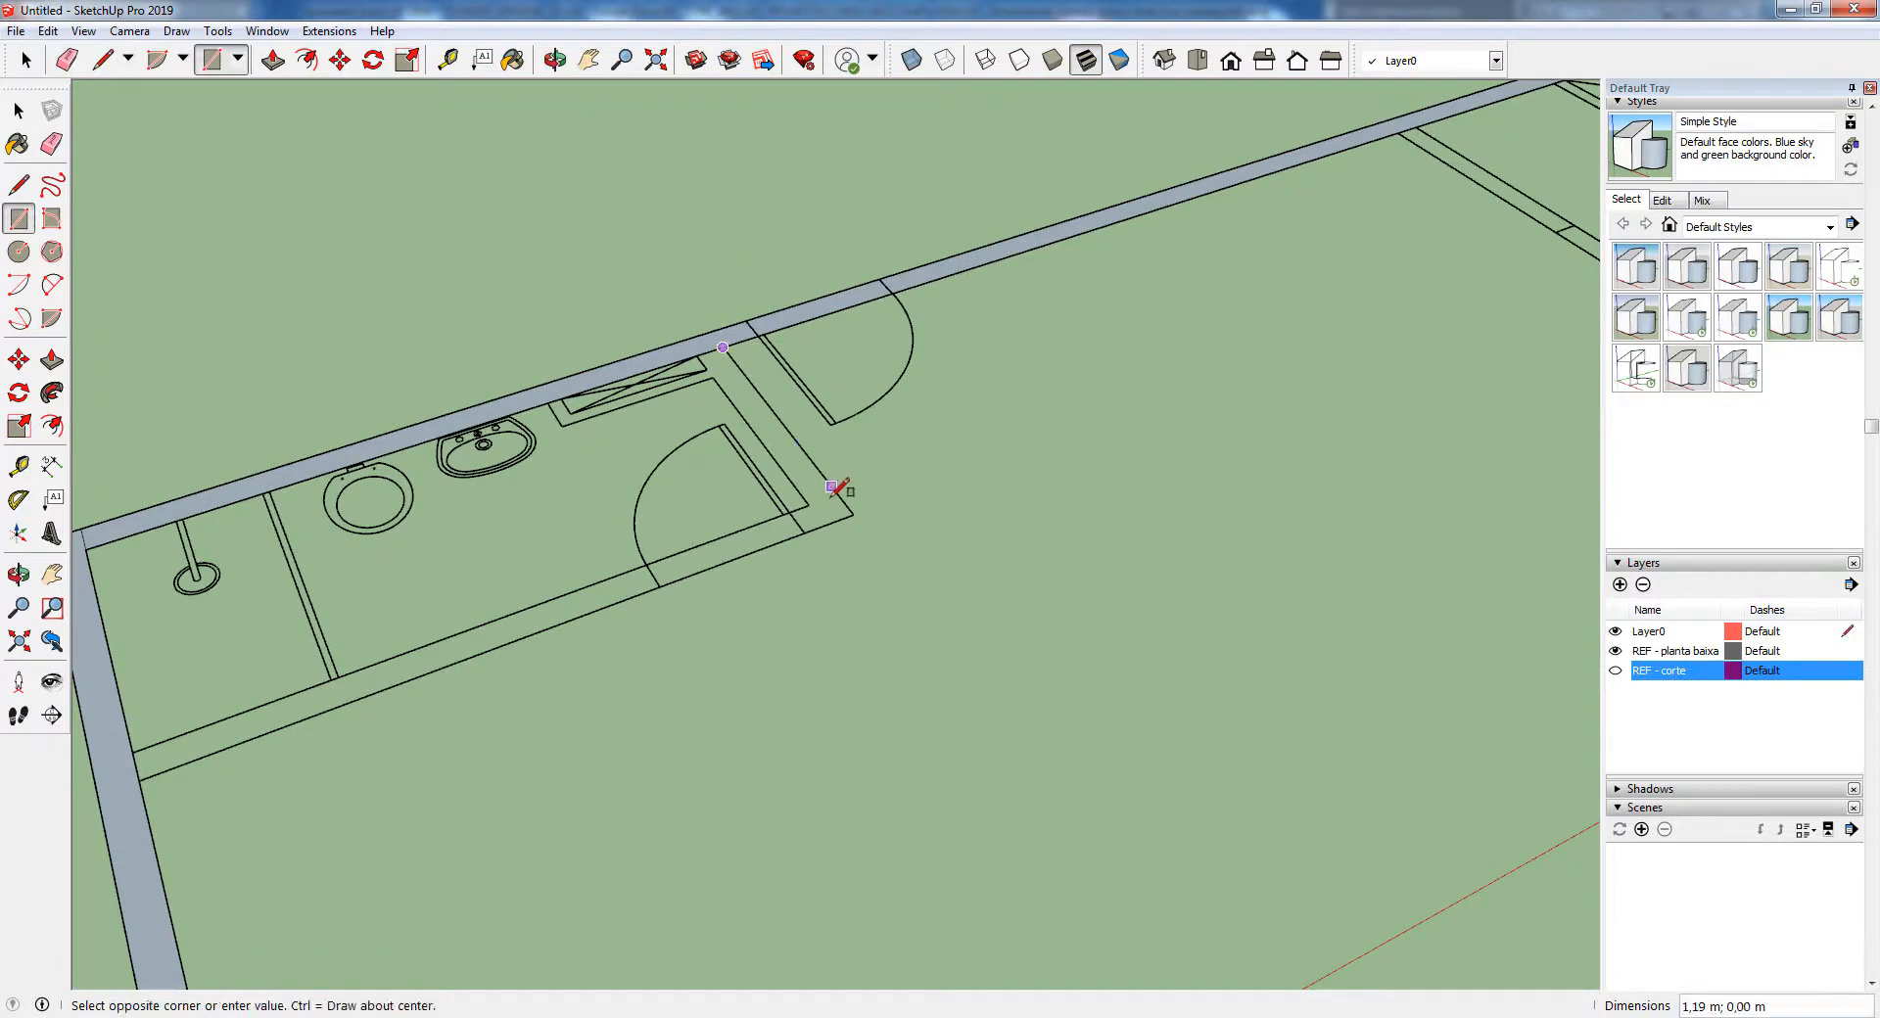
{"action": "left_click", "coordinate": [809, 505]}
{"action": "scroll", "coordinate": [836, 429], "scroll_direction": "down", "scroll_amount": 1}
{"action": "left_click", "coordinate": [837, 479]}
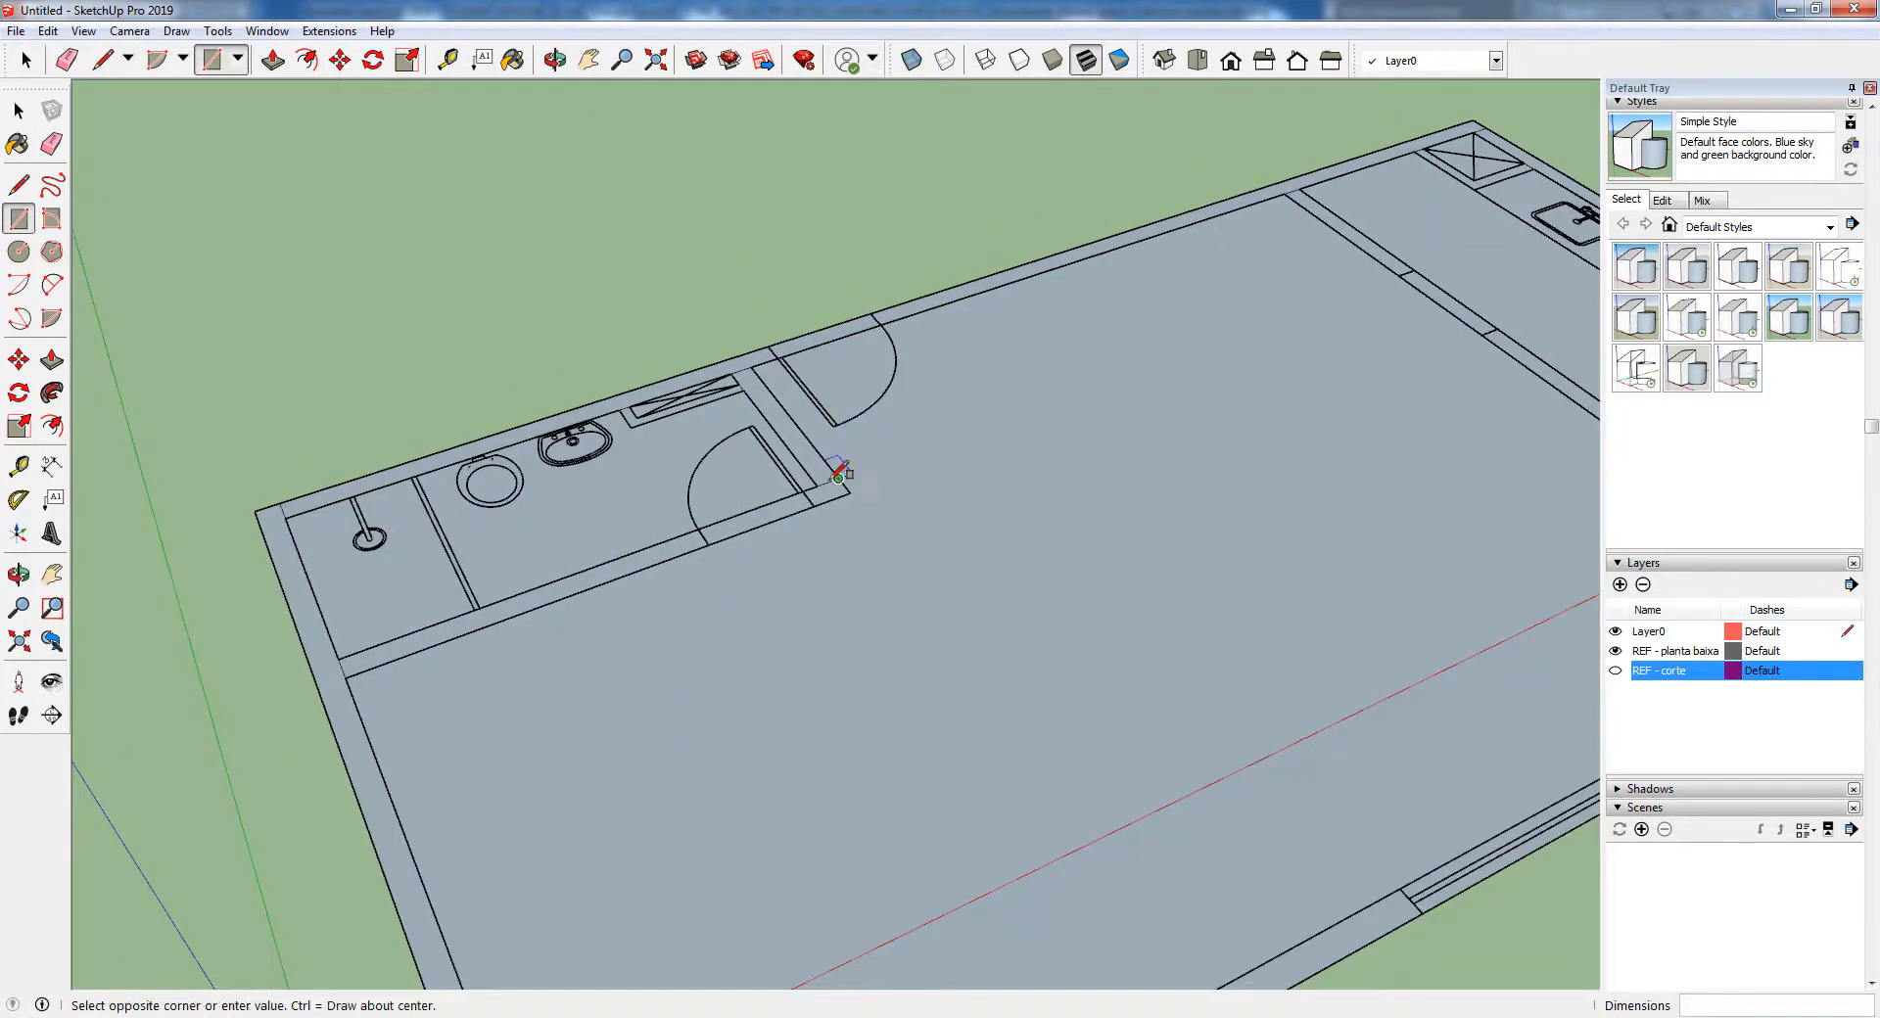
{"action": "left_click", "coordinate": [344, 661]}
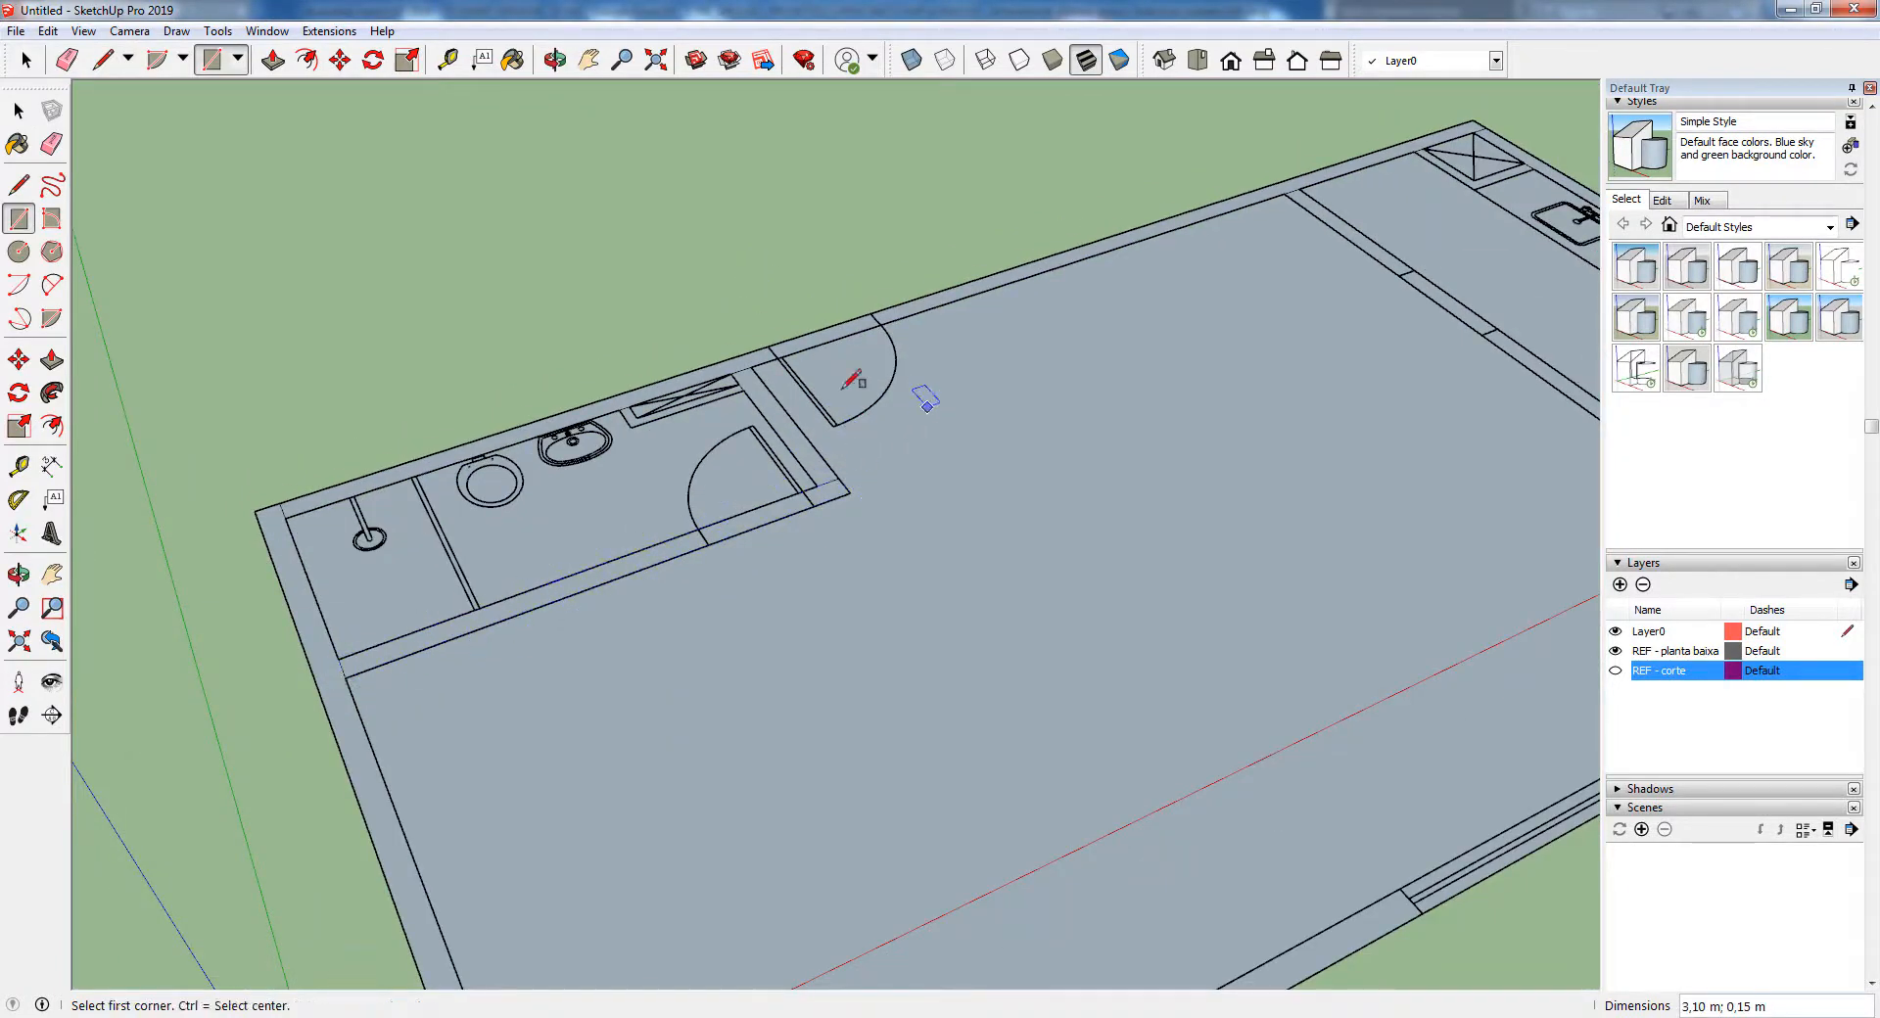
Draw a 0.80 m by 0.20 m rectangle over the shaft in the bathroom corner beside the washbasin
{"action": "scroll", "coordinate": [685, 384], "scroll_direction": "up", "scroll_amount": 3}
{"action": "left_click", "coordinate": [605, 442]}
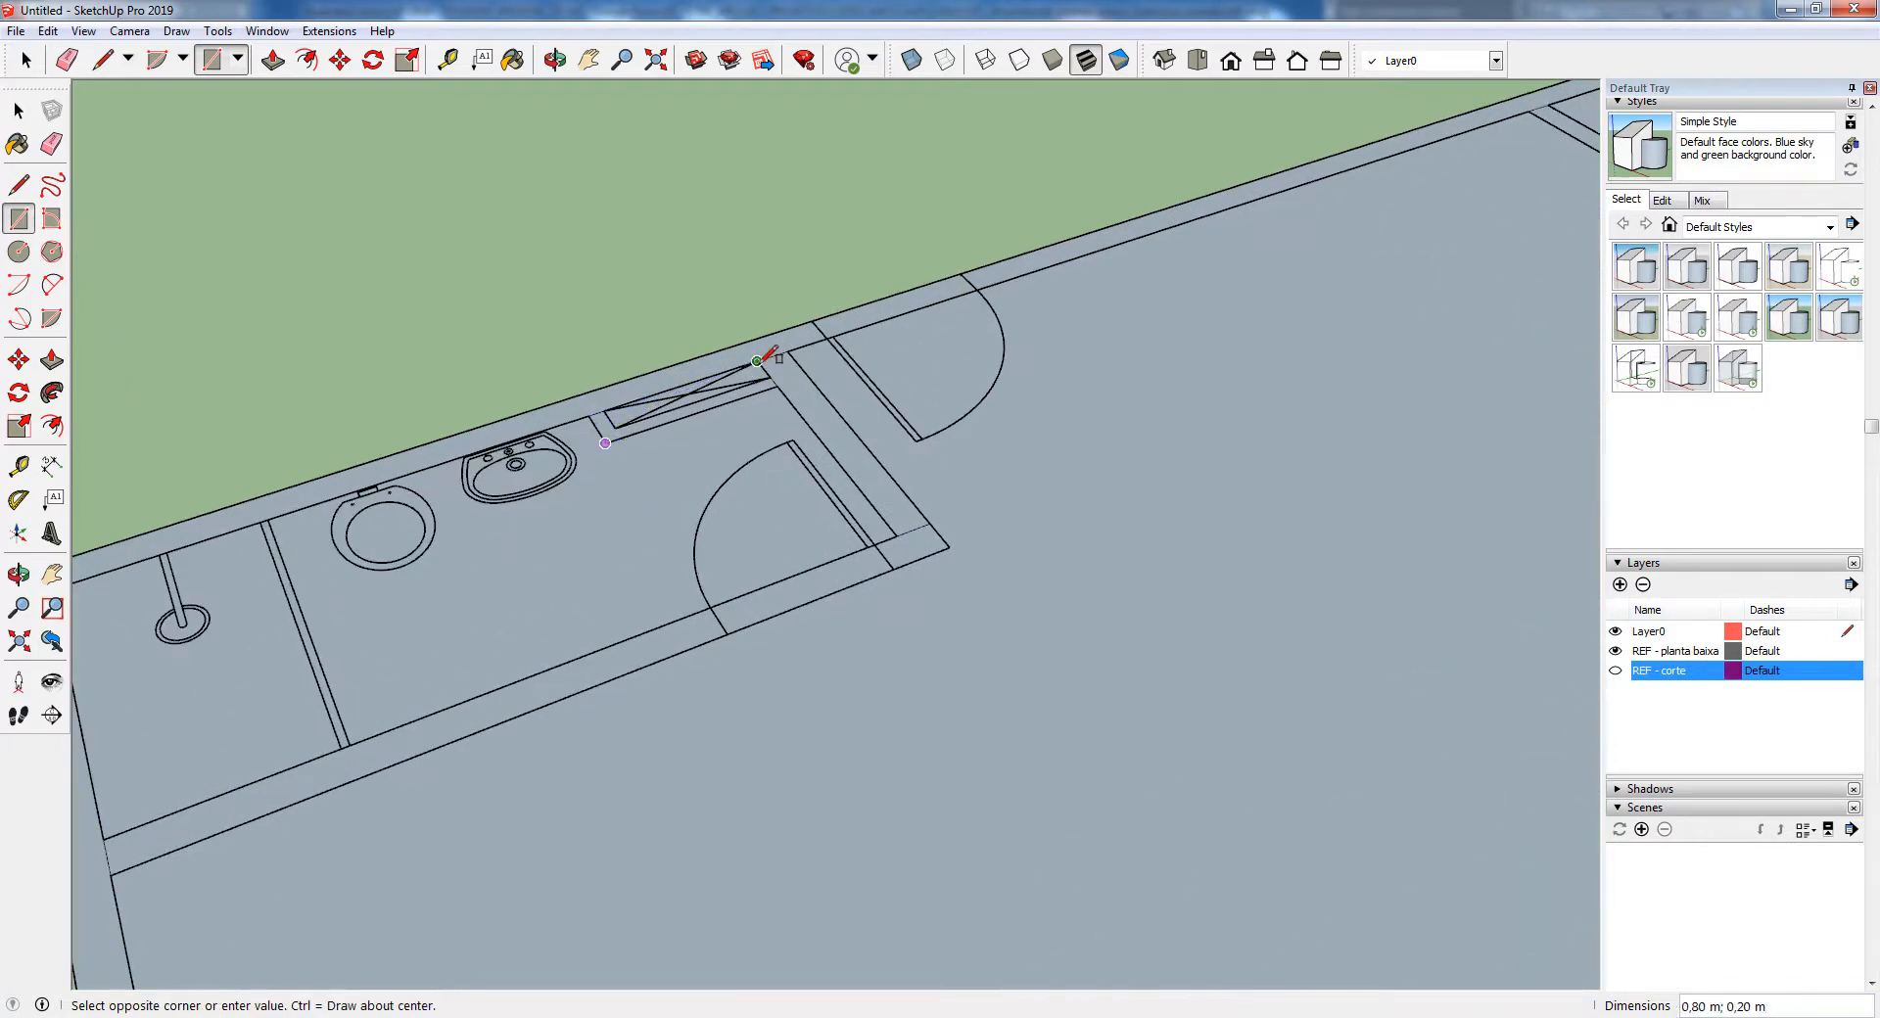
{"action": "left_click", "coordinate": [757, 361]}
Delete the floor faces inside the main room and the bathroom, keeping only the wall faces
{"action": "scroll", "coordinate": [589, 393], "scroll_direction": "down", "scroll_amount": 4}
{"action": "left_click", "coordinate": [19, 111]}
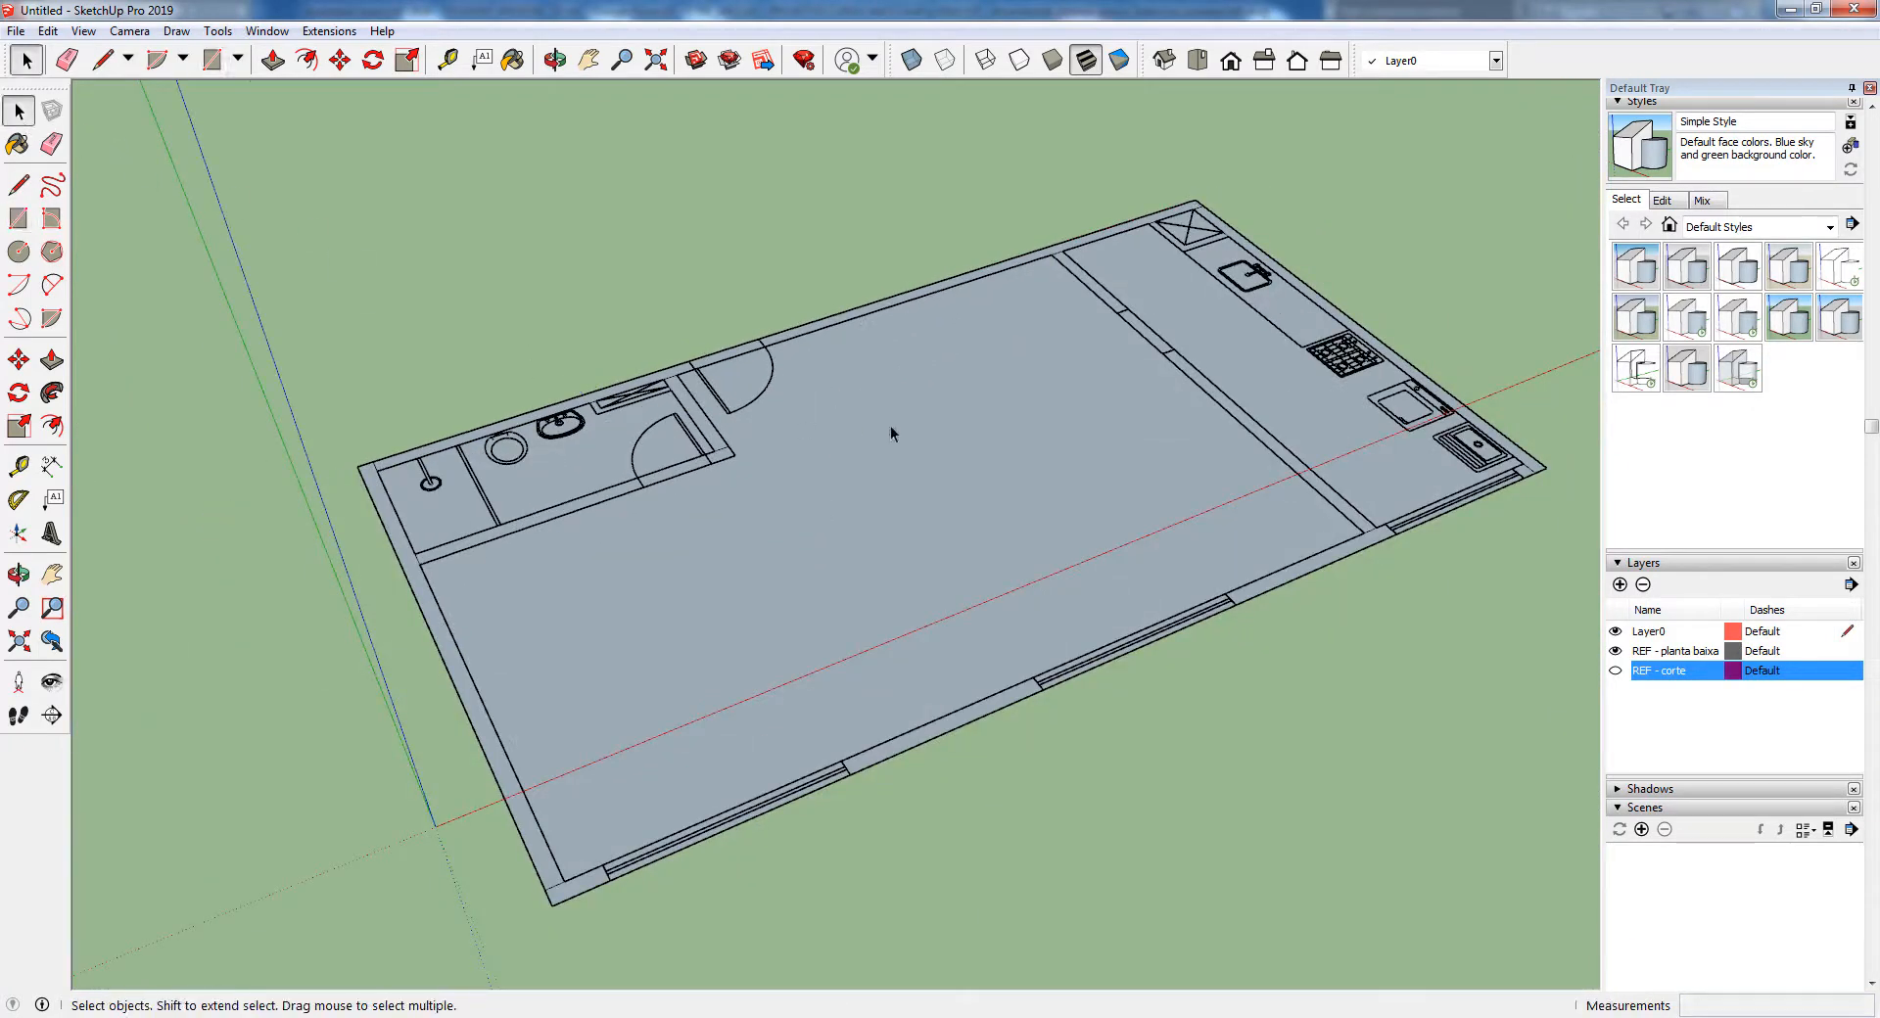
{"action": "left_click", "coordinate": [890, 425]}
{"action": "key", "text": "Delete"}
{"action": "left_click", "coordinate": [594, 449]}
{"action": "key", "text": "Delete"}
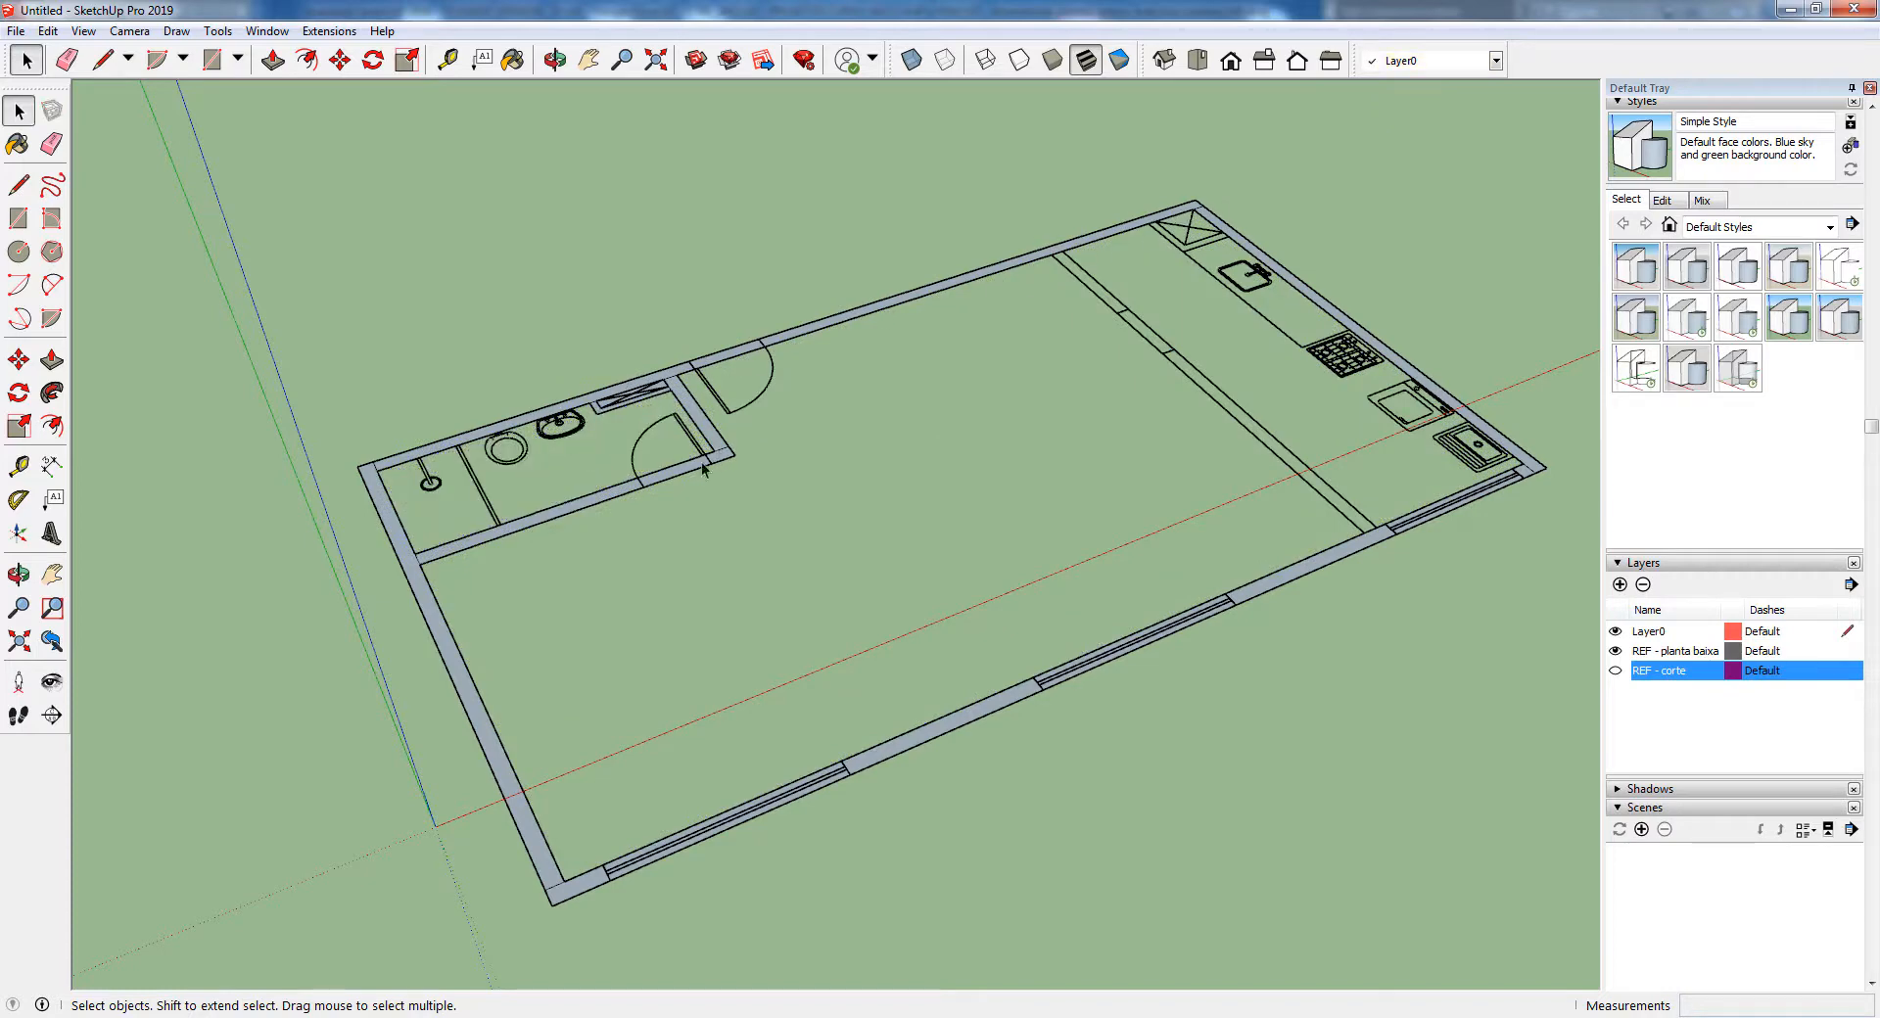
Draw a 5.05 m by 0.15 m rectangle over the partition wall between the main room and the kitchen
{"action": "left_click", "coordinate": [19, 217]}
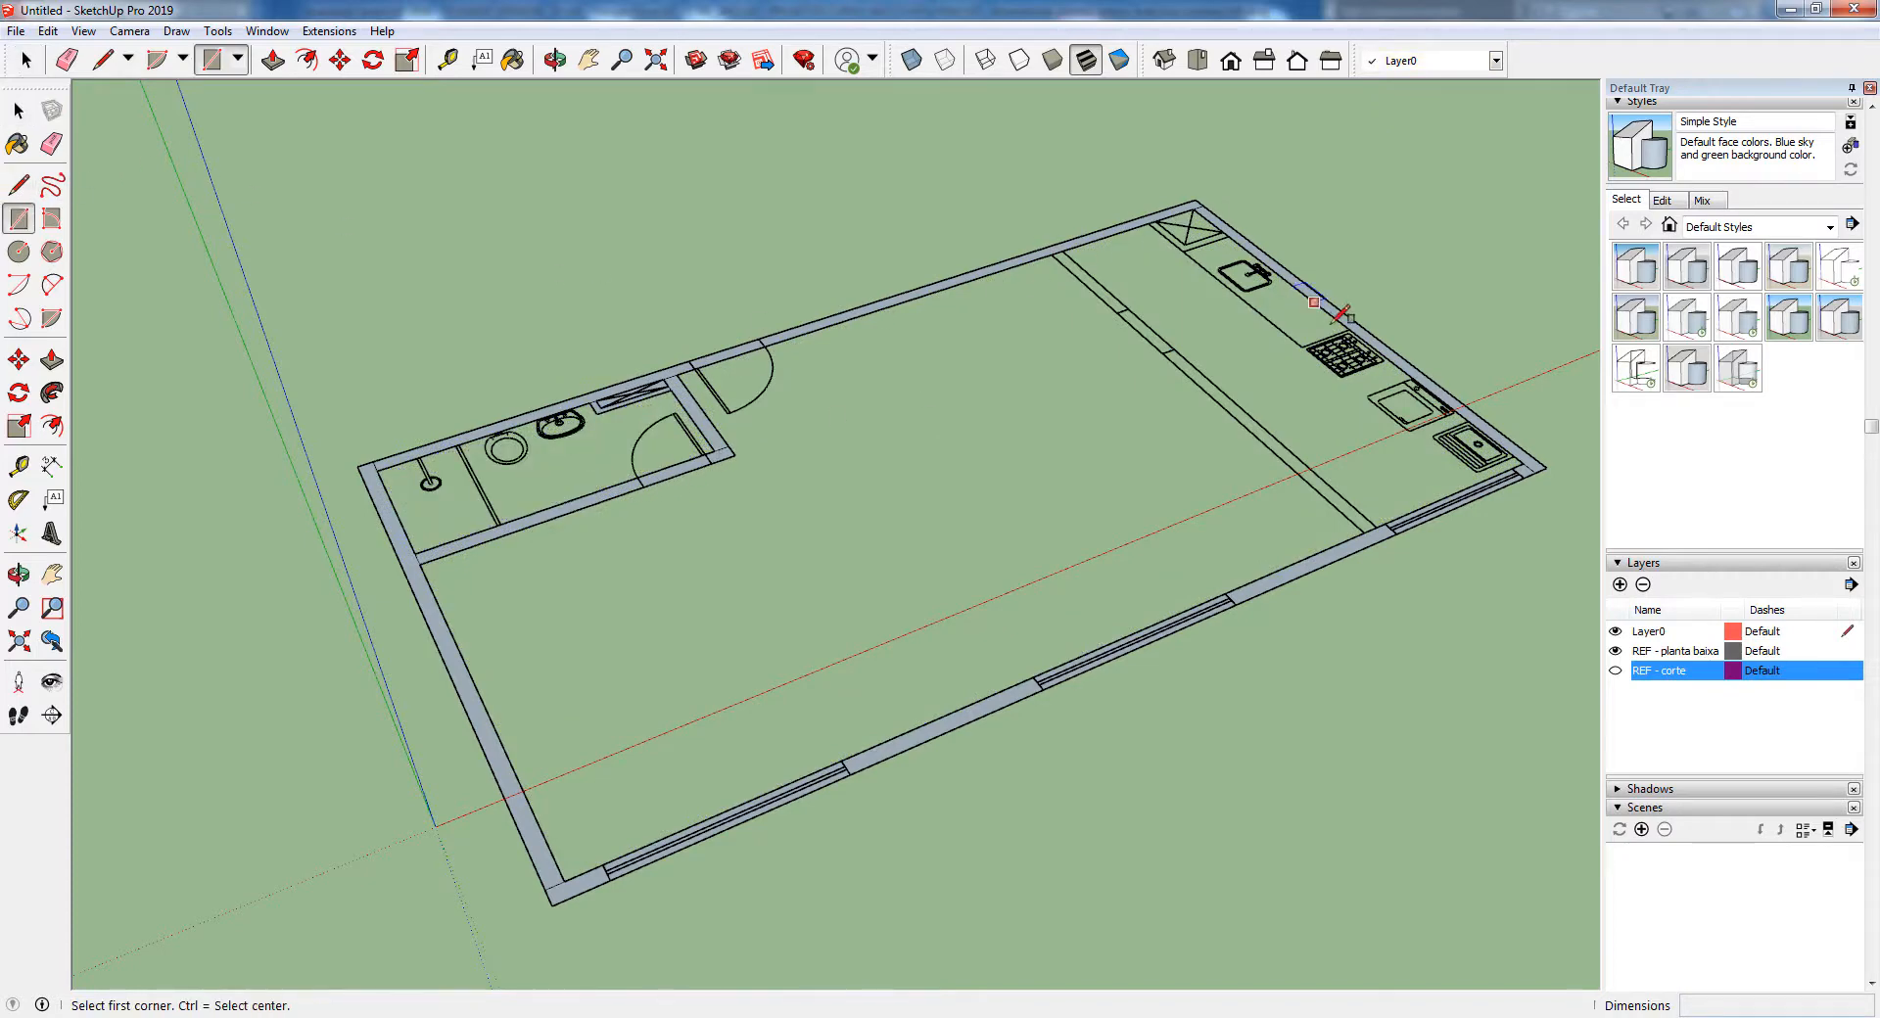
{"action": "scroll", "coordinate": [1434, 377], "scroll_direction": "up", "scroll_amount": 3}
{"action": "left_click", "coordinate": [1347, 607]}
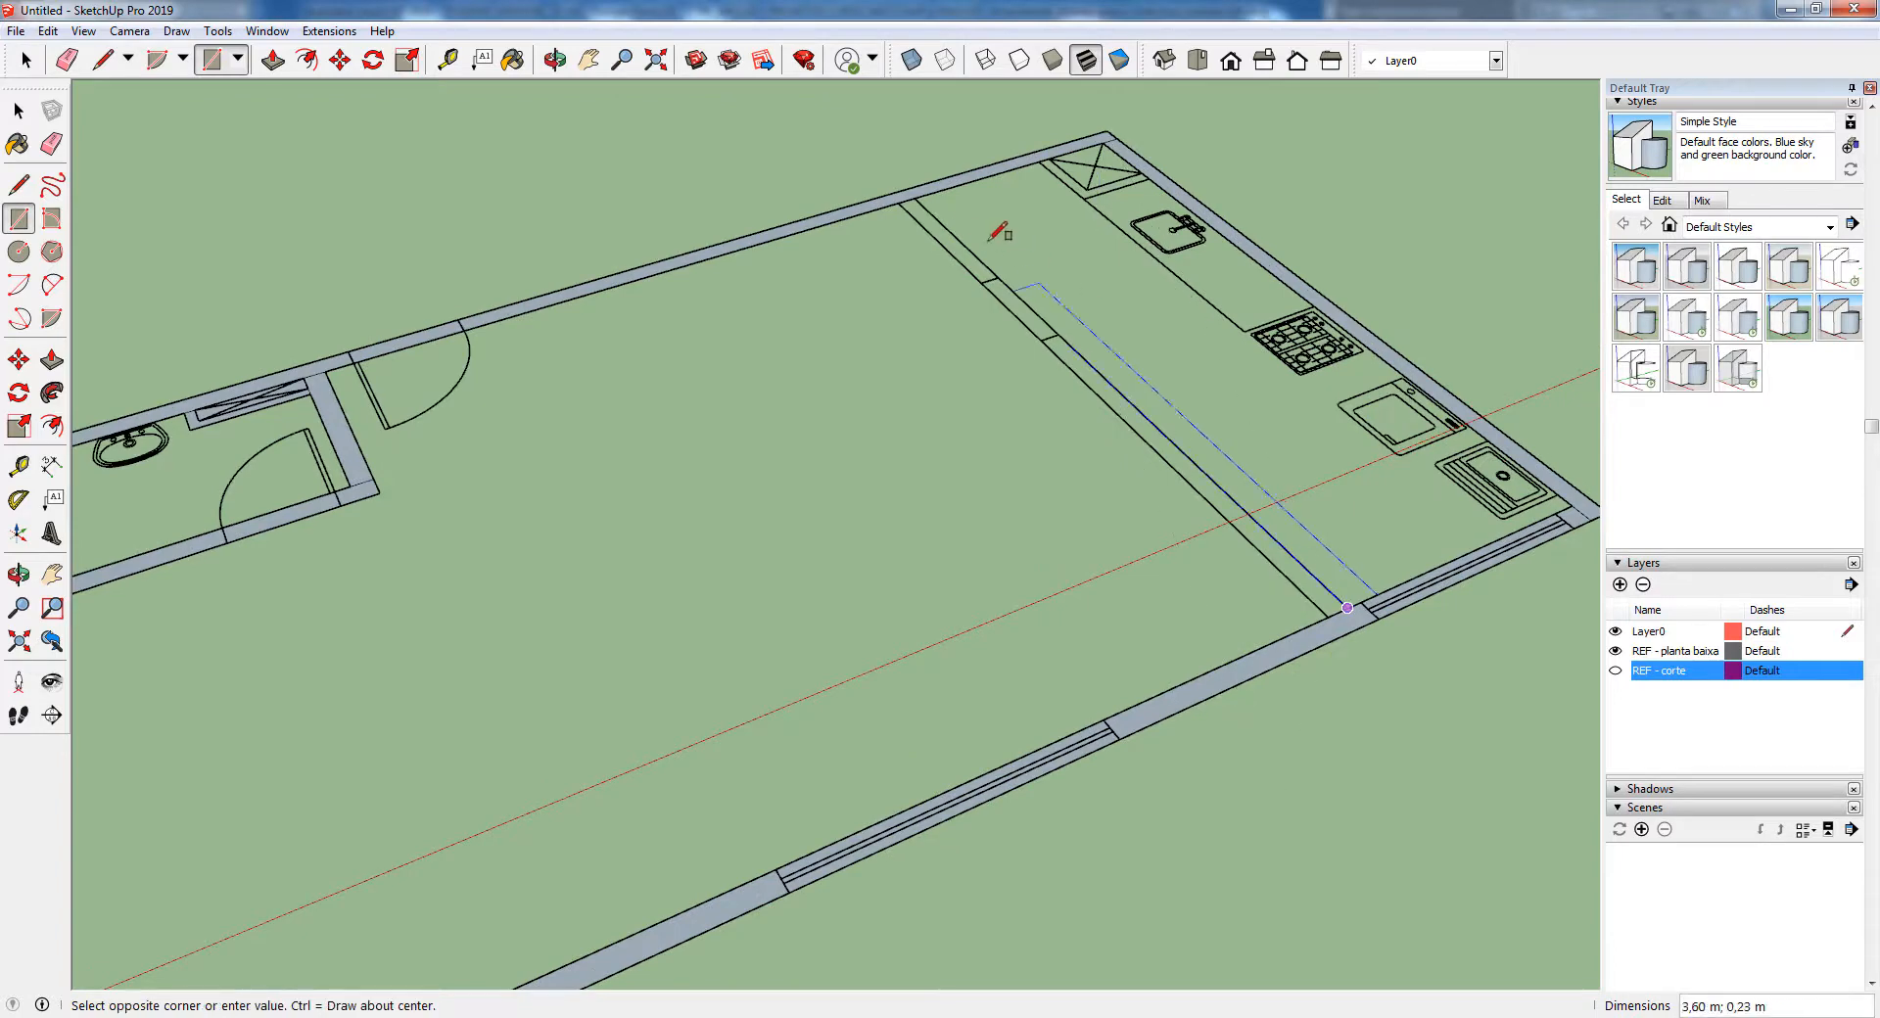
{"action": "left_click", "coordinate": [915, 199]}
{"action": "left_click", "coordinate": [784, 456]}
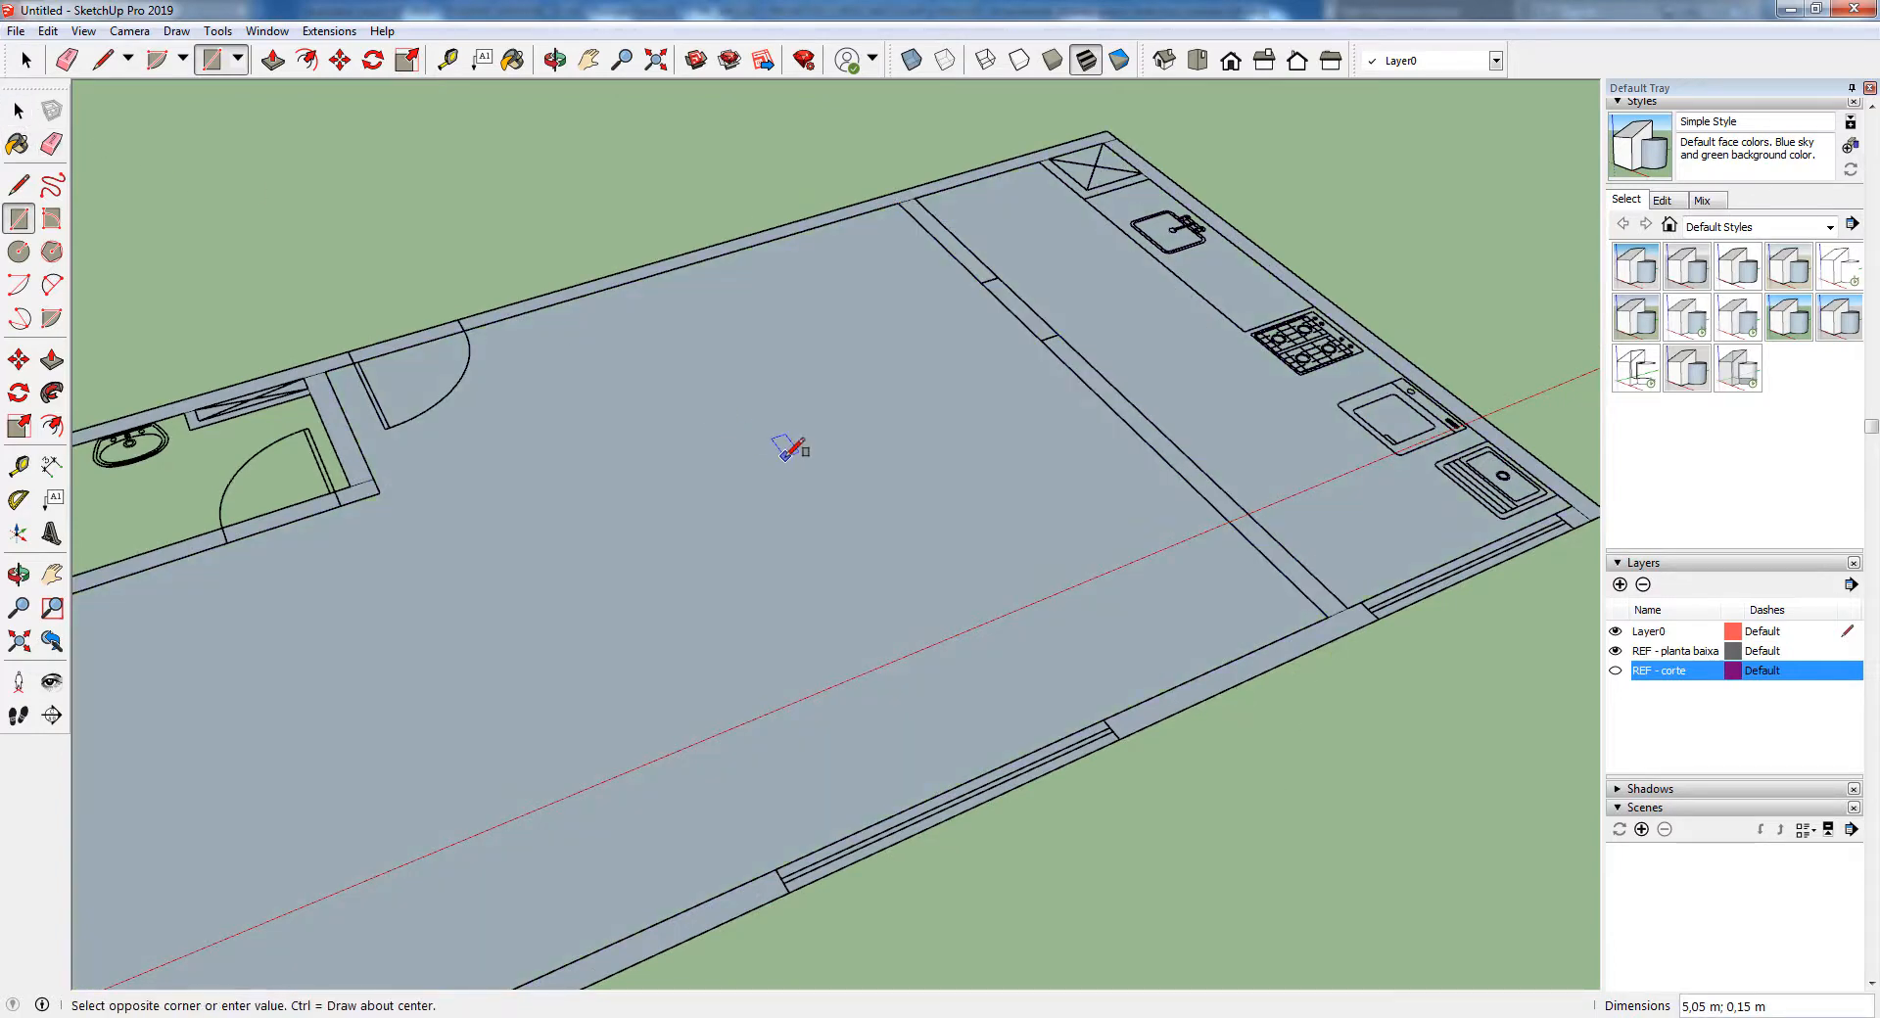
{"action": "key", "text": "space"}
Delete the floor faces on both sides of the kitchen partition, in the main room and the kitchen
{"action": "left_click", "coordinate": [820, 439]}
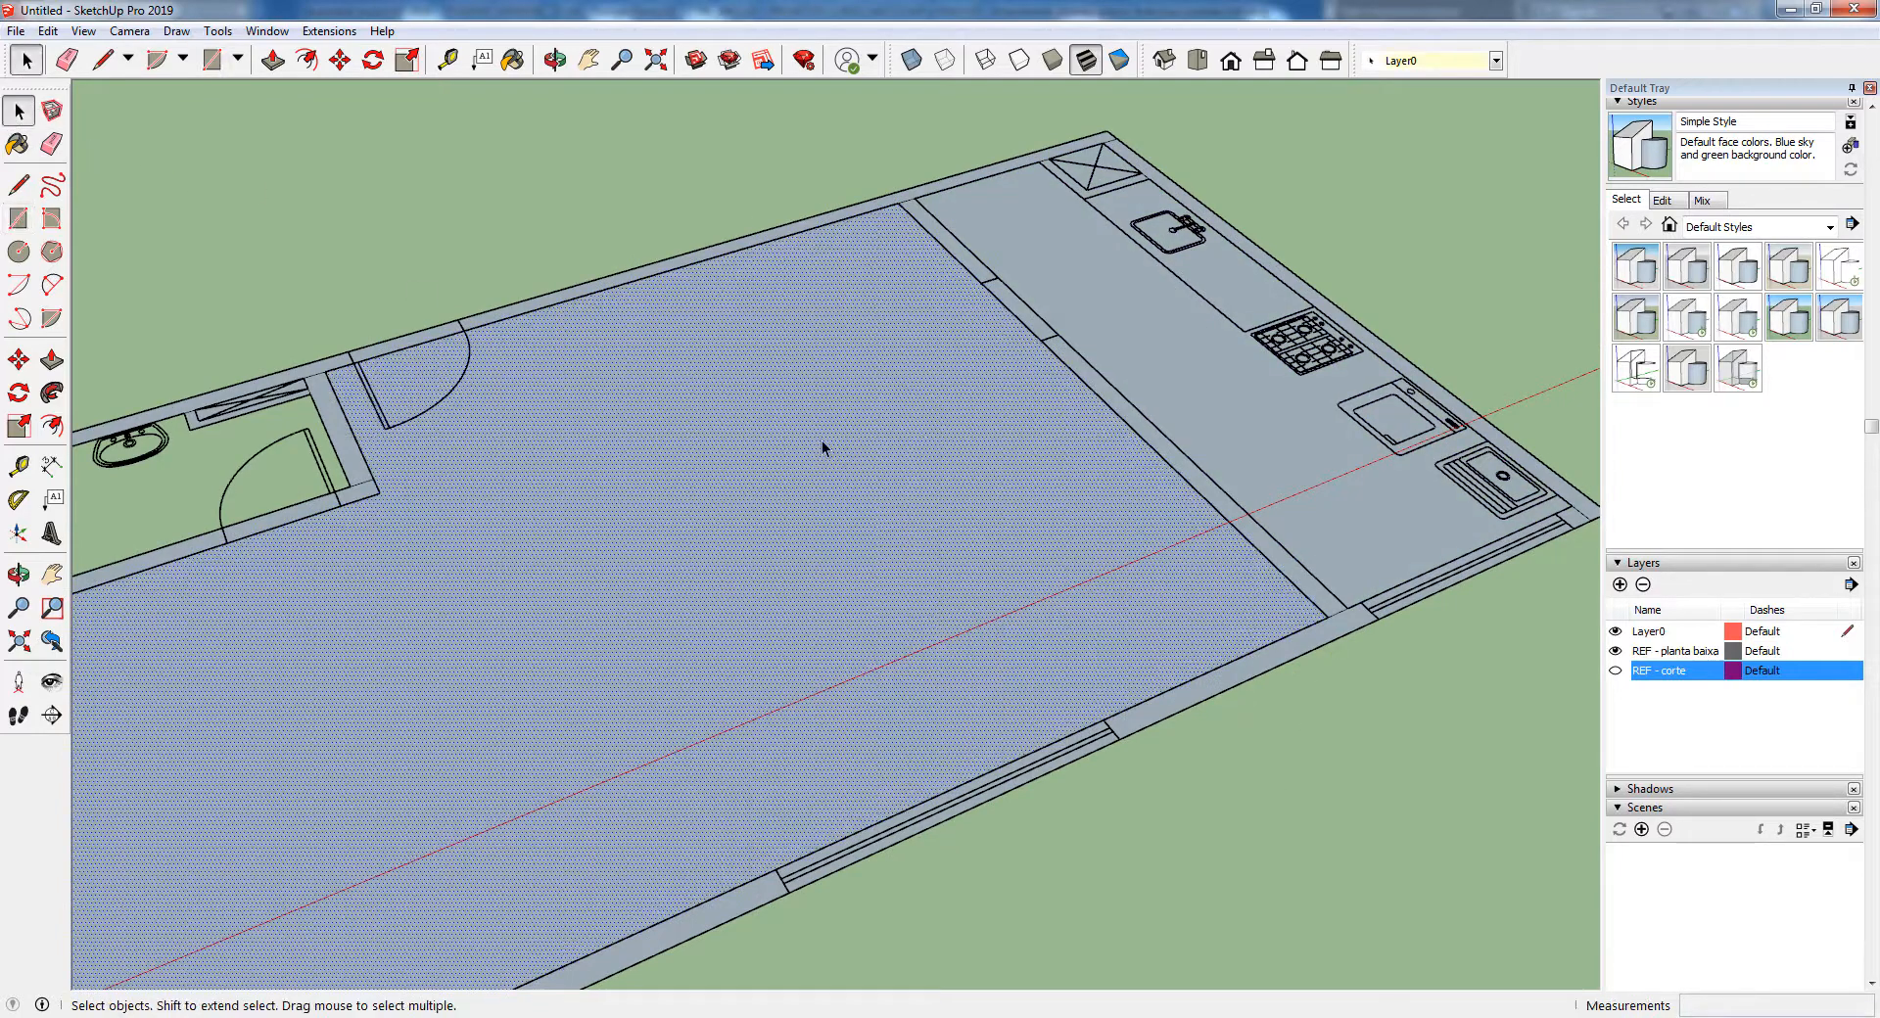
{"action": "key", "text": "Delete"}
{"action": "left_click", "coordinate": [1101, 316]}
{"action": "key", "text": "Delete"}
{"action": "scroll", "coordinate": [906, 281], "scroll_direction": "down", "scroll_amount": 3}
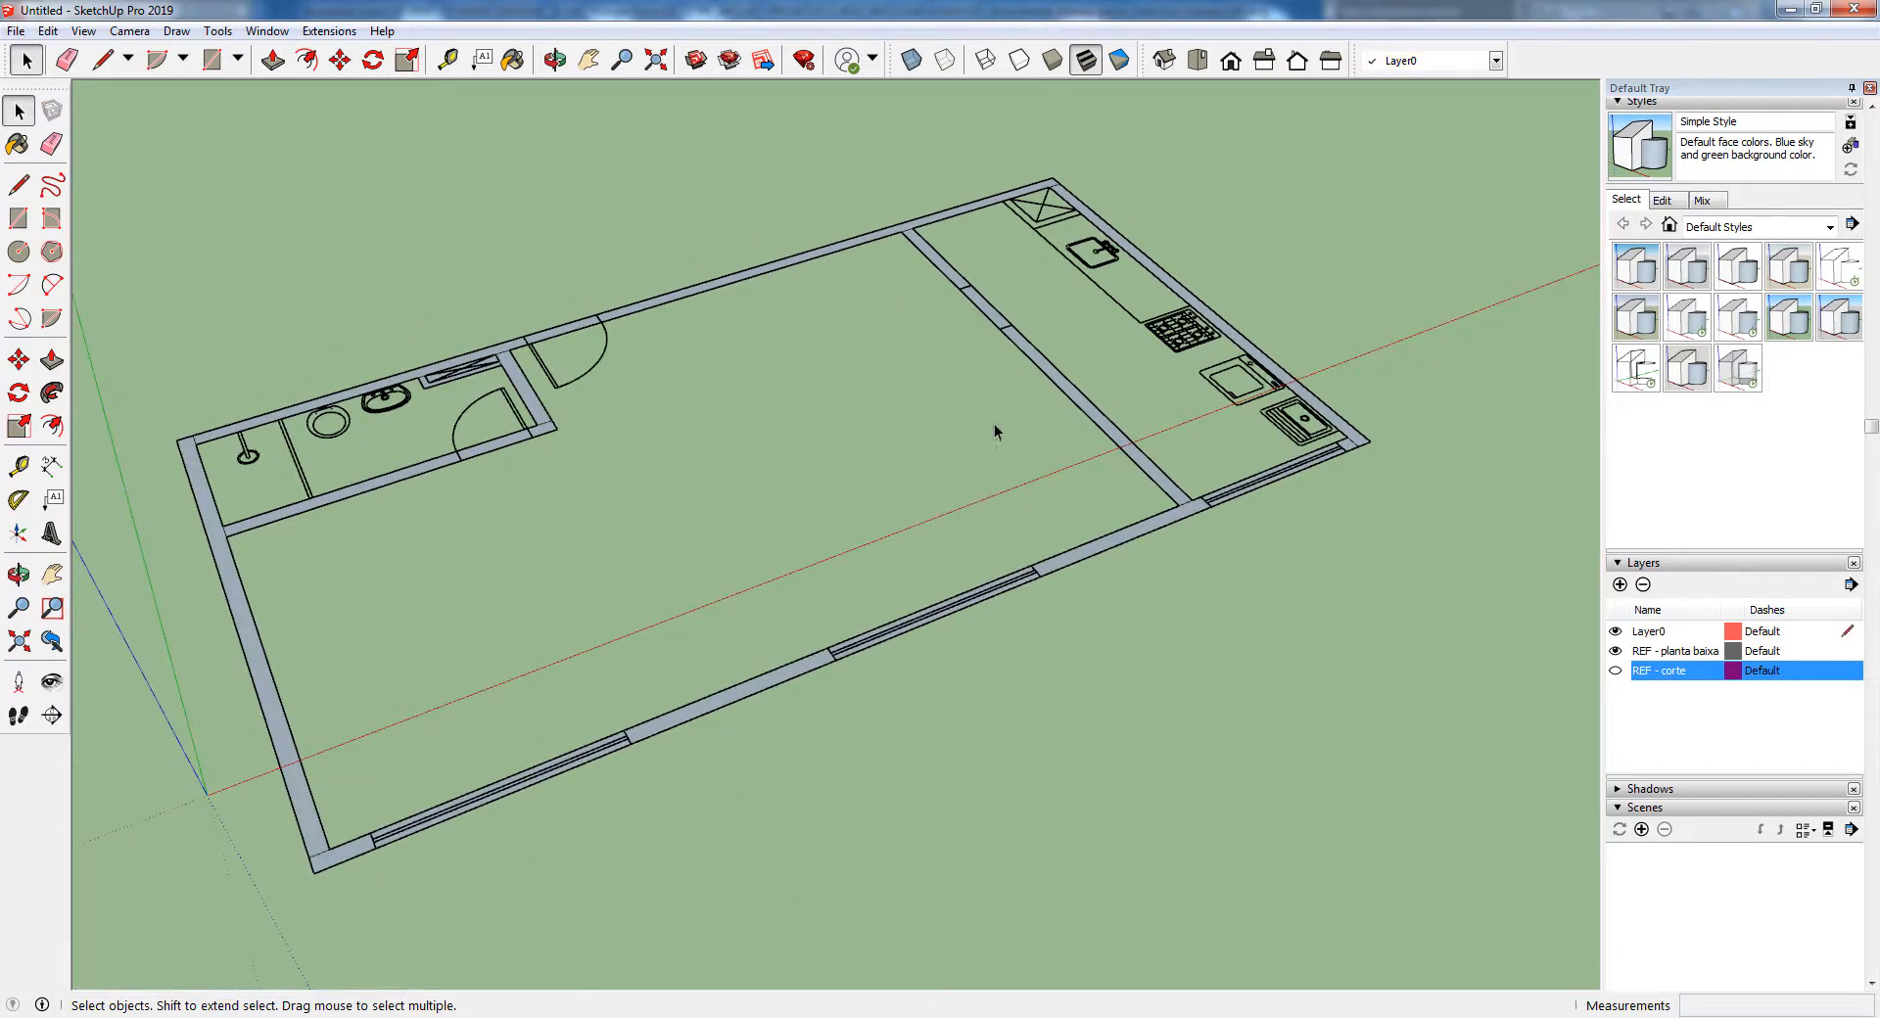
Compare the traced walls with the plan by toggling the REF - planta baixa layer, leaving that layer hidden
{"action": "middle_click_drag", "start_coordinate": [993, 427], "coordinate": [948, 455]}
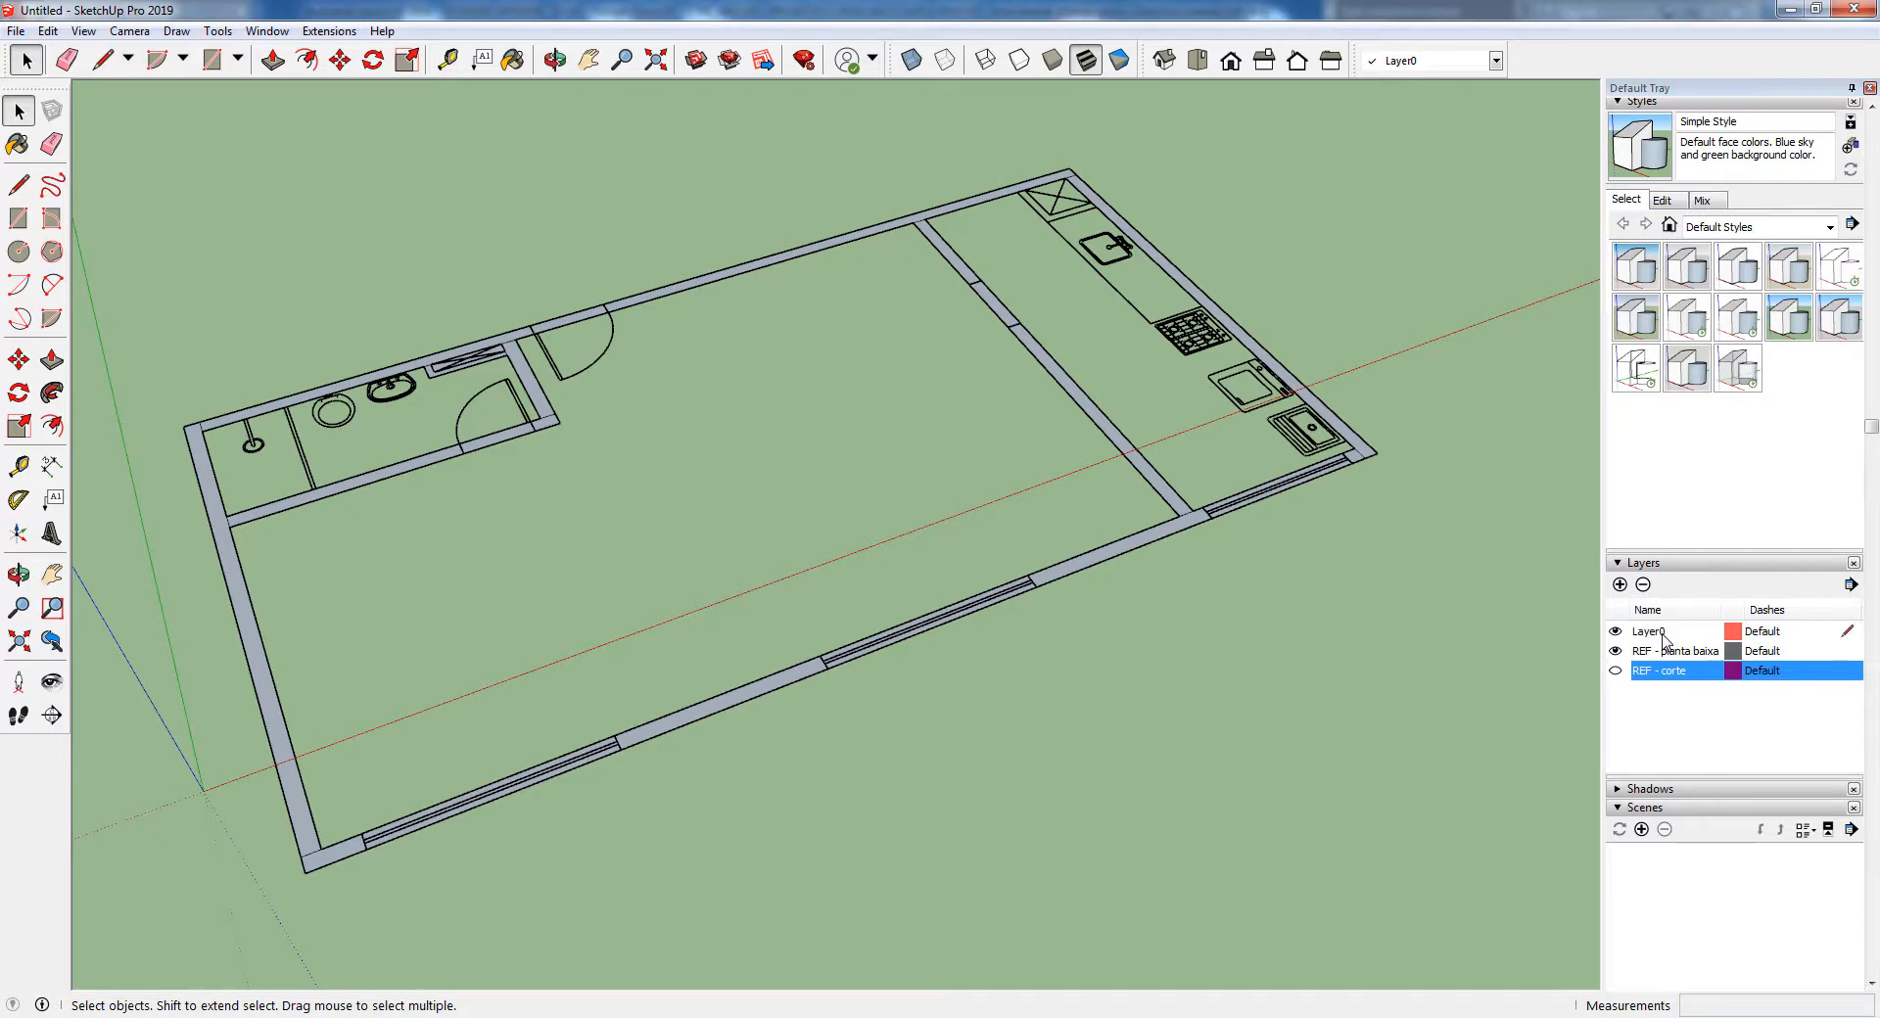
{"action": "left_click", "coordinate": [1662, 634]}
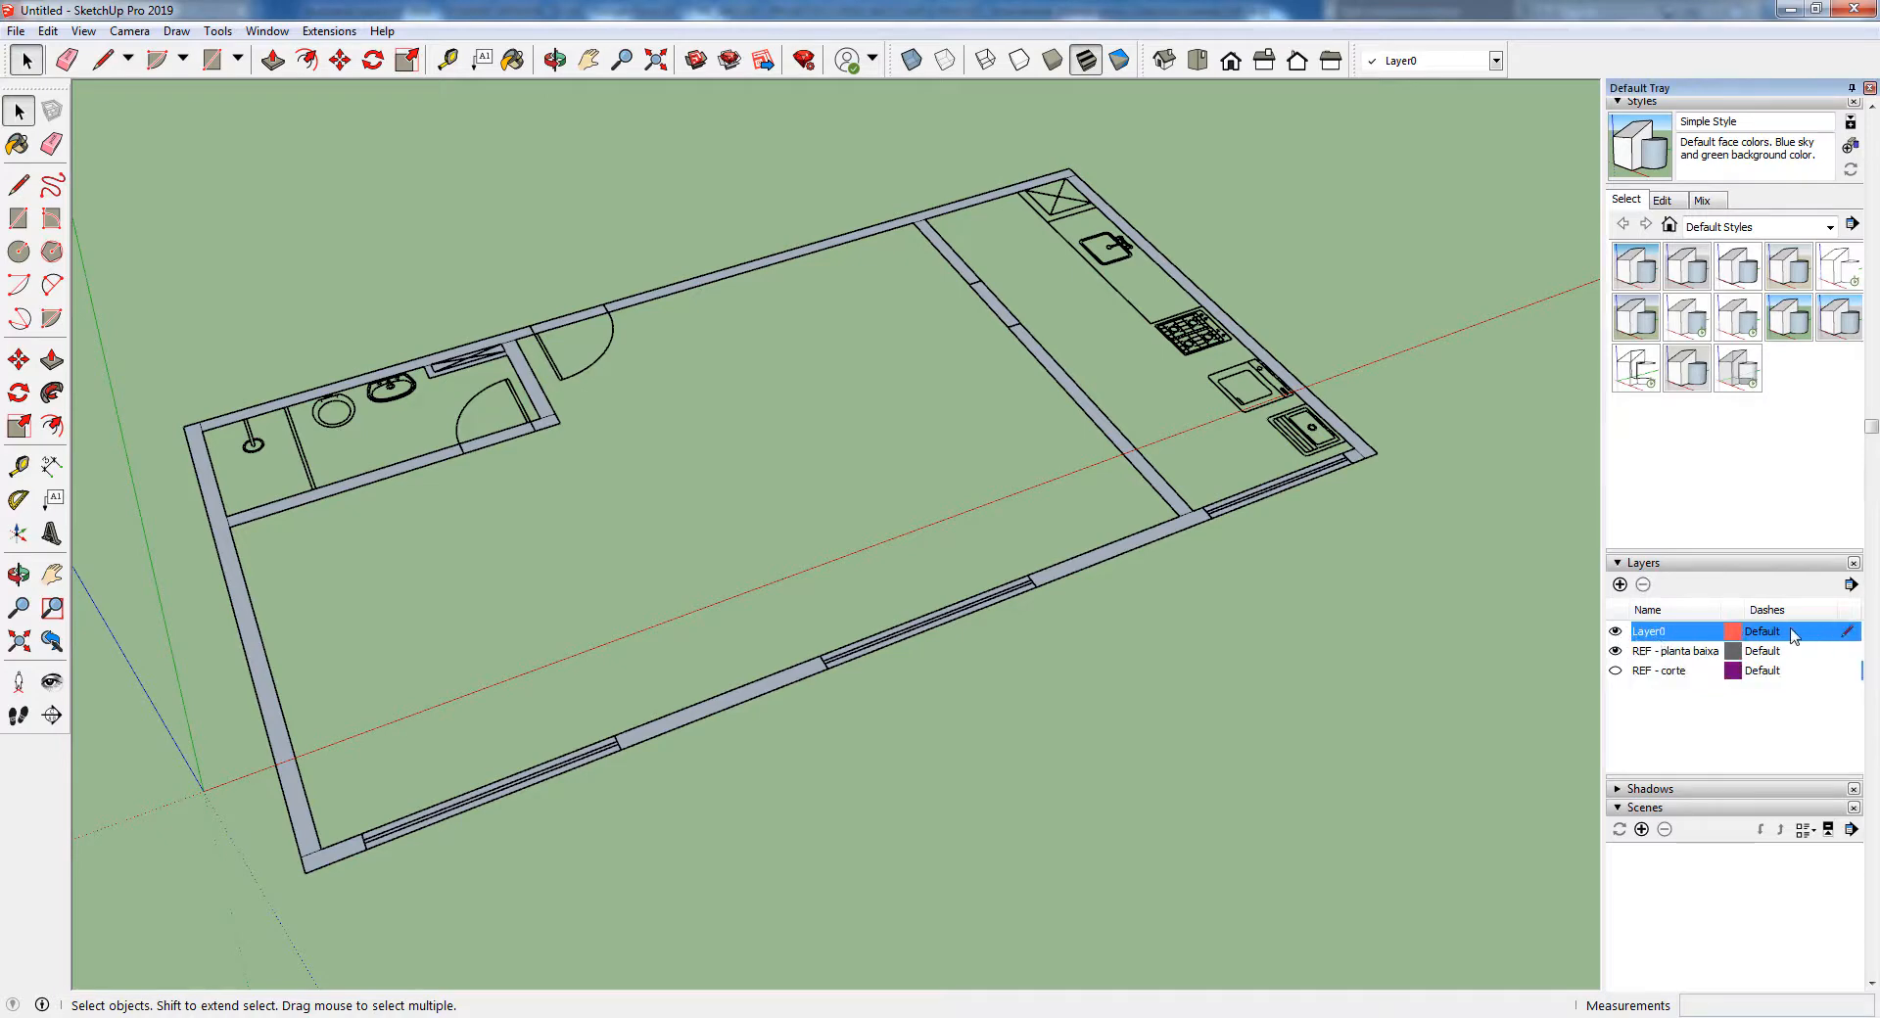
{"action": "left_click", "coordinate": [1615, 652]}
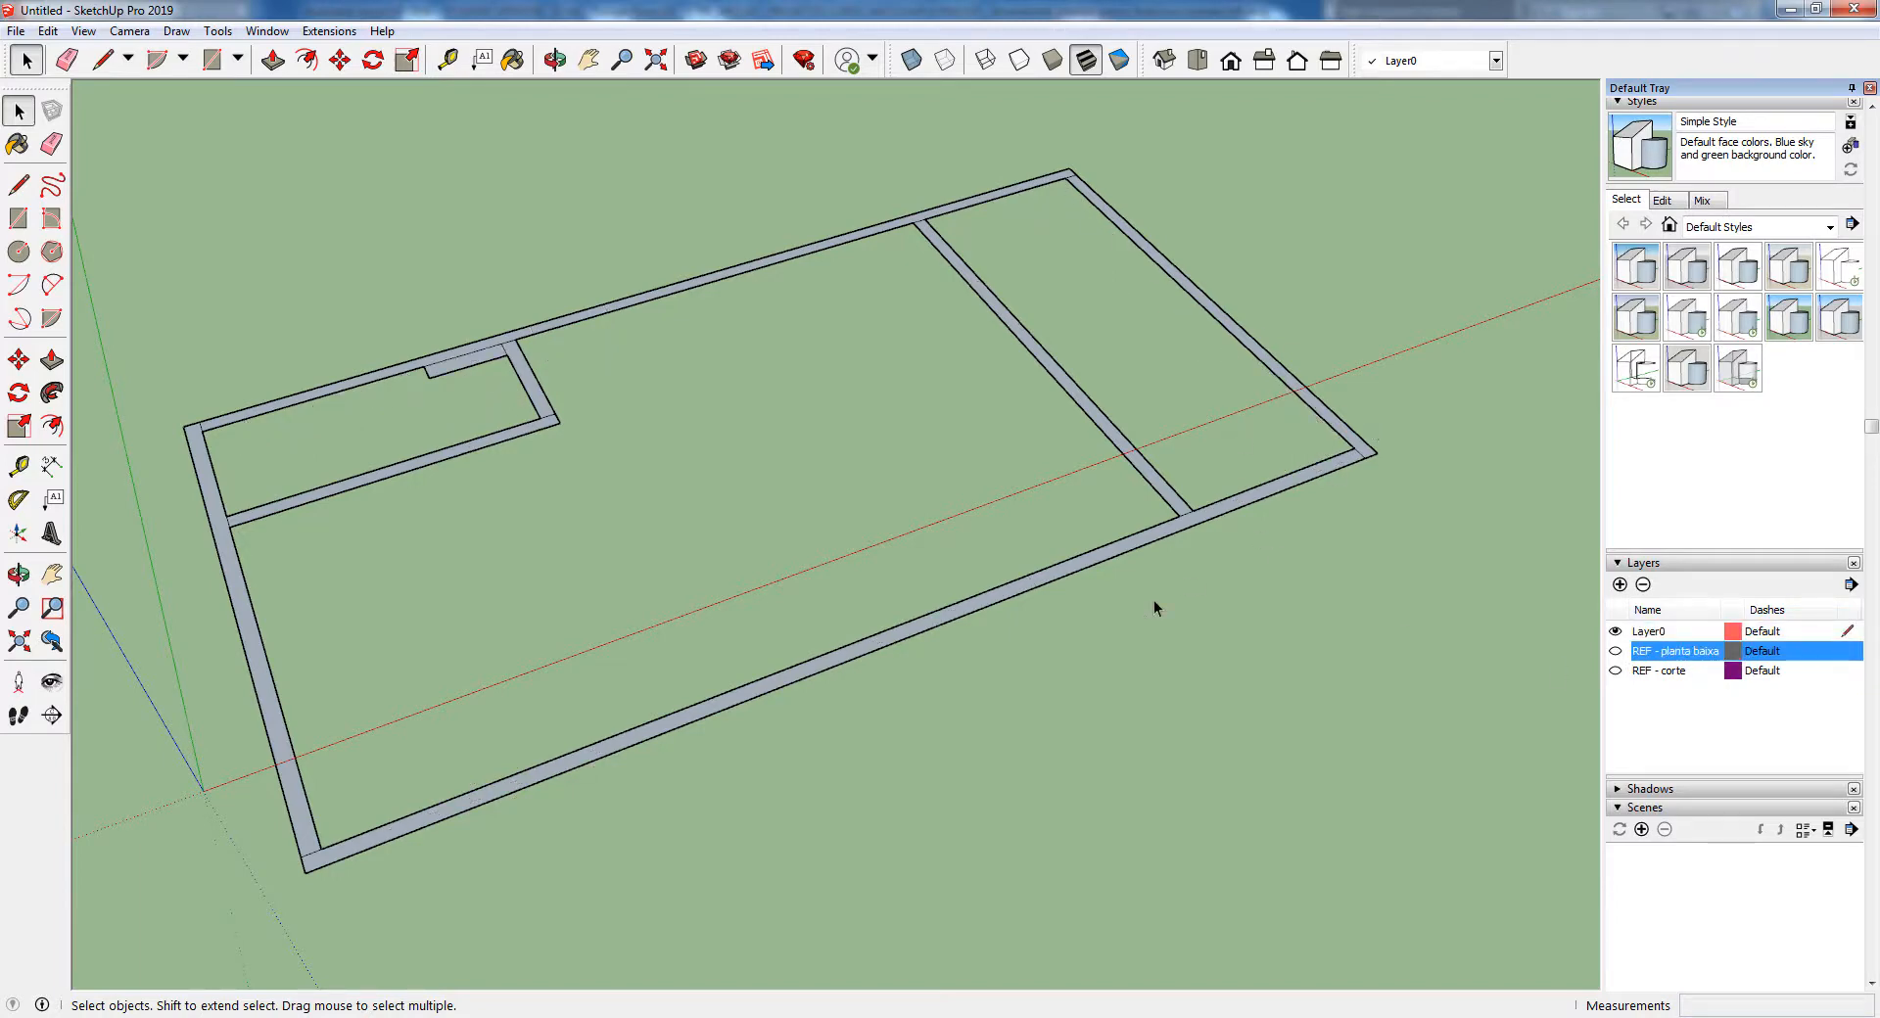
{"action": "left_click", "coordinate": [1615, 651]}
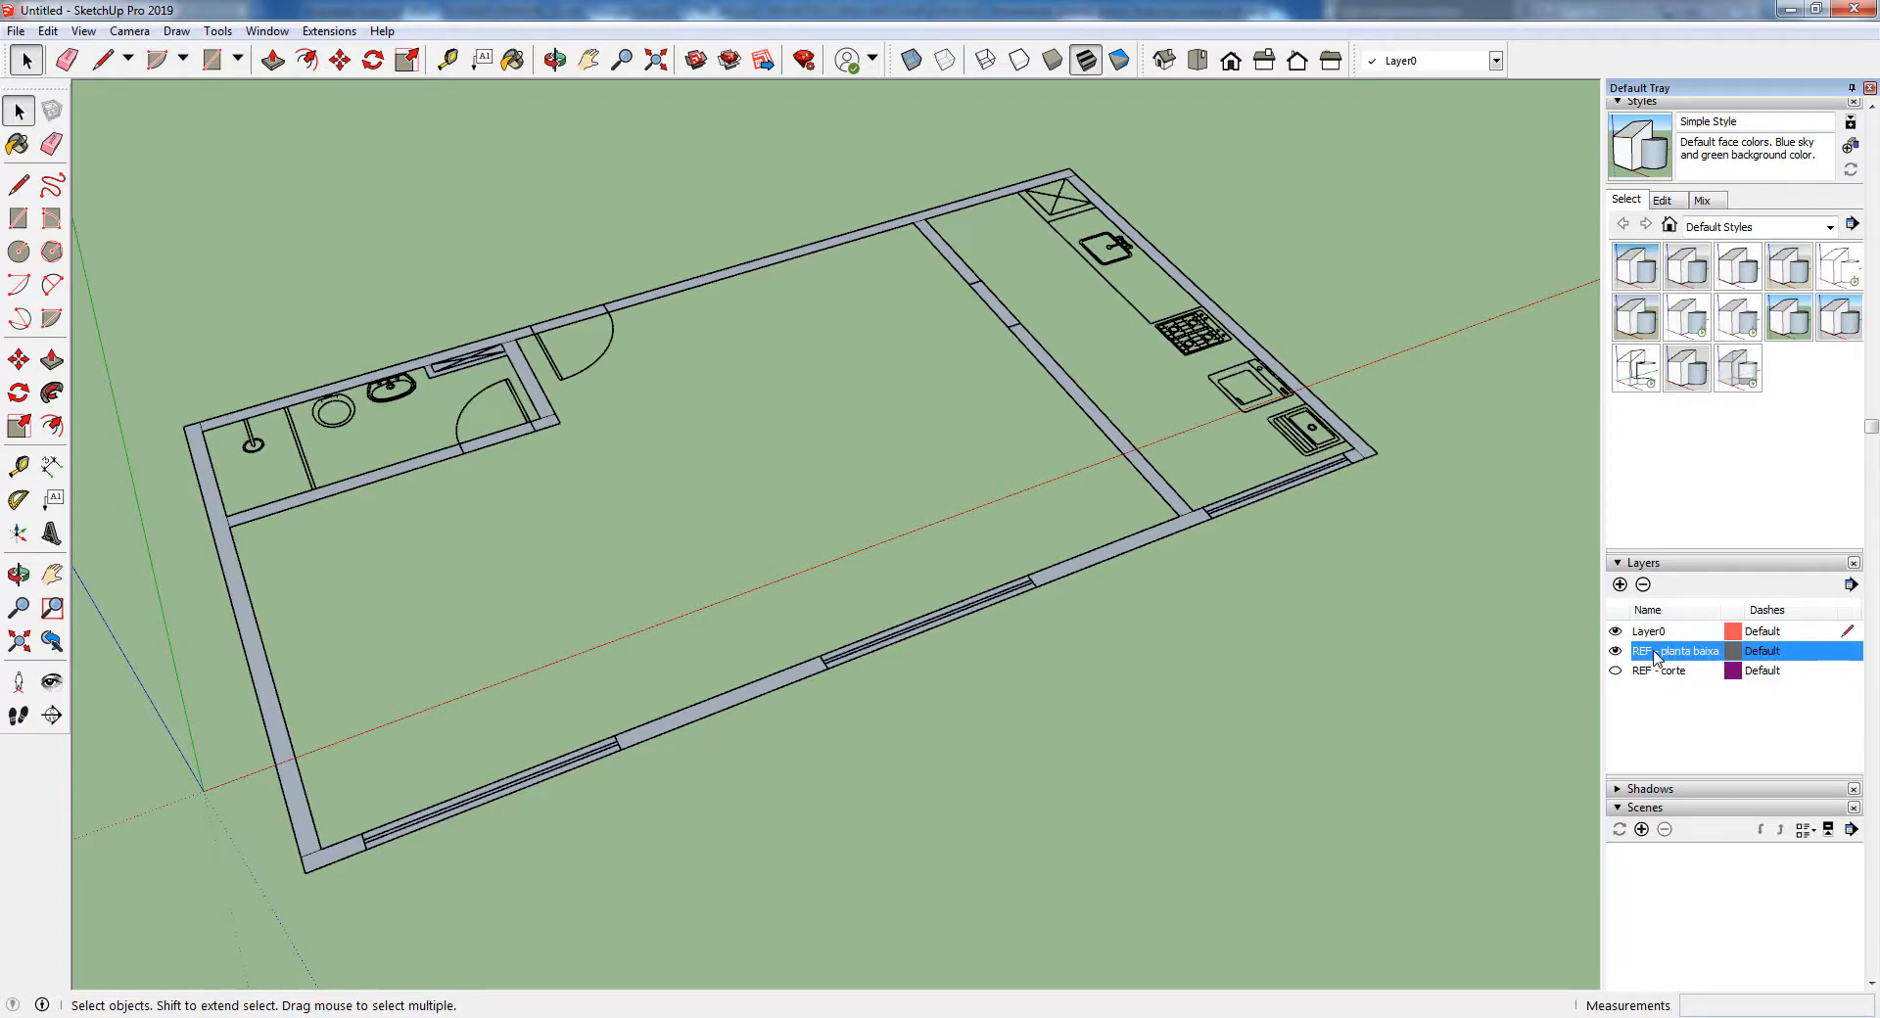
{"action": "left_click", "coordinate": [1615, 632]}
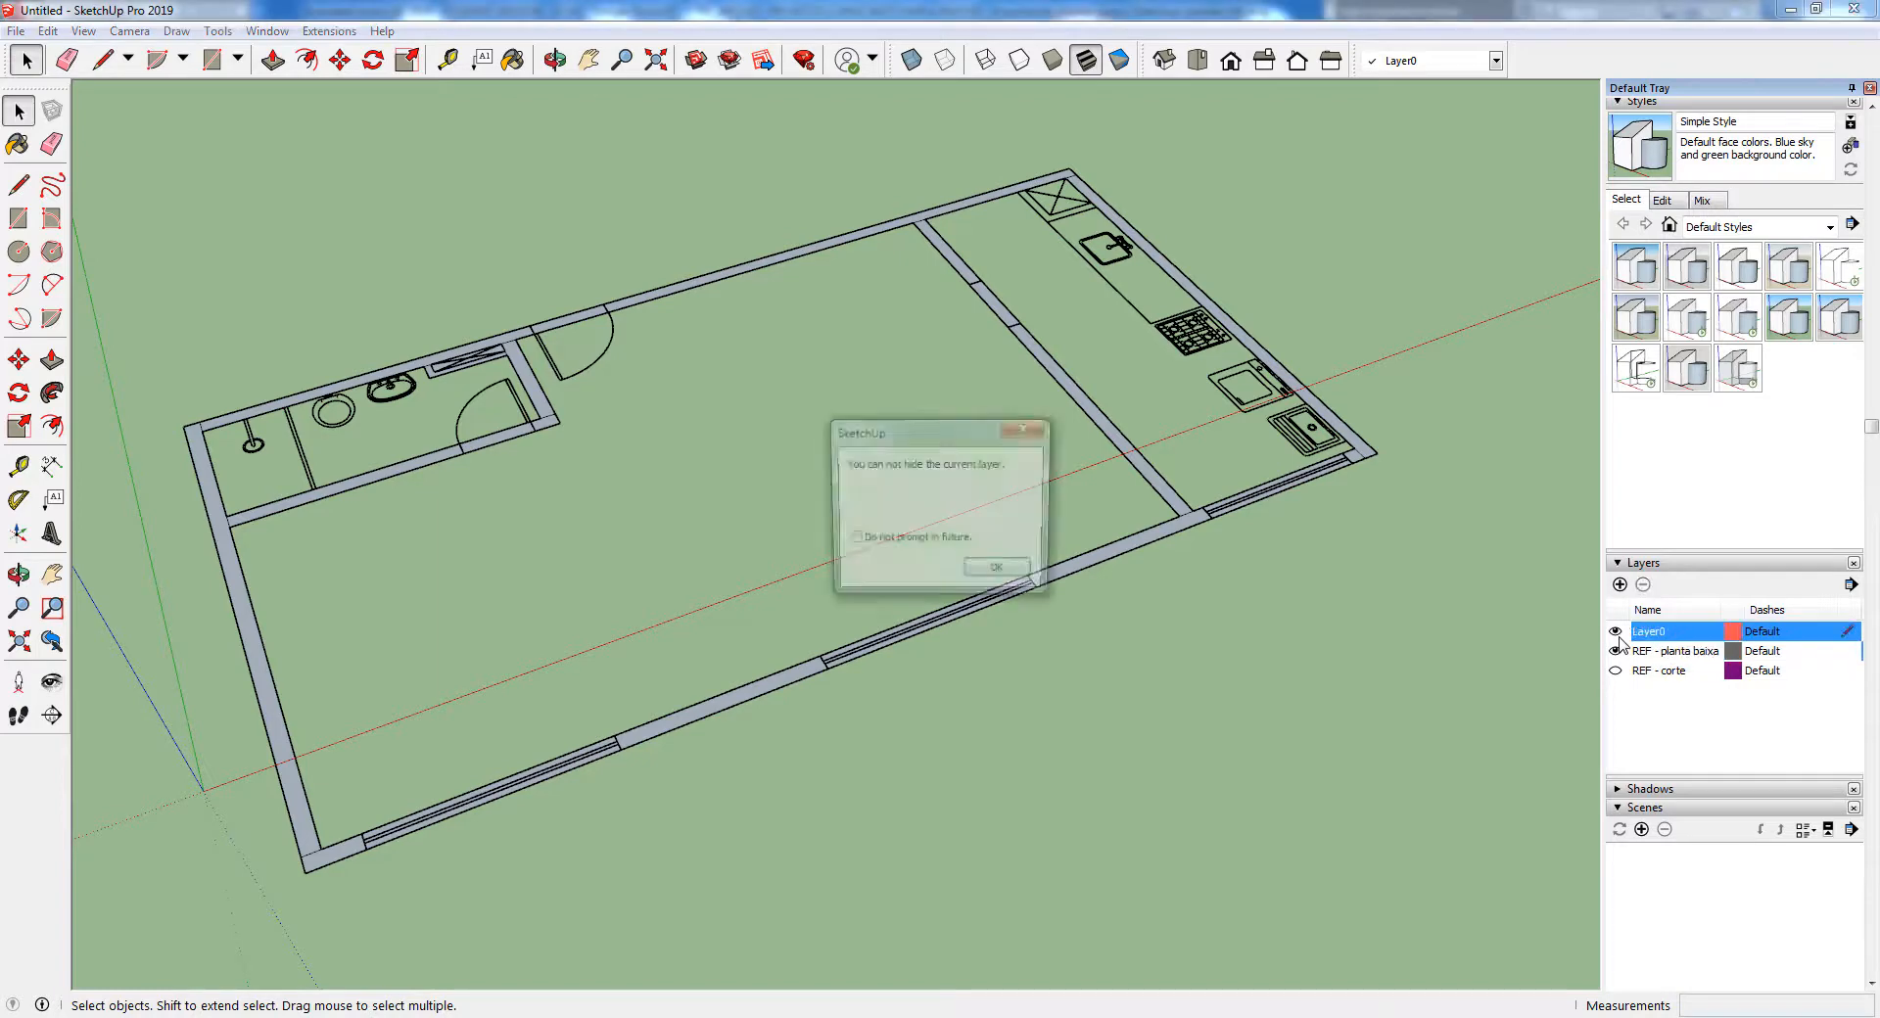
{"action": "left_click", "coordinate": [1023, 578]}
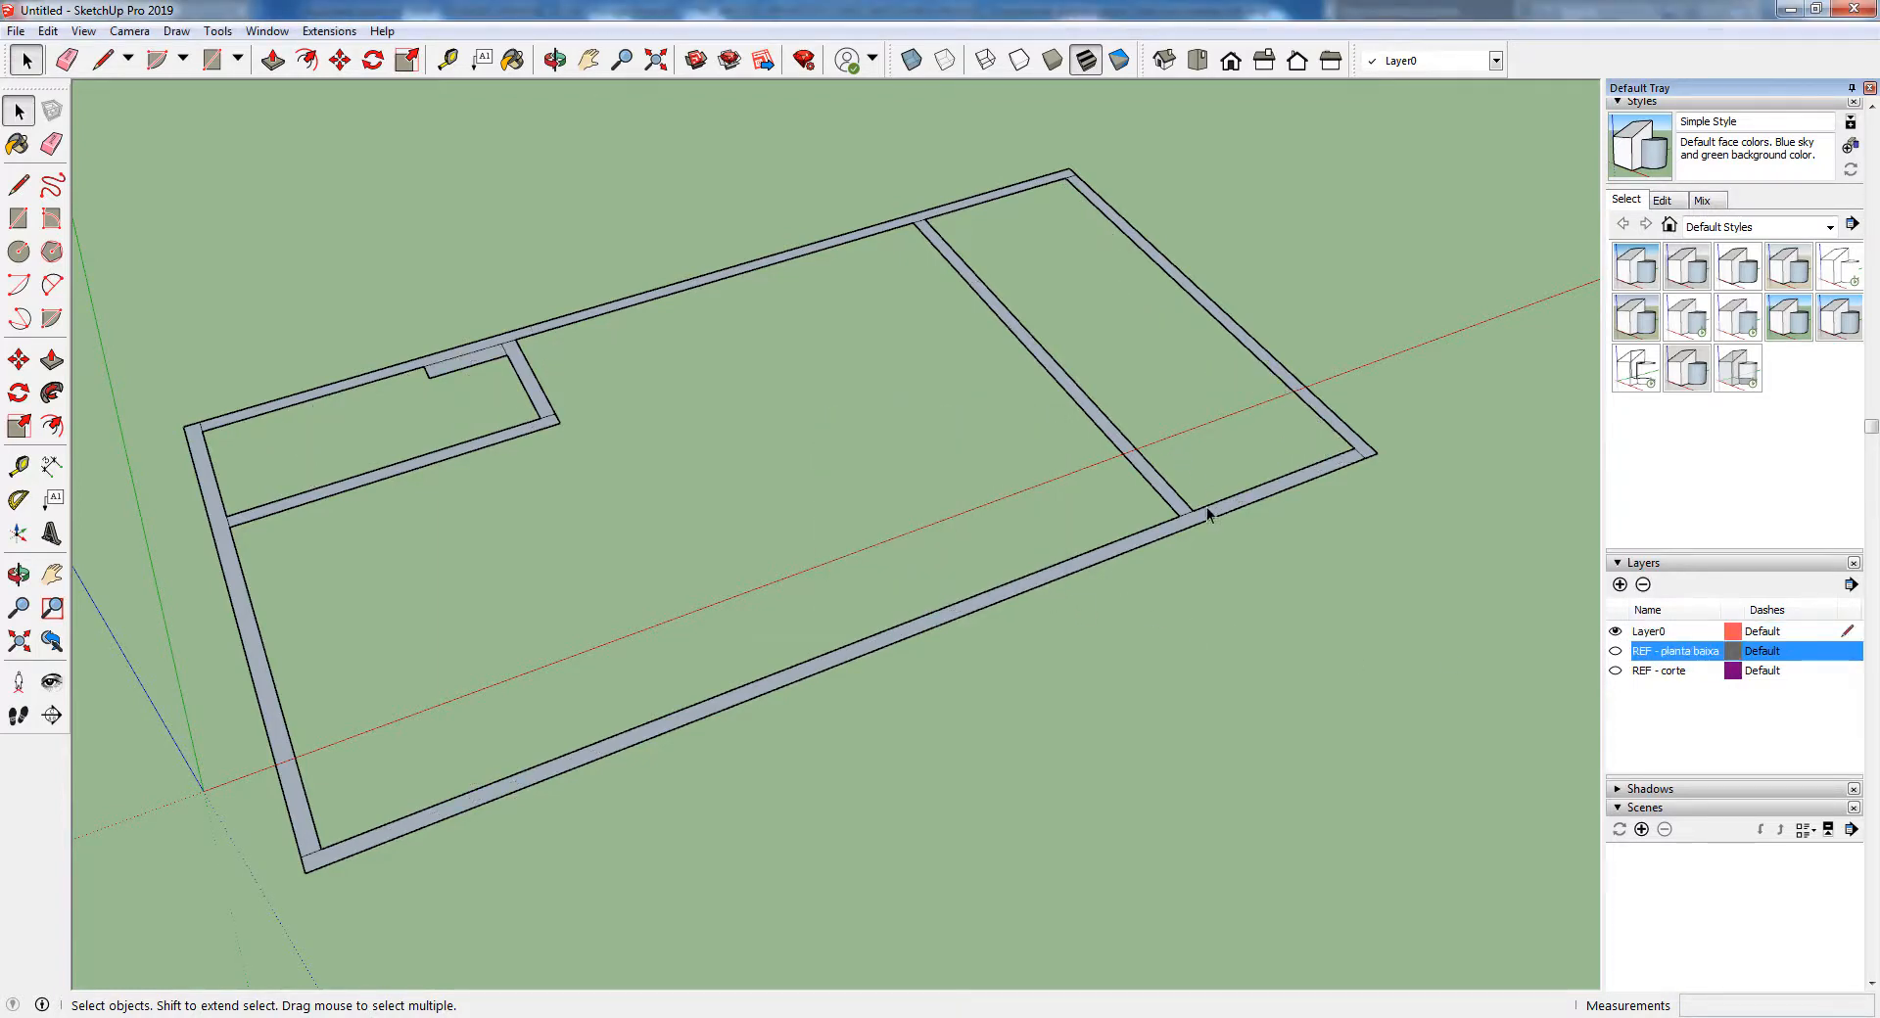
Try to raise only the bathroom's short wall face about 1.52 m with Push/Pull, and undo it
{"action": "left_click", "coordinate": [52, 361]}
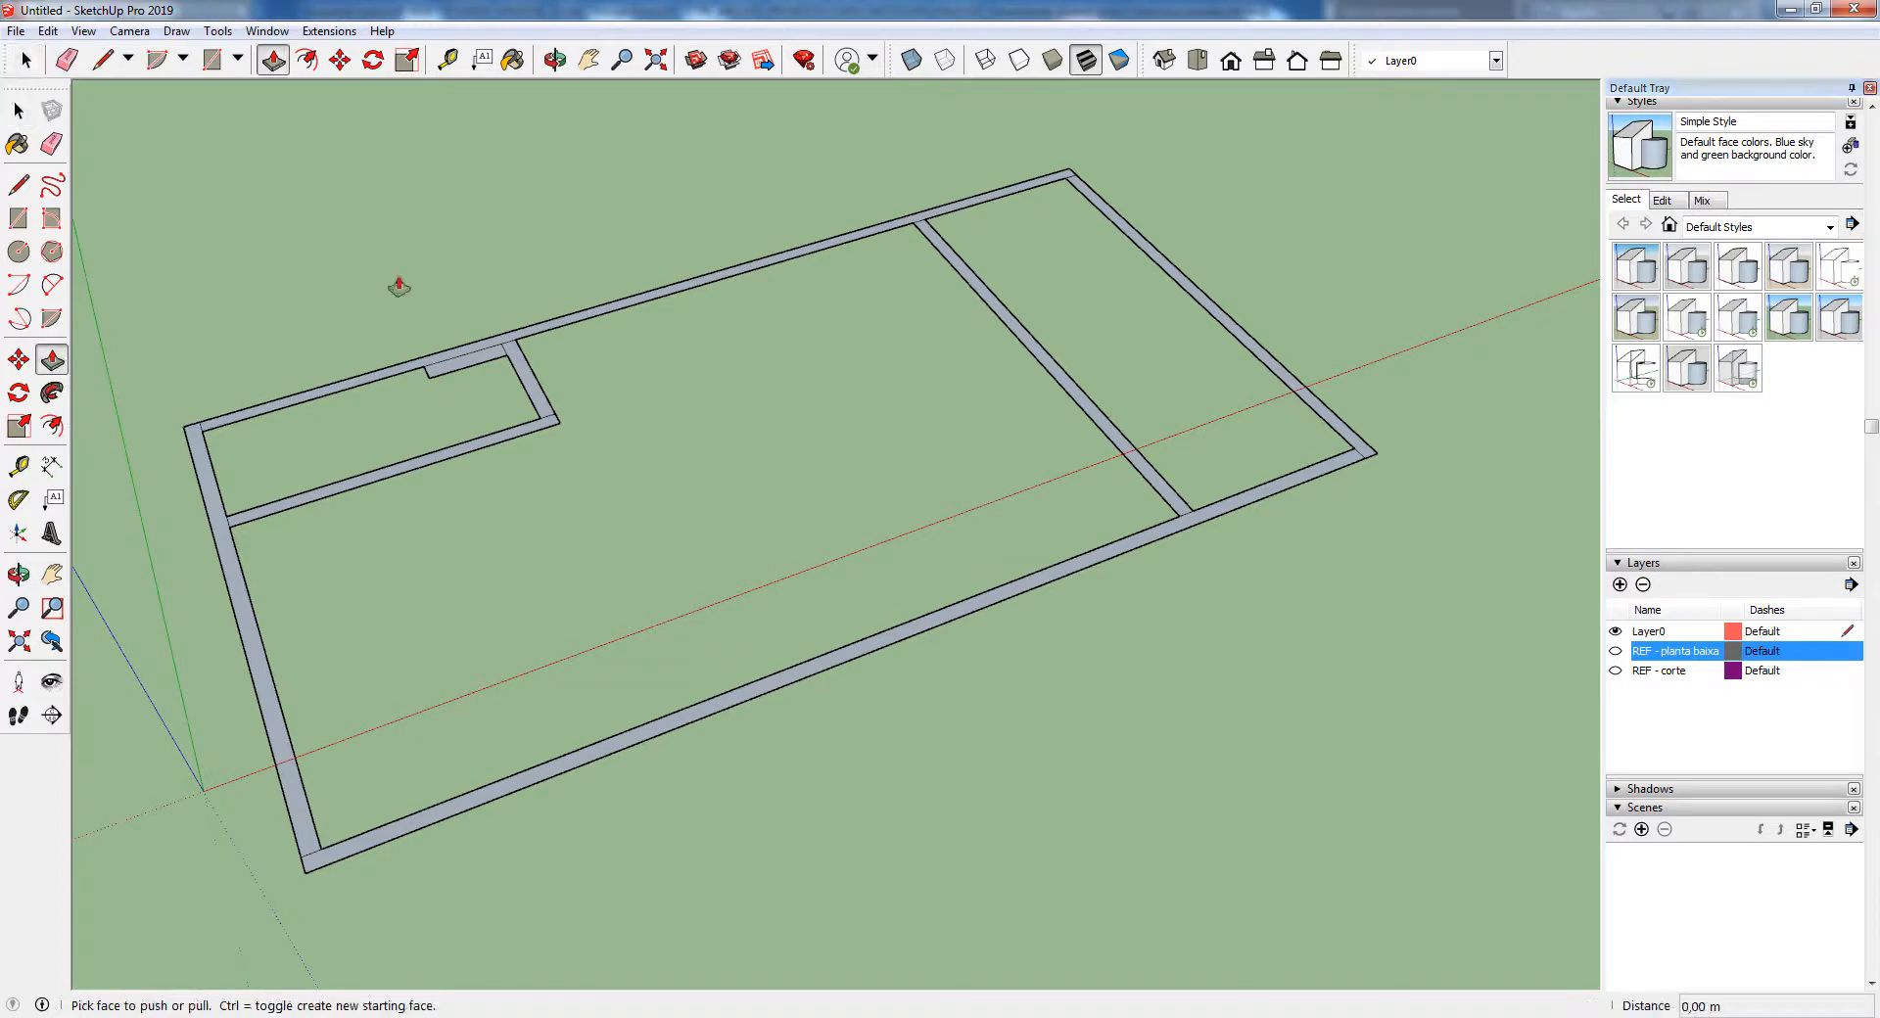
{"action": "left_click", "coordinate": [523, 382]}
{"action": "left_click", "coordinate": [529, 252]}
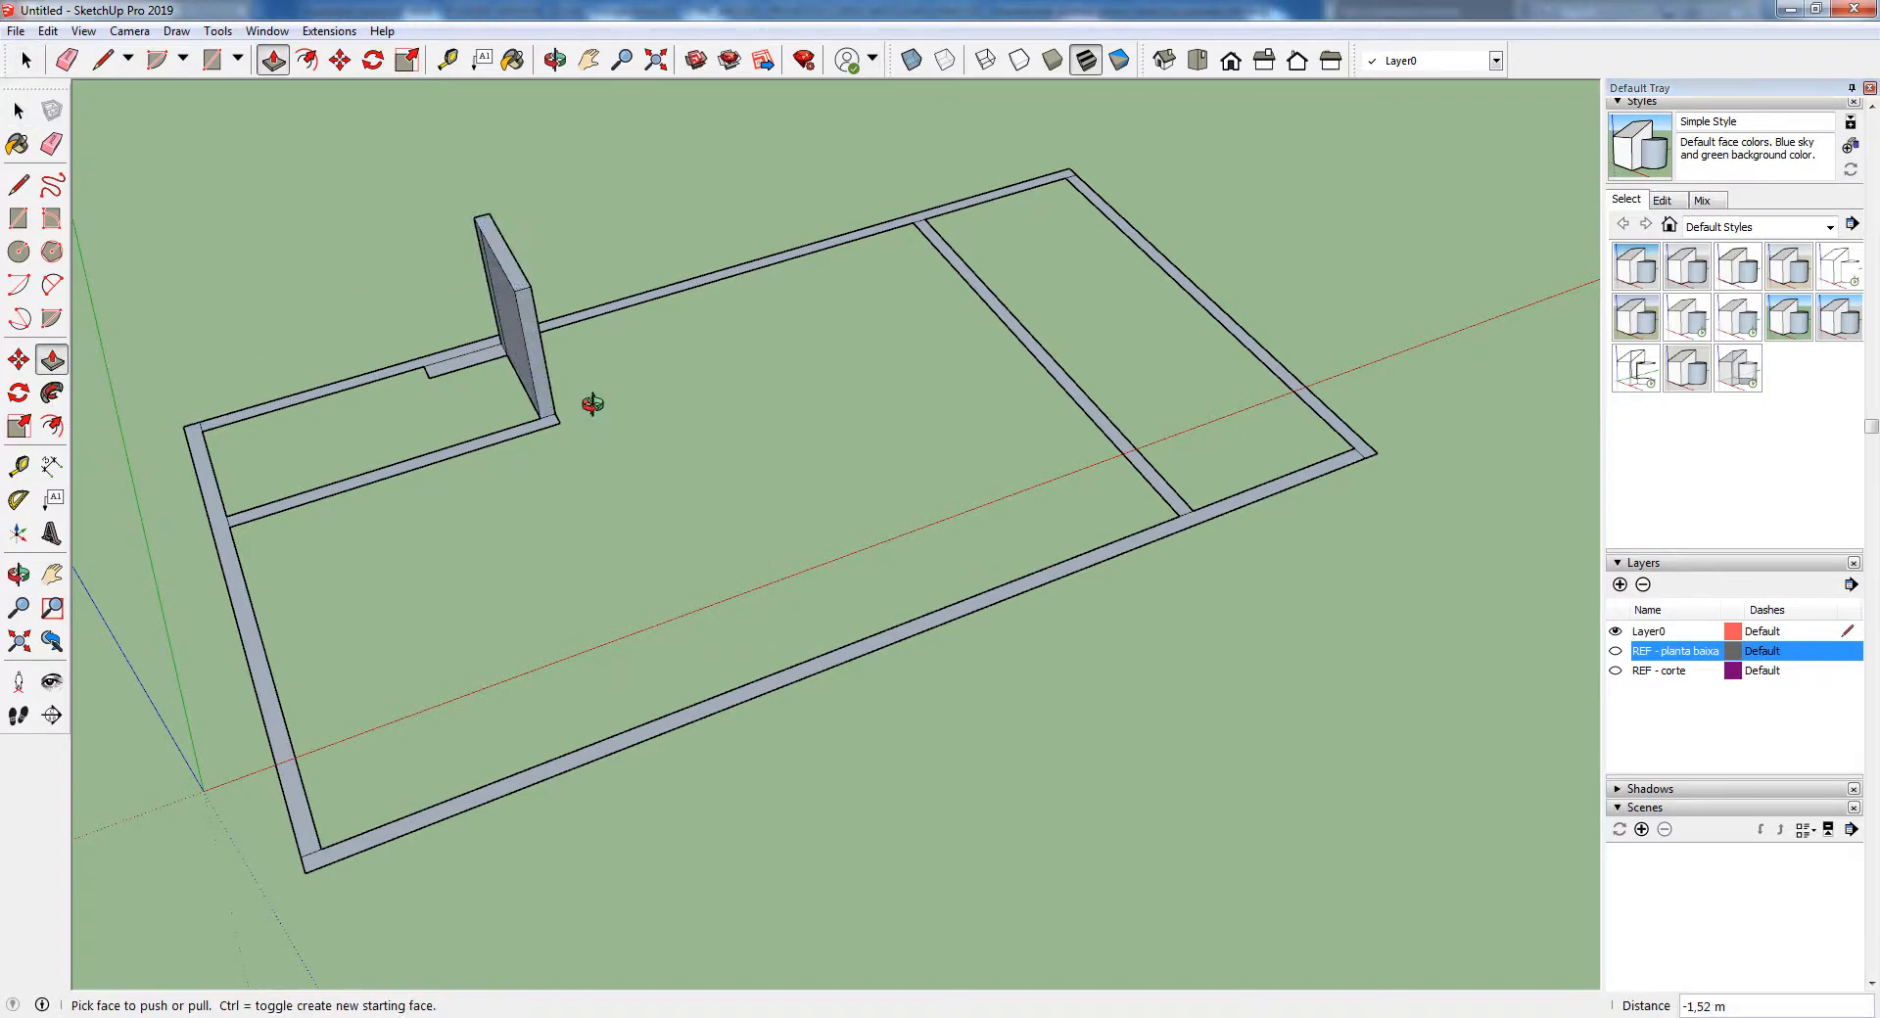
{"action": "middle_click_drag", "start_coordinate": [591, 407], "coordinate": [816, 314]}
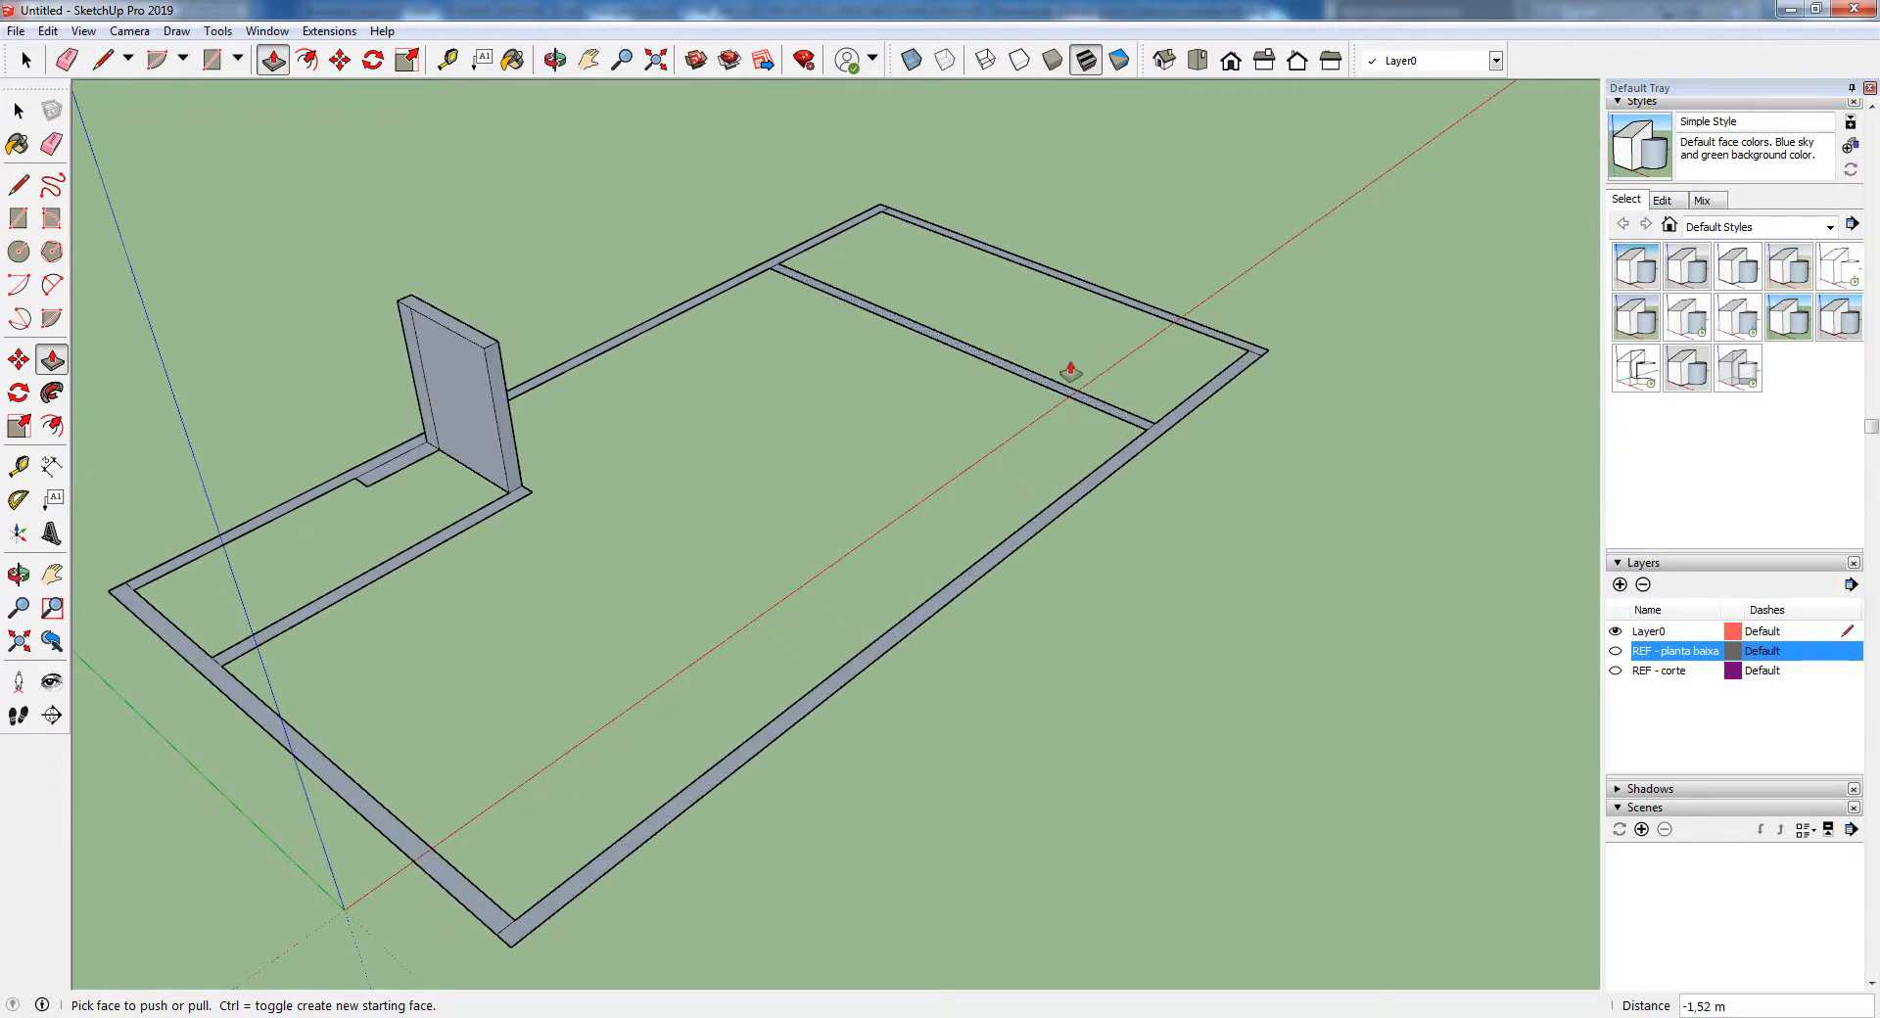
{"action": "key", "text": "ctrl+z"}
Erase the edges dividing the wall faces around the bathroom's shaft and short wall
{"action": "scroll", "coordinate": [416, 455], "scroll_direction": "up", "scroll_amount": 3}
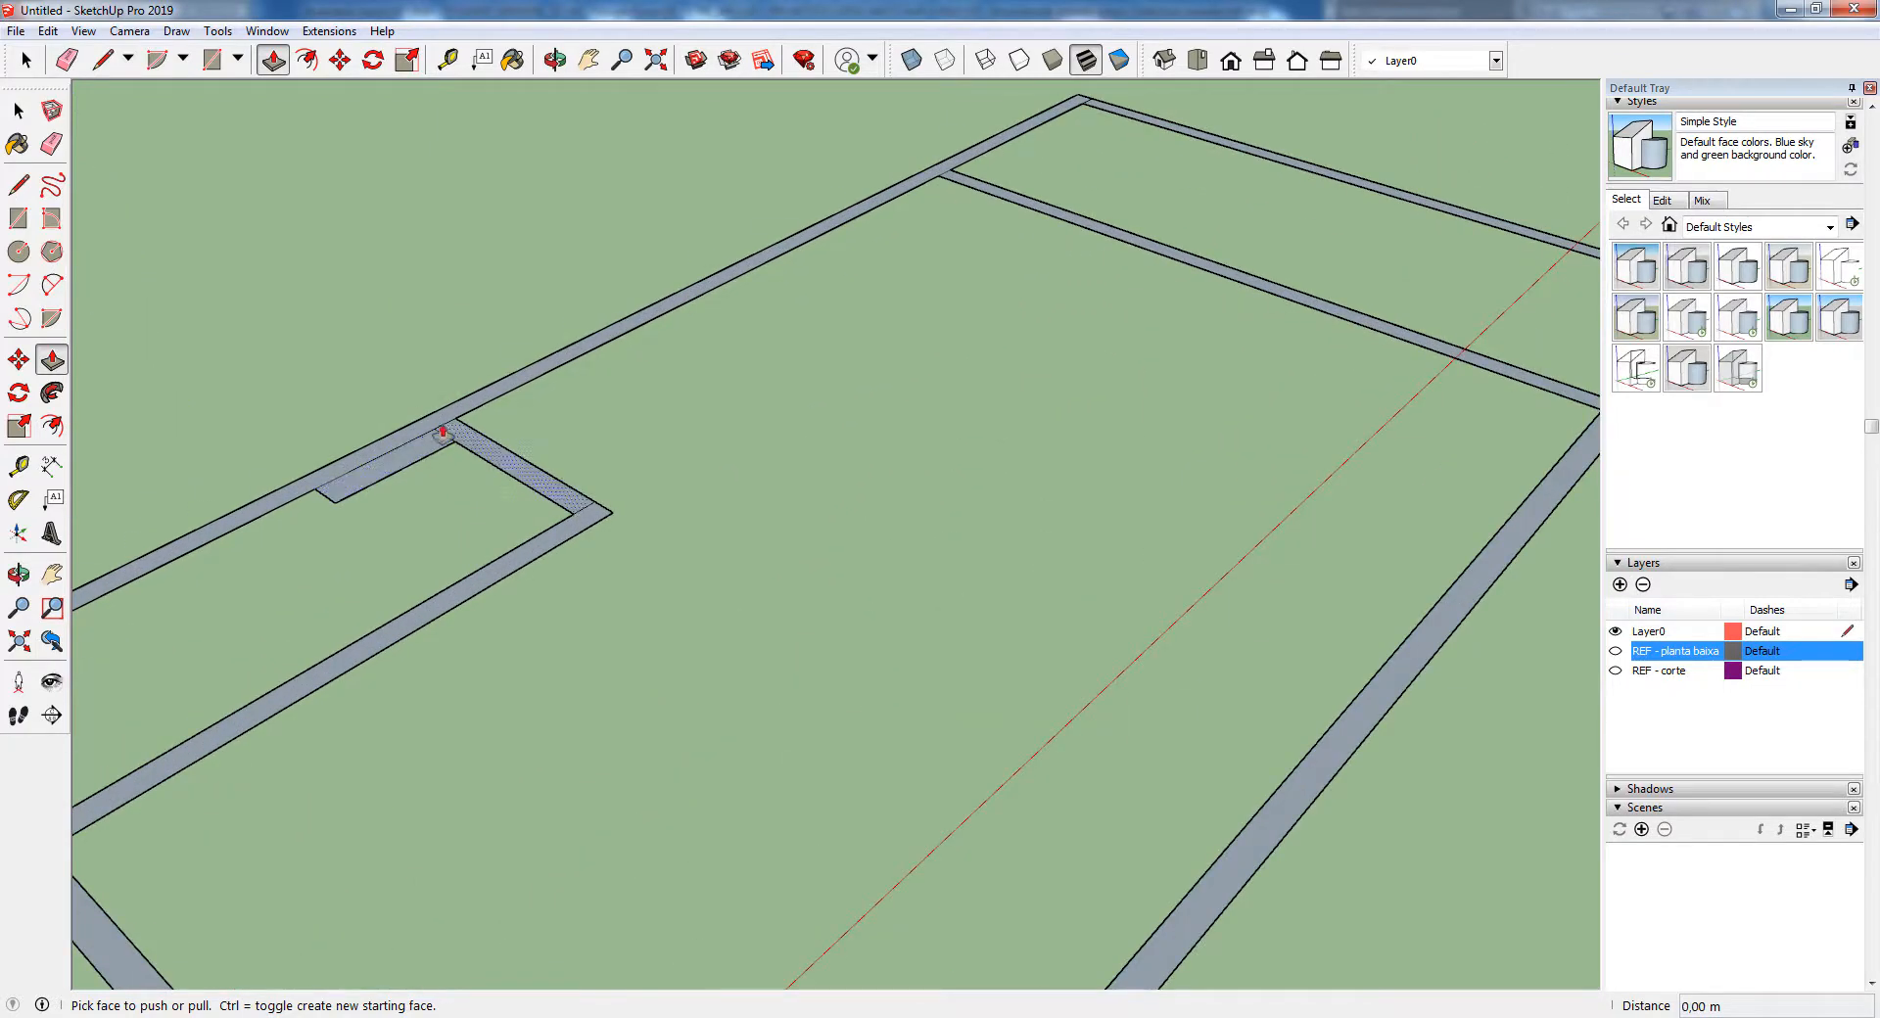
{"action": "left_click", "coordinate": [40, 144]}
{"action": "scroll", "coordinate": [479, 411], "scroll_direction": "up", "scroll_amount": 2}
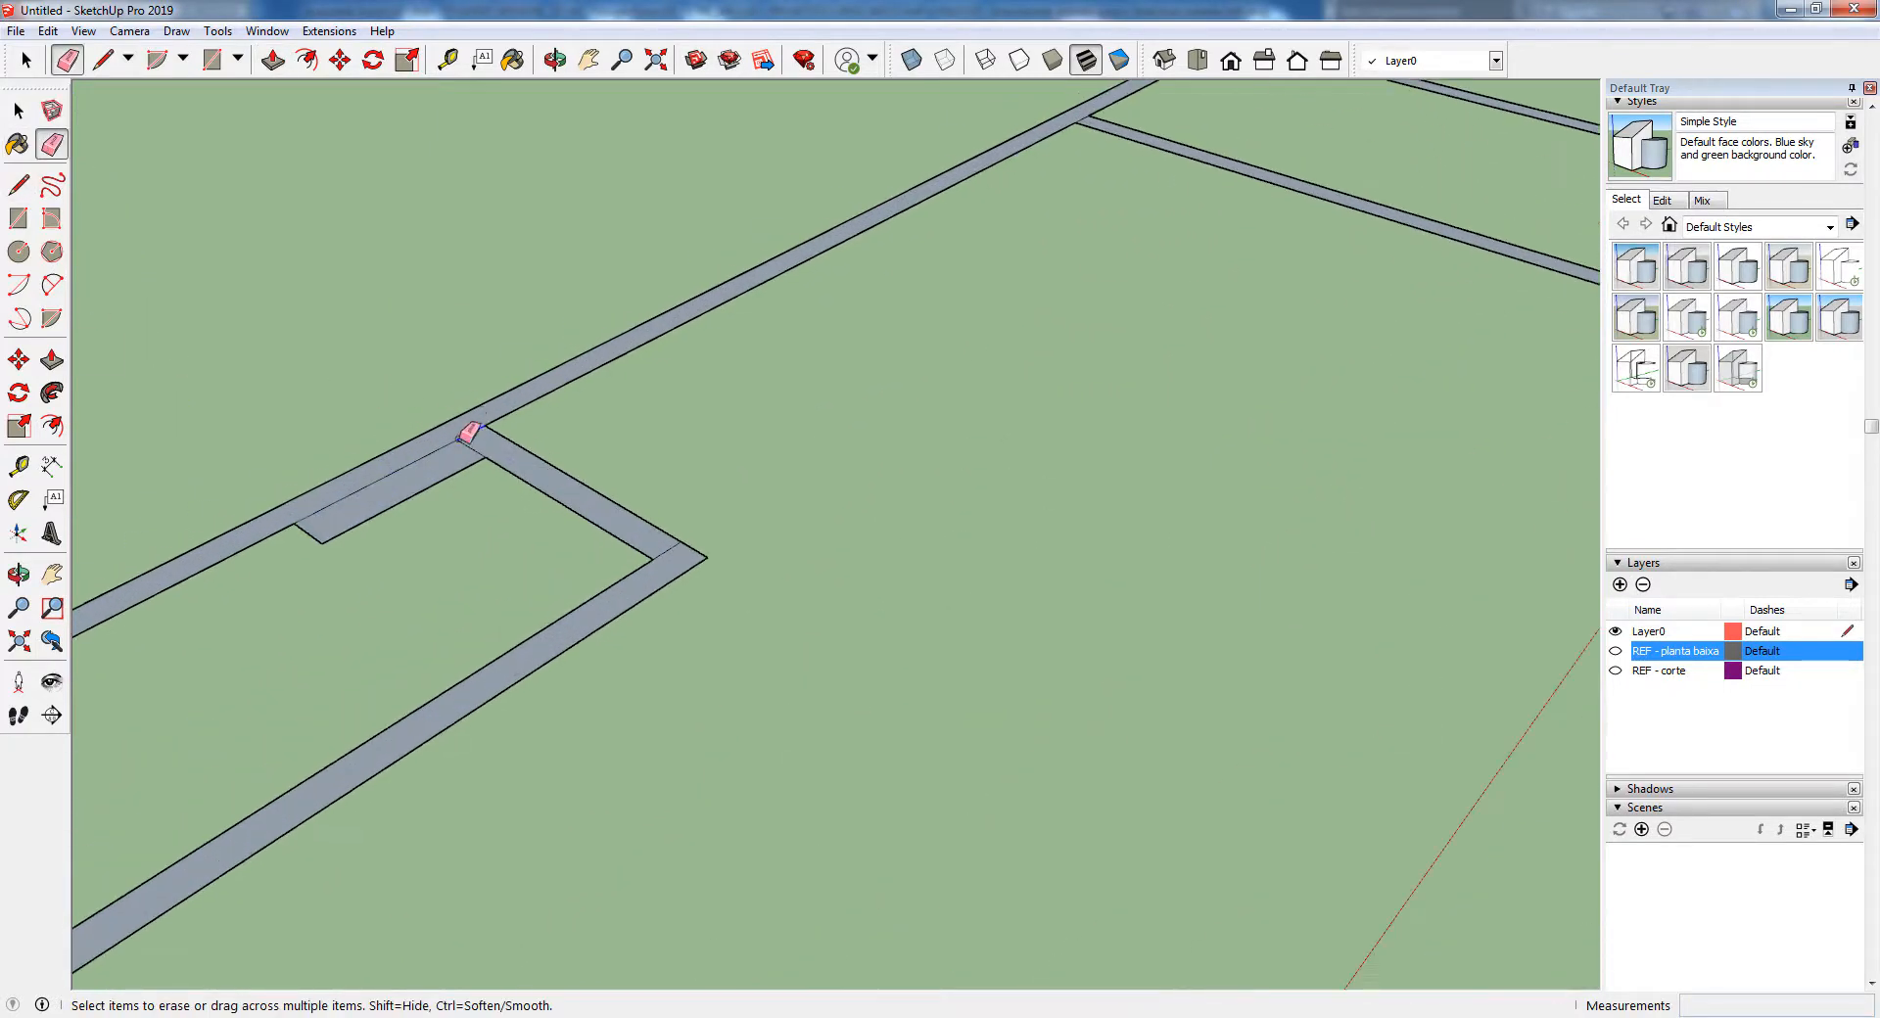
{"action": "left_click", "coordinate": [462, 446]}
{"action": "scroll", "coordinate": [630, 512], "scroll_direction": "down", "scroll_amount": 3}
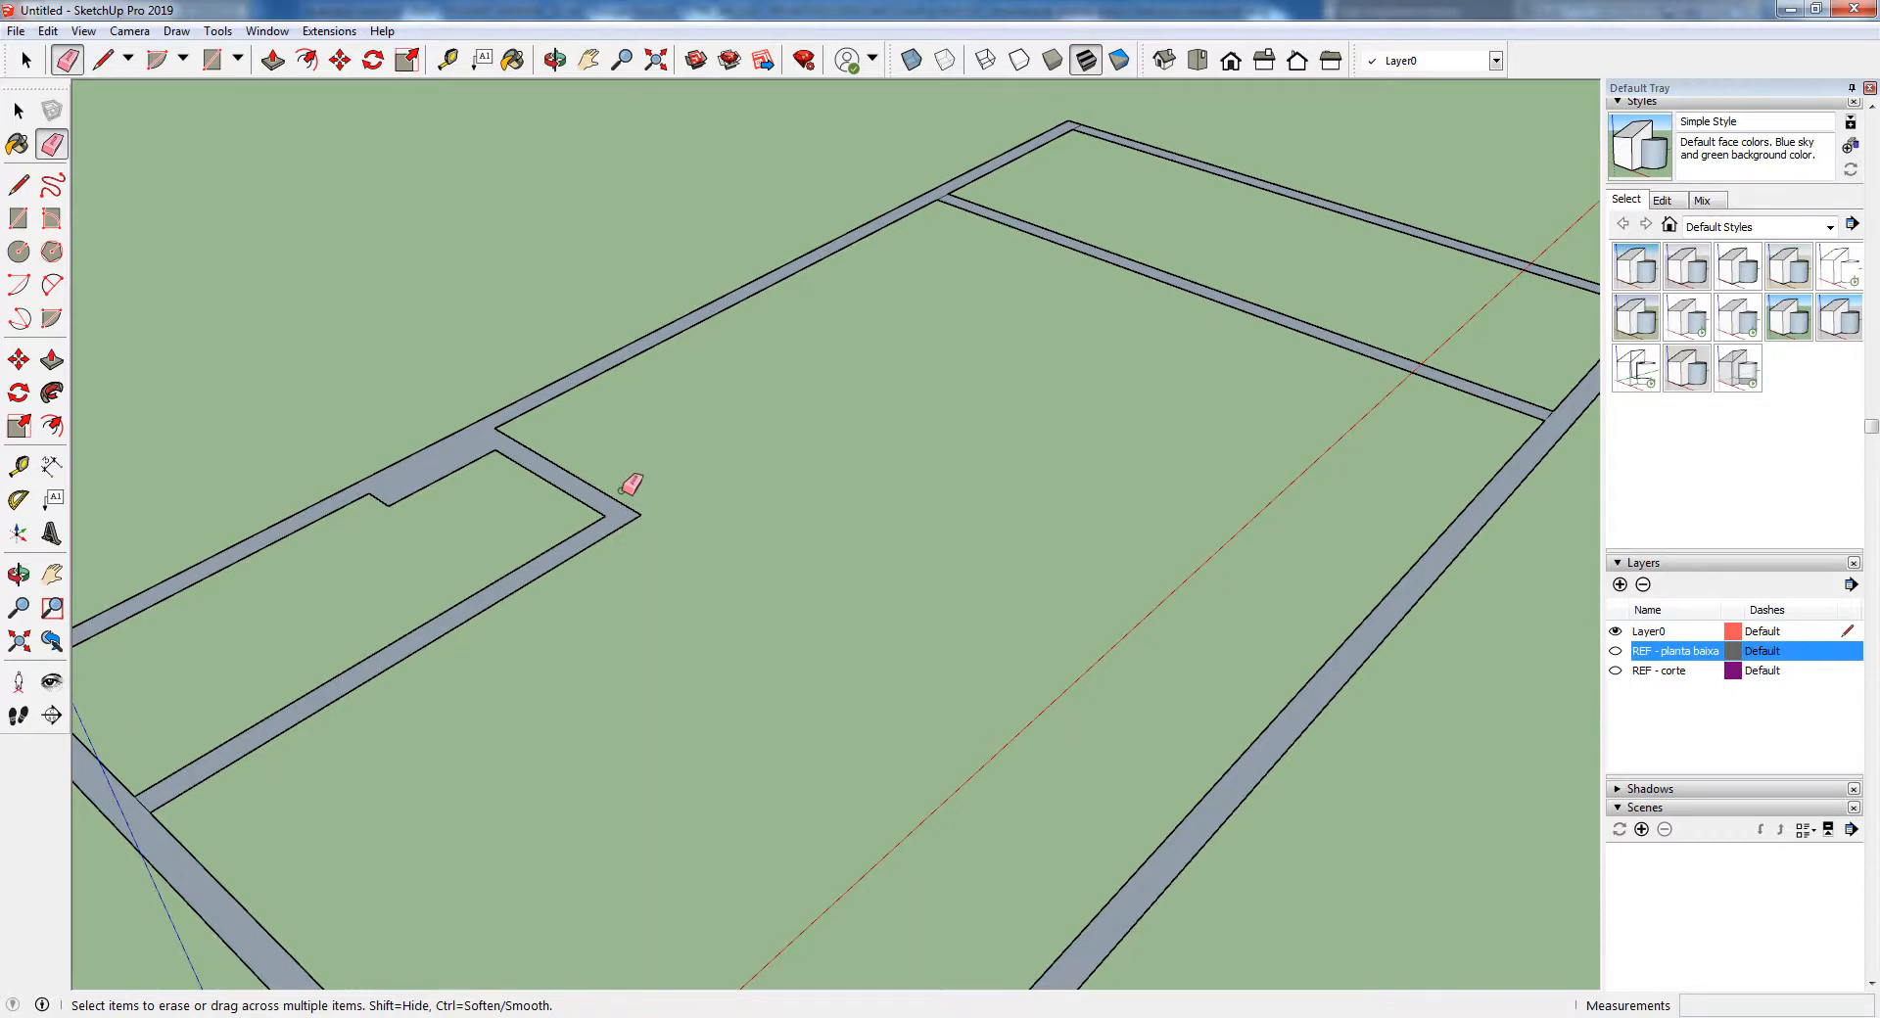
Erase the remaining dividing edges at the outer corners and the partition junctions so all the walls form one face
{"action": "scroll", "coordinate": [626, 489], "scroll_direction": "down", "scroll_amount": 2}
{"action": "scroll", "coordinate": [251, 578], "scroll_direction": "up", "scroll_amount": 2}
{"action": "scroll", "coordinate": [219, 521], "scroll_direction": "down", "scroll_amount": 3}
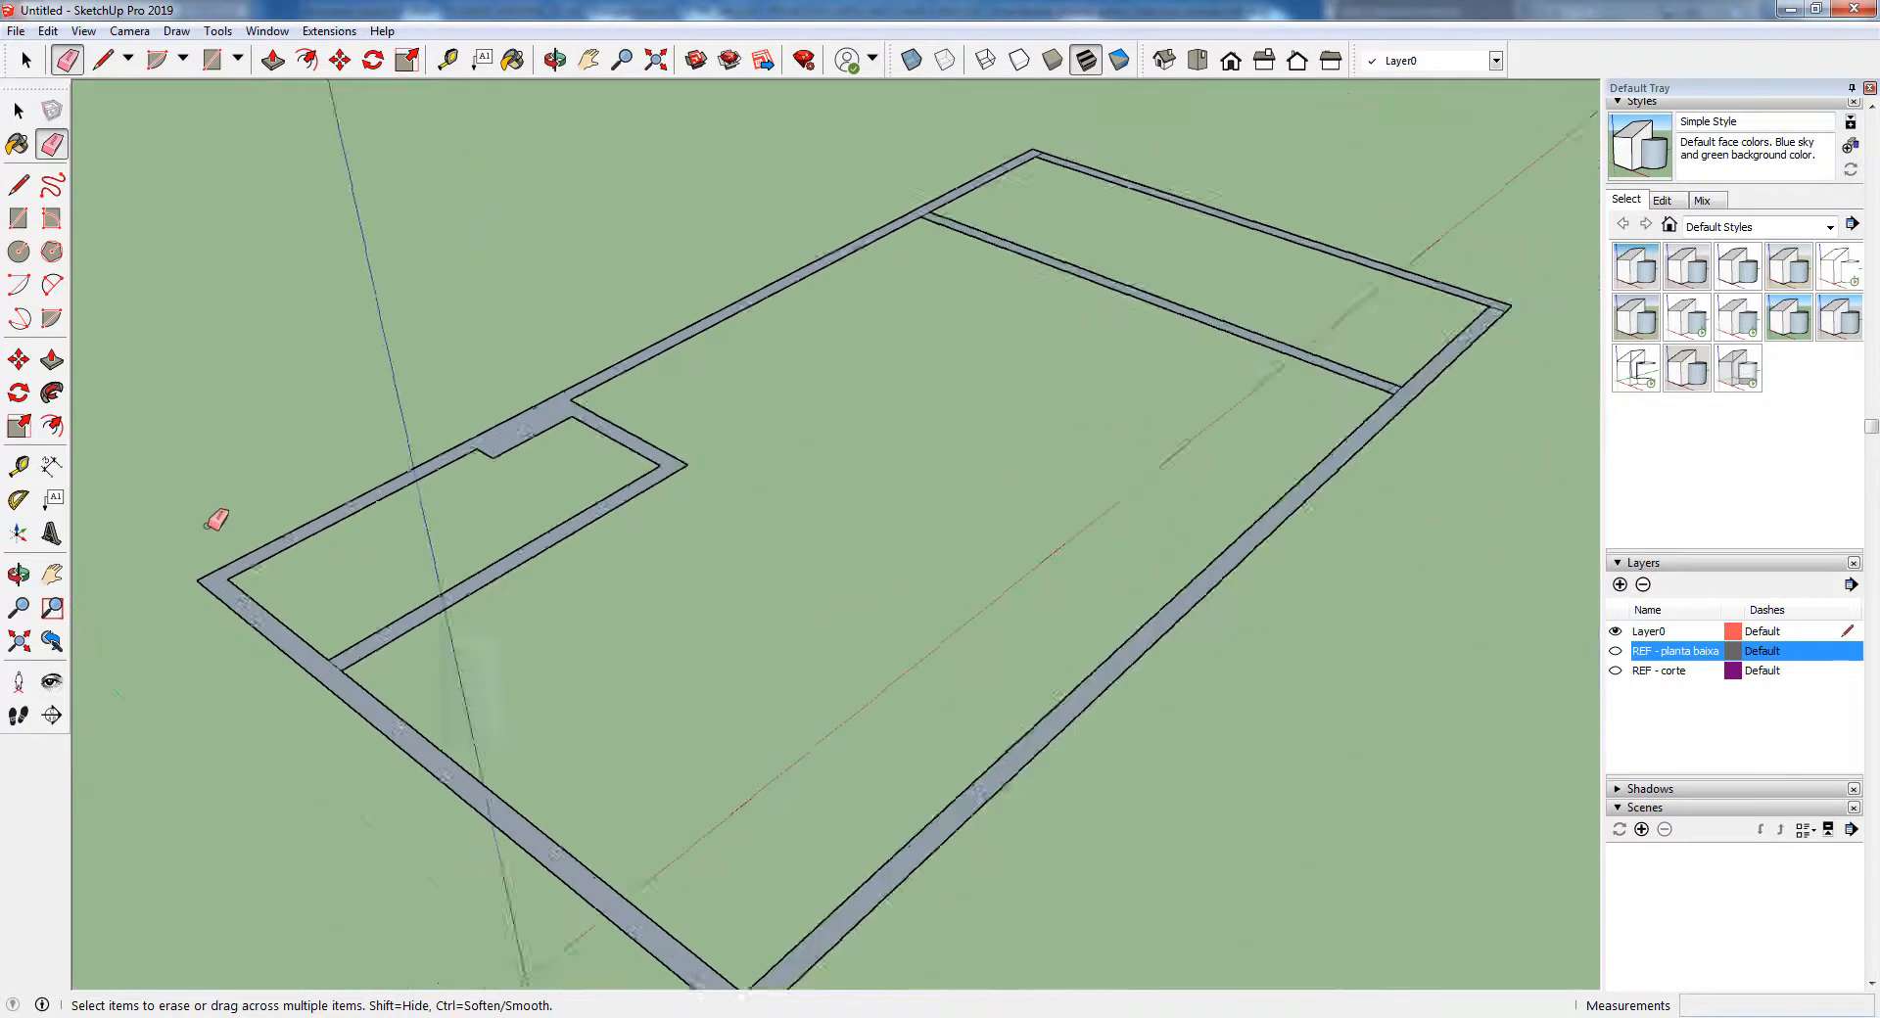
{"action": "scroll", "coordinate": [484, 761], "scroll_direction": "up", "scroll_amount": 2}
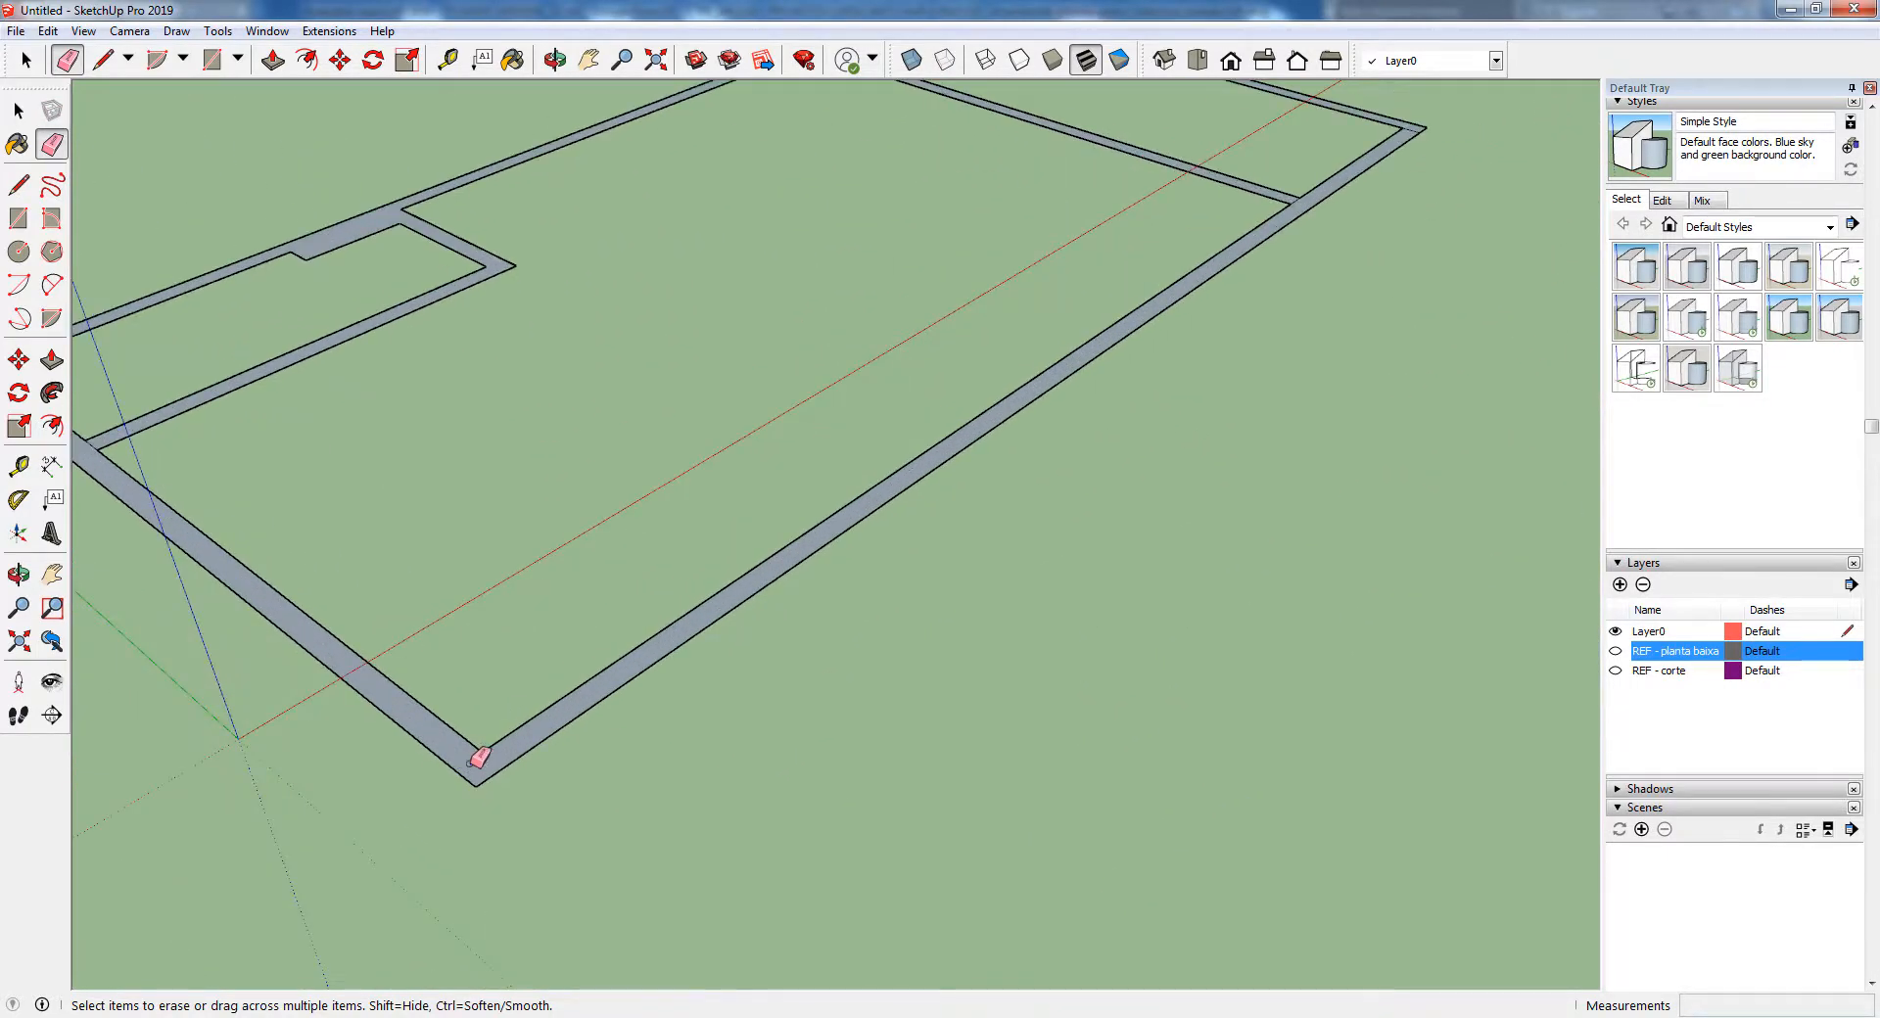
{"action": "scroll", "coordinate": [480, 757], "scroll_direction": "down", "scroll_amount": 3}
{"action": "scroll", "coordinate": [1125, 310], "scroll_direction": "up", "scroll_amount": 4}
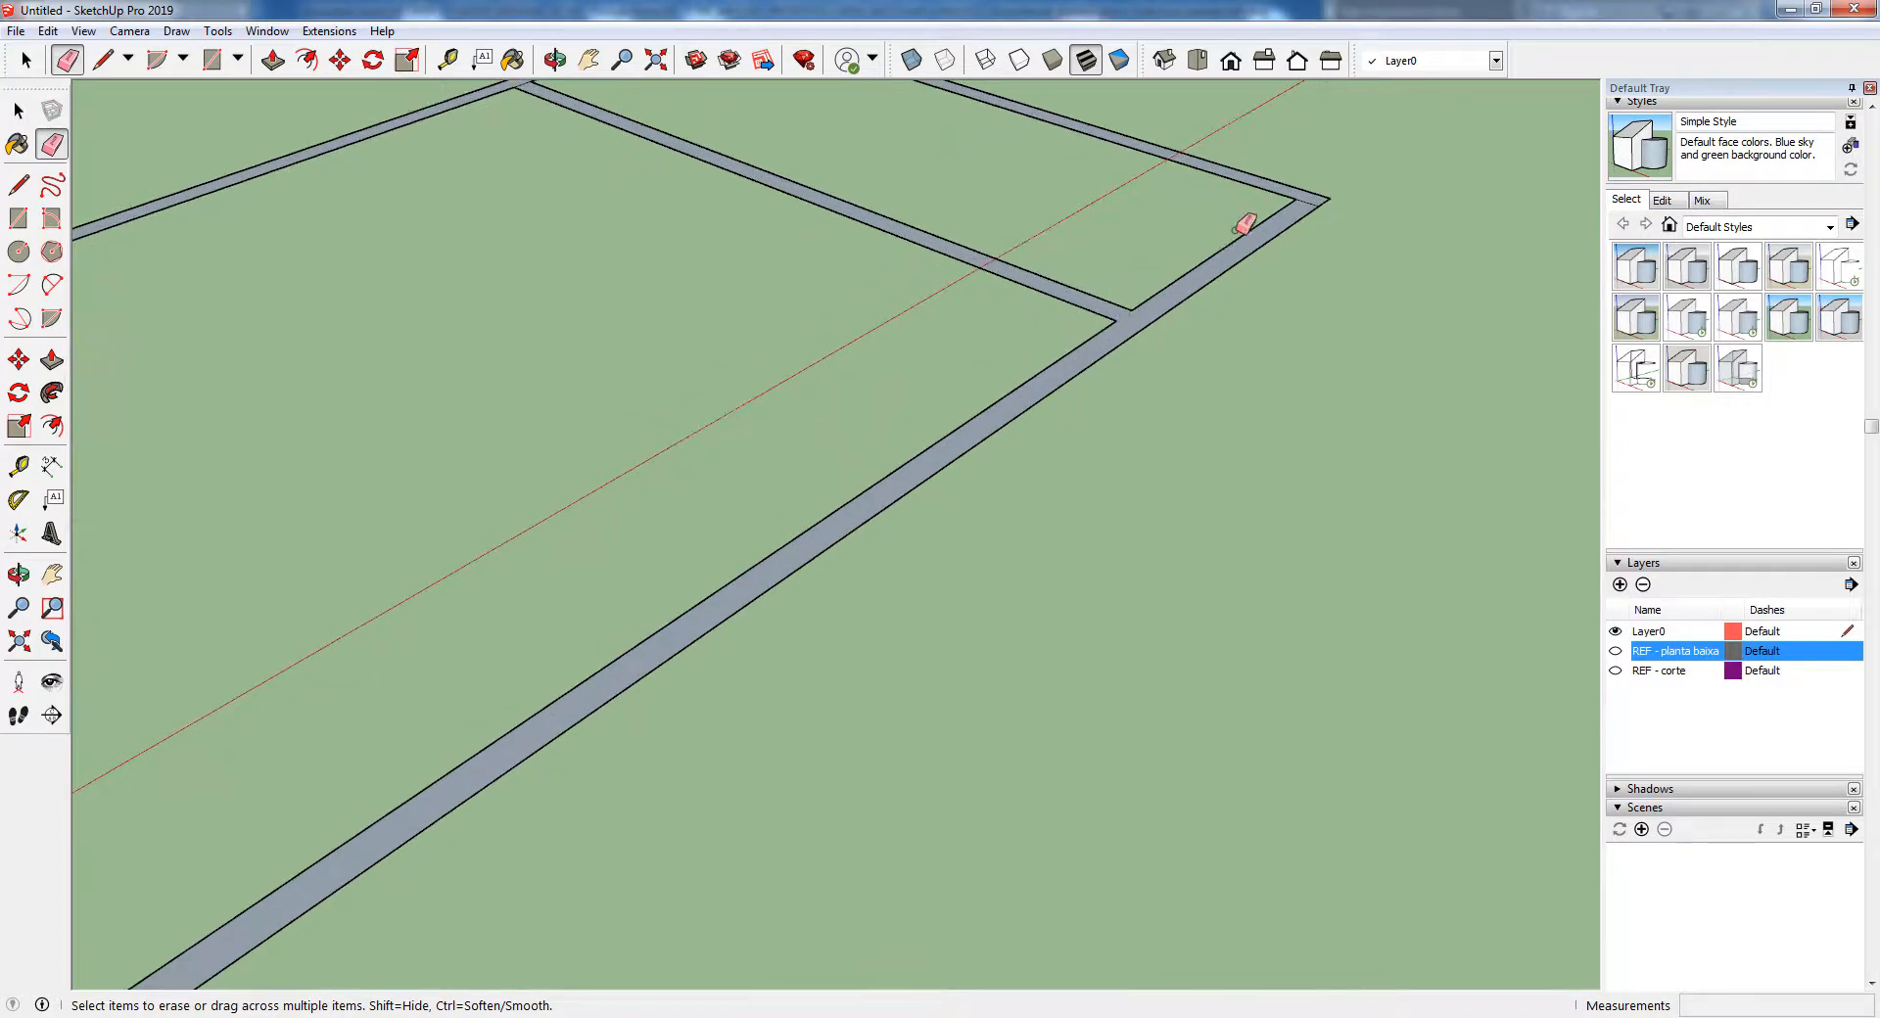
{"action": "scroll", "coordinate": [1273, 215], "scroll_direction": "down", "scroll_amount": 2}
{"action": "scroll", "coordinate": [852, 117], "scroll_direction": "up", "scroll_amount": 4}
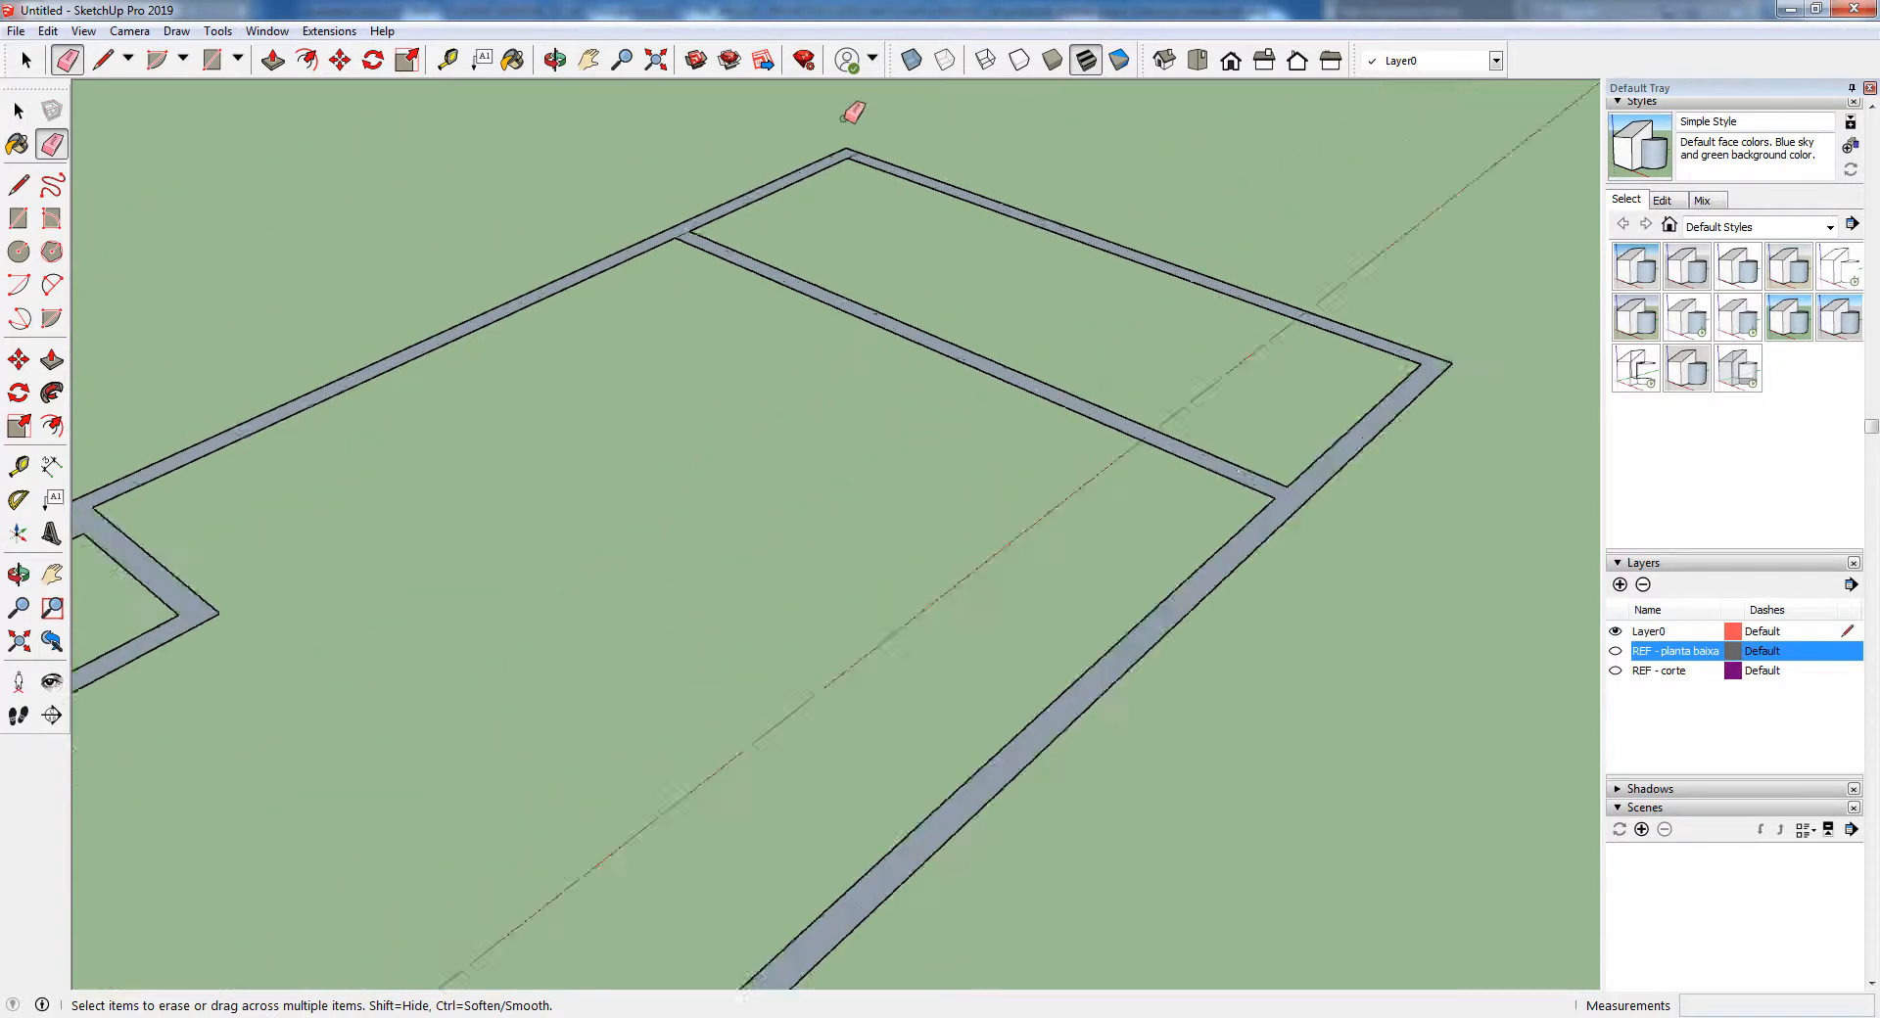
{"action": "scroll", "coordinate": [659, 340], "scroll_direction": "down", "scroll_amount": 4}
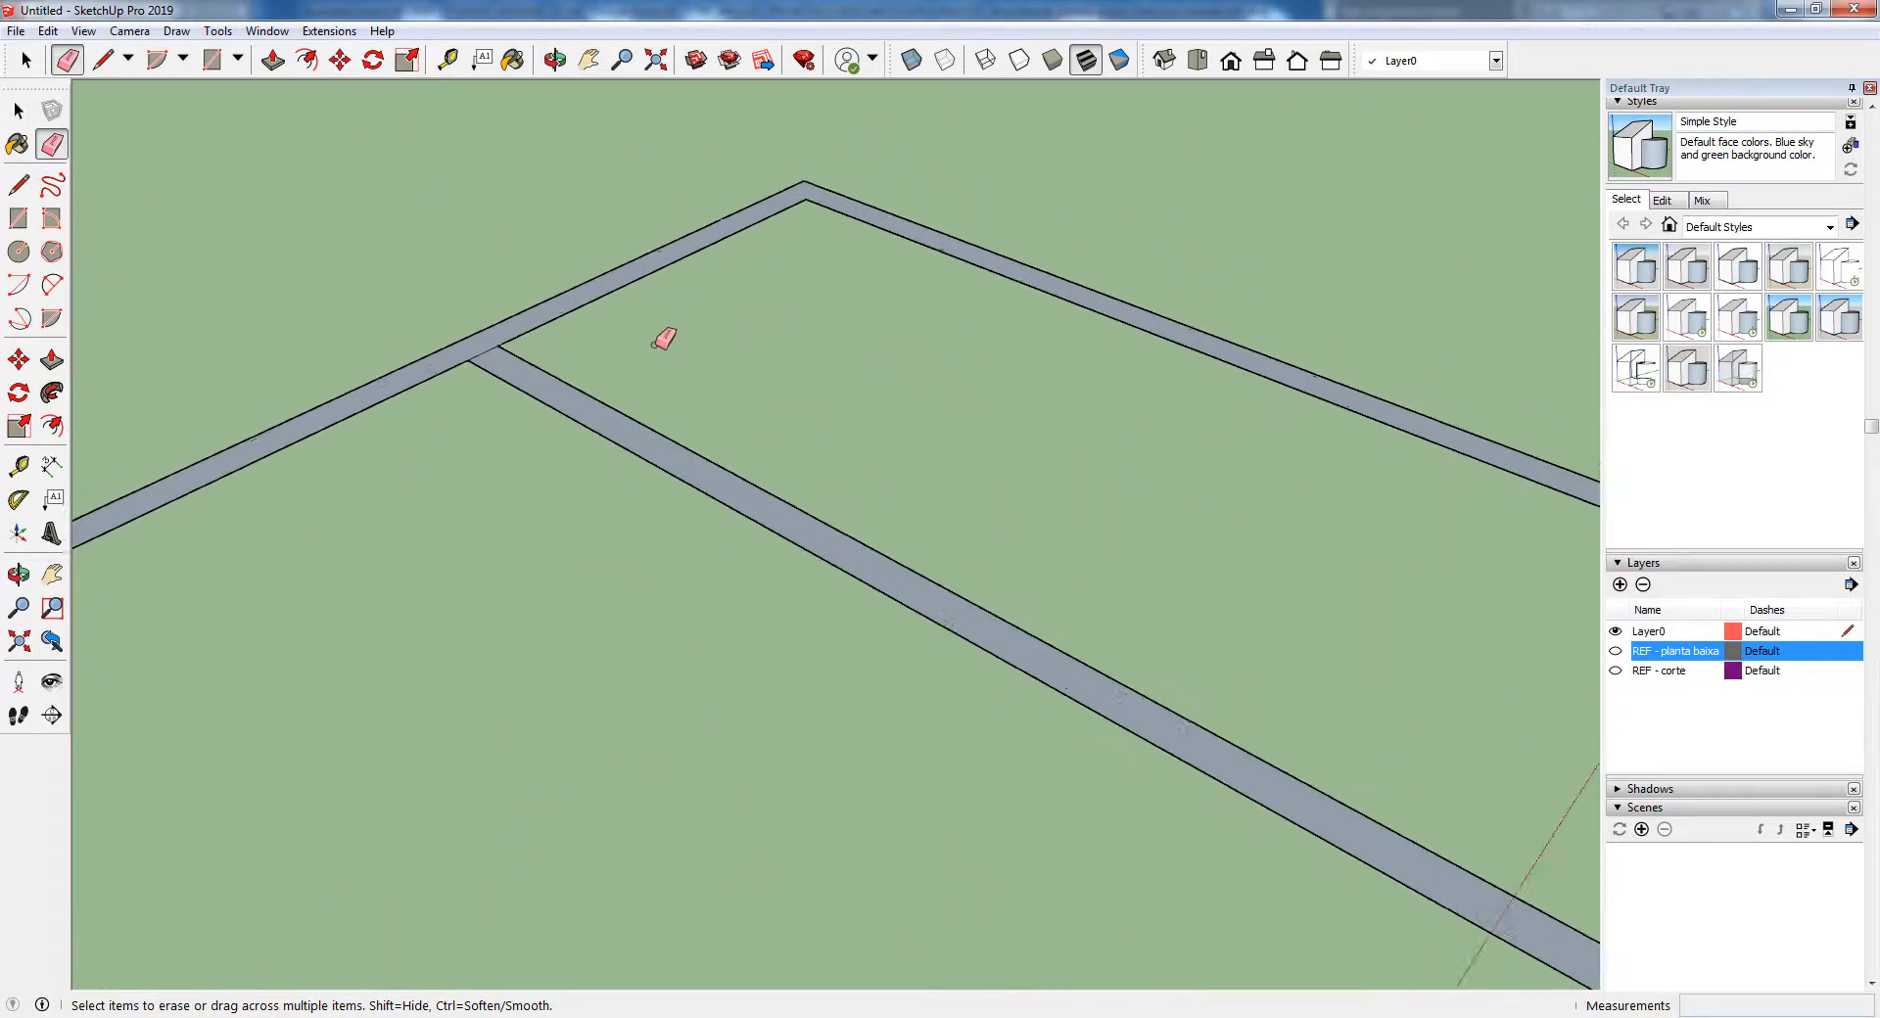
{"action": "scroll", "coordinate": [801, 318], "scroll_direction": "down", "scroll_amount": 3}
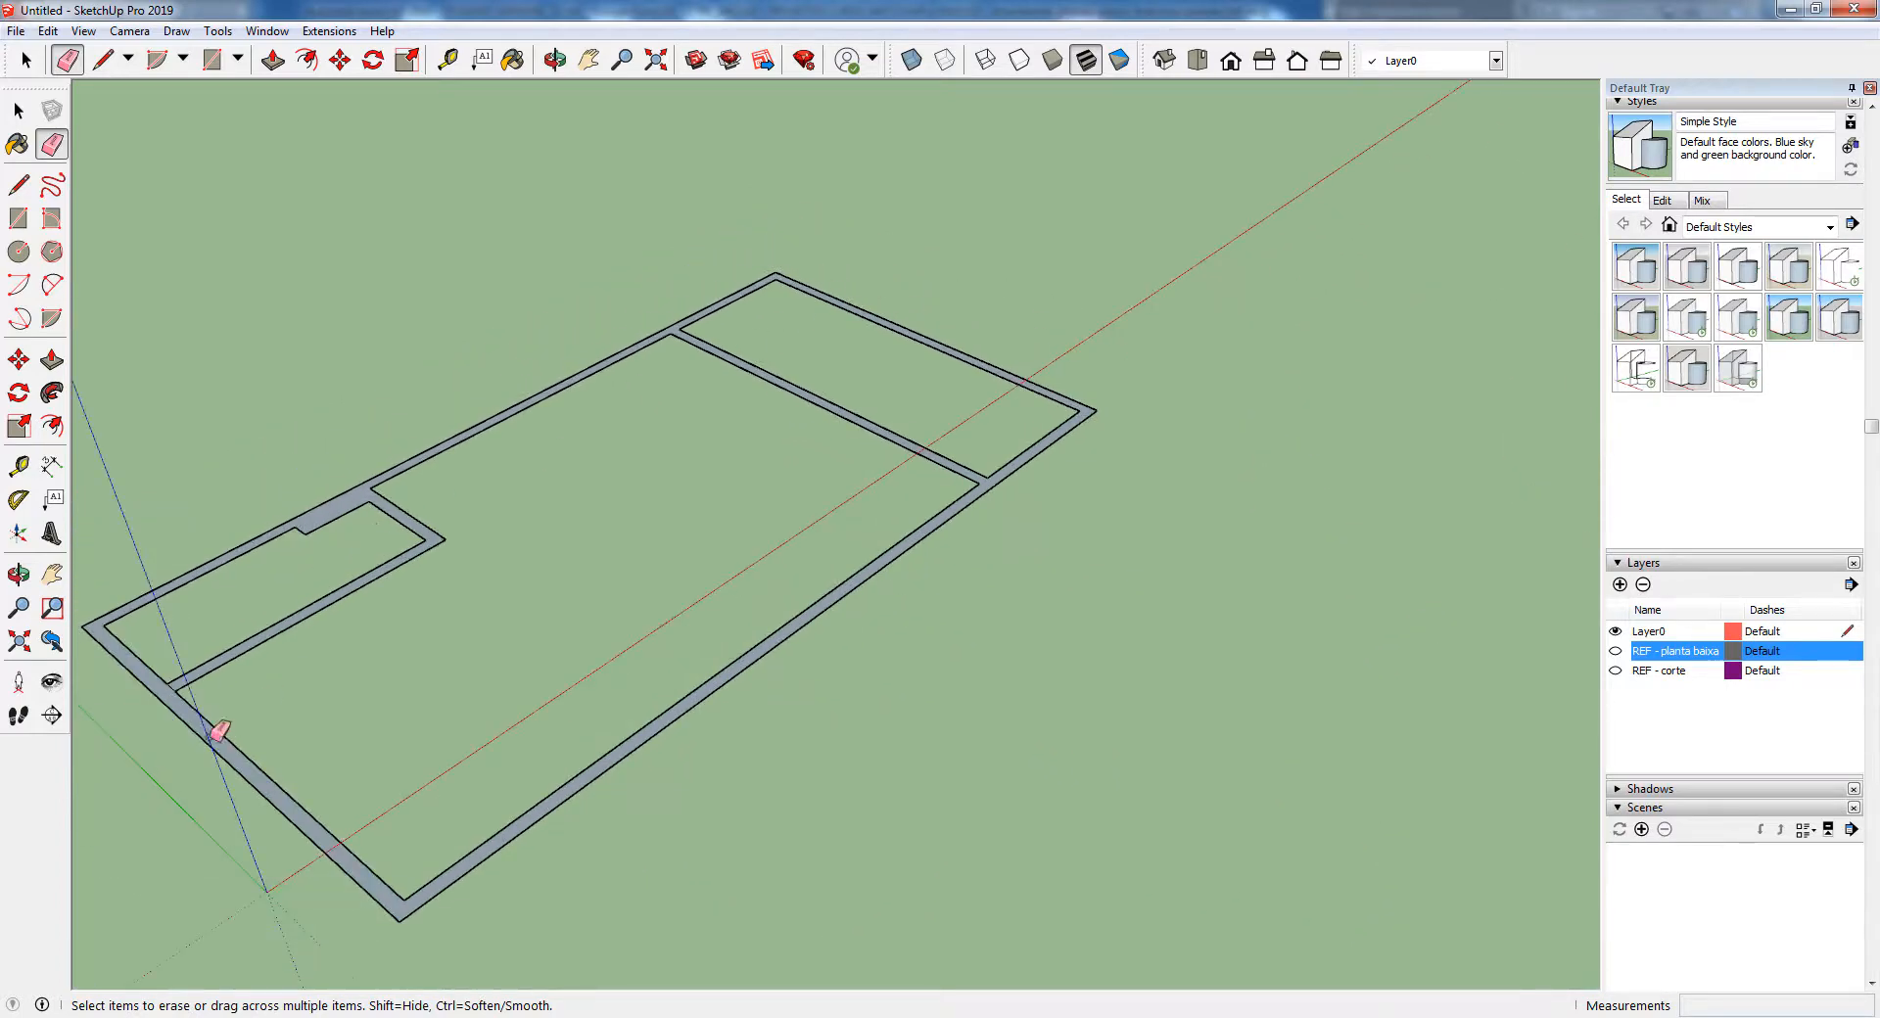
Try to raise the merged wall face about 2.88 m with Push/Pull
{"action": "scroll", "coordinate": [219, 735], "scroll_direction": "down", "scroll_amount": 1}
{"action": "key", "text": "p"}
{"action": "left_click_drag", "start_coordinate": [320, 502], "coordinate": [311, 259]}
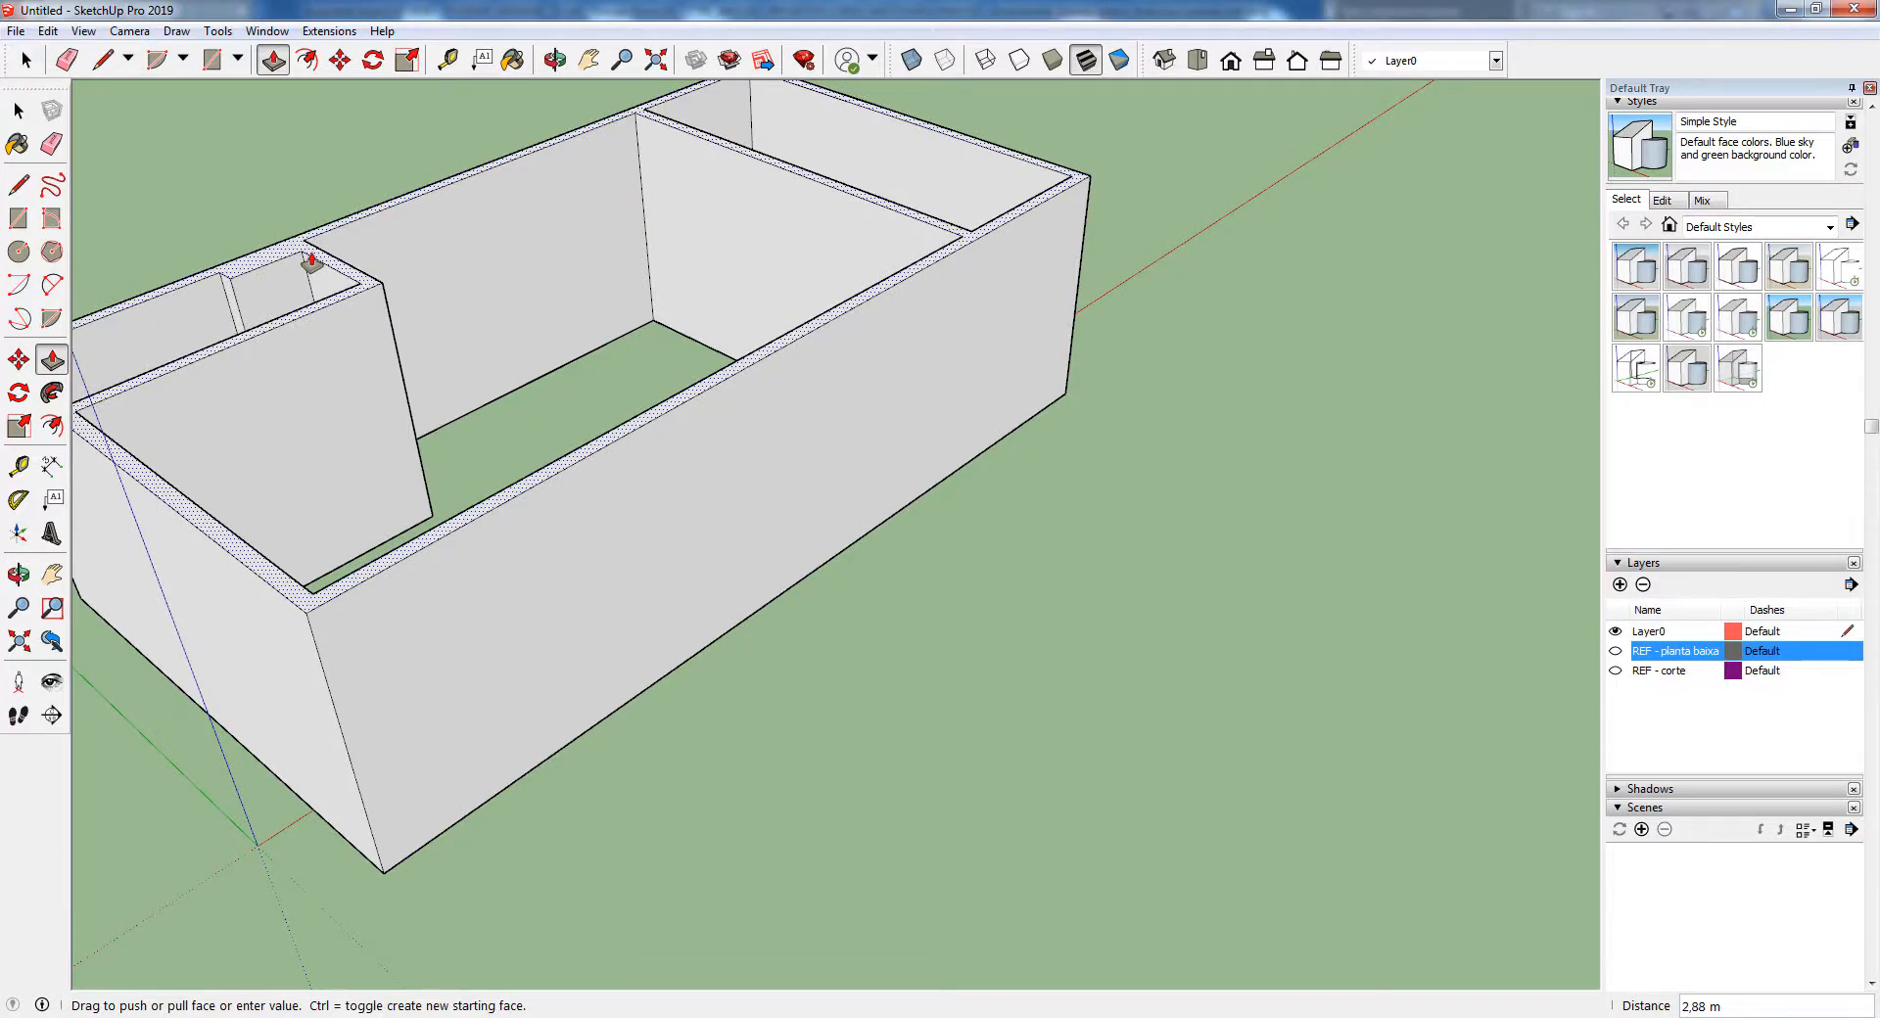
{"action": "key", "text": "Escape"}
{"action": "middle_click_drag", "start_coordinate": [966, 474], "coordinate": [840, 339]}
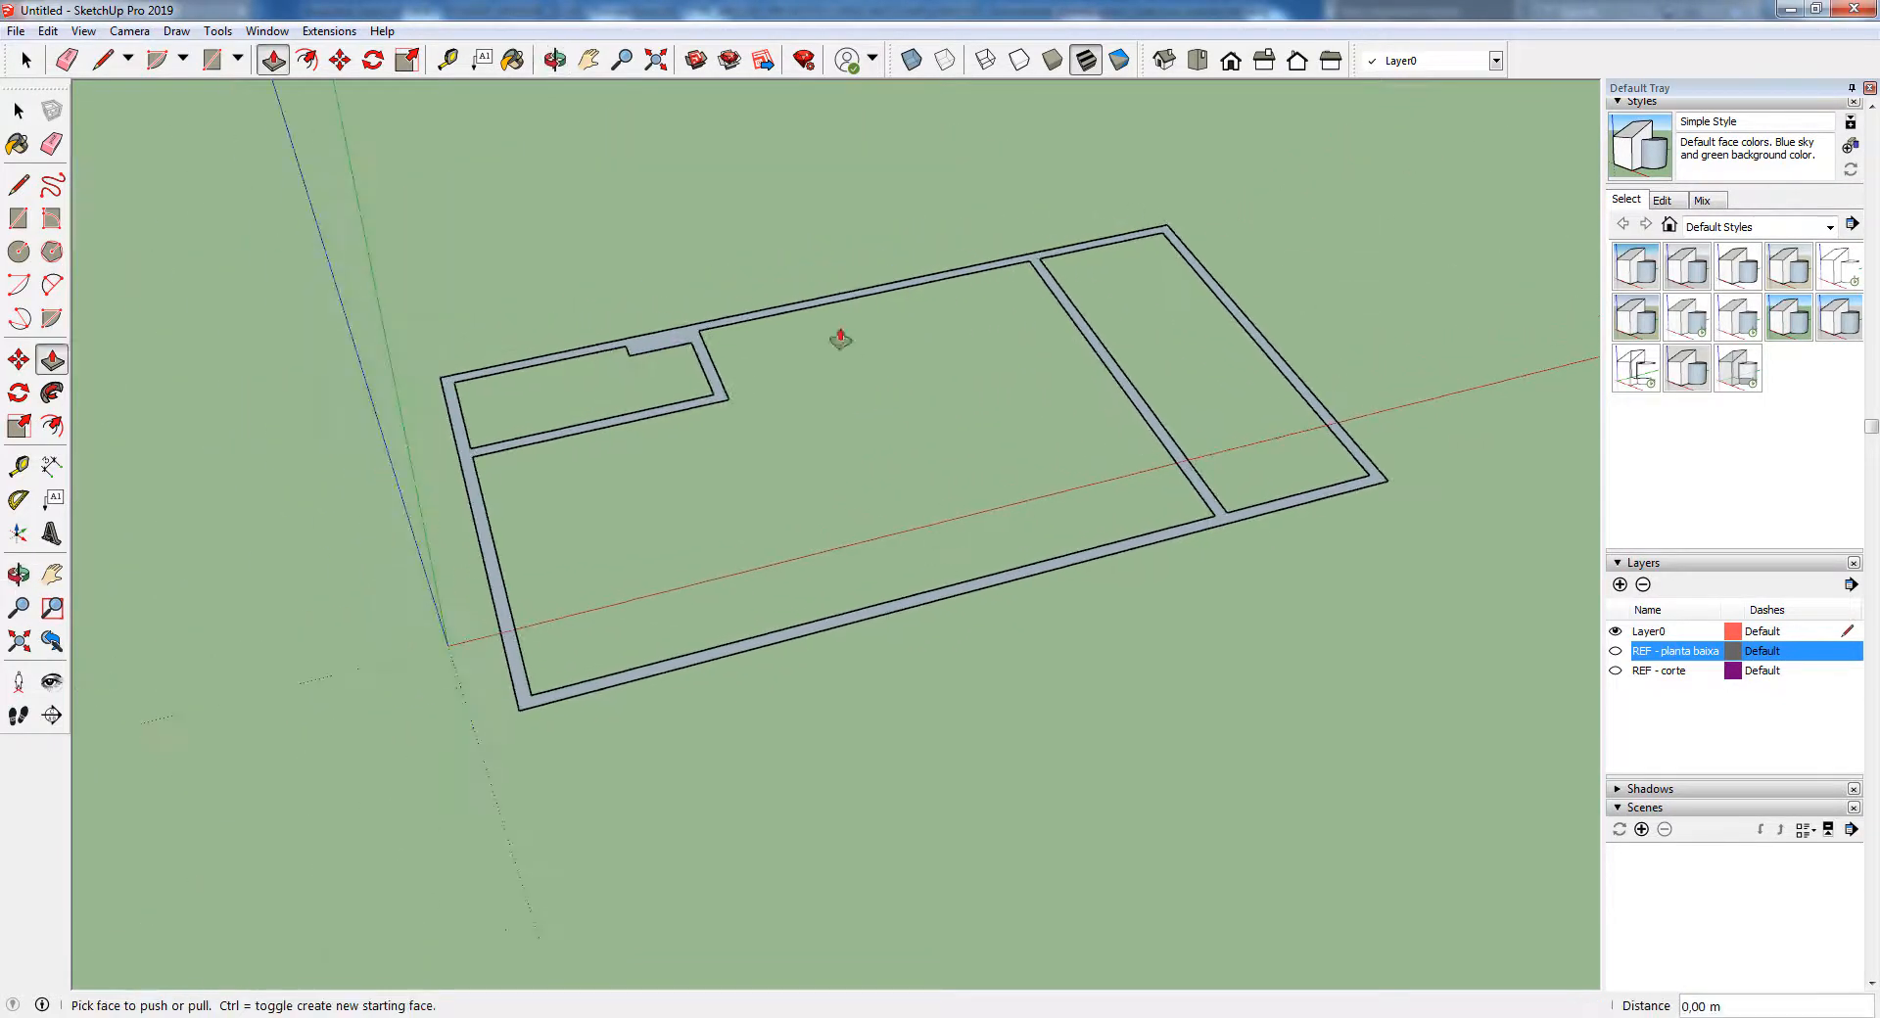
Delete all the traced wall geometry and show the REF - planta baixa layer
{"action": "key", "text": "space"}
{"action": "left_click_drag", "start_coordinate": [492, 256], "coordinate": [1513, 793]}
{"action": "key", "text": "Delete"}
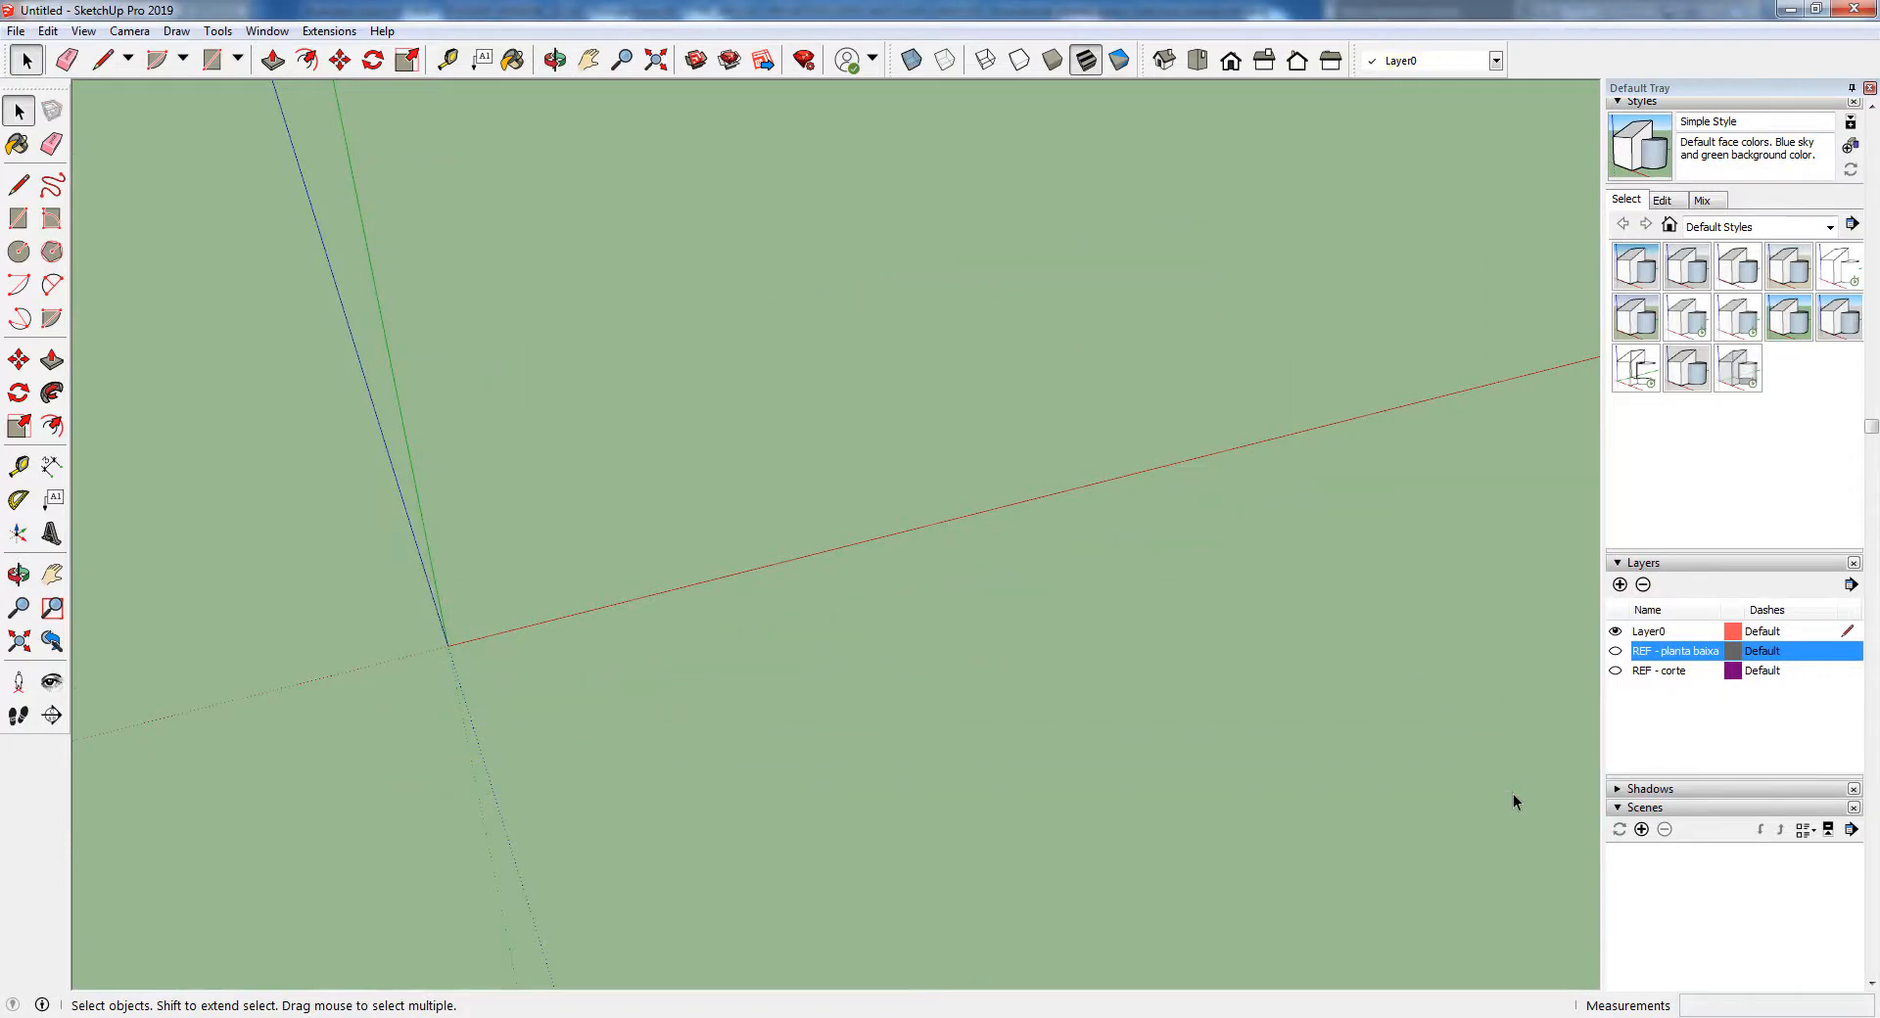
{"action": "left_click", "coordinate": [1671, 633]}
{"action": "left_click", "coordinate": [1620, 654]}
{"action": "left_click", "coordinate": [1616, 652]}
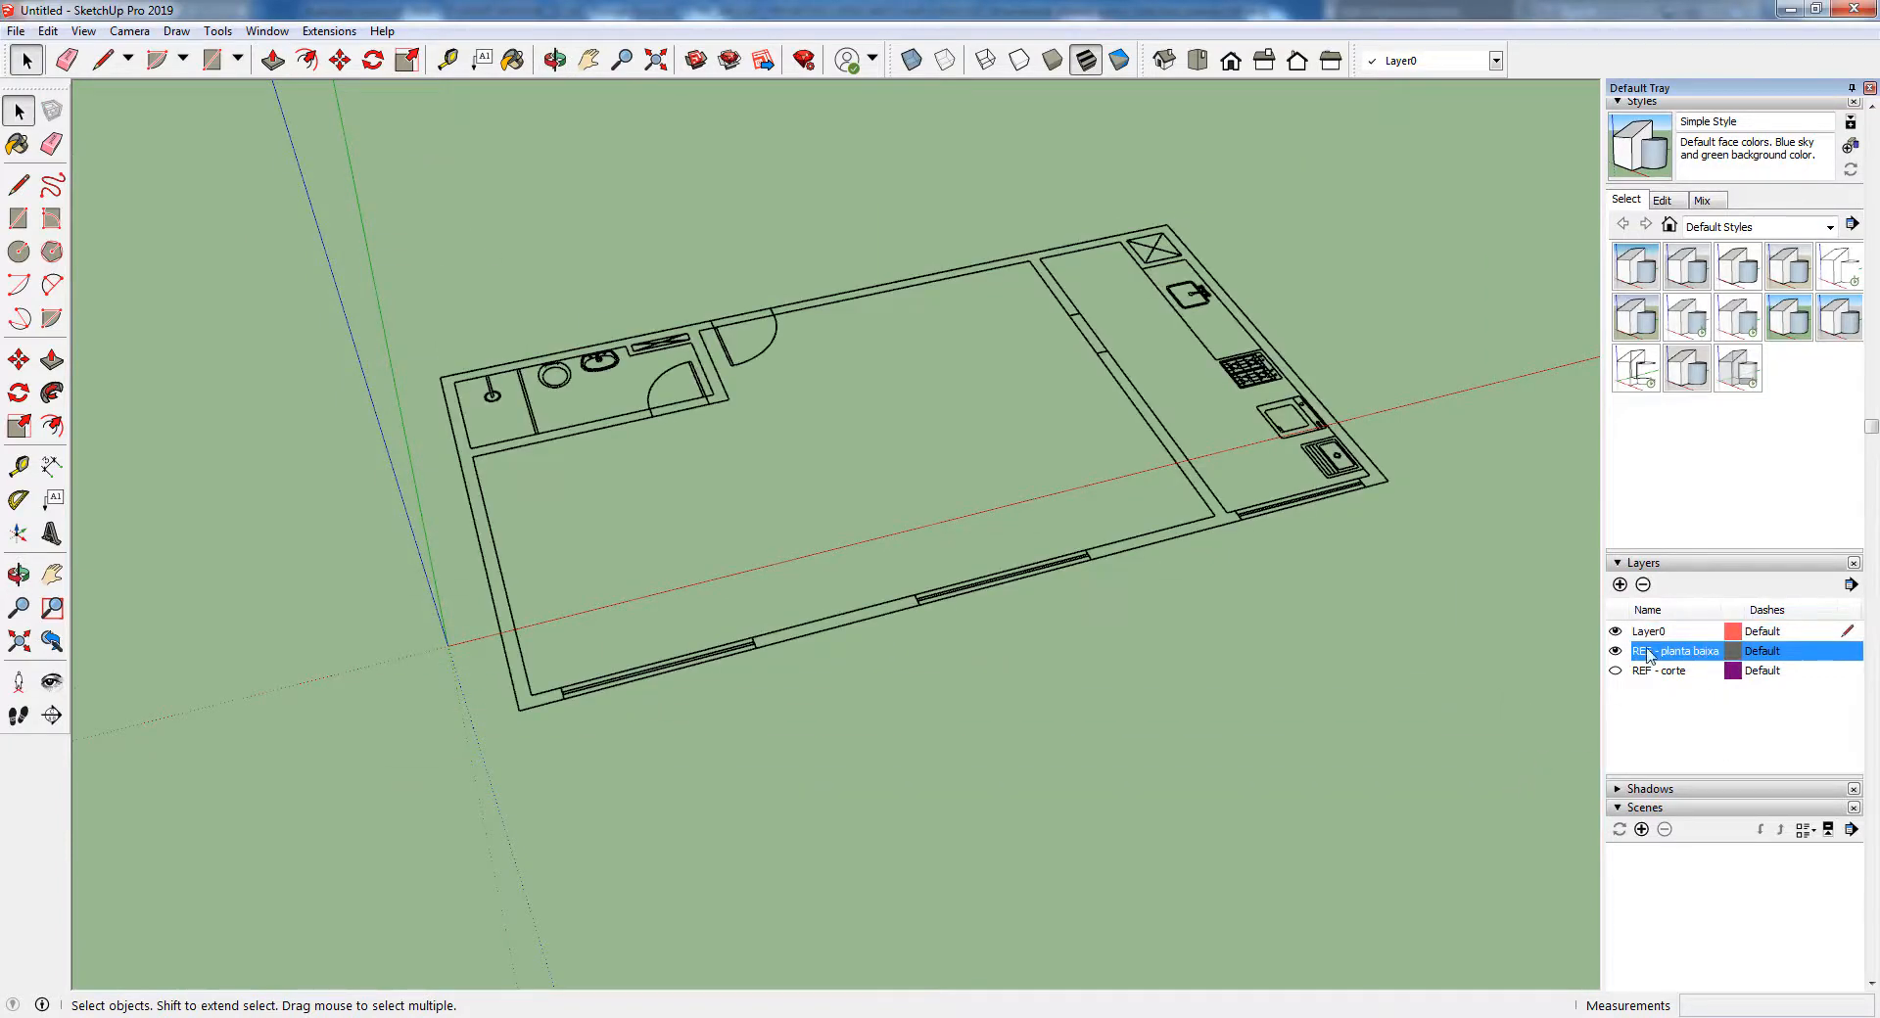
Draw a 10.00 m by 5.35 m rectangle over the plan's outer perimeter, from corner to opposite corner
{"action": "middle_click_drag", "start_coordinate": [1020, 531], "coordinate": [1106, 328]}
{"action": "scroll", "coordinate": [1135, 341], "scroll_direction": "up", "scroll_amount": 2}
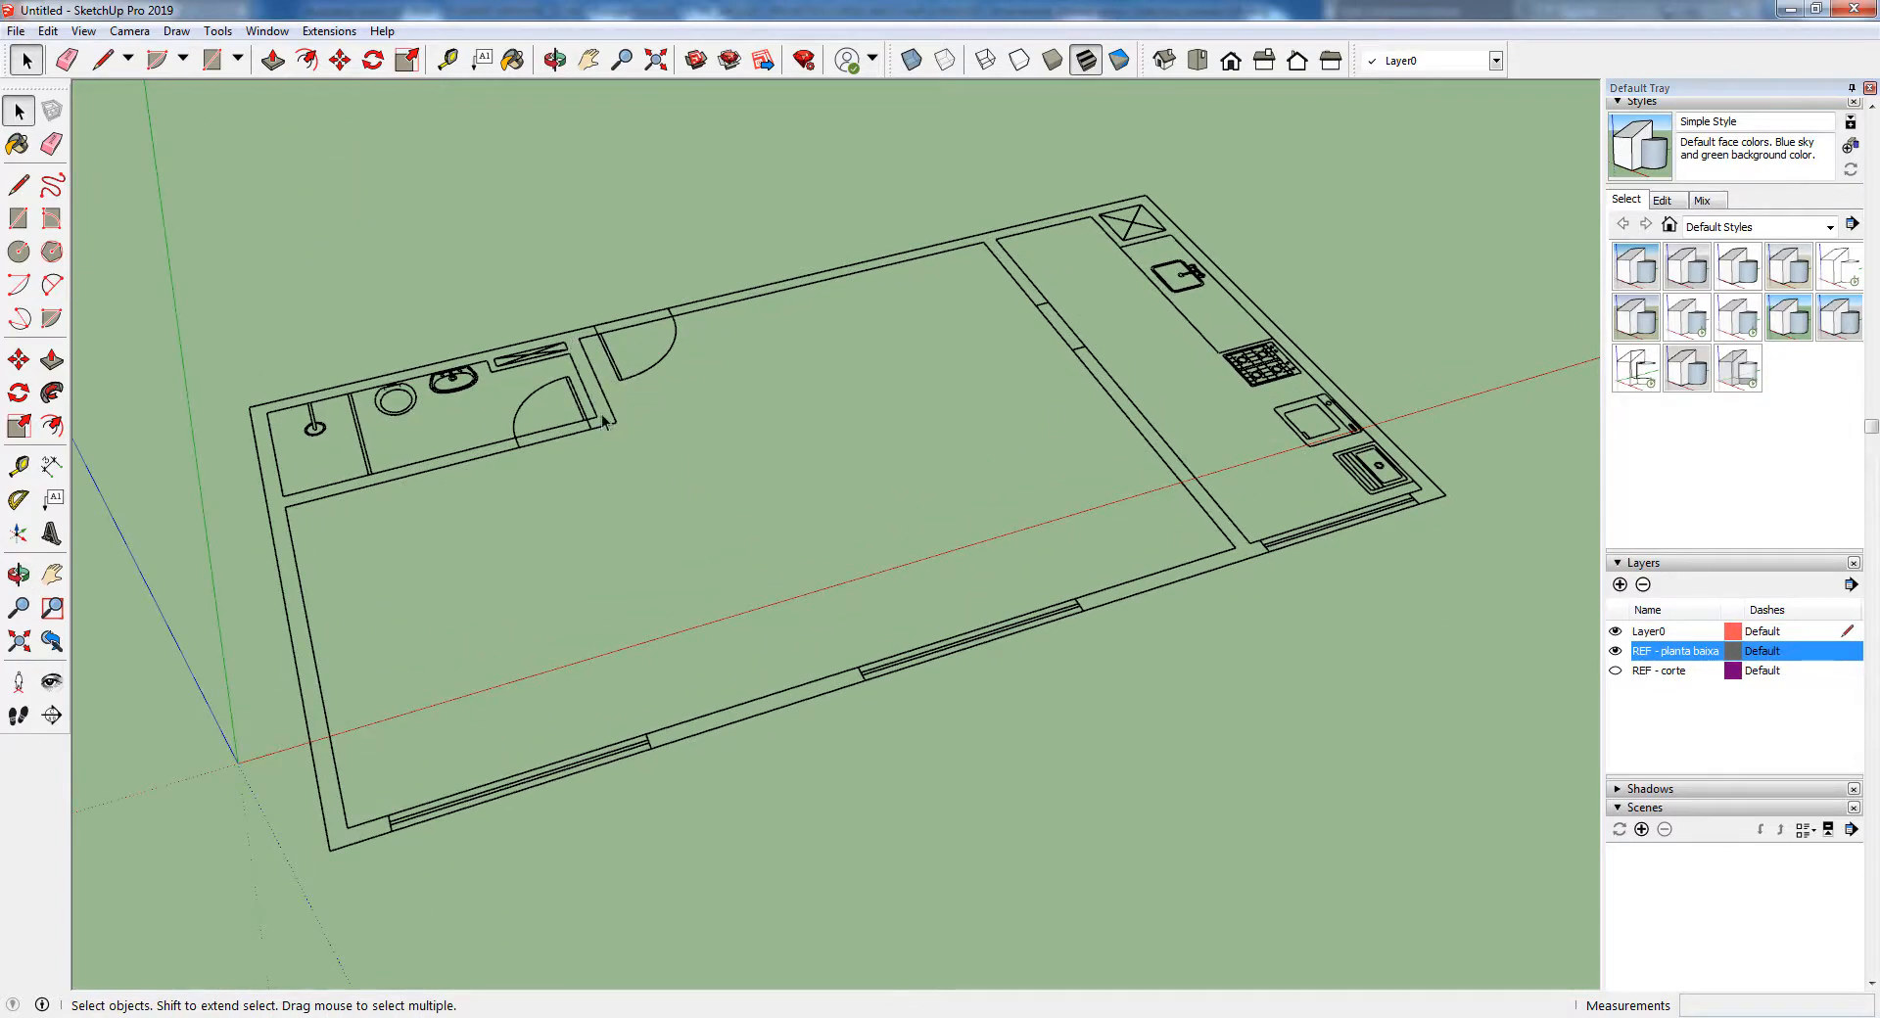
{"action": "key", "text": "r"}
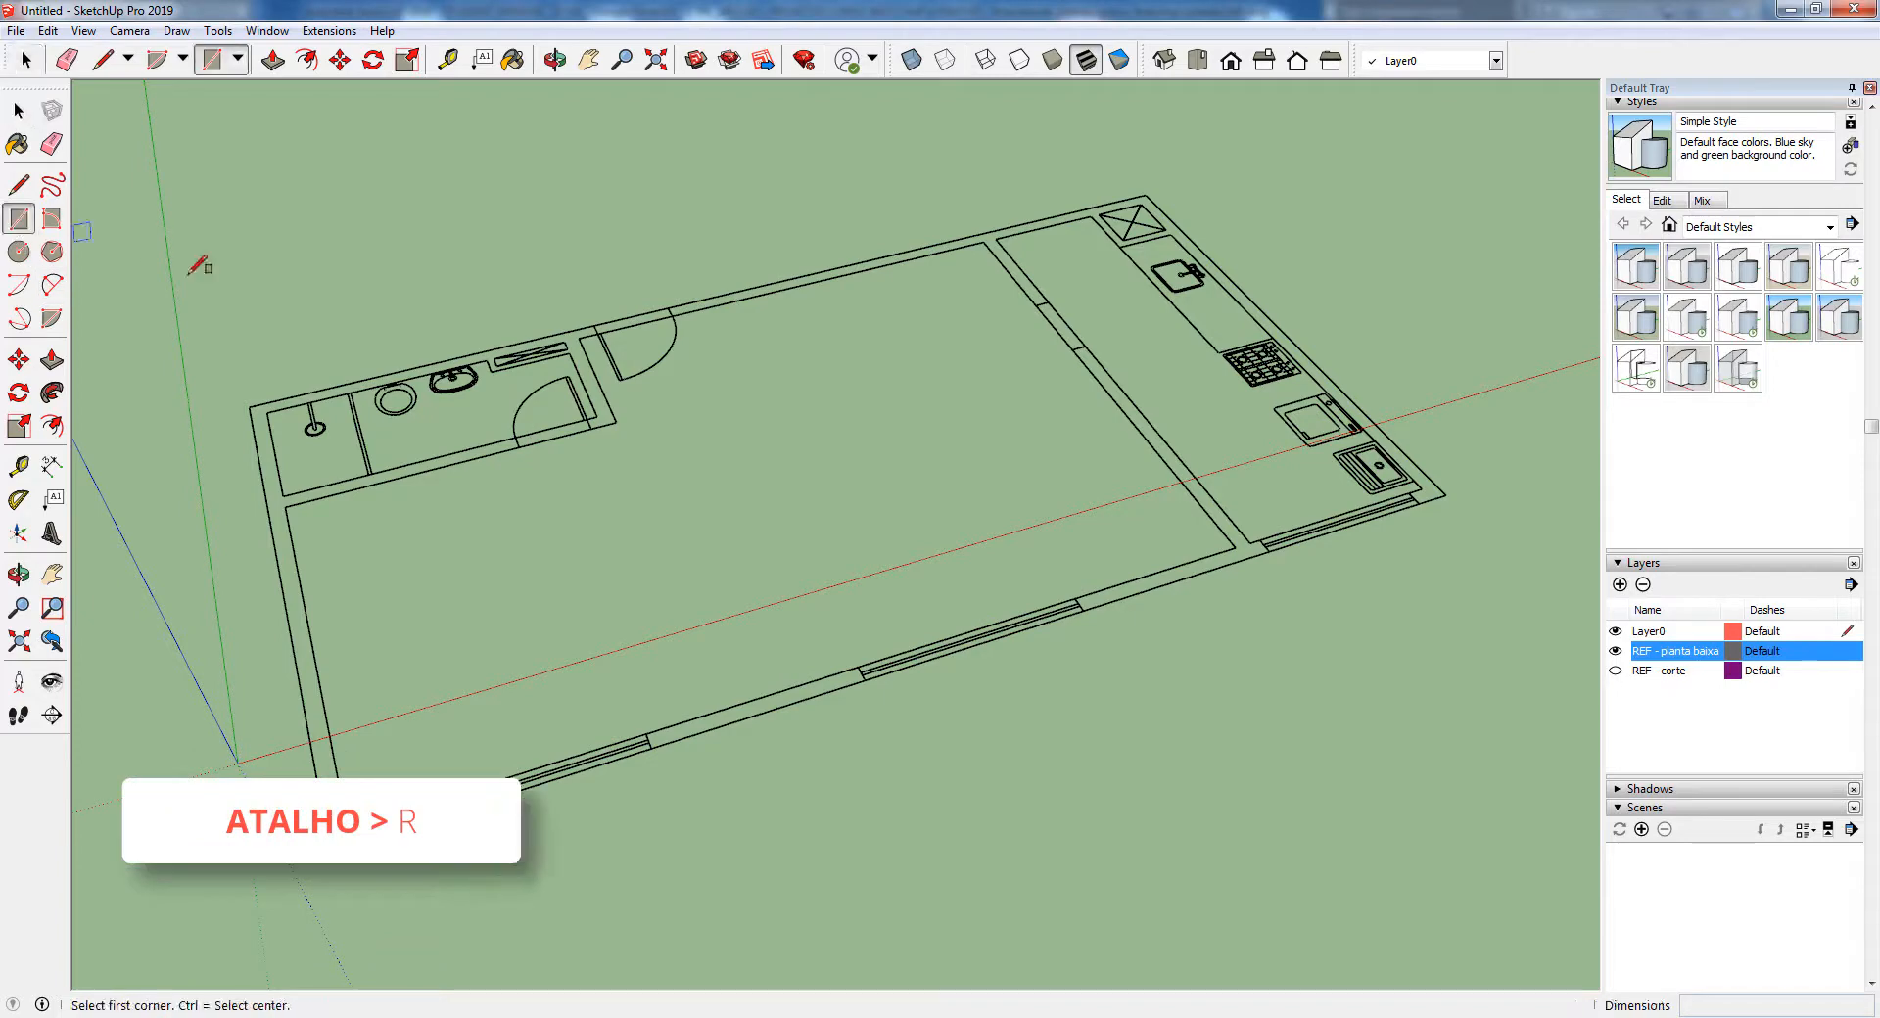
{"action": "left_click", "coordinate": [248, 406]}
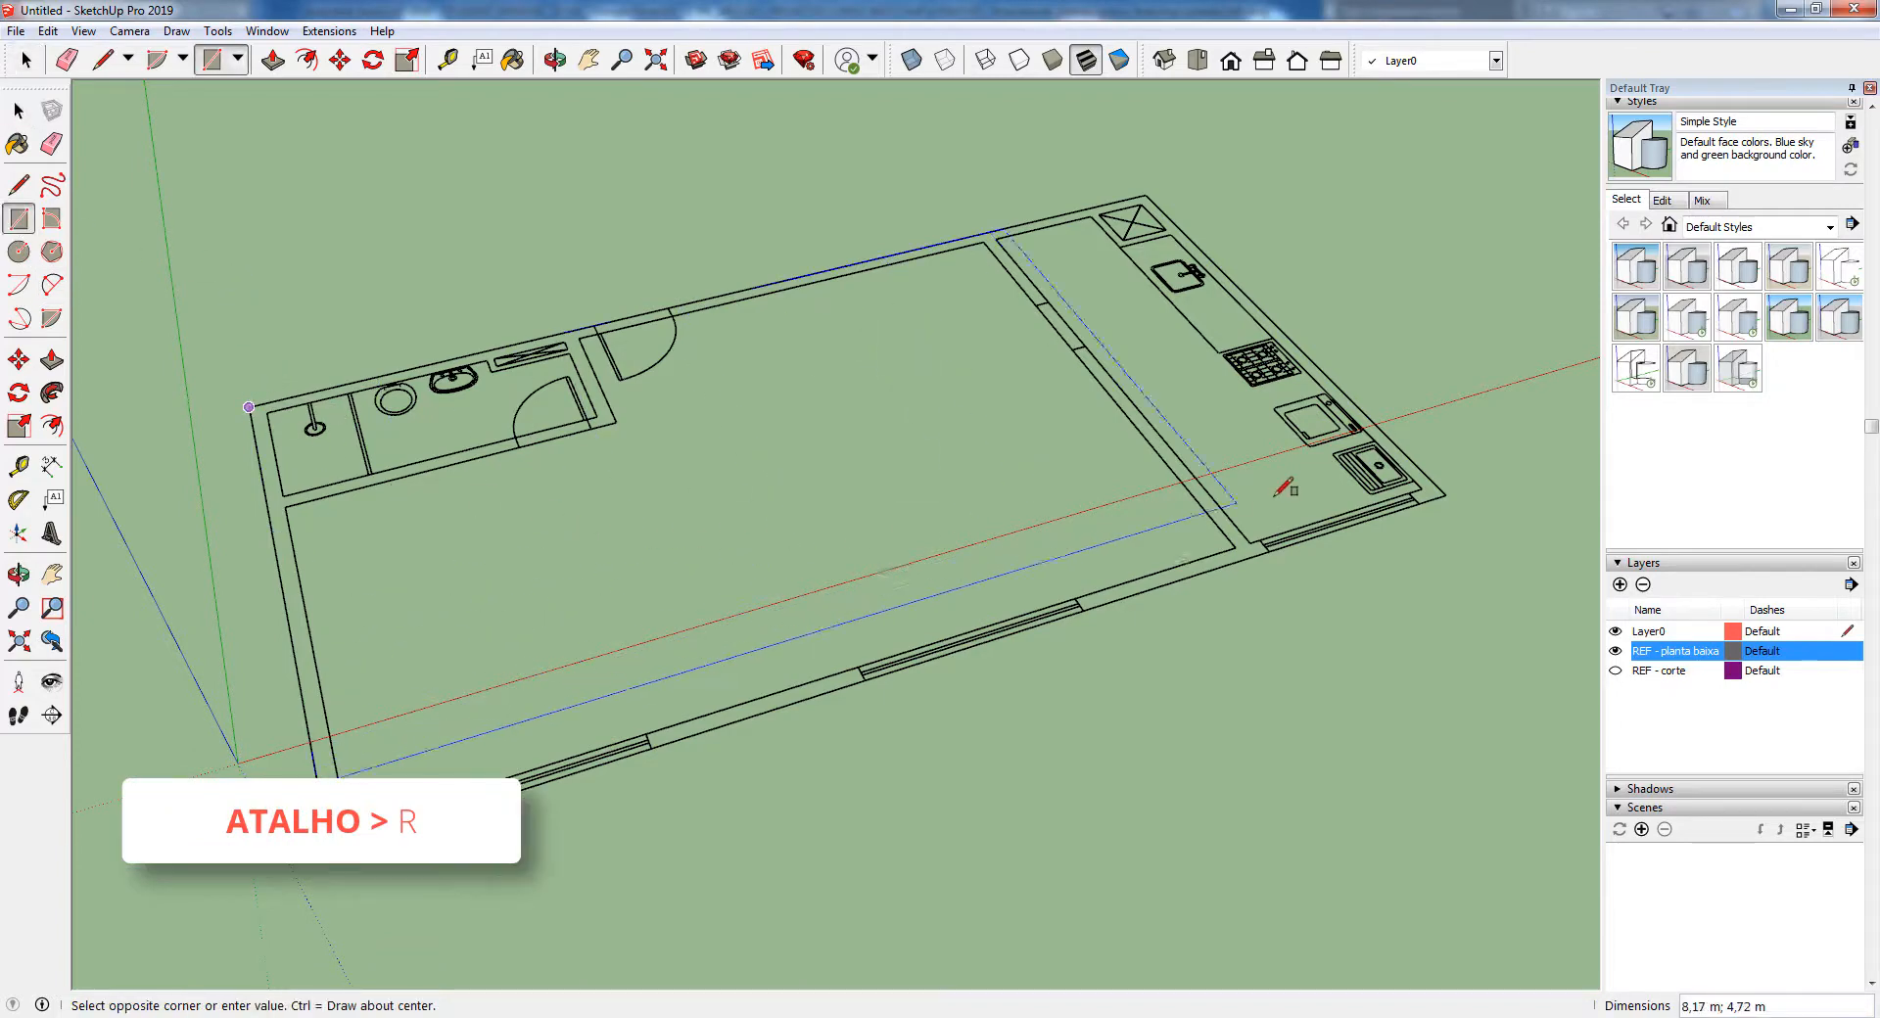
{"action": "left_click", "coordinate": [1452, 488]}
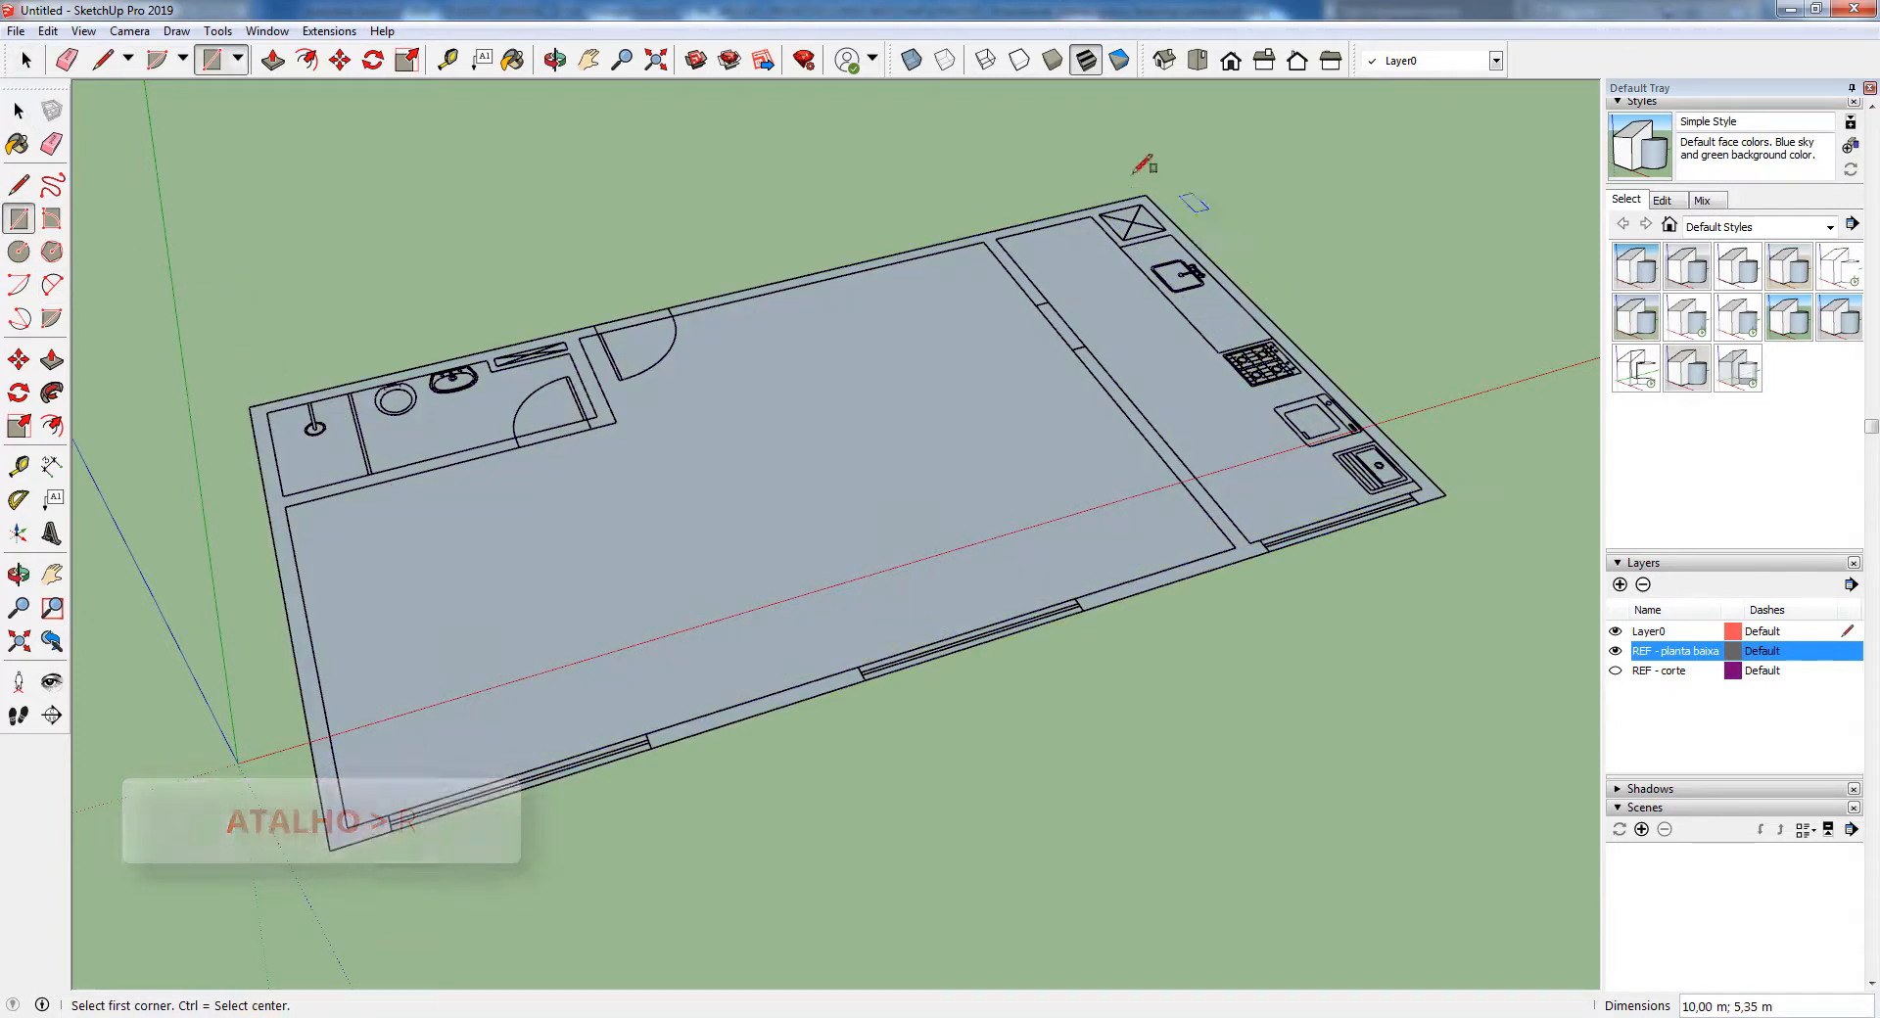
Compare the perimeter rectangle with the plan by toggling the REF - planta baixa layer, leaving it displayed
{"action": "left_click", "coordinate": [1652, 634]}
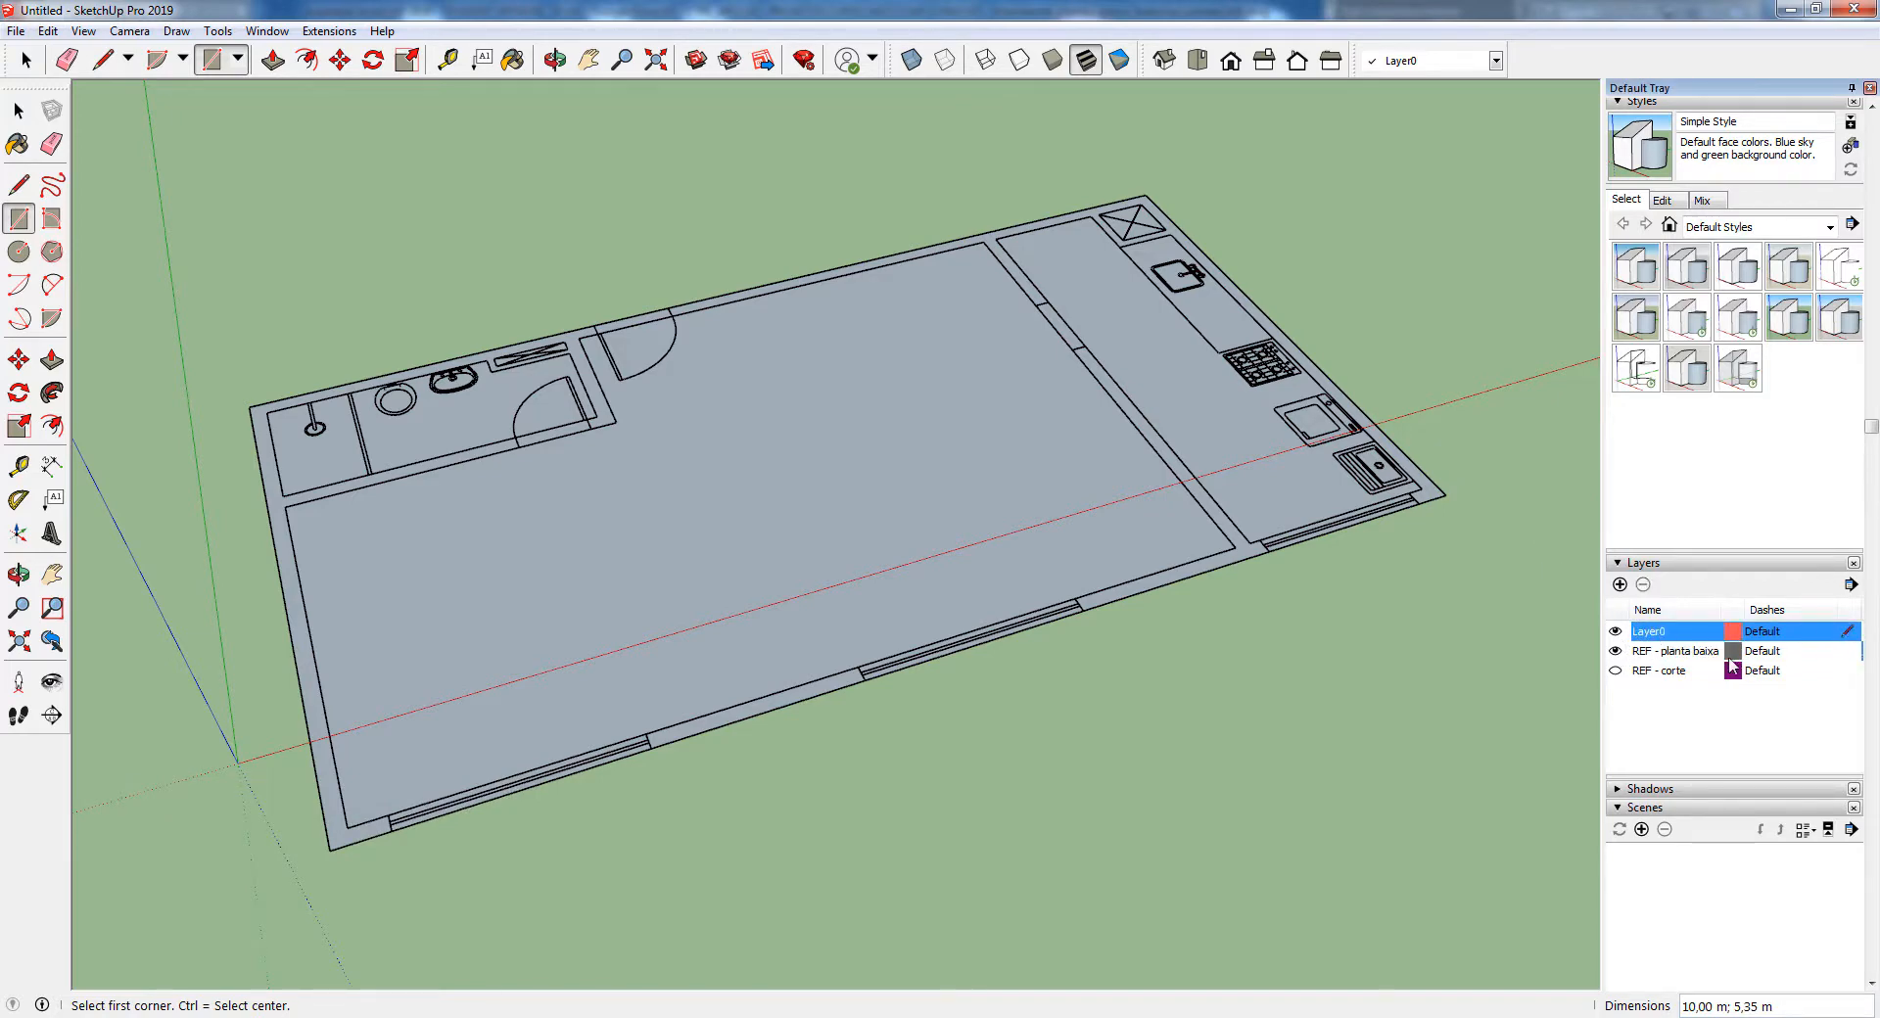
{"action": "left_click", "coordinate": [1627, 652]}
{"action": "left_click", "coordinate": [1617, 652]}
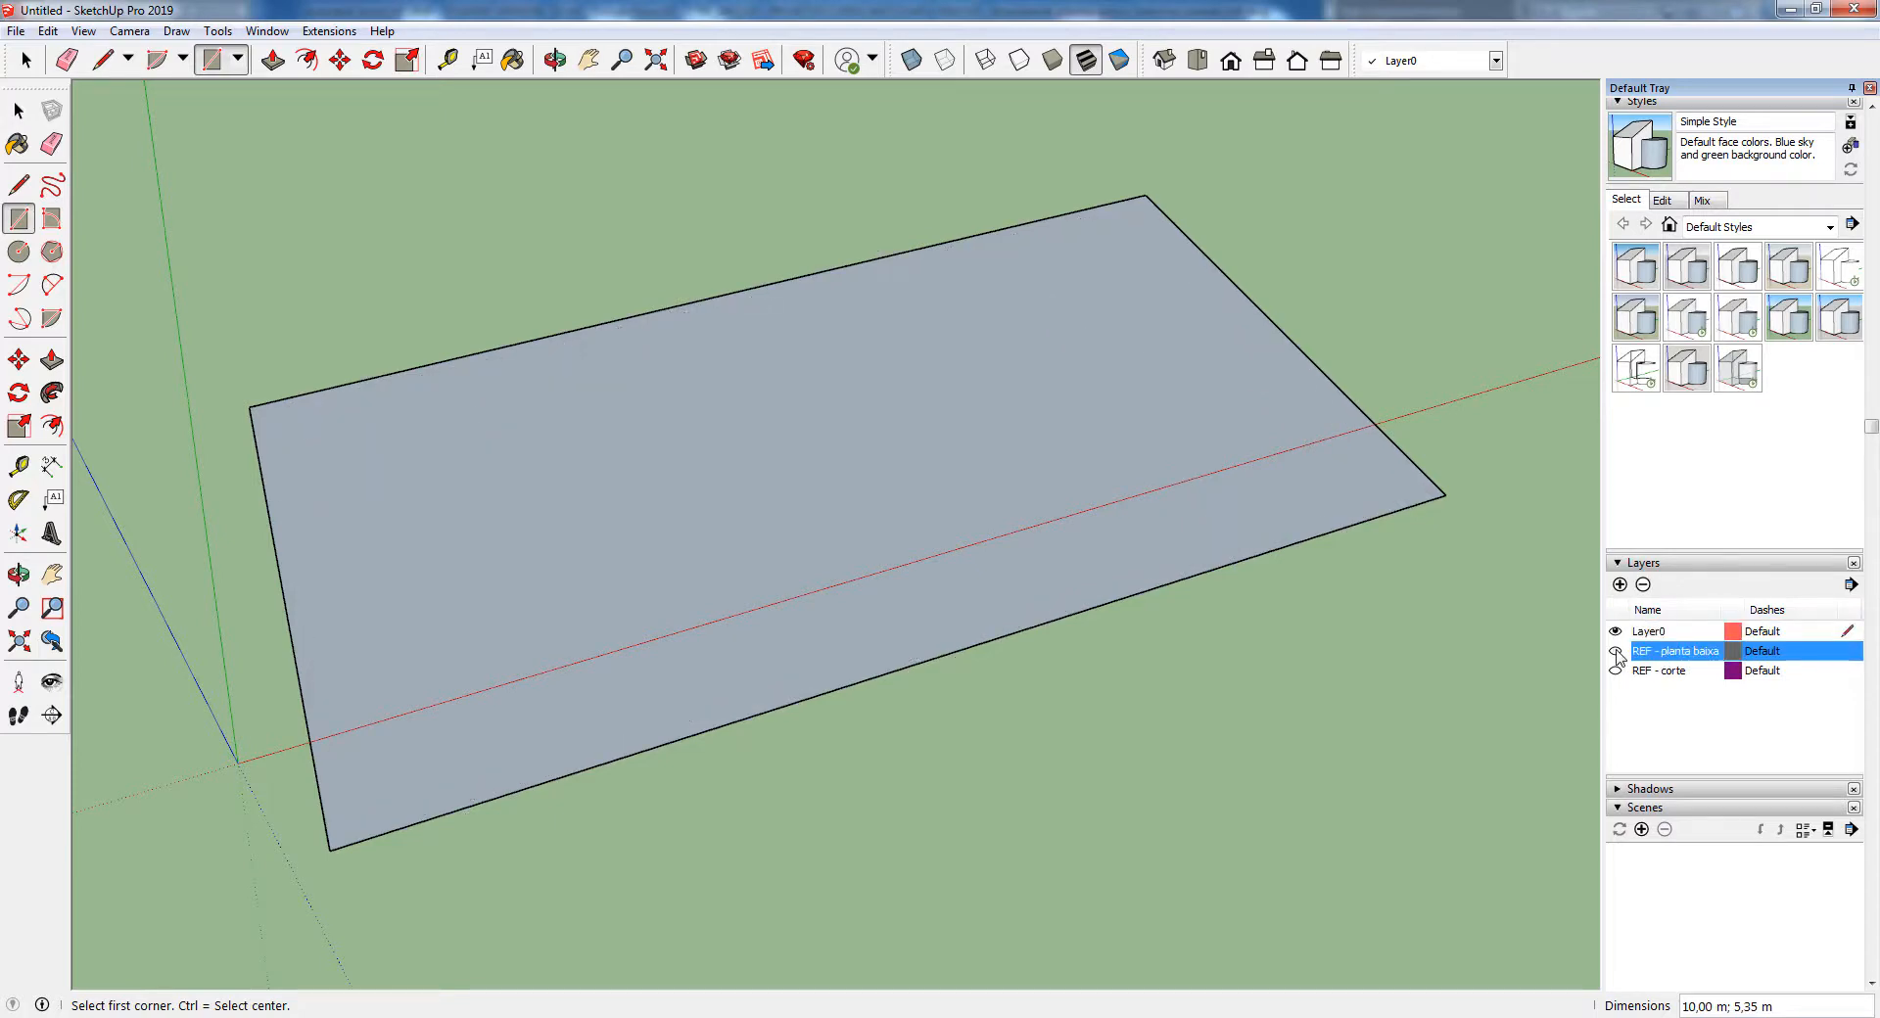
{"action": "left_click", "coordinate": [1615, 653]}
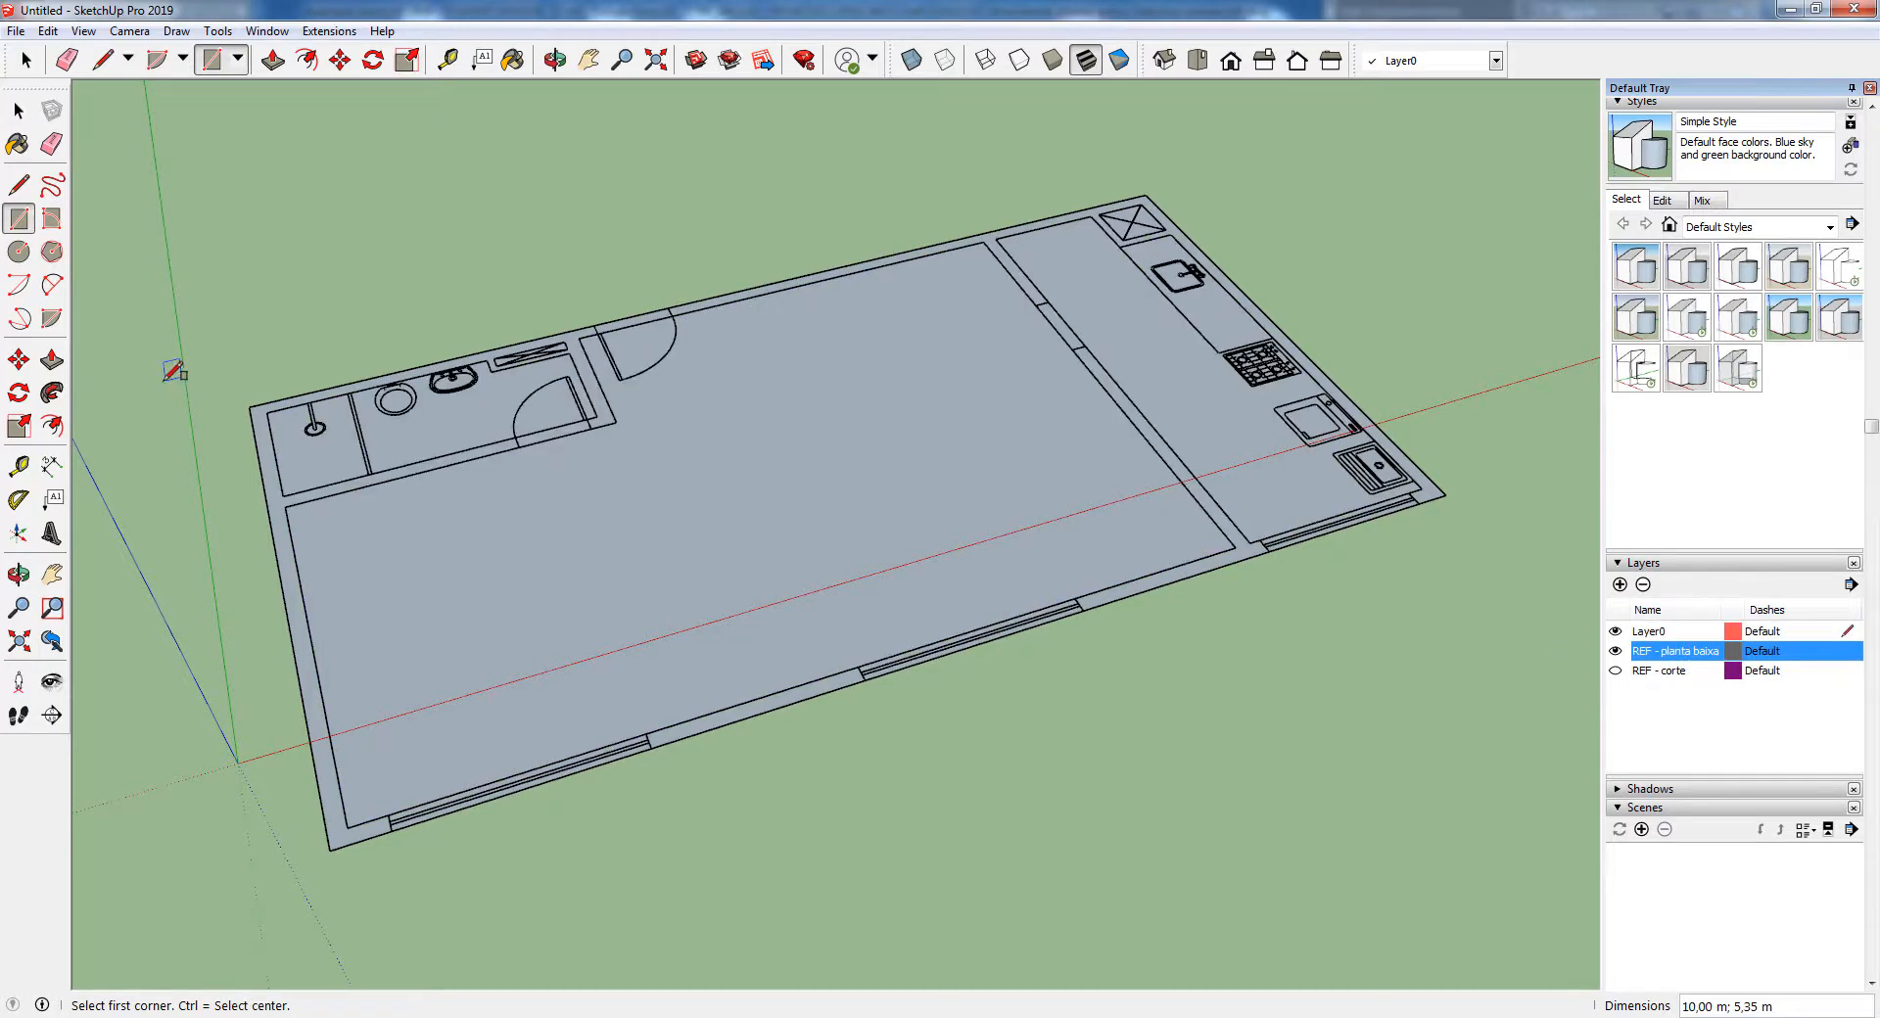
Trace the bathroom's inner outline around its shaft with the Line tool, checking it by toggling the REF - planta baixa layer
{"action": "key", "text": "l"}
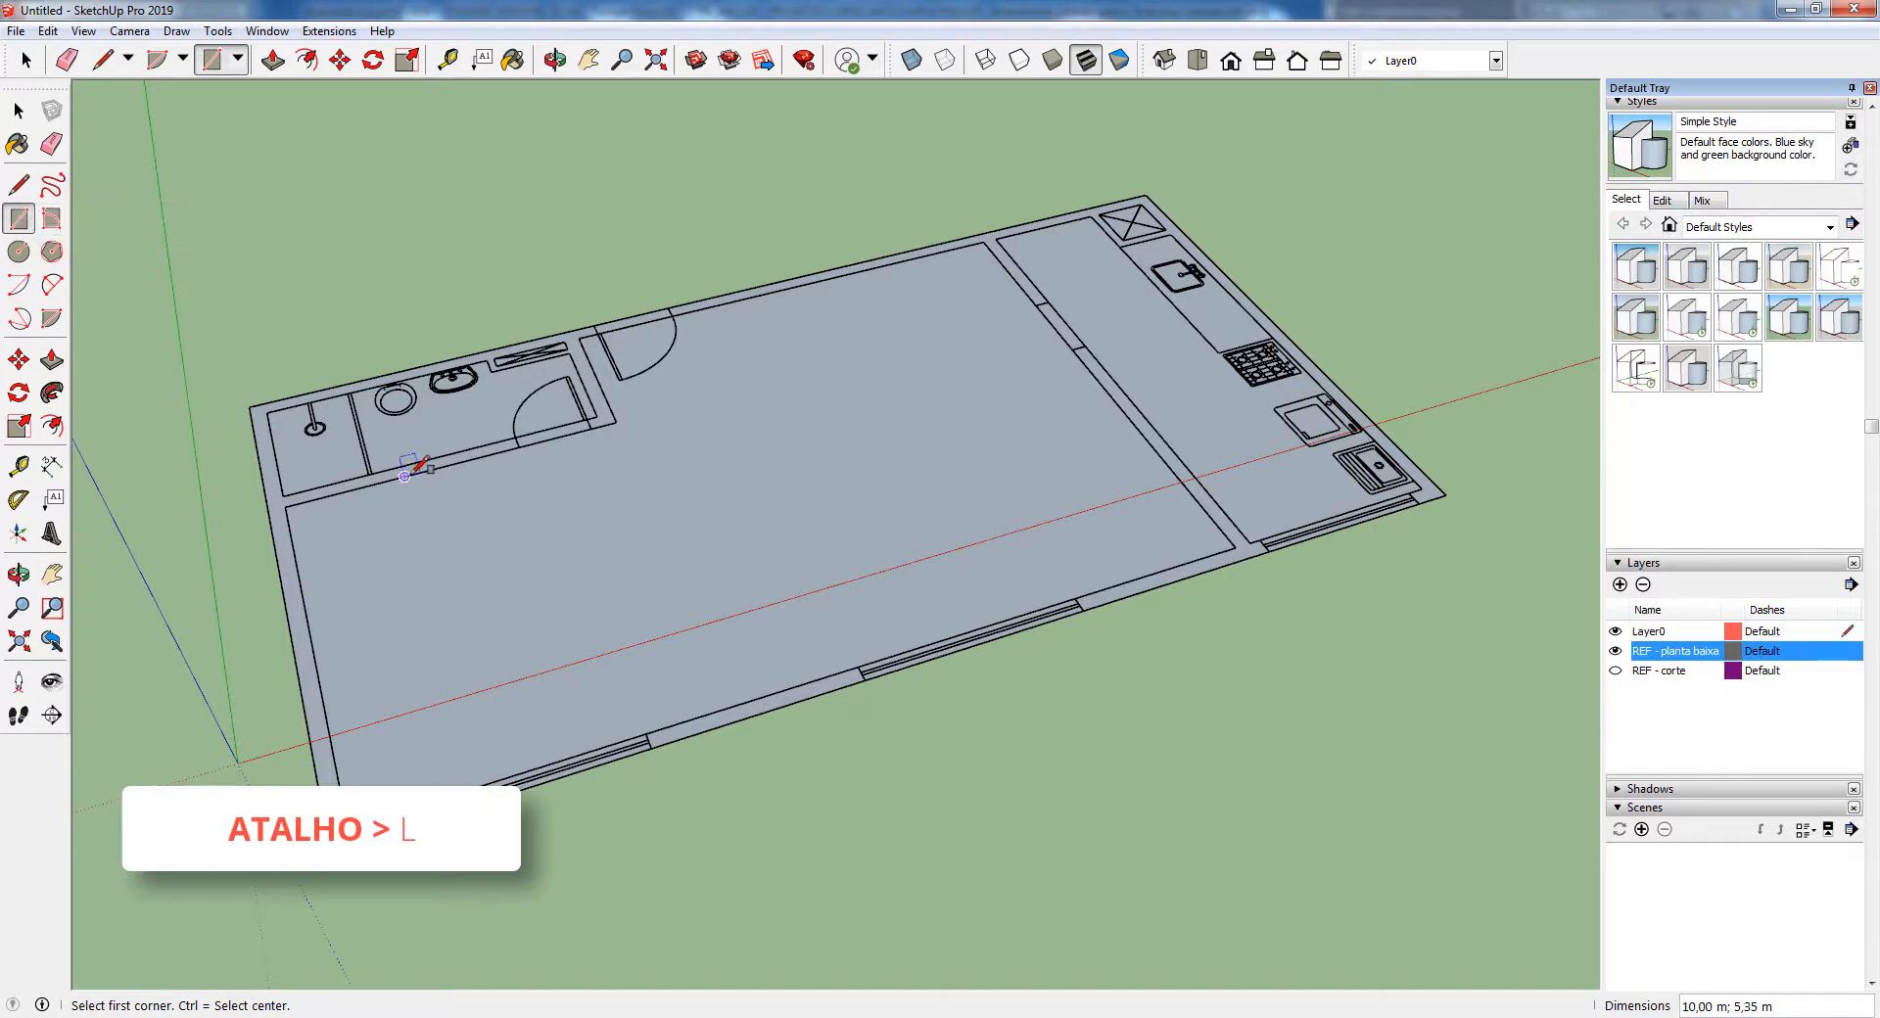
{"action": "scroll", "coordinate": [386, 516], "scroll_direction": "up", "scroll_amount": 5}
{"action": "key", "text": "l"}
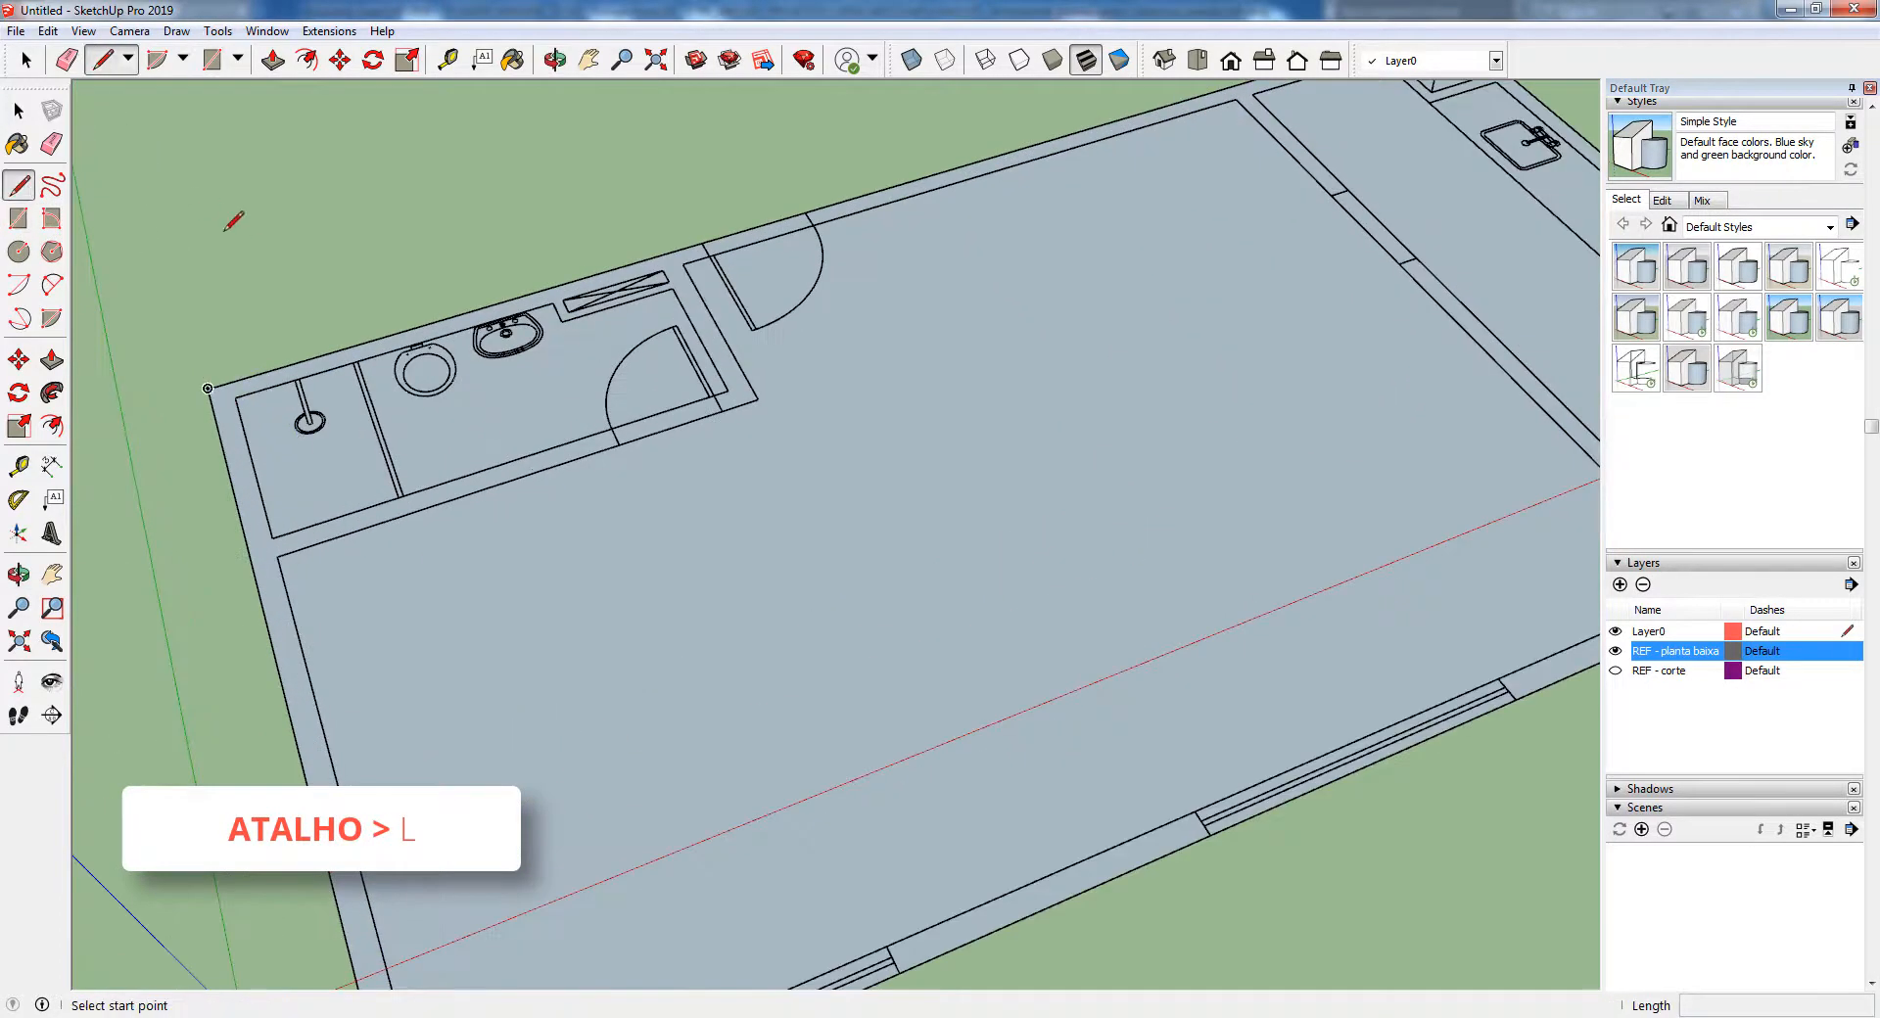
{"action": "left_click", "coordinate": [208, 389]}
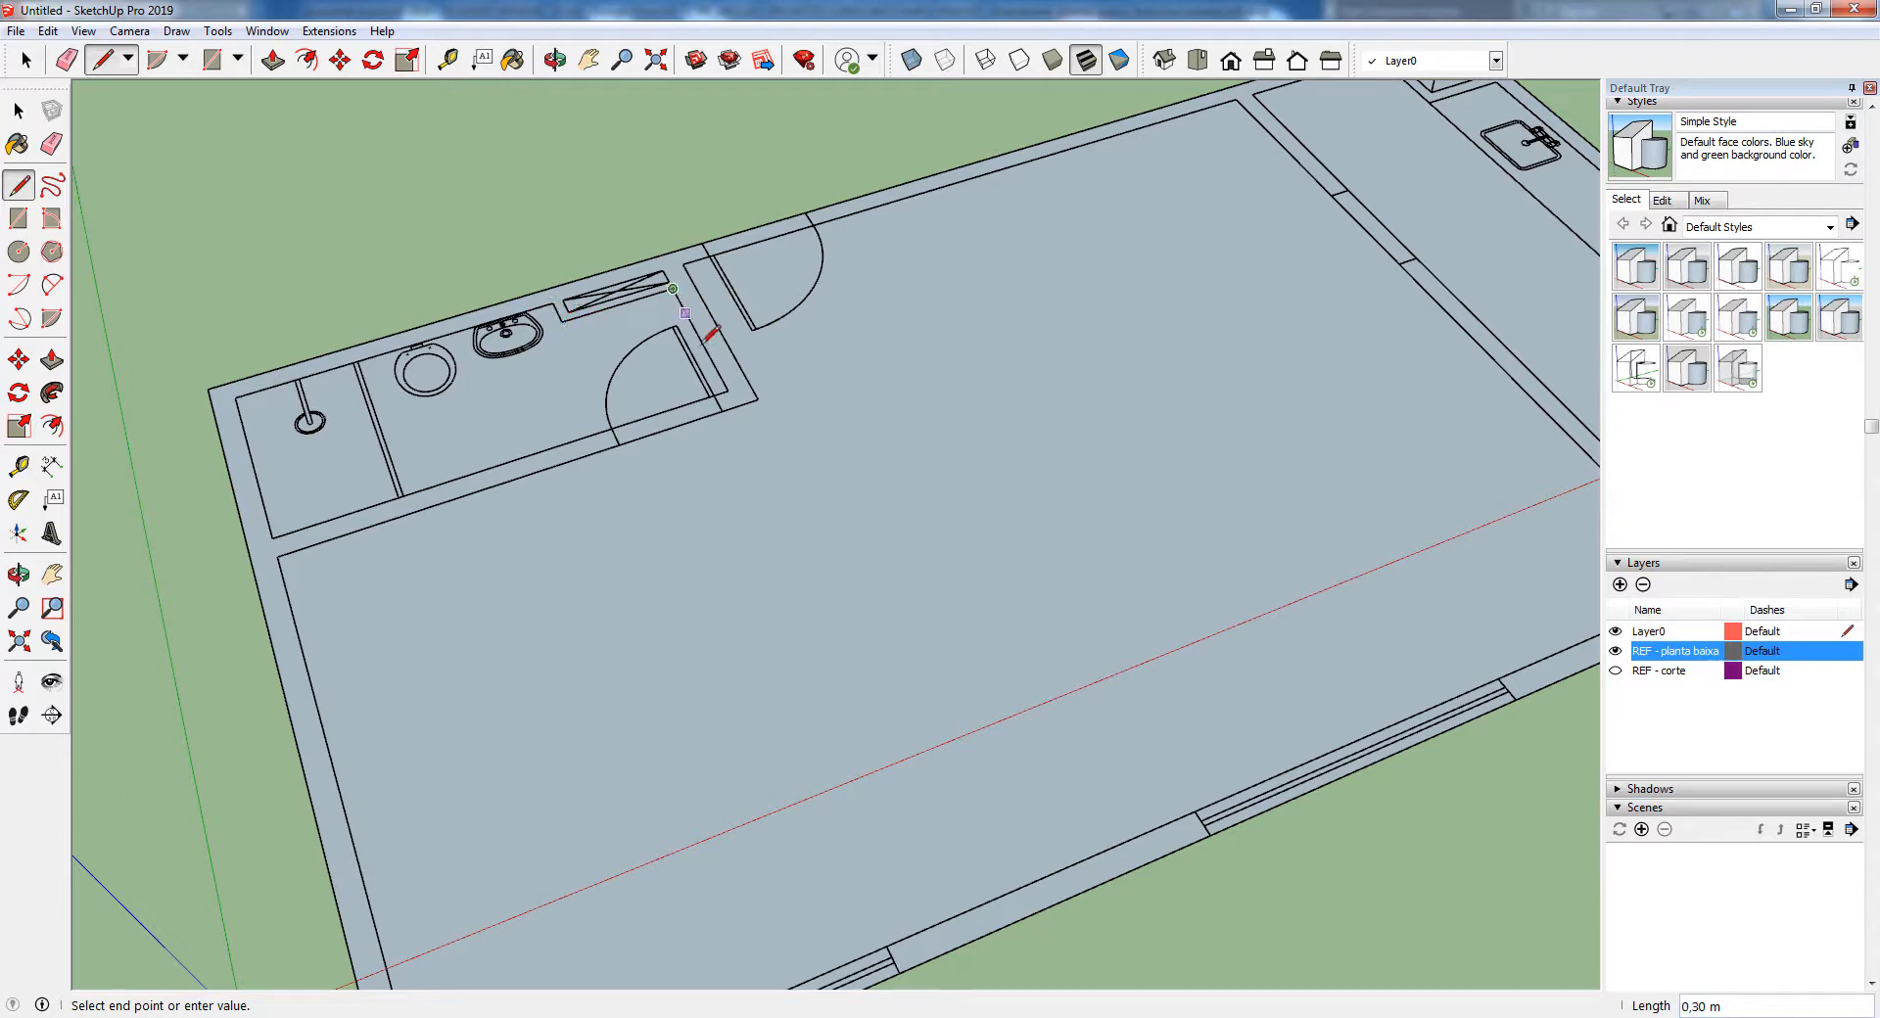
{"action": "left_click", "coordinate": [726, 389]}
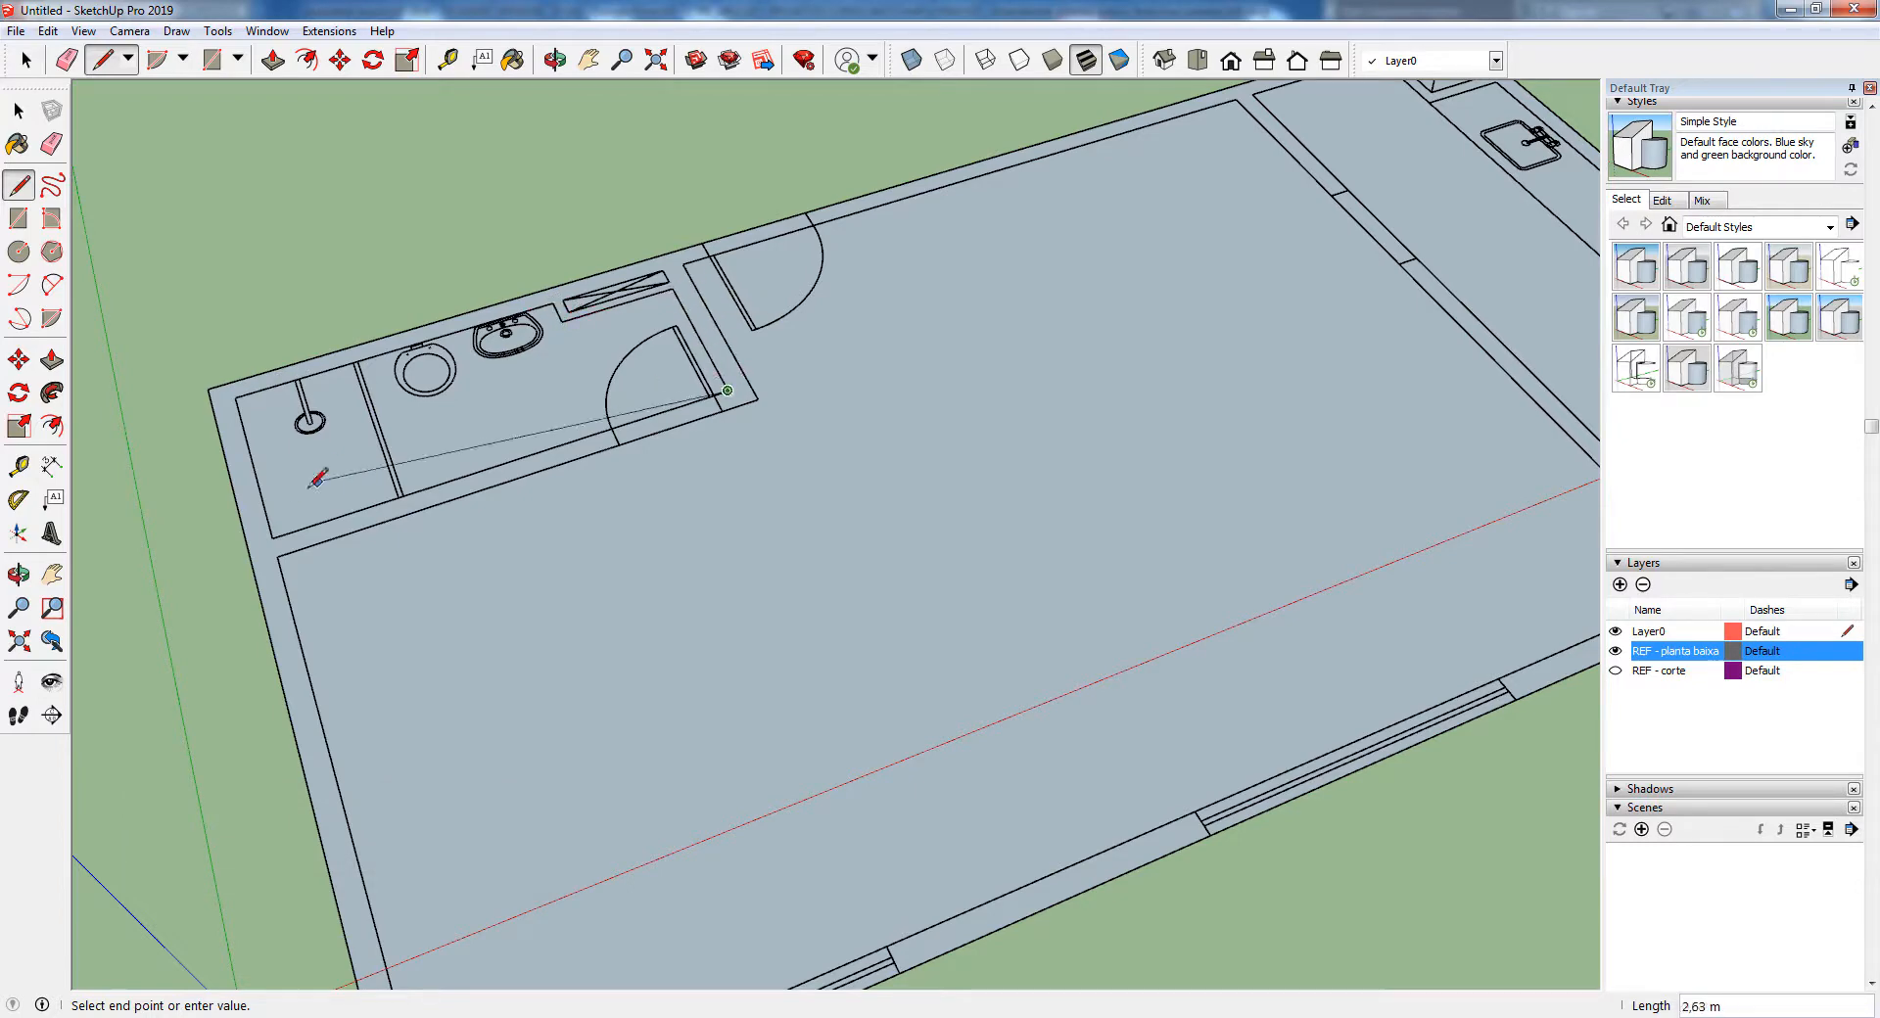
{"action": "left_click", "coordinate": [238, 397]}
{"action": "scroll", "coordinate": [242, 397], "scroll_direction": "down", "scroll_amount": 3}
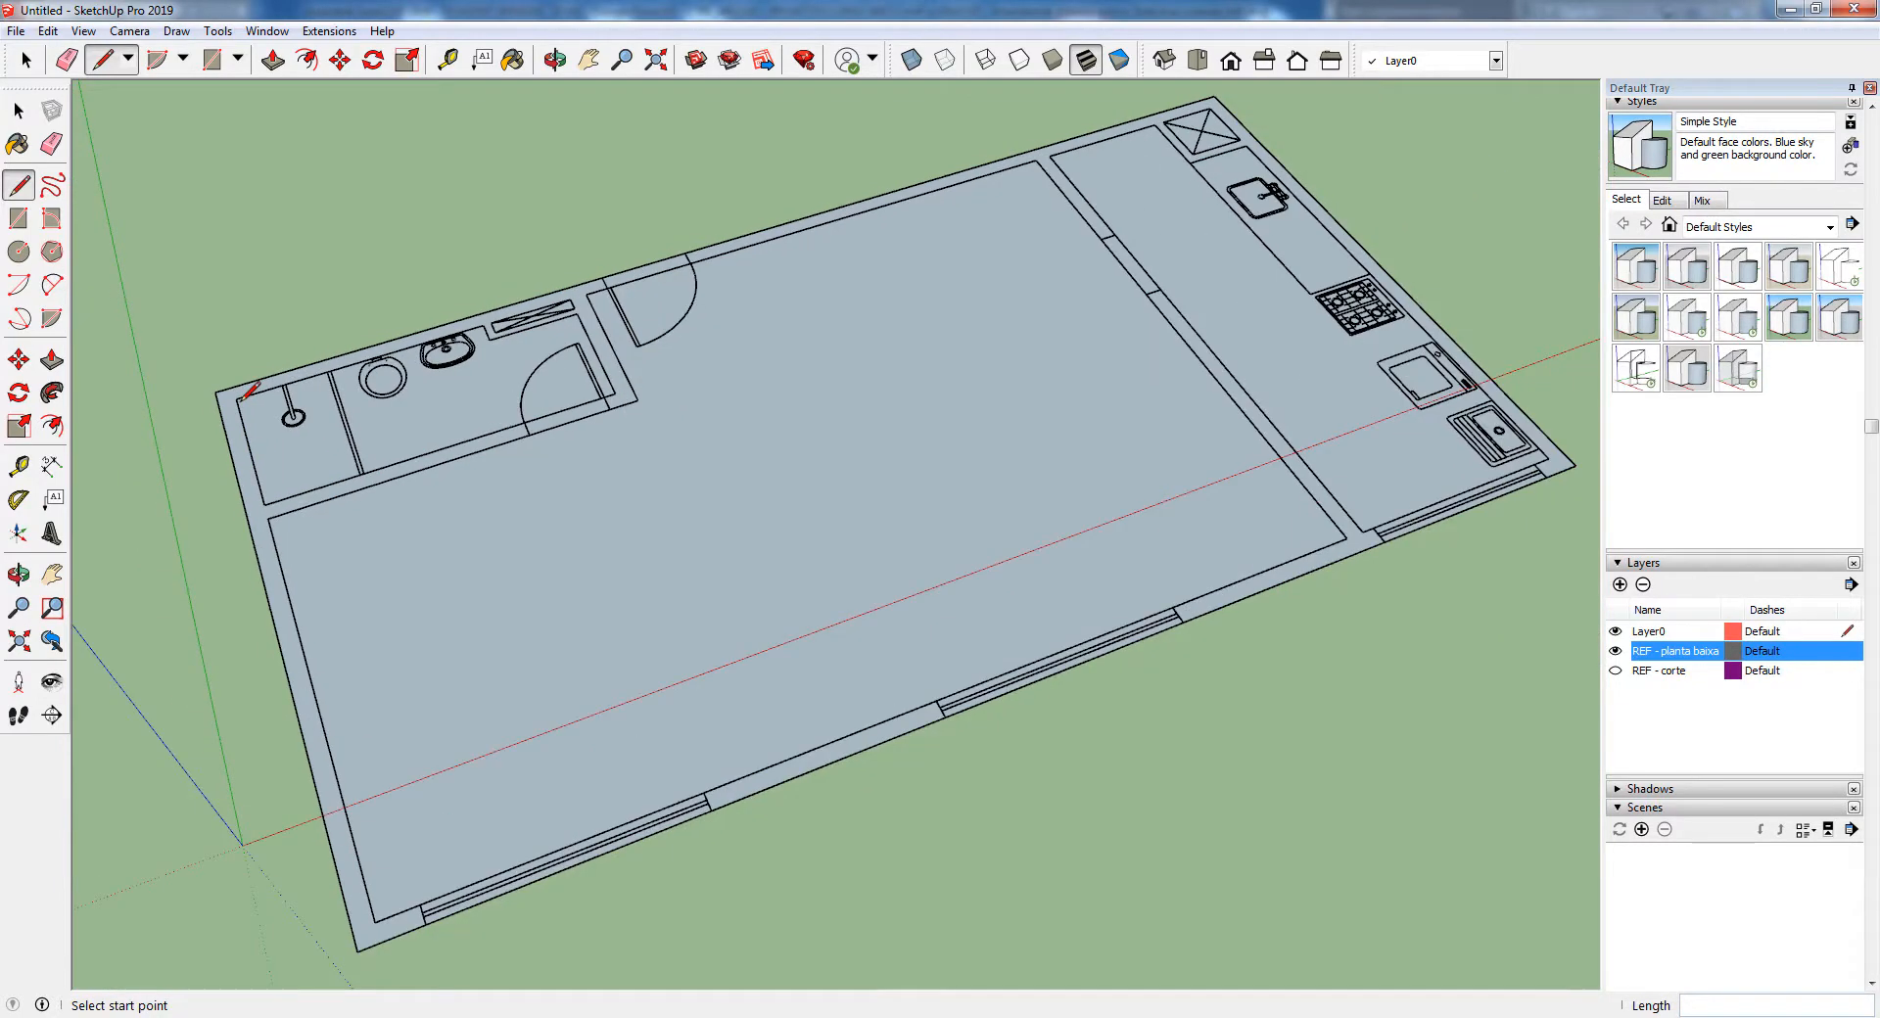
{"action": "left_click", "coordinate": [1616, 651]}
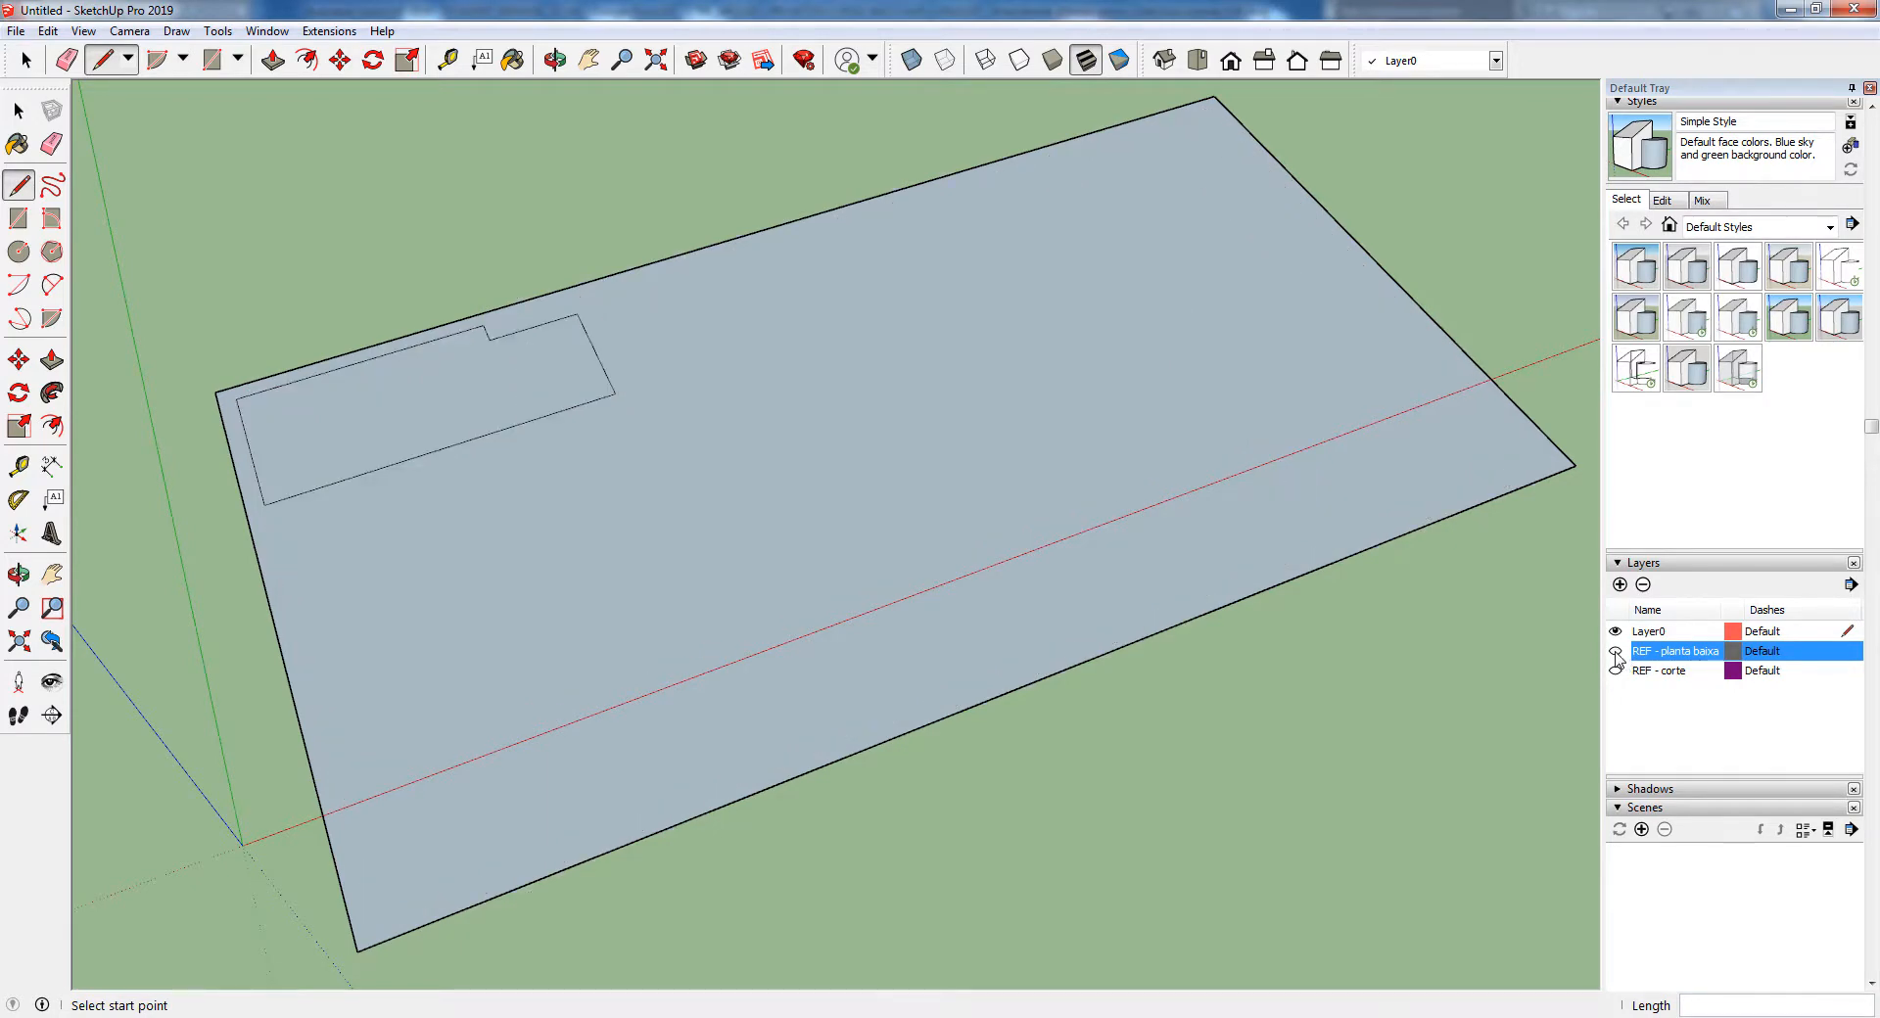
{"action": "left_click", "coordinate": [1615, 651]}
Trace the main room's inner outline with lines, following the bathroom walls and the kitchen partition, and check it by toggling the plan layer
{"action": "left_click", "coordinate": [637, 400]}
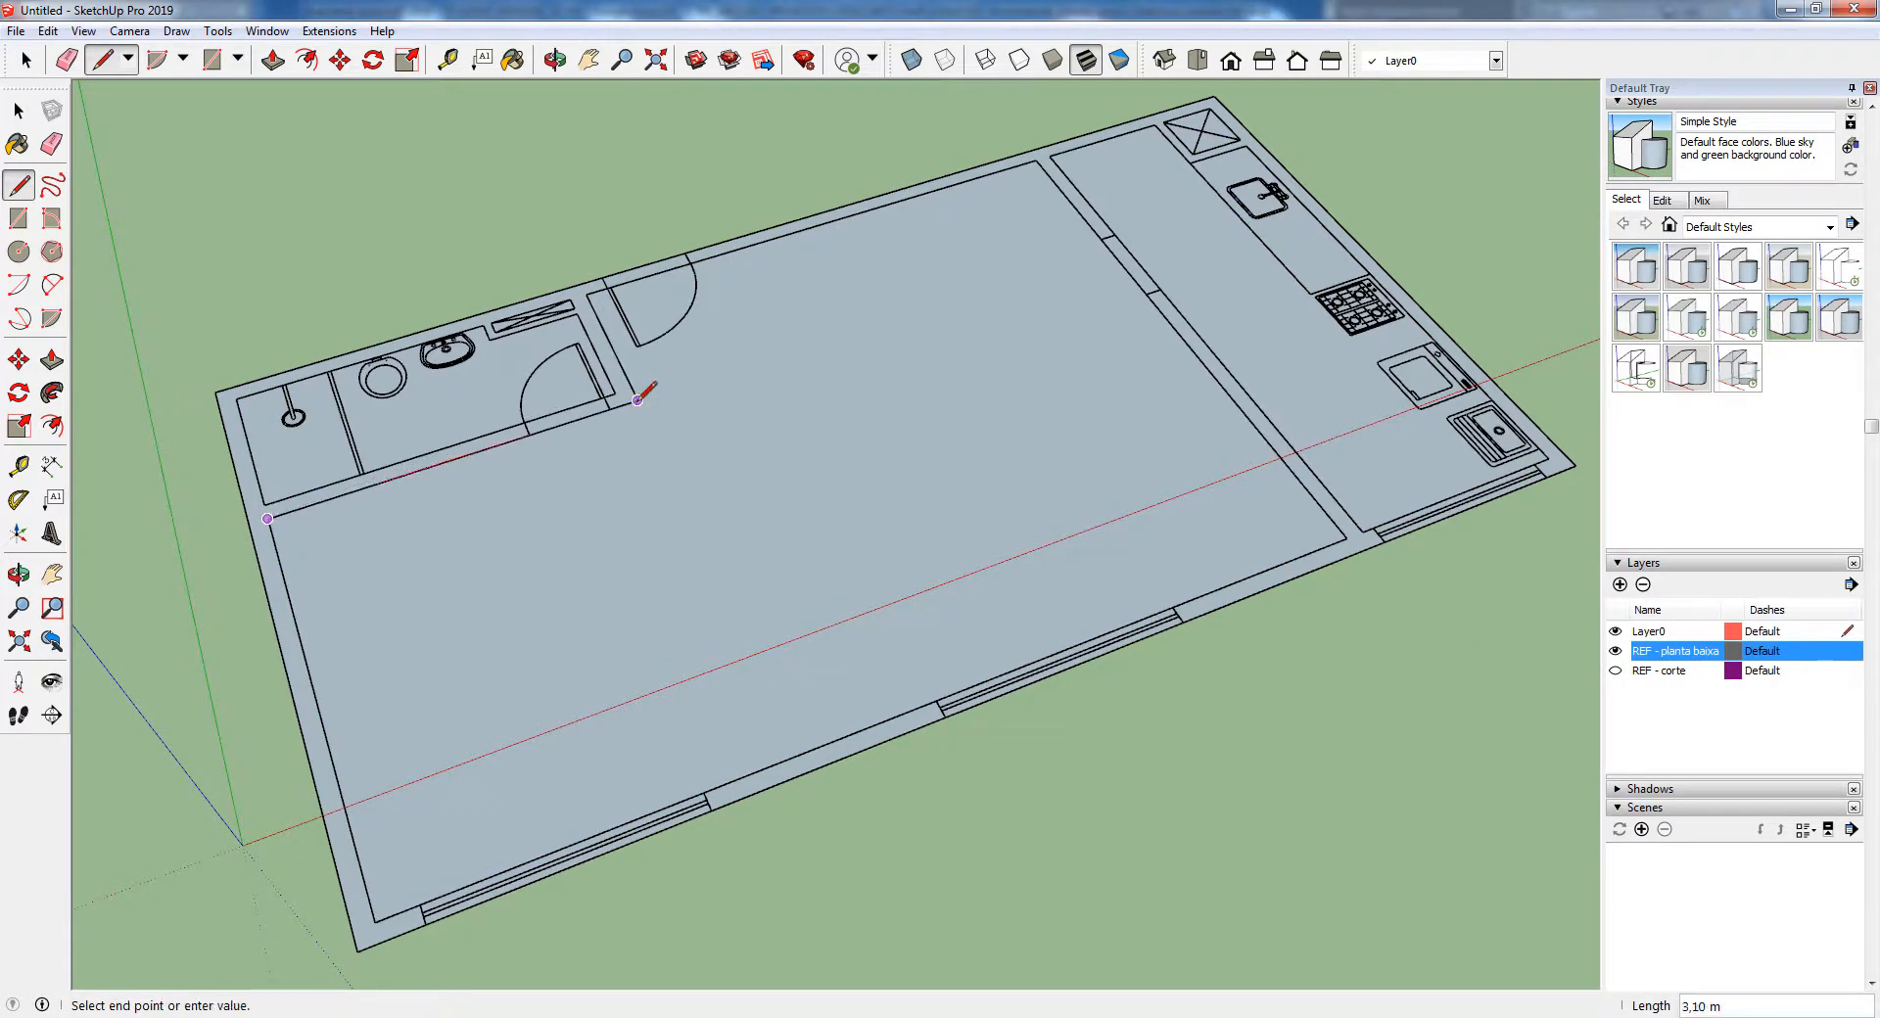
{"action": "left_click", "coordinate": [586, 293]}
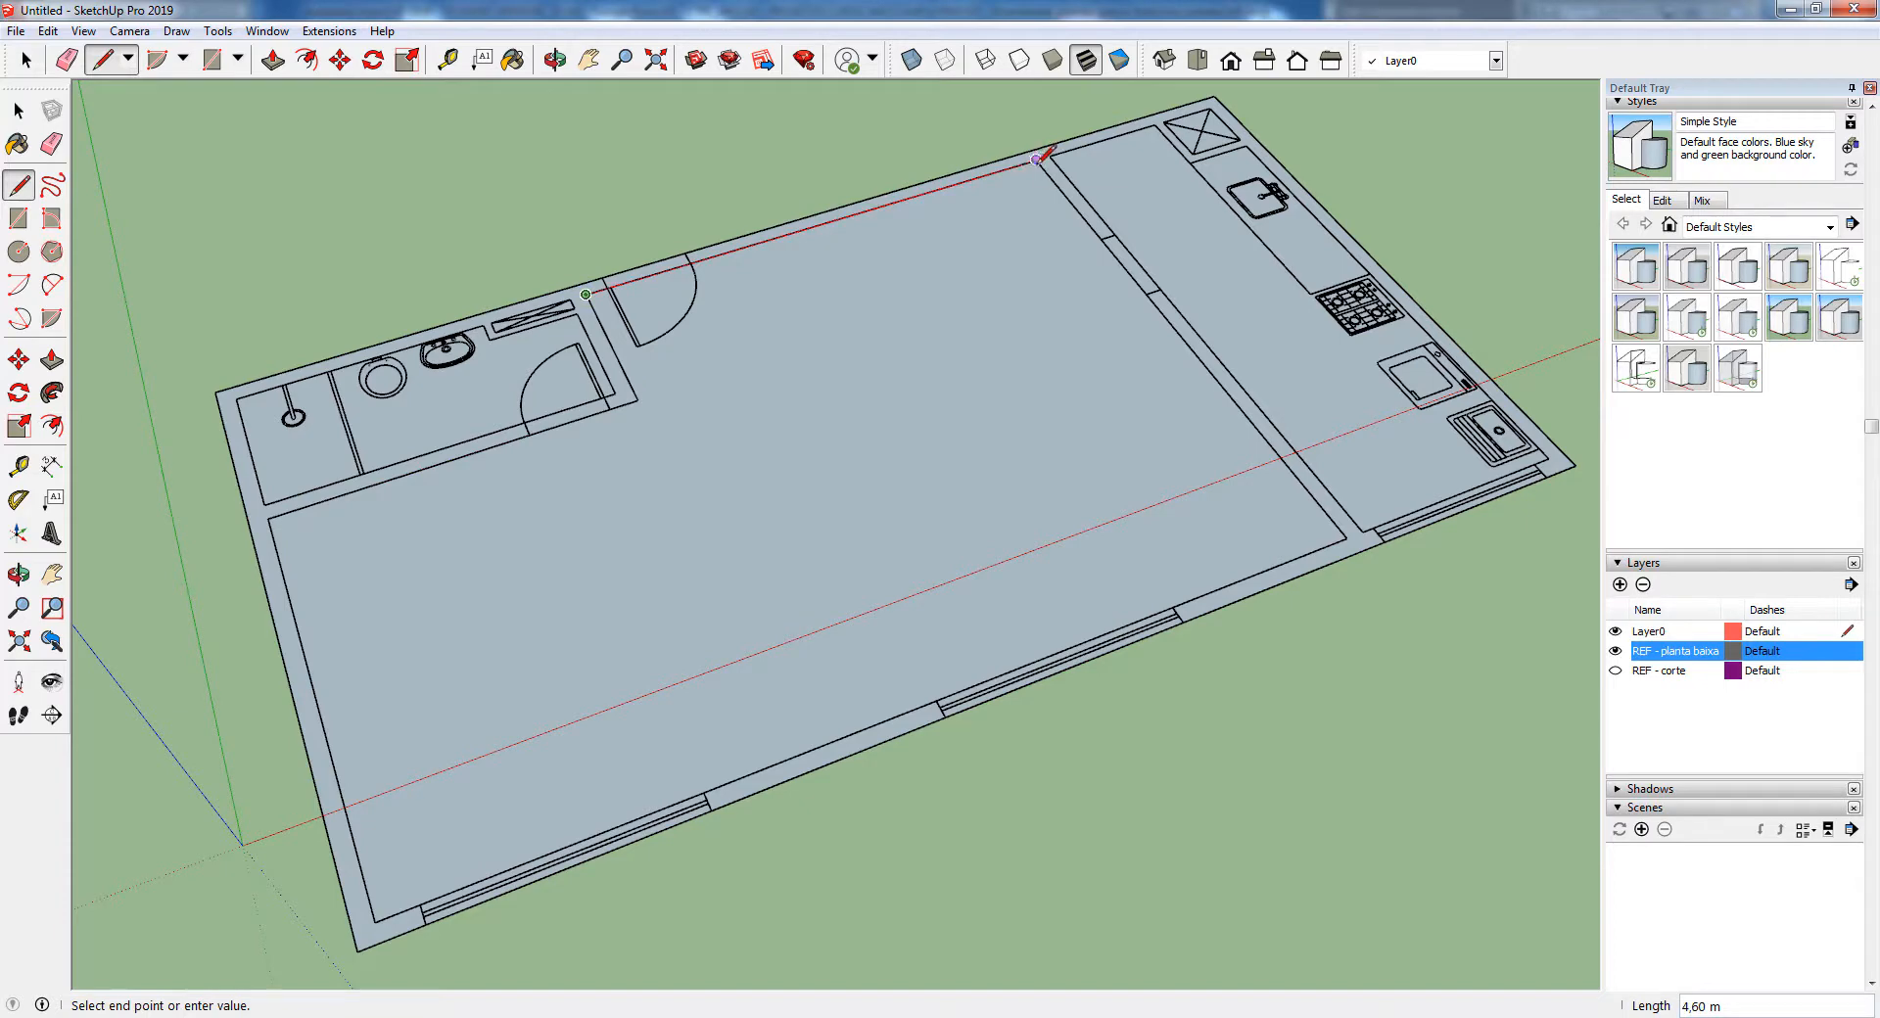
{"action": "left_click", "coordinate": [1037, 159]}
{"action": "left_click", "coordinate": [1346, 538]}
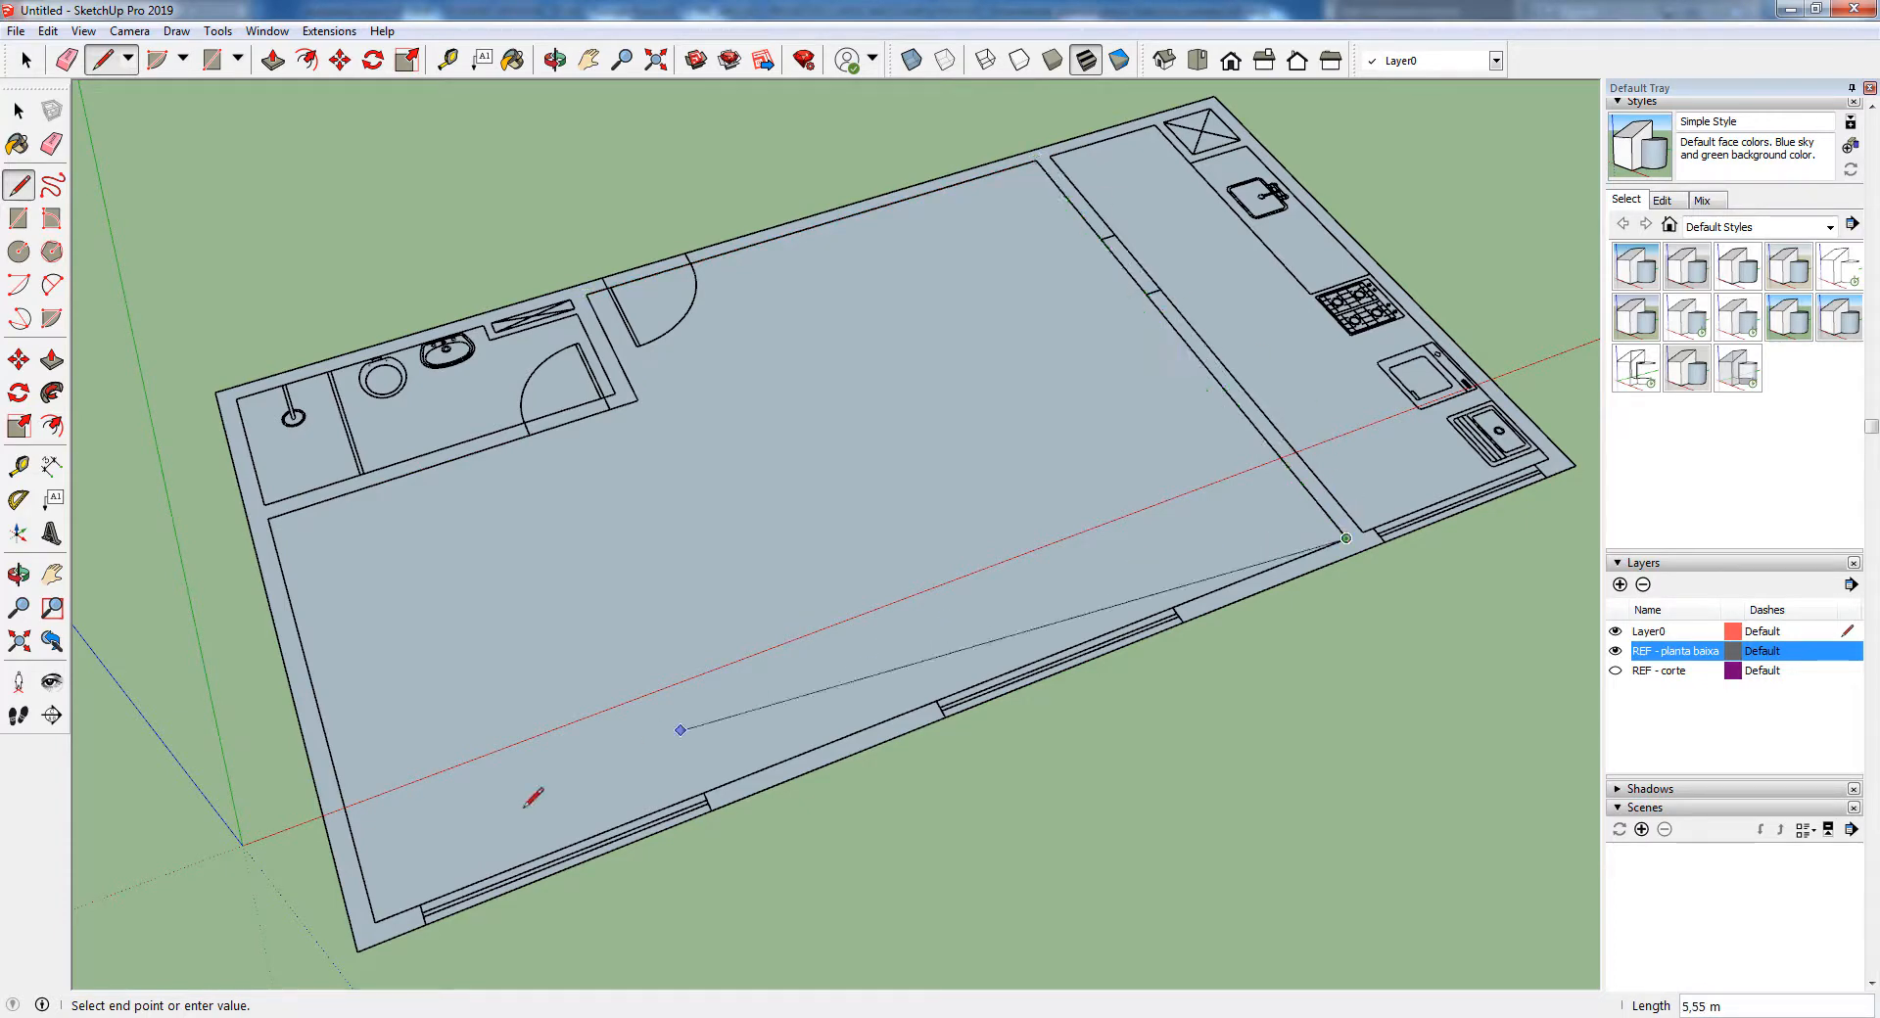
{"action": "left_click", "coordinate": [375, 921]}
{"action": "left_click", "coordinate": [273, 511]}
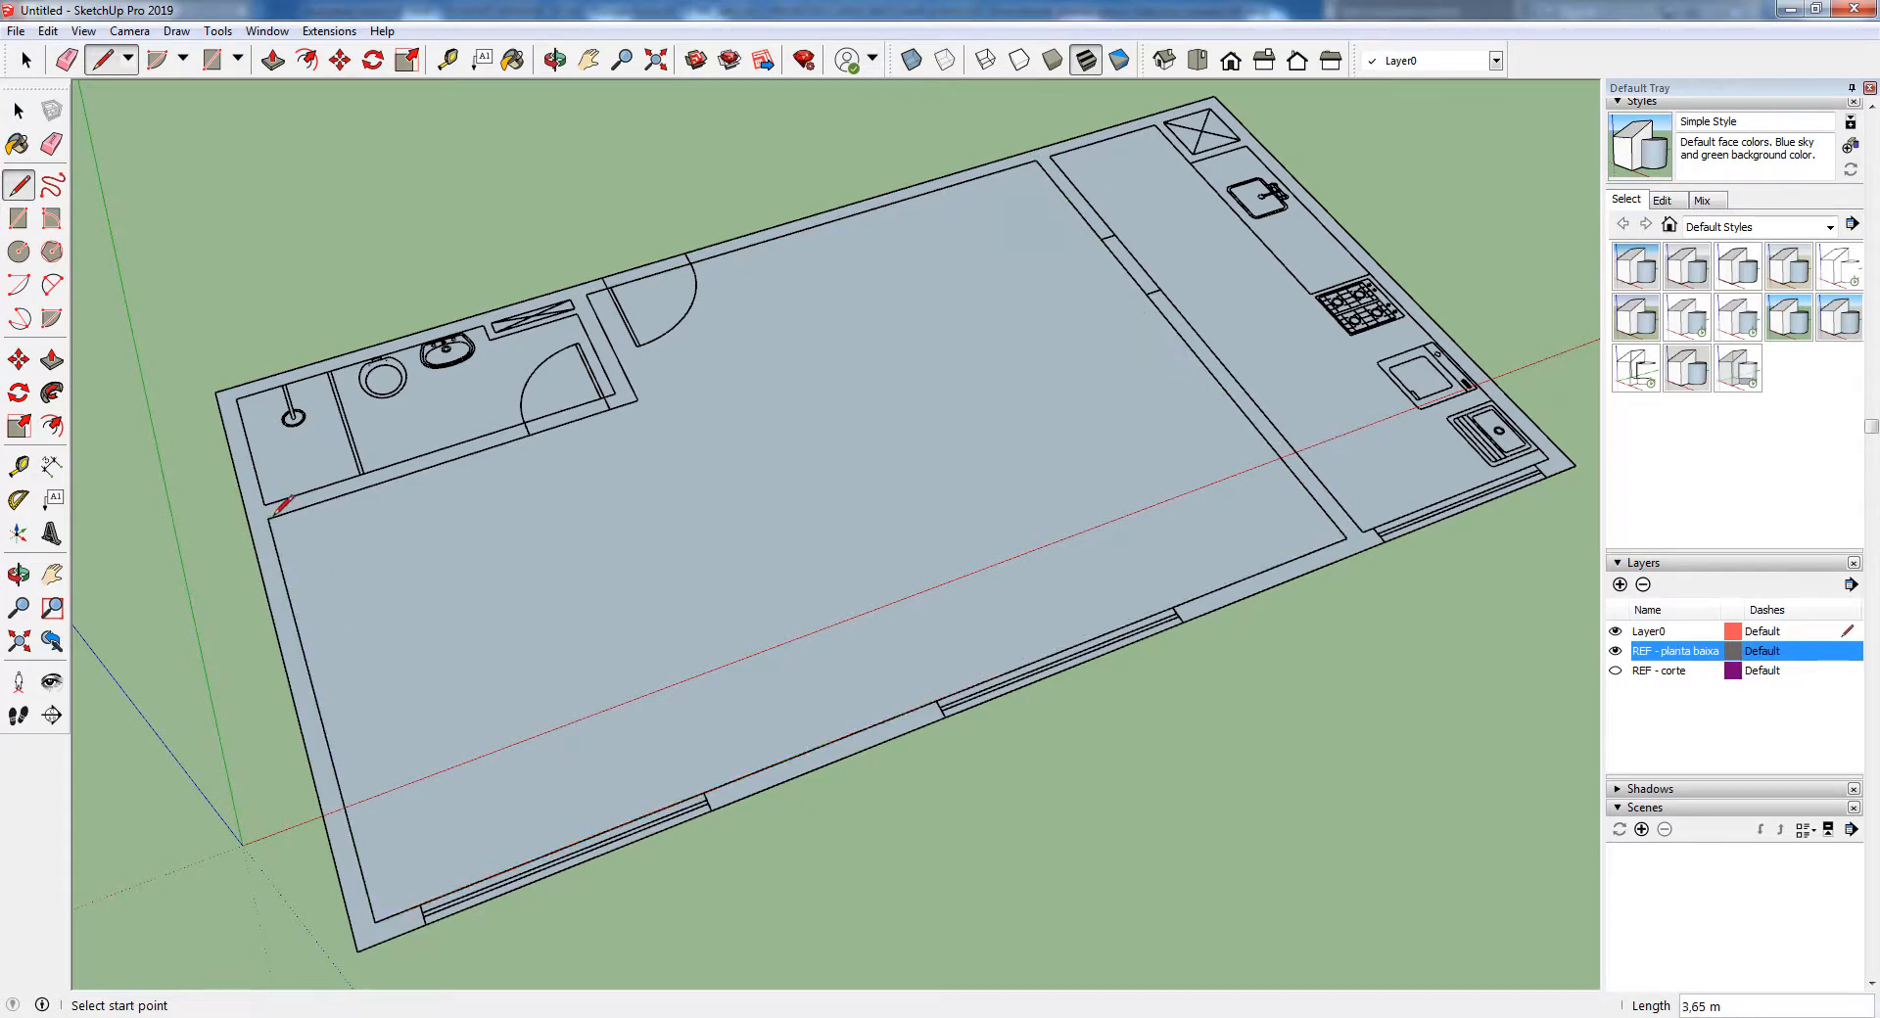
{"action": "left_click", "coordinate": [1616, 651]}
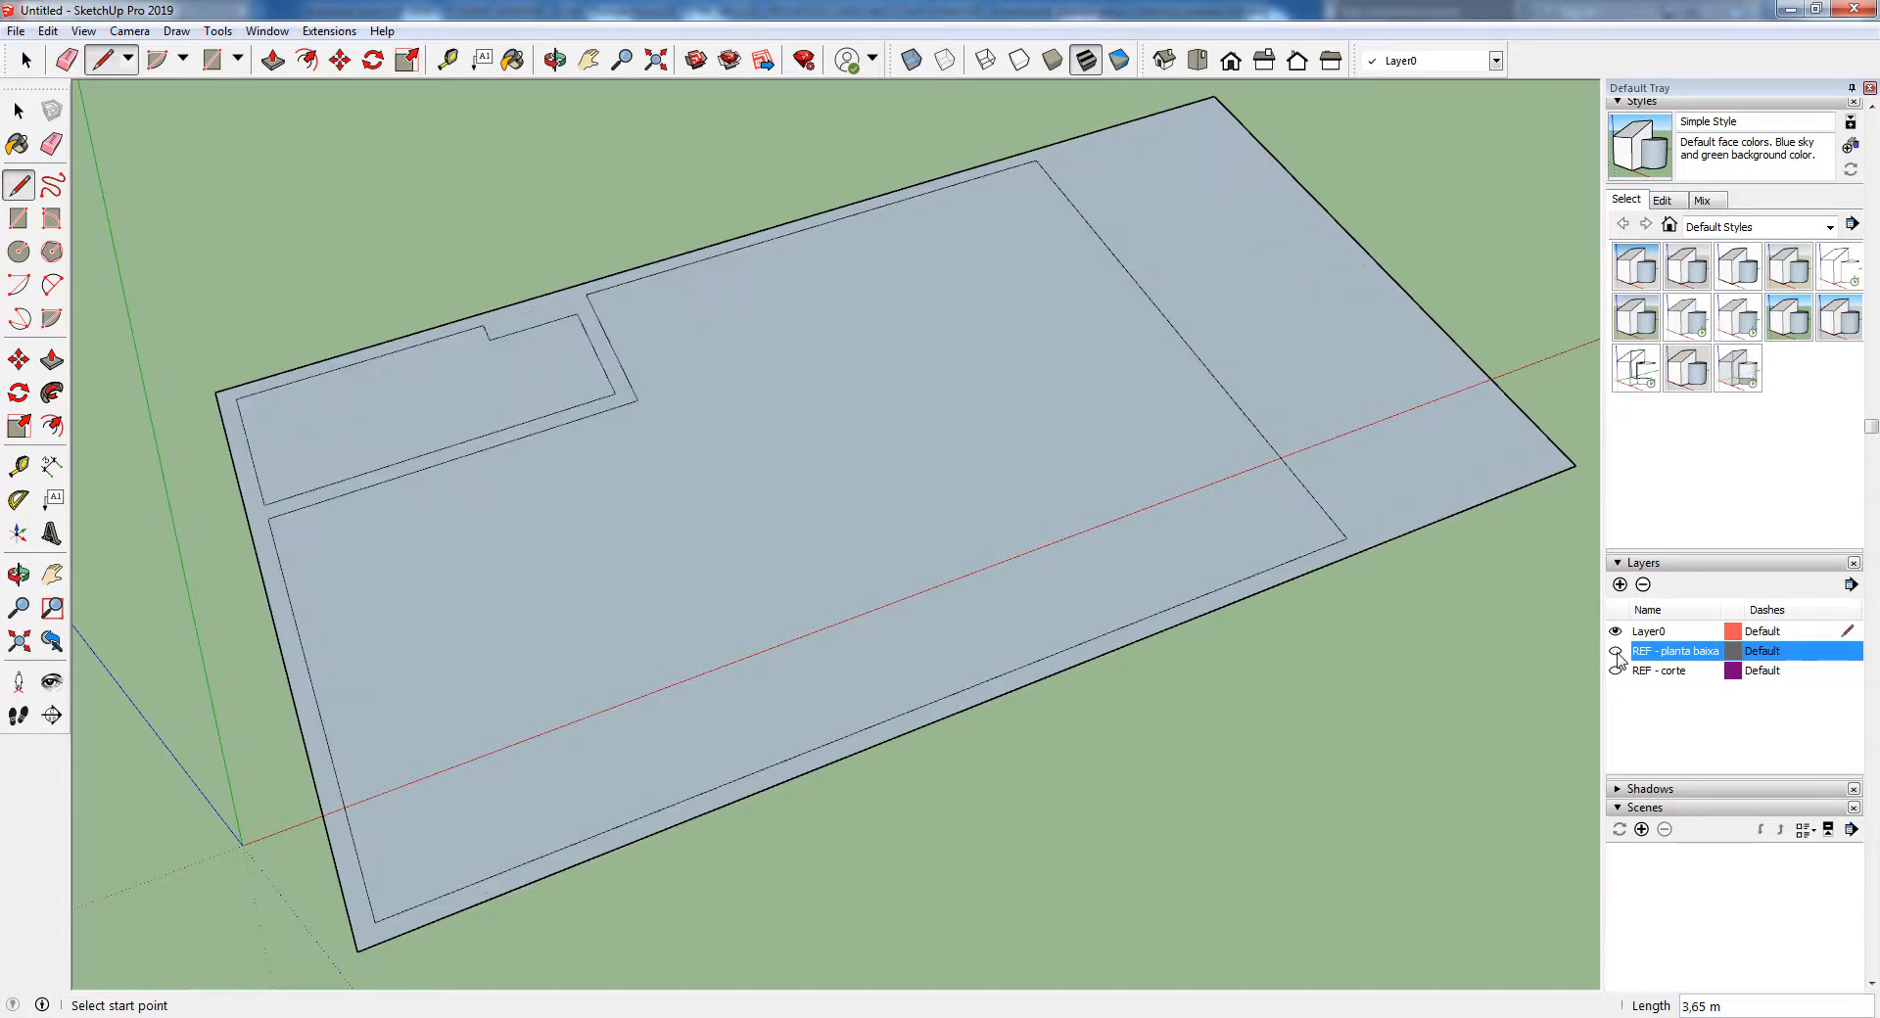
{"action": "left_click", "coordinate": [1616, 651]}
Trace the kitchen's inner outline with lines, notching around the corner shaft, and hide the REF - planta baixa layer
{"action": "middle_click_drag", "start_coordinate": [1189, 505], "coordinate": [995, 574]}
{"action": "scroll", "coordinate": [1001, 196], "scroll_direction": "up", "scroll_amount": 3}
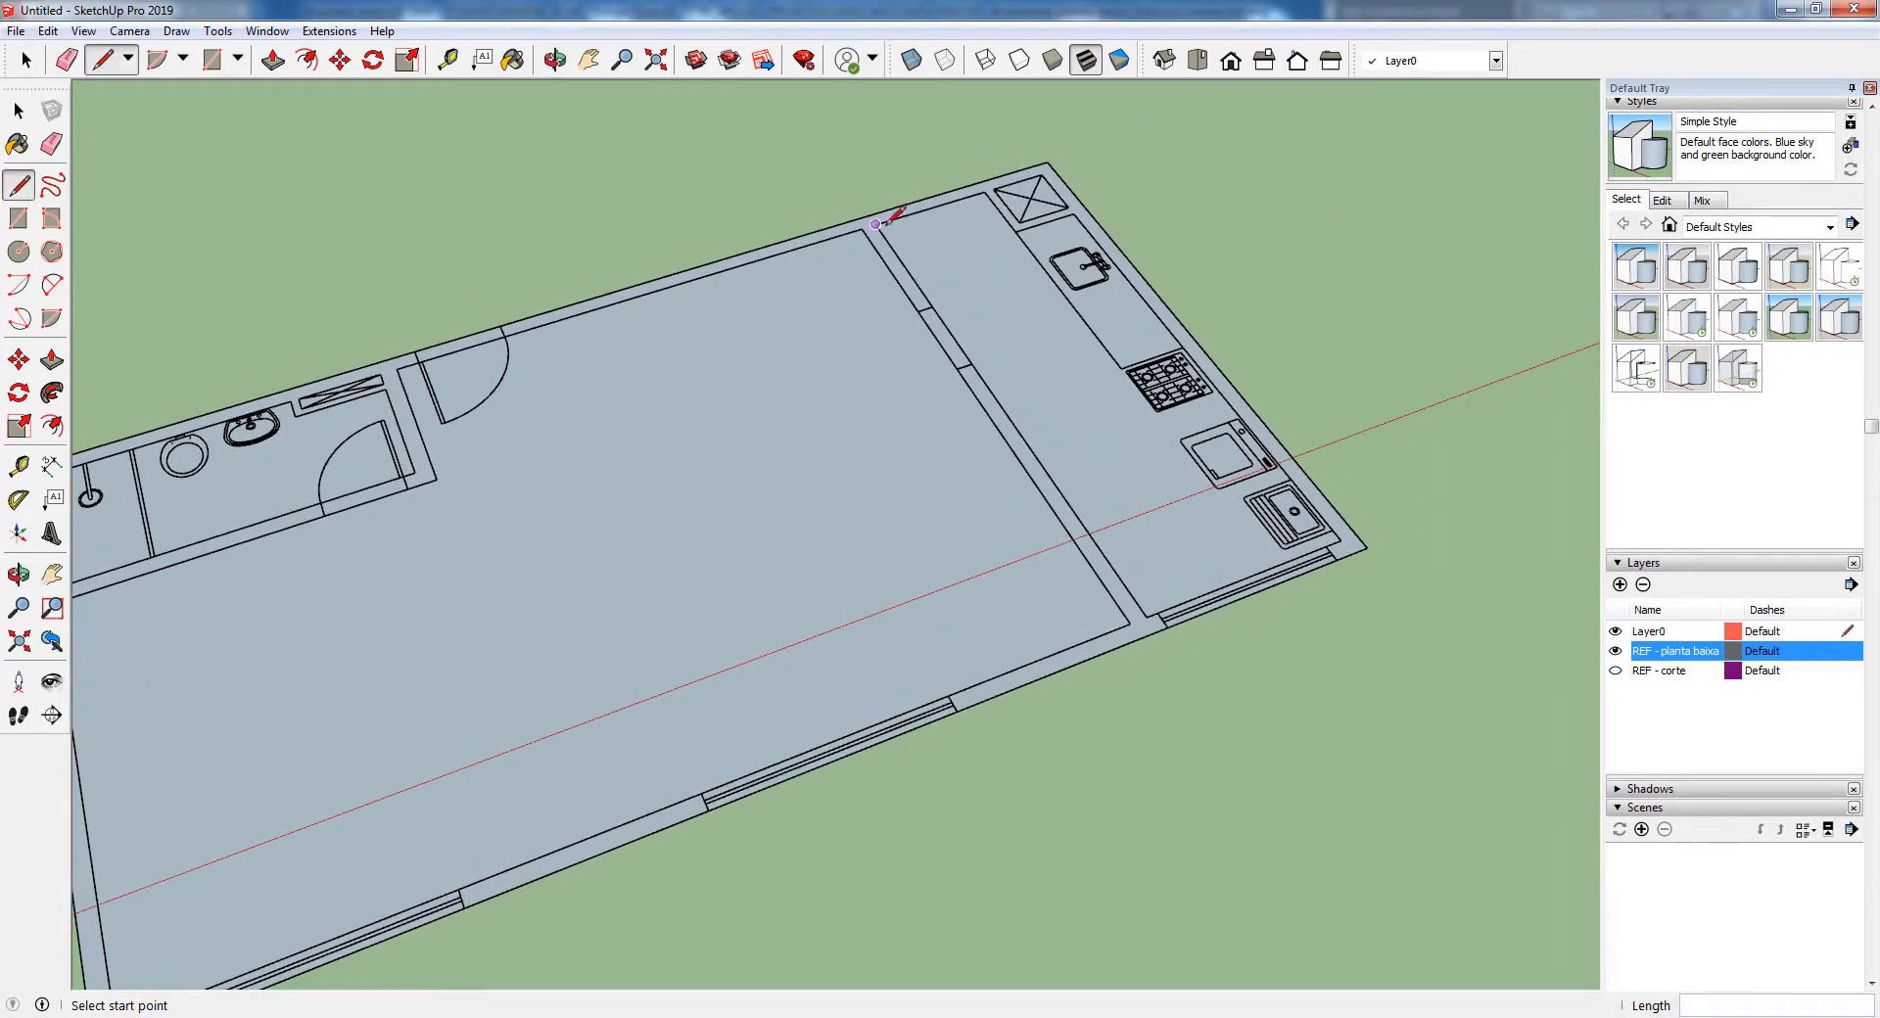
{"action": "left_click", "coordinate": [984, 192]}
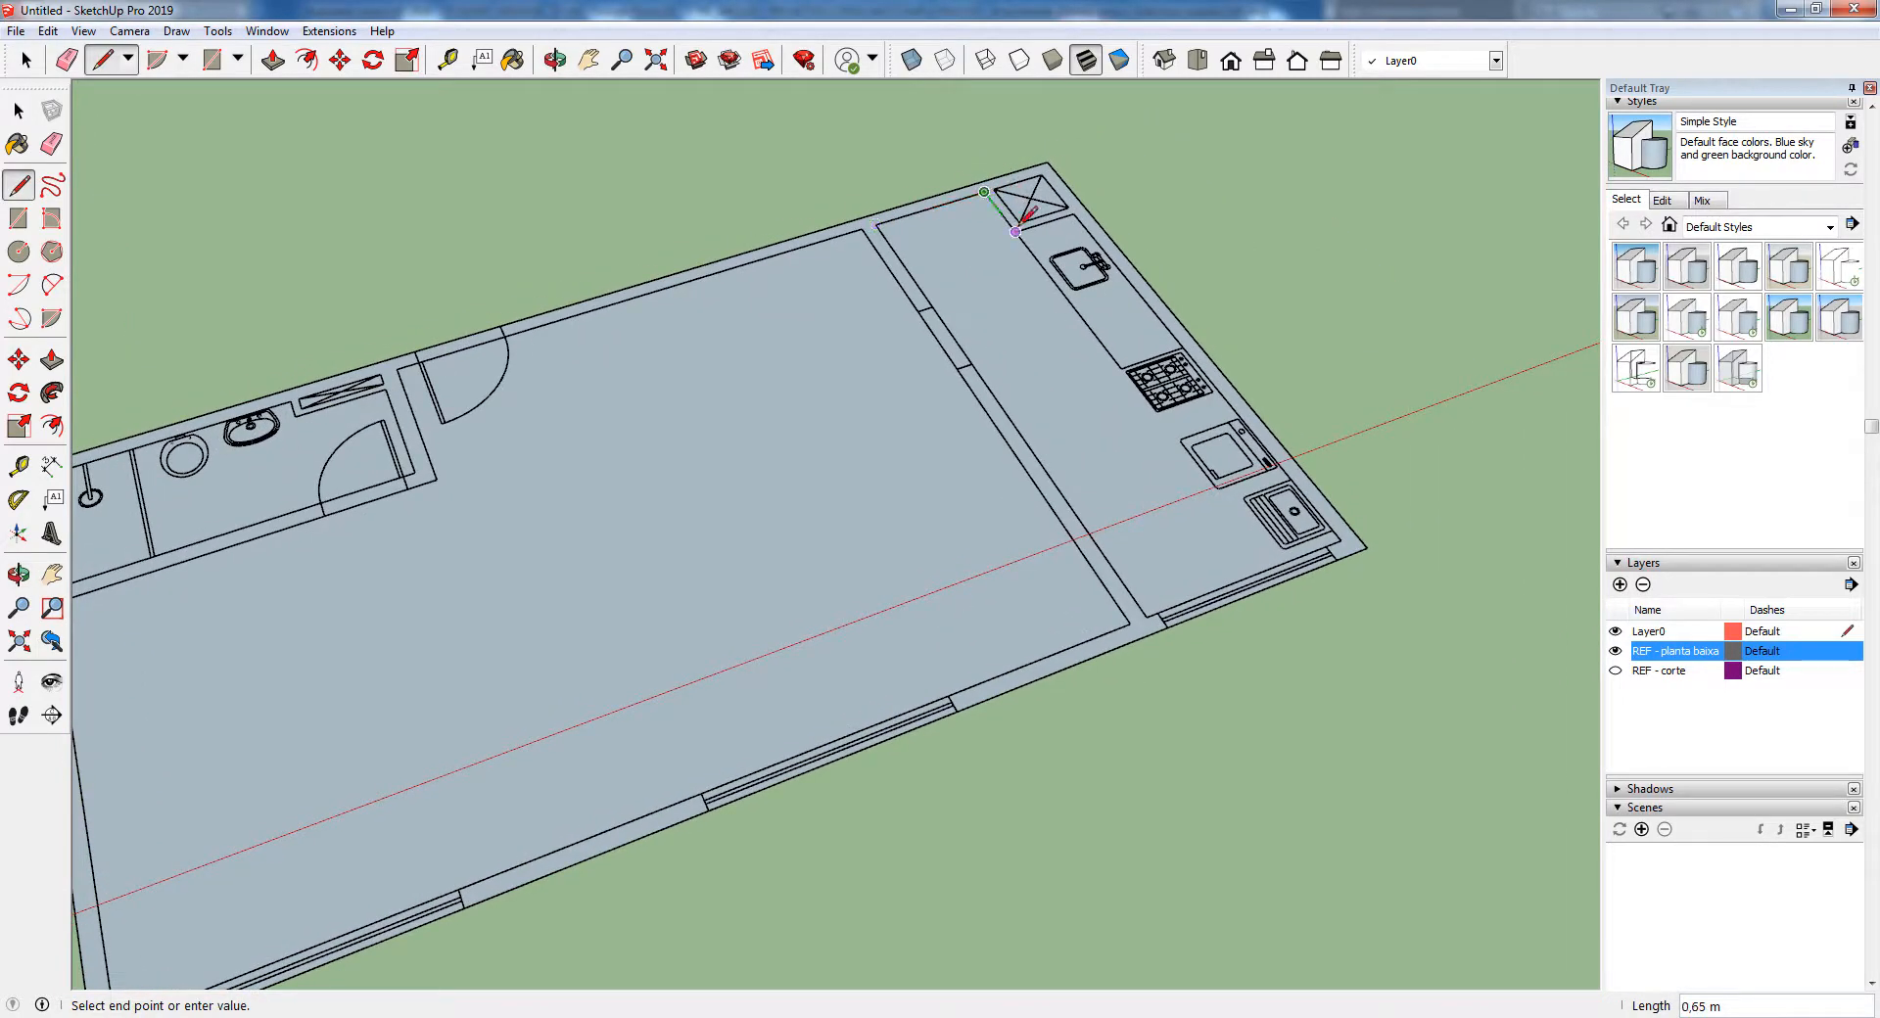
{"action": "left_click", "coordinate": [1073, 212]}
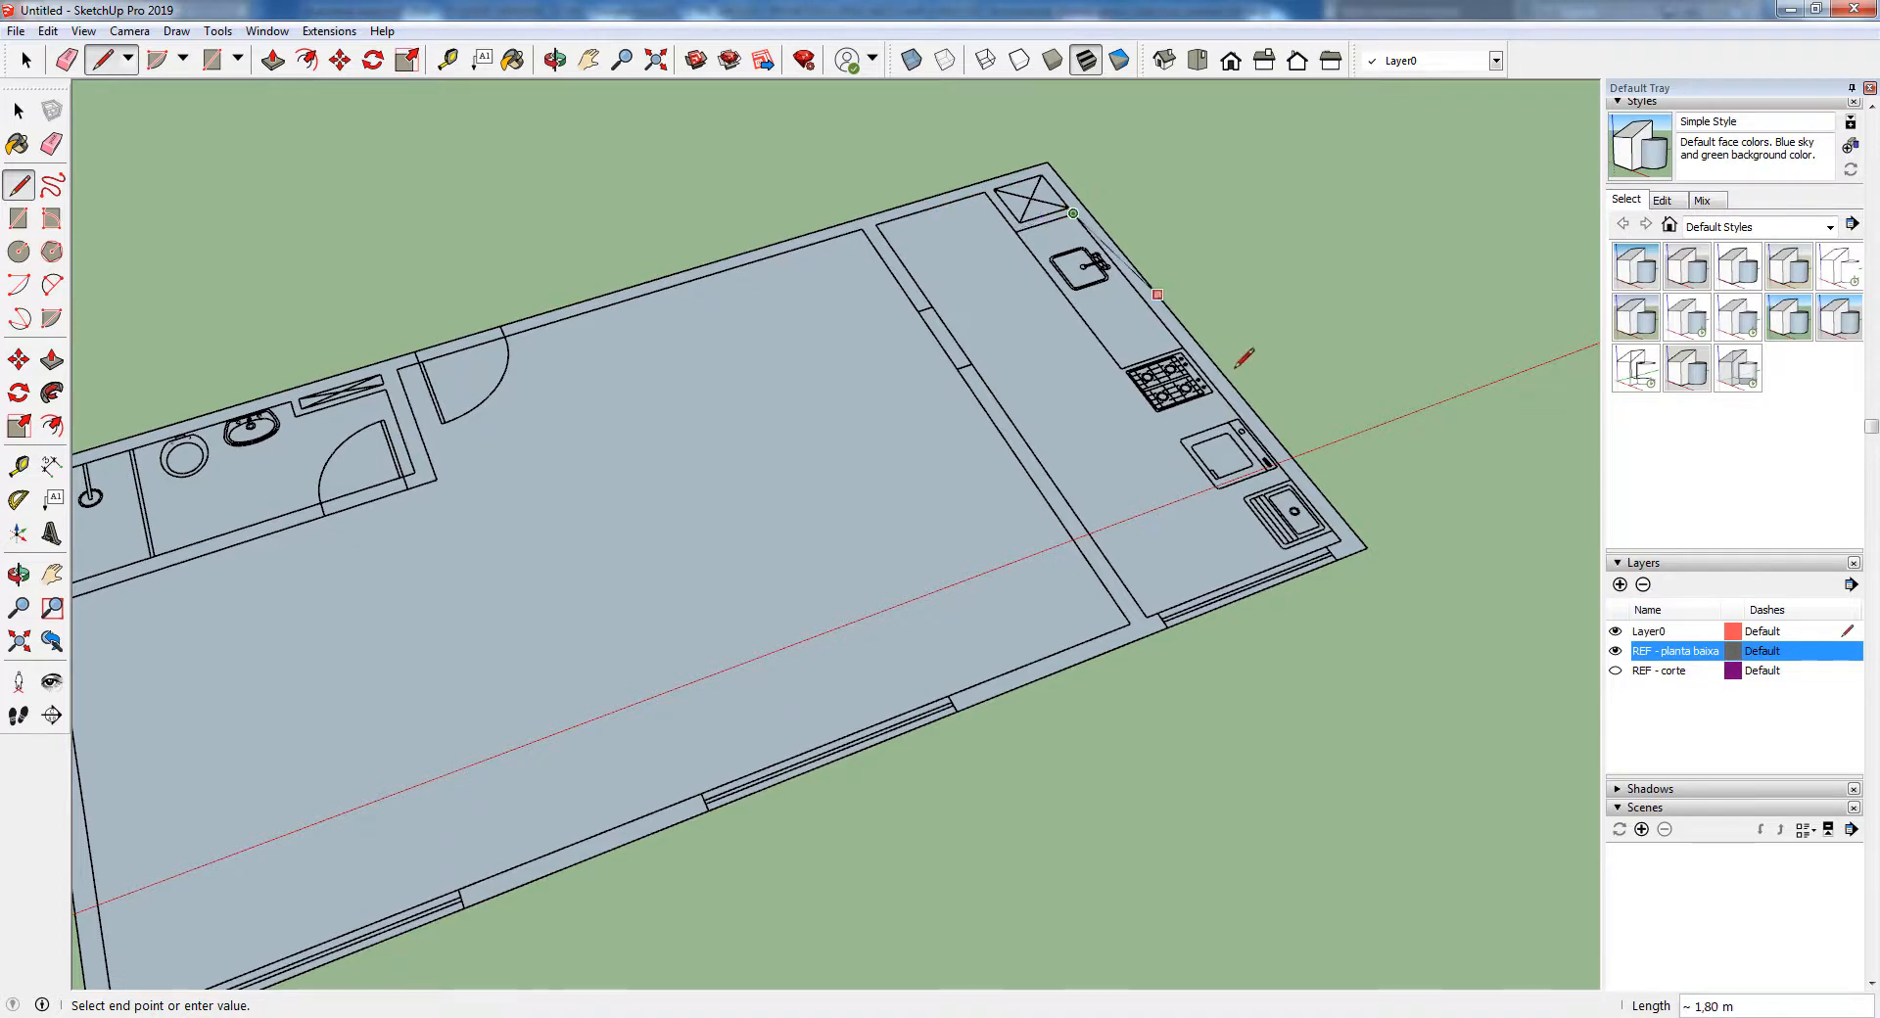
{"action": "left_click", "coordinate": [1341, 540]}
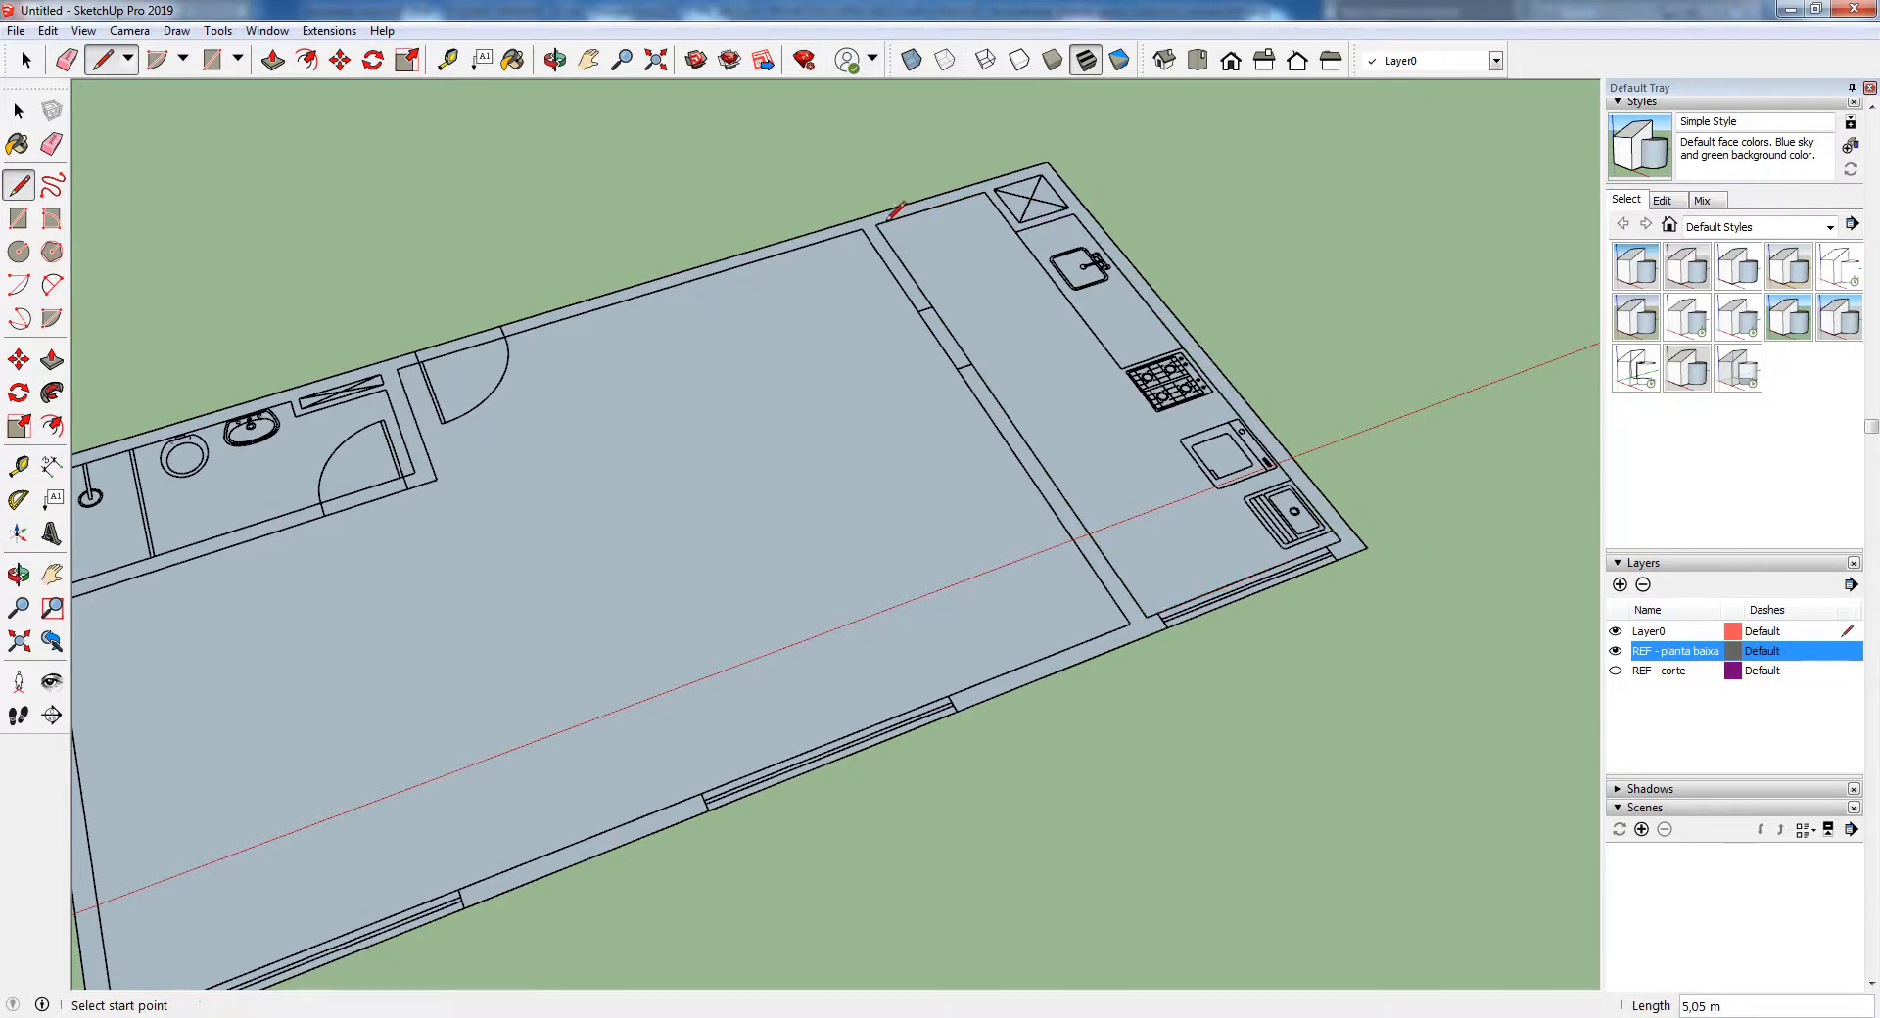
{"action": "left_click", "coordinate": [1615, 651]}
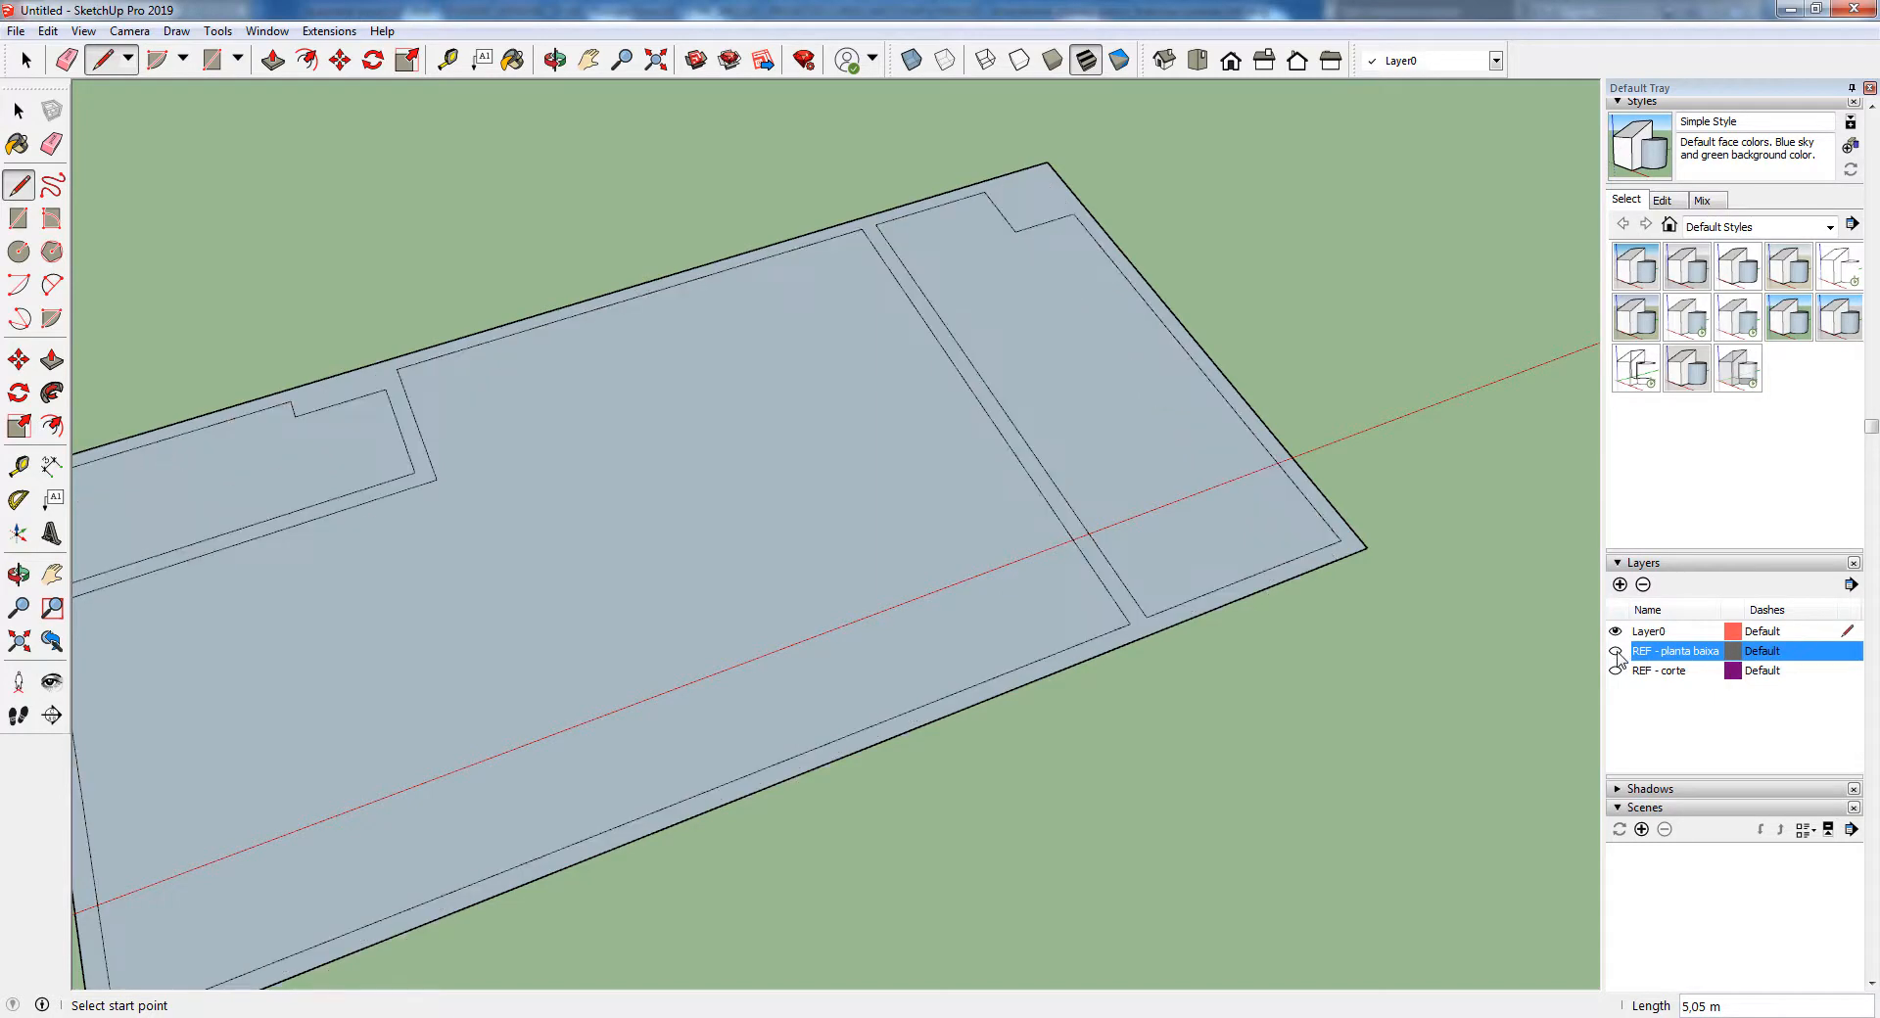
Show the REF - corte section layer, compare its position with the REF - planta baixa layer, and leave the plan layer hidden
{"action": "scroll", "coordinate": [1117, 401], "scroll_direction": "down", "scroll_amount": 3}
{"action": "mouse_move", "coordinate": [1125, 549]}
{"action": "middle_mouse_down"}
{"action": "mouse_move", "coordinate": [1217, 483]}
{"action": "mouse_move", "coordinate": [1126, 588]}
{"action": "middle_mouse_up"}
{"action": "middle_click_drag", "start_coordinate": [812, 526], "coordinate": [858, 392]}
{"action": "key", "text": "p"}
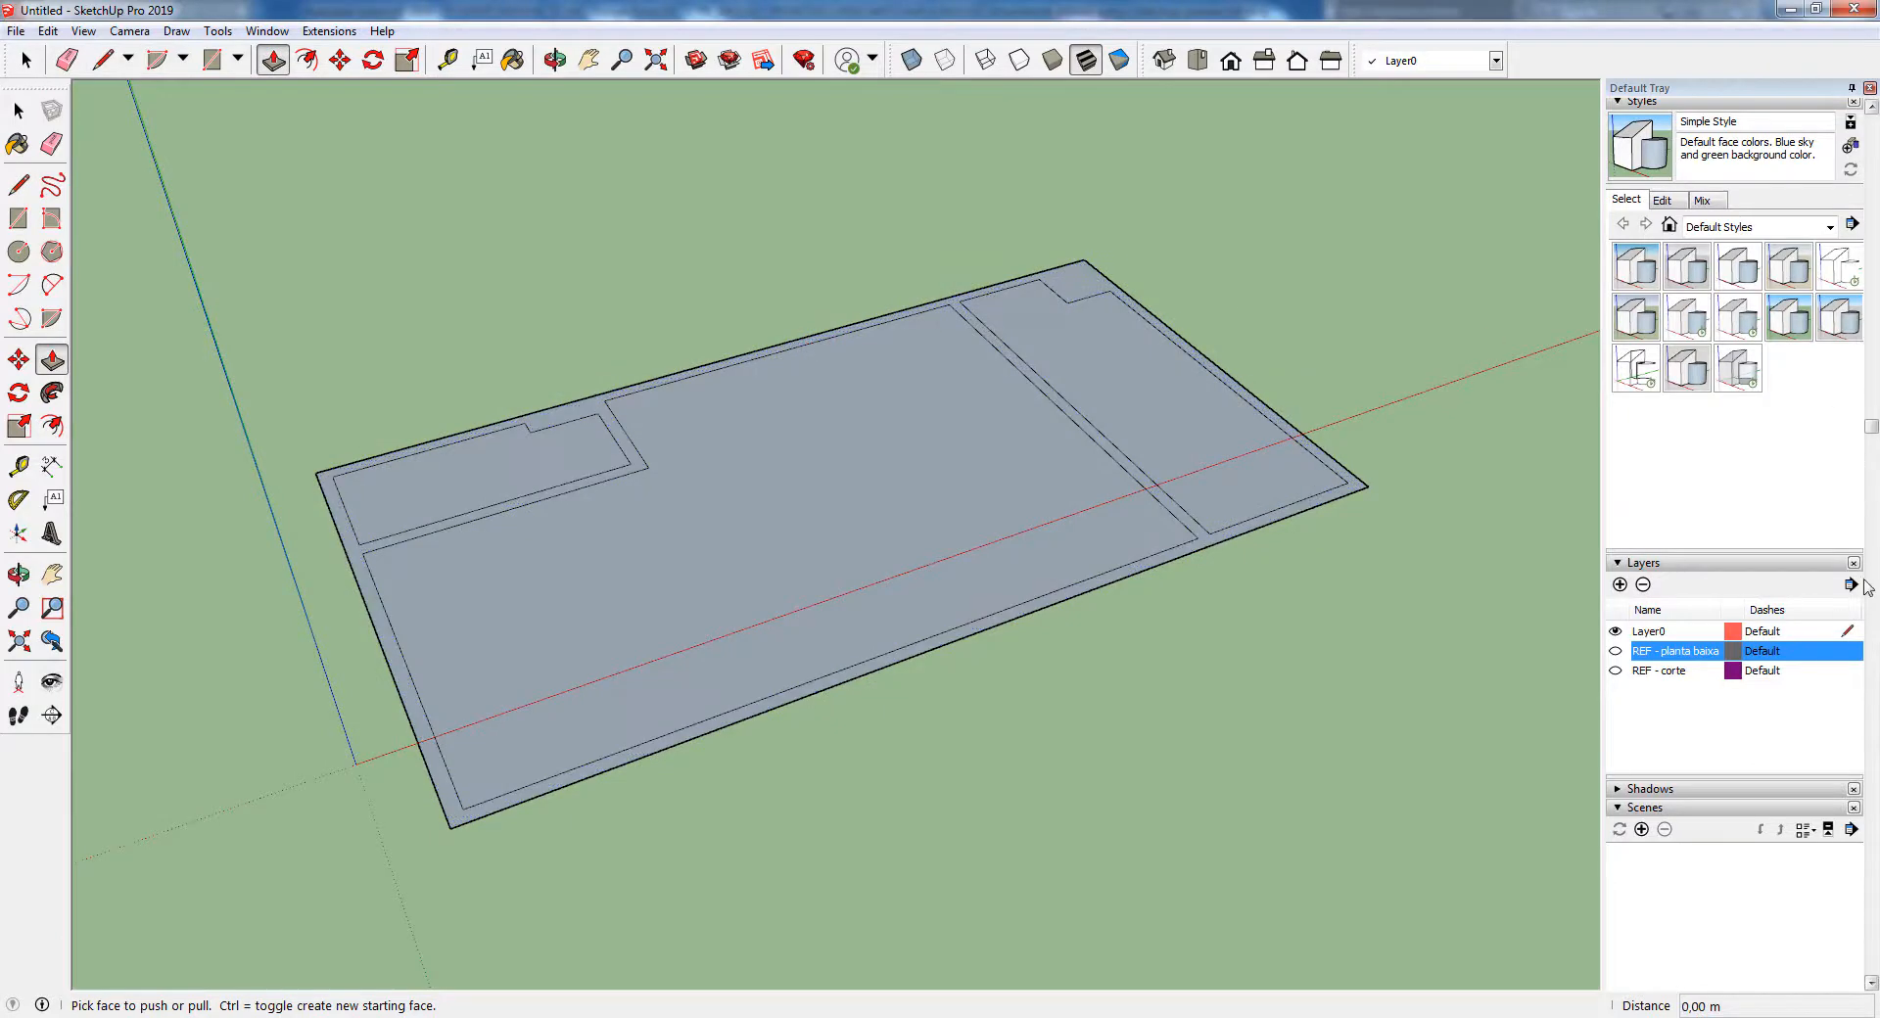
{"action": "left_click", "coordinate": [1615, 671]}
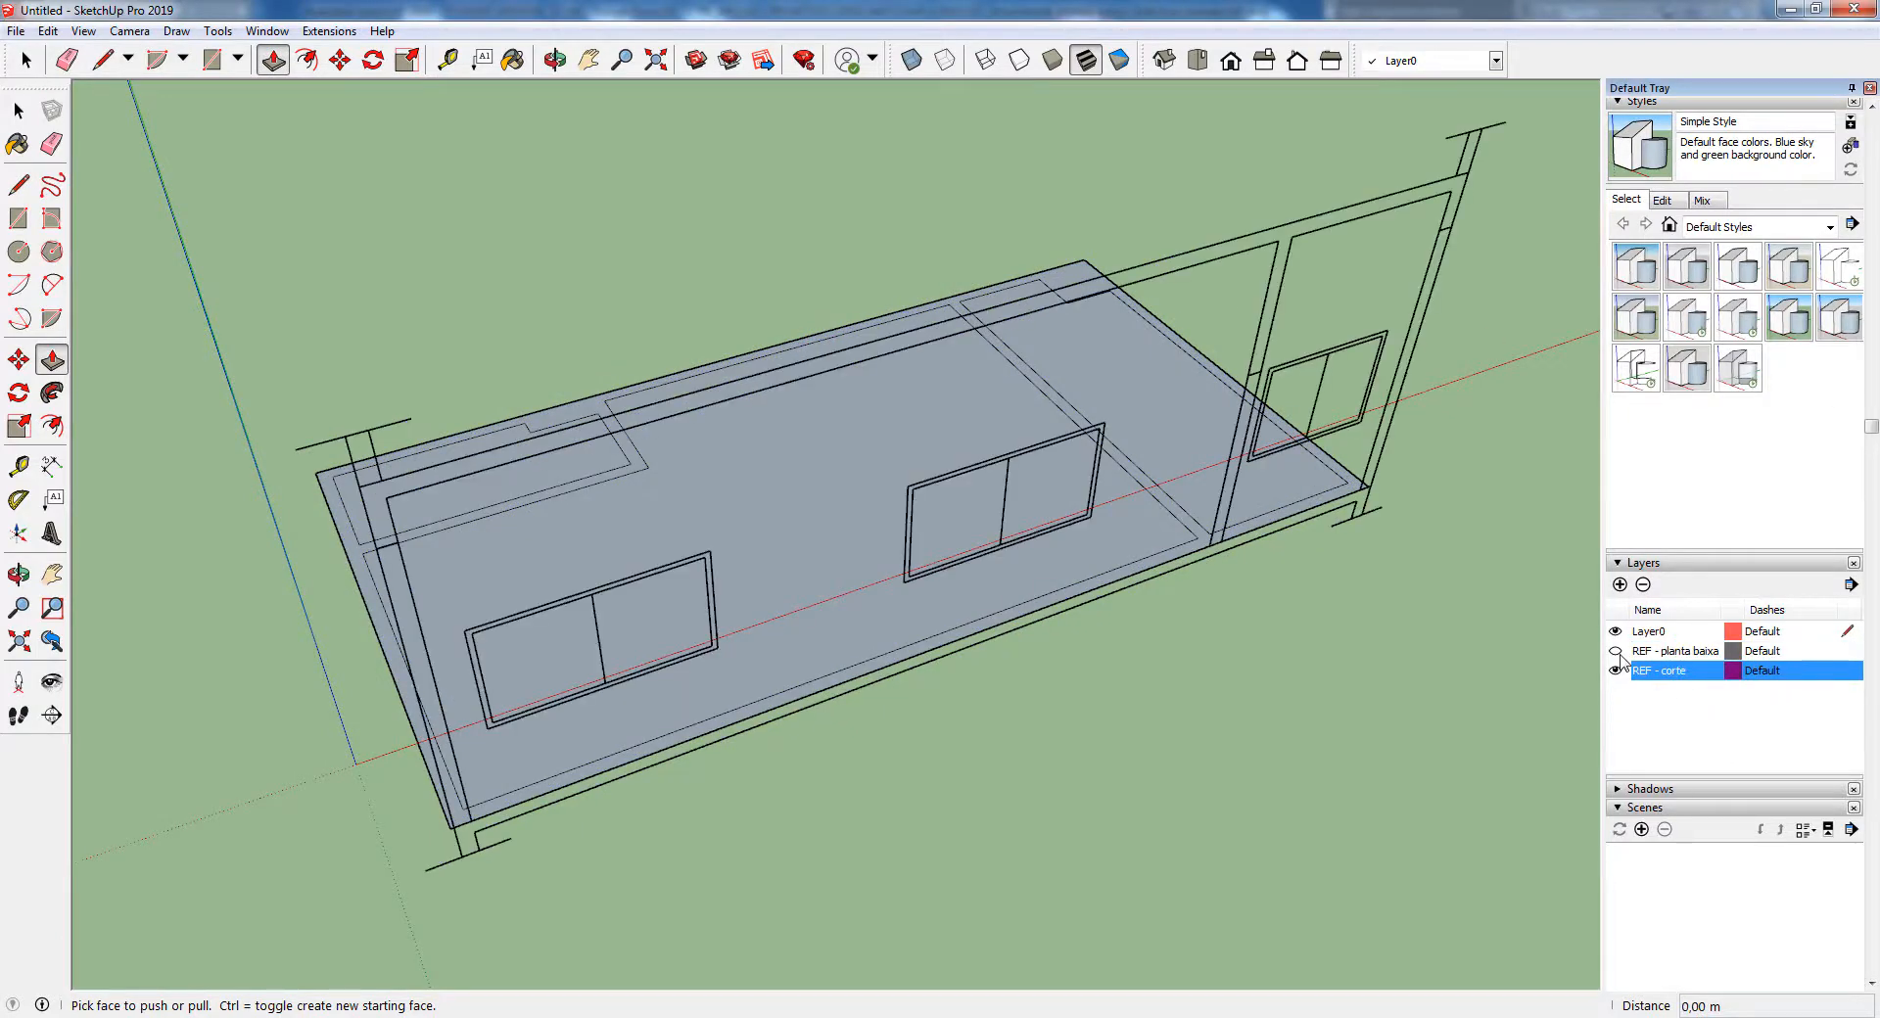
{"action": "left_click", "coordinate": [1615, 651]}
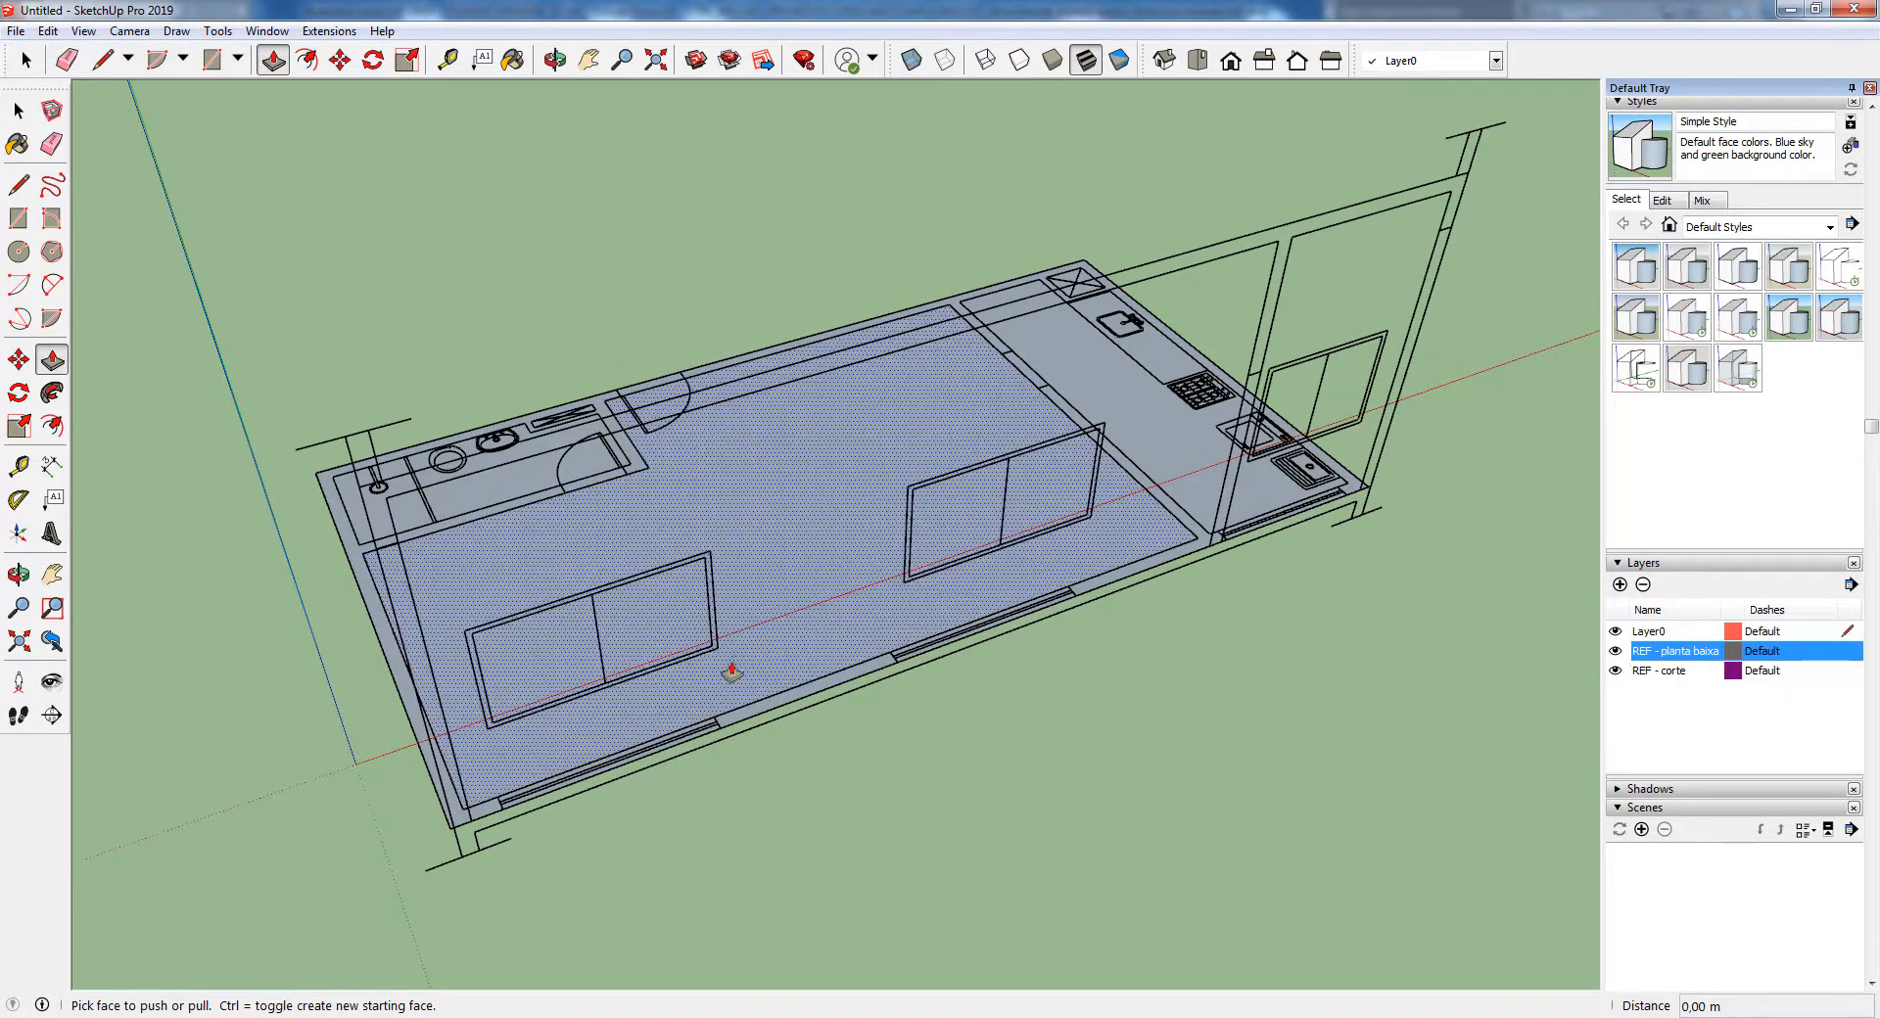
{"action": "middle_click_drag", "start_coordinate": [944, 806], "coordinate": [1527, 659]}
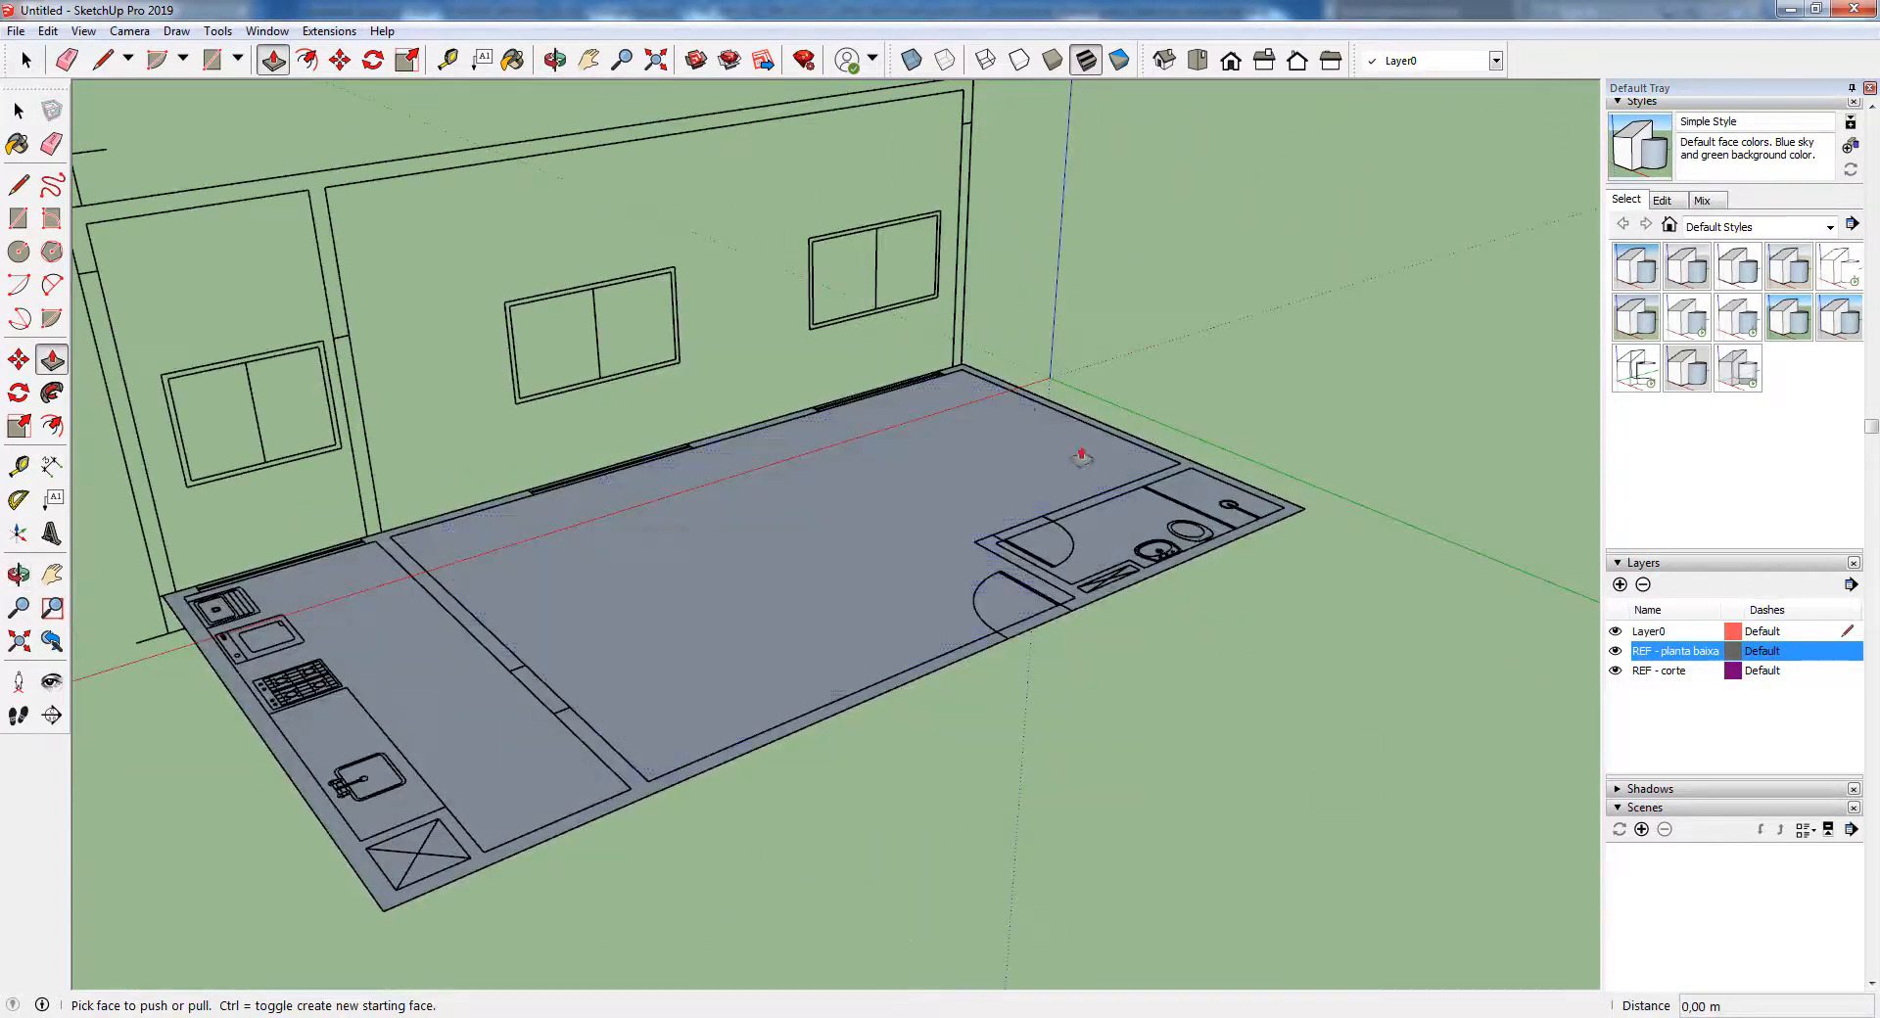
{"action": "scroll", "coordinate": [1268, 569], "scroll_direction": "down", "scroll_amount": 2}
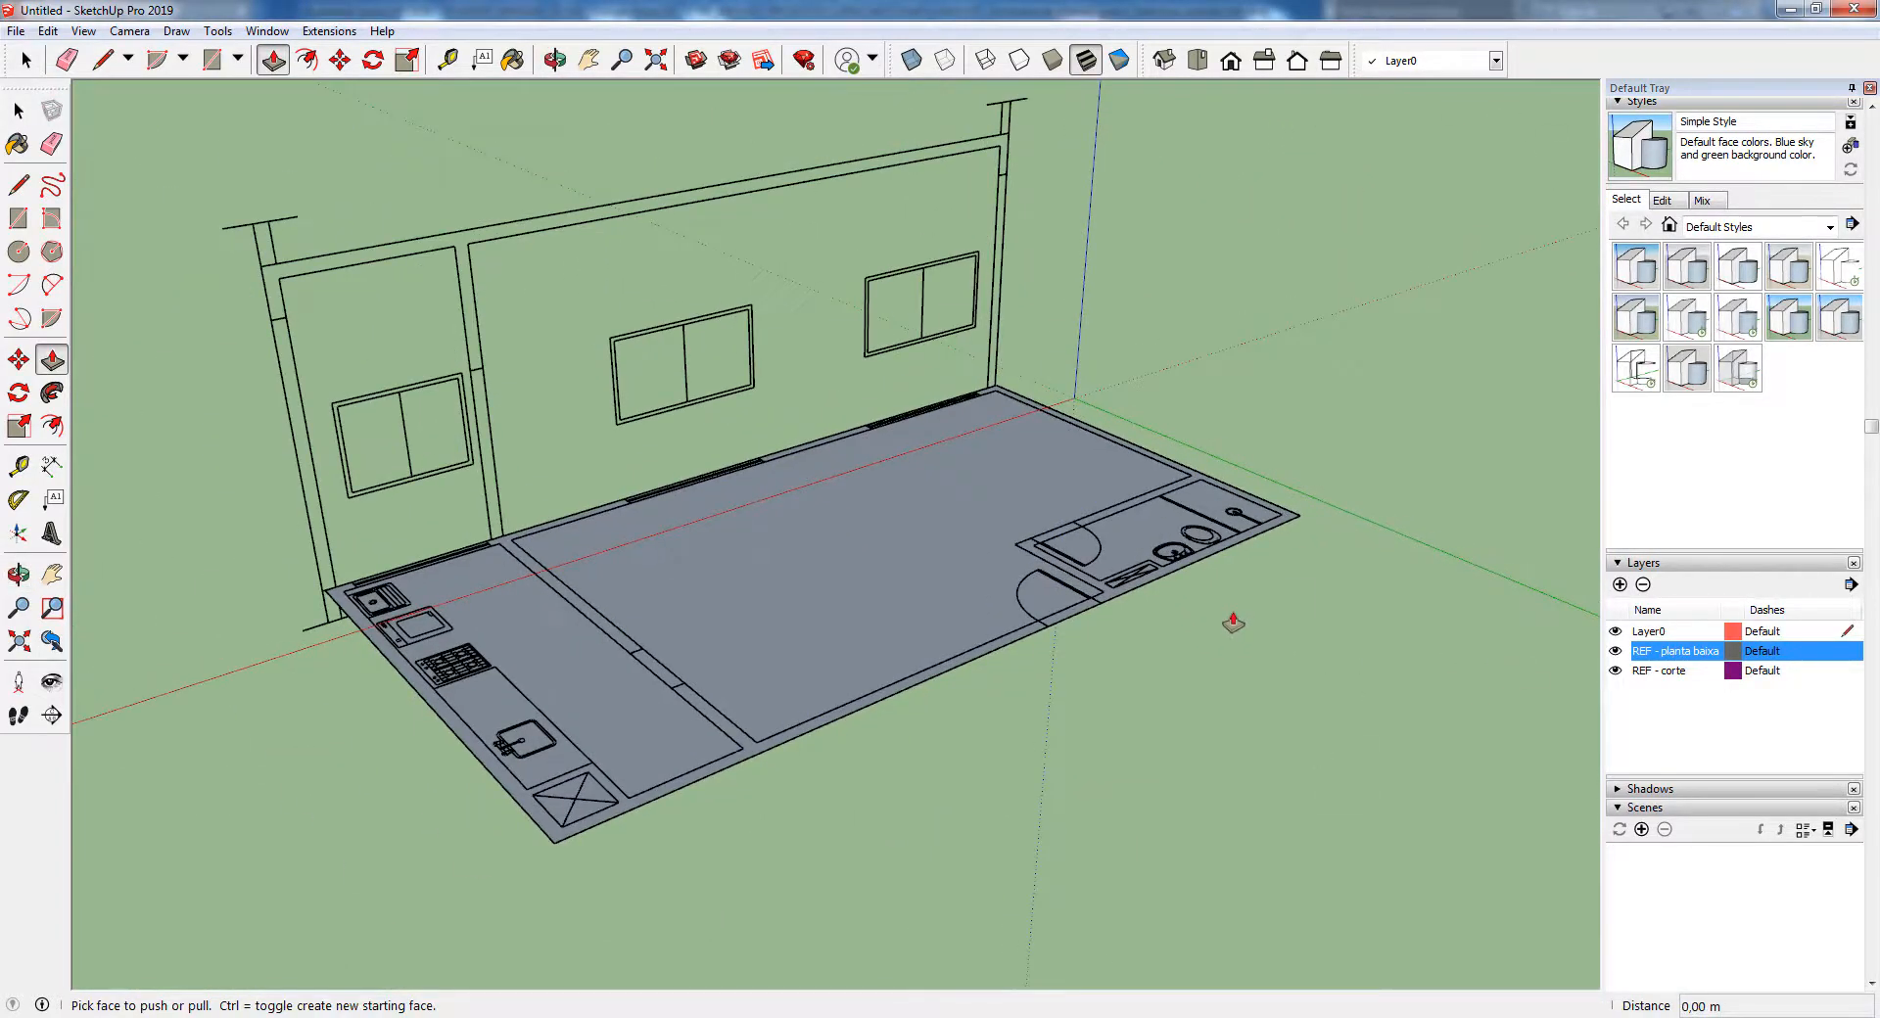
{"action": "left_click", "coordinate": [1615, 651]}
Raise the wall face 3.50 m with Push/Pull, snapping the height to the endpoint in the section drawing
{"action": "middle_click_drag", "start_coordinate": [1150, 572], "coordinate": [1137, 644]}
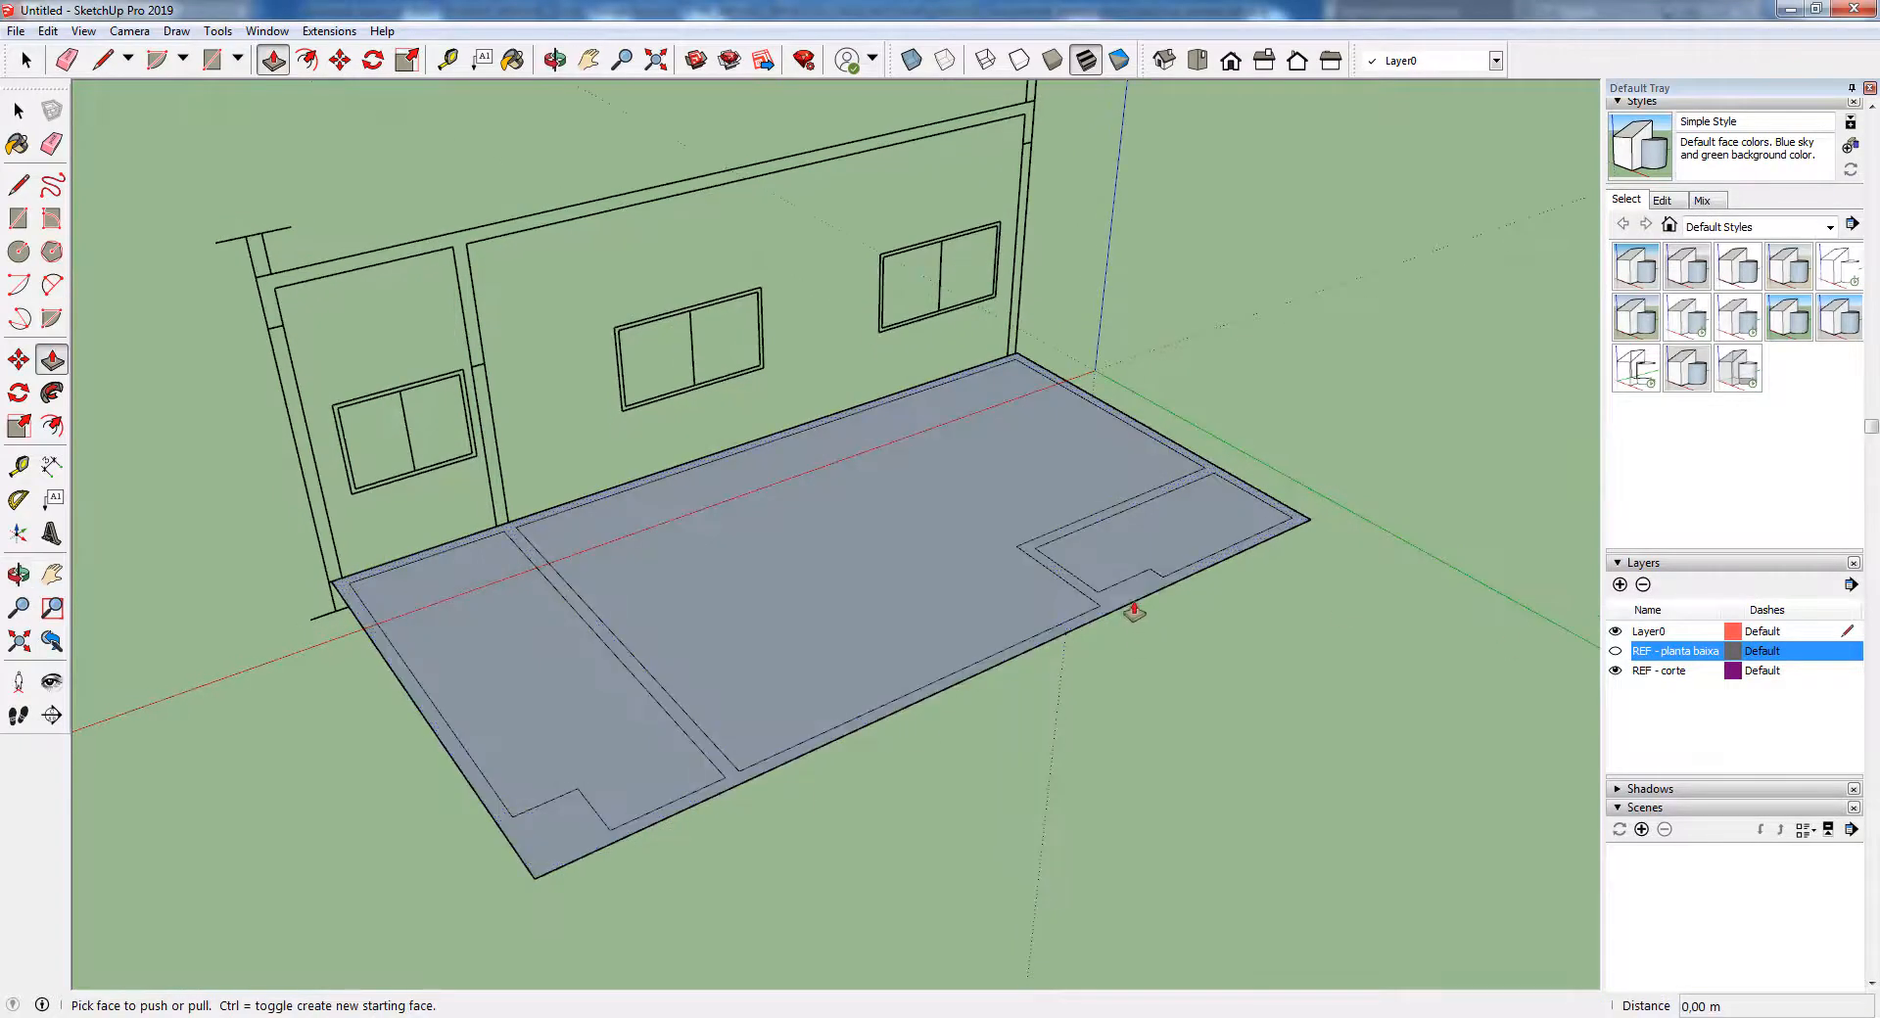
{"action": "left_click_drag", "start_coordinate": [1131, 605], "coordinate": [247, 292]}
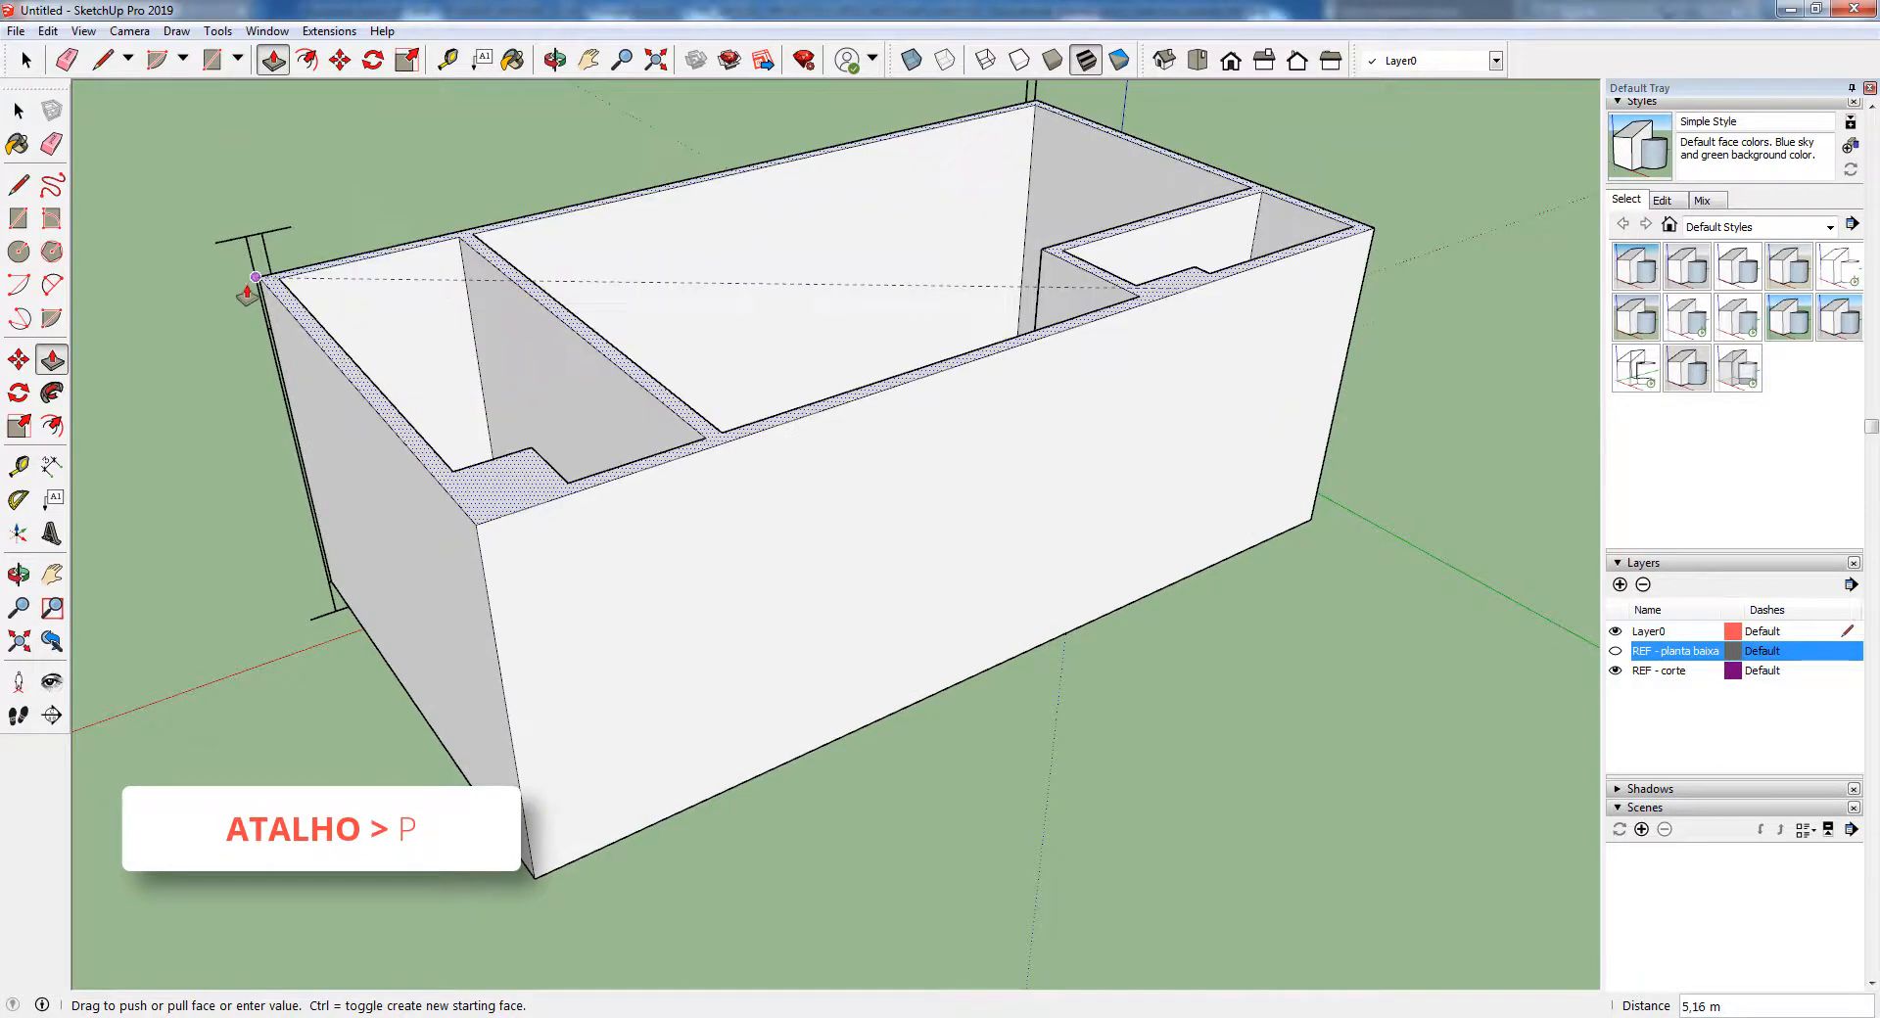
{"action": "middle_click_drag", "start_coordinate": [277, 306], "coordinate": [1190, 438]}
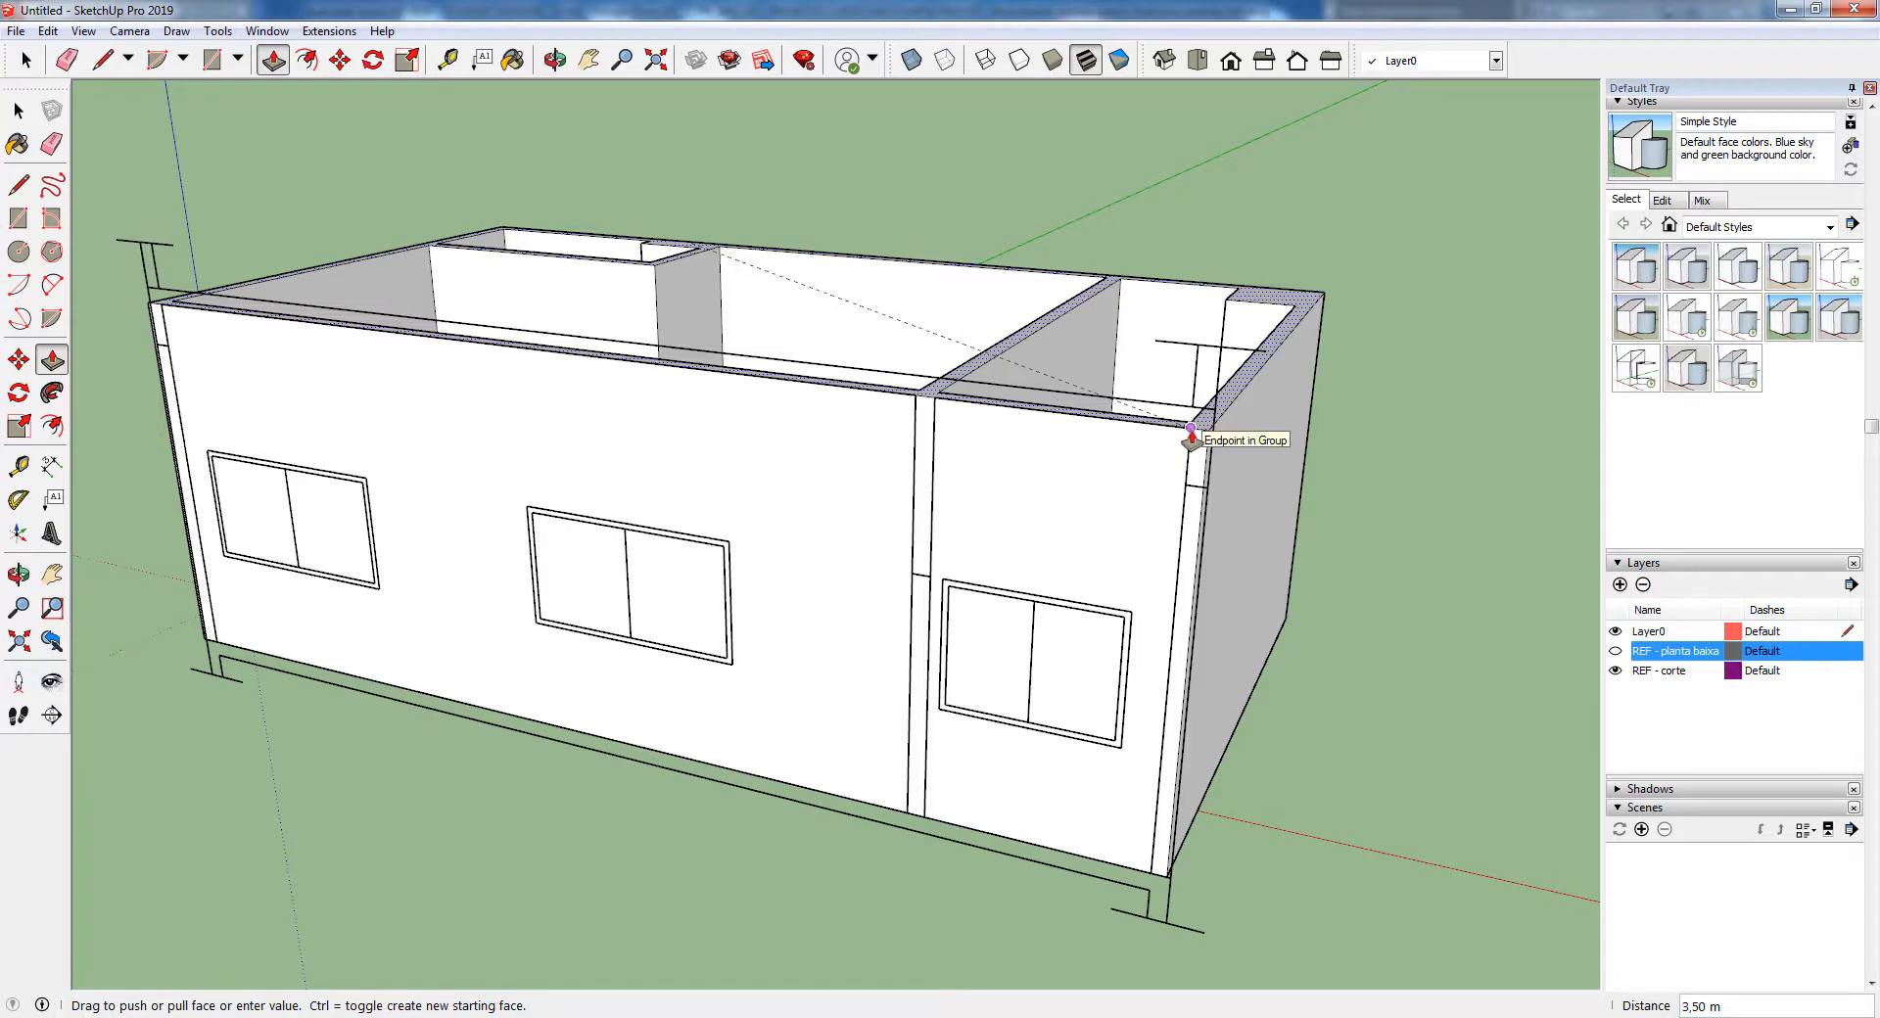
Examine the extruded walls against the section drawing's windows and roof line from several angles
{"action": "middle_click_drag", "start_coordinate": [1351, 453], "coordinate": [916, 467]}
{"action": "scroll", "coordinate": [812, 468], "scroll_direction": "down", "scroll_amount": 3}
{"action": "middle_click_drag", "start_coordinate": [1469, 548], "coordinate": [1119, 672]}
{"action": "key", "text": "space"}
{"action": "scroll", "coordinate": [1119, 671], "scroll_direction": "up", "scroll_amount": 3}
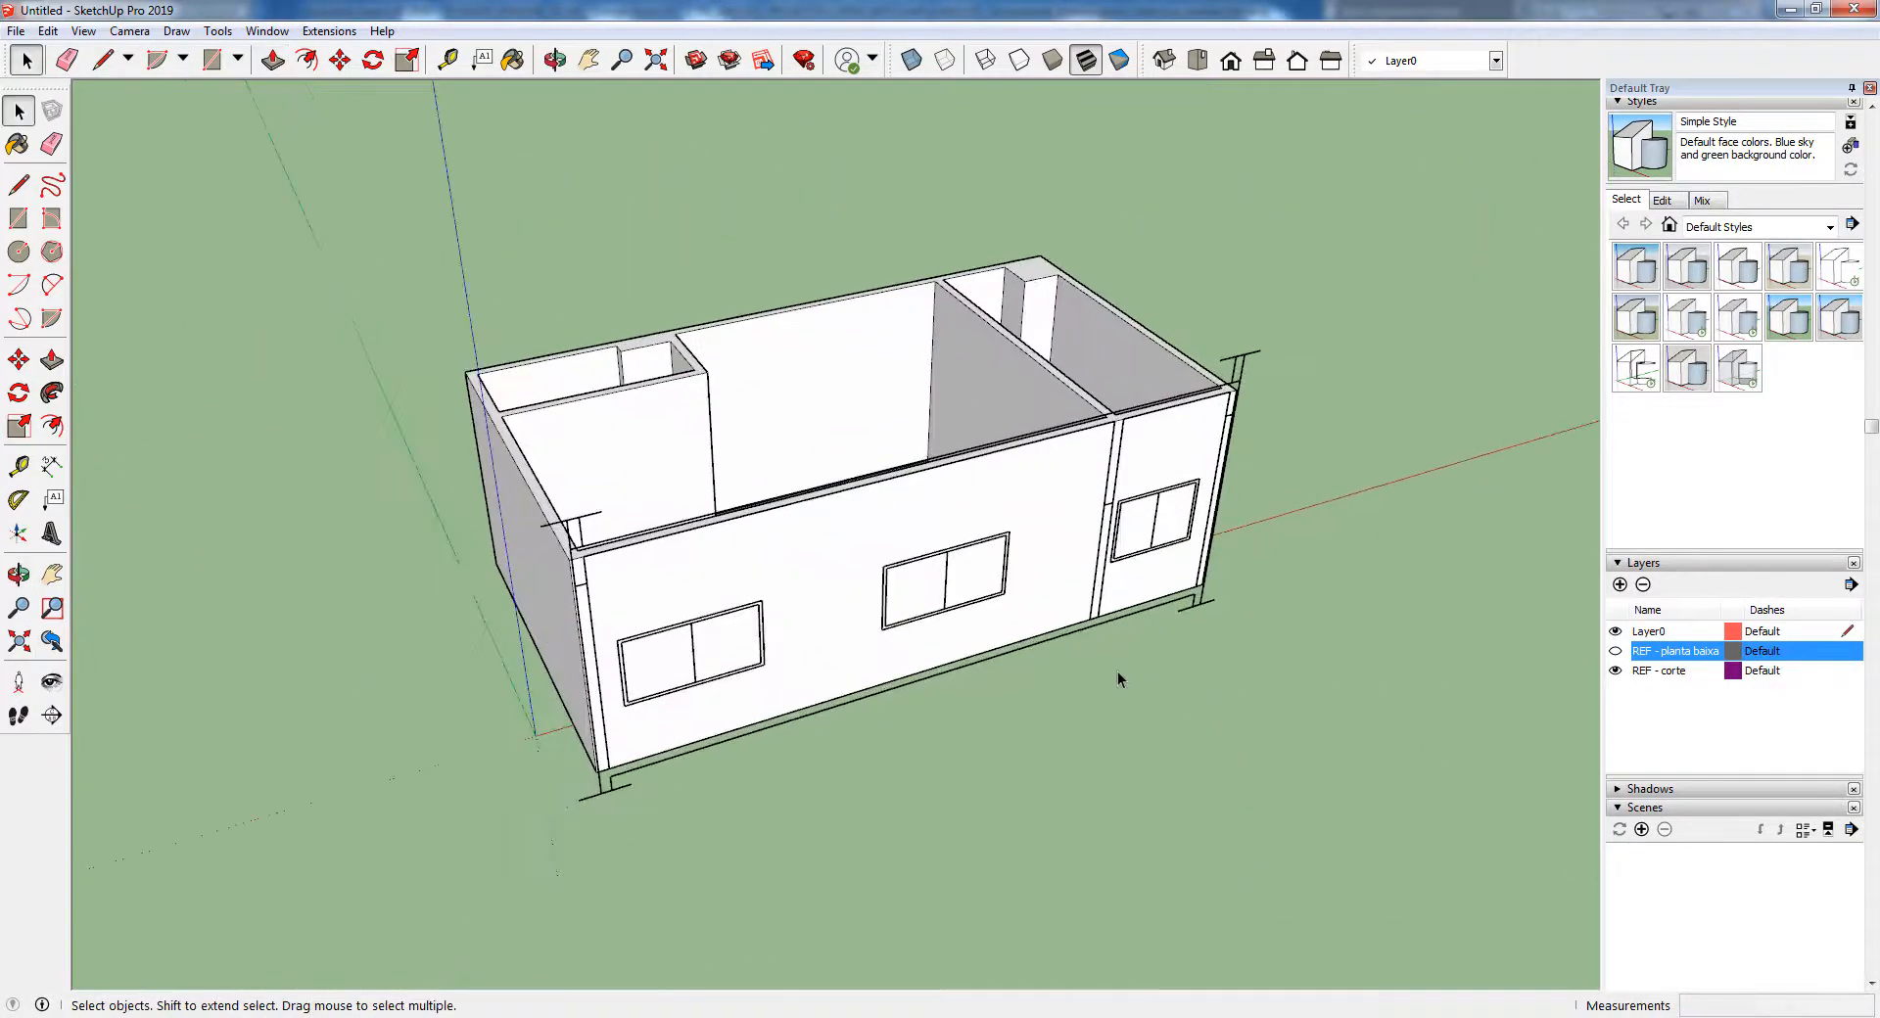
{"action": "middle_click_drag", "start_coordinate": [1012, 543], "coordinate": [999, 617]}
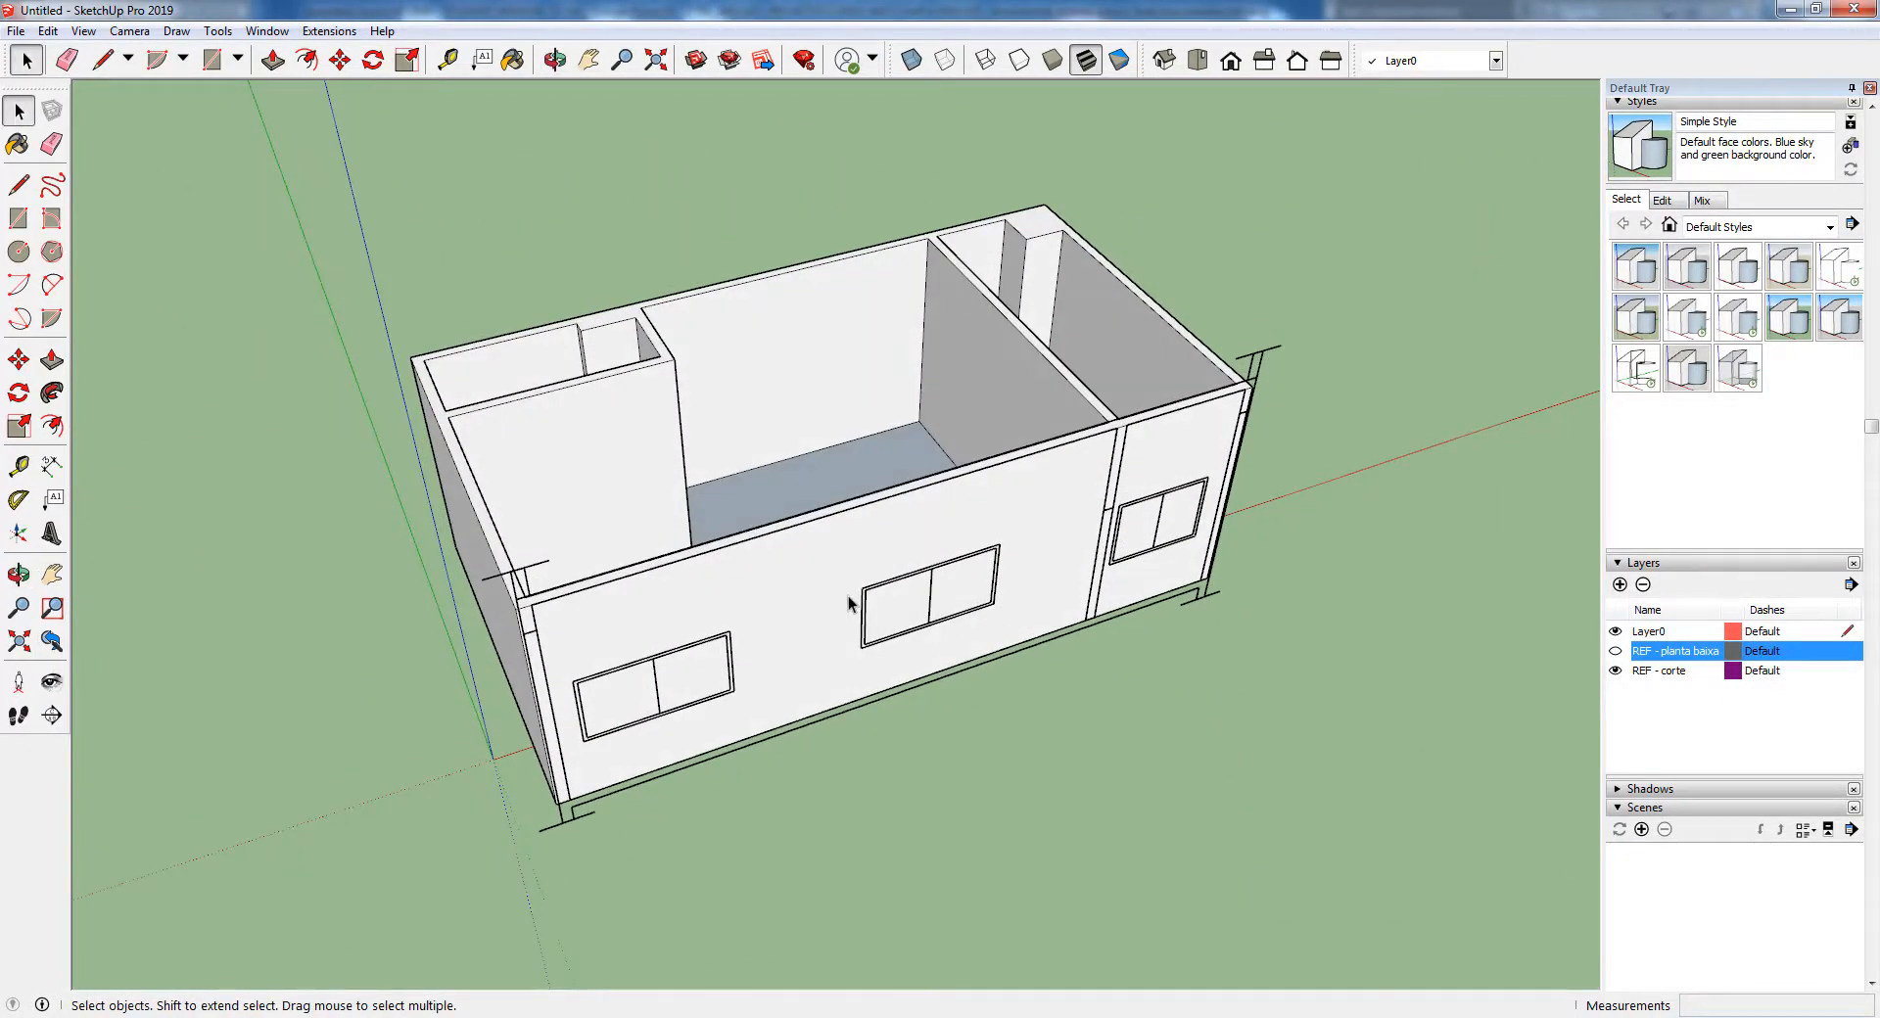
{"action": "scroll", "coordinate": [887, 501], "scroll_direction": "up", "scroll_amount": 2}
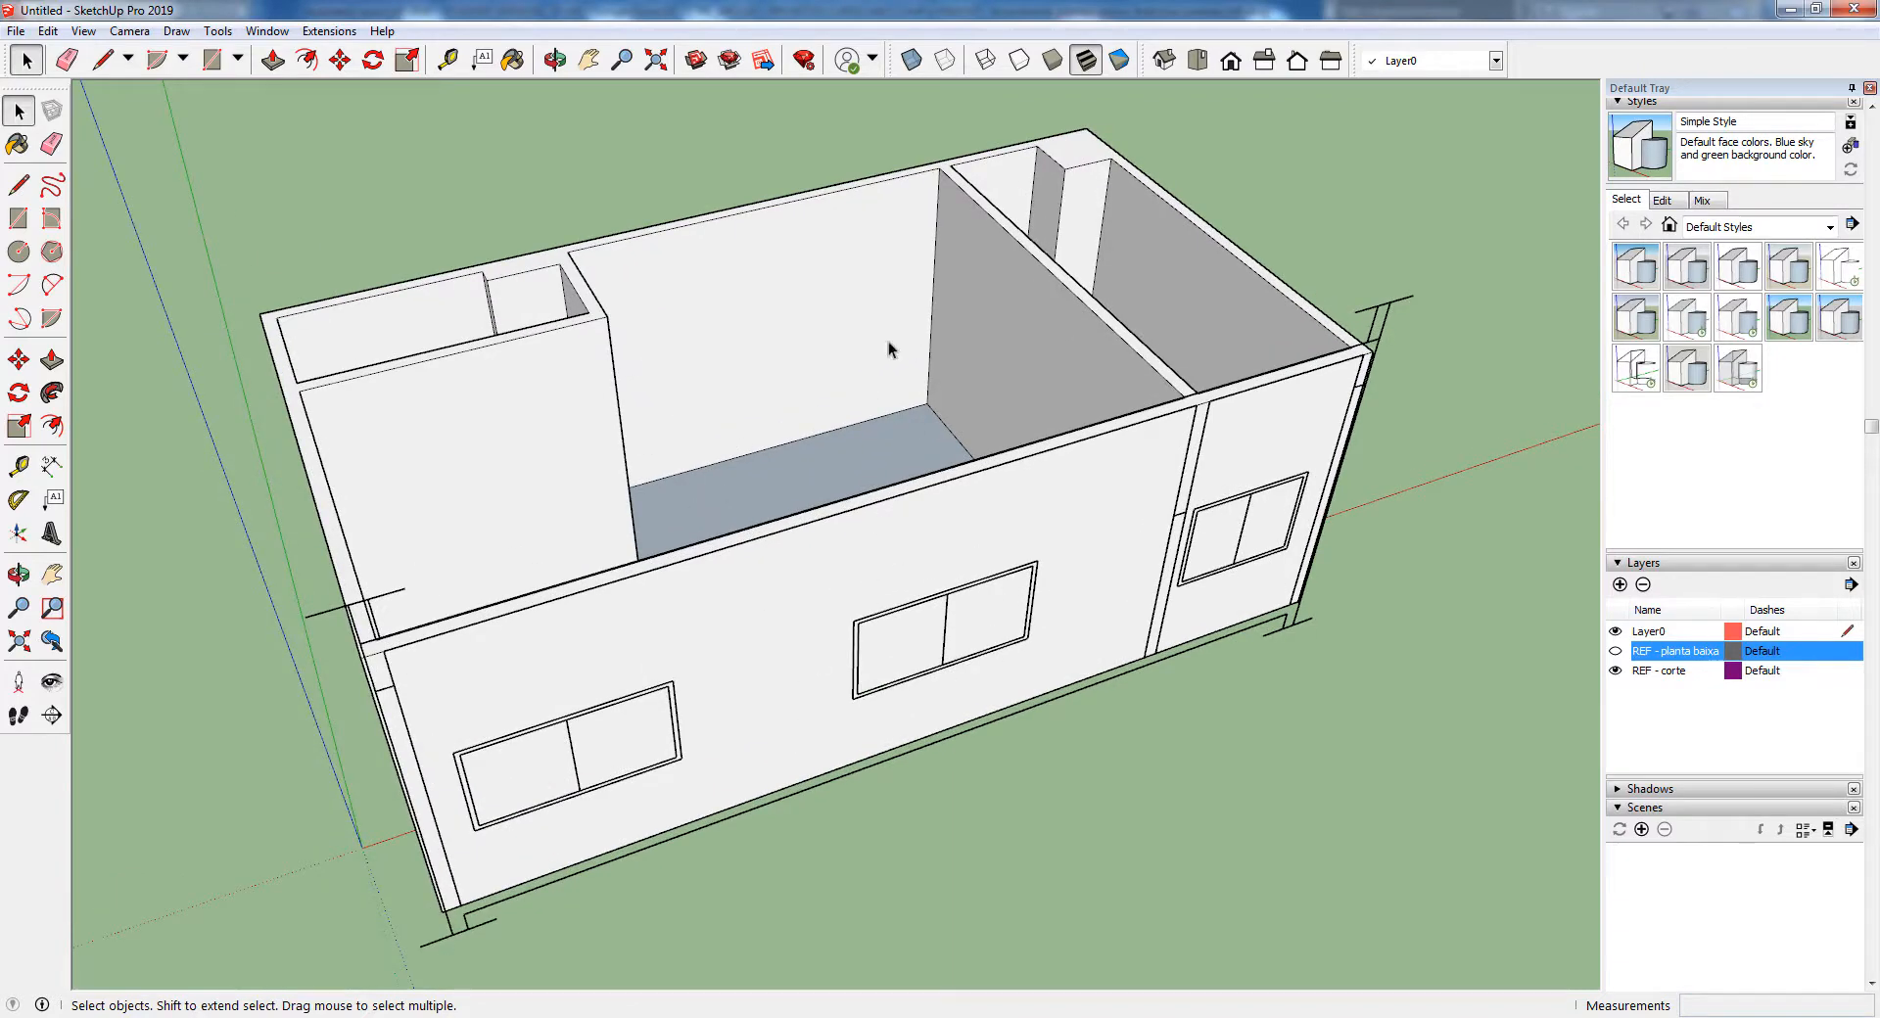
{"action": "scroll", "coordinate": [812, 662], "scroll_direction": "down", "scroll_amount": 3}
{"action": "middle_click_drag", "start_coordinate": [812, 661], "coordinate": [773, 588]}
{"action": "scroll", "coordinate": [774, 587], "scroll_direction": "up", "scroll_amount": 3}
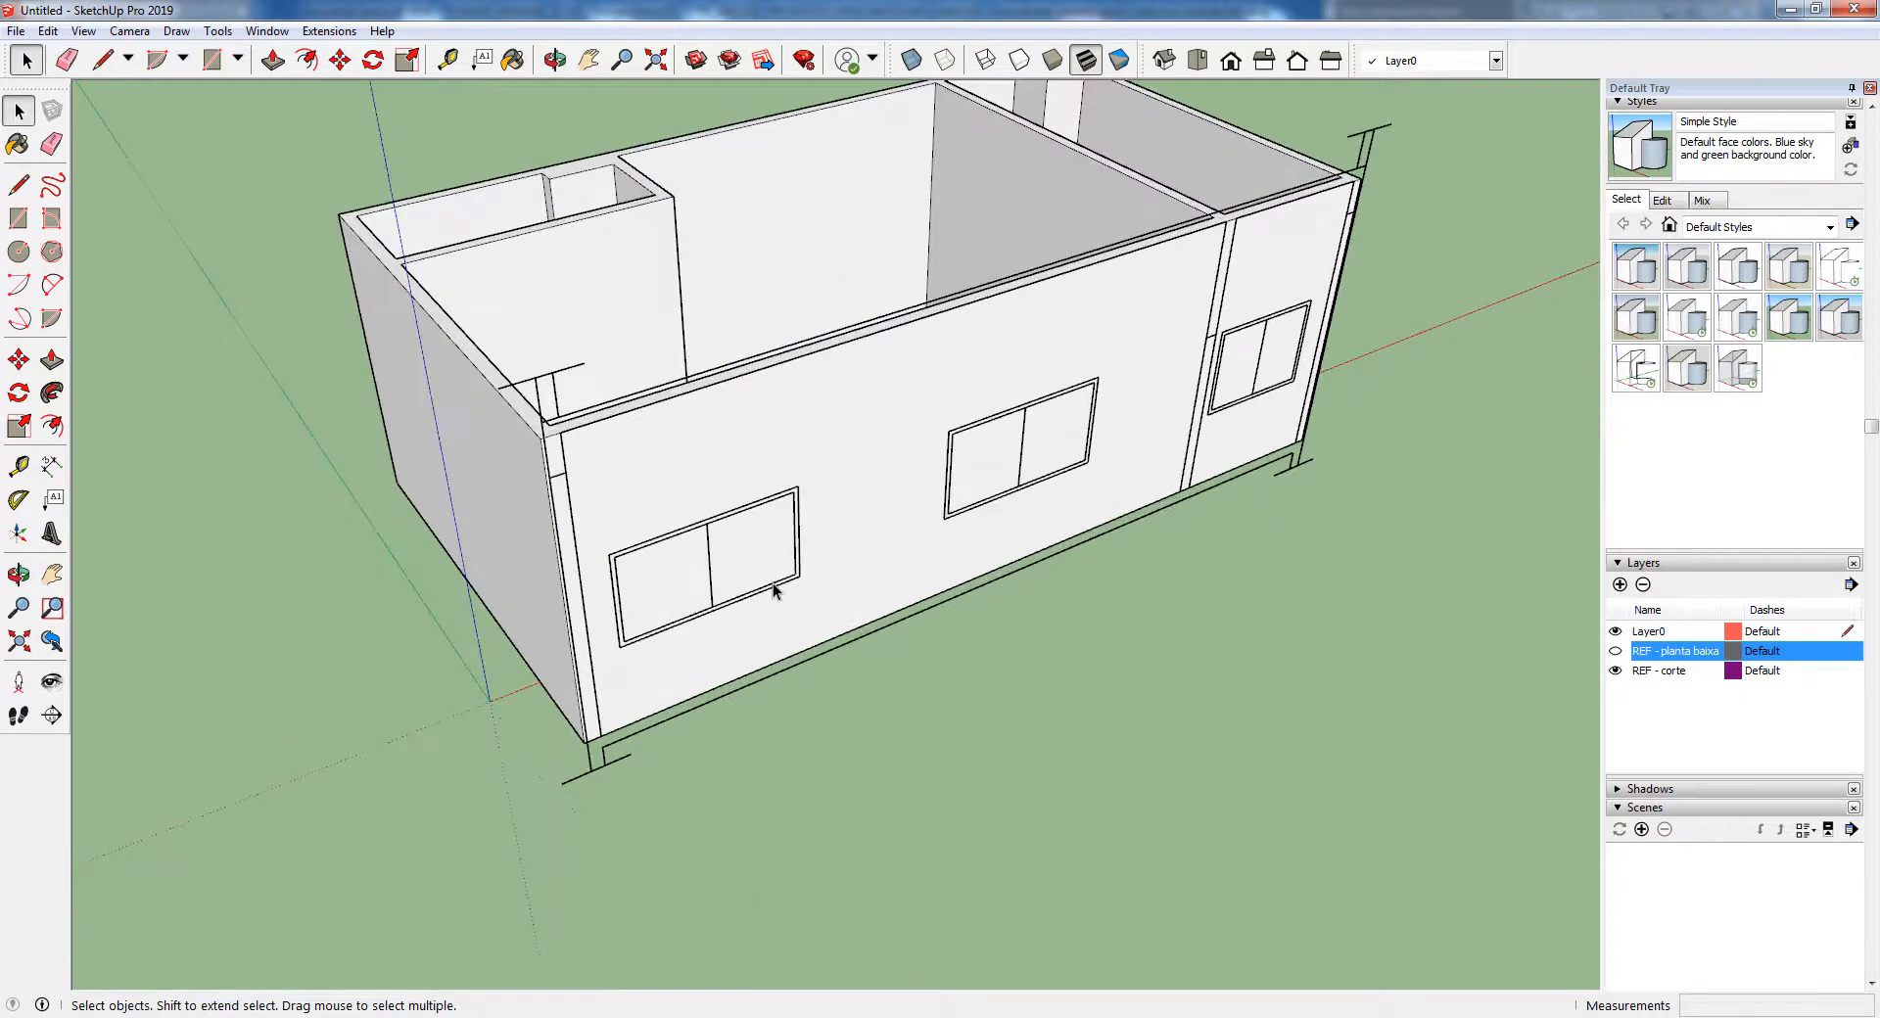
Trace the outer frames of the three windows on the long facade with rectangles: two 2.00 × 1.10 m and one 1.45 × 1.10 m
{"action": "scroll", "coordinate": [773, 588], "scroll_direction": "up", "scroll_amount": 2}
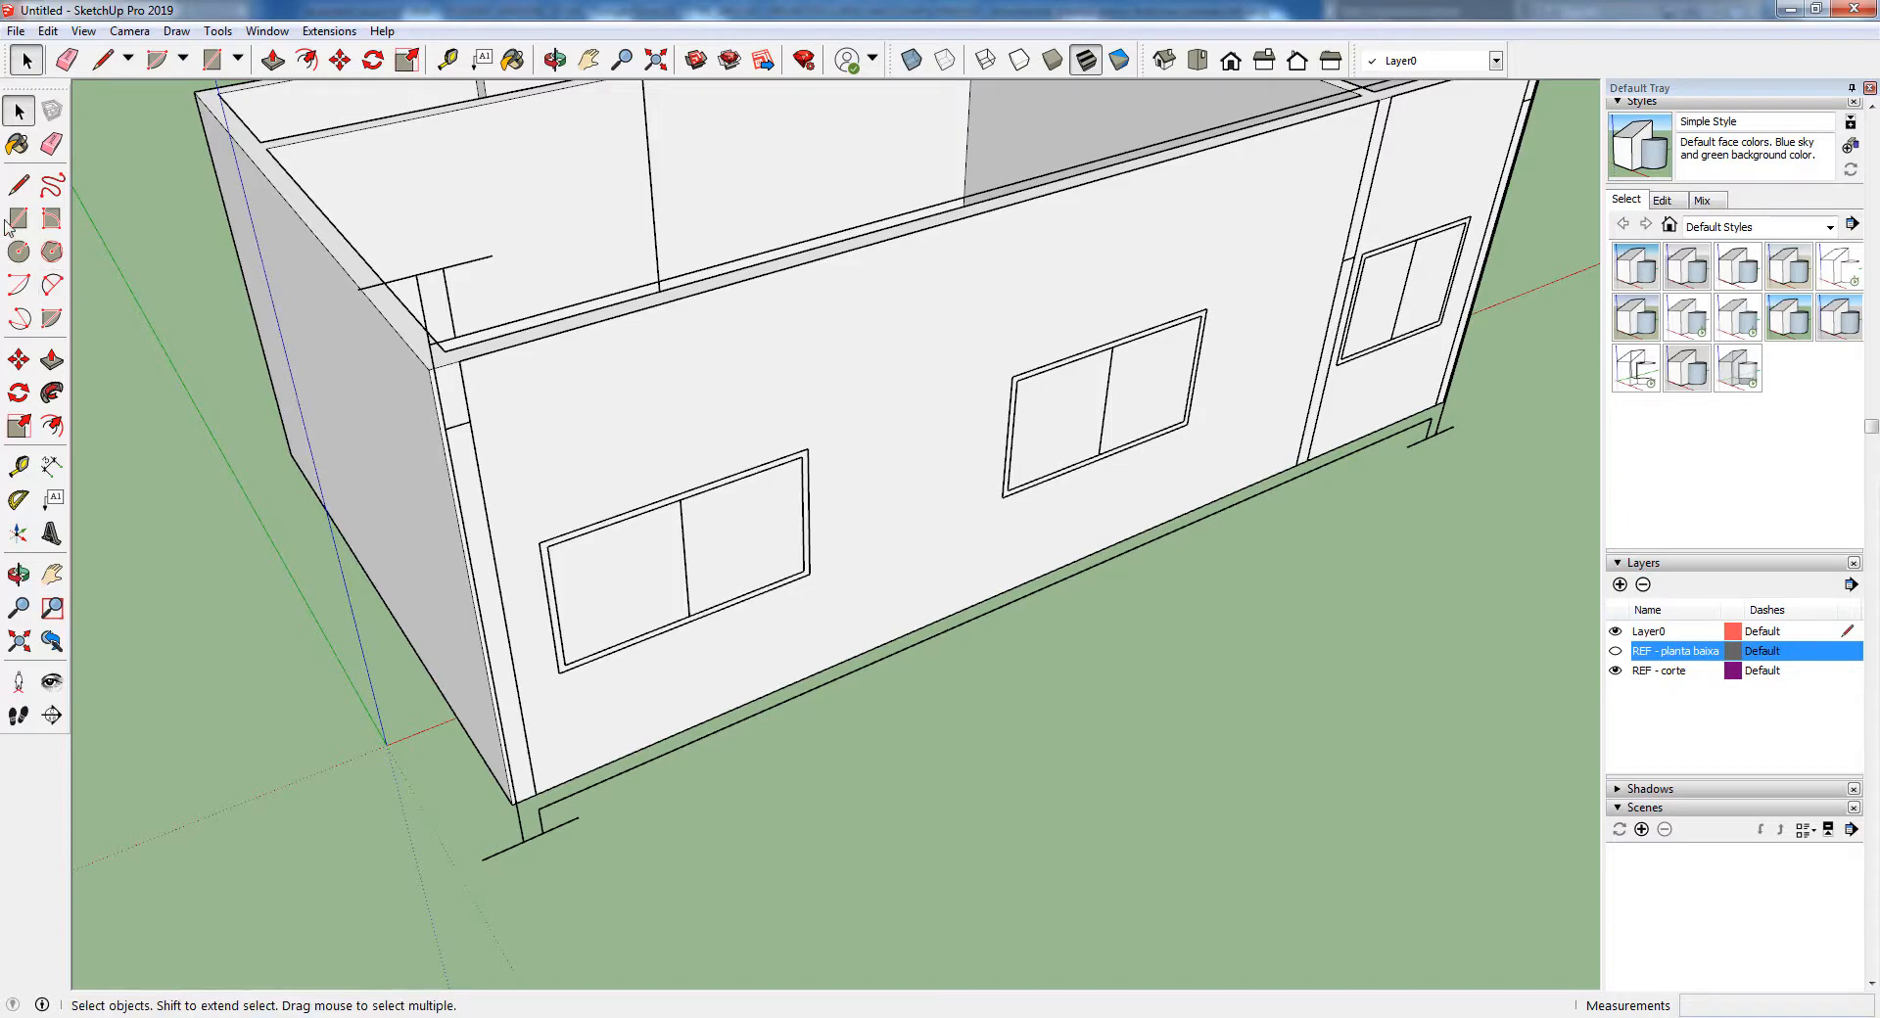
{"action": "key", "text": "r"}
{"action": "left_click", "coordinate": [540, 537]}
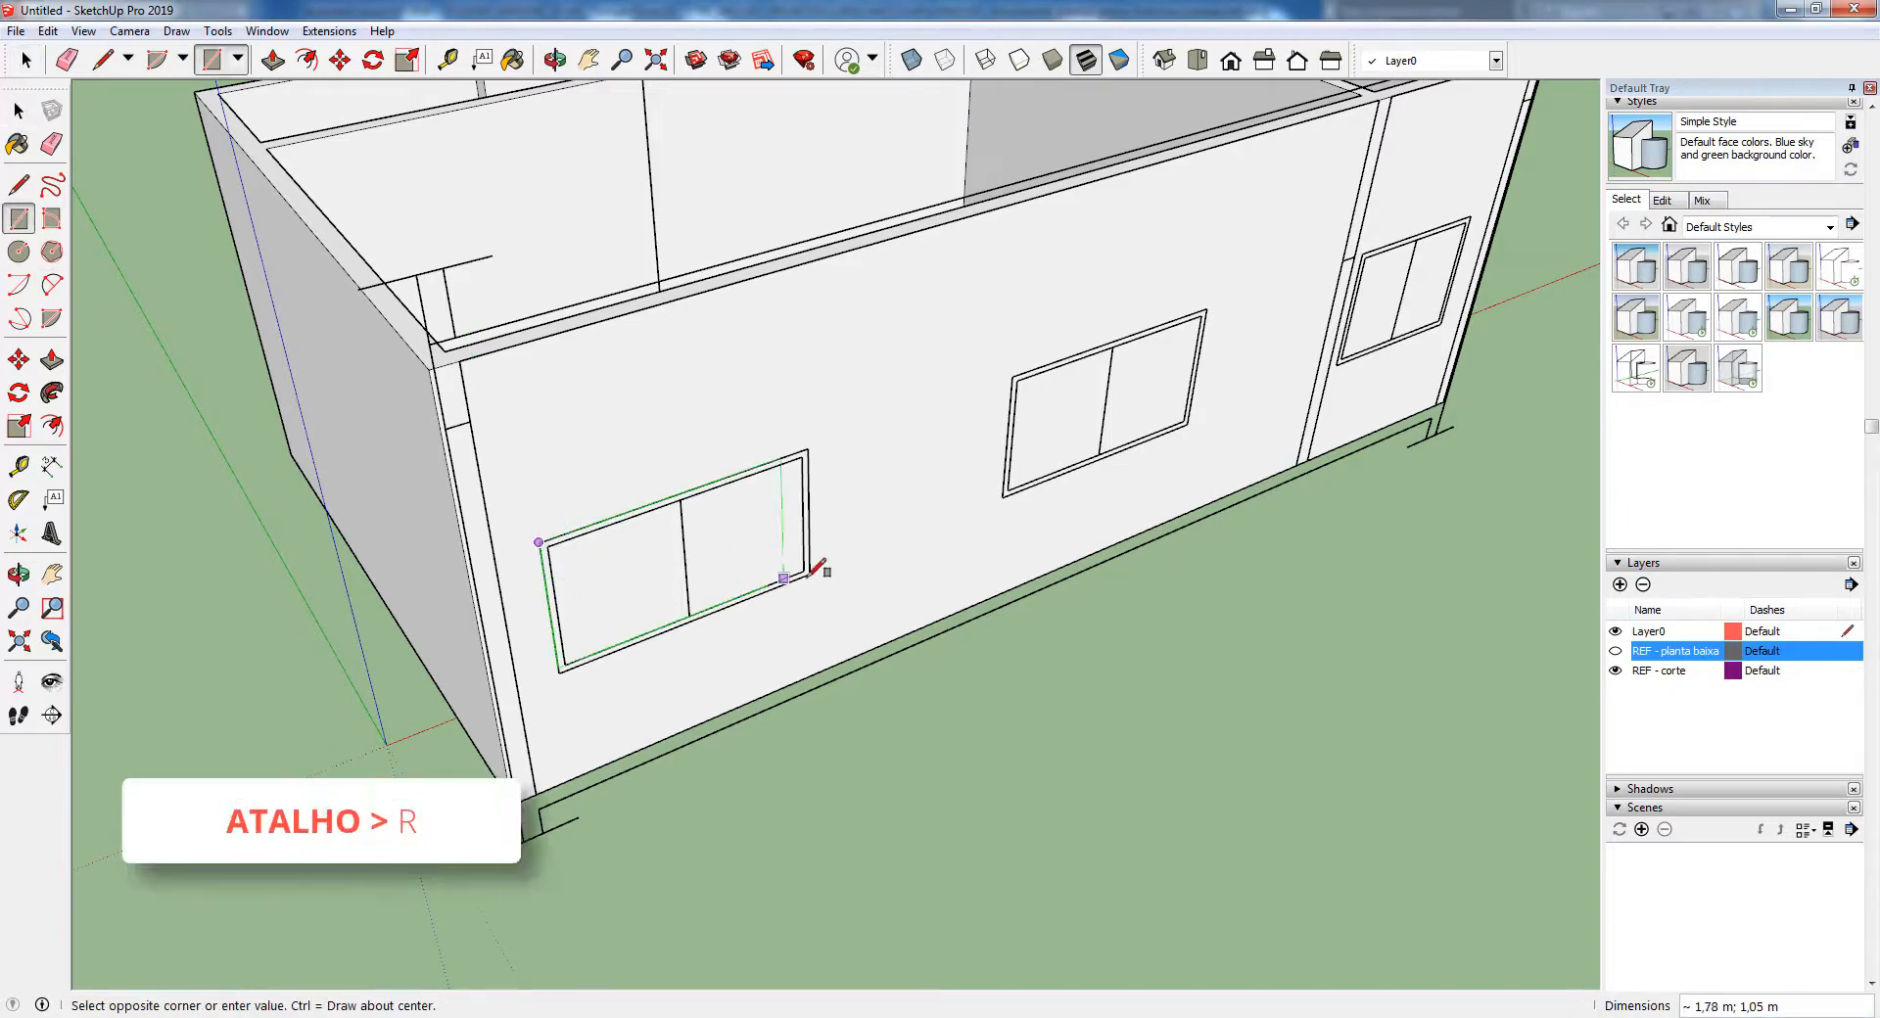
{"action": "left_click", "coordinate": [809, 573]}
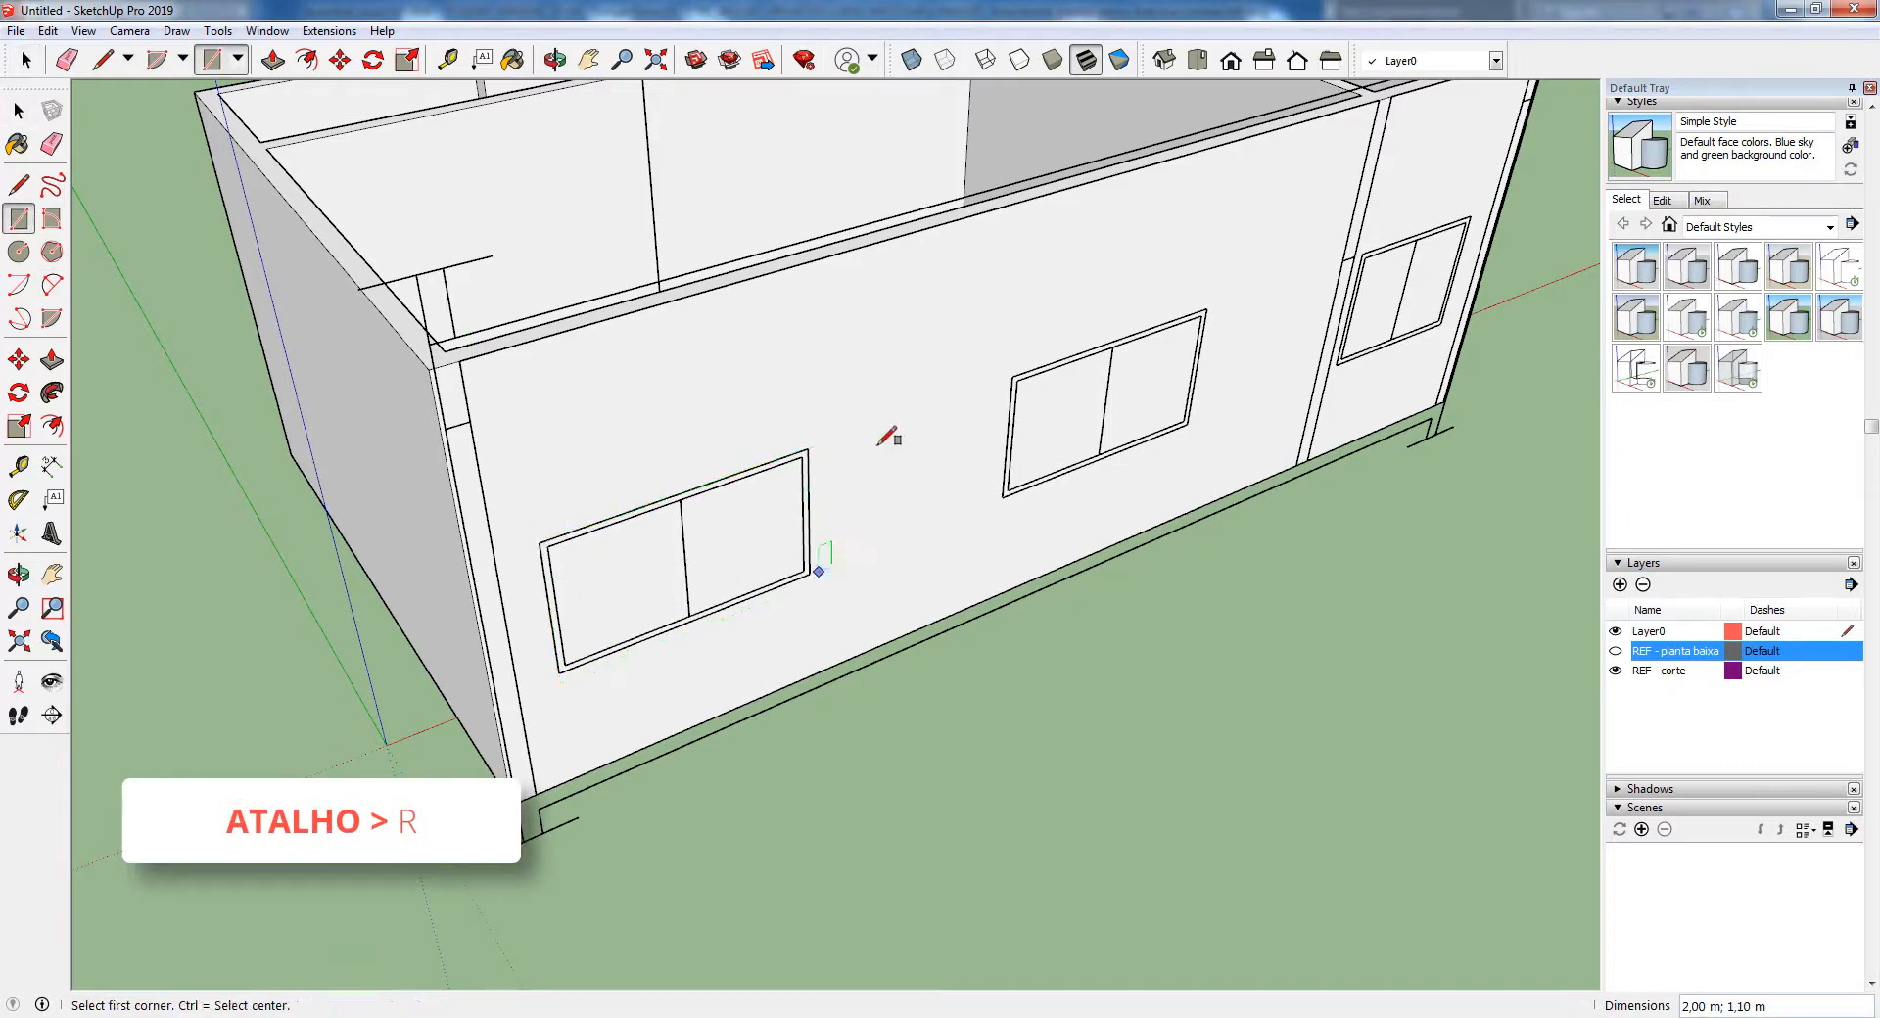
{"action": "left_click", "coordinate": [1012, 376]}
{"action": "left_click", "coordinate": [1187, 423]}
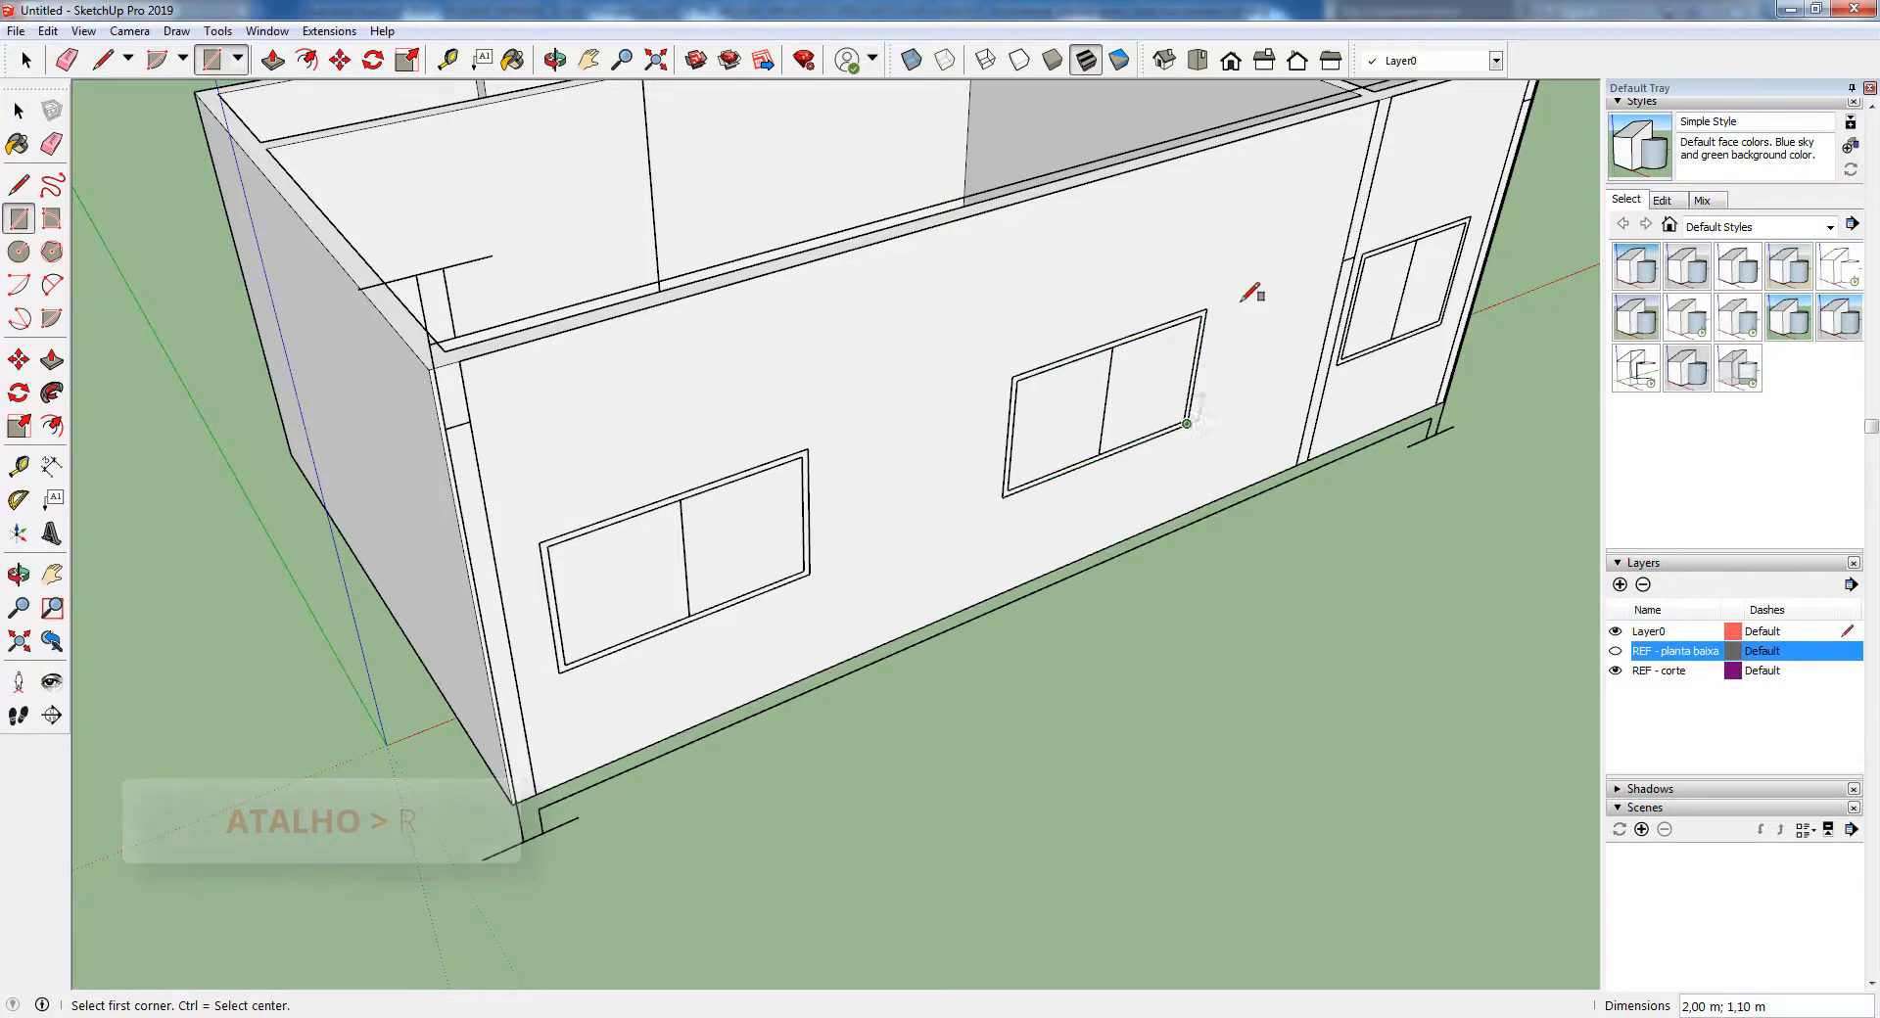
{"action": "left_click", "coordinate": [1362, 254]}
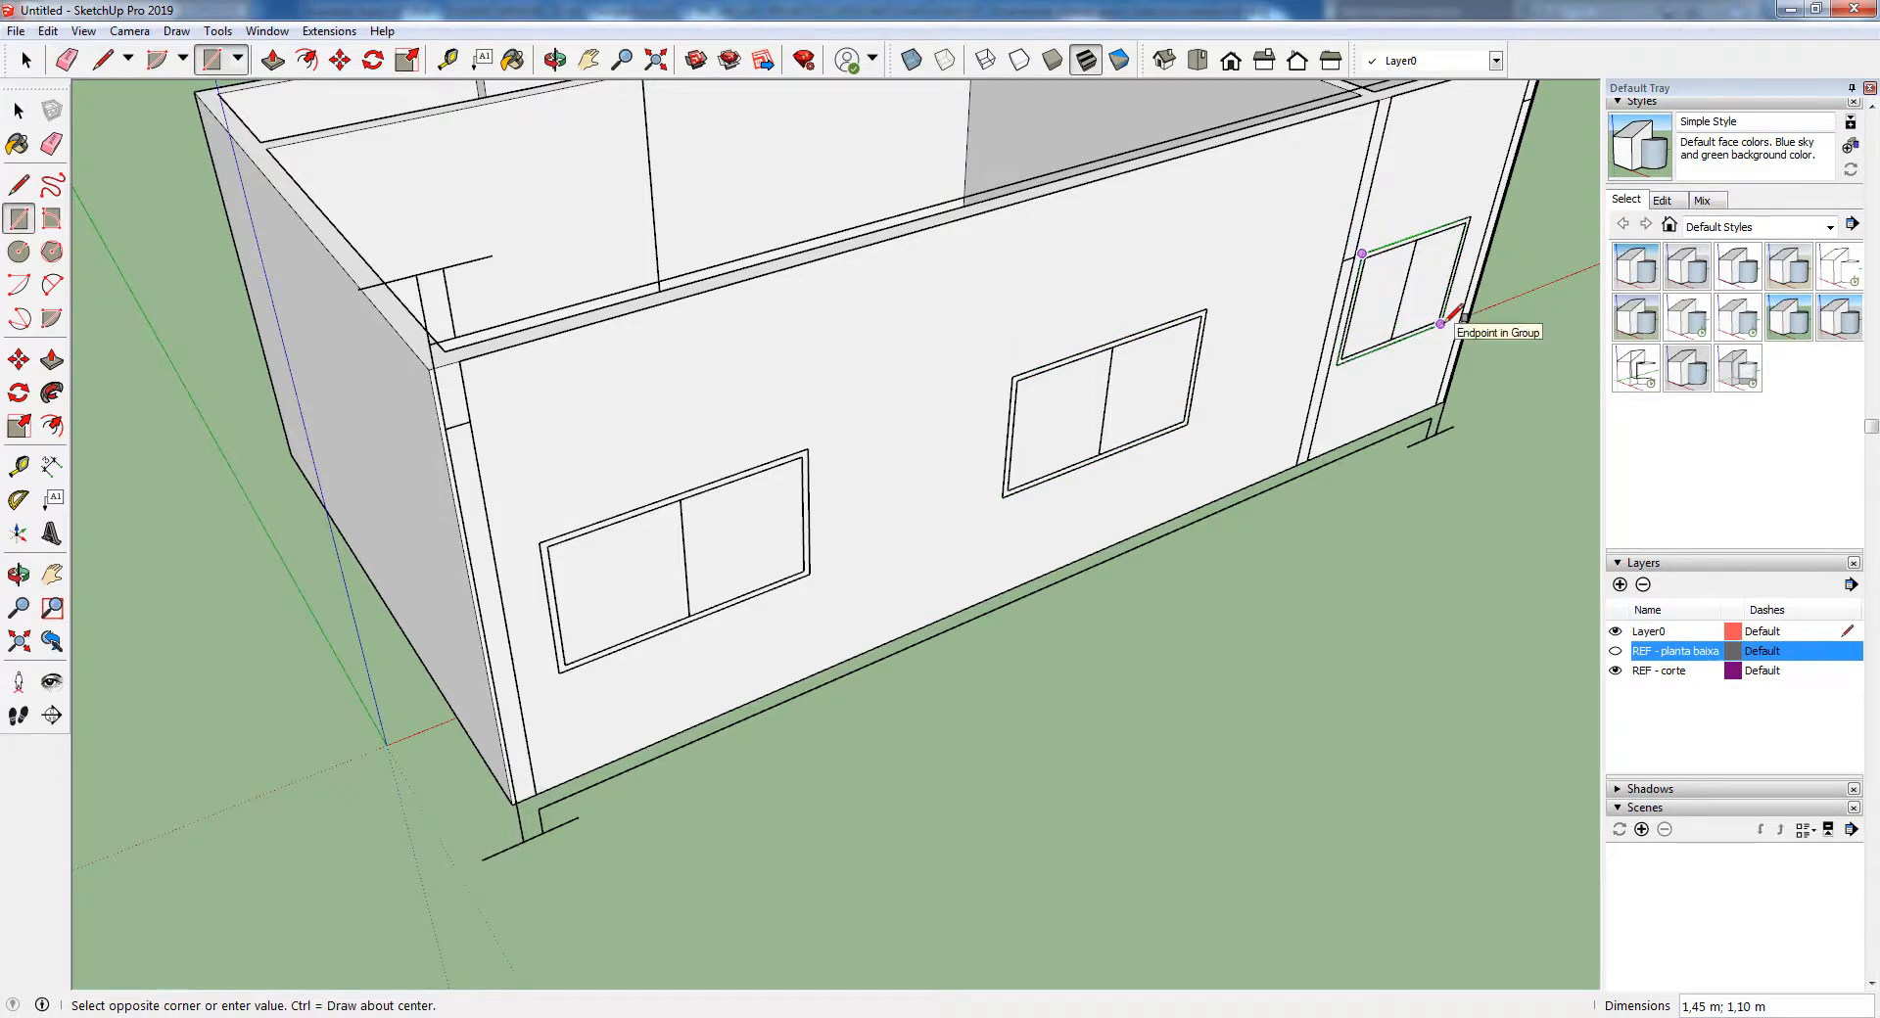
{"action": "left_click", "coordinate": [1442, 323]}
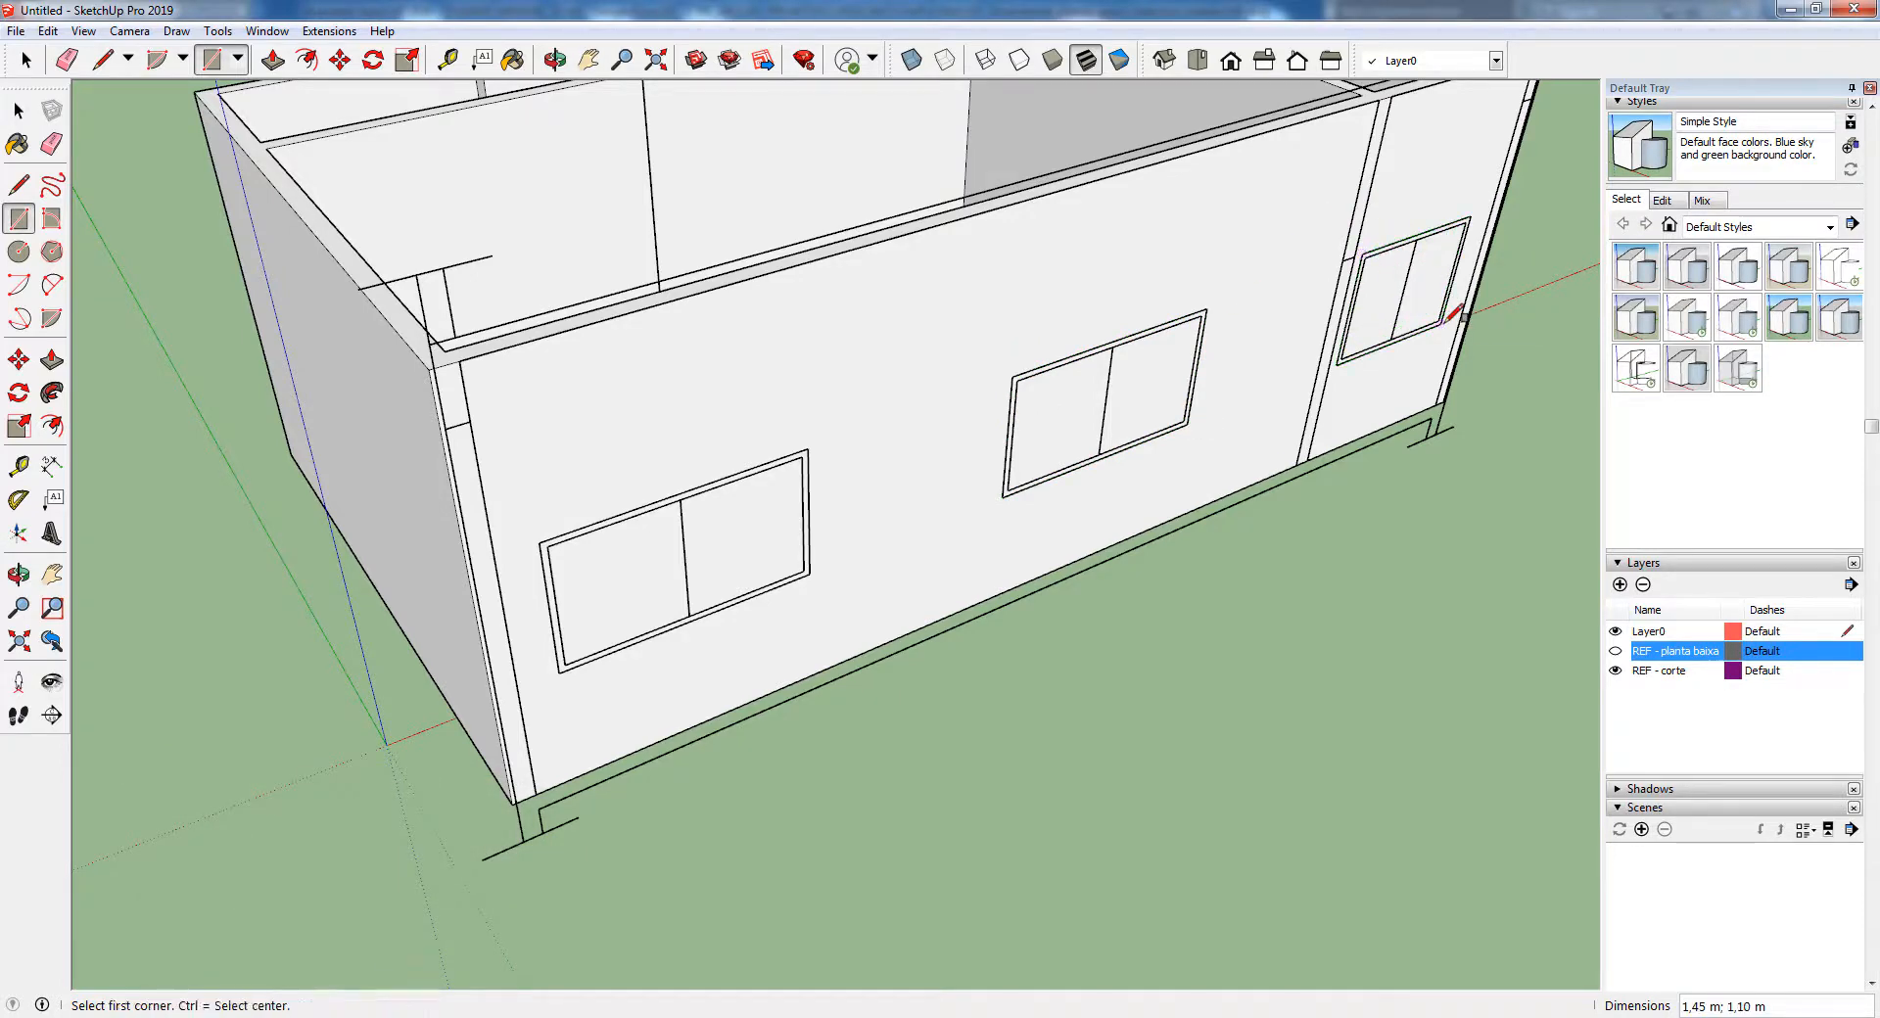
Hide the REF - corte layer and cut the three window openings 0.15 m through the wall with Push/Pull
{"action": "left_click", "coordinate": [1615, 670]}
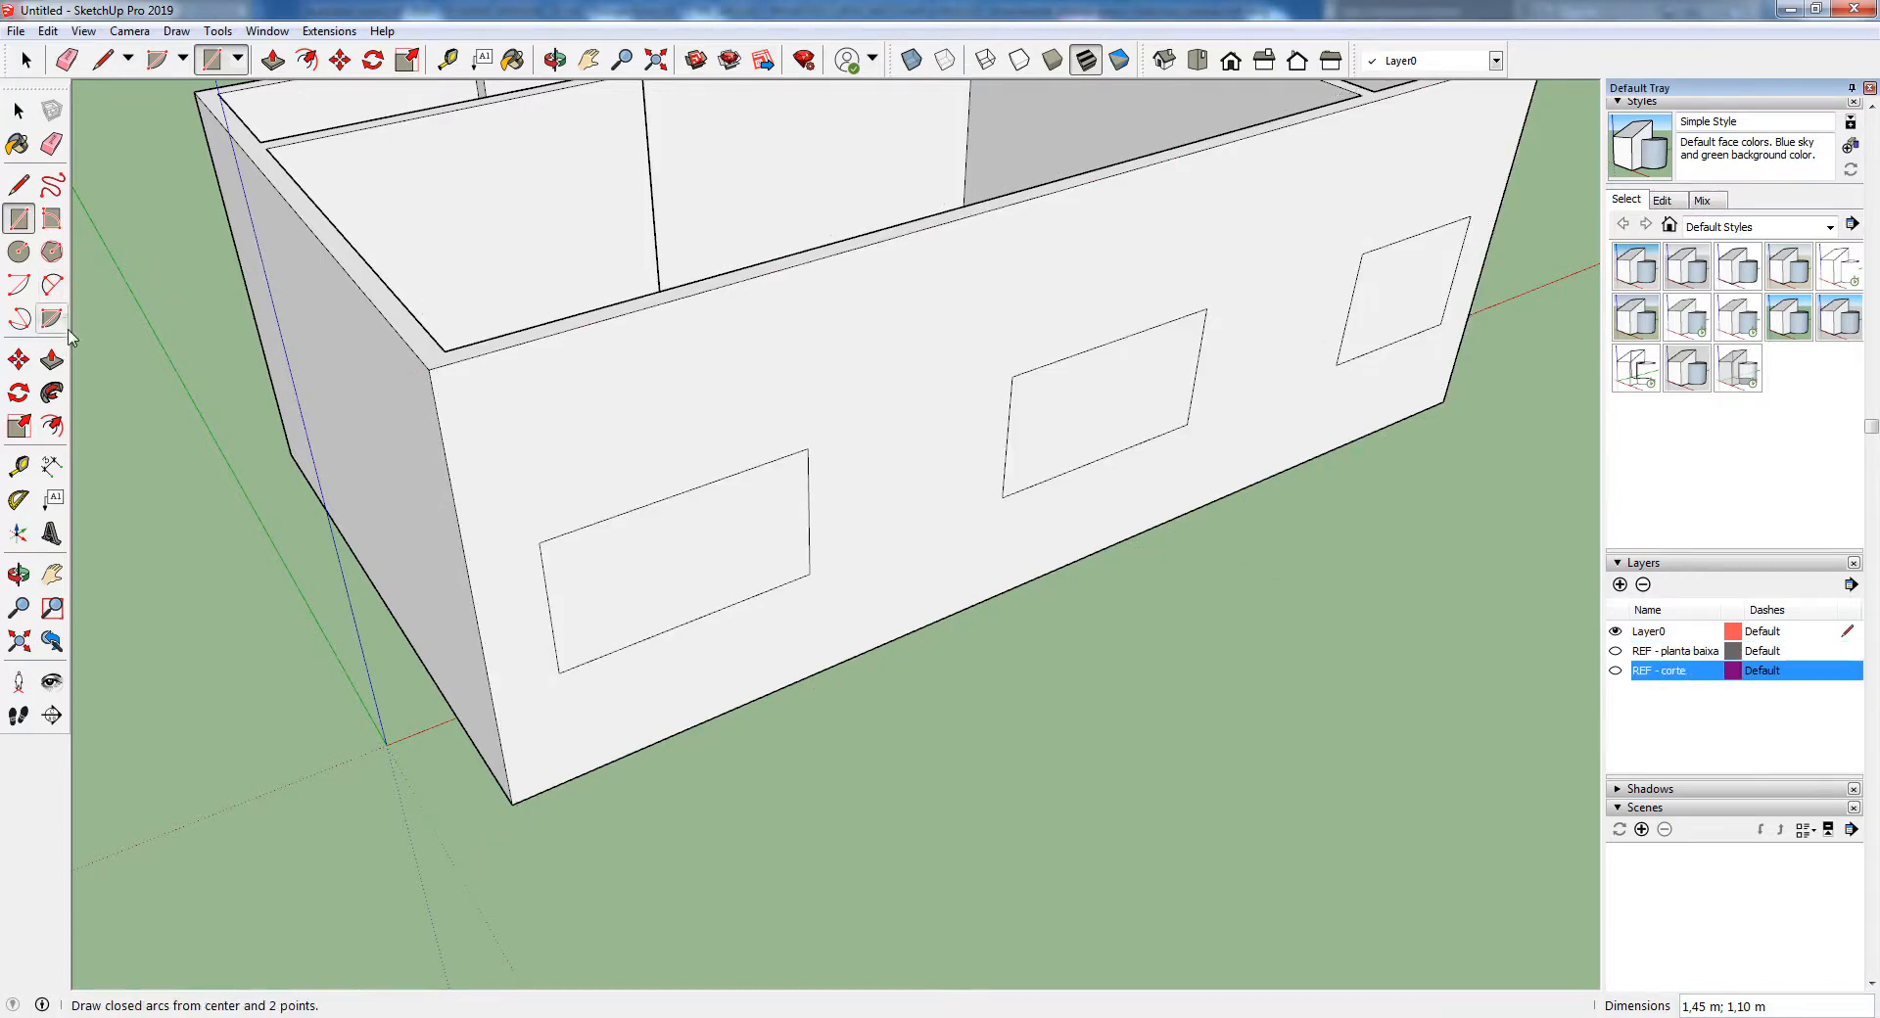
{"action": "left_click", "coordinate": [52, 360]}
{"action": "left_click", "coordinate": [740, 588]}
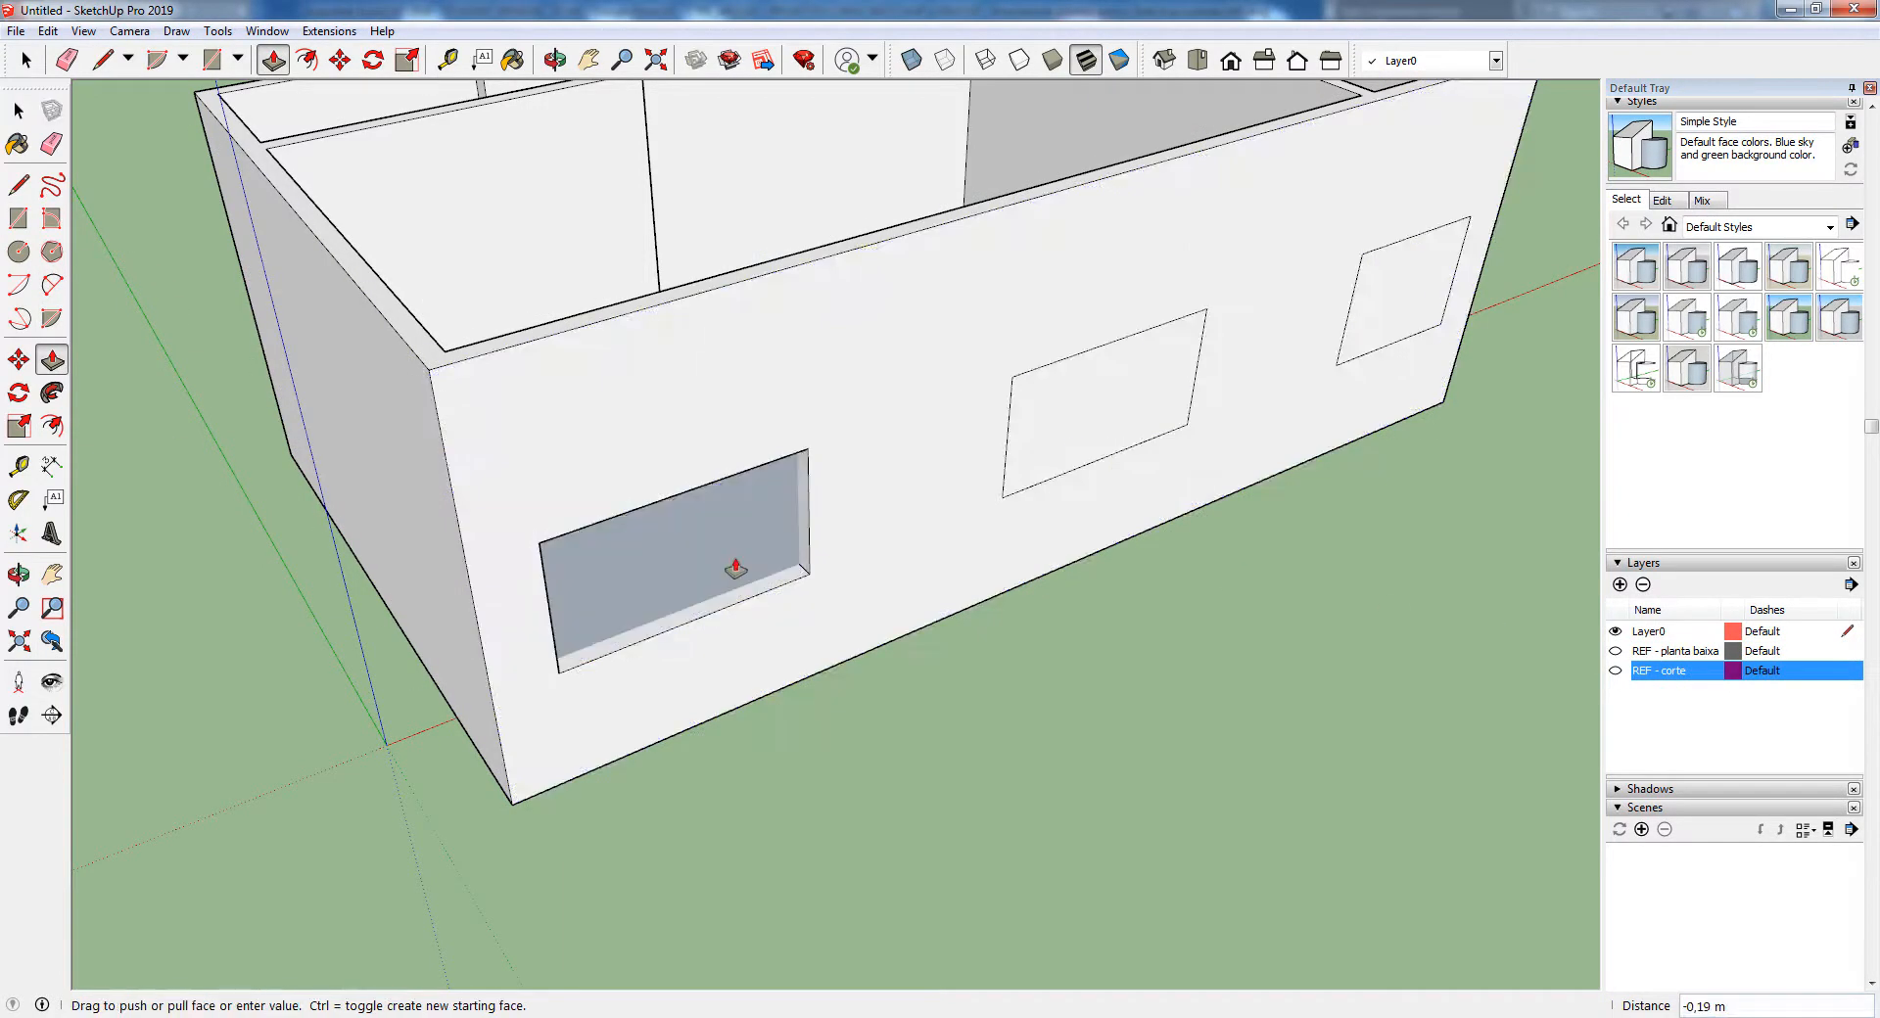
{"action": "left_click", "coordinate": [717, 583]}
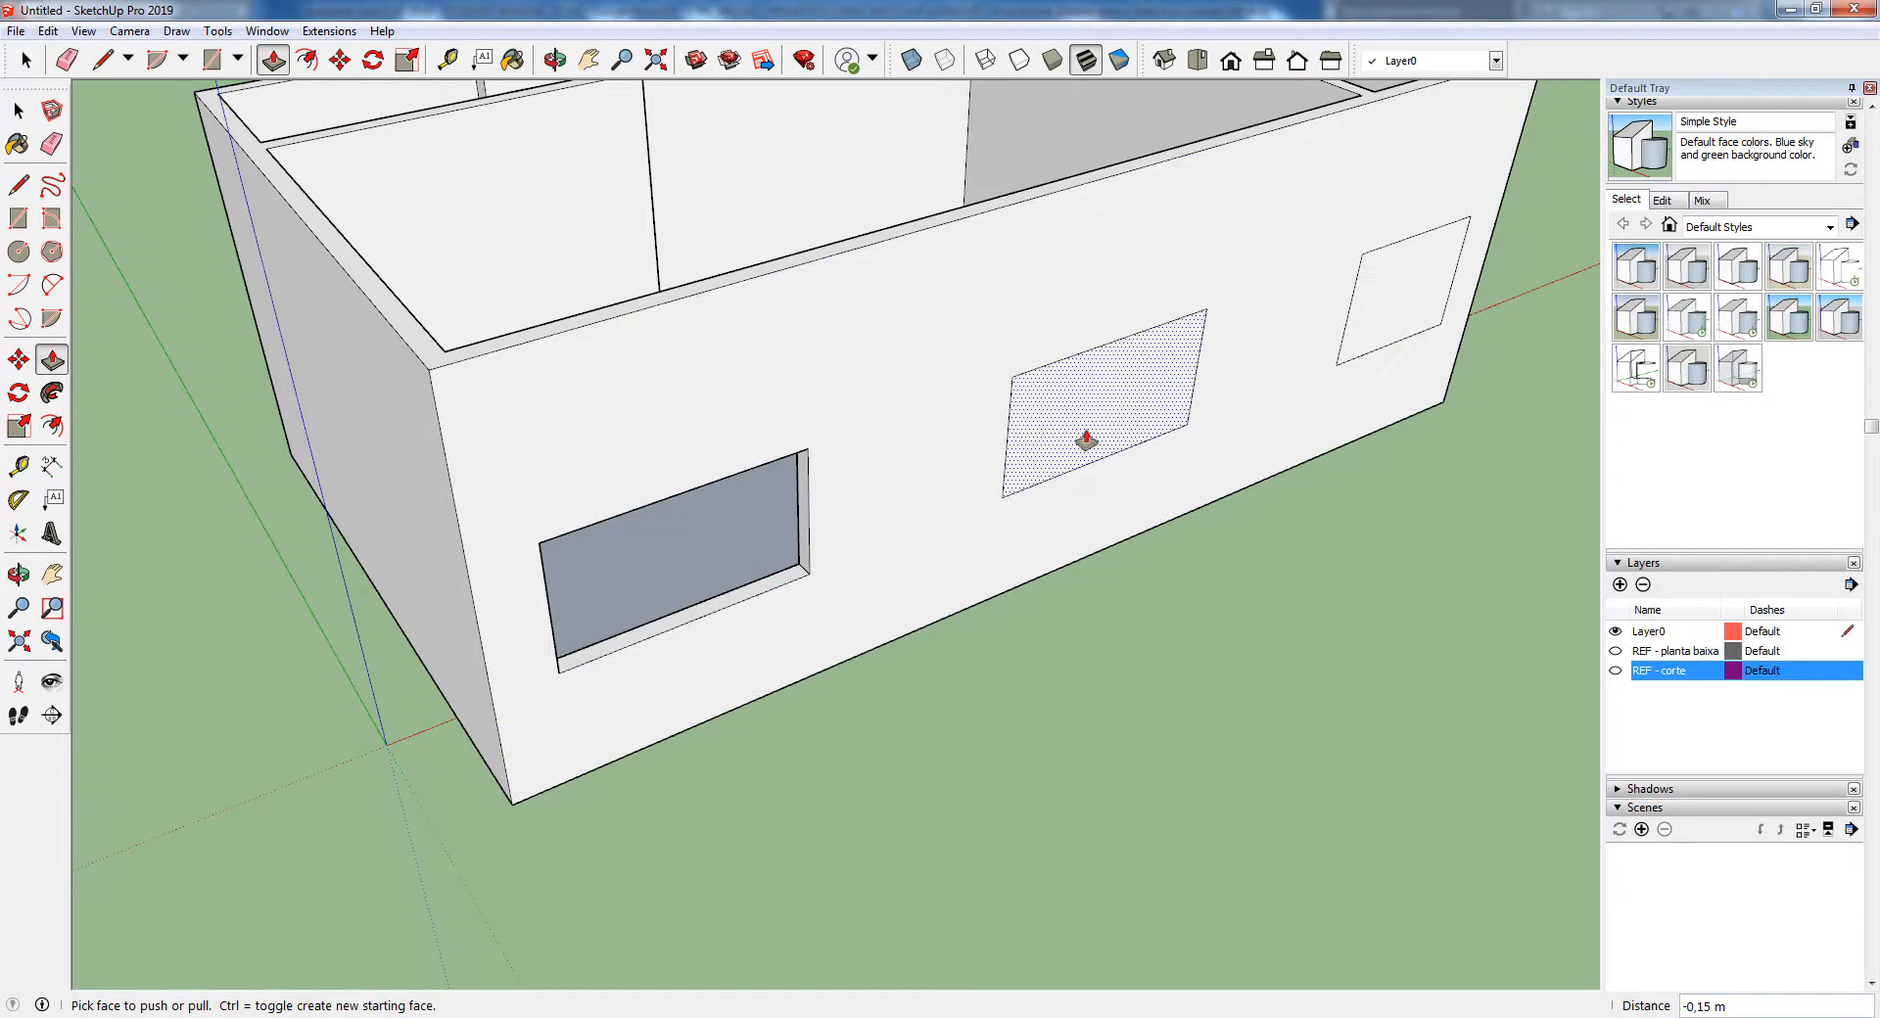
{"action": "mouse_move", "coordinate": [1081, 398]}
{"action": "middle_mouse_down"}
{"action": "mouse_move", "coordinate": [1057, 201]}
{"action": "mouse_move", "coordinate": [1057, 406]}
{"action": "mouse_move", "coordinate": [1081, 418]}
{"action": "middle_mouse_up"}
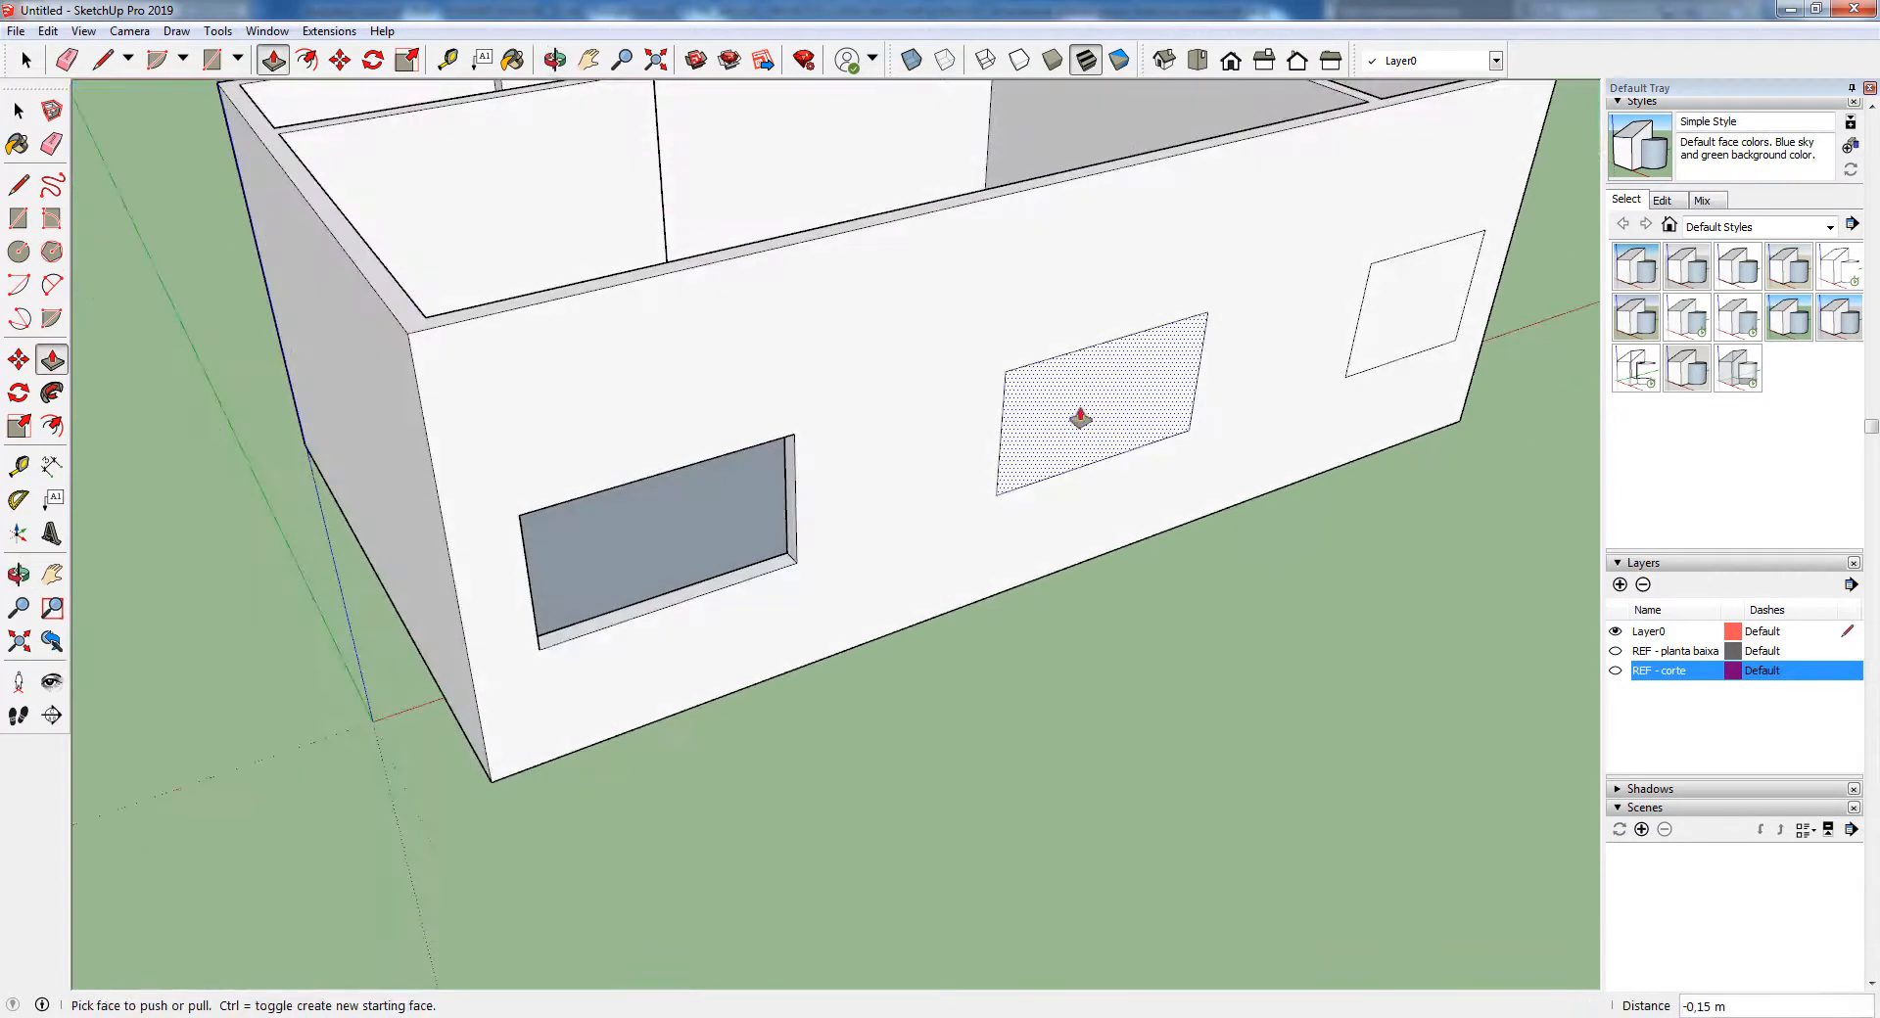
{"action": "double_click", "coordinate": [1129, 402]}
{"action": "scroll", "coordinate": [1125, 399], "scroll_direction": "down", "scroll_amount": 3}
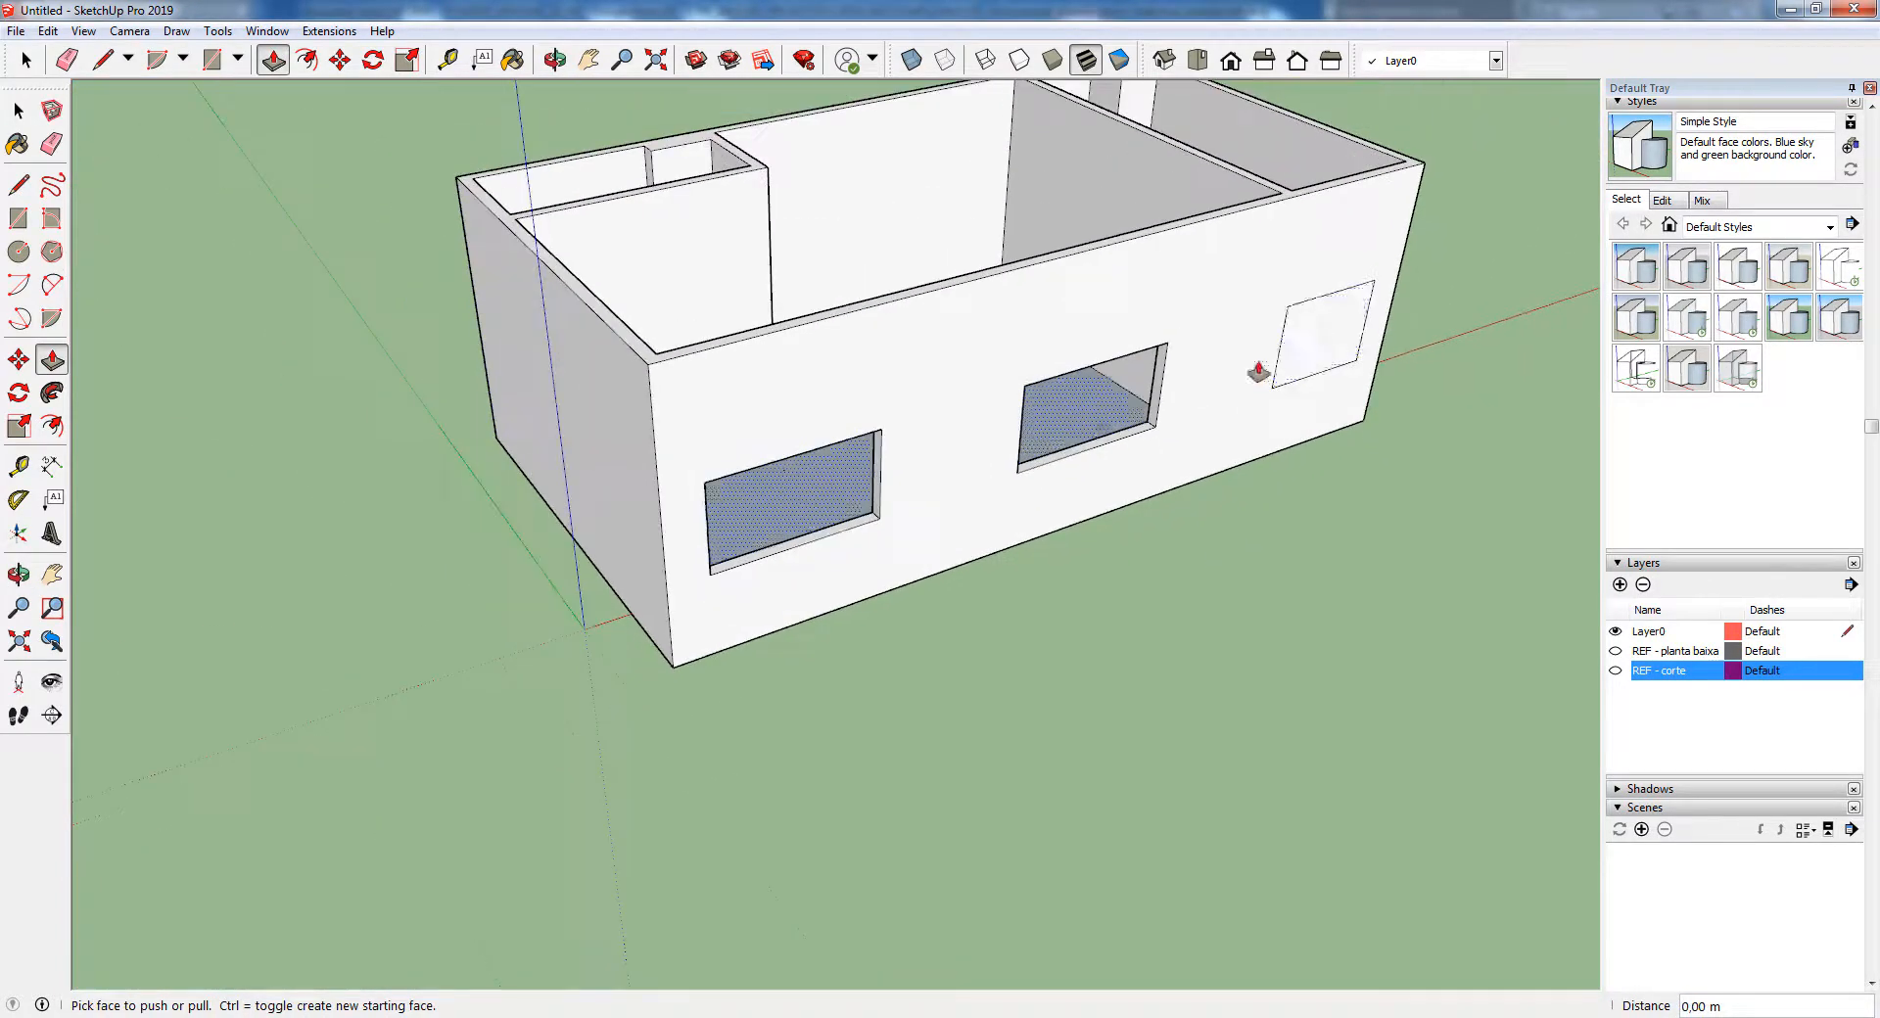
{"action": "double_click", "coordinate": [1326, 333]}
Examine the window openings from several angles and compare them with the REF - corte layer, leaving that layer hidden
{"action": "middle_click_drag", "start_coordinate": [1406, 393], "coordinate": [596, 401]}
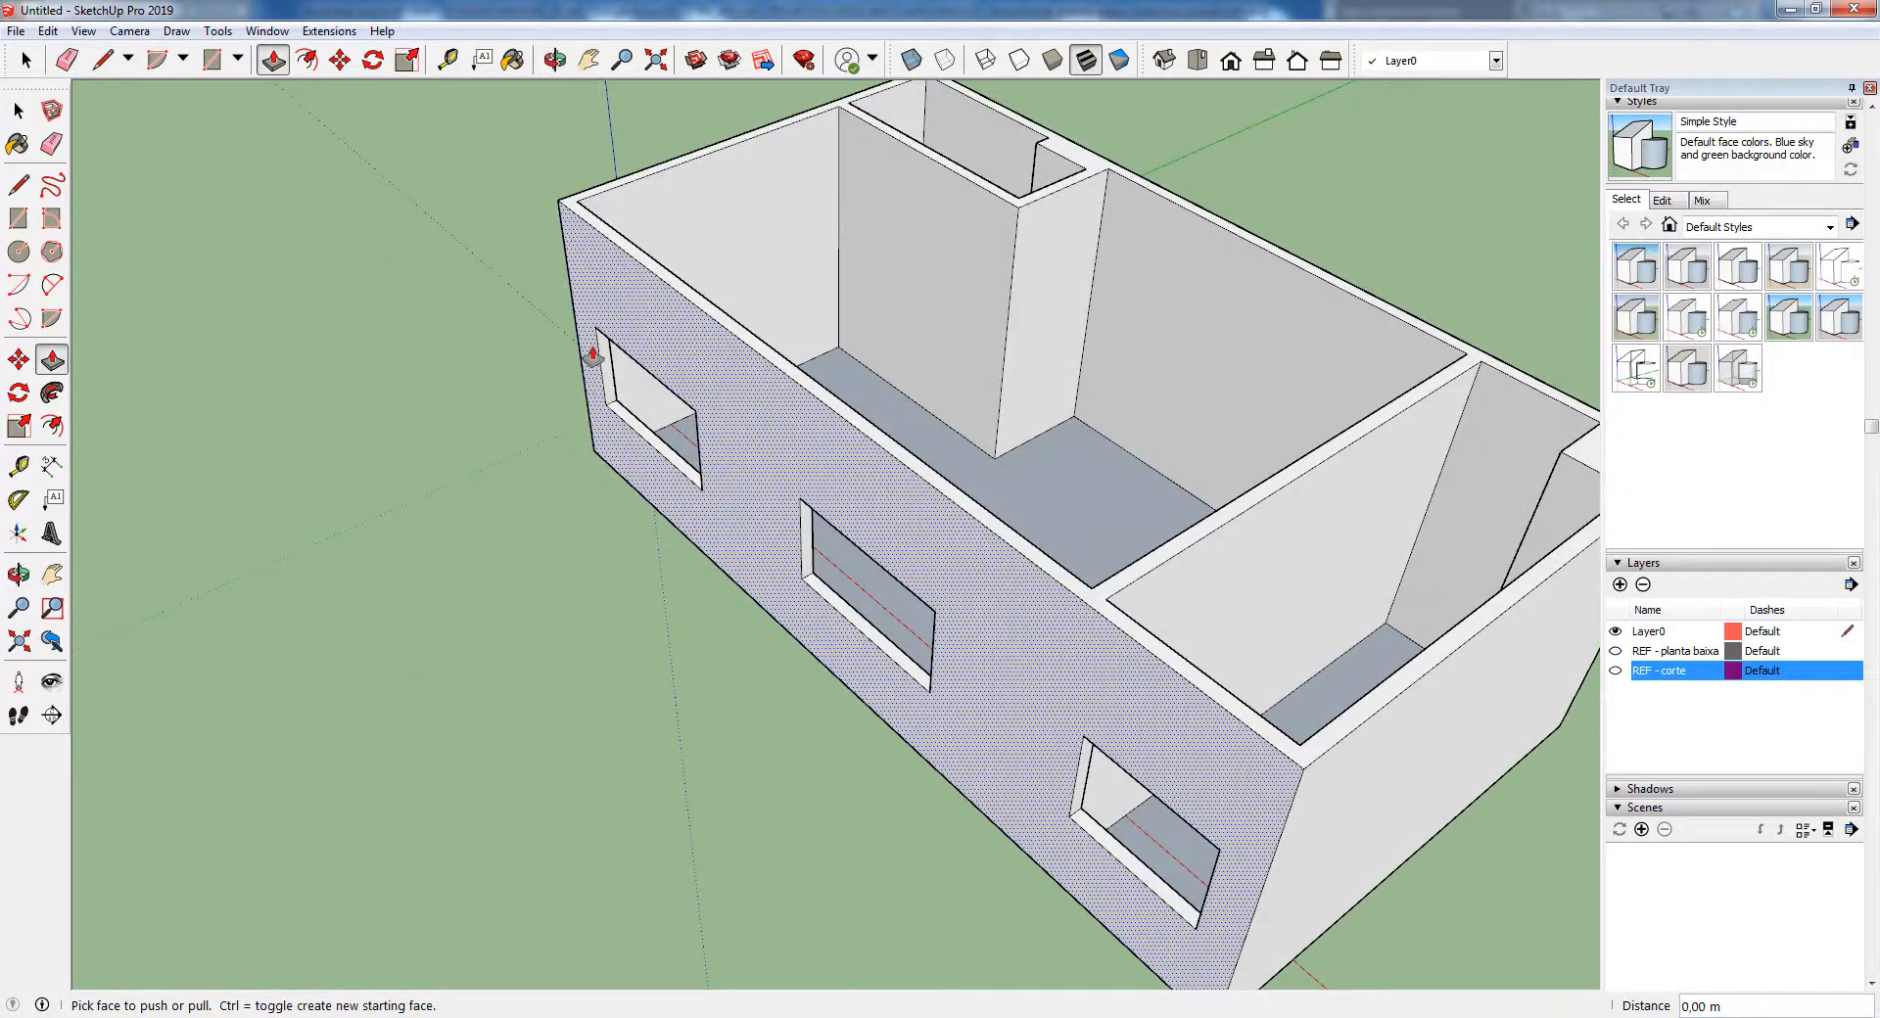
{"action": "scroll", "coordinate": [534, 527], "scroll_direction": "down", "scroll_amount": 3}
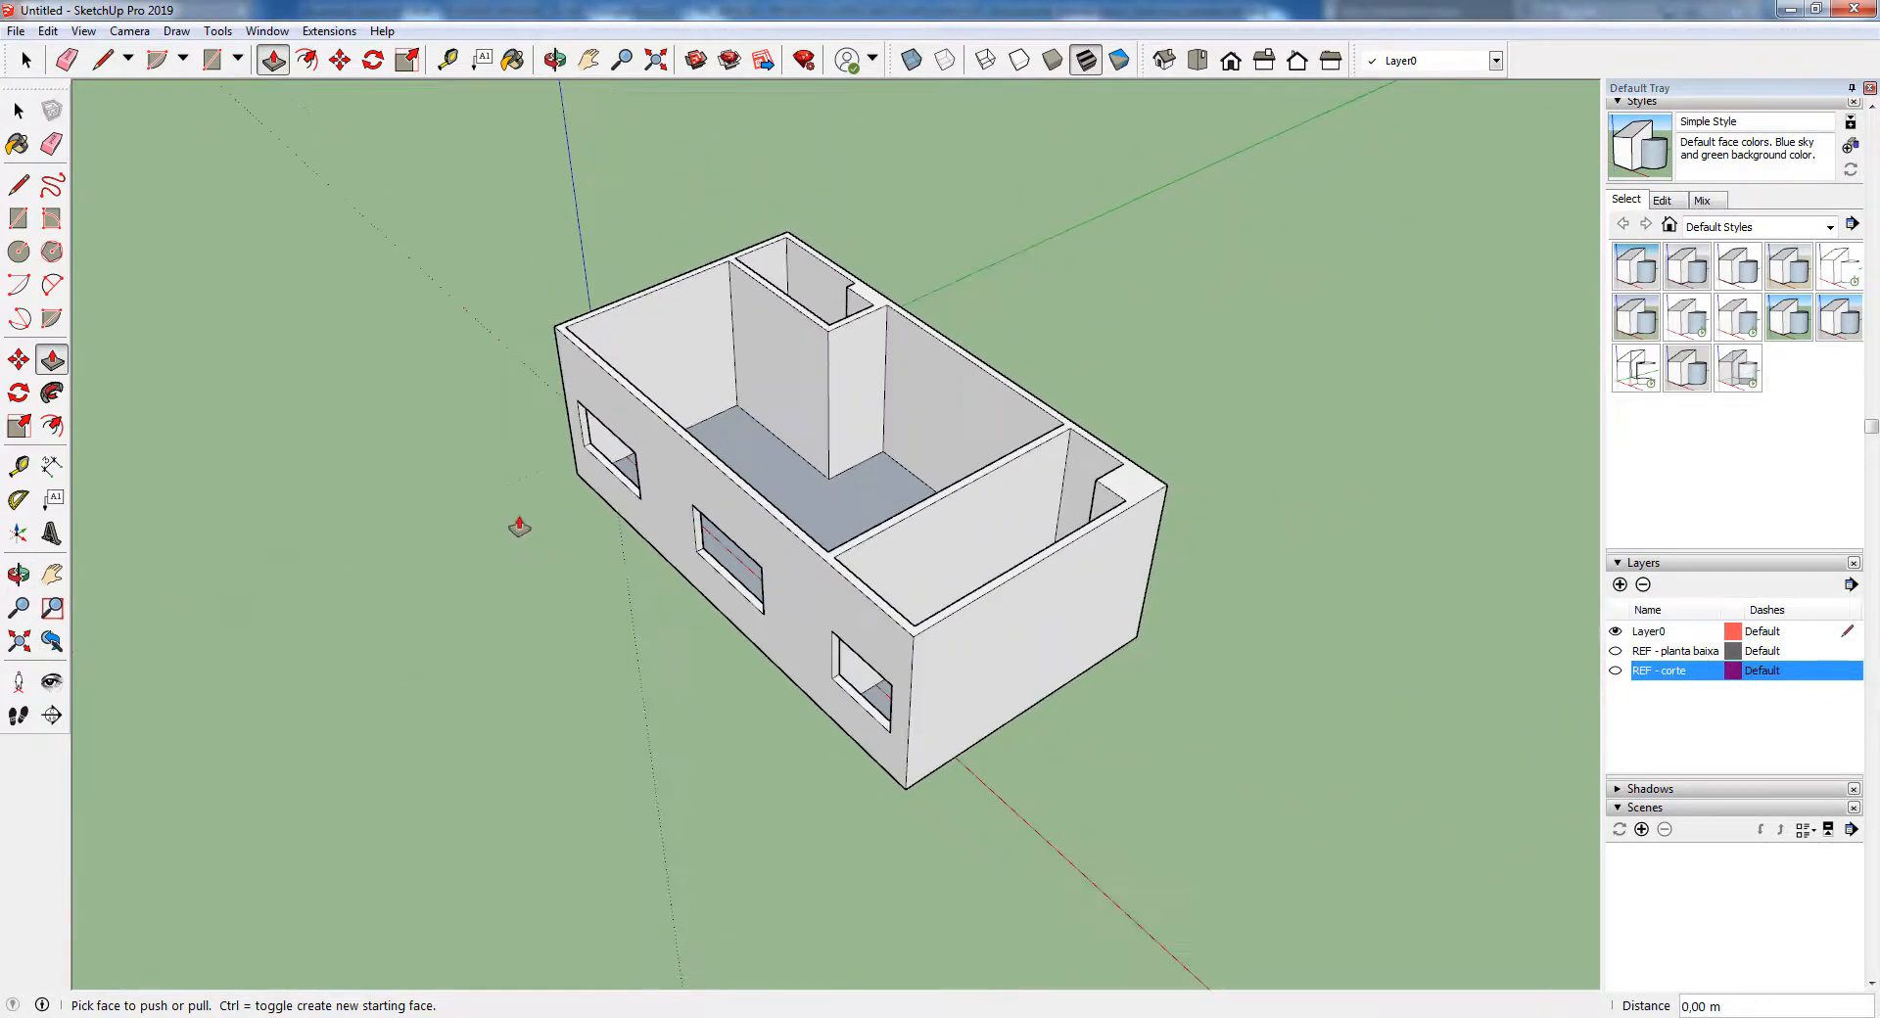
{"action": "middle_click_drag", "start_coordinate": [519, 526], "coordinate": [1070, 545]}
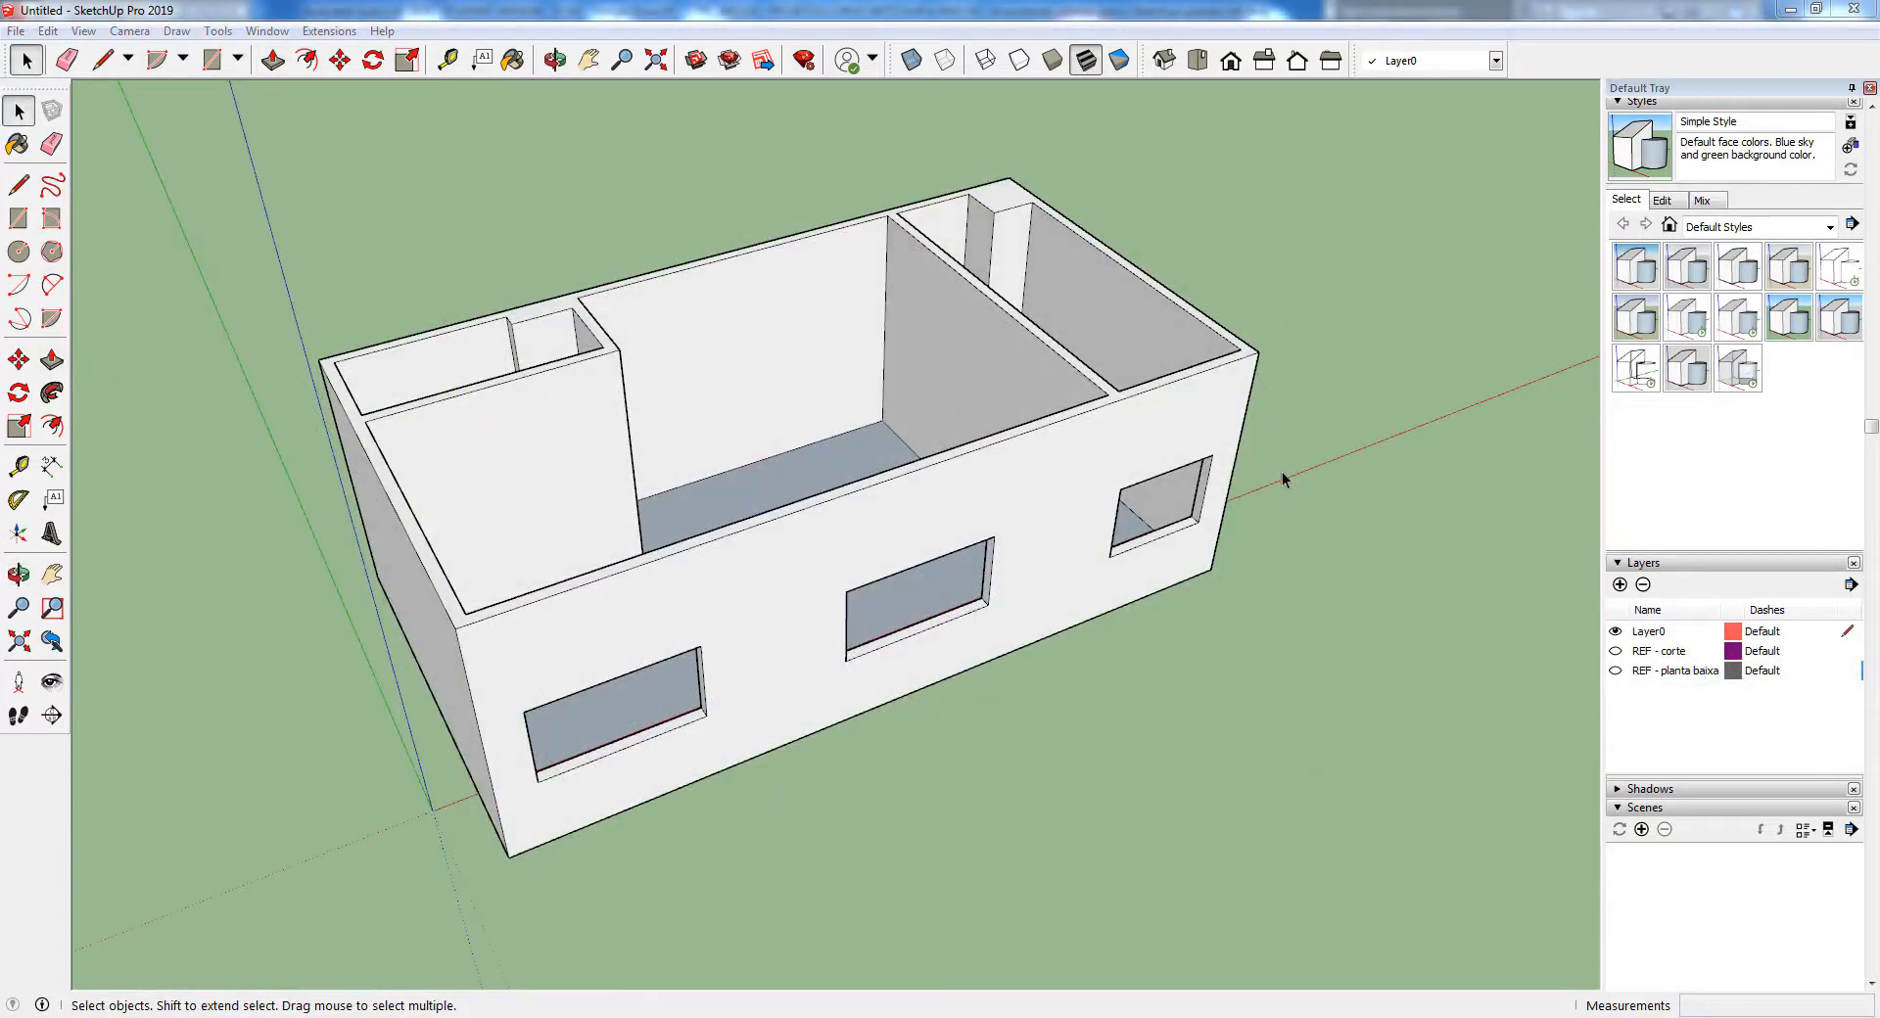
{"action": "left_click", "coordinate": [1616, 652]}
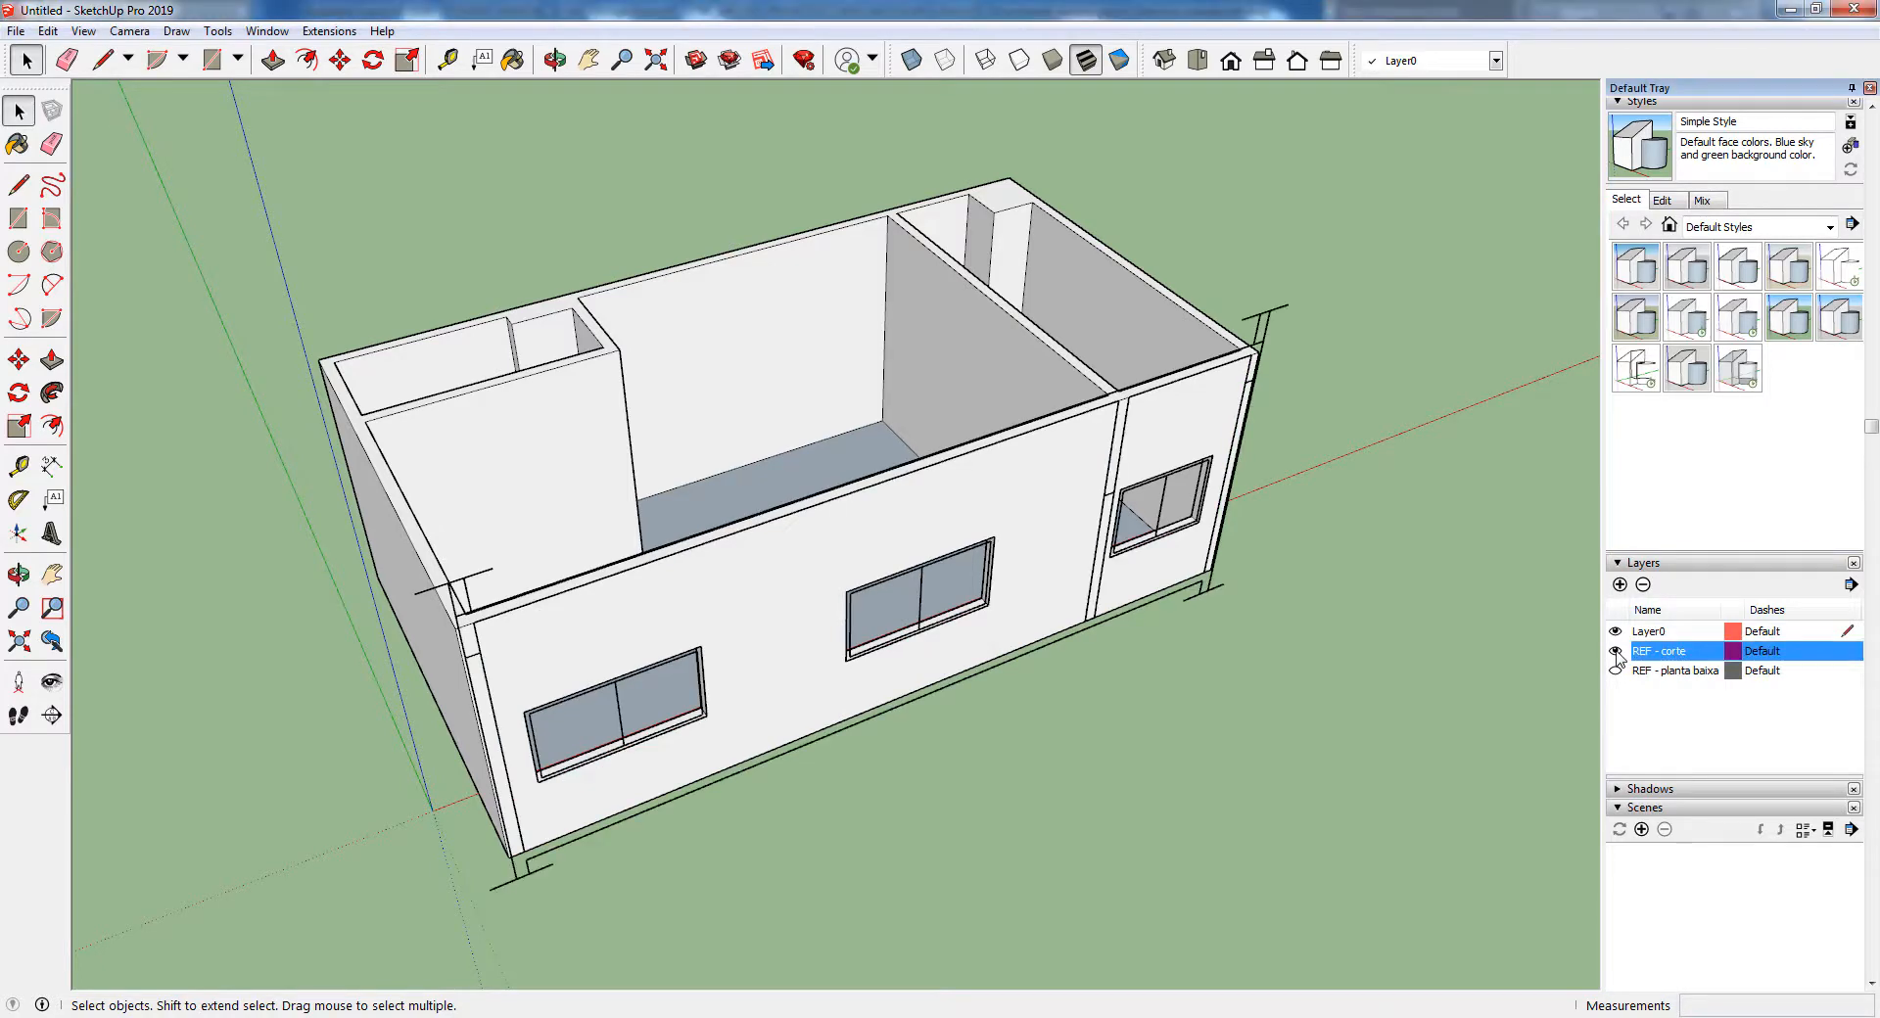
{"action": "left_click", "coordinate": [1616, 652]}
{"action": "middle_click_drag", "start_coordinate": [832, 548], "coordinate": [397, 547]}
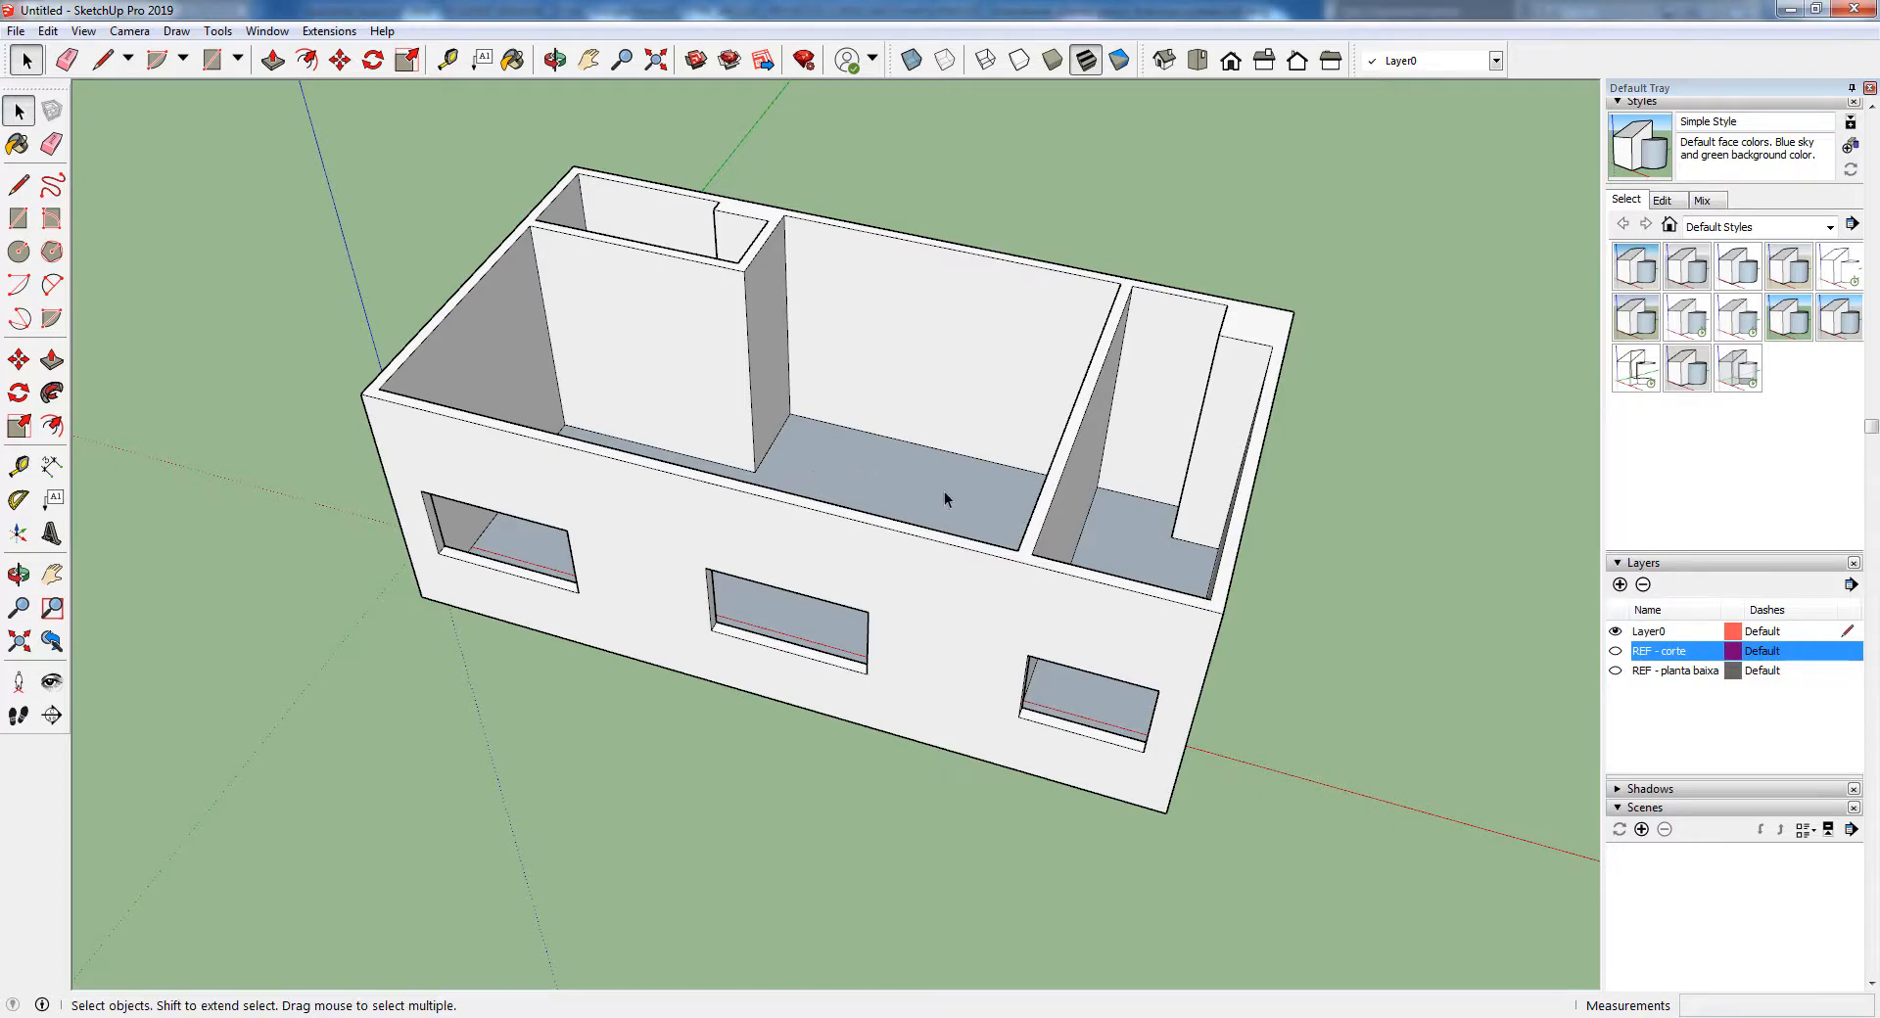
{"action": "middle_click_drag", "start_coordinate": [931, 497], "coordinate": [883, 560]}
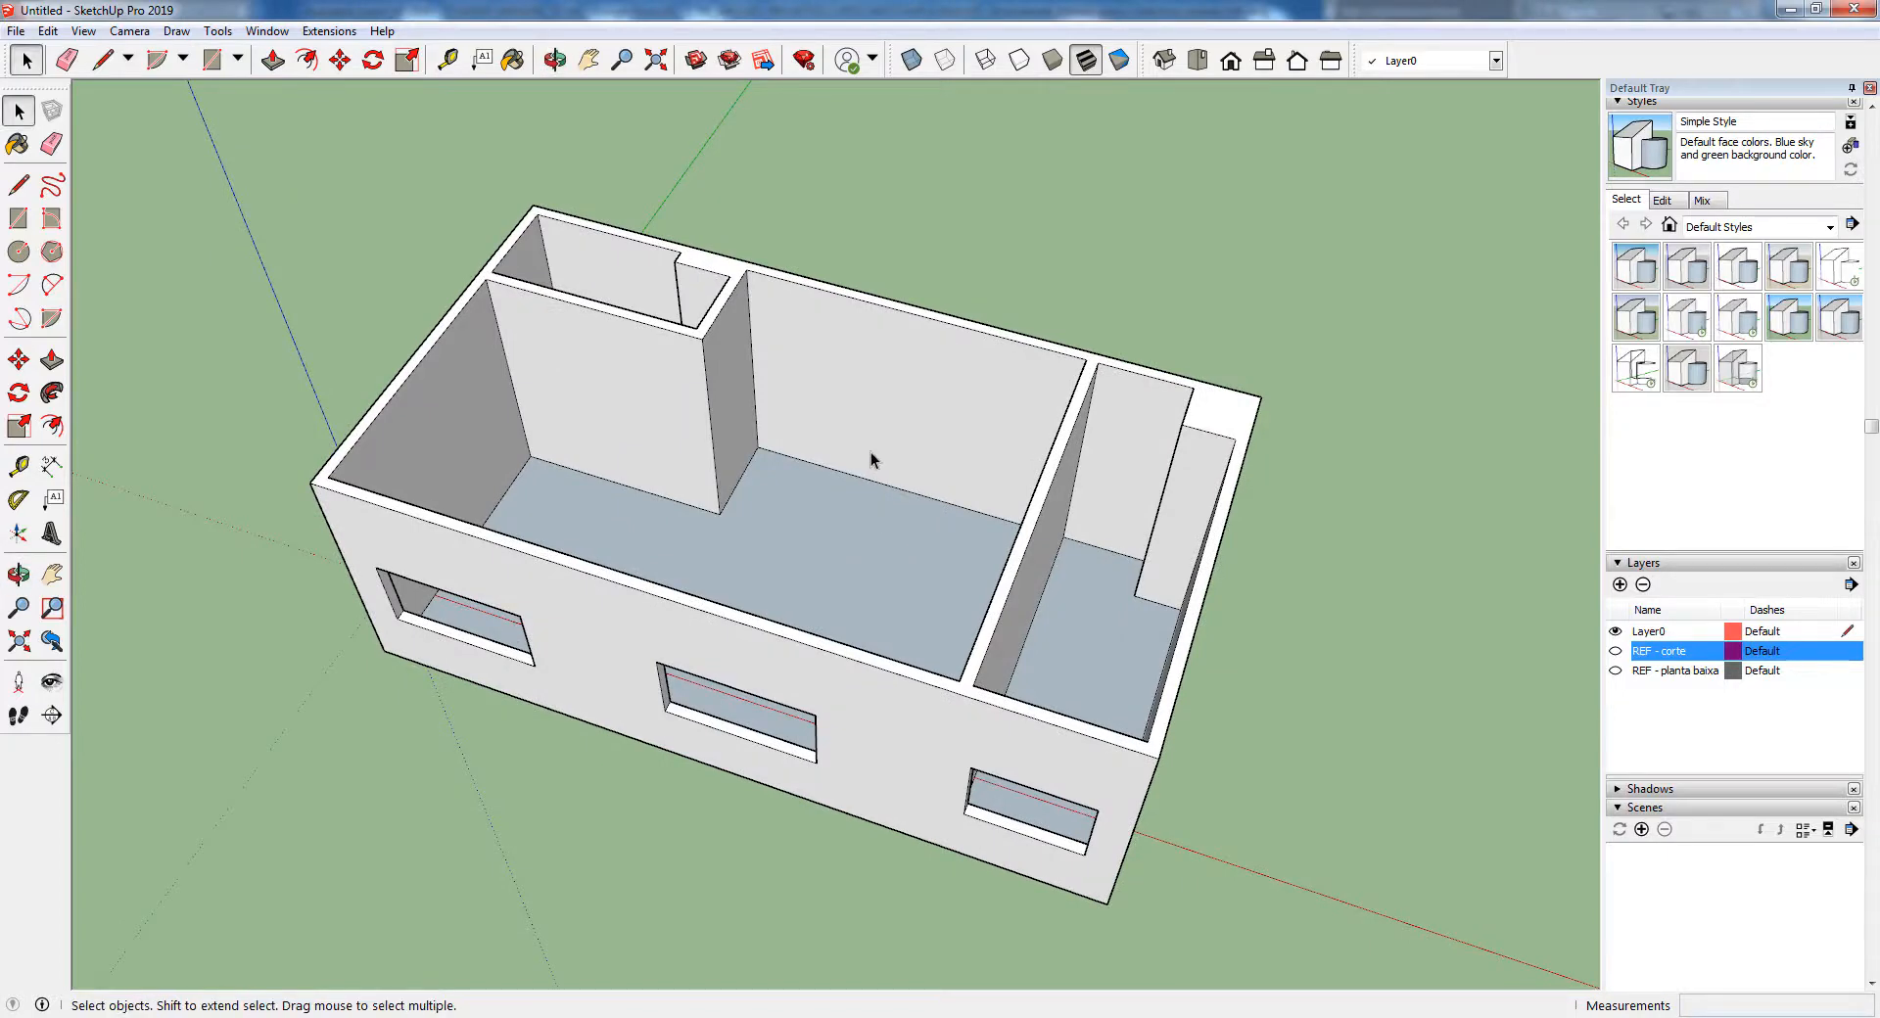
{"action": "scroll", "coordinate": [871, 460], "scroll_direction": "up", "scroll_amount": 1}
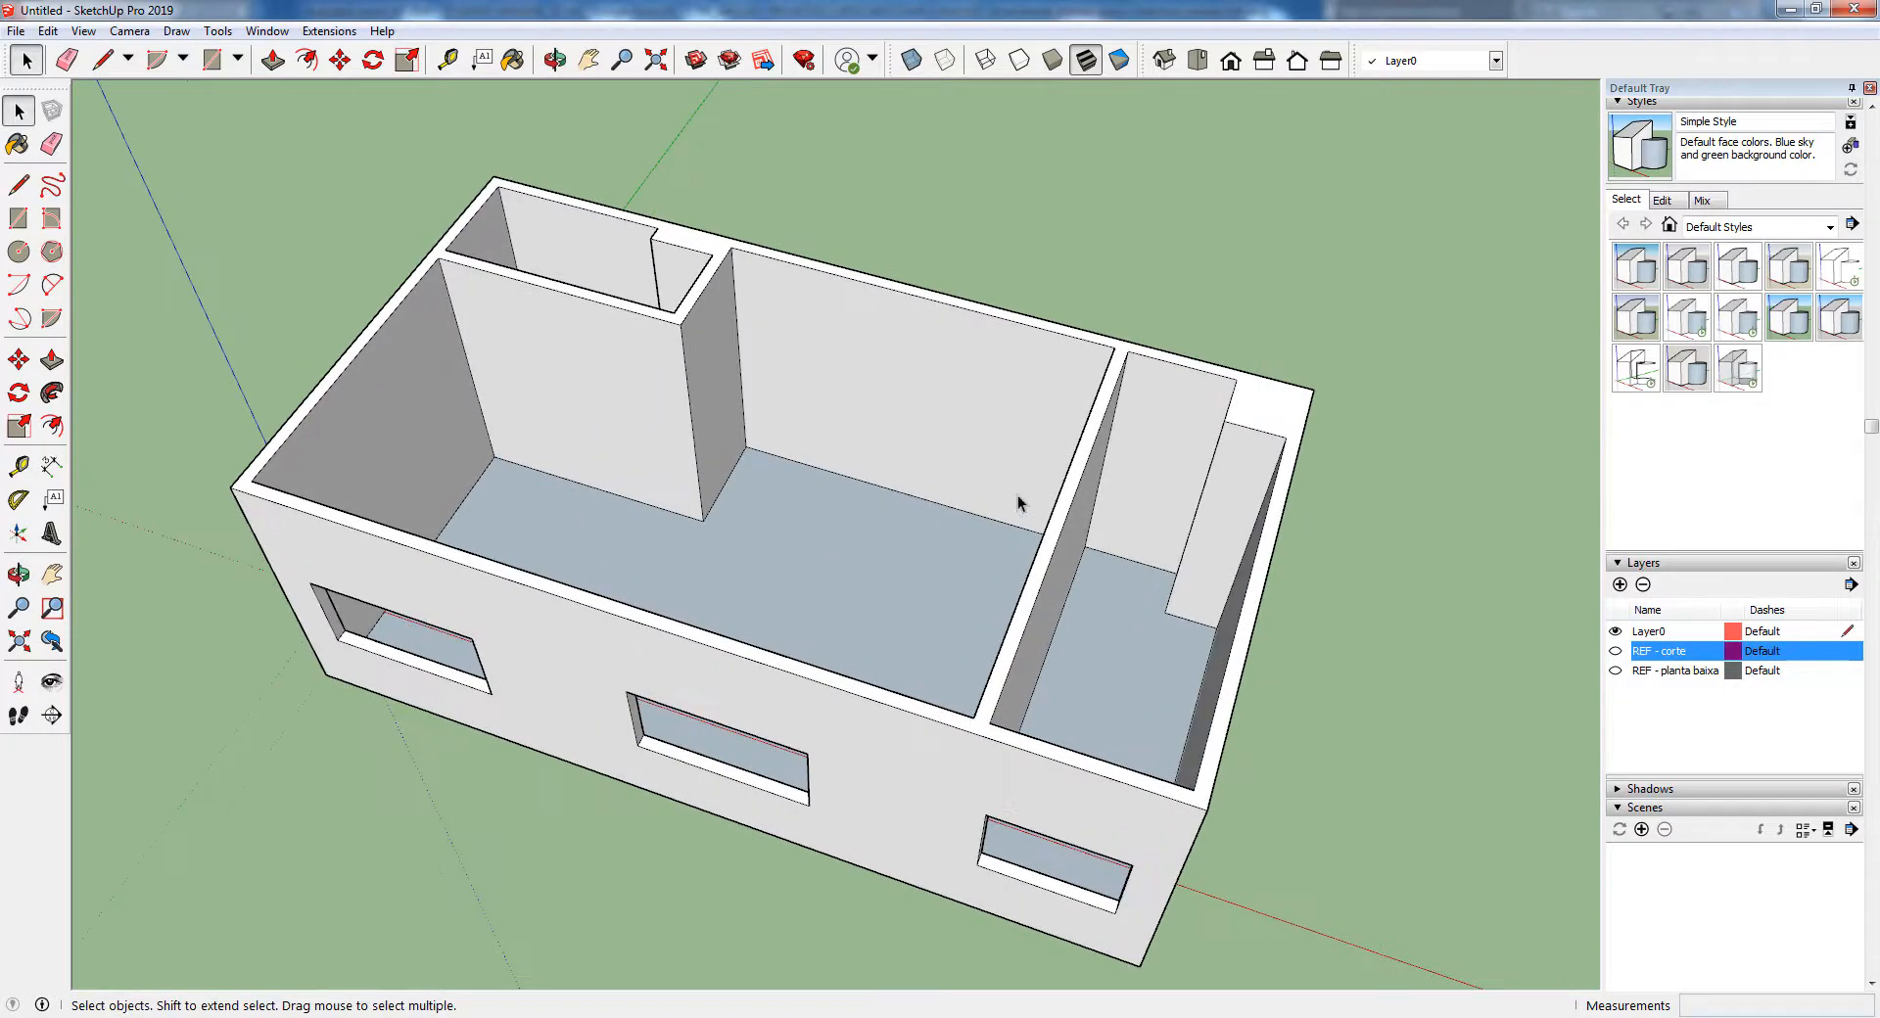
Show the REF - planta baixa layer and turn on the X-Ray face style
{"action": "left_click", "coordinate": [1615, 670]}
{"action": "left_click", "coordinate": [1667, 671]}
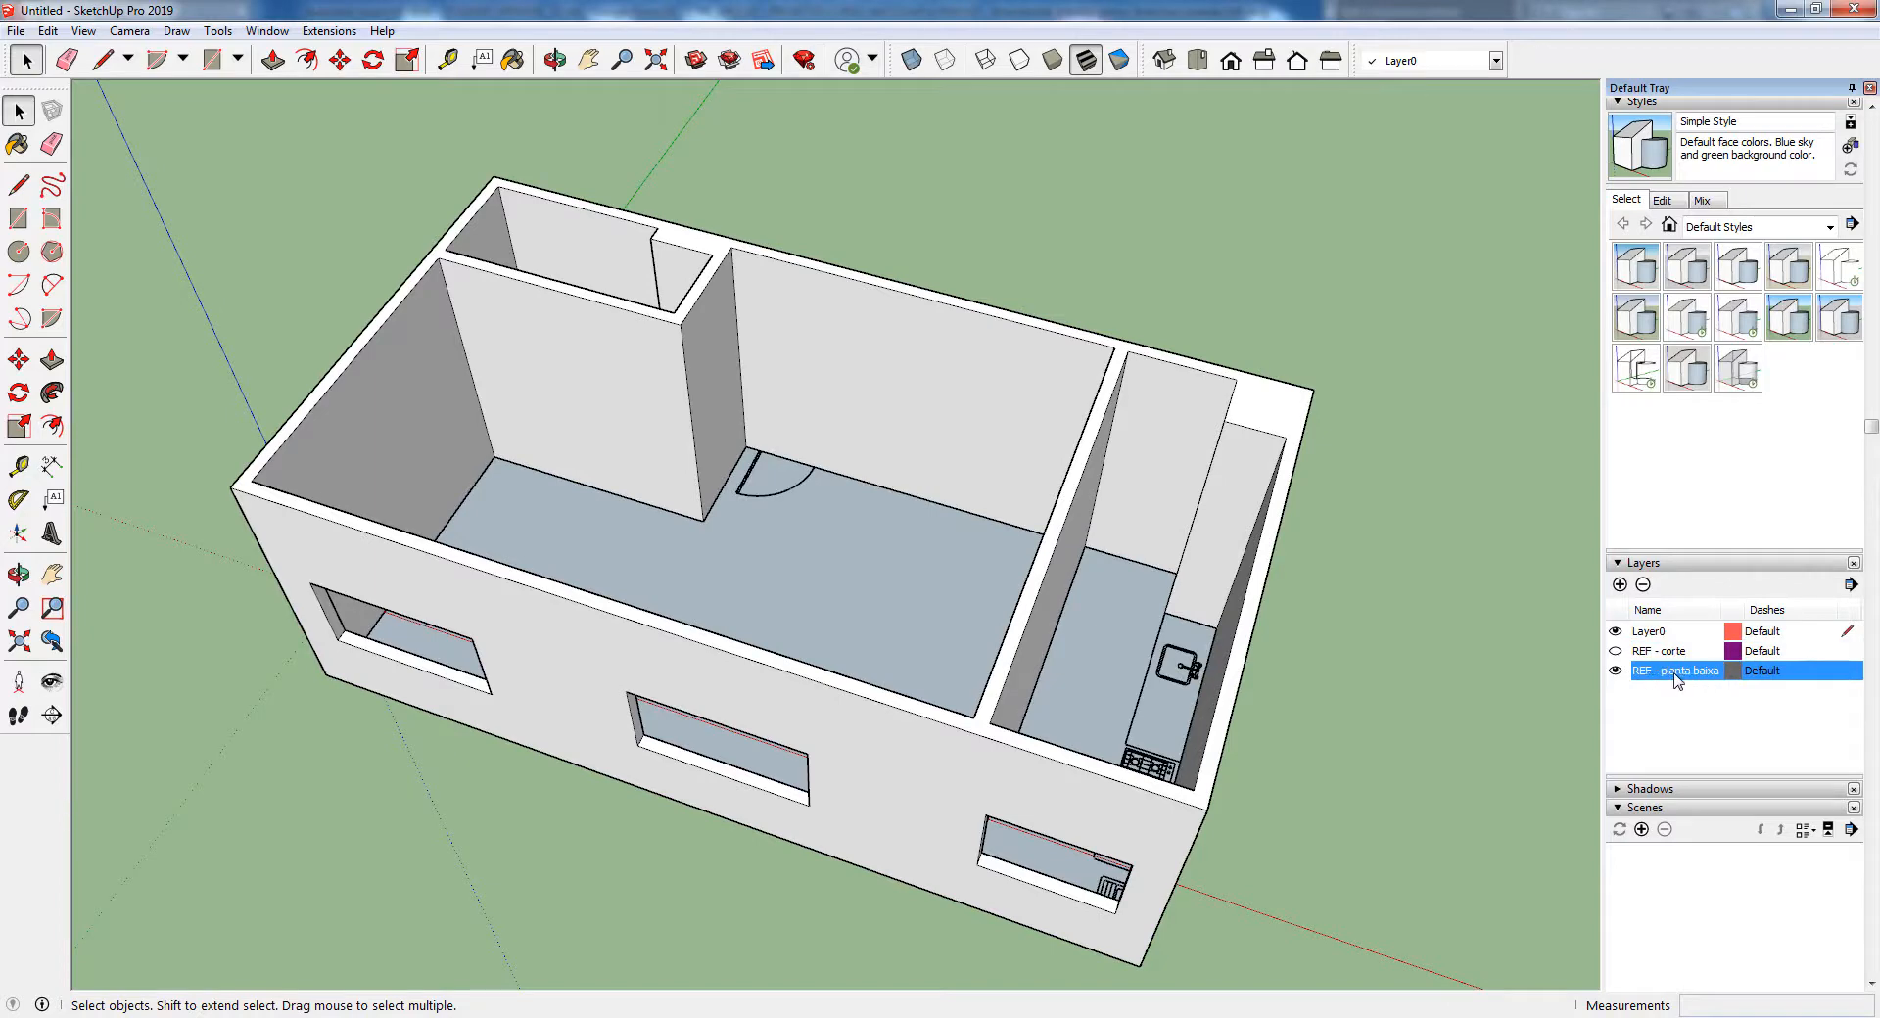
{"action": "middle_click_drag", "start_coordinate": [948, 572], "coordinate": [805, 737]}
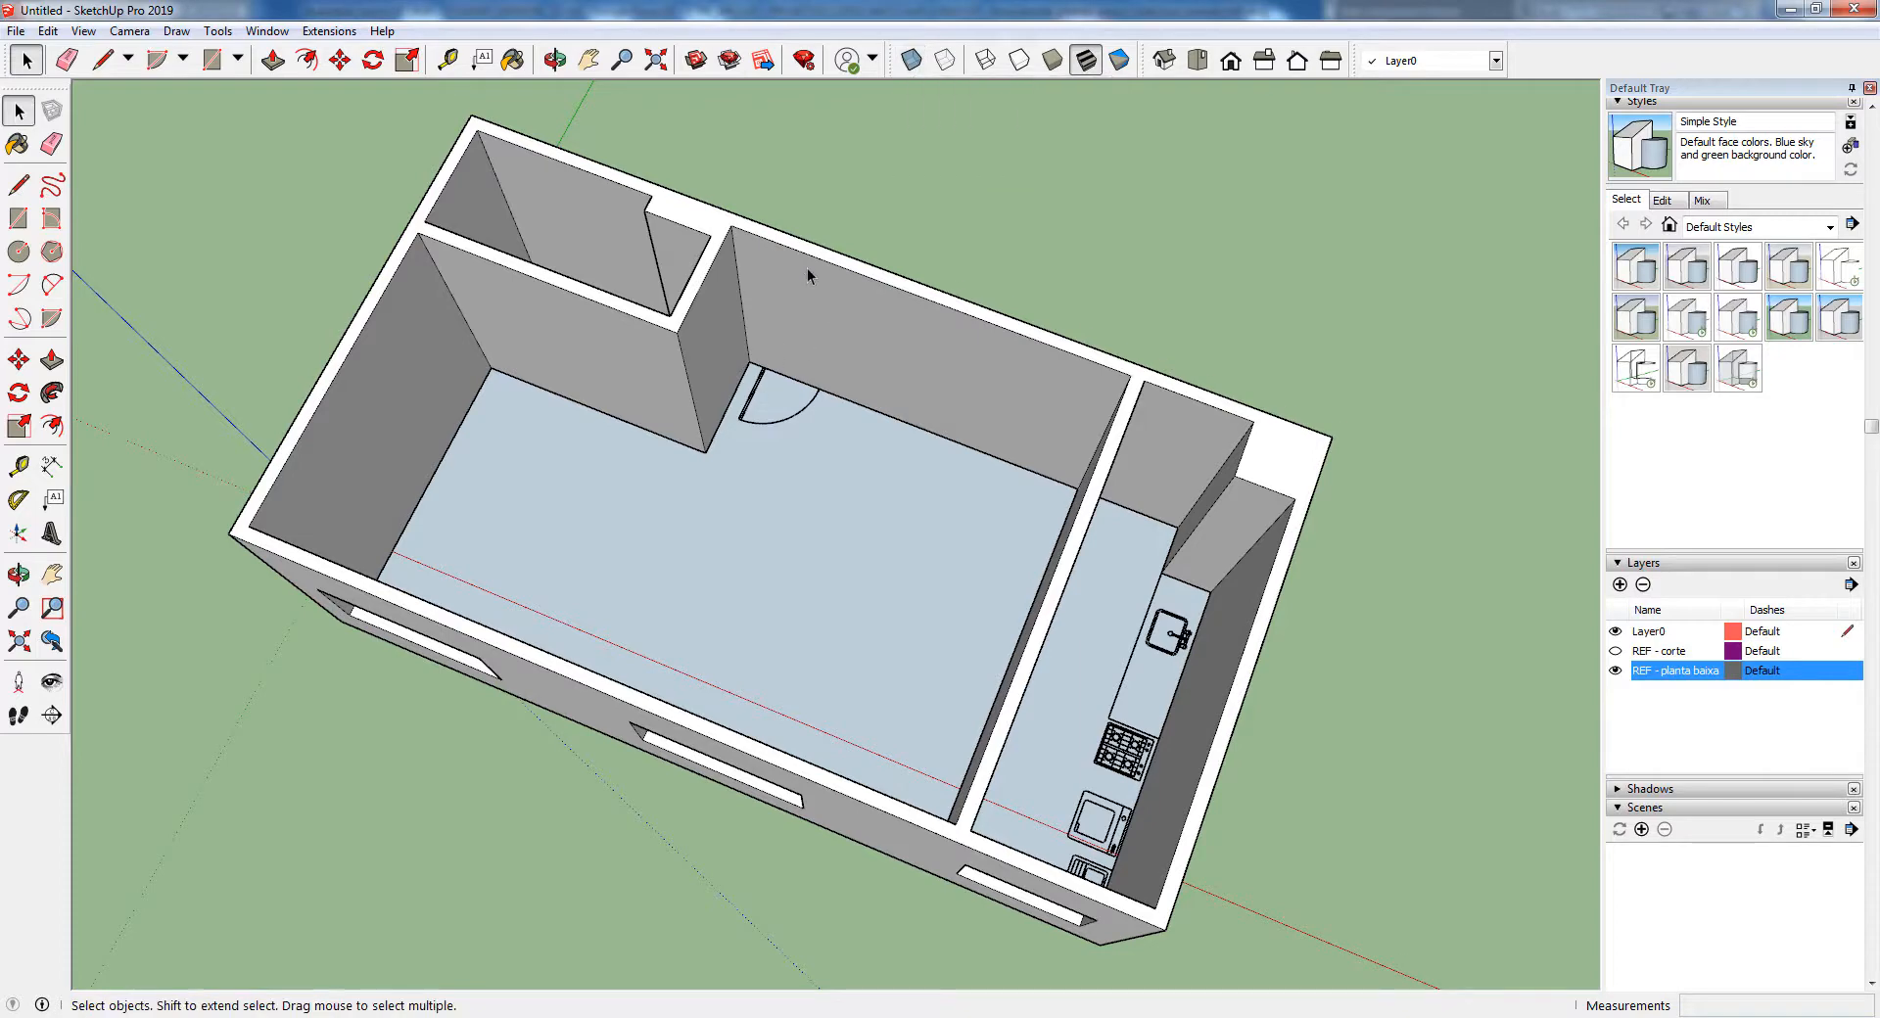
{"action": "scroll", "coordinate": [809, 276], "scroll_direction": "up", "scroll_amount": 2}
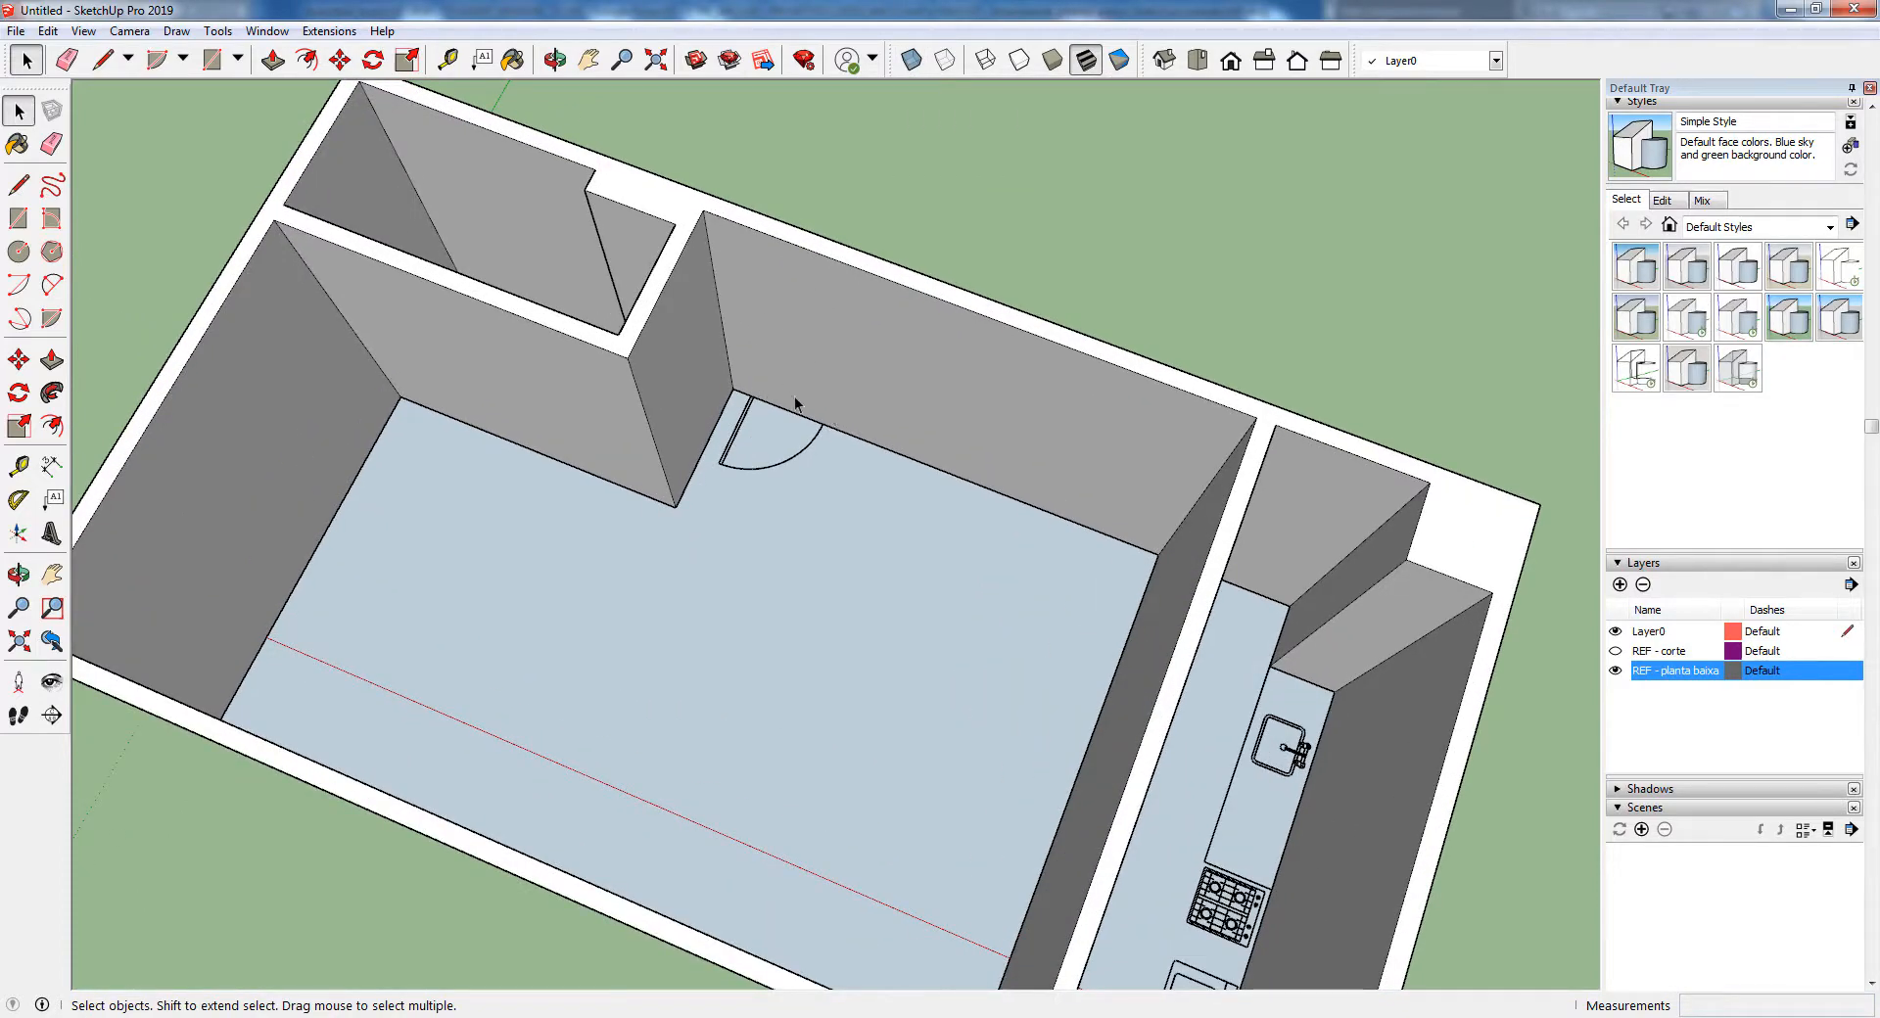
{"action": "left_click", "coordinate": [913, 63]}
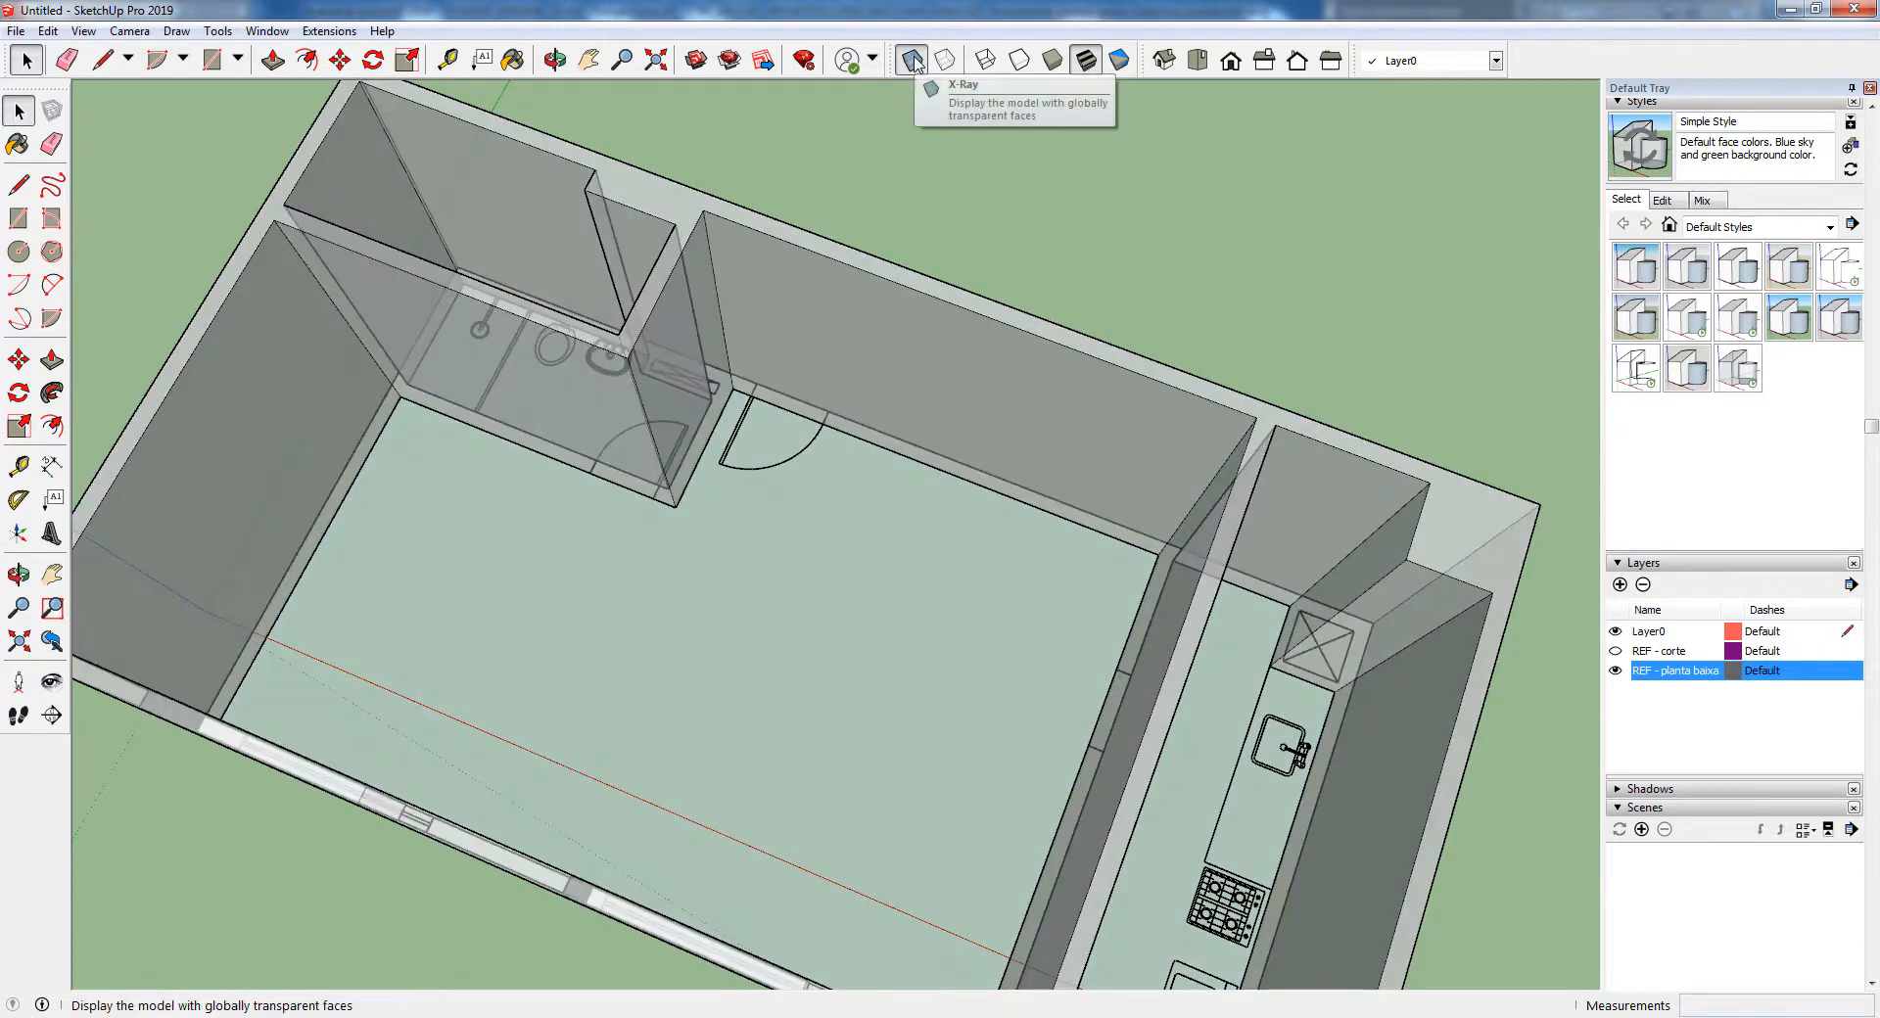
{"action": "right_click", "coordinate": [1538, 63]}
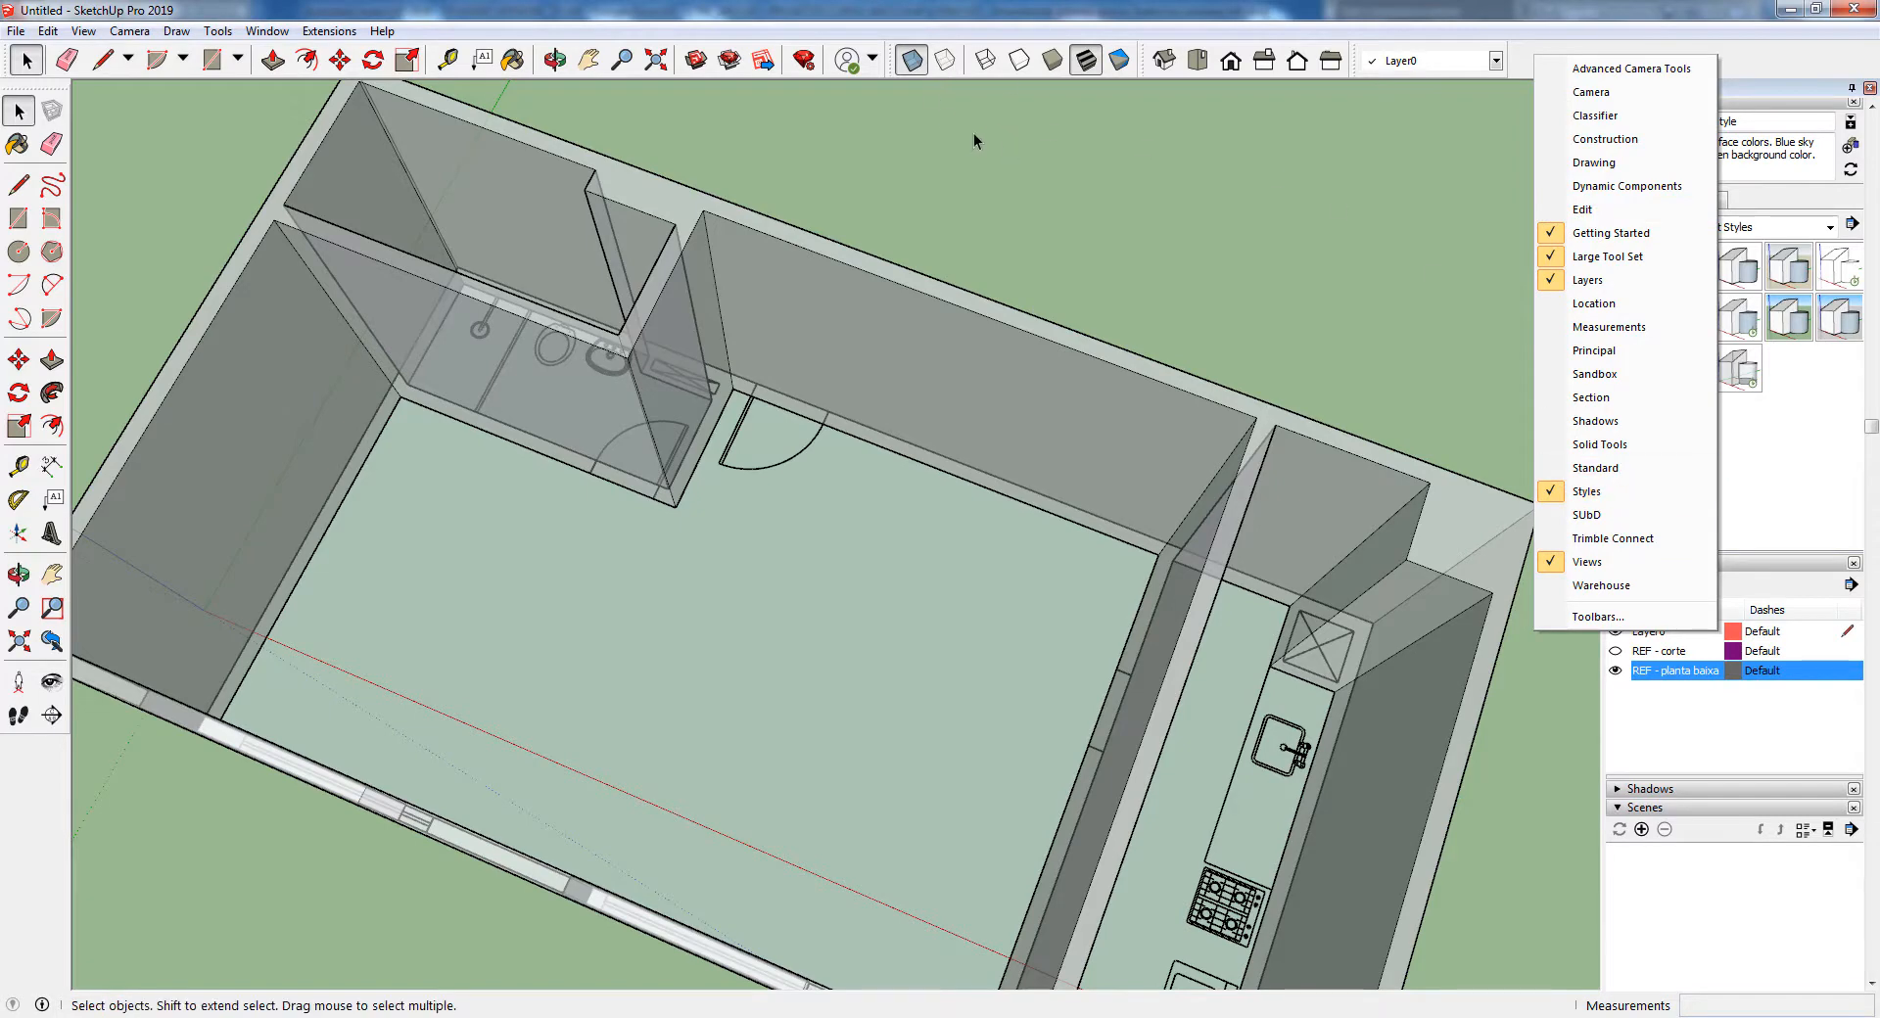
{"action": "left_click", "coordinate": [989, 209]}
Draw a rectangle 0.80 m wide and 2.10 m high on the long back wall at the plan's entrance door, beside the bathroom
{"action": "scroll", "coordinate": [965, 329], "scroll_direction": "down", "scroll_amount": 3}
{"action": "scroll", "coordinate": [778, 313], "scroll_direction": "up", "scroll_amount": 5}
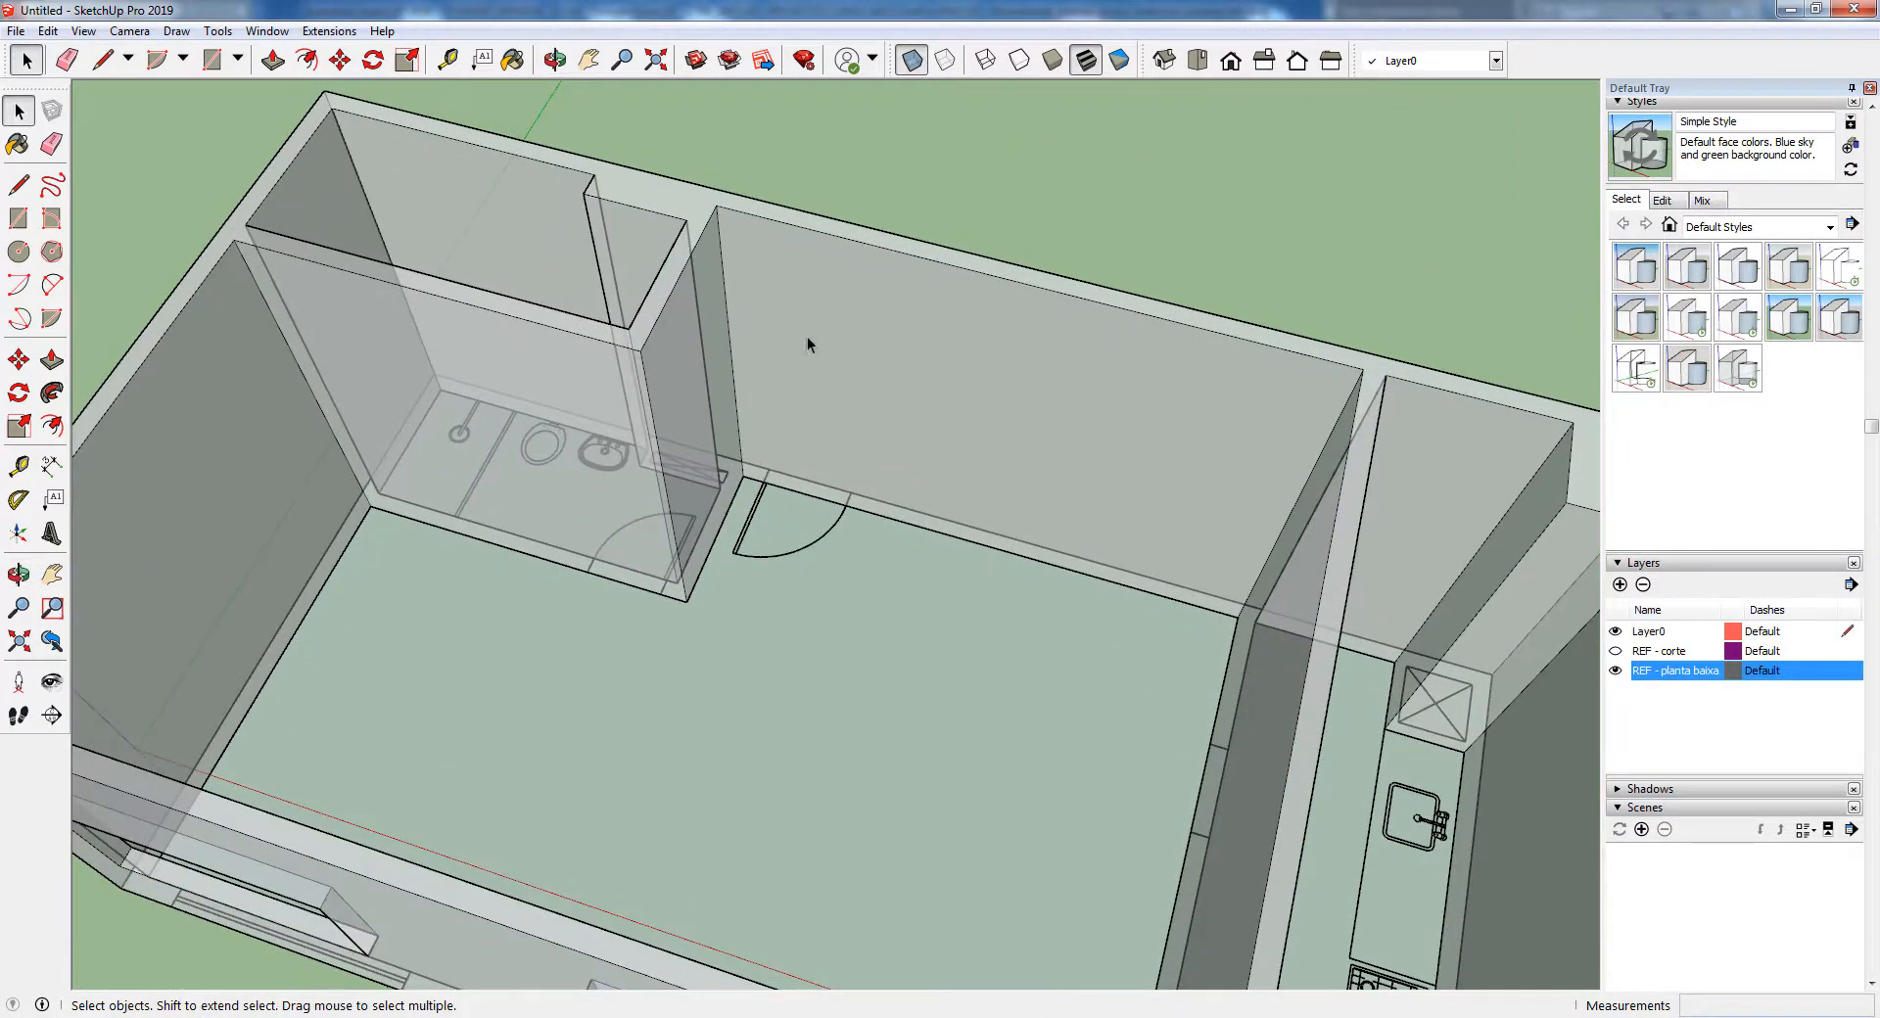
{"action": "scroll", "coordinate": [840, 382], "scroll_direction": "up", "scroll_amount": 2}
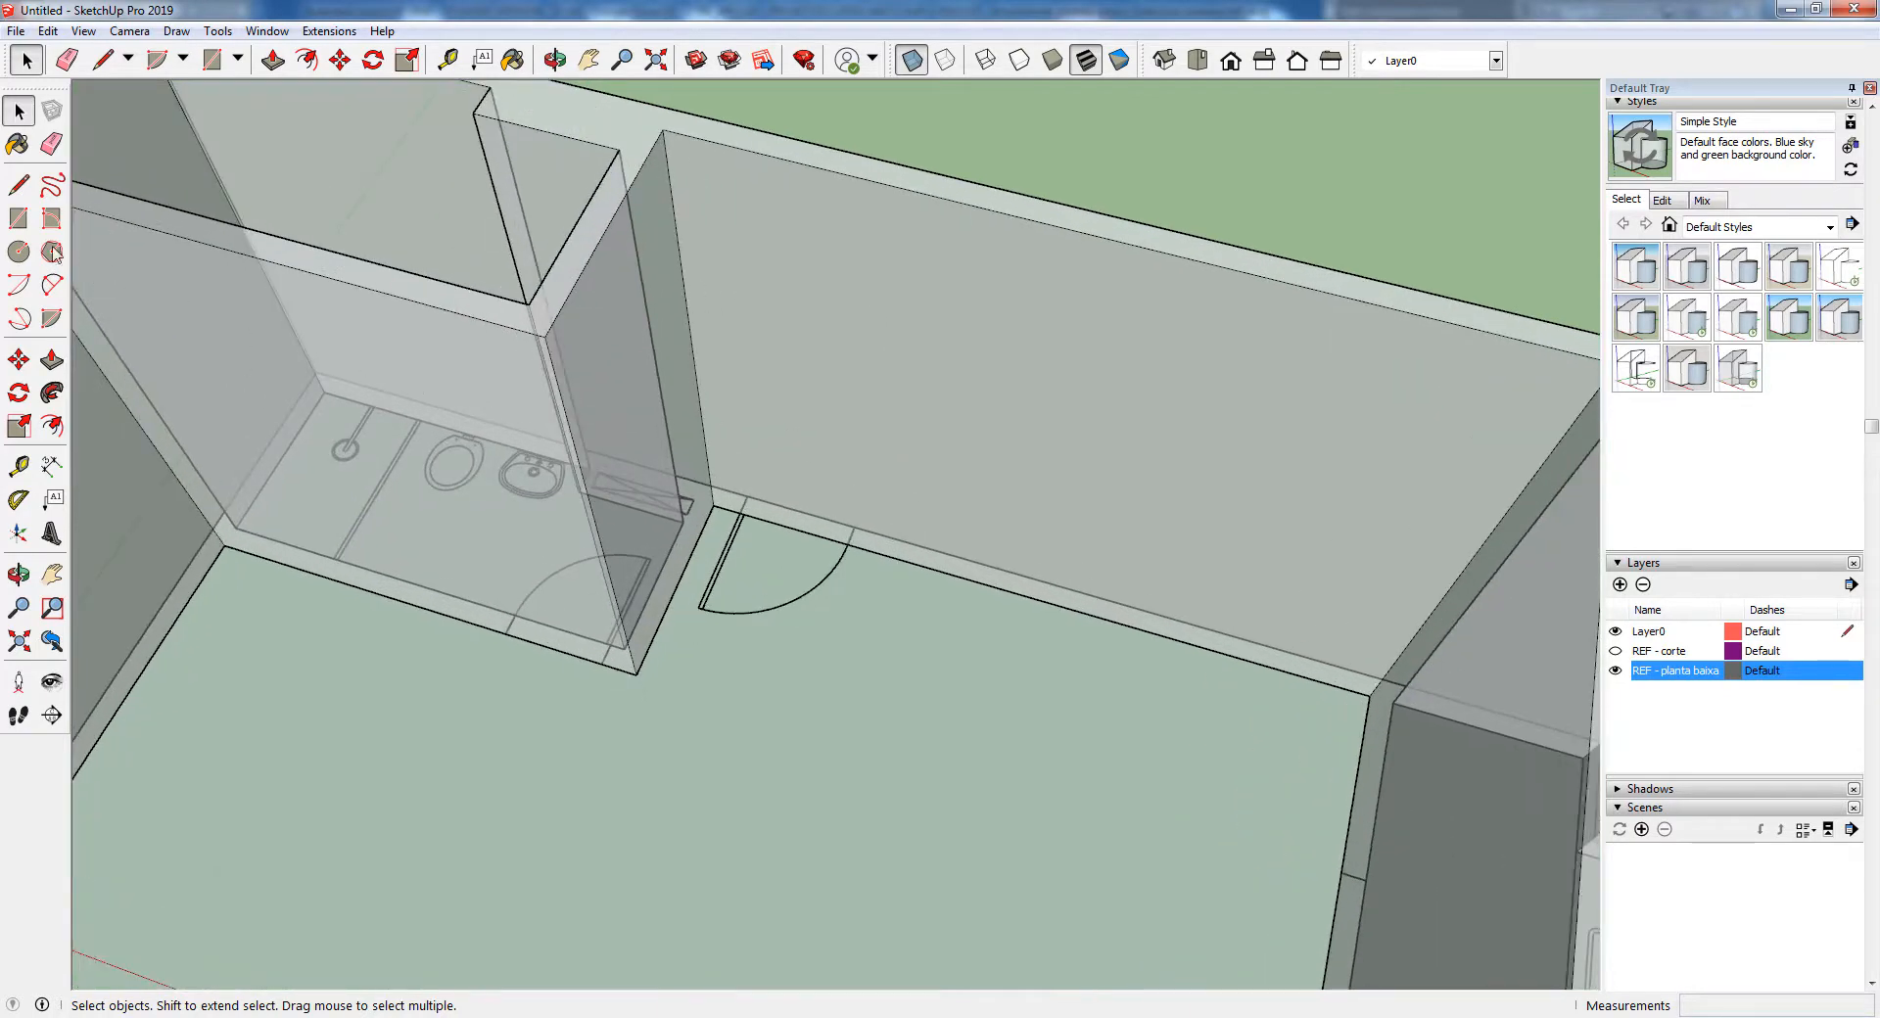
{"action": "left_click", "coordinate": [17, 217]}
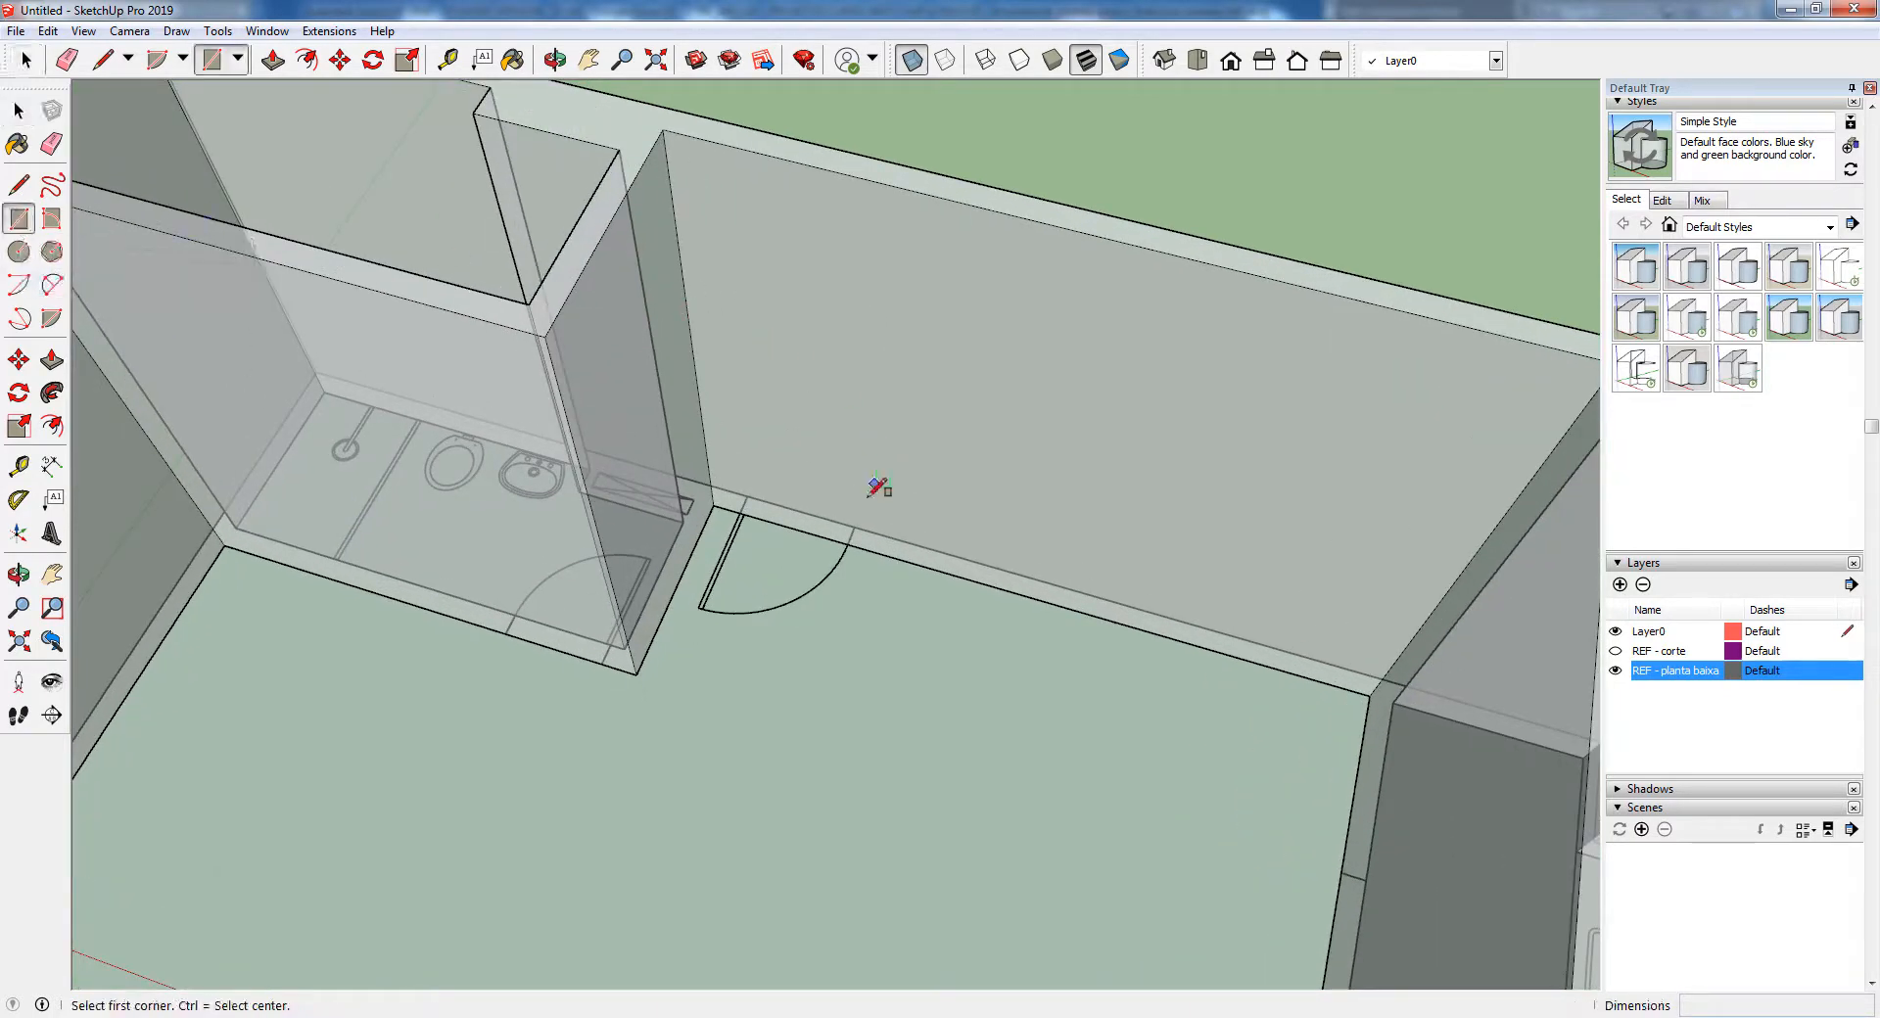
{"action": "scroll", "coordinate": [828, 501], "scroll_direction": "up", "scroll_amount": 1}
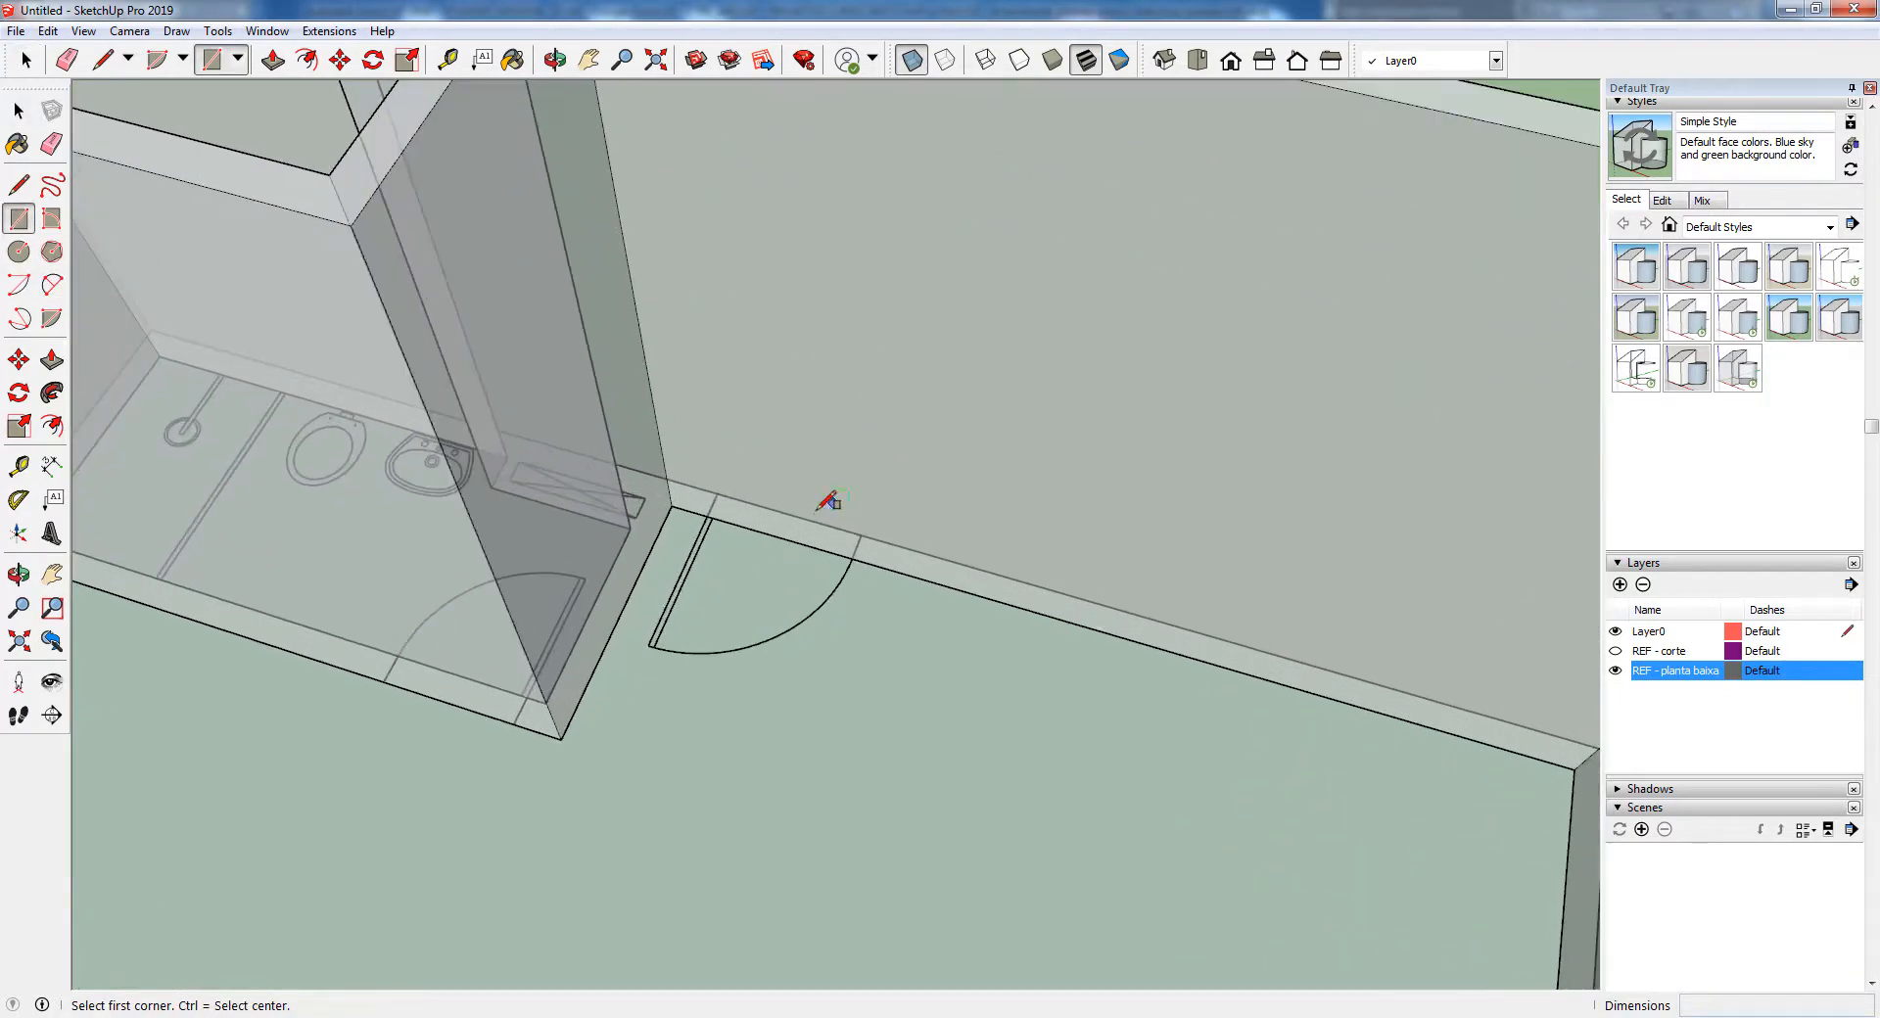
{"action": "left_click", "coordinate": [707, 514]}
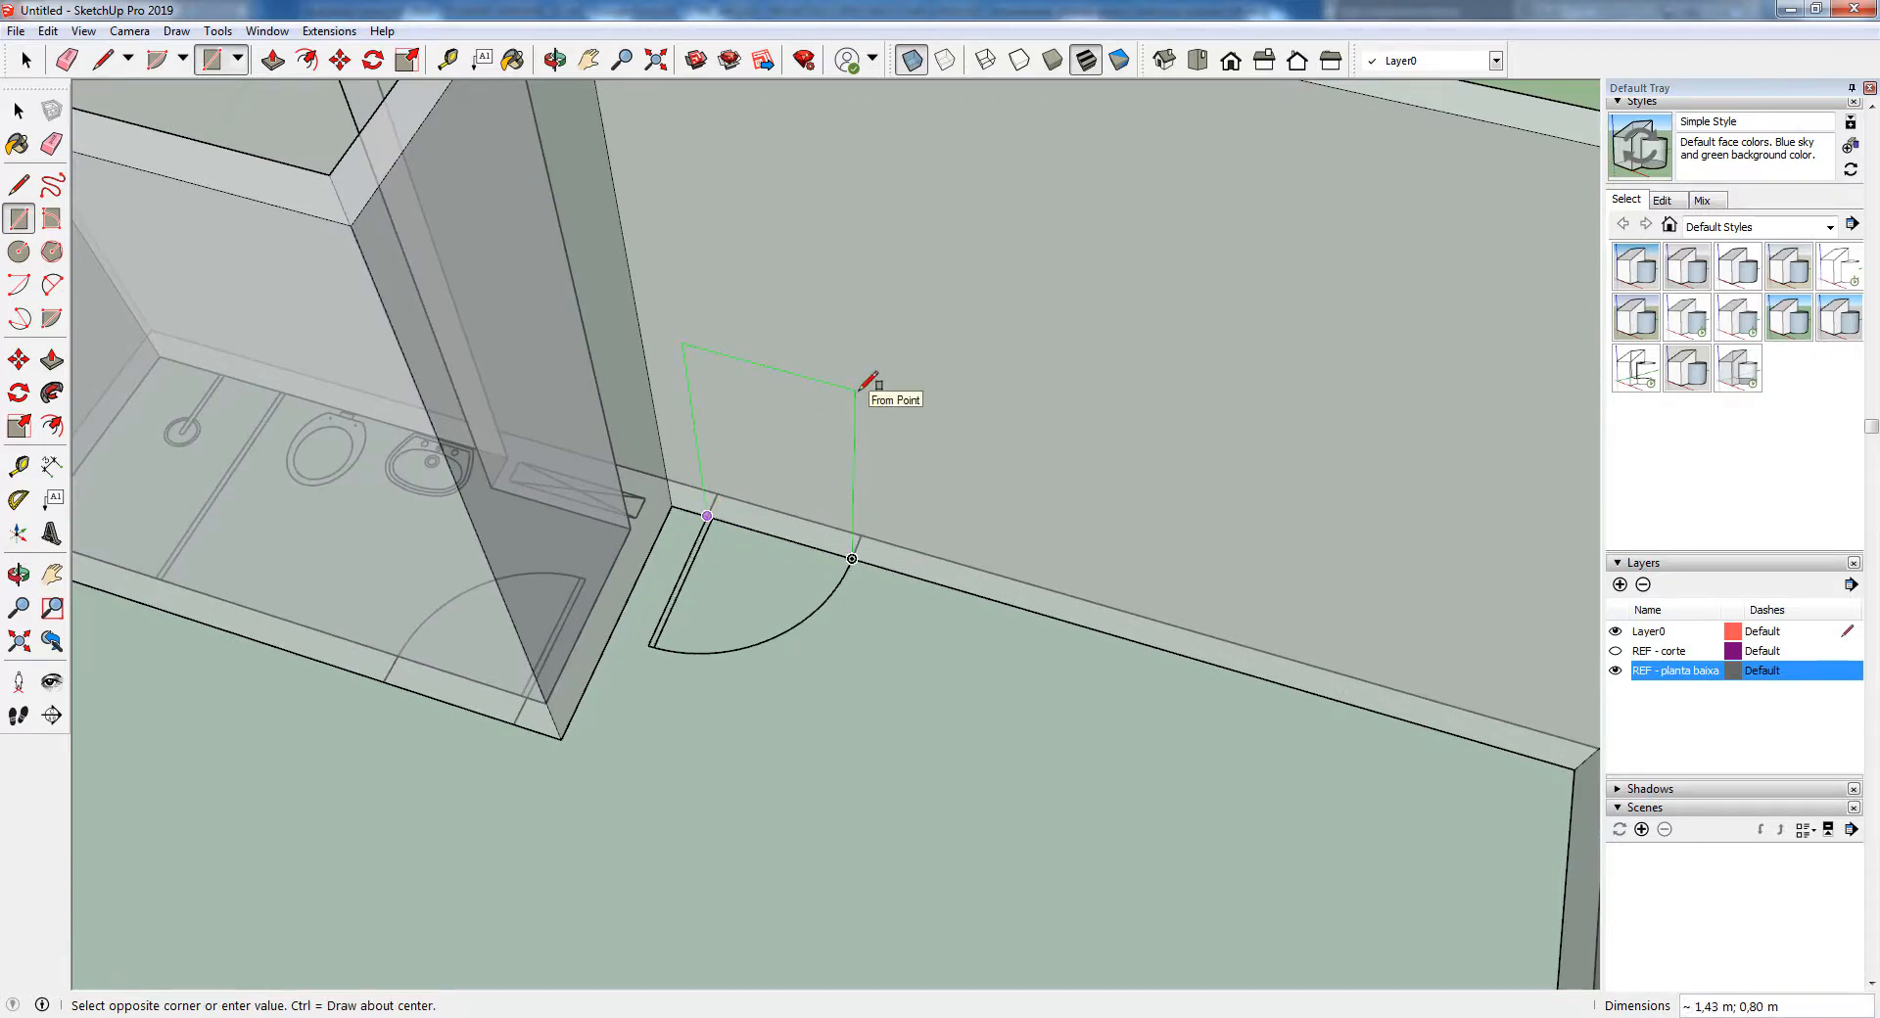
{"action": "scroll", "coordinate": [859, 388], "scroll_direction": "down", "scroll_amount": 3}
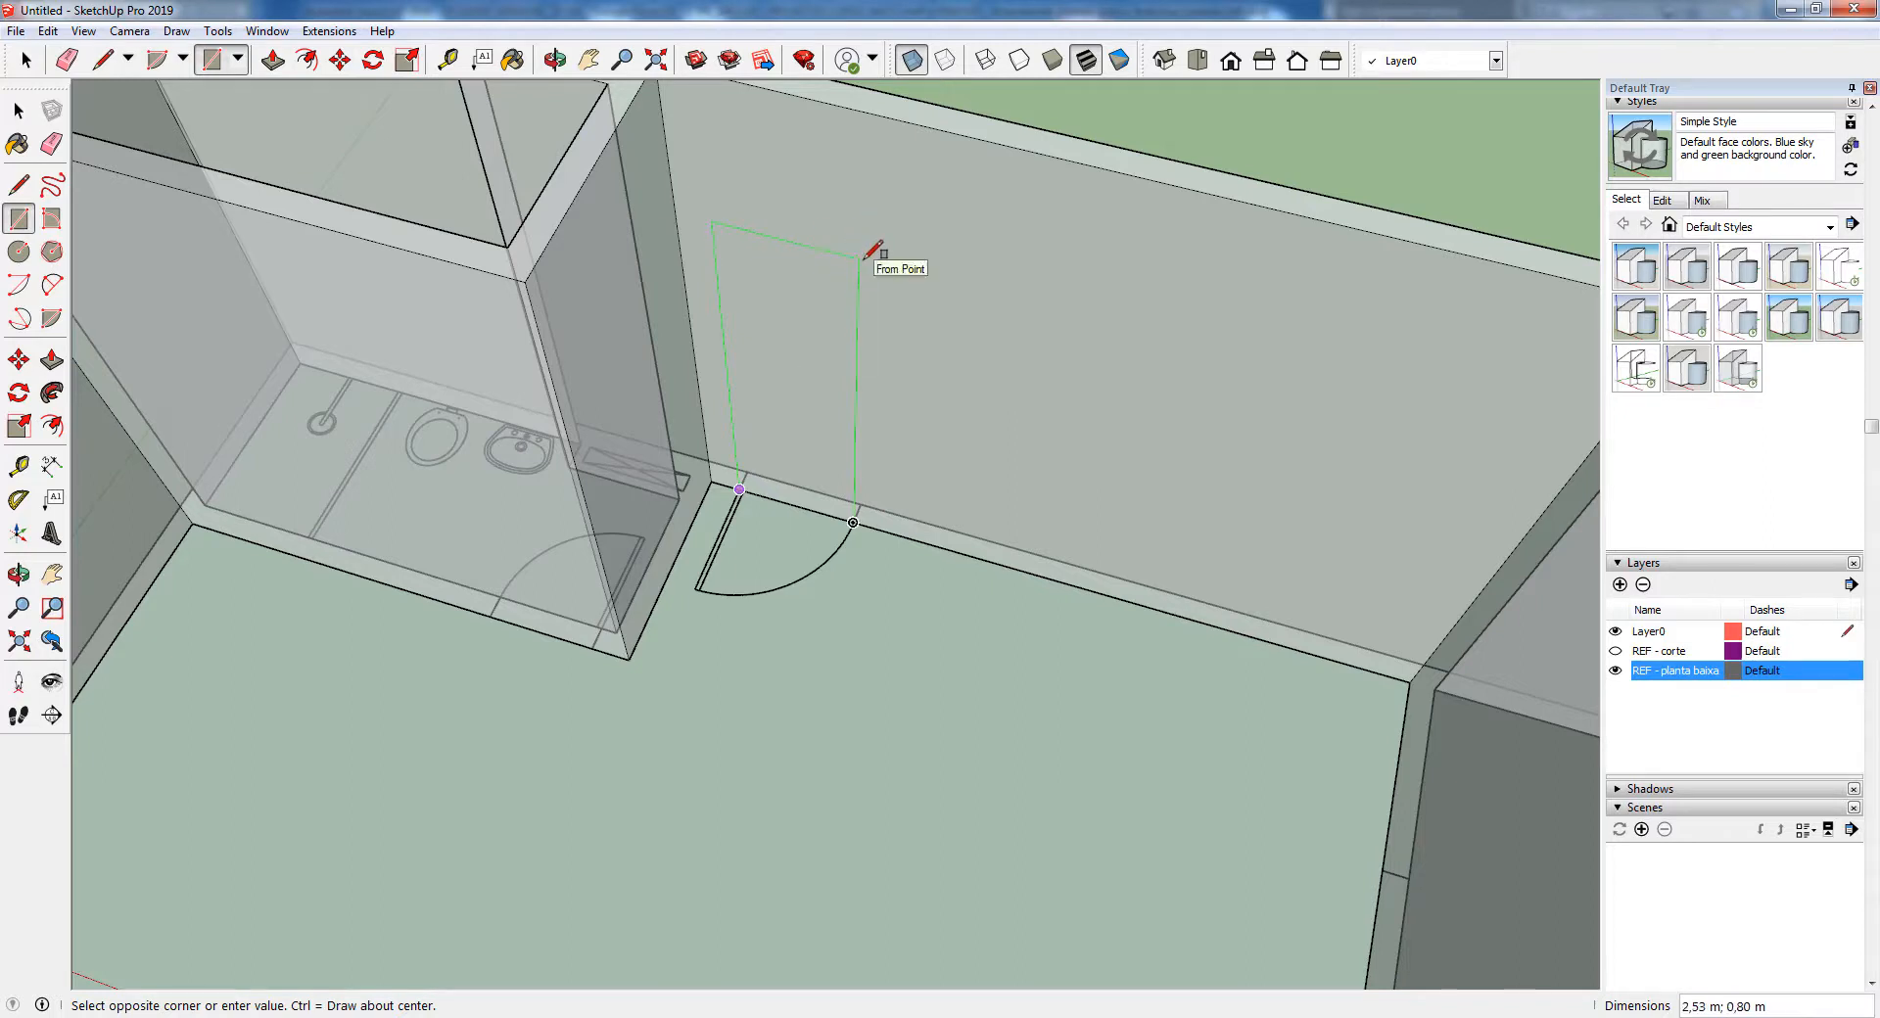
{"action": "type", "text": "1"}
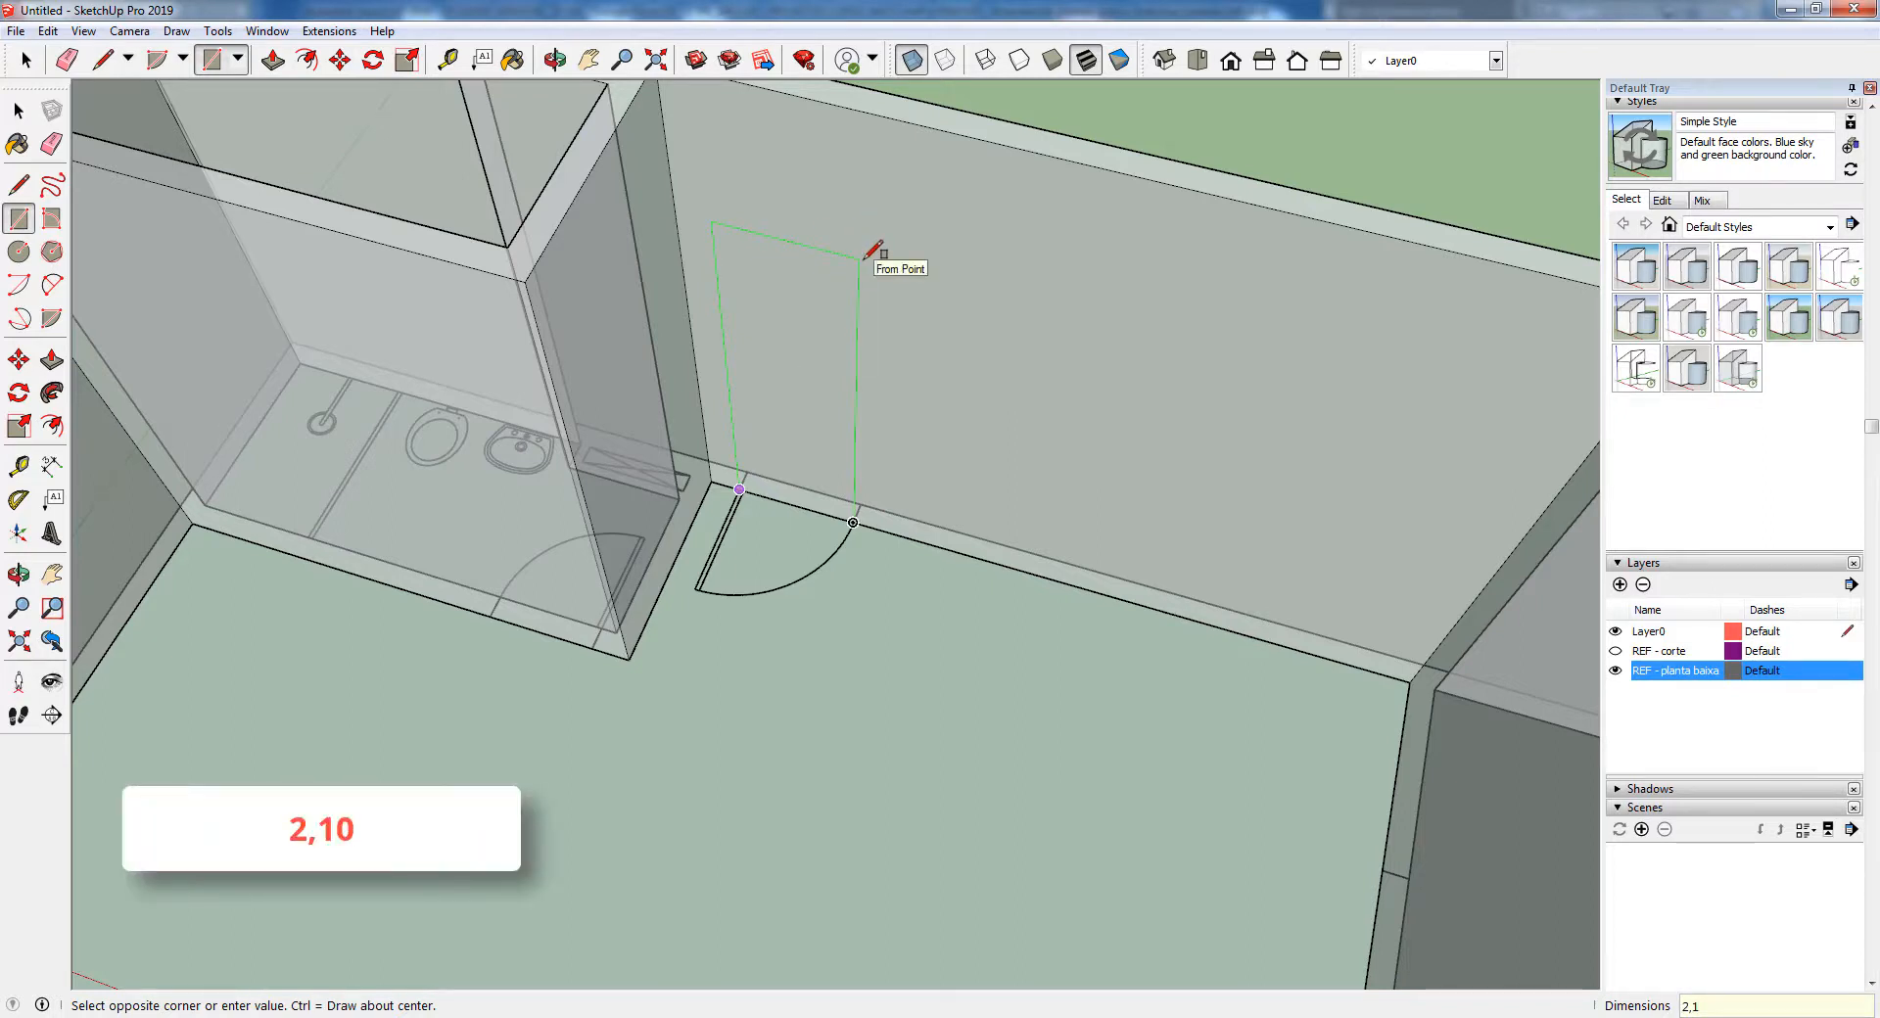
{"action": "key", "text": "Return"}
{"action": "middle_click_drag", "start_coordinate": [846, 564], "coordinate": [761, 432]}
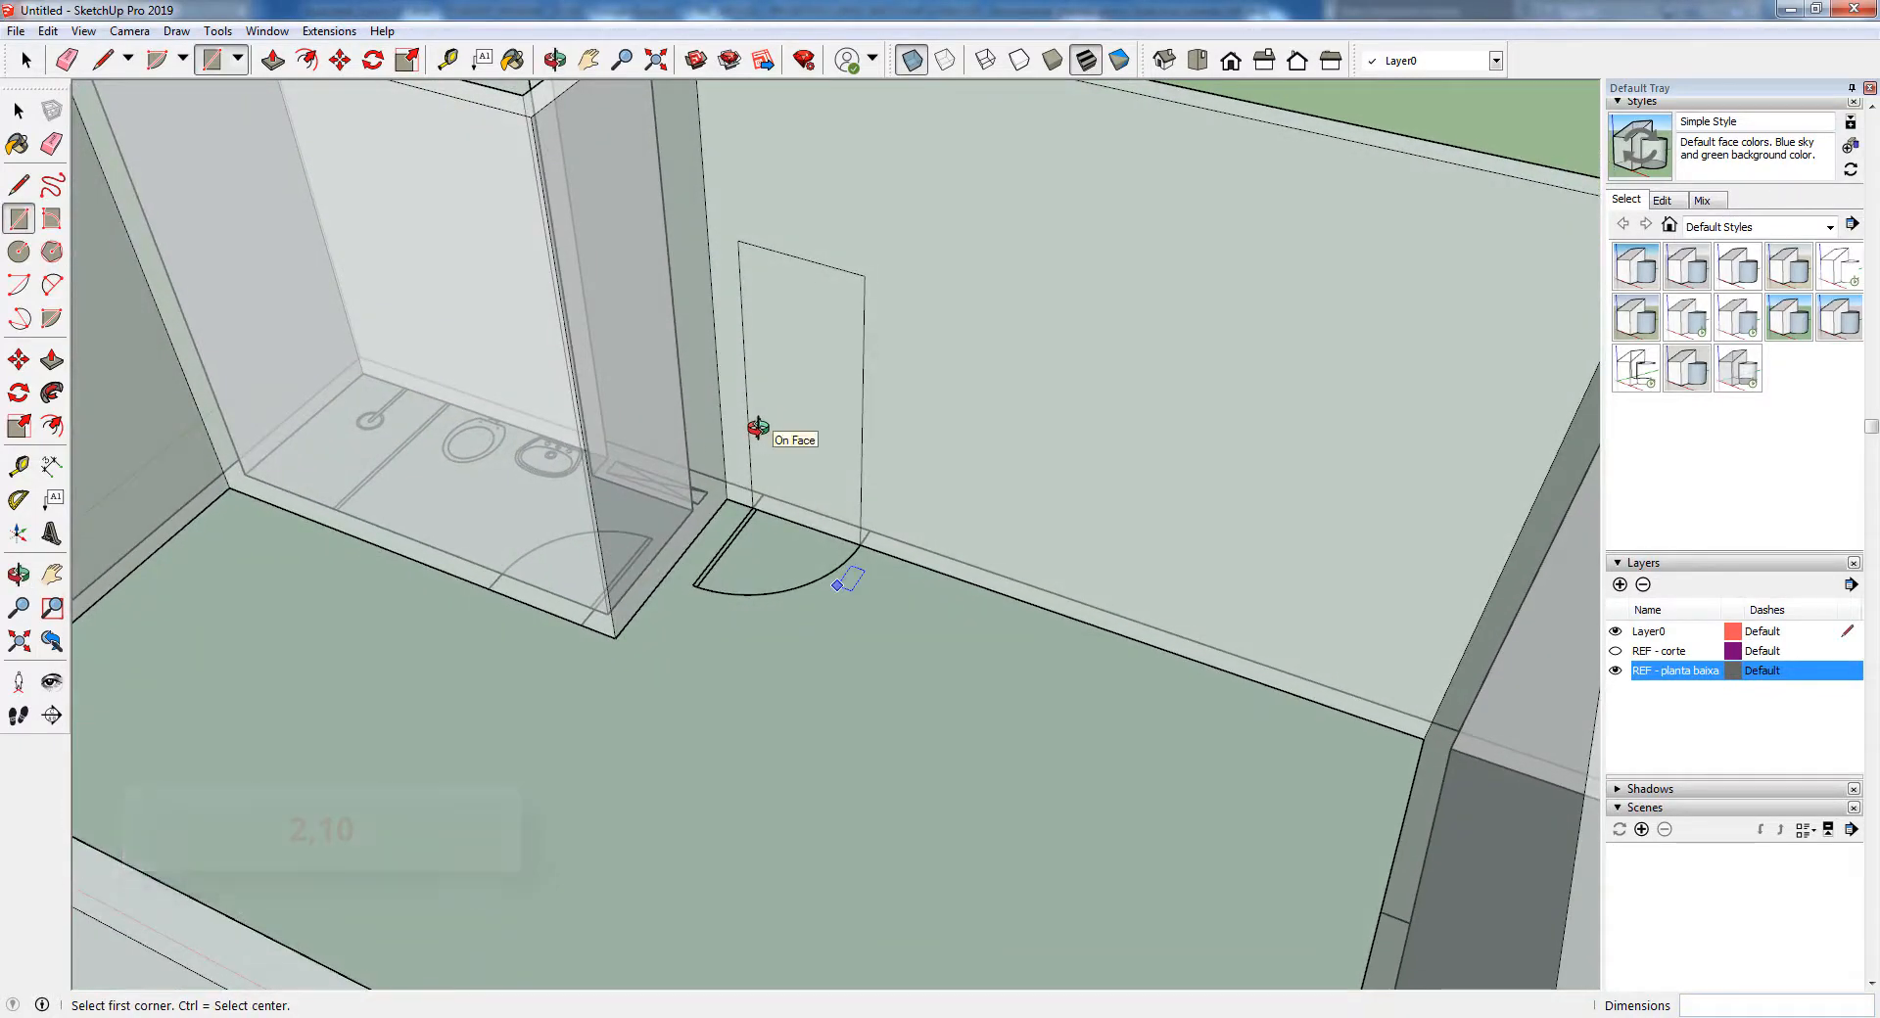
Cut the entrance door opening through the wall thickness with Push/Pull and turn off the X-Ray style
{"action": "left_click", "coordinate": [52, 362]}
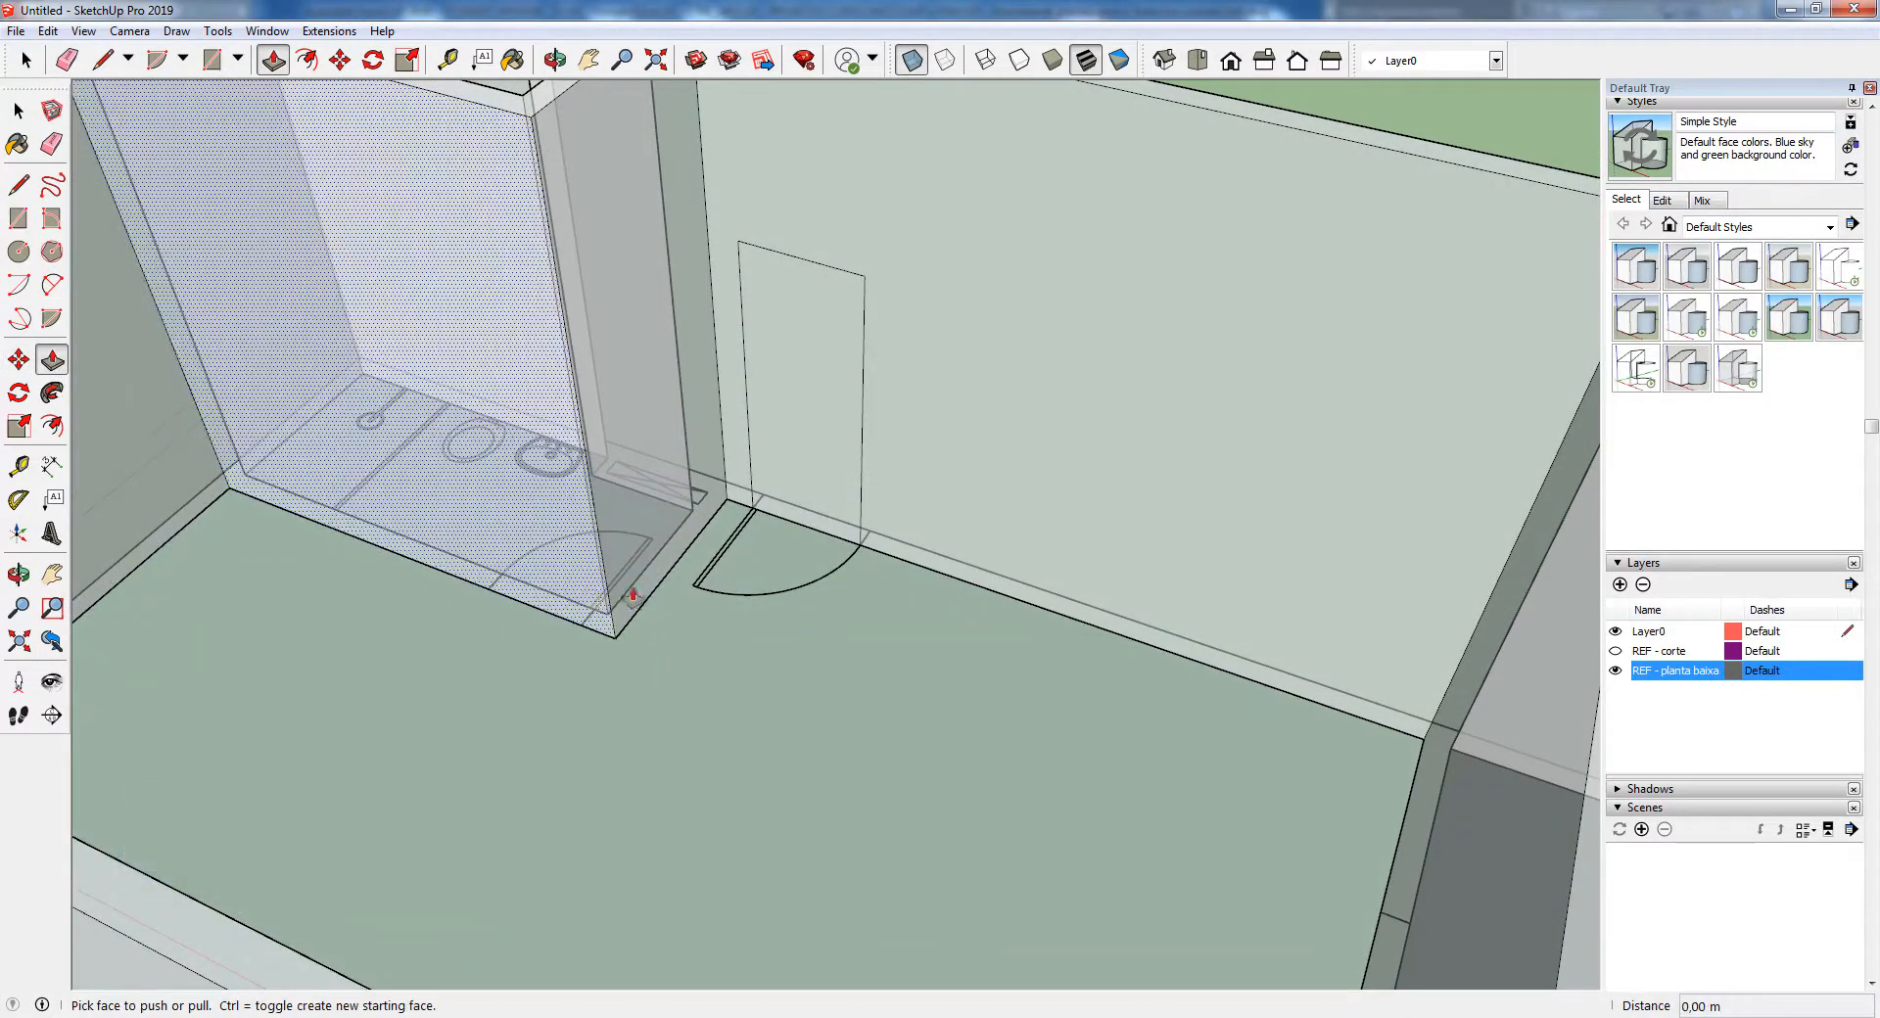
{"action": "double_click", "coordinate": [785, 393]}
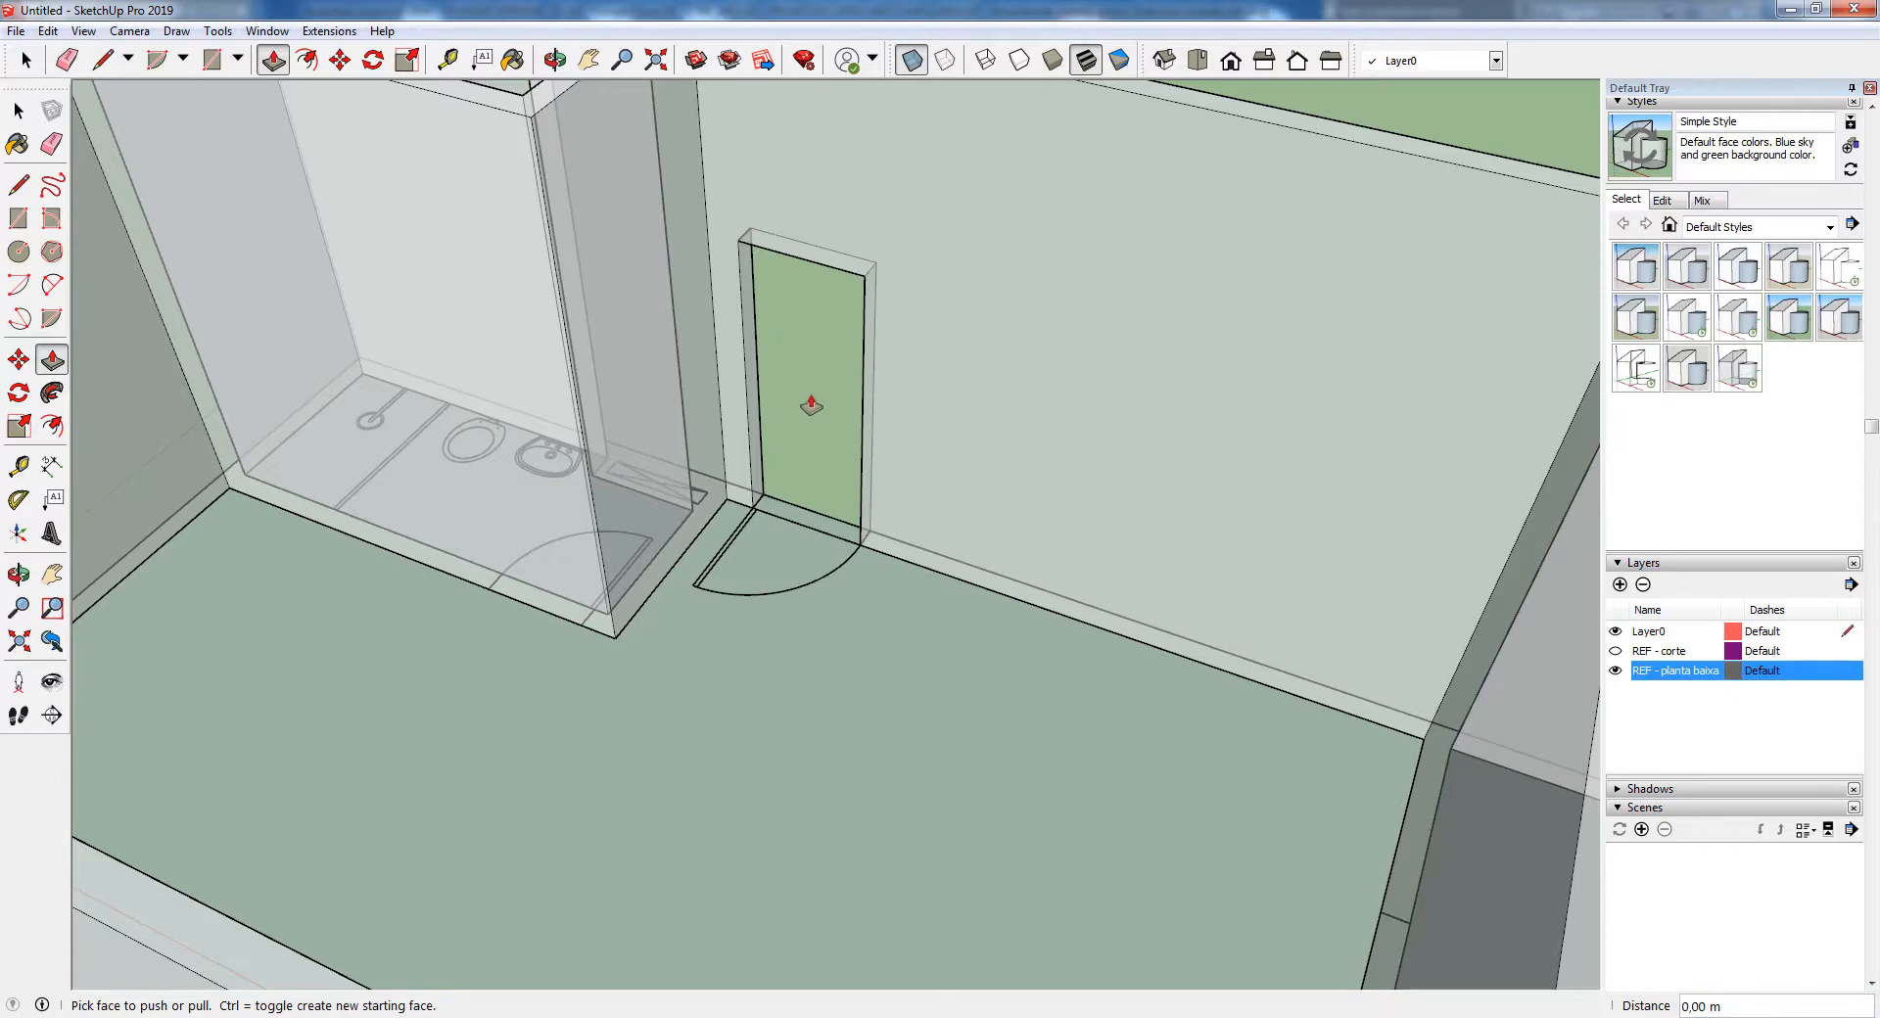
{"action": "scroll", "coordinate": [813, 501], "scroll_direction": "down", "scroll_amount": 3}
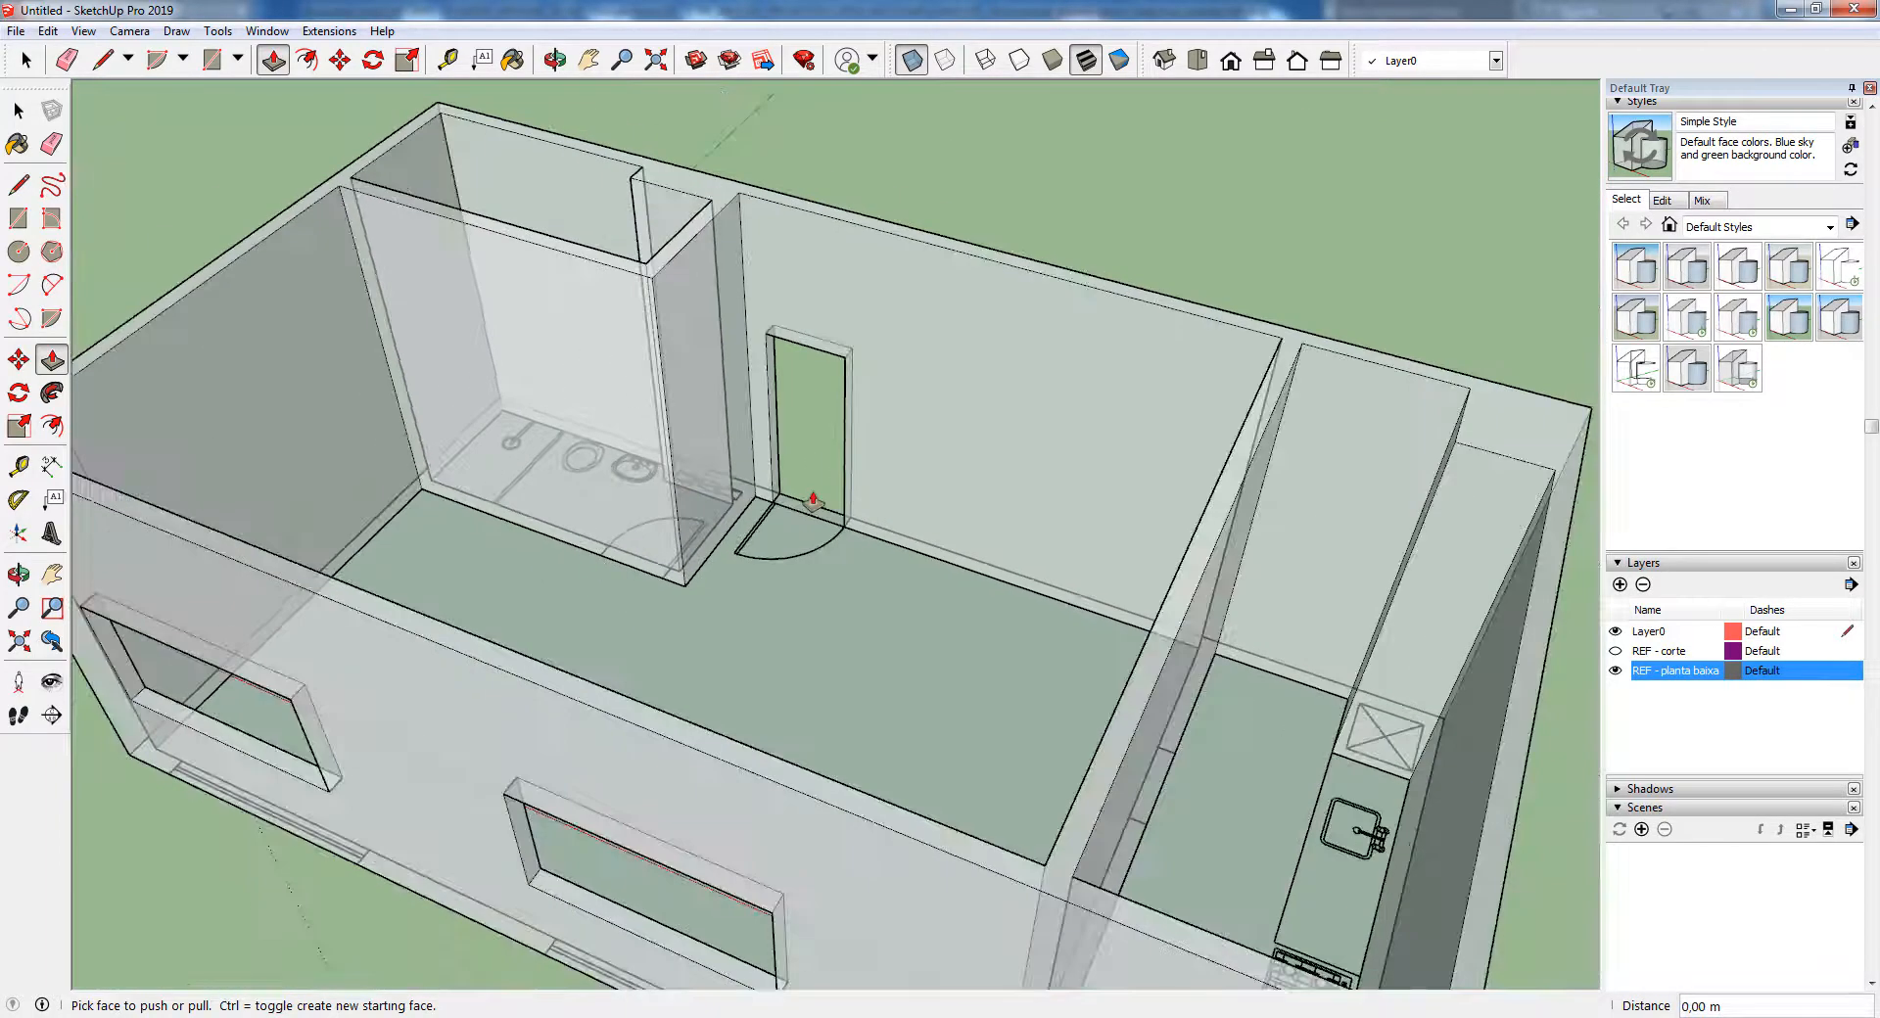
{"action": "left_click", "coordinate": [912, 61]}
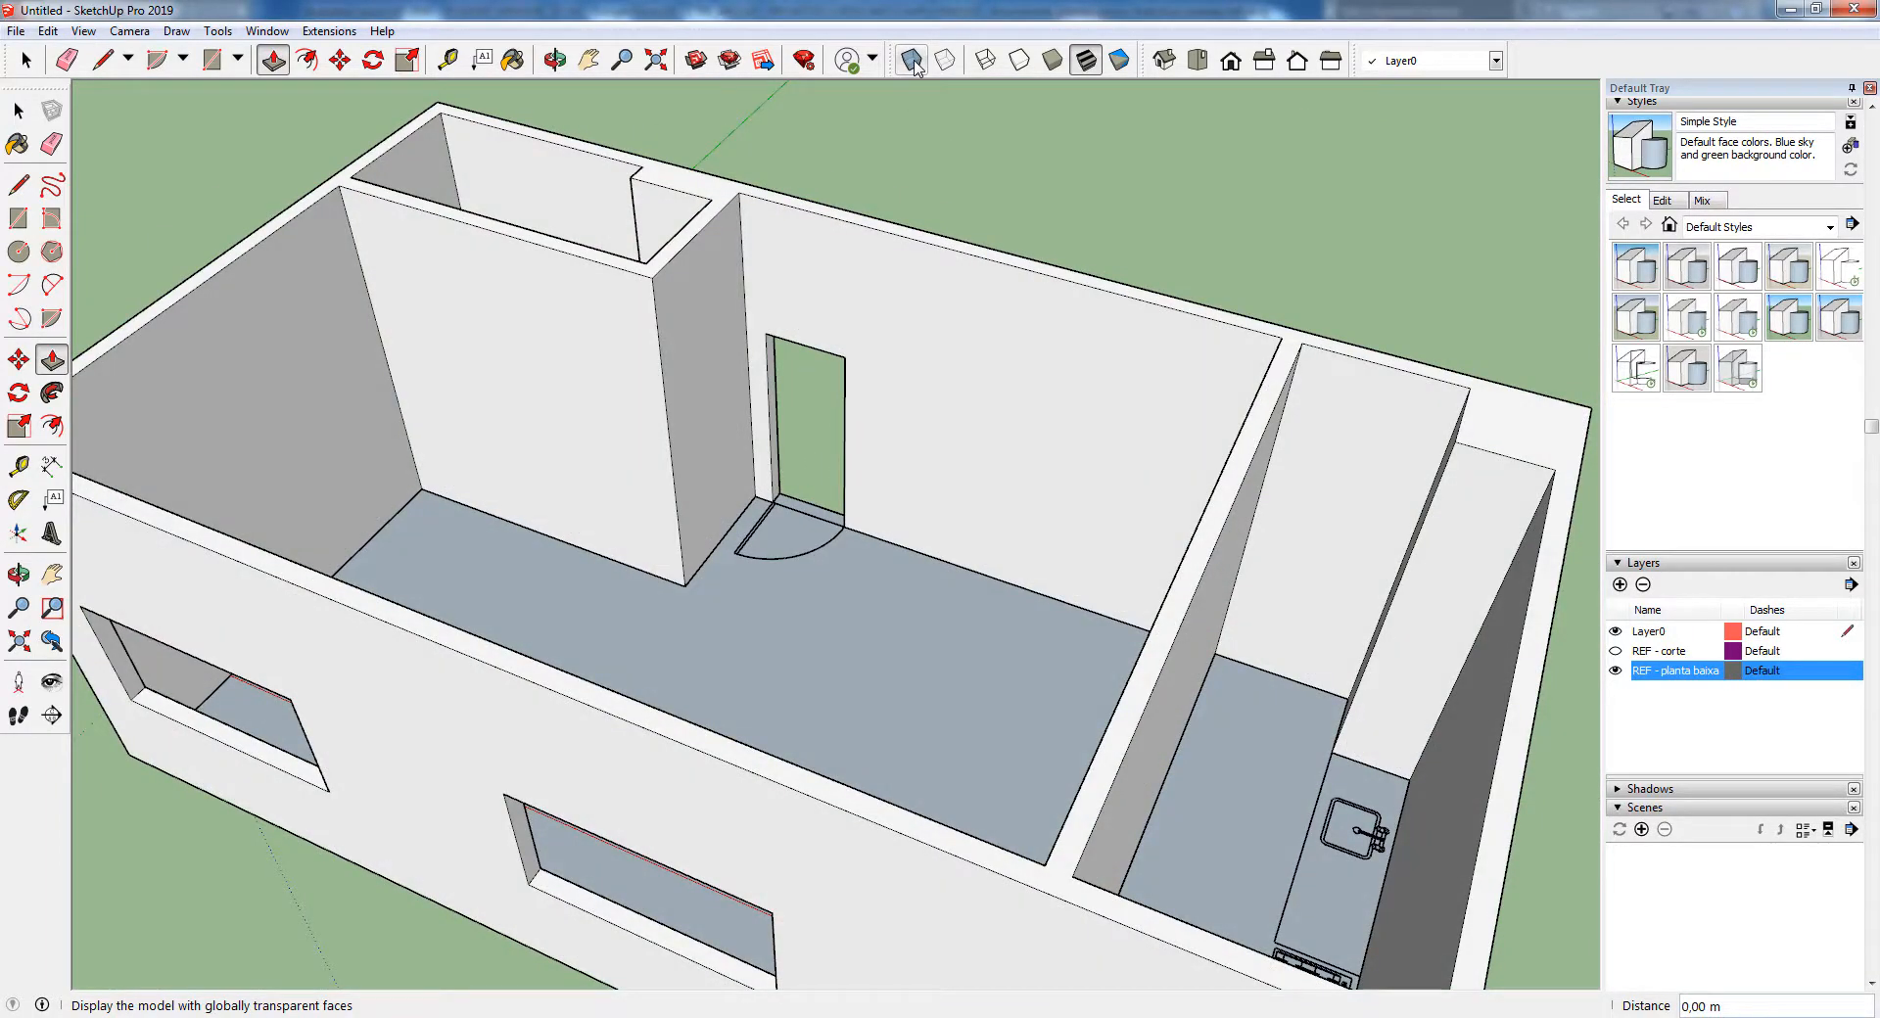
With X-Ray on, cut a door opening 0.70 m wide and 2.10 m high through the bathroom wall at the plan's door
{"action": "left_click", "coordinate": [912, 61]}
{"action": "scroll", "coordinate": [600, 538], "scroll_direction": "up", "scroll_amount": 5}
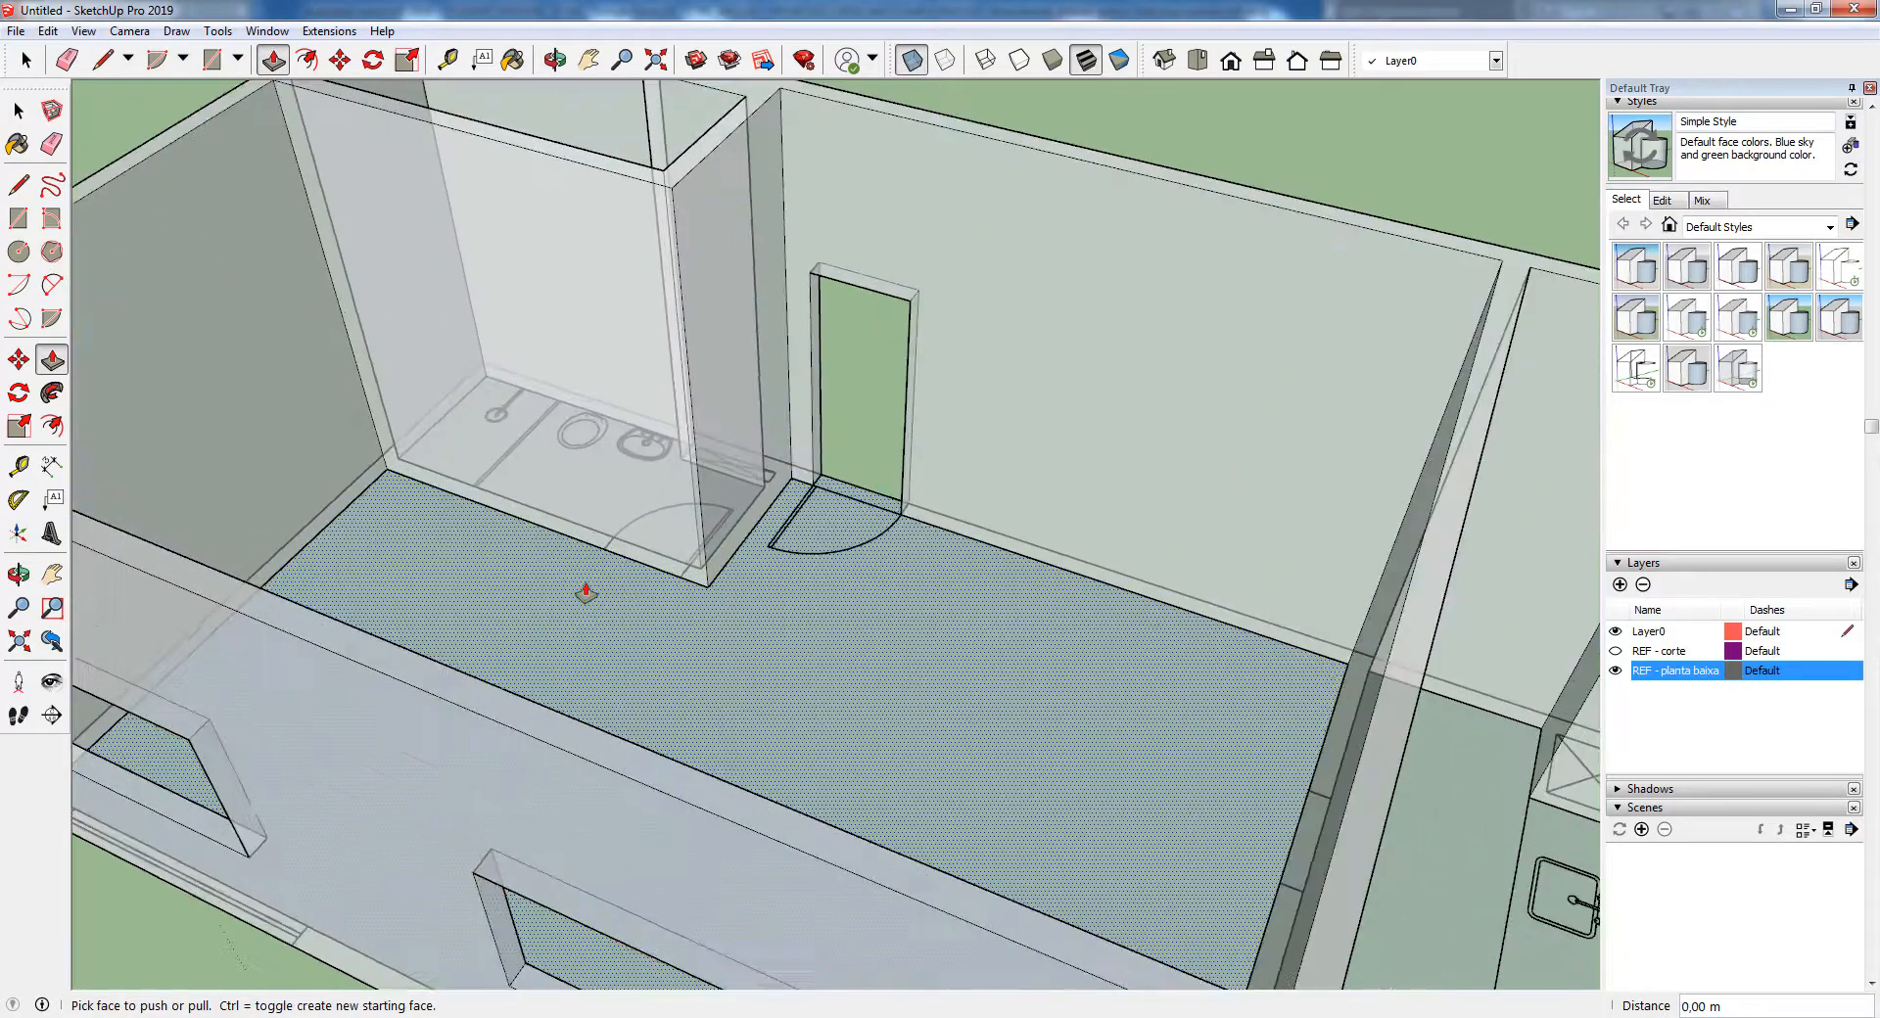
{"action": "scroll", "coordinate": [601, 539], "scroll_direction": "up", "scroll_amount": 2}
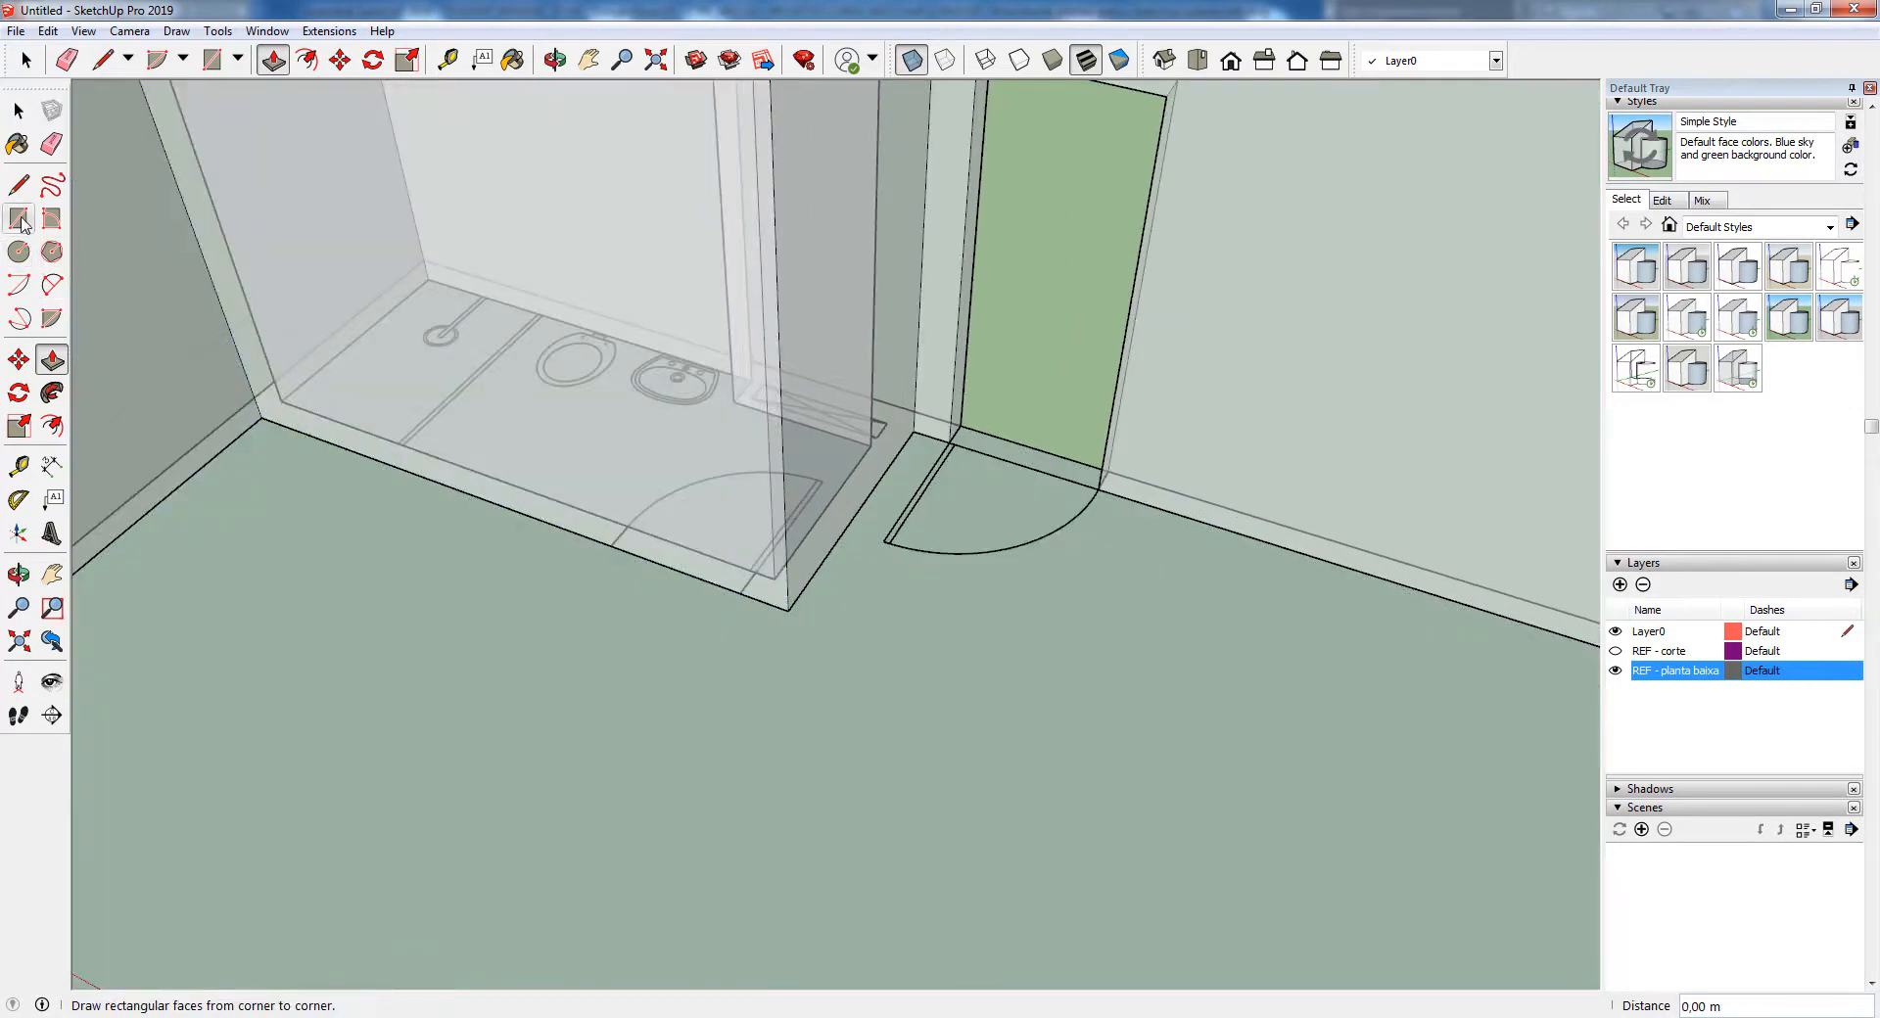
{"action": "left_click", "coordinate": [21, 220]}
{"action": "scroll", "coordinate": [480, 599], "scroll_direction": "down", "scroll_amount": 2}
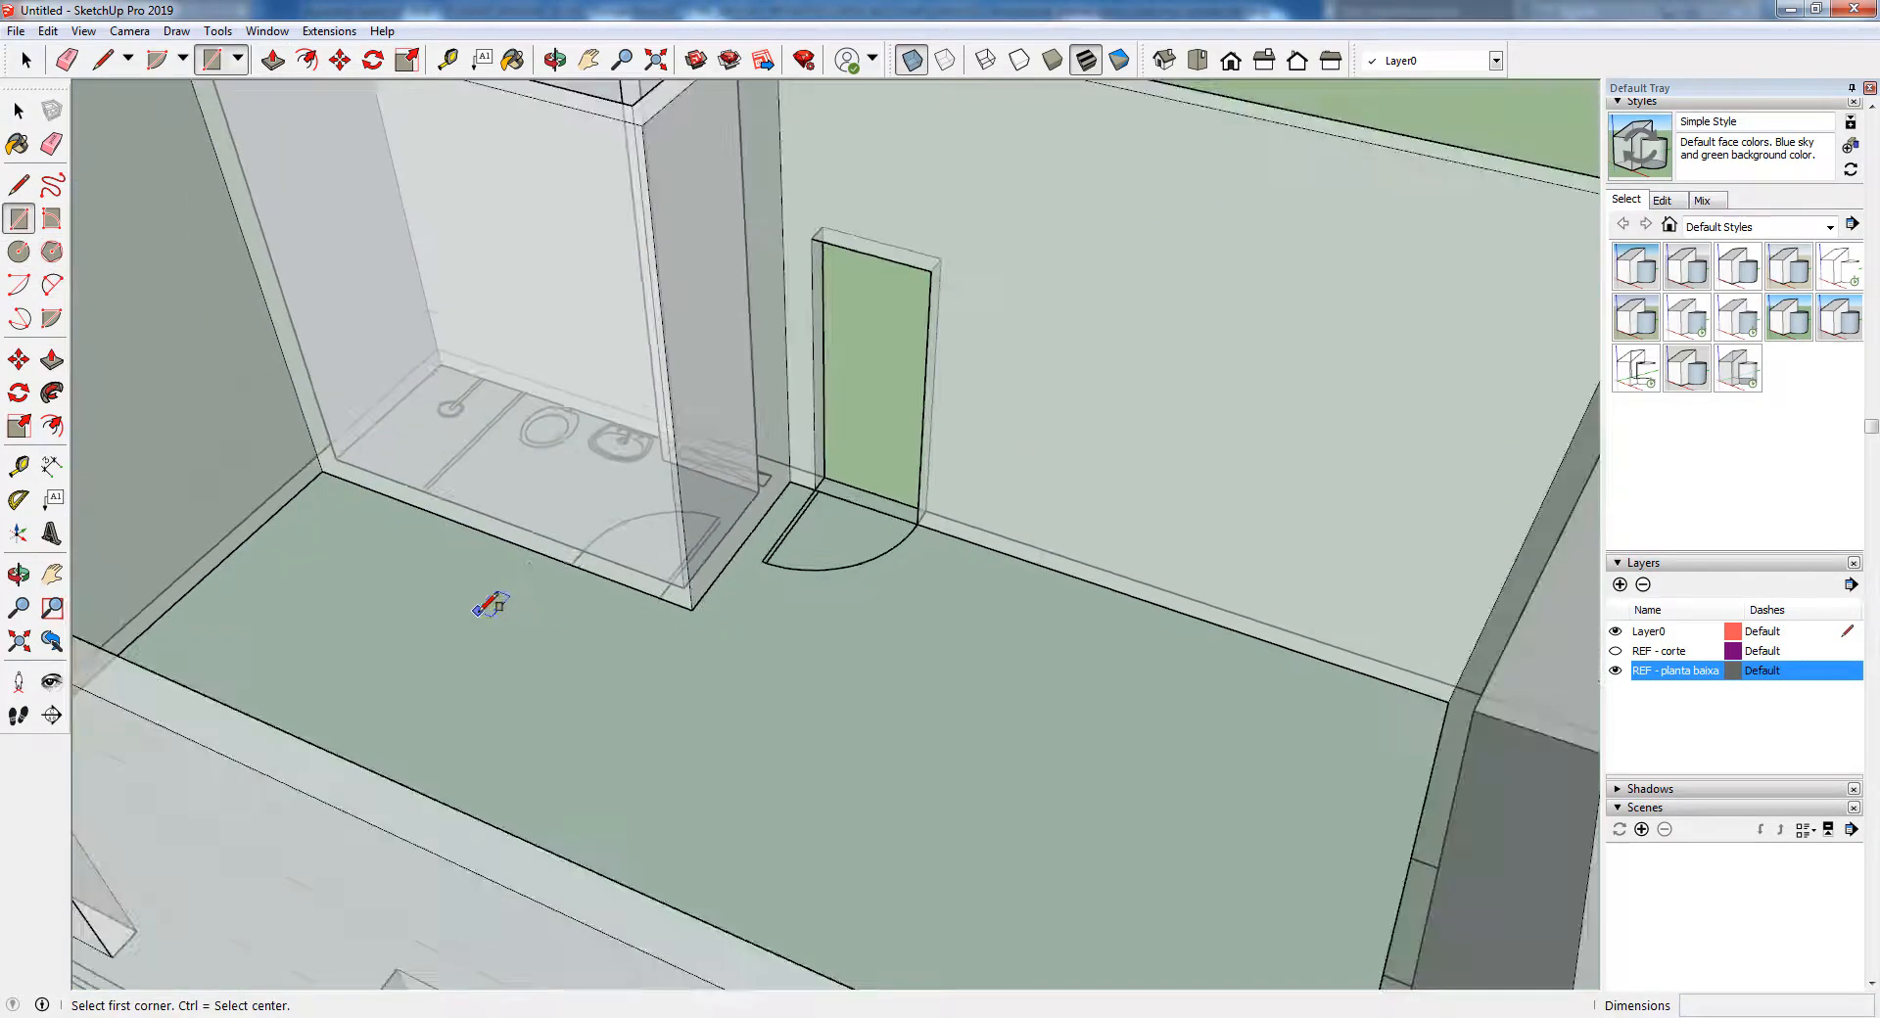
{"action": "left_click", "coordinate": [570, 565]}
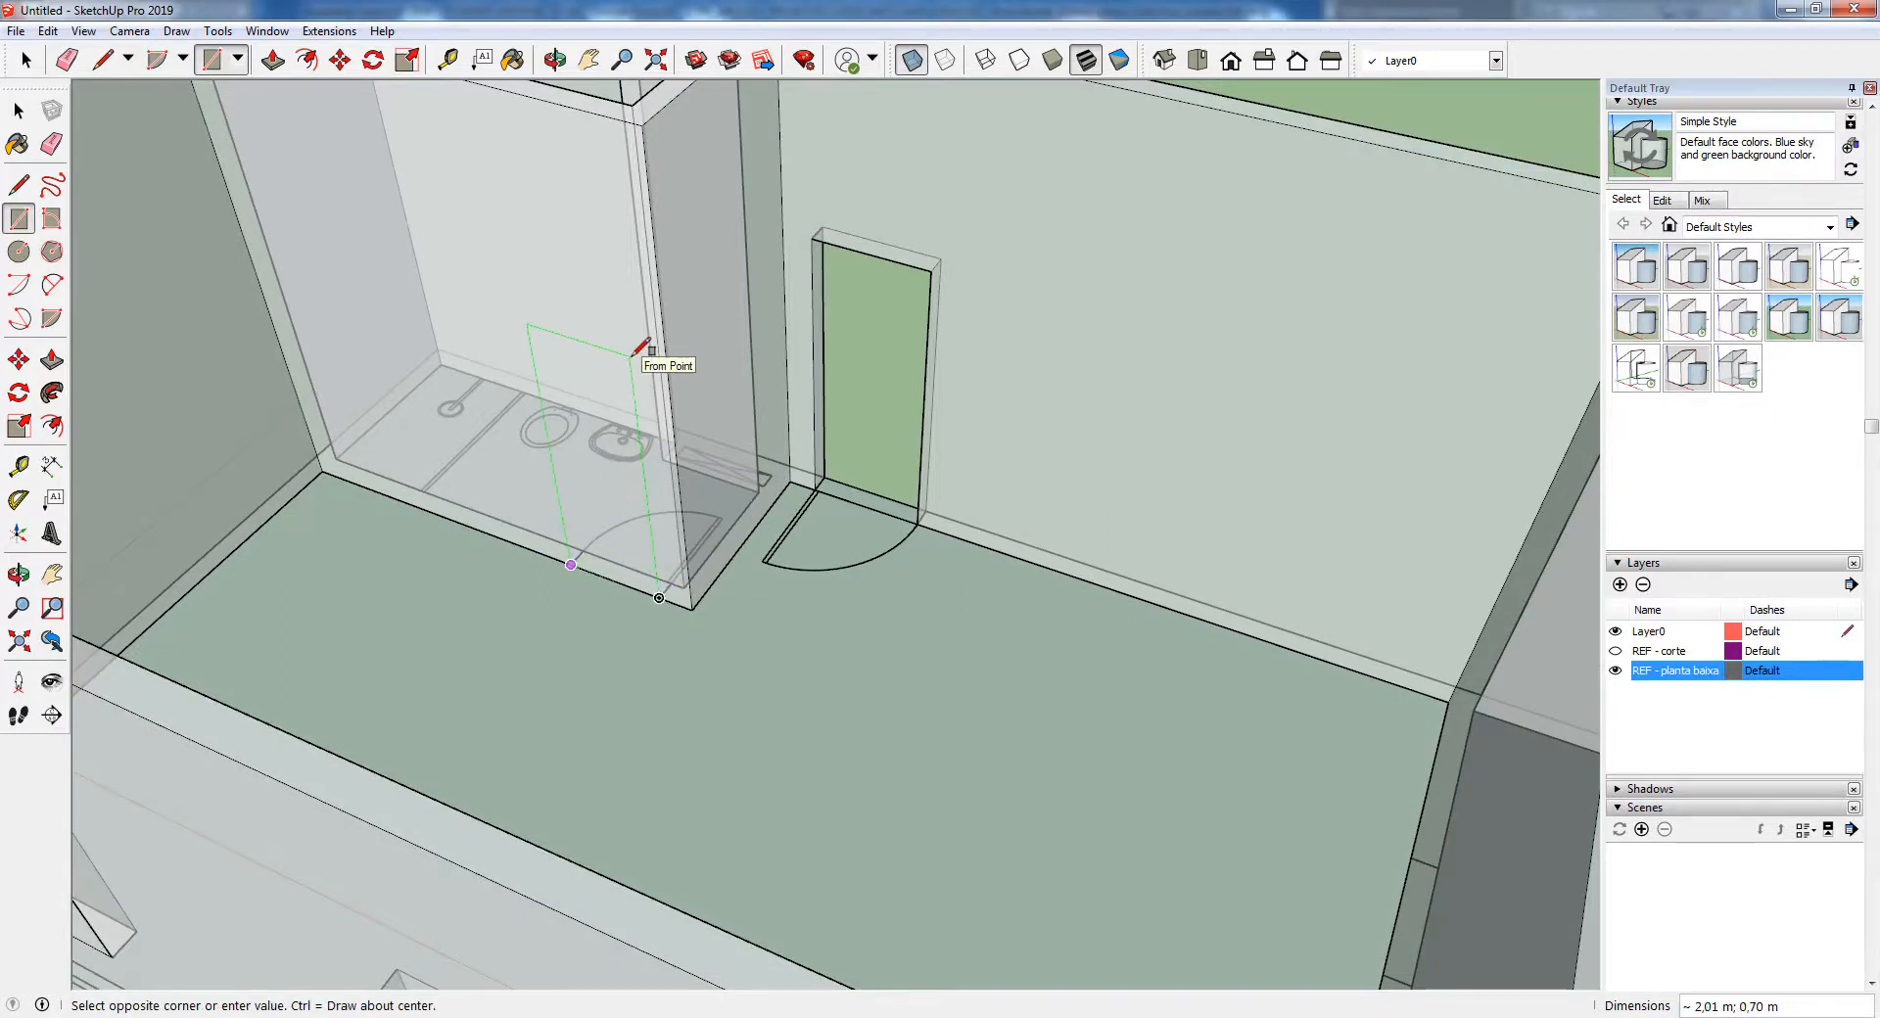
{"action": "key", "text": "shift"}
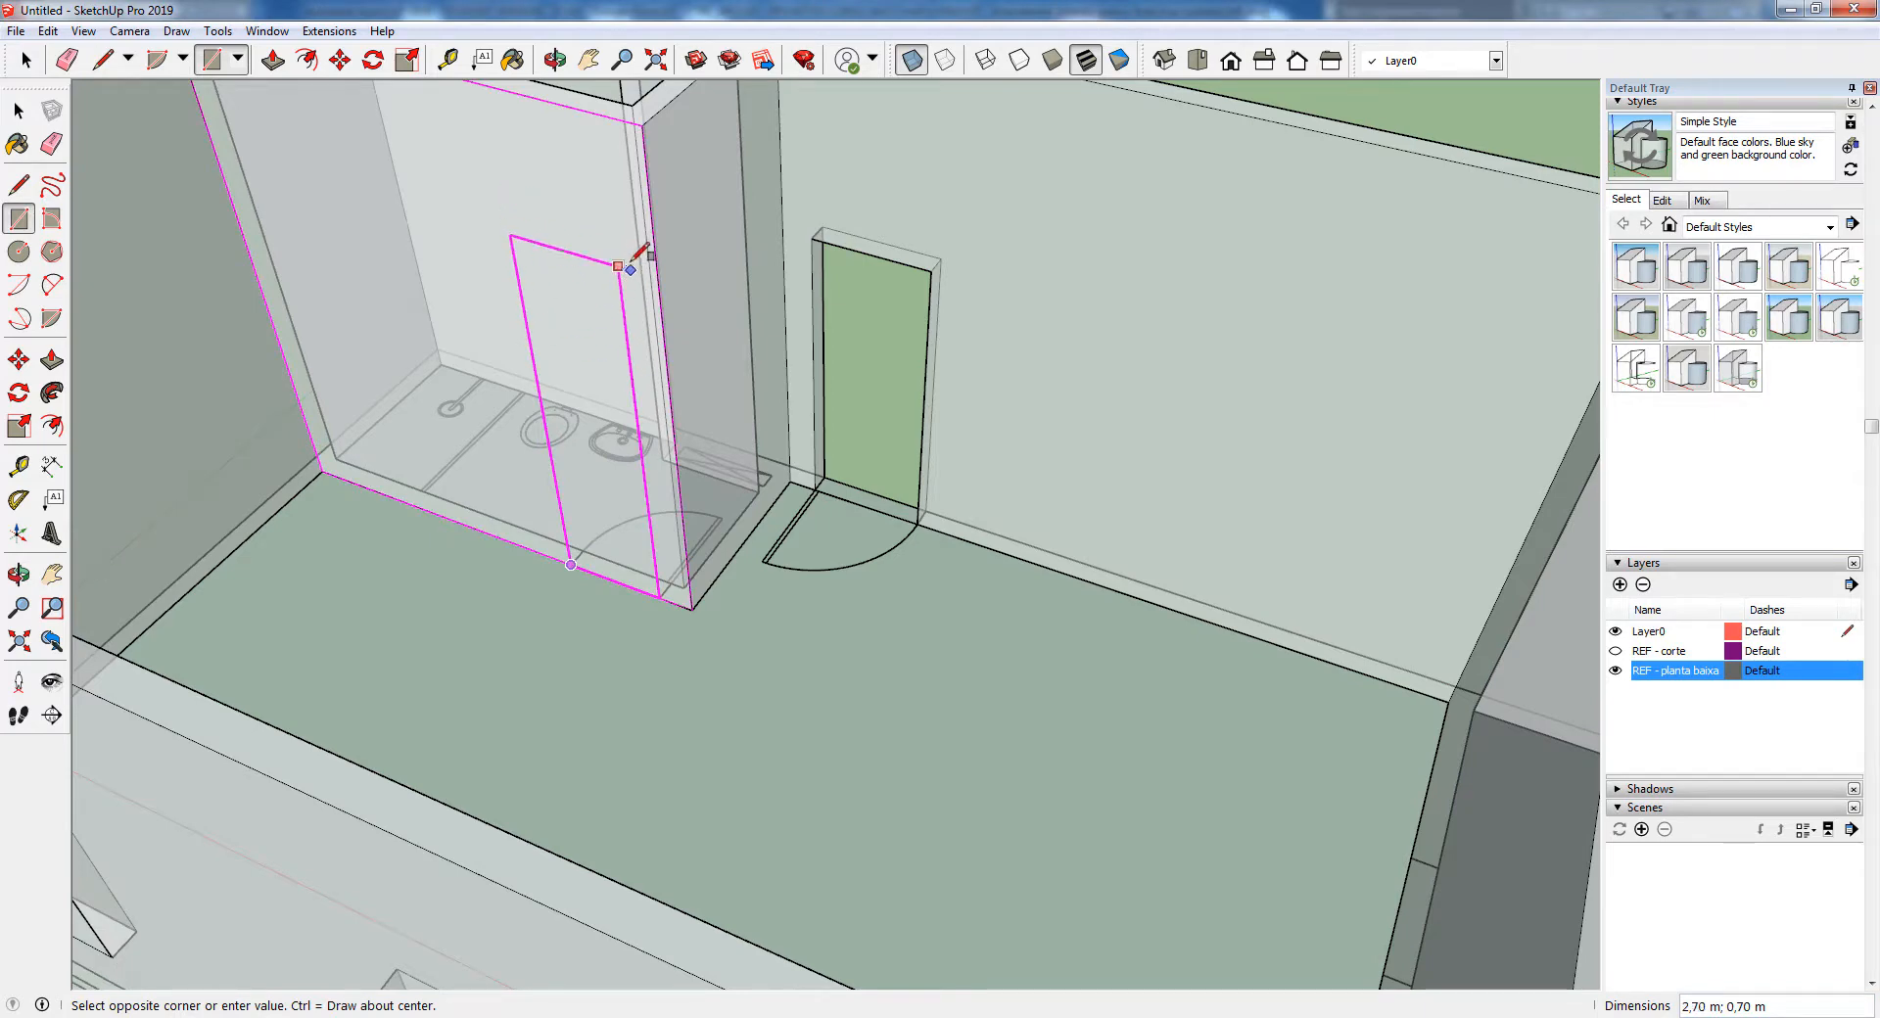
{"action": "left_click", "coordinate": [931, 270]}
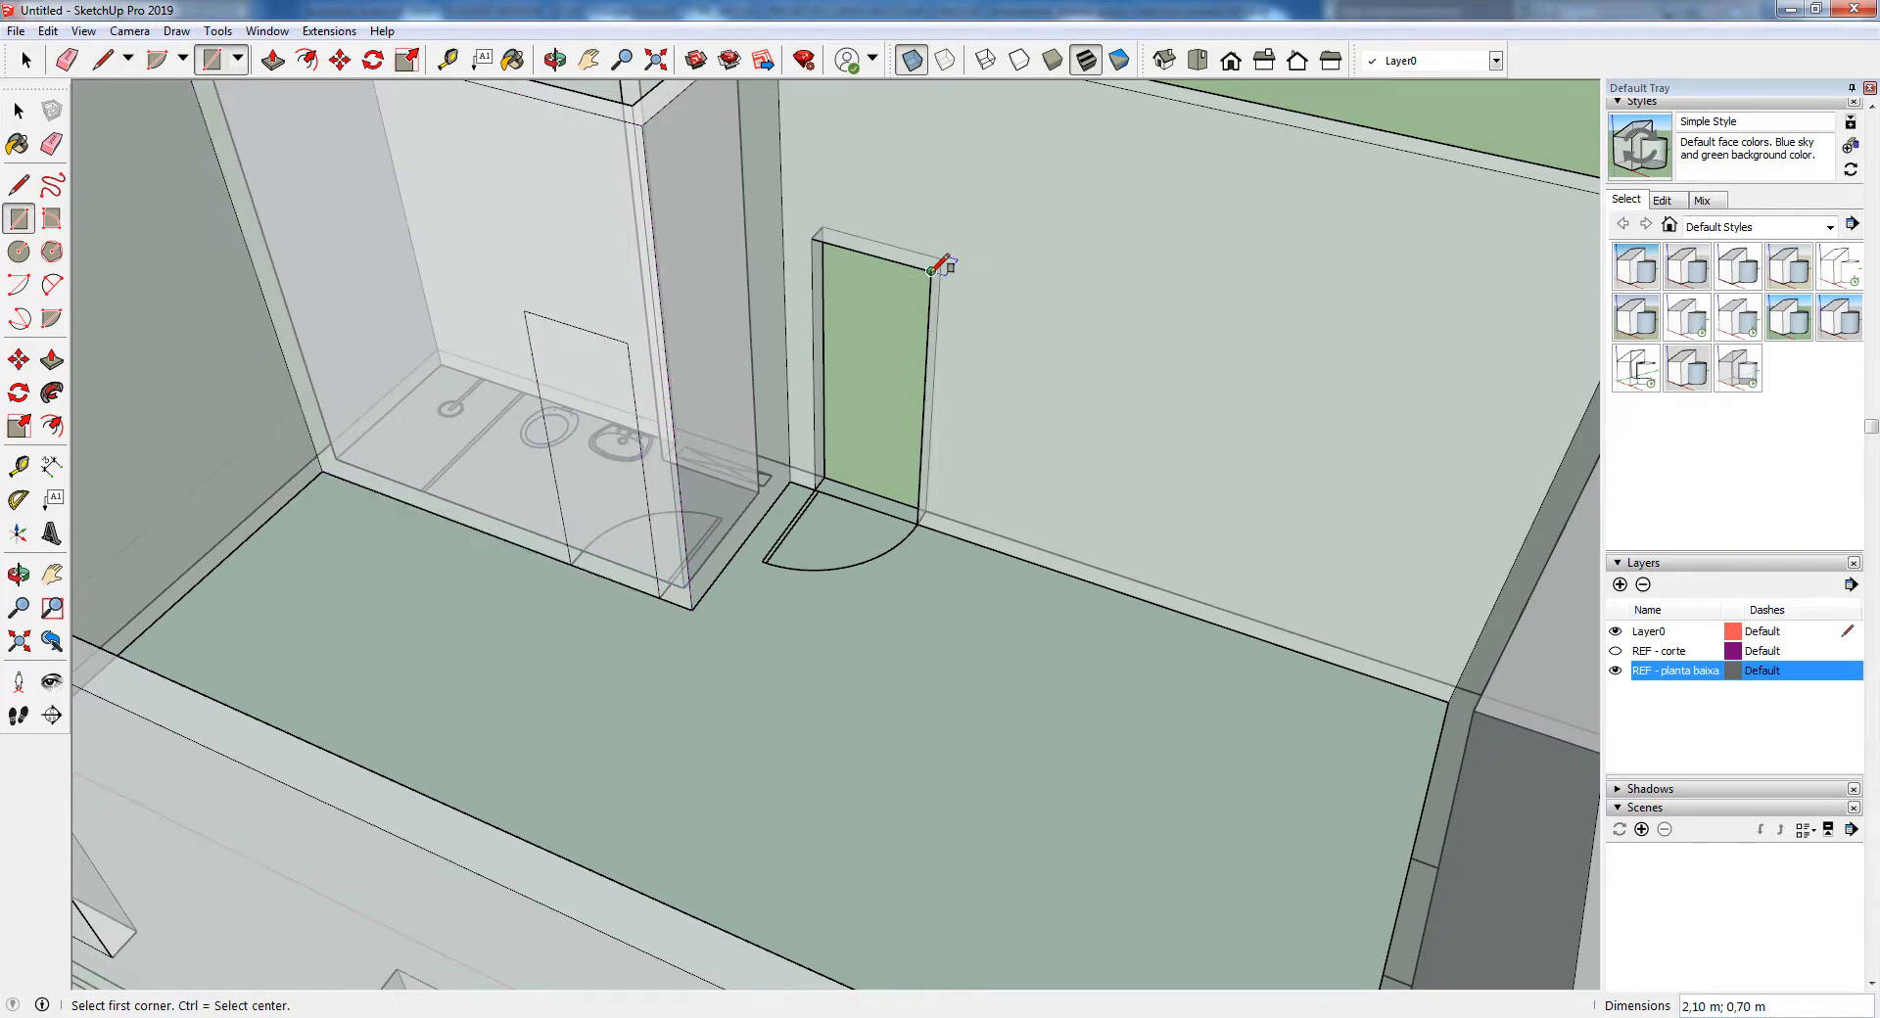
{"action": "left_click", "coordinate": [52, 360]}
{"action": "left_click", "coordinate": [563, 409]}
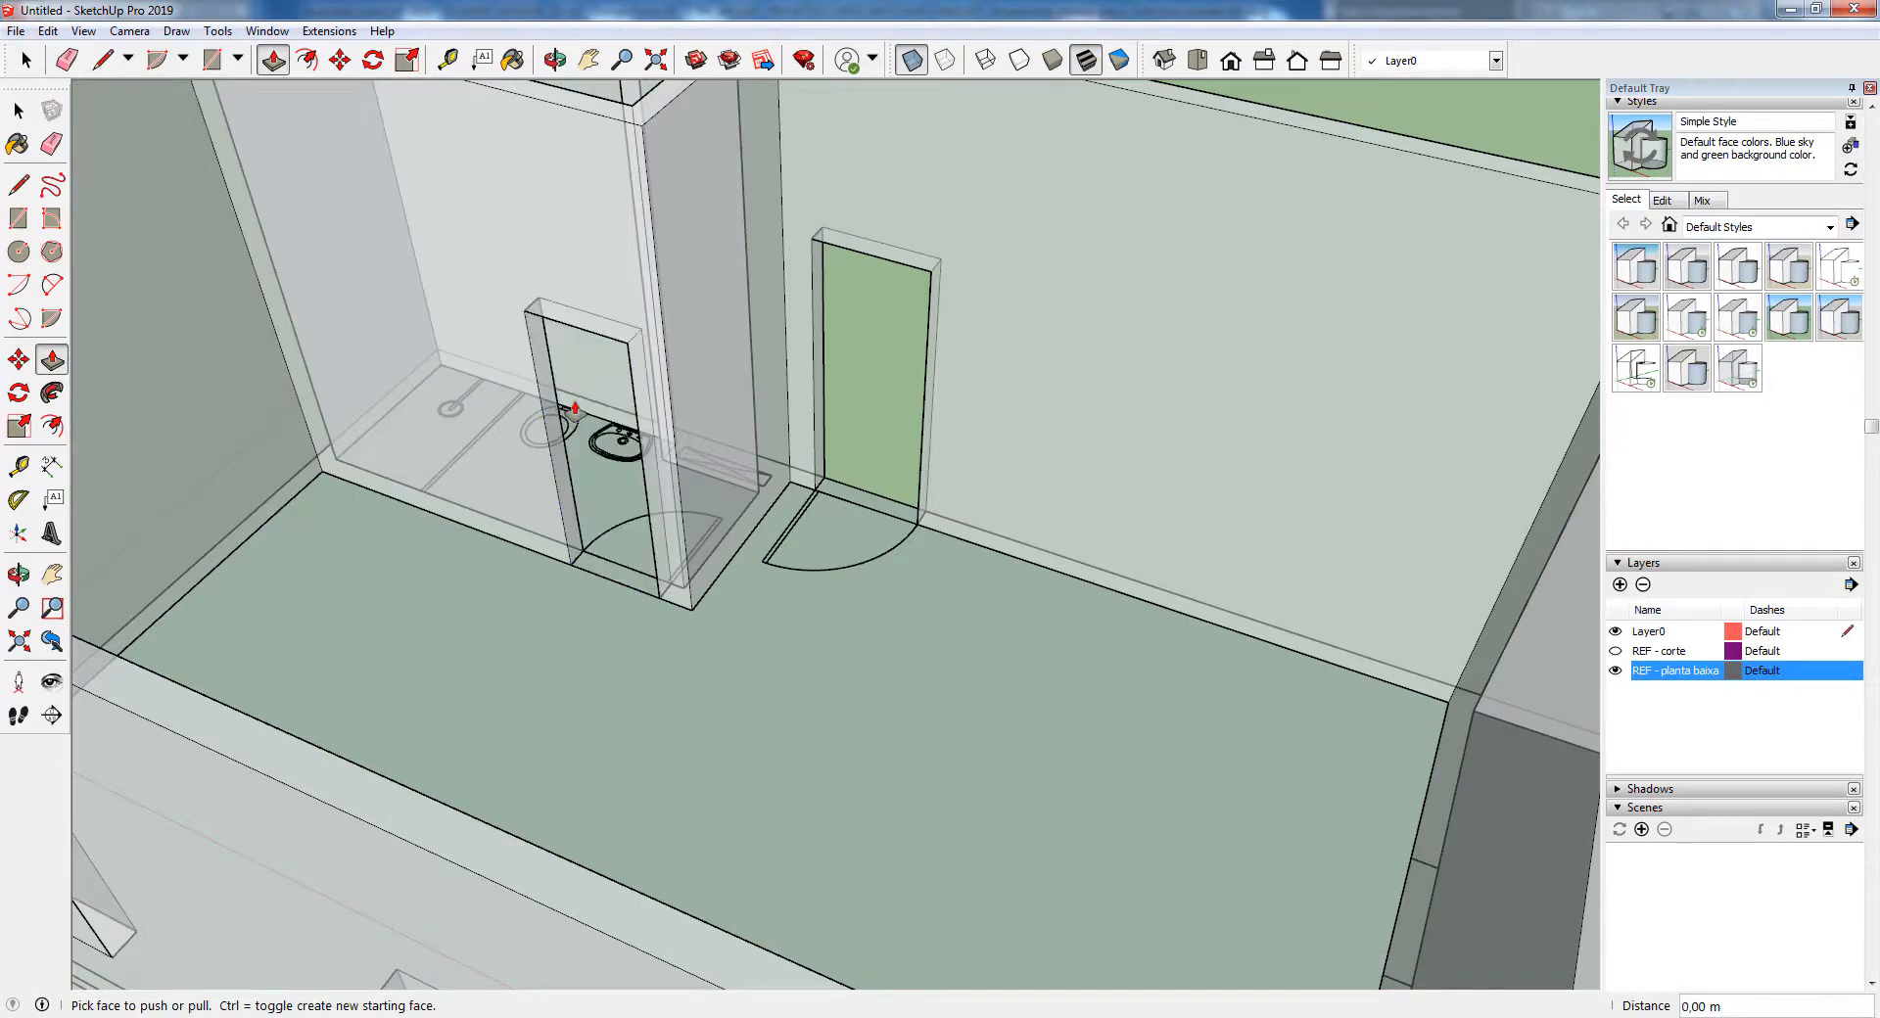
Draw a rectangle 0.80 m wide and 2.10 m high on the kitchen partition wall at the door position marked on the plan
{"action": "scroll", "coordinate": [575, 410], "scroll_direction": "down", "scroll_amount": 8}
{"action": "middle_click_drag", "start_coordinate": [324, 726], "coordinate": [628, 203]}
{"action": "scroll", "coordinate": [1087, 514], "scroll_direction": "up", "scroll_amount": 5}
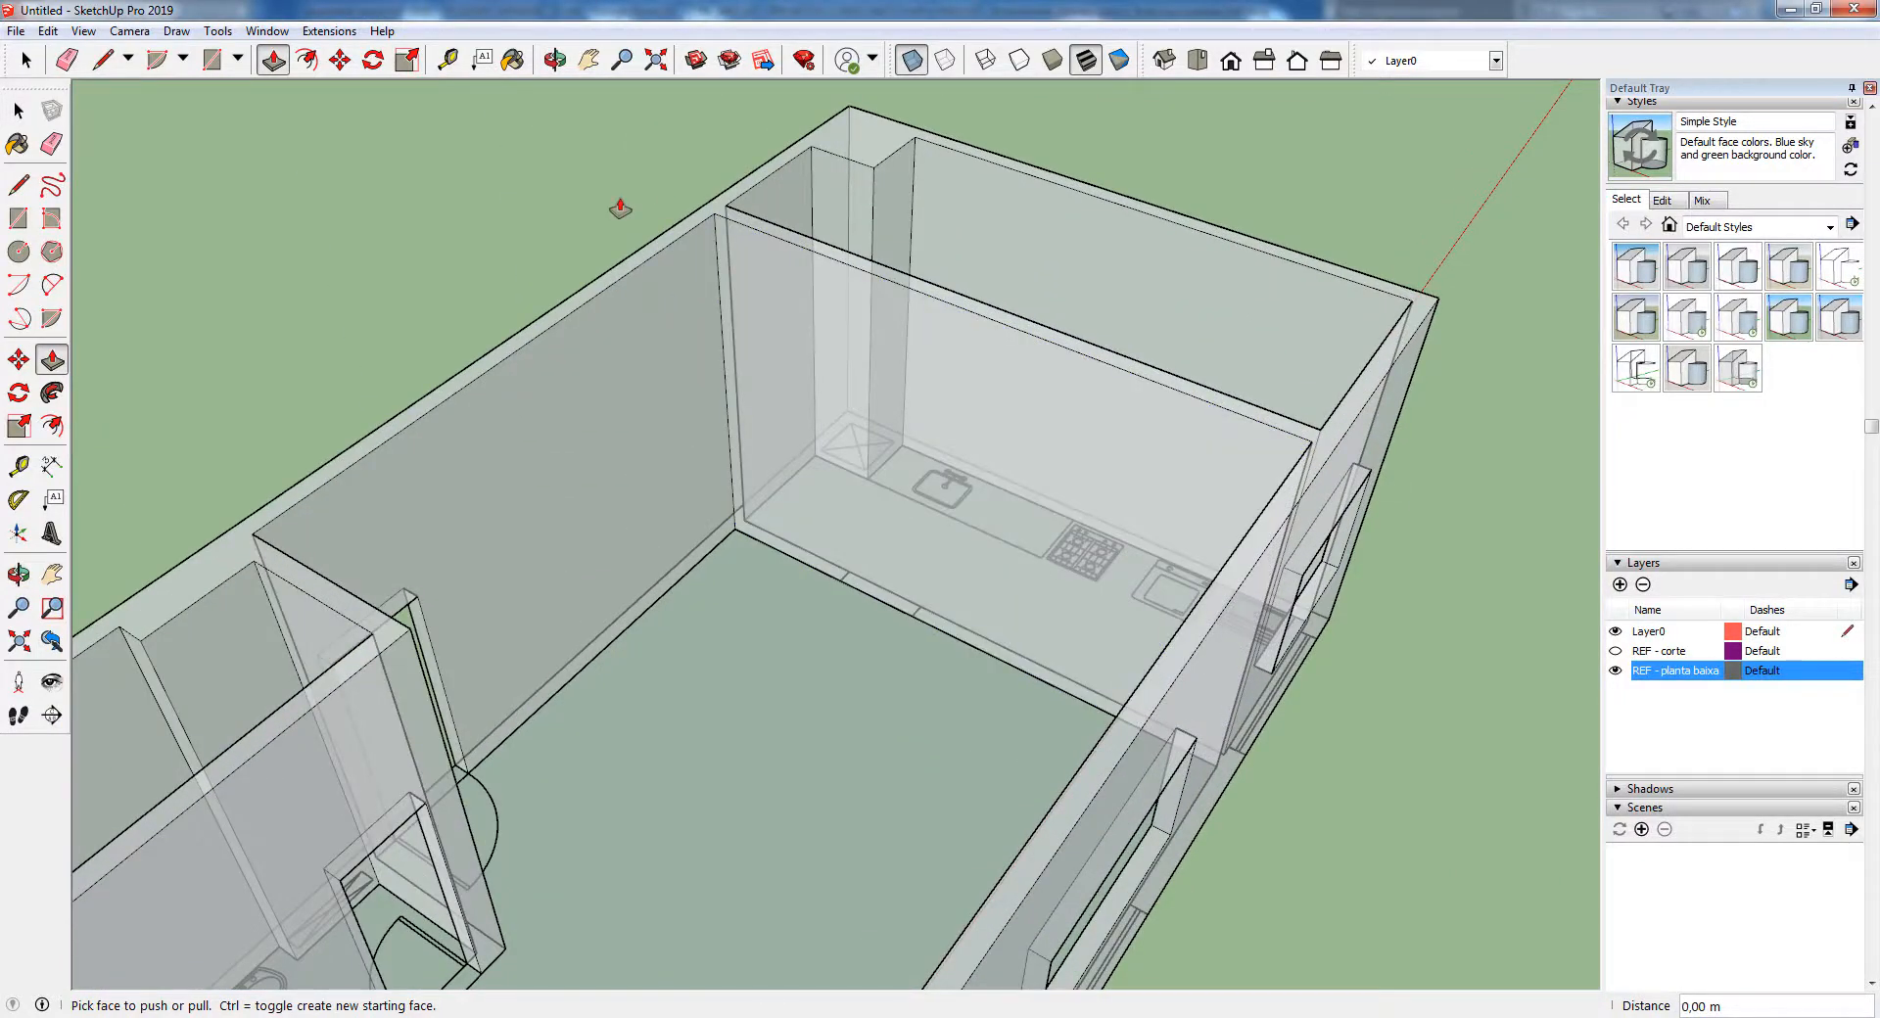
{"action": "left_click", "coordinate": [19, 219]}
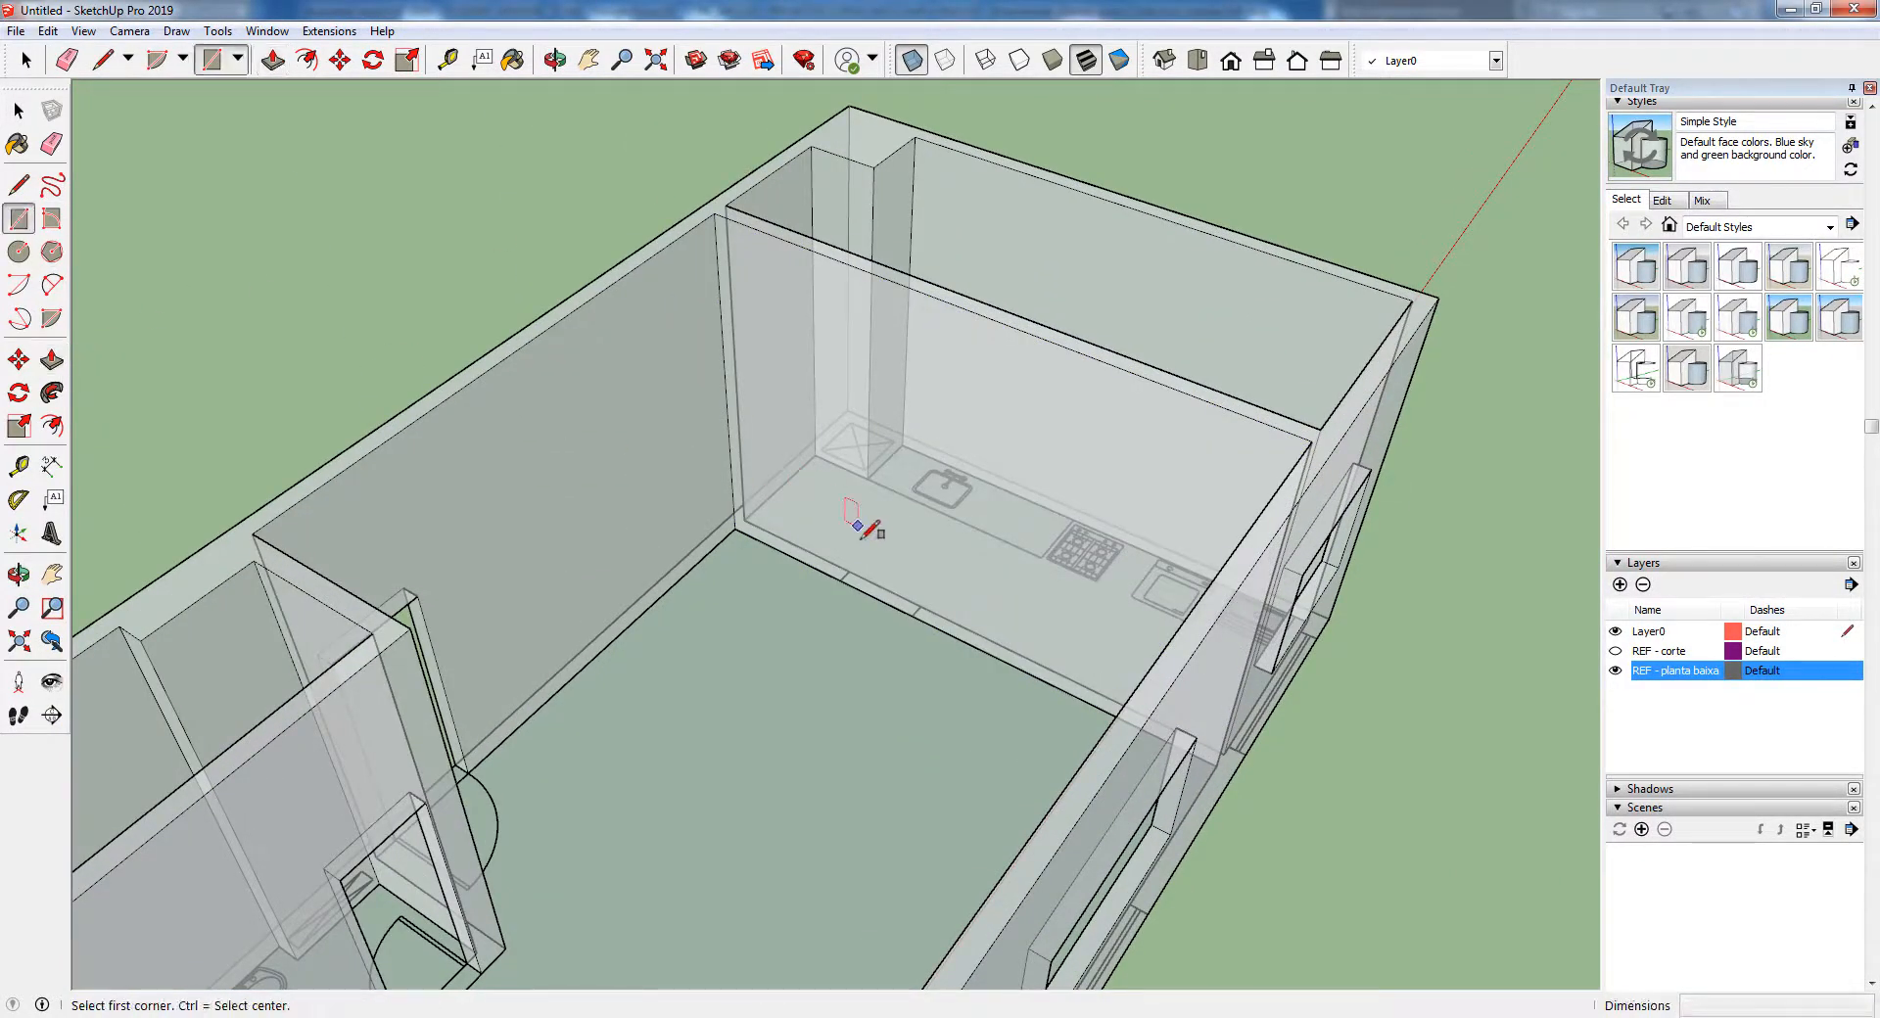
{"action": "left_click", "coordinate": [840, 581]}
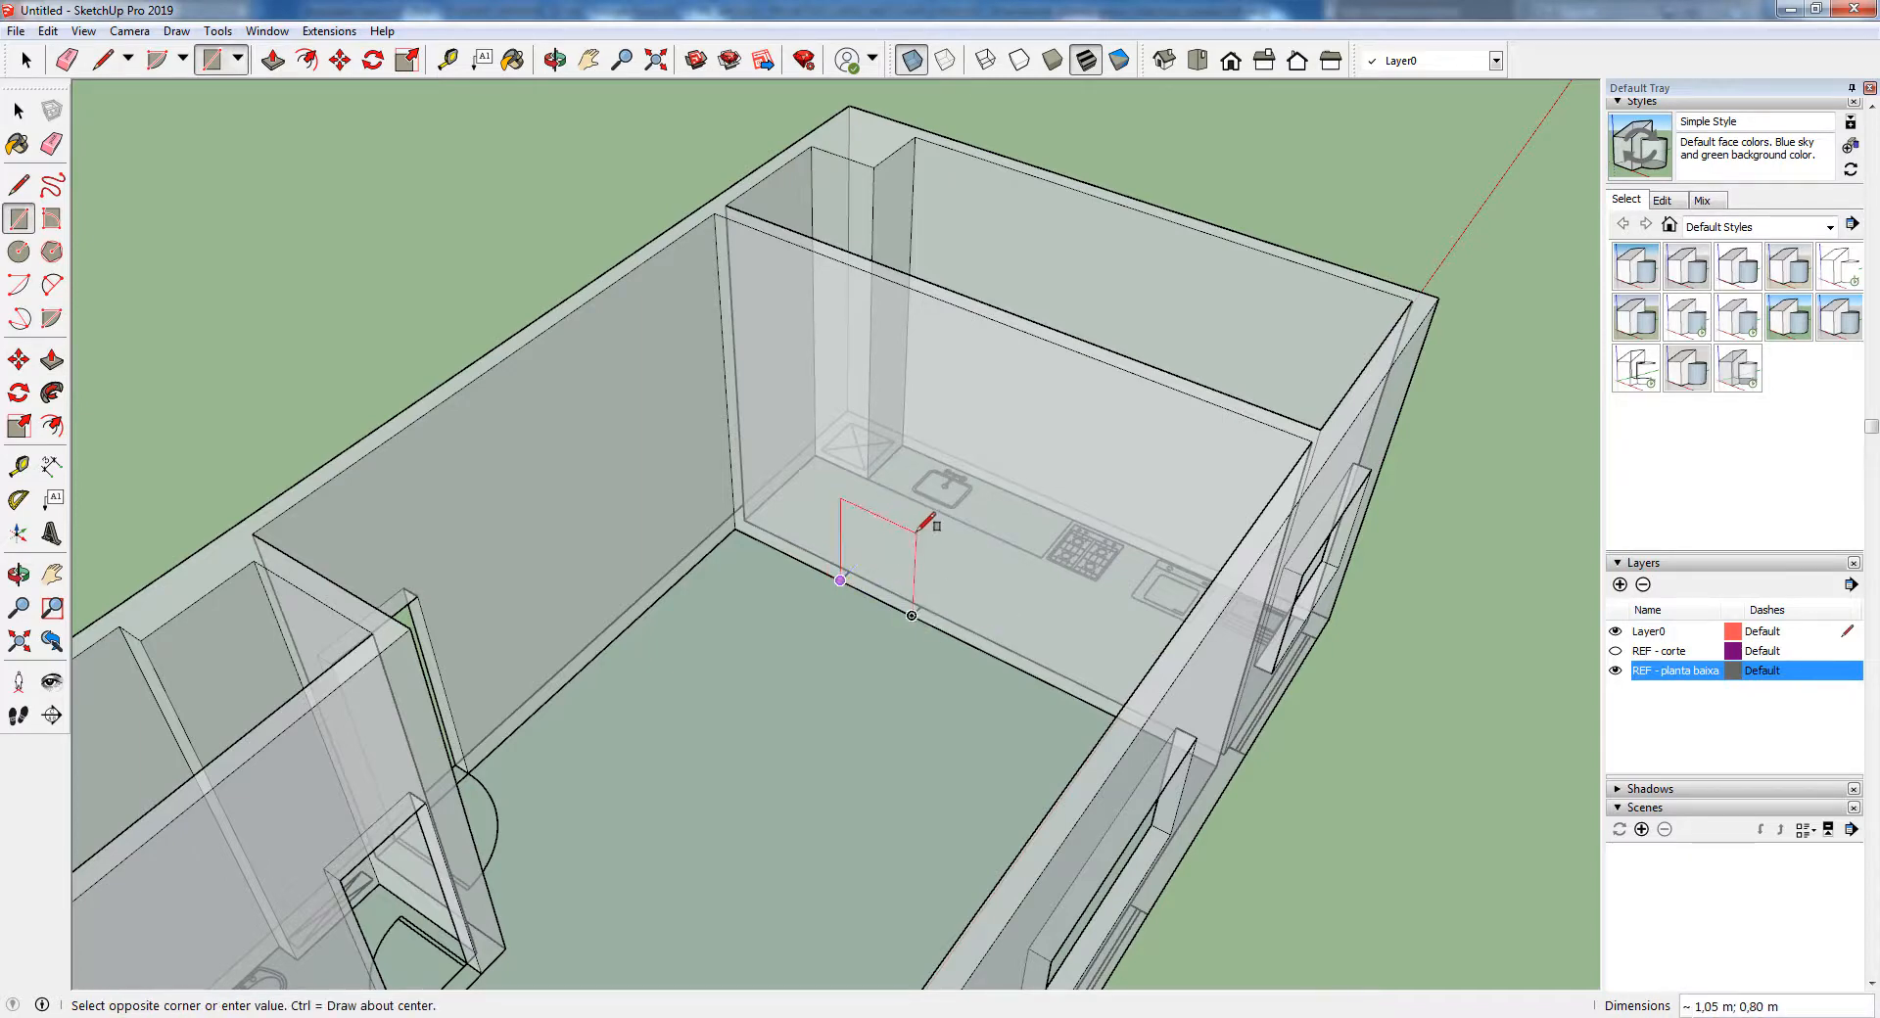
{"action": "scroll", "coordinate": [422, 587], "scroll_direction": "up", "scroll_amount": 4}
{"action": "left_click", "coordinate": [429, 583]}
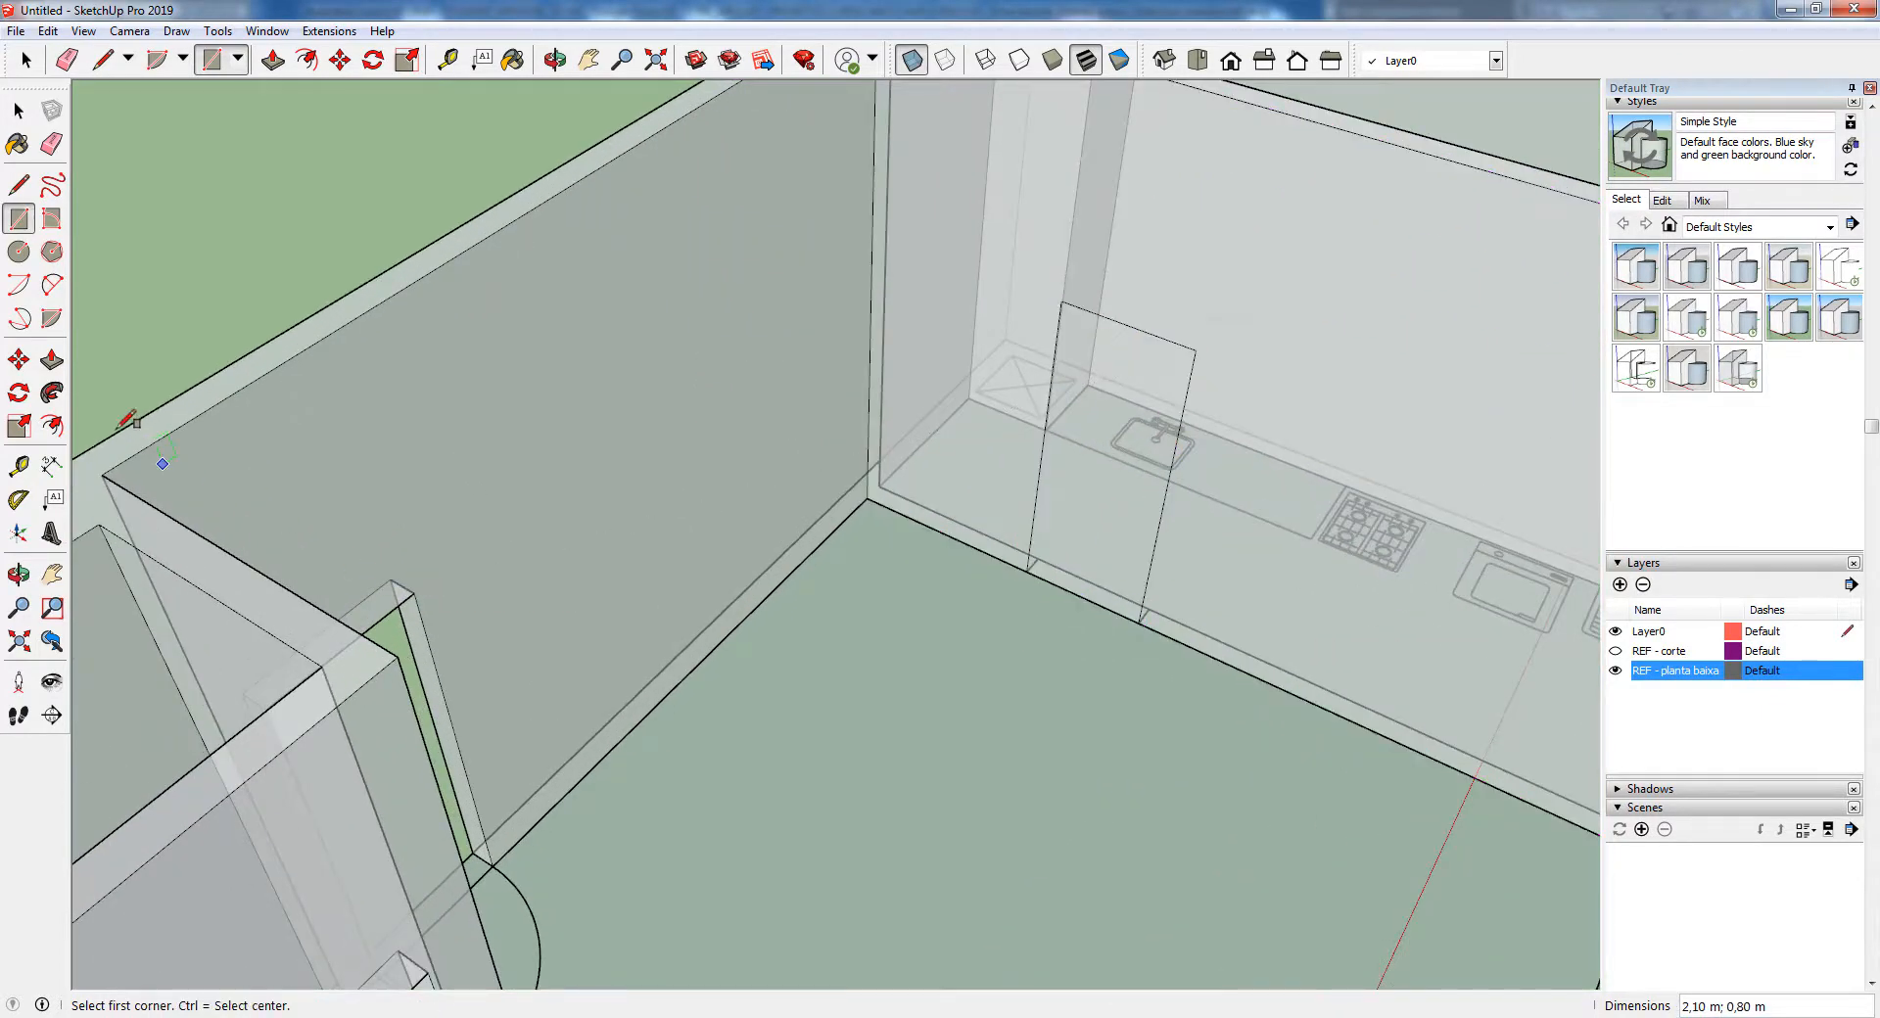
Cut the kitchen door opening through the wall thickness with Push/Pull and turn off the X-Ray style
{"action": "left_click", "coordinate": [52, 360]}
{"action": "scroll", "coordinate": [628, 589], "scroll_direction": "down", "scroll_amount": 3}
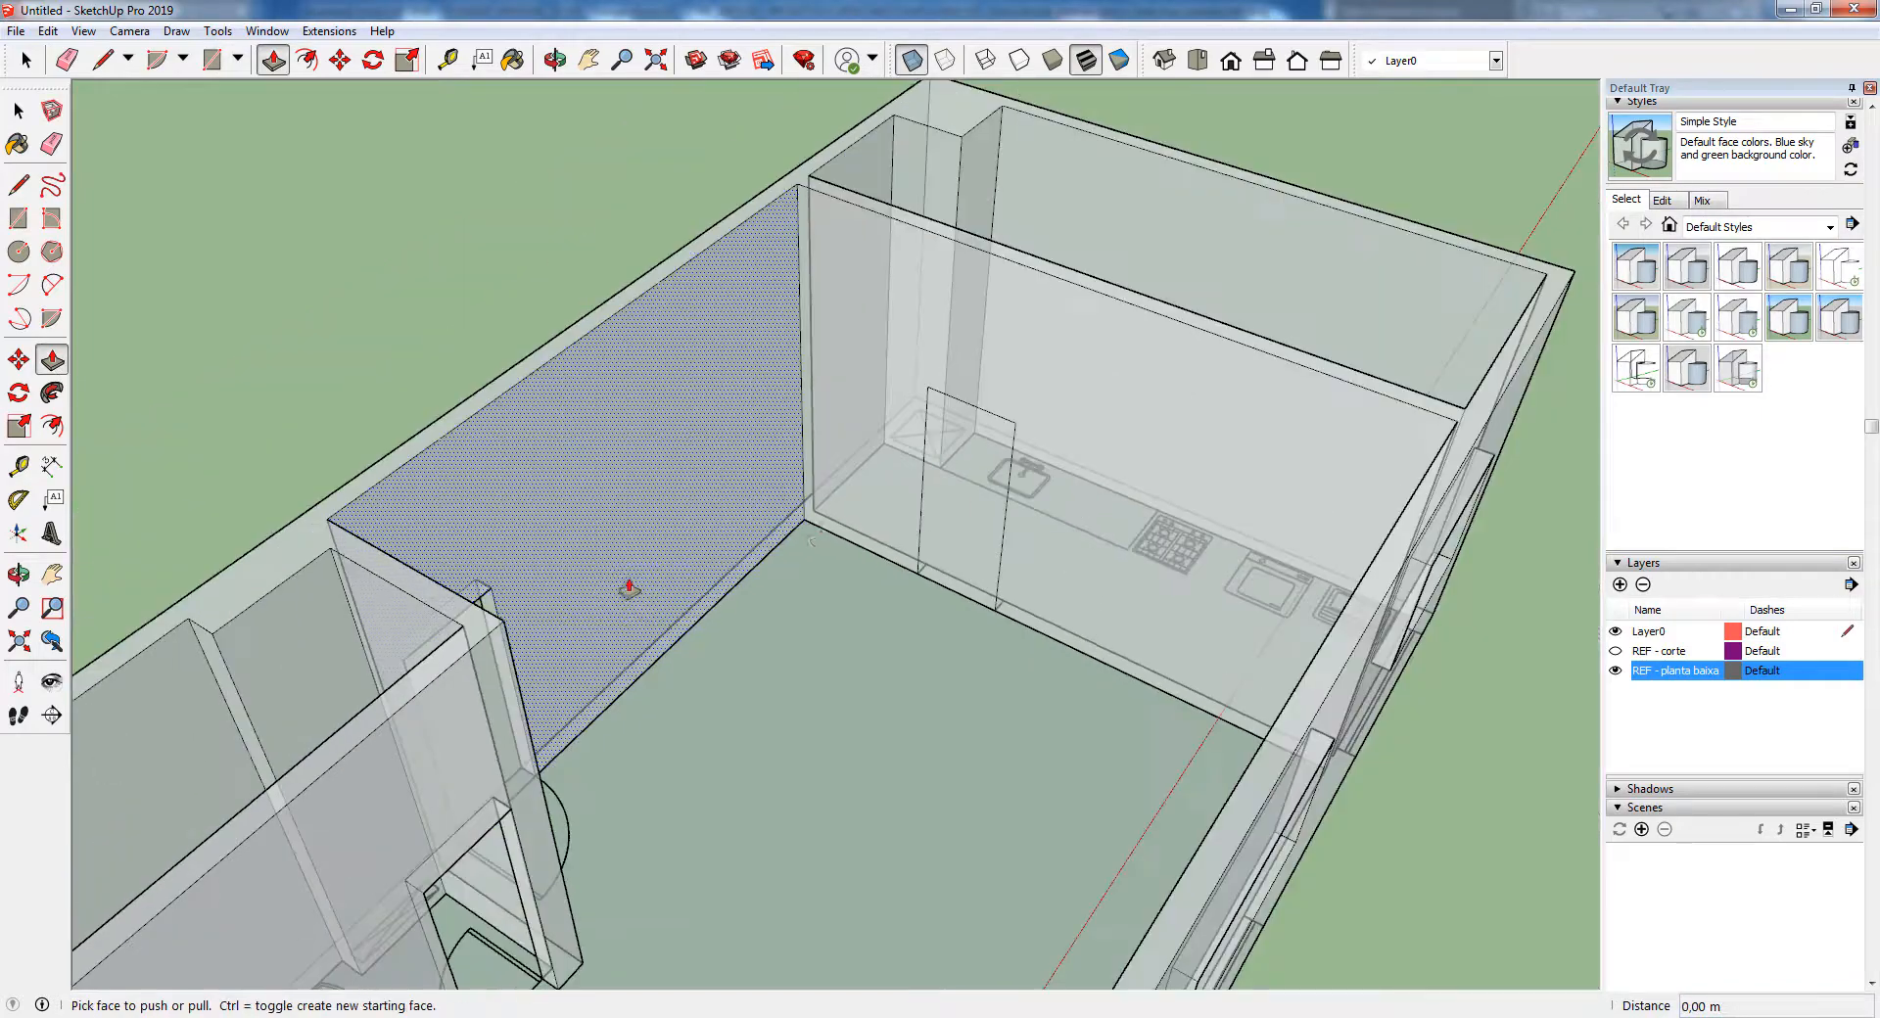
{"action": "left_click", "coordinate": [936, 519]}
{"action": "left_click", "coordinate": [936, 517]}
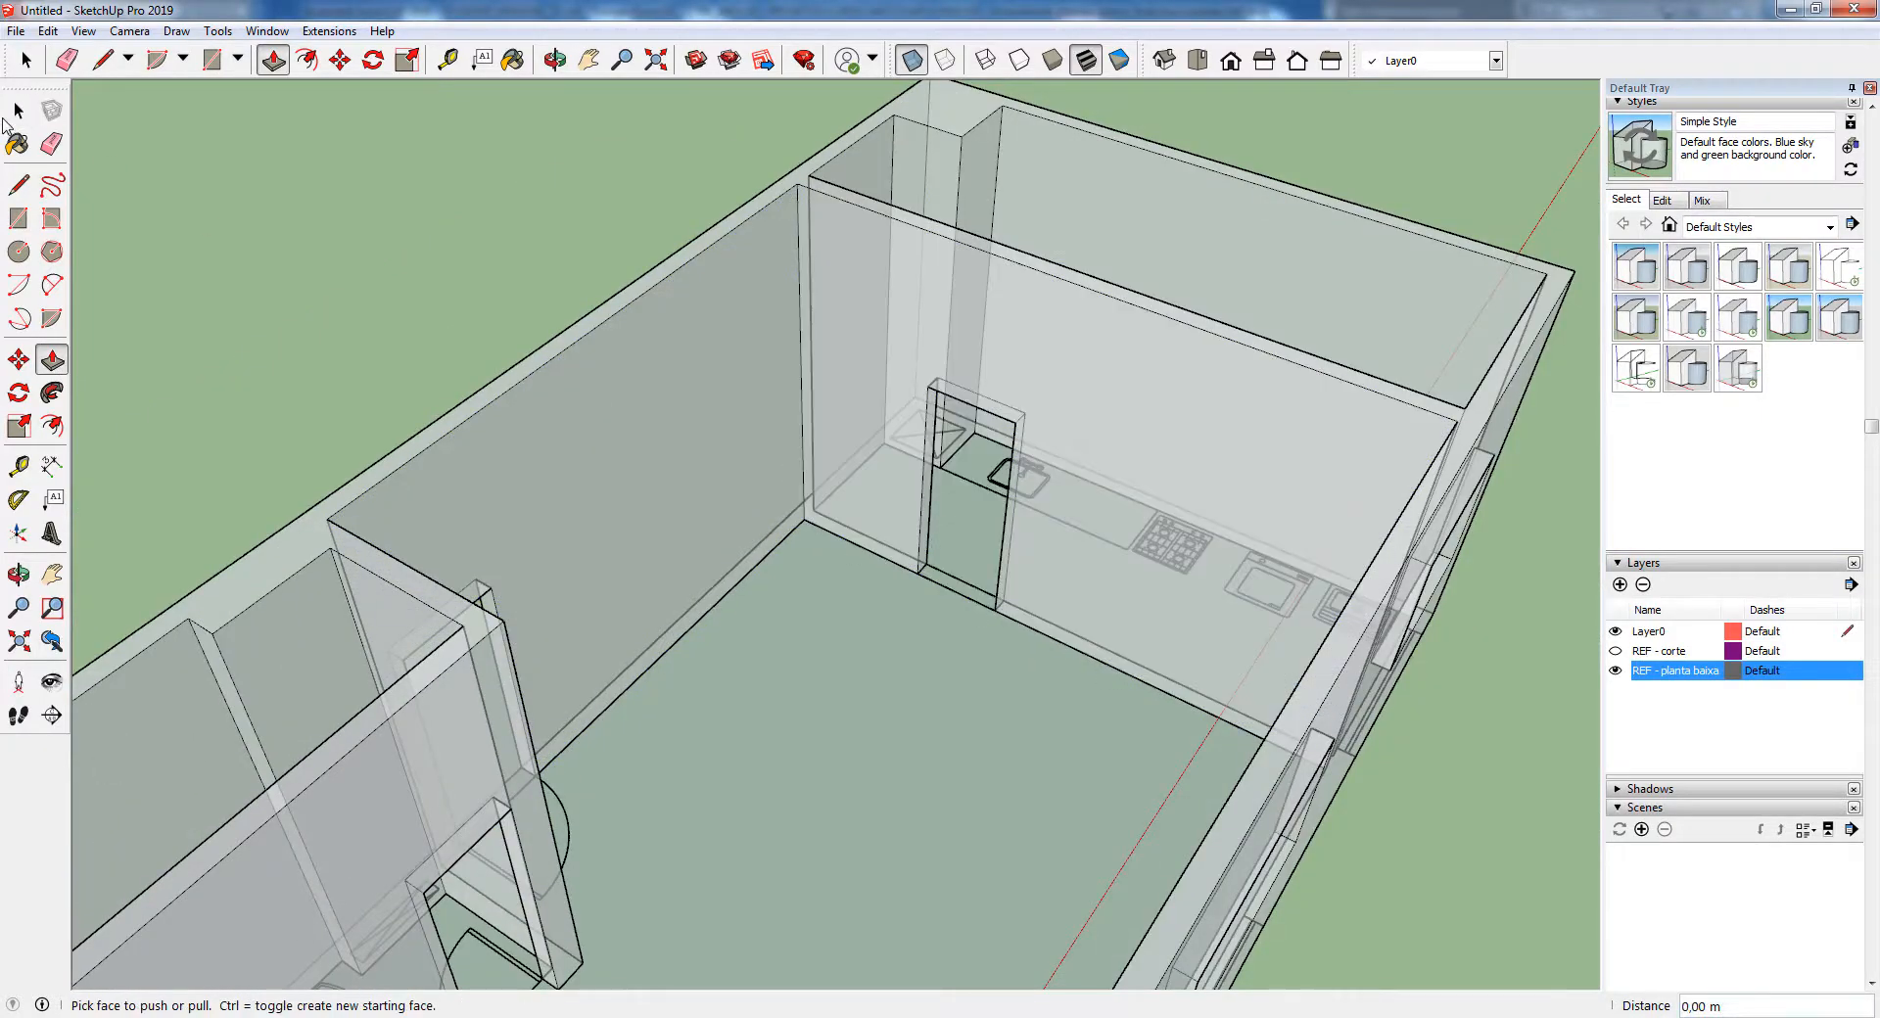
{"action": "left_click", "coordinate": [8, 118]}
{"action": "scroll", "coordinate": [549, 286], "scroll_direction": "down", "scroll_amount": 3}
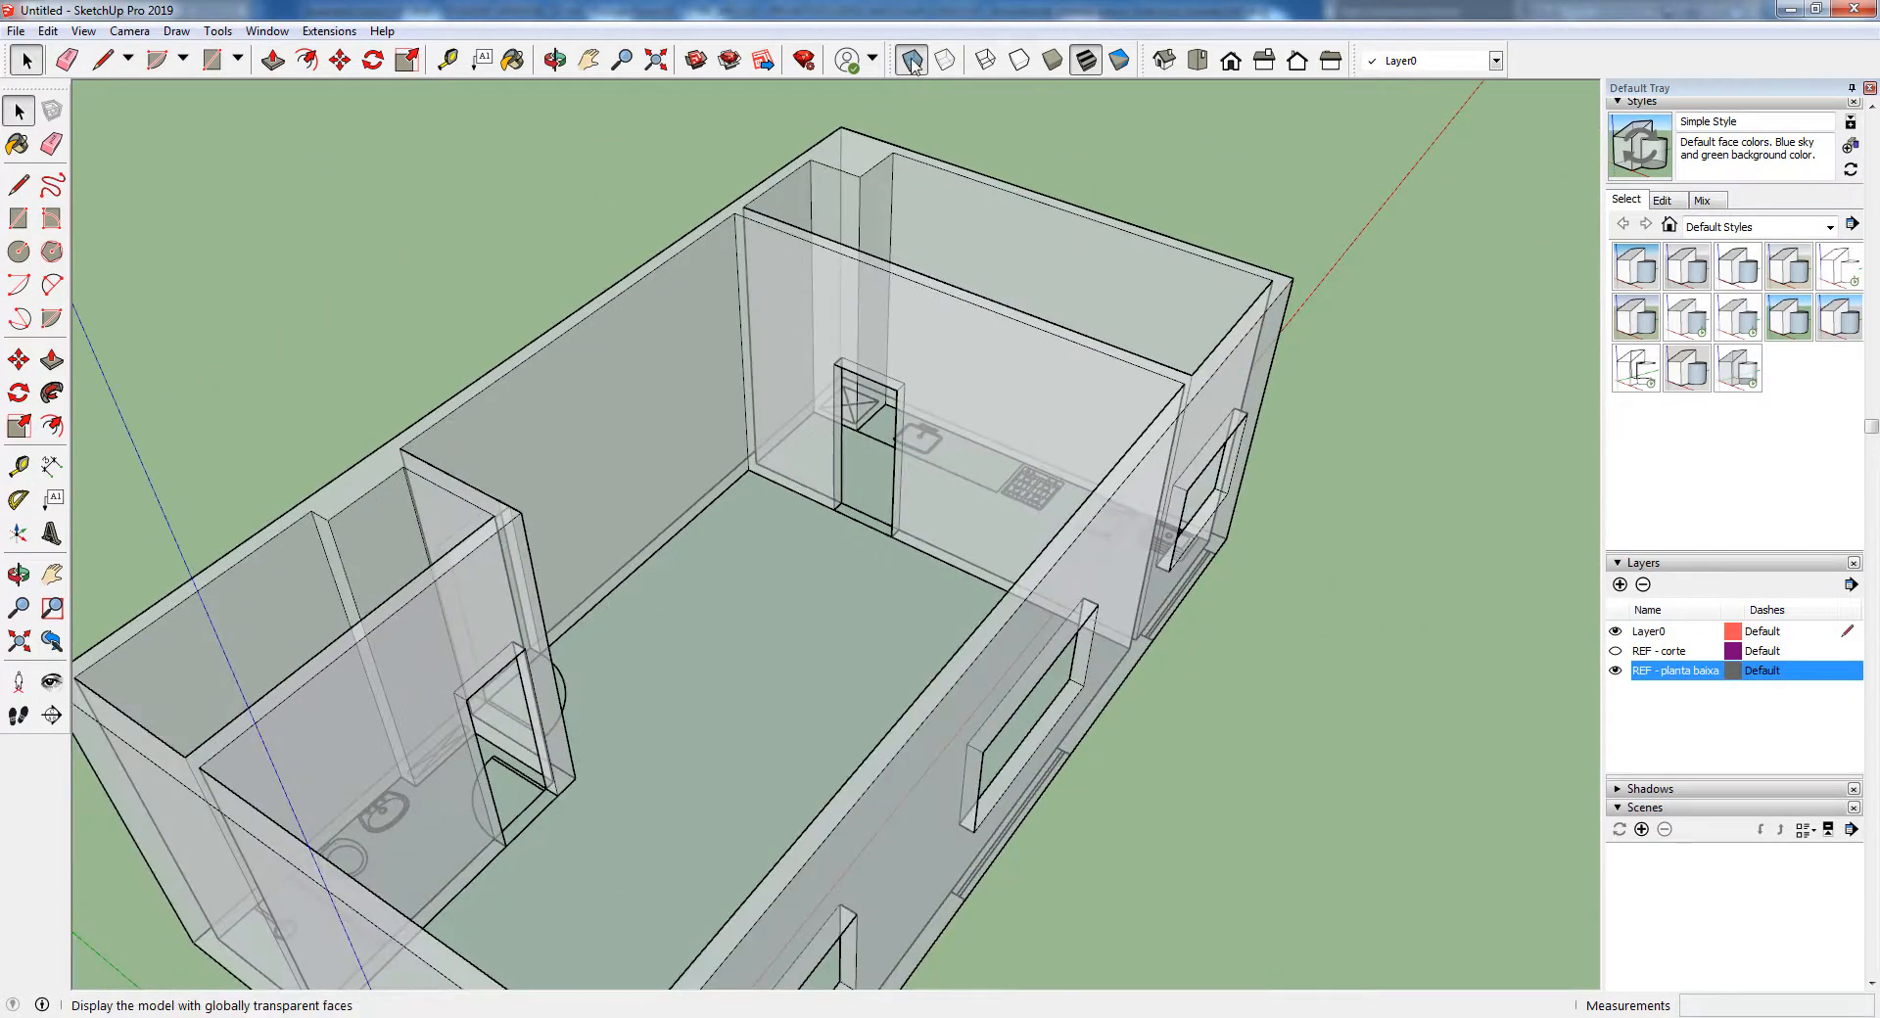
{"action": "left_click", "coordinate": [911, 61]}
Examine the door openings from above and the window openings along the front wall from several angles
{"action": "middle_click_drag", "start_coordinate": [1253, 466], "coordinate": [767, 428]}
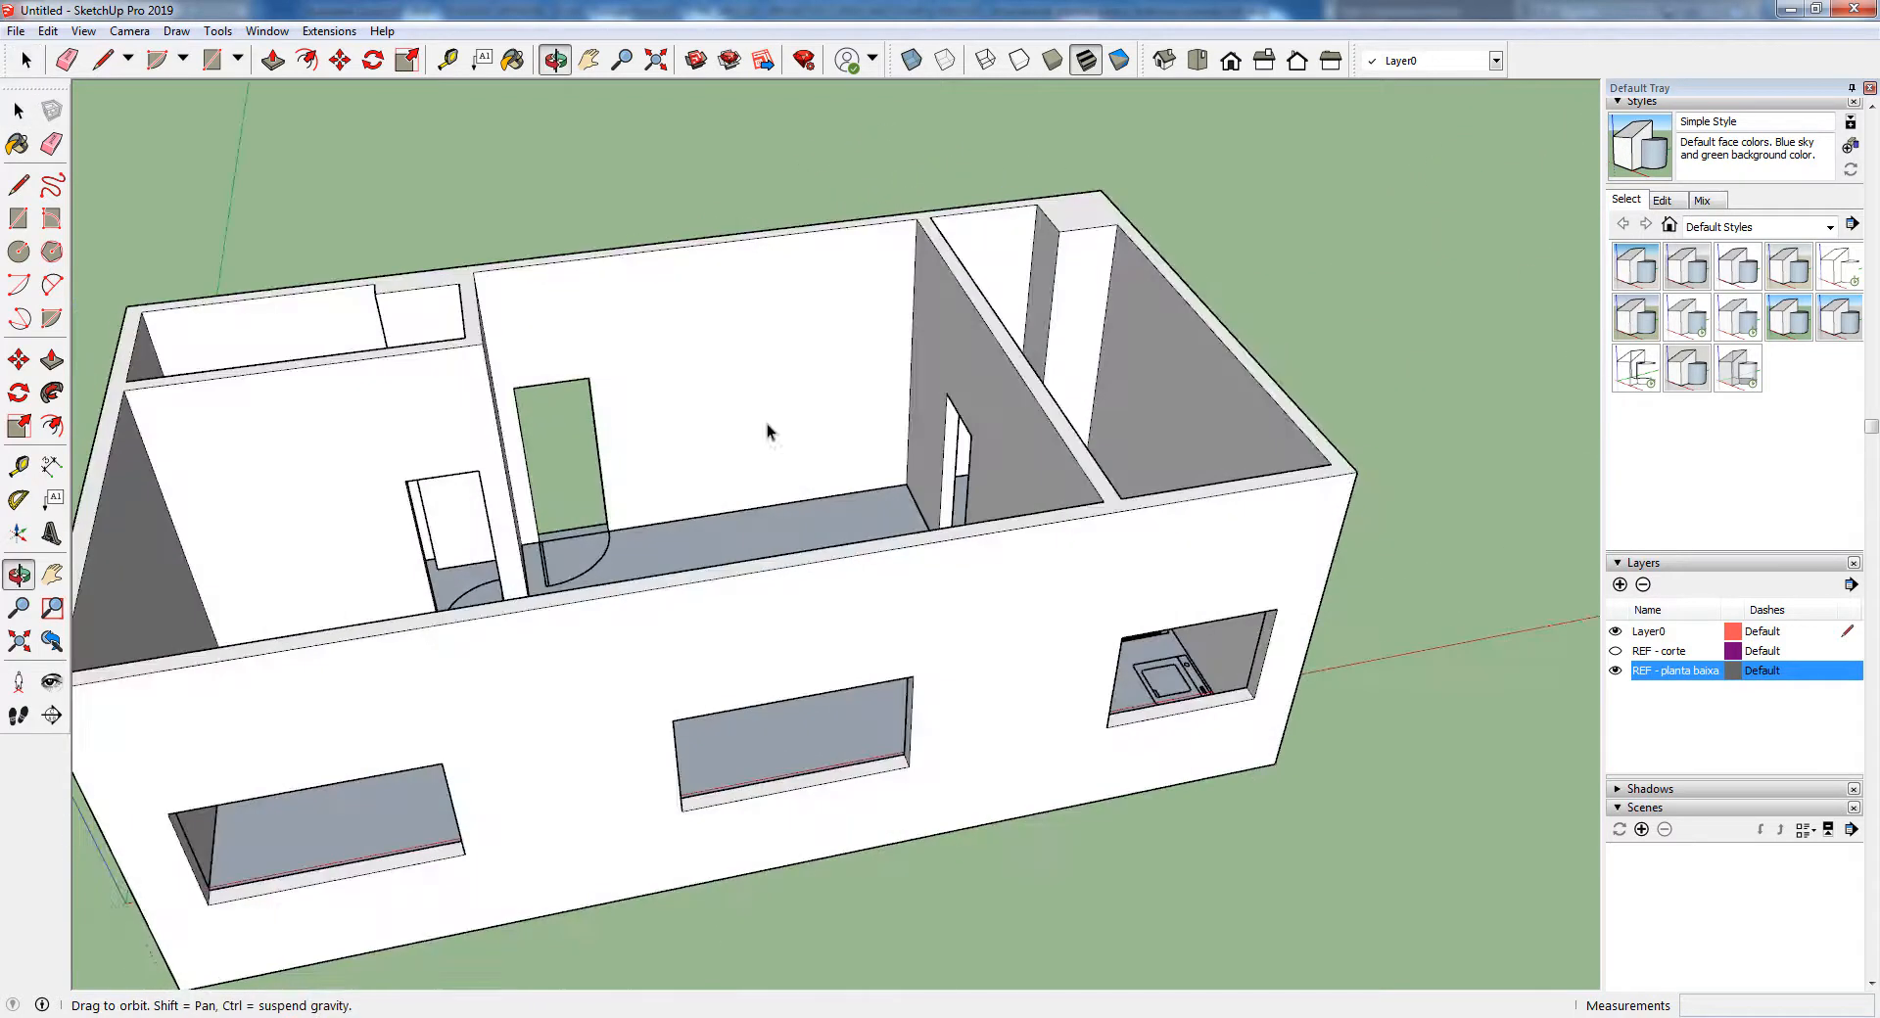
{"action": "scroll", "coordinate": [822, 391], "scroll_direction": "down", "scroll_amount": 5}
{"action": "middle_click_drag", "start_coordinate": [872, 357], "coordinate": [686, 486]}
{"action": "key", "text": "space"}
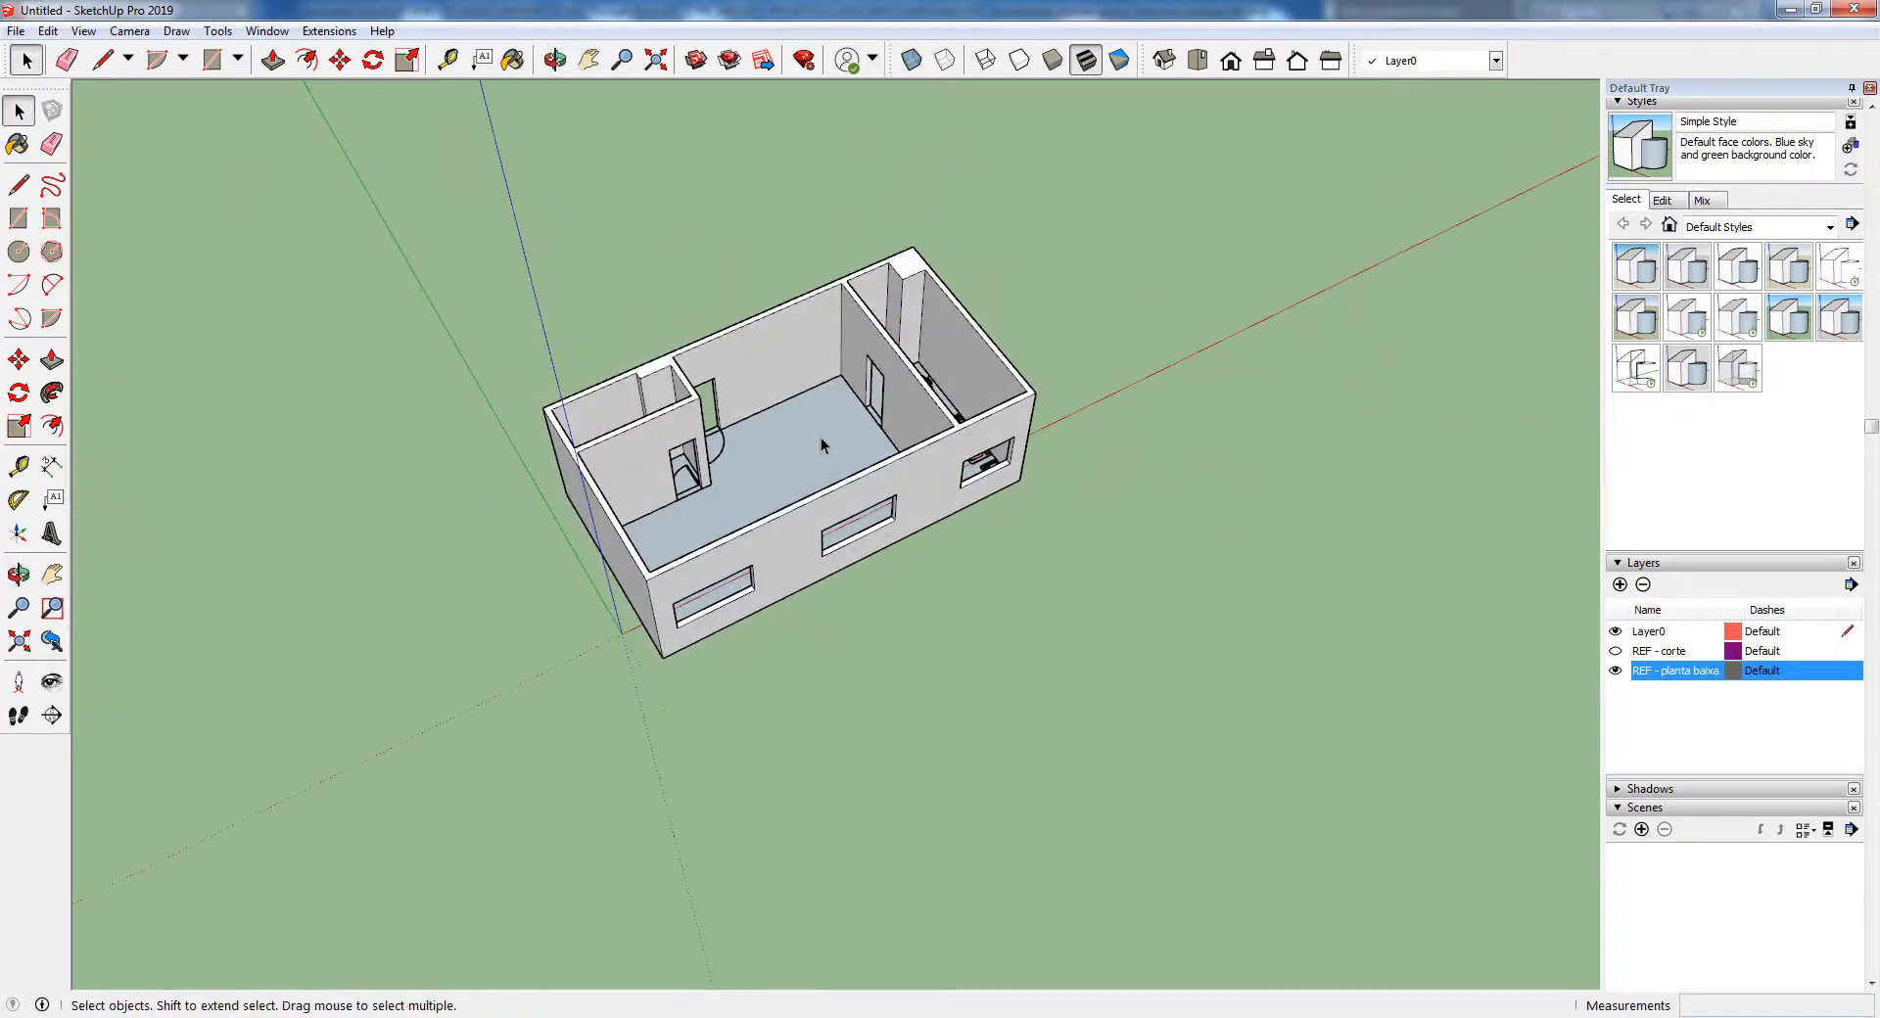
{"action": "scroll", "coordinate": [820, 437], "scroll_direction": "up", "scroll_amount": 4}
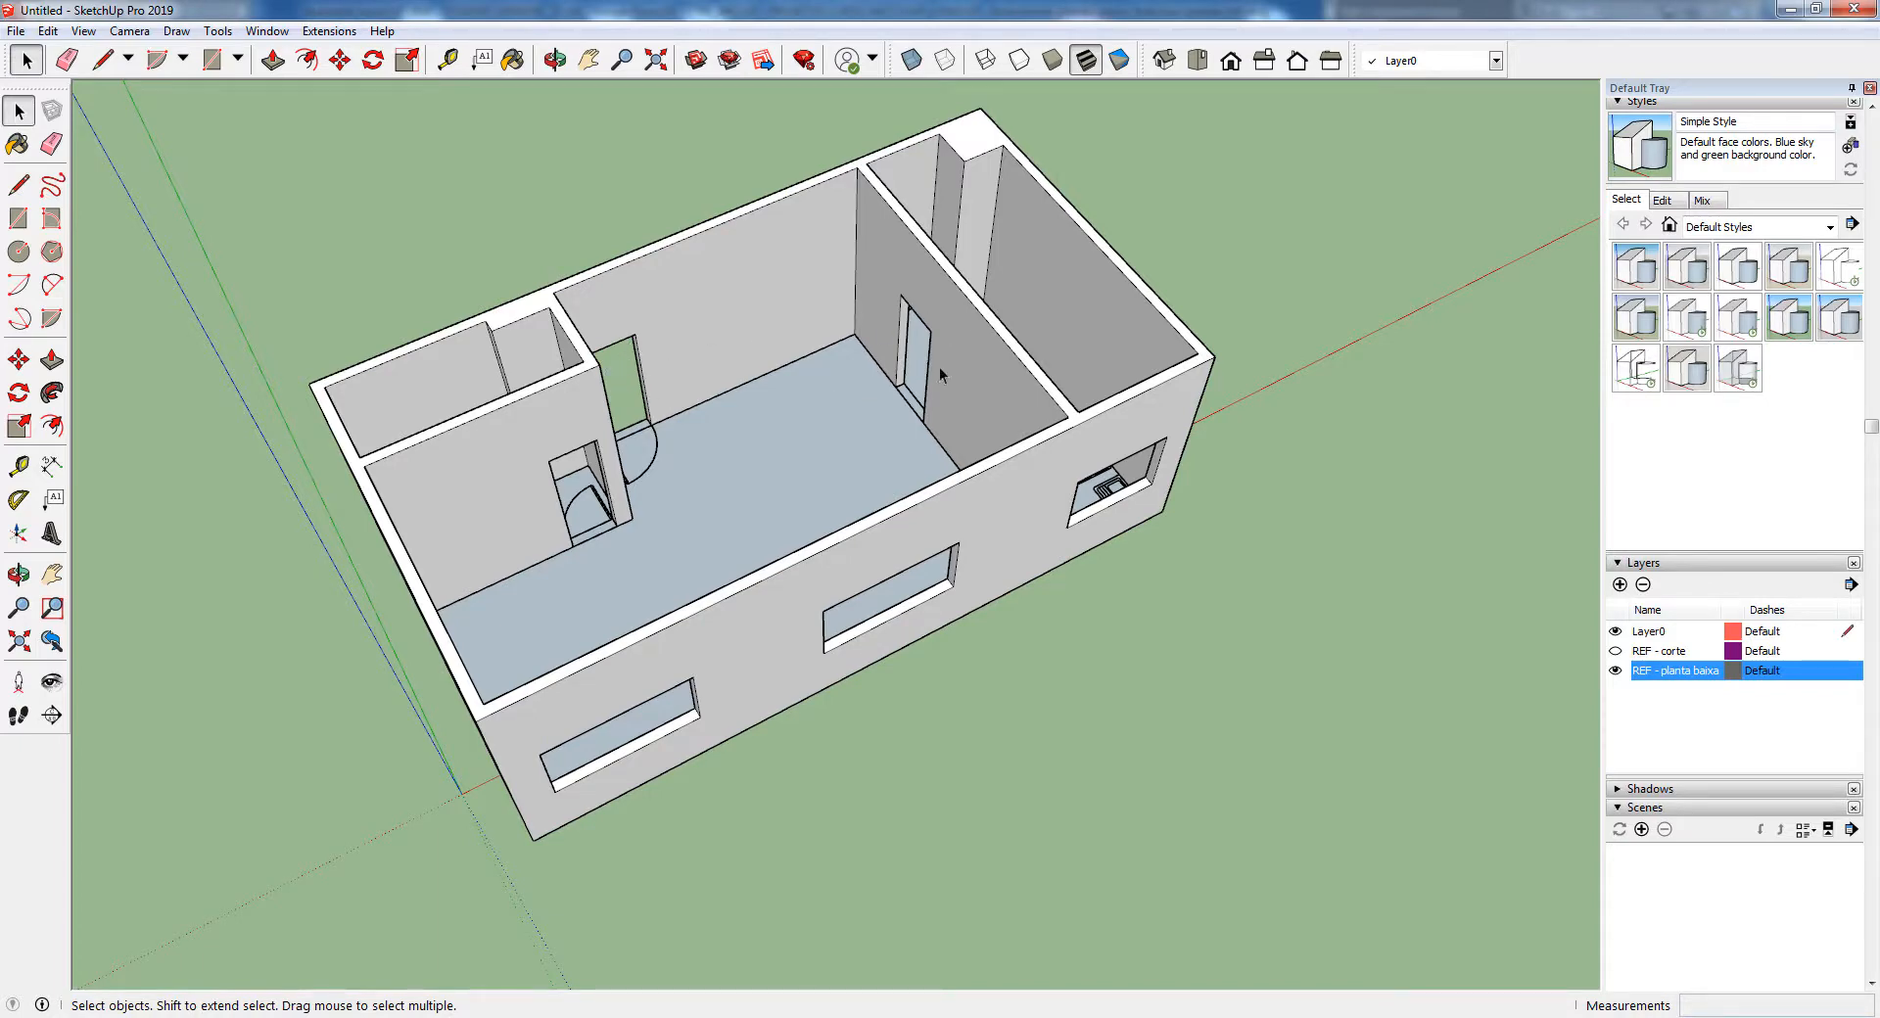
{"action": "middle_click_drag", "start_coordinate": [1043, 531], "coordinate": [751, 591]}
{"action": "scroll", "coordinate": [803, 497], "scroll_direction": "up", "scroll_amount": 2}
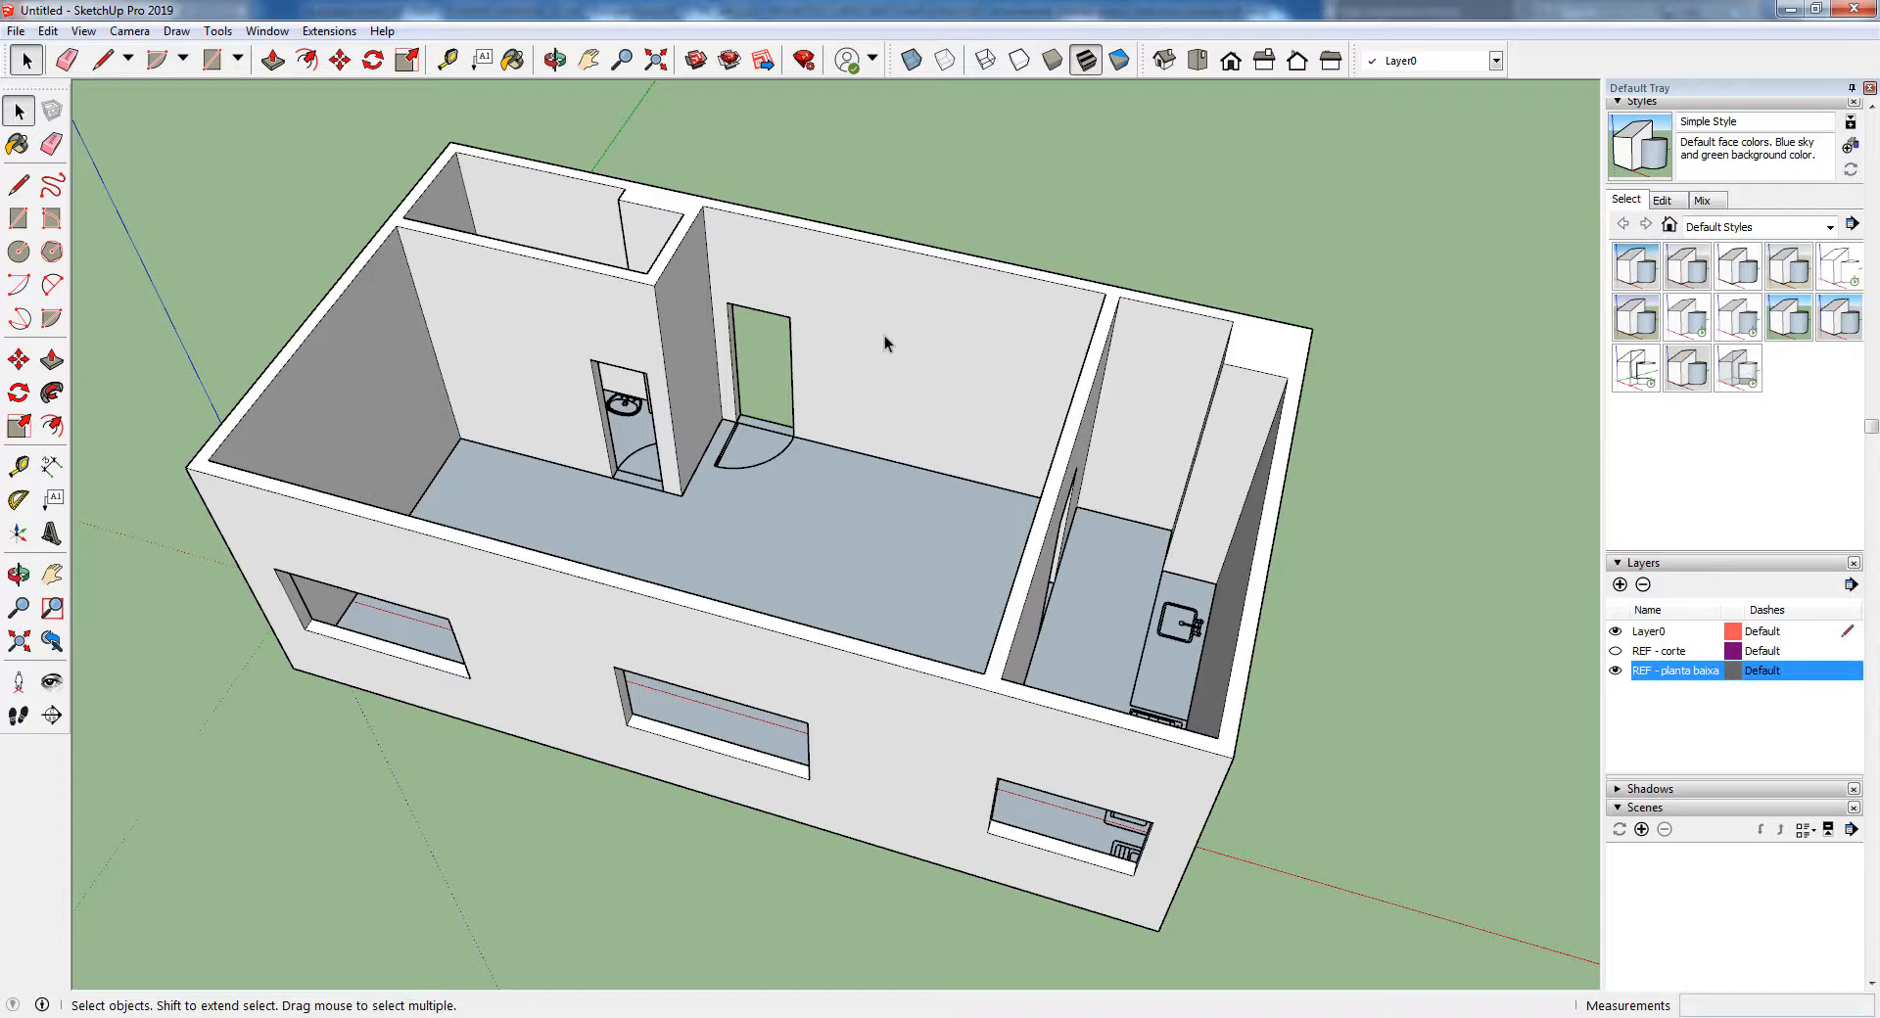
{"action": "scroll", "coordinate": [742, 315], "scroll_direction": "up", "scroll_amount": 3}
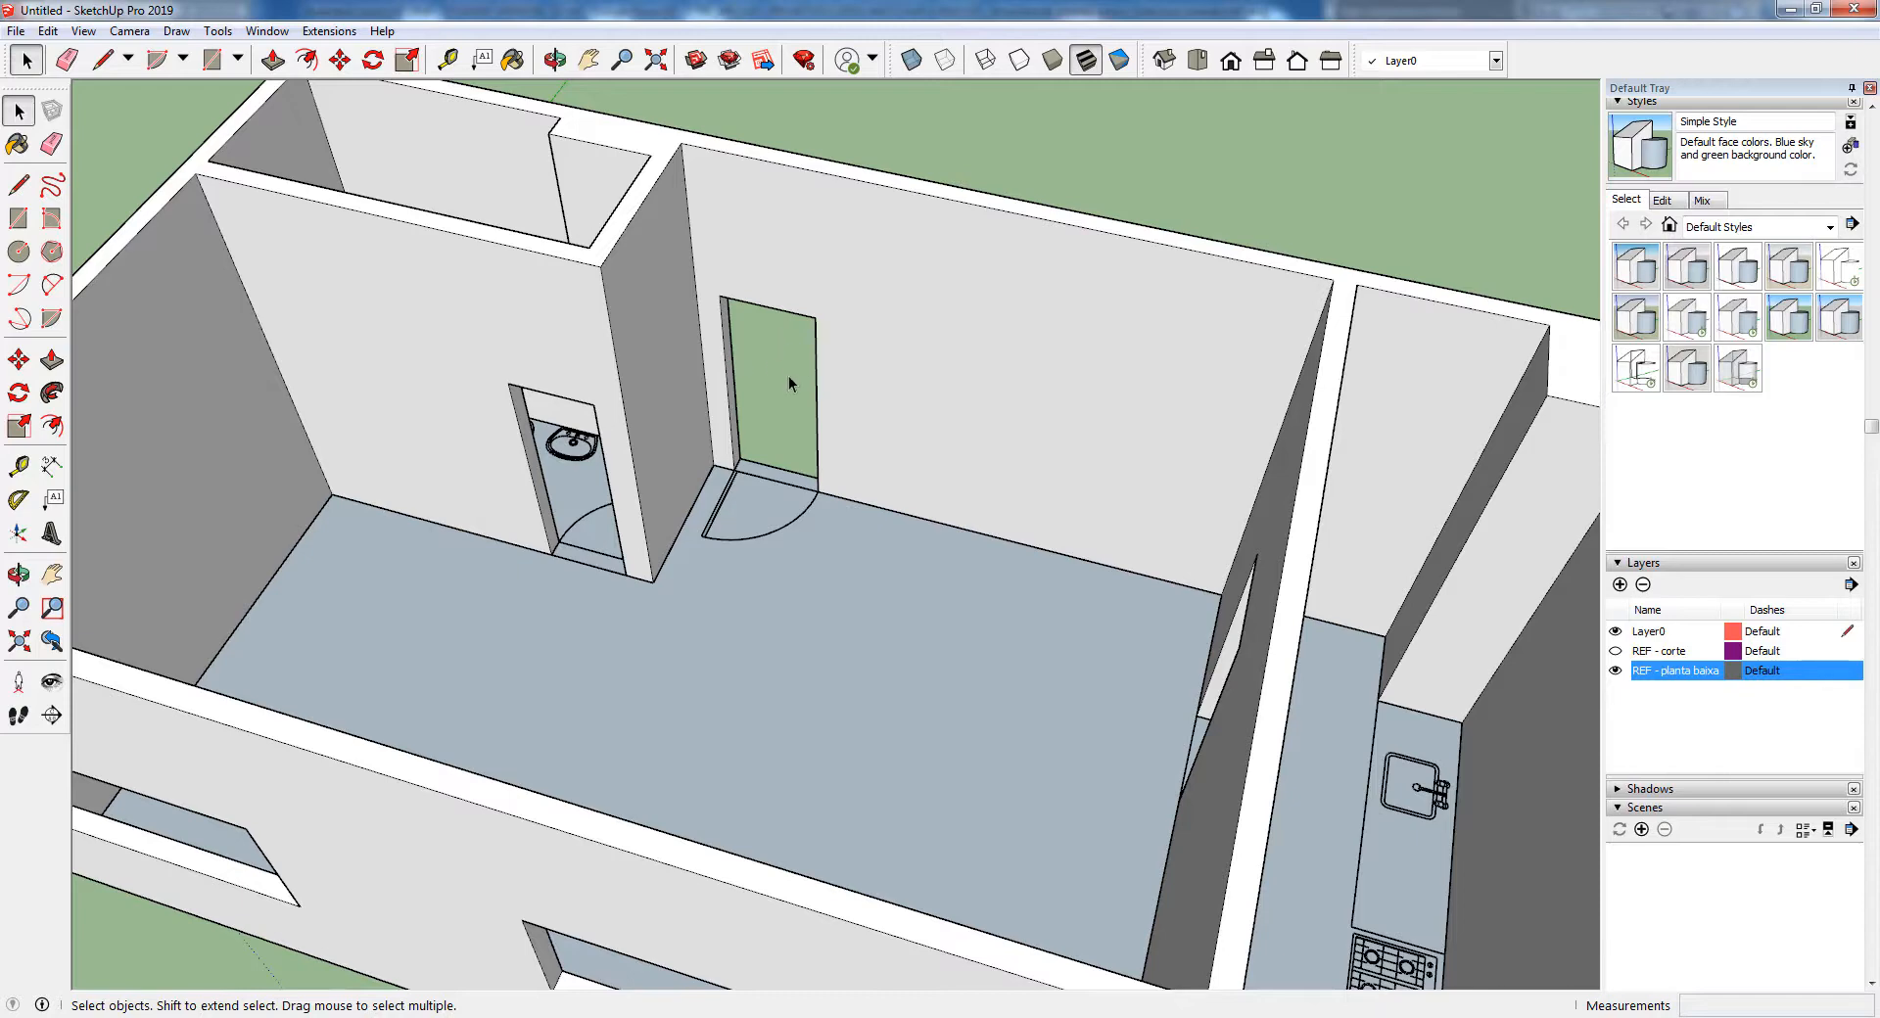
{"action": "scroll", "coordinate": [767, 341], "scroll_direction": "down", "scroll_amount": 5}
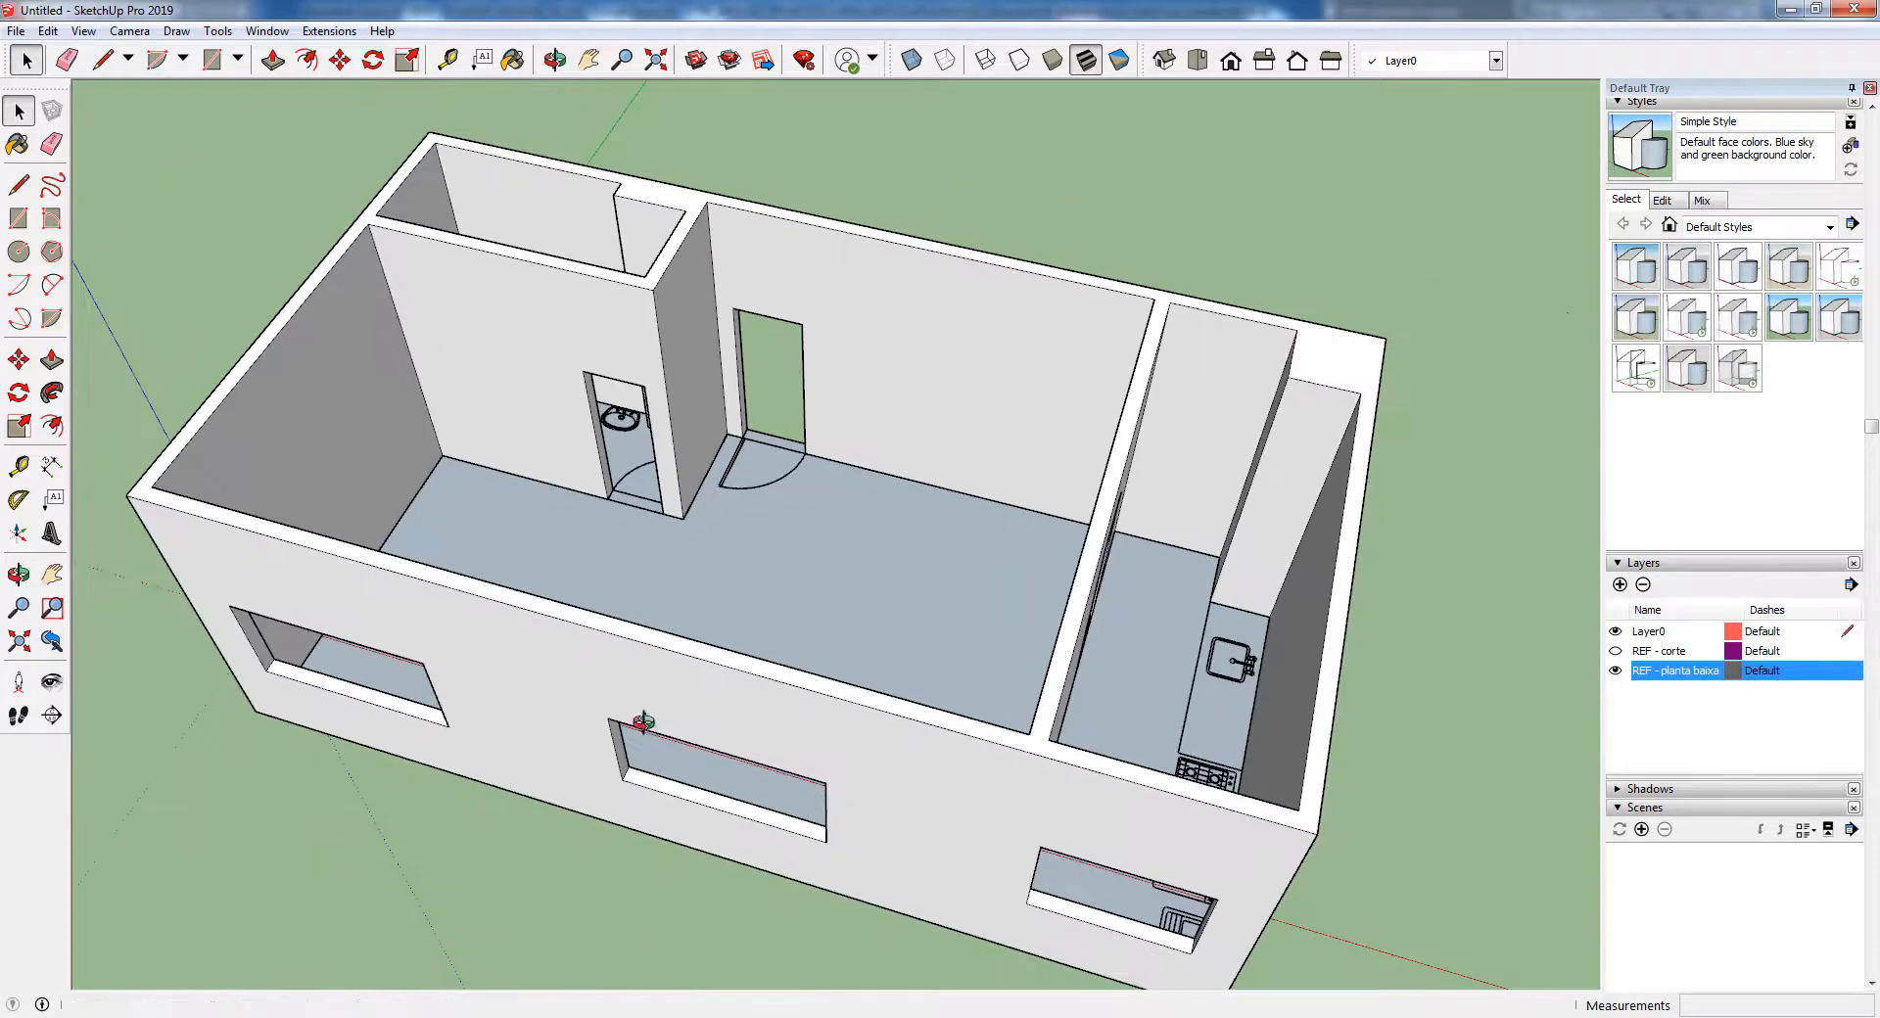
{"action": "middle_click_drag", "start_coordinate": [637, 712], "coordinate": [627, 703]}
{"action": "scroll", "coordinate": [626, 703], "scroll_direction": "up", "scroll_amount": 3}
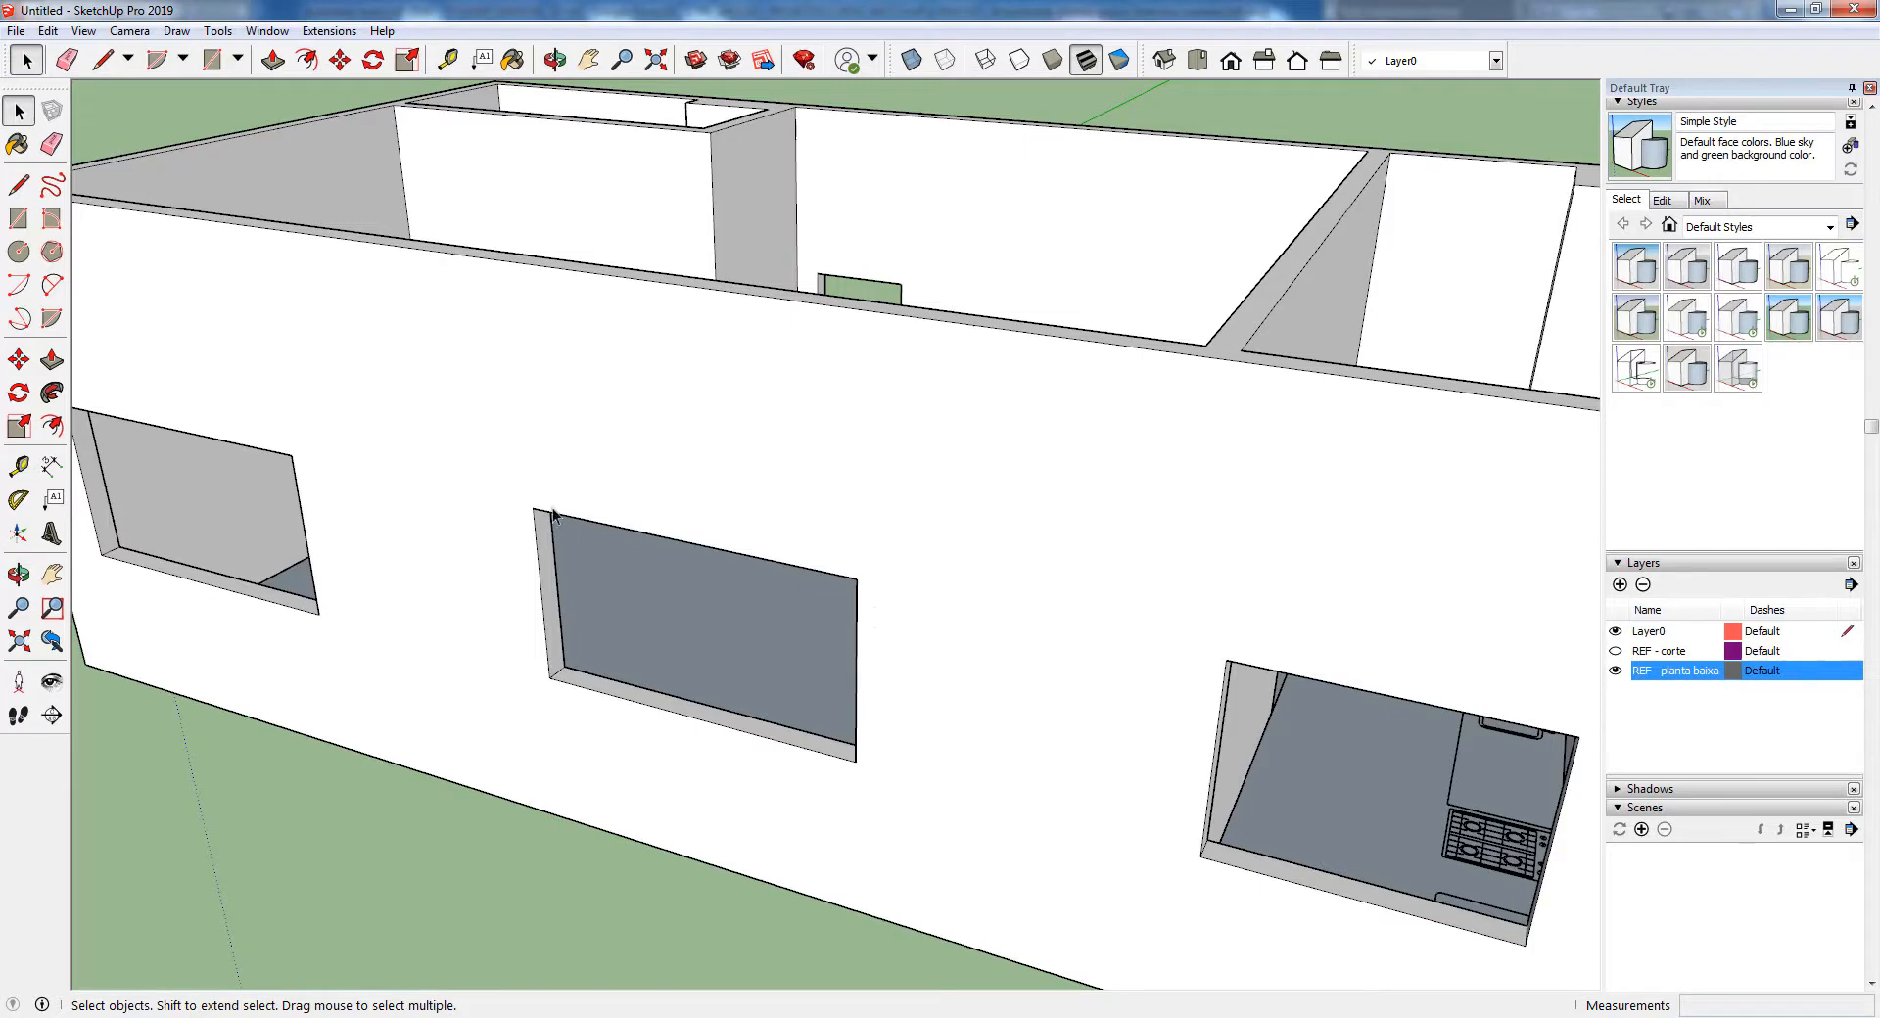
{"action": "scroll", "coordinate": [609, 551], "scroll_direction": "down", "scroll_amount": 5}
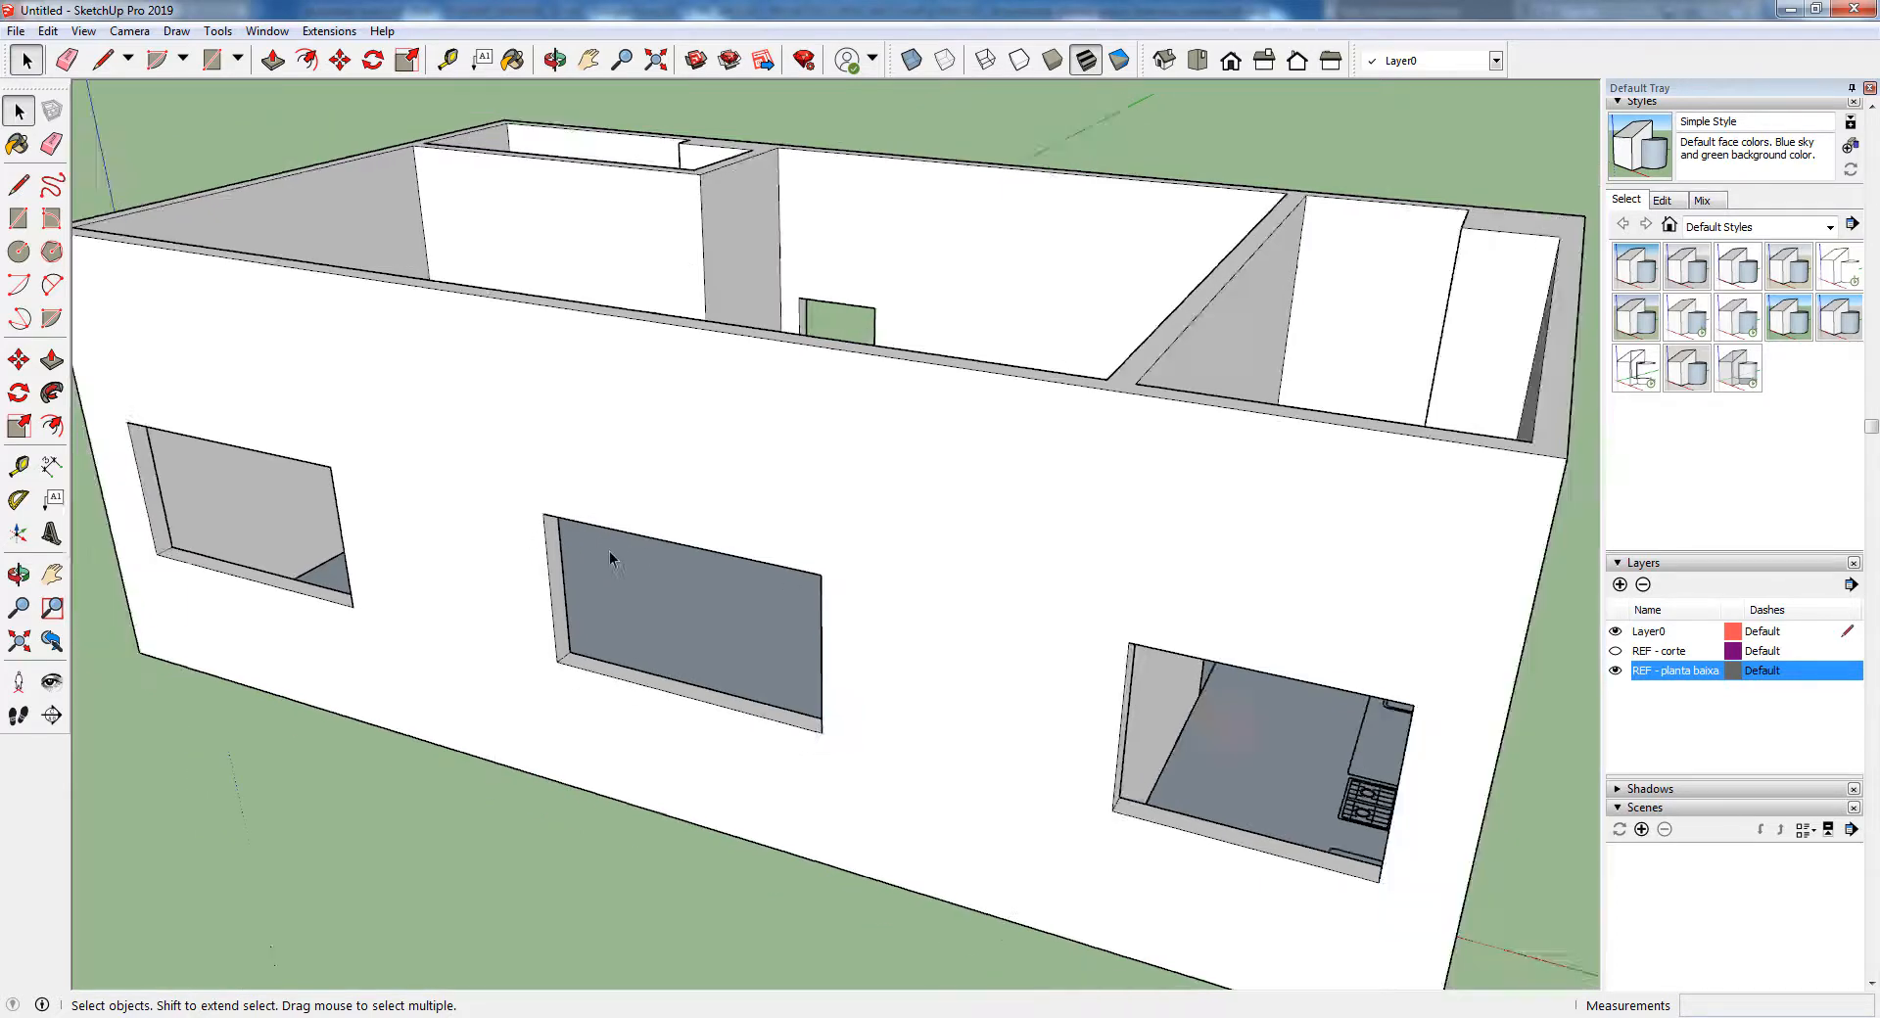
{"action": "middle_click_drag", "start_coordinate": [609, 550], "coordinate": [943, 355]}
{"action": "scroll", "coordinate": [864, 507], "scroll_direction": "up", "scroll_amount": 5}
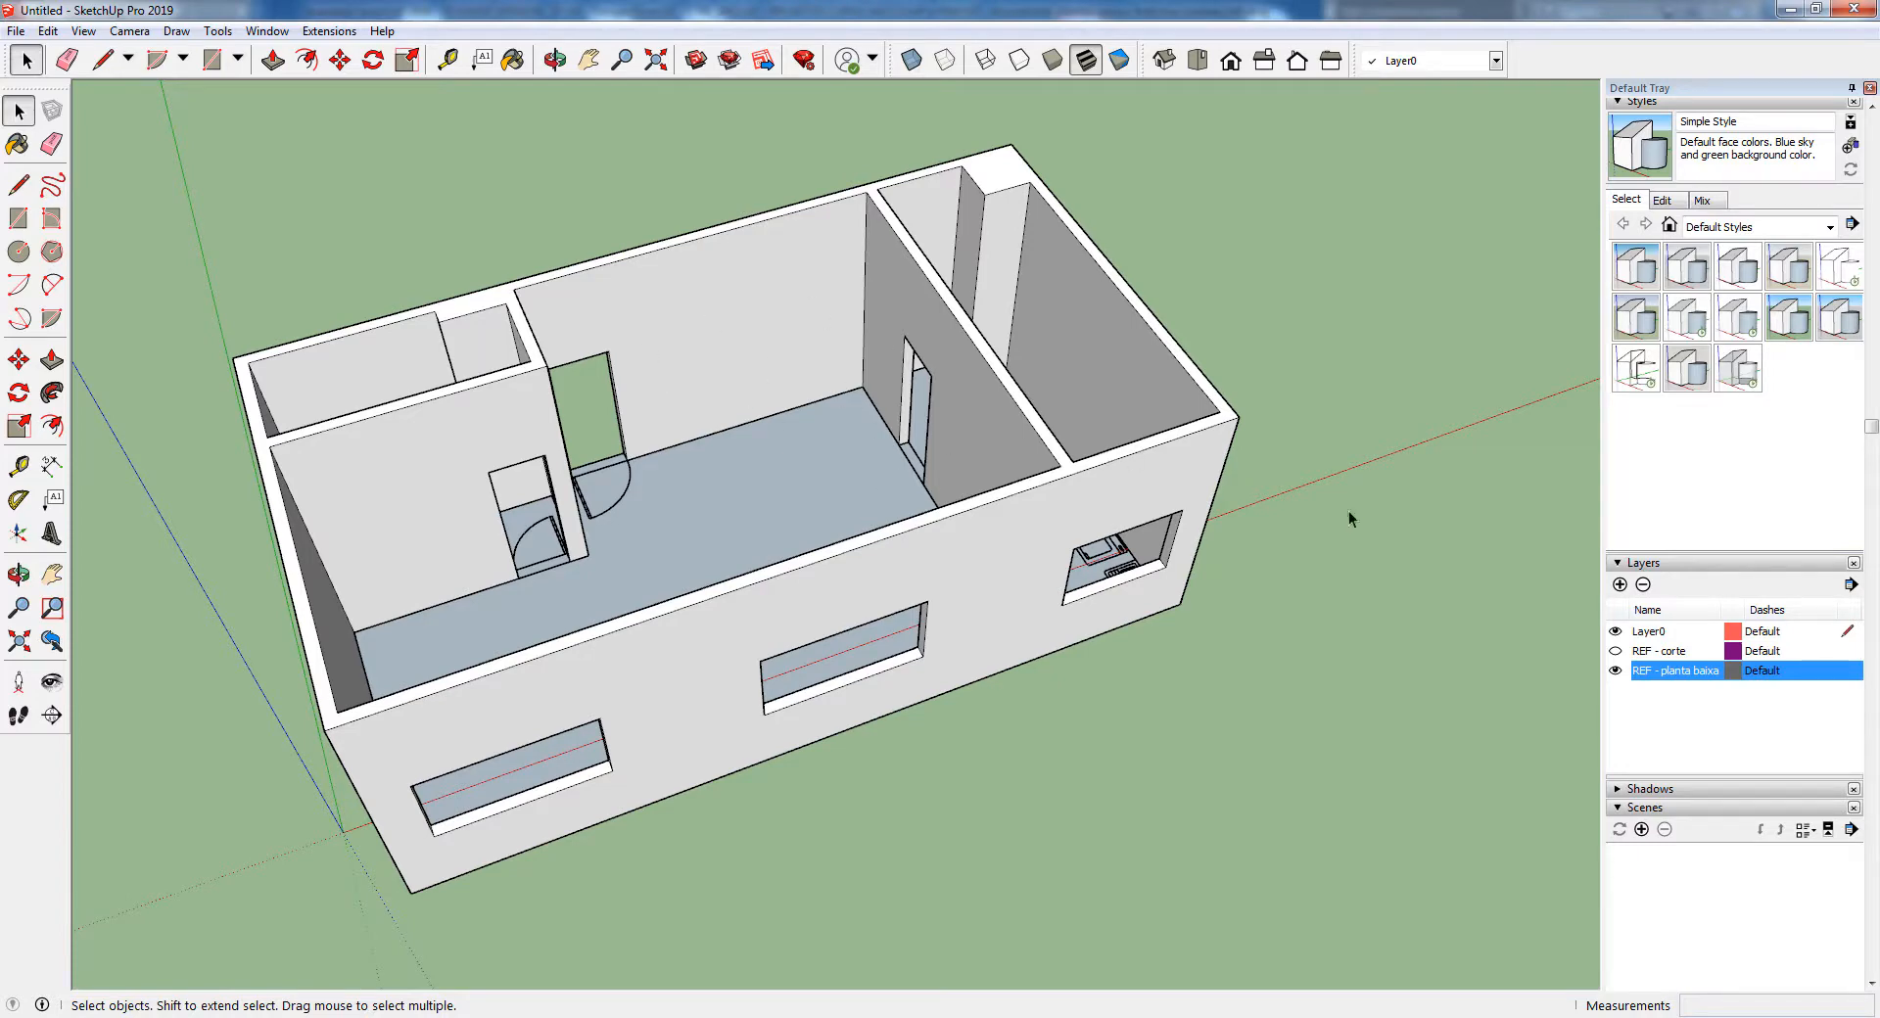
Show the REF - corte layer together with the REF - planta baixa layer over the model
{"action": "left_click", "coordinate": [1616, 670]}
{"action": "left_click", "coordinate": [1615, 650]}
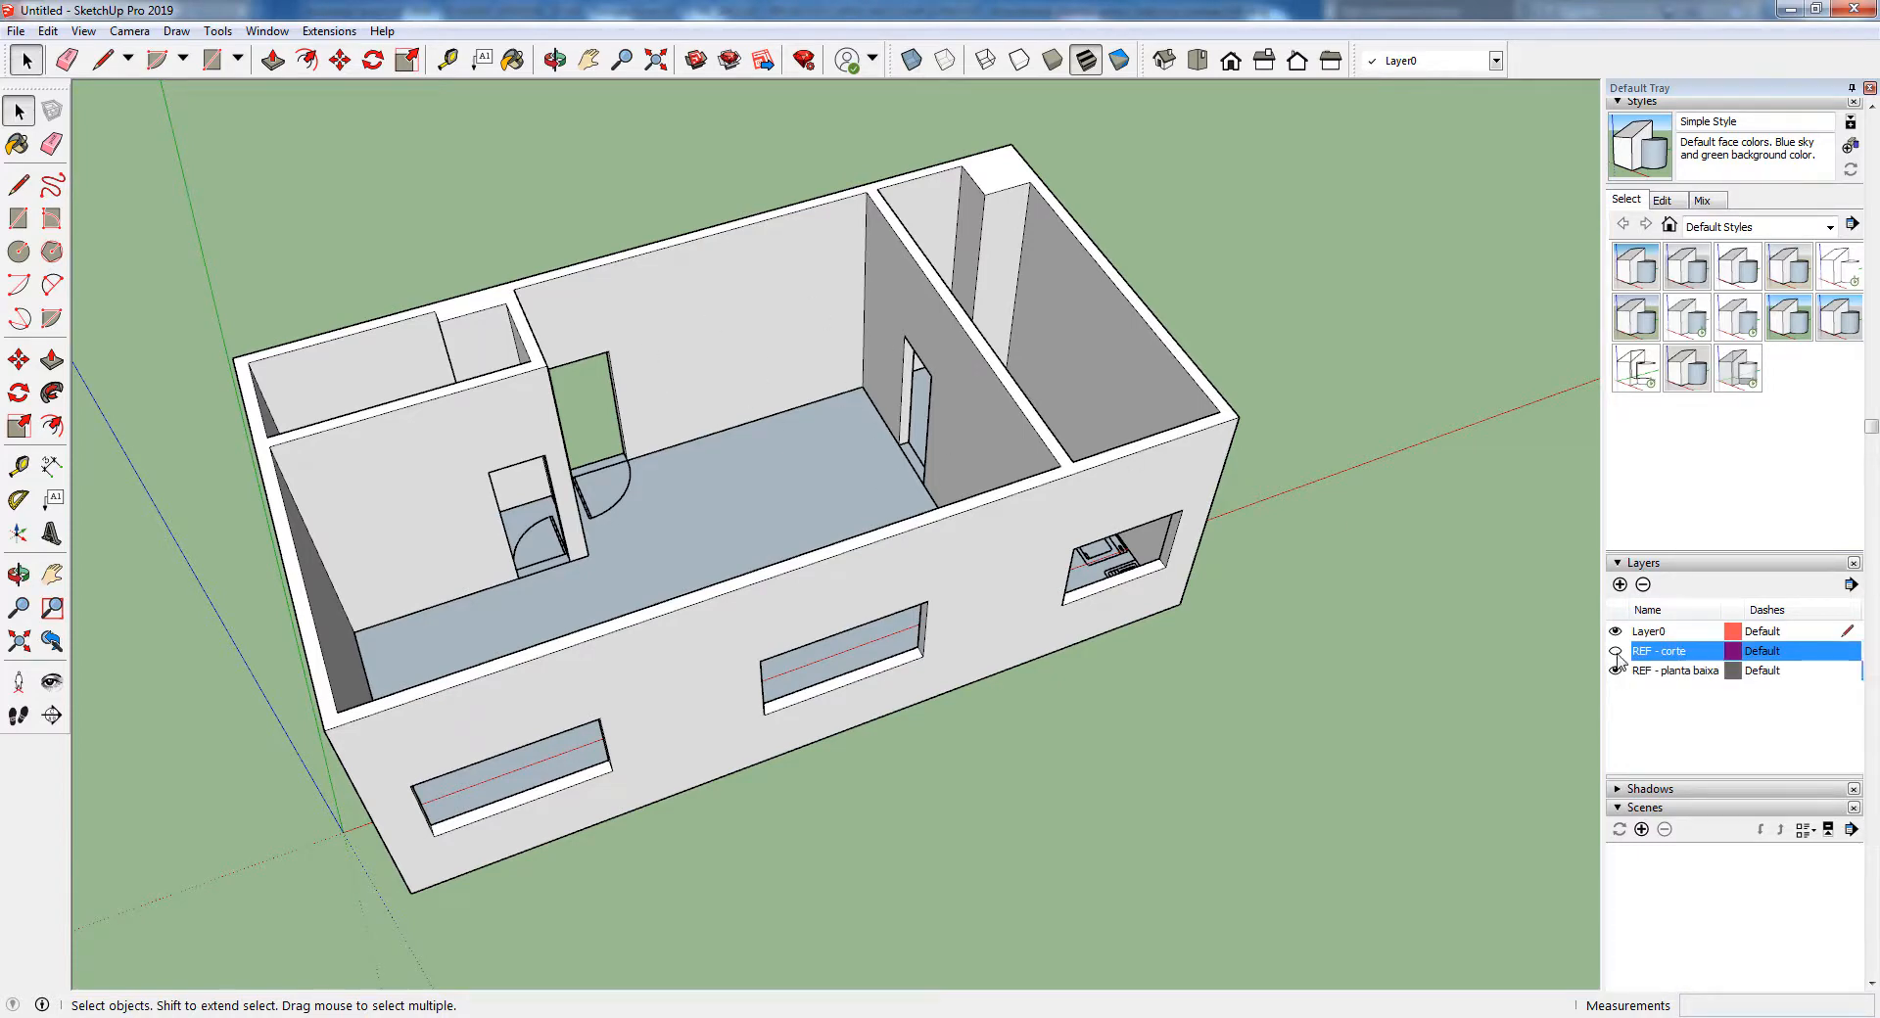
{"action": "mouse_move", "coordinate": [890, 554]}
{"action": "middle_mouse_down"}
{"action": "mouse_move", "coordinate": [896, 530]}
{"action": "mouse_move", "coordinate": [869, 532]}
{"action": "middle_mouse_up"}
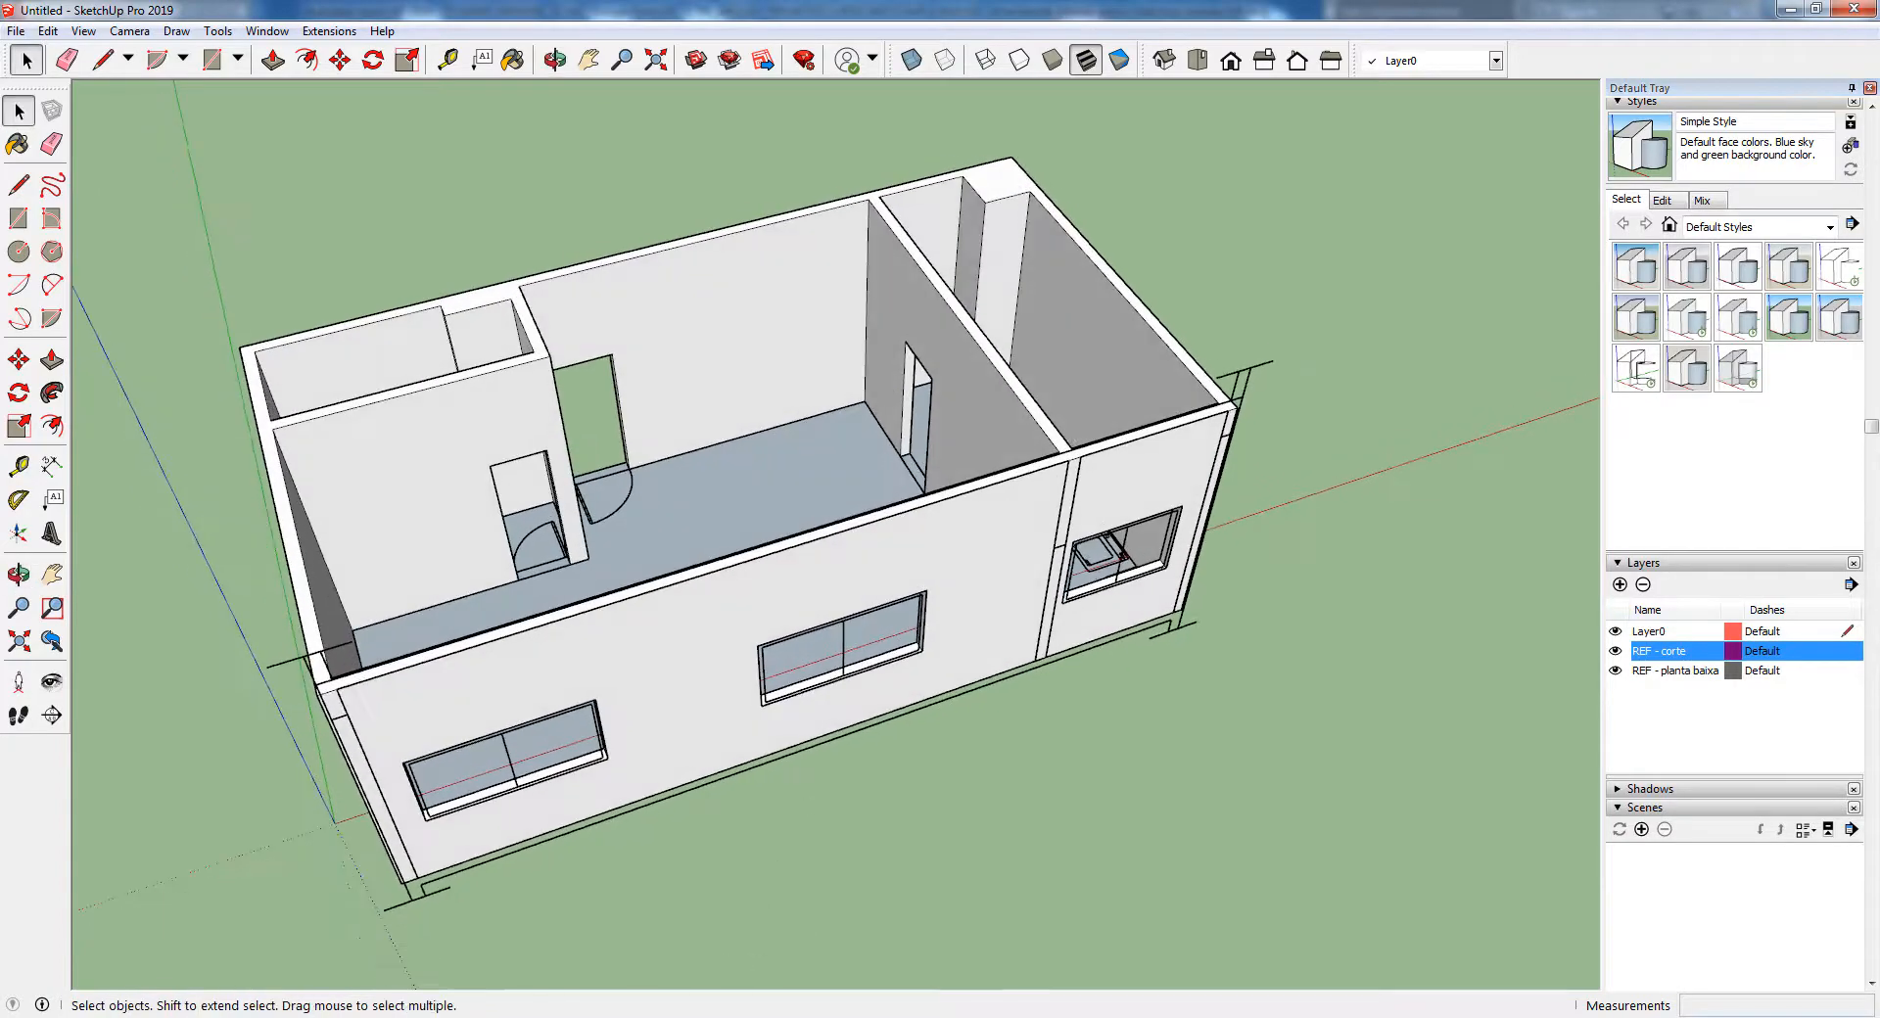
Switch to AutoCAD to review the plan and sections in plantas loft.dwg, and return to SketchUp
{"action": "key", "text": "alt+Tab"}
{"action": "scroll", "coordinate": [690, 403], "scroll_direction": "down", "scroll_amount": 7}
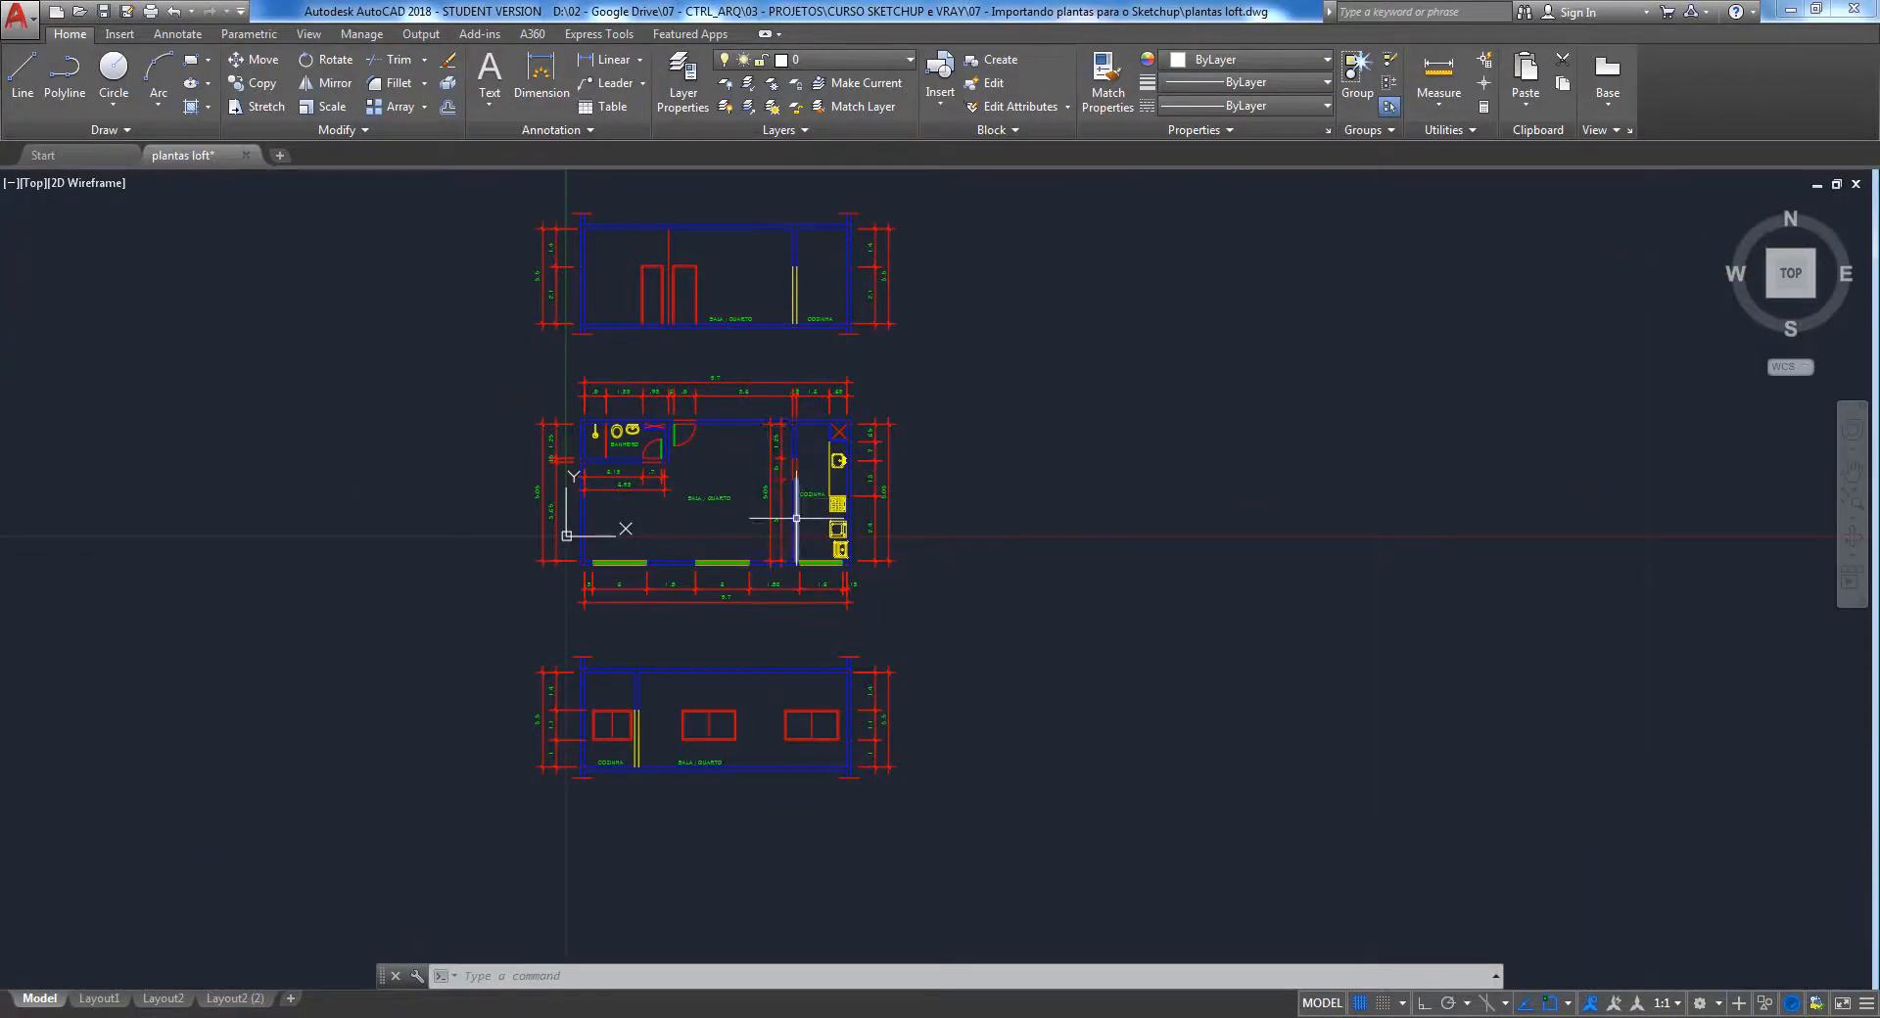
{"action": "key", "text": "alt+Tab"}
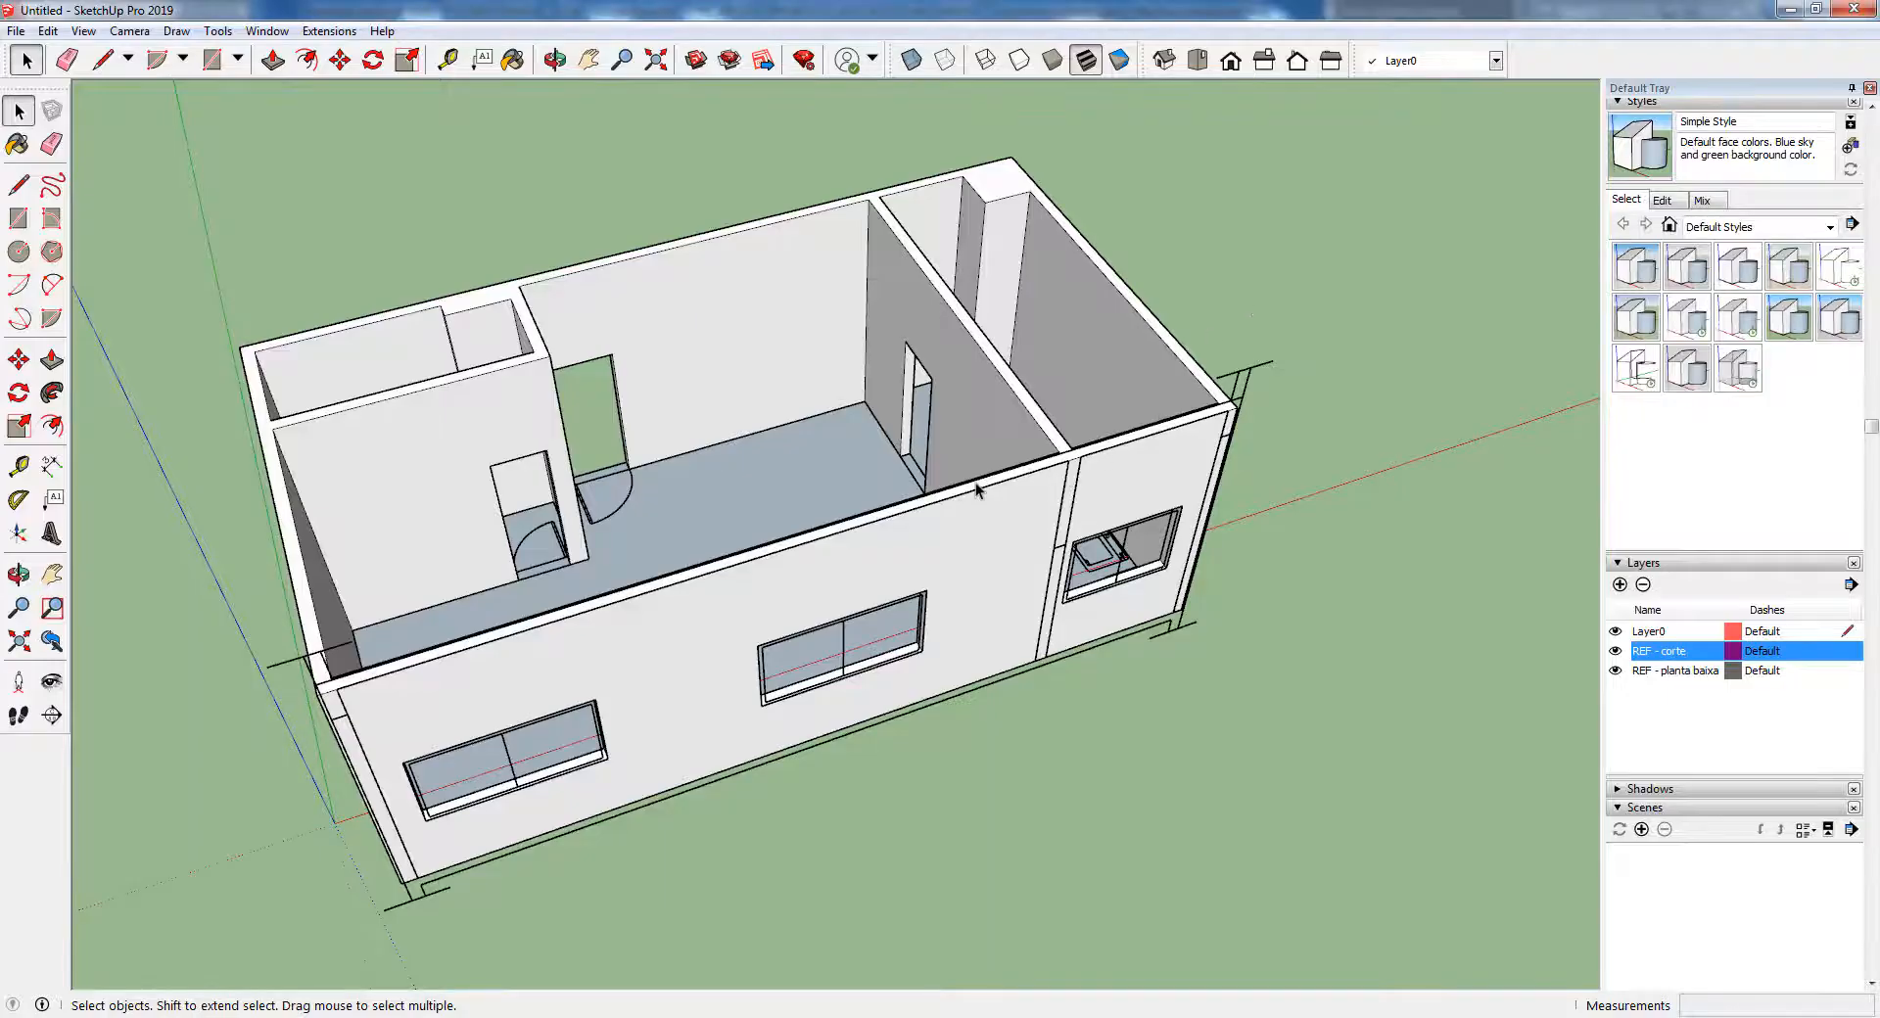